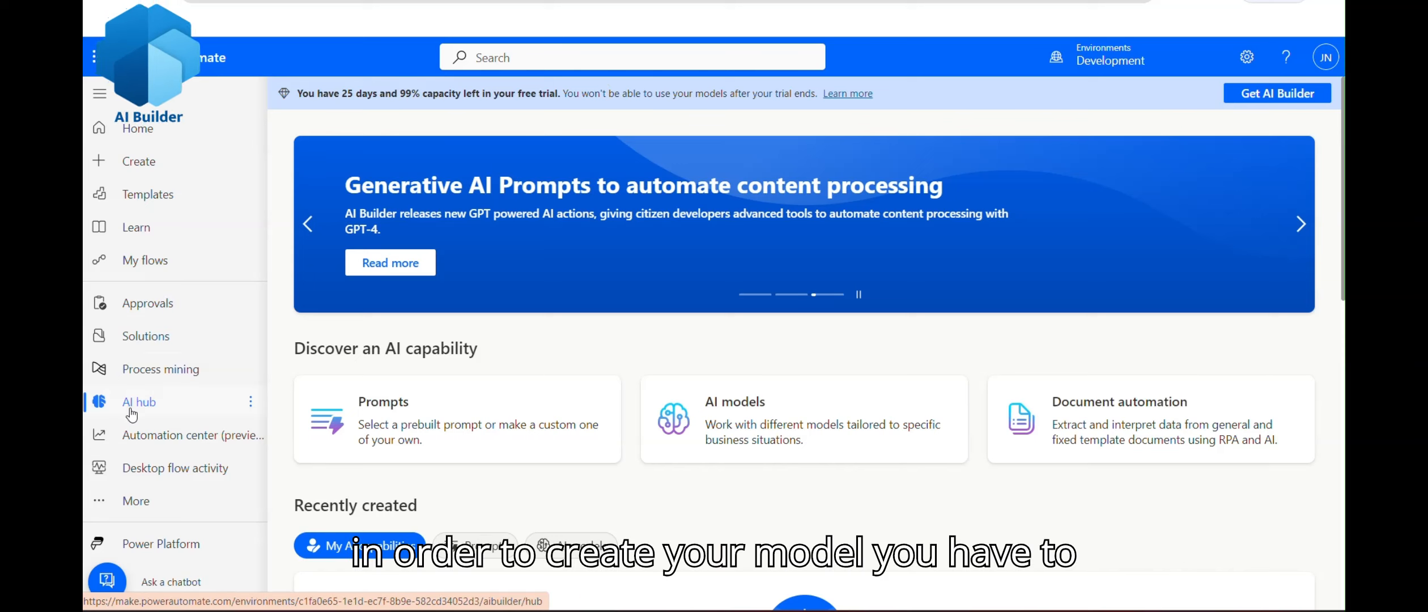
Step: Navigate from the AI hub to the AI models page through the AI models card
{"action": "left_click", "coordinate": [139, 501]}
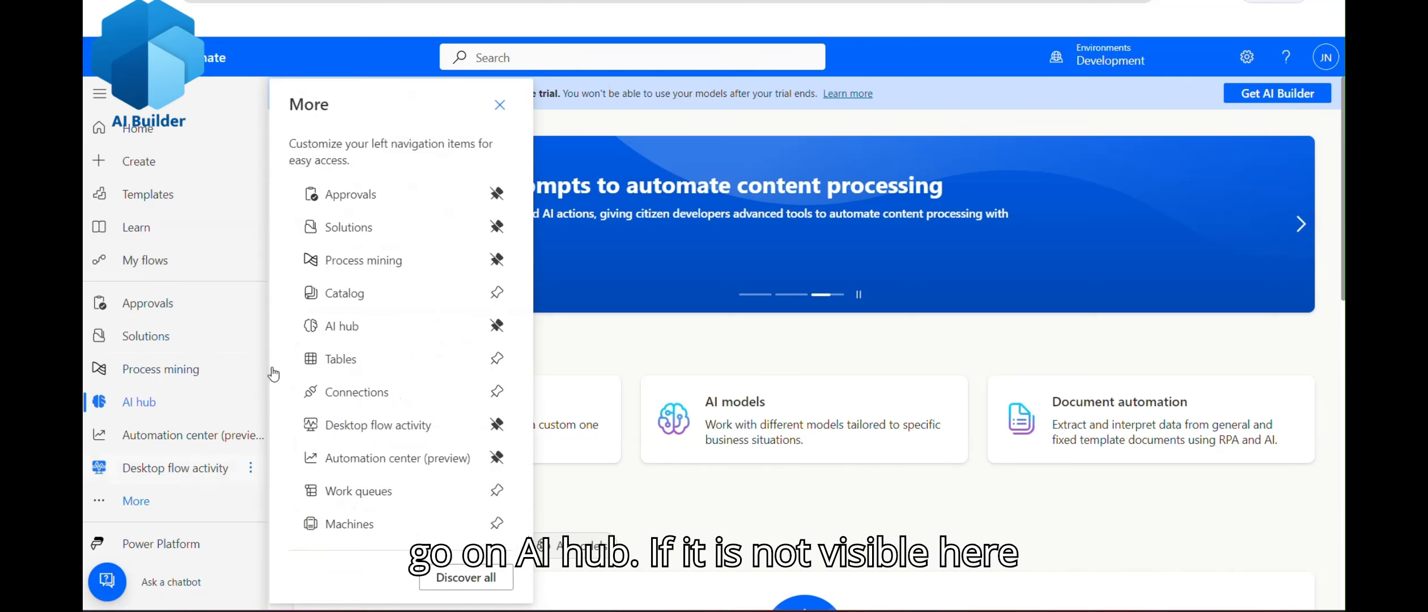
{"action": "left_click", "coordinate": [500, 105]}
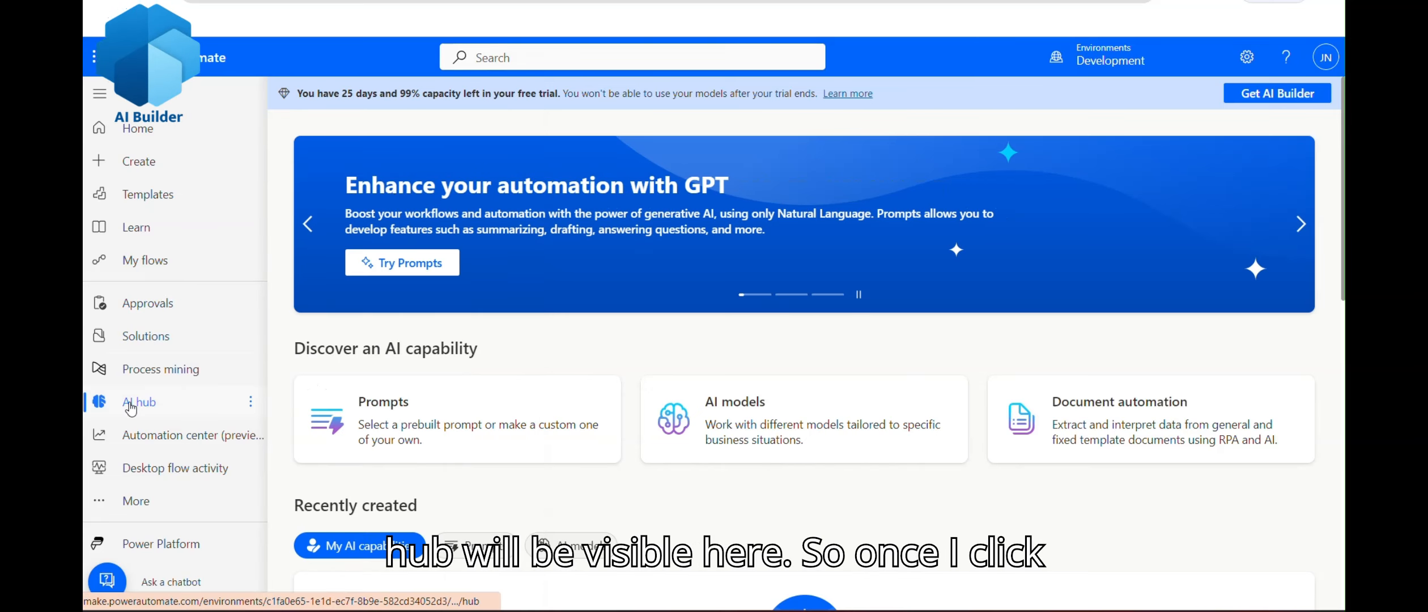
{"action": "scroll", "coordinate": [549, 165], "scroll_direction": "down", "scroll_amount": 3}
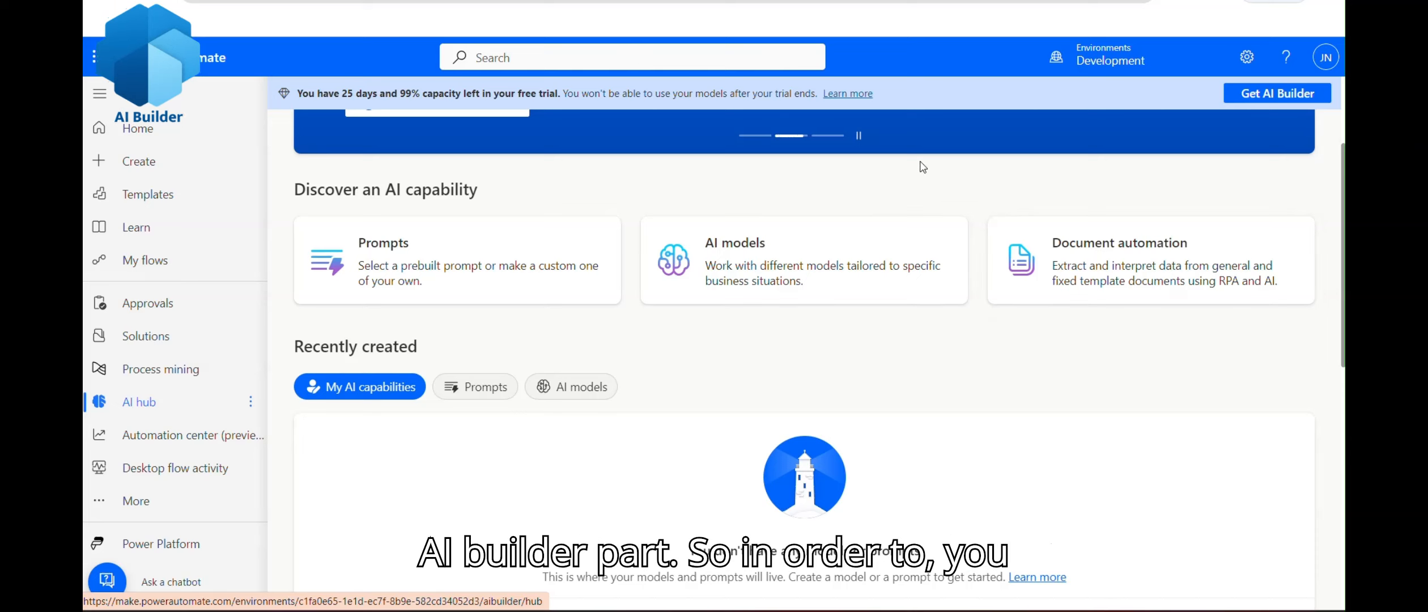
{"action": "left_click", "coordinate": [727, 253]}
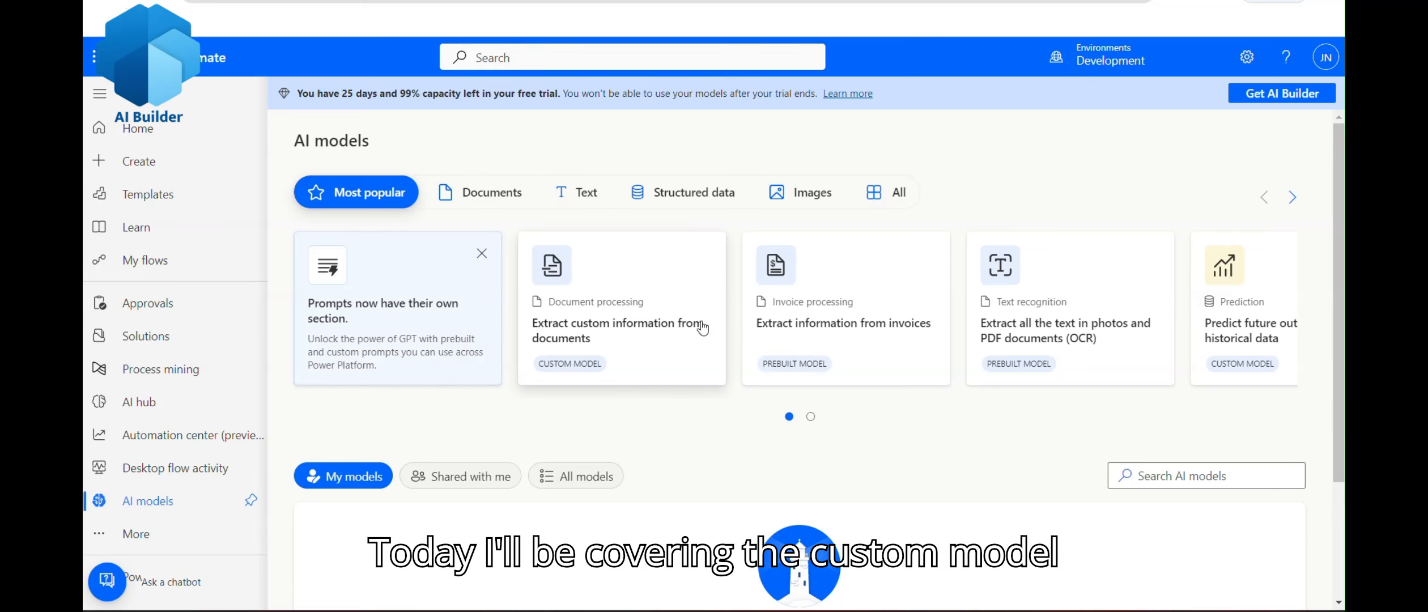
Step: Create a custom model from 'Extract custom information from documents', then switch to the invoice folder
{"action": "left_click", "coordinate": [562, 284]}
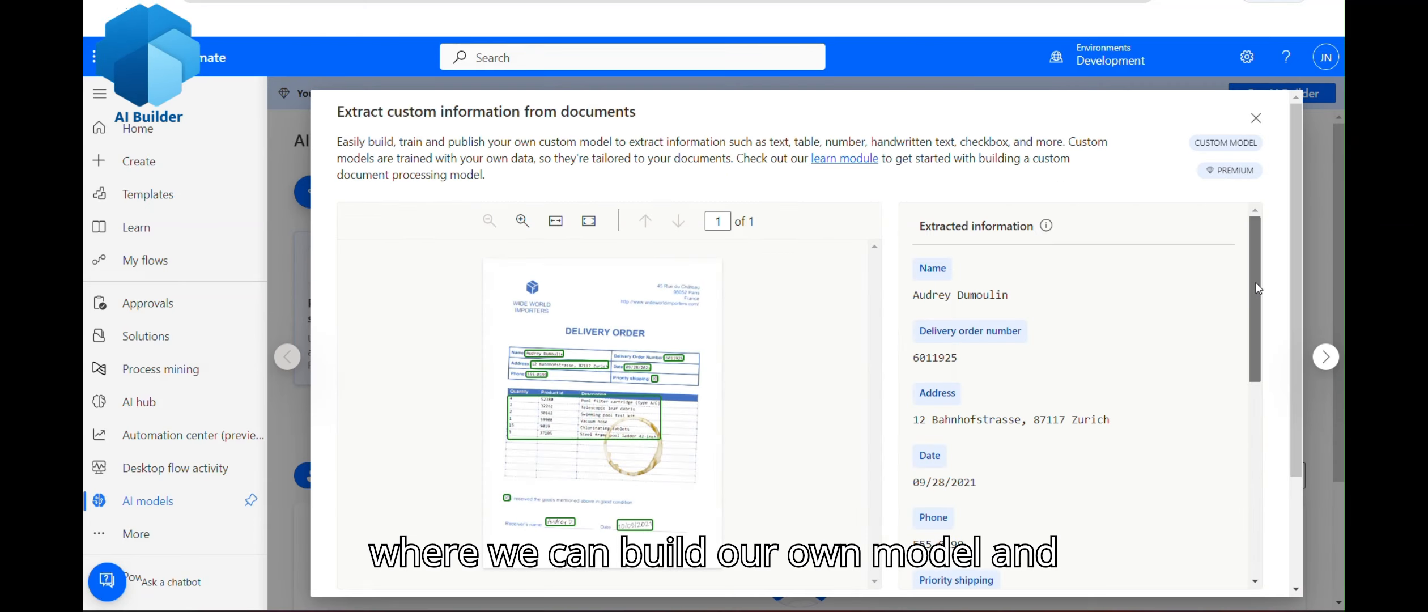
{"action": "scroll", "coordinate": [1252, 289], "scroll_direction": "down", "scroll_amount": 10}
{"action": "scroll", "coordinate": [1295, 259], "scroll_direction": "down", "scroll_amount": 3}
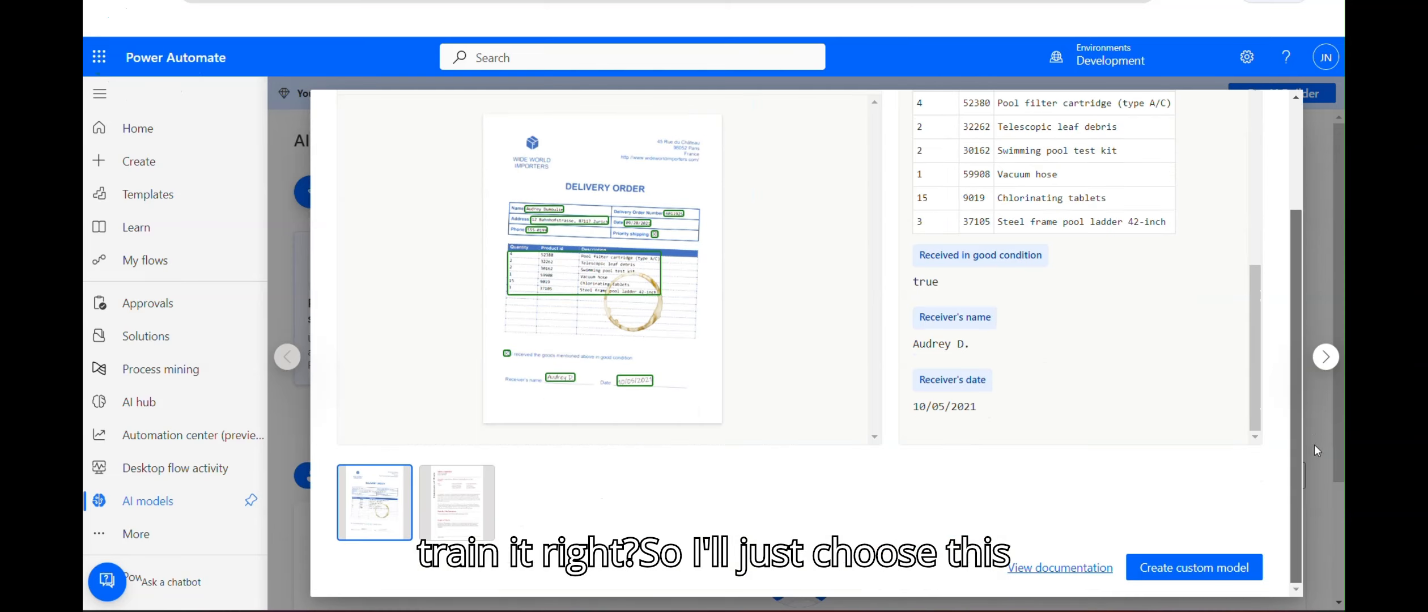
{"action": "left_click", "coordinate": [1188, 564]}
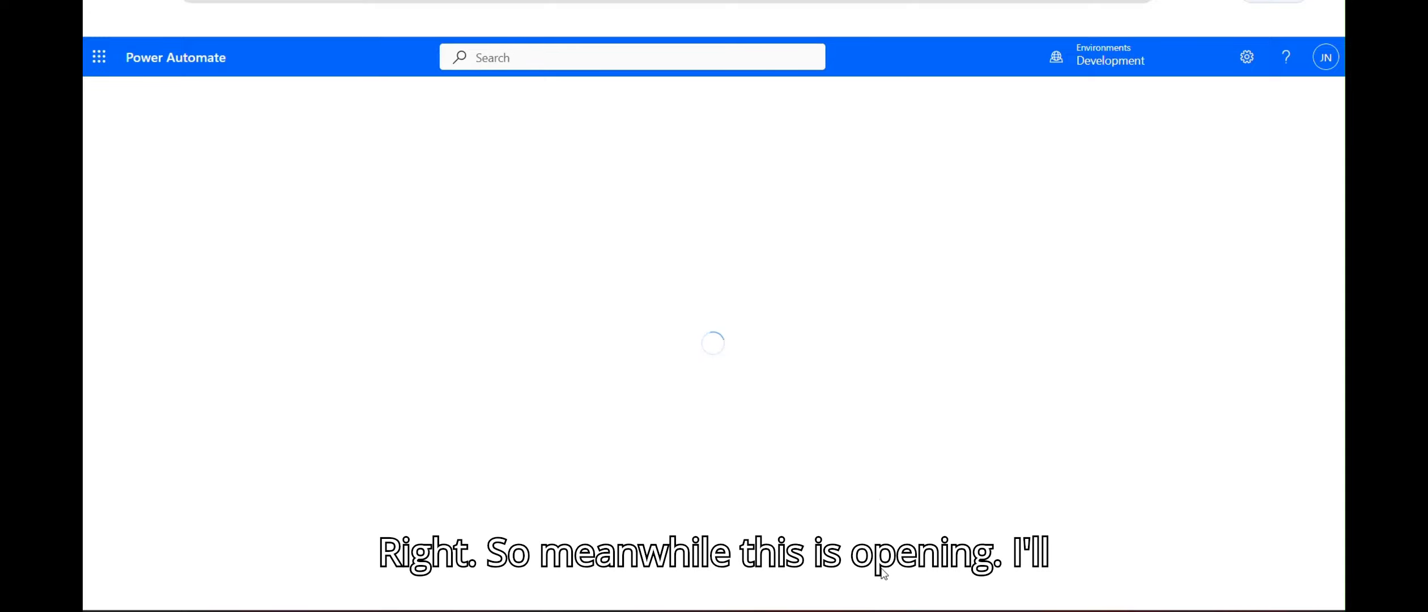
{"action": "left_click", "coordinate": [737, 610]}
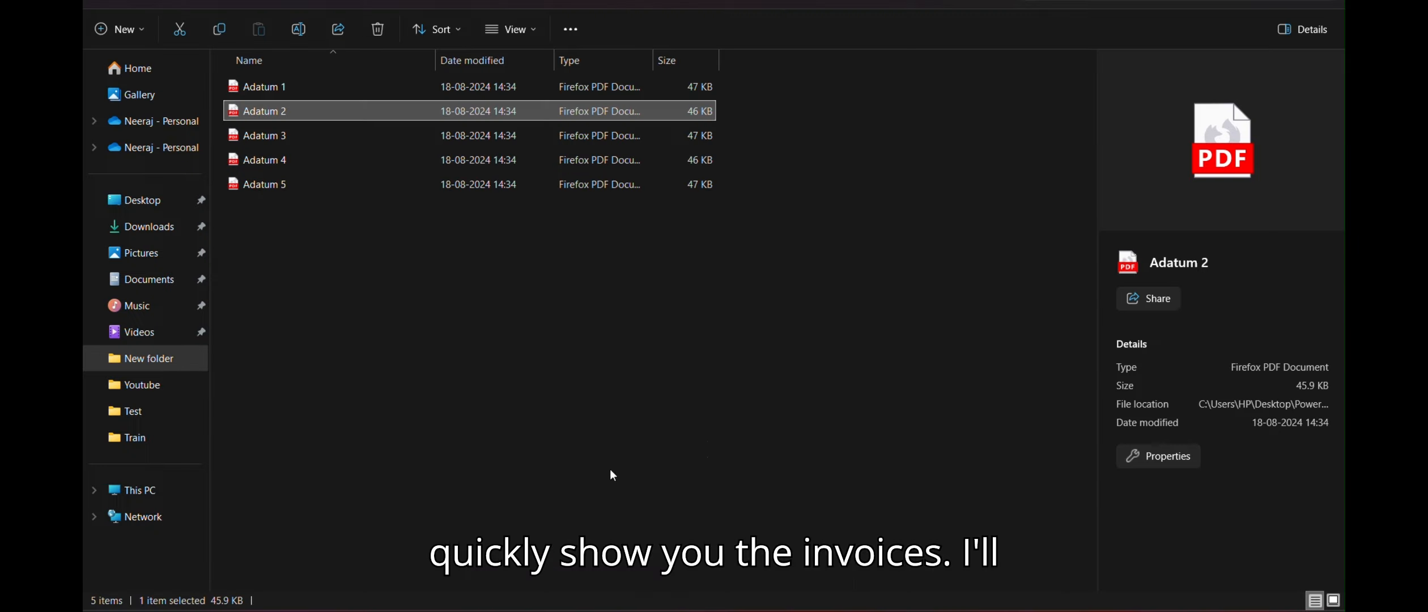
Step: Open the Adatum 5 invoice PDF in Firefox
{"action": "double_click", "coordinate": [290, 186]}
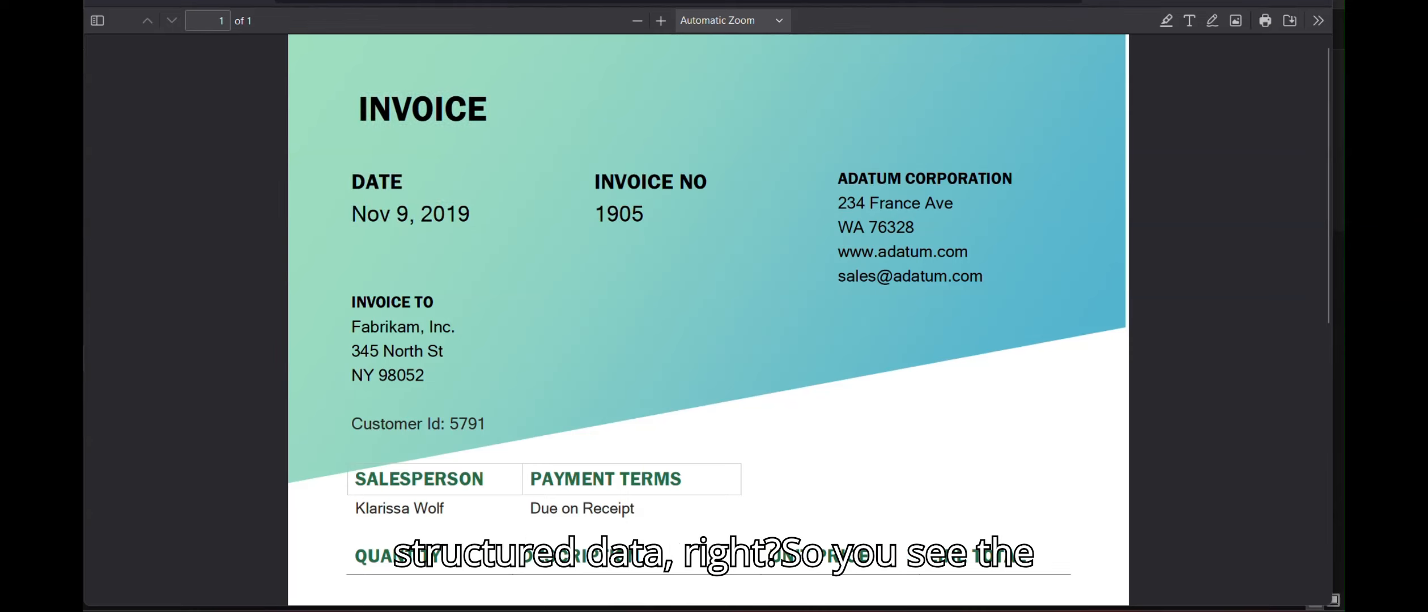
Step: Review the Adatum 5 invoice's date, number, customer ID, line items and totals
{"action": "left_click_drag", "start_coordinate": [374, 214], "coordinate": [367, 215]}
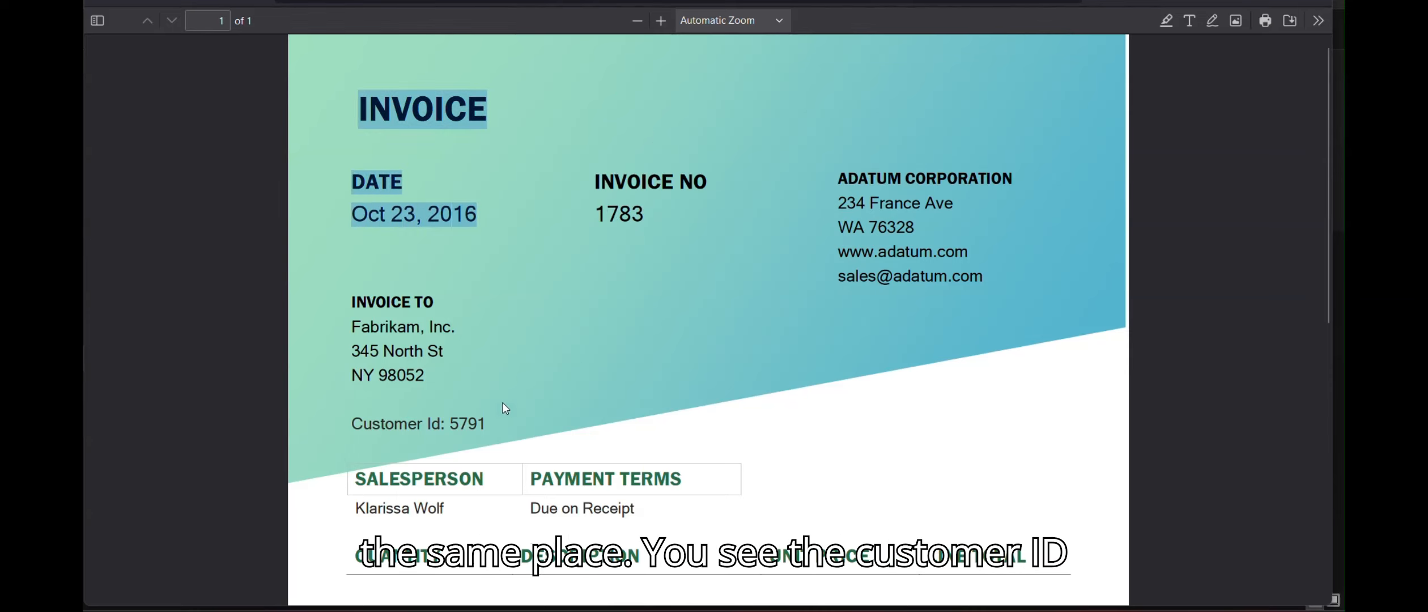
{"action": "scroll", "coordinate": [1323, 187], "scroll_direction": "down", "scroll_amount": 5}
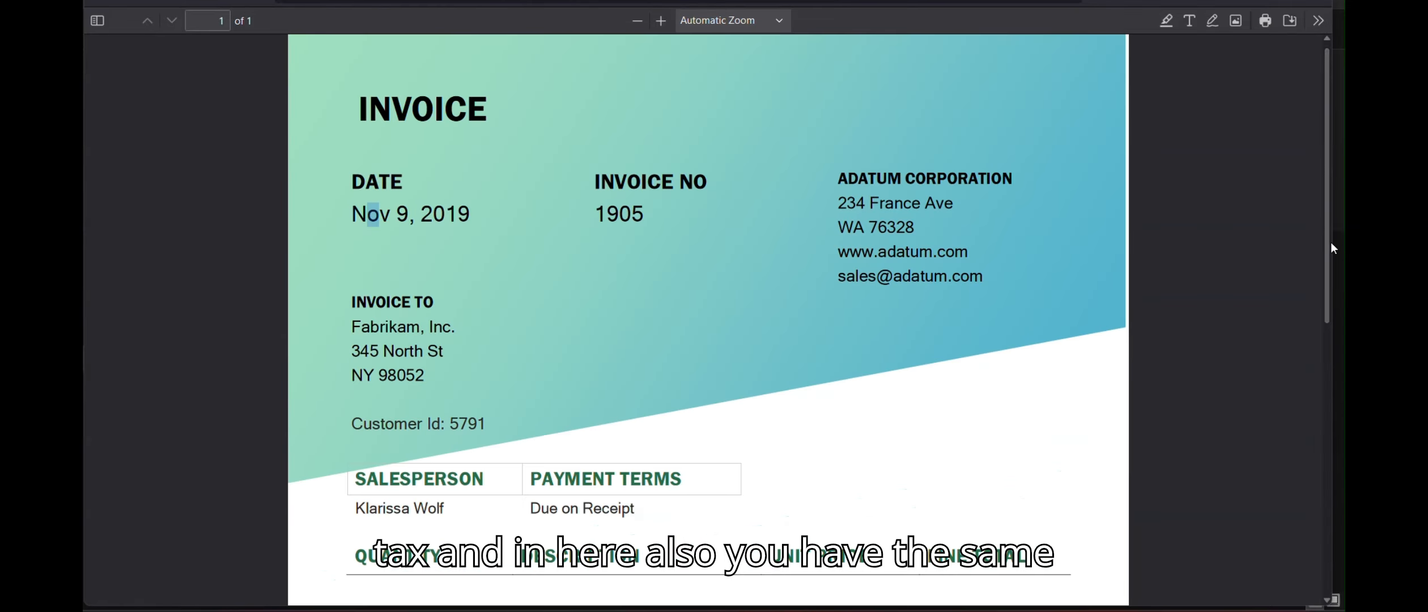
{"action": "left_click_drag", "start_coordinate": [1331, 242], "coordinate": [1303, 507]}
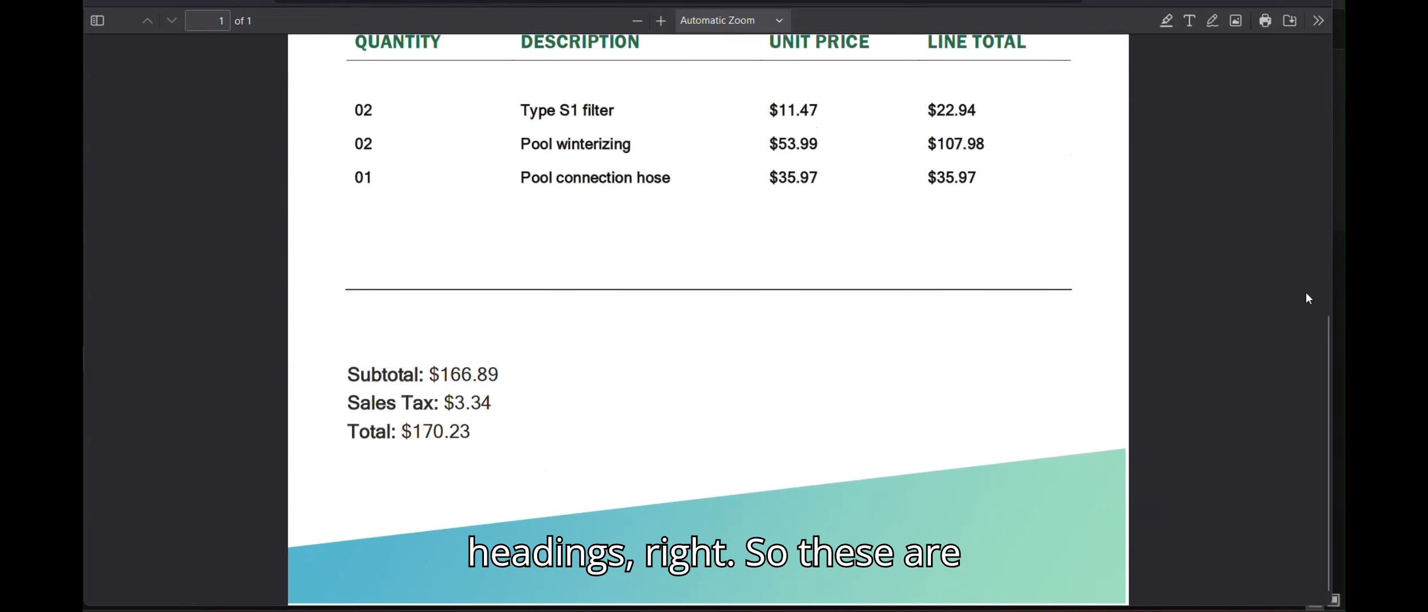
{"action": "left_click", "coordinate": [1327, 281]}
{"action": "left_click_drag", "start_coordinate": [1326, 281], "coordinate": [1323, 275]}
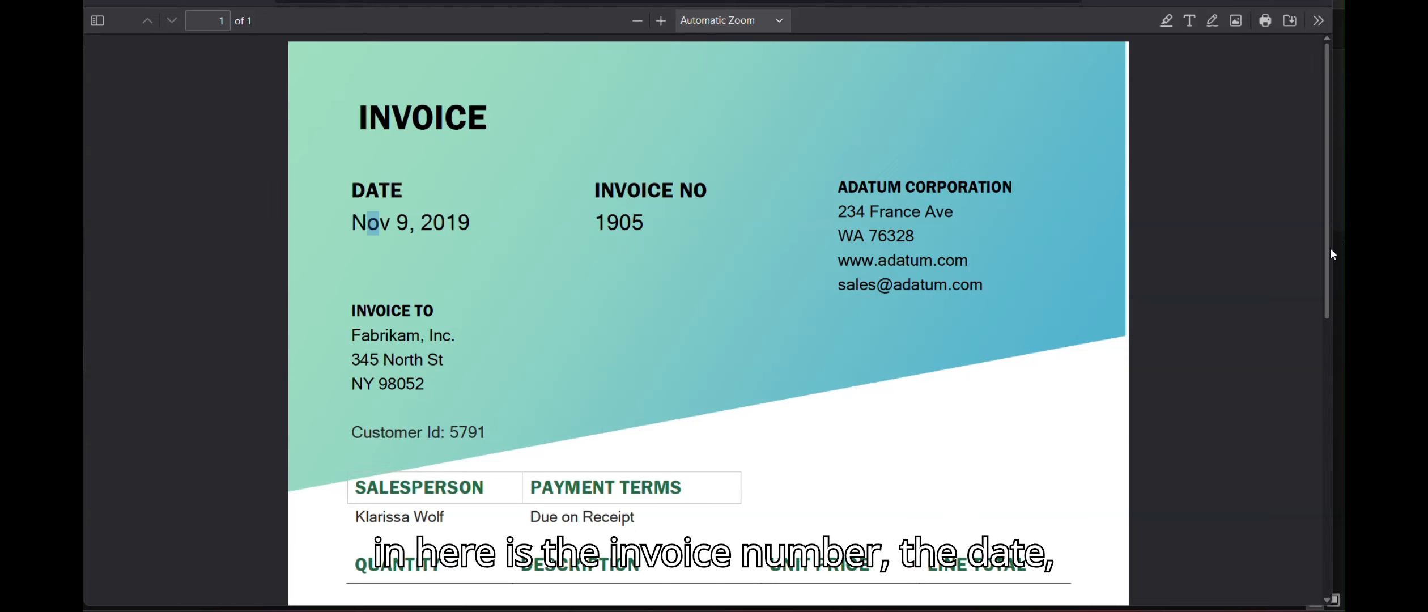
{"action": "left_click_drag", "start_coordinate": [1329, 248], "coordinate": [1246, 468]}
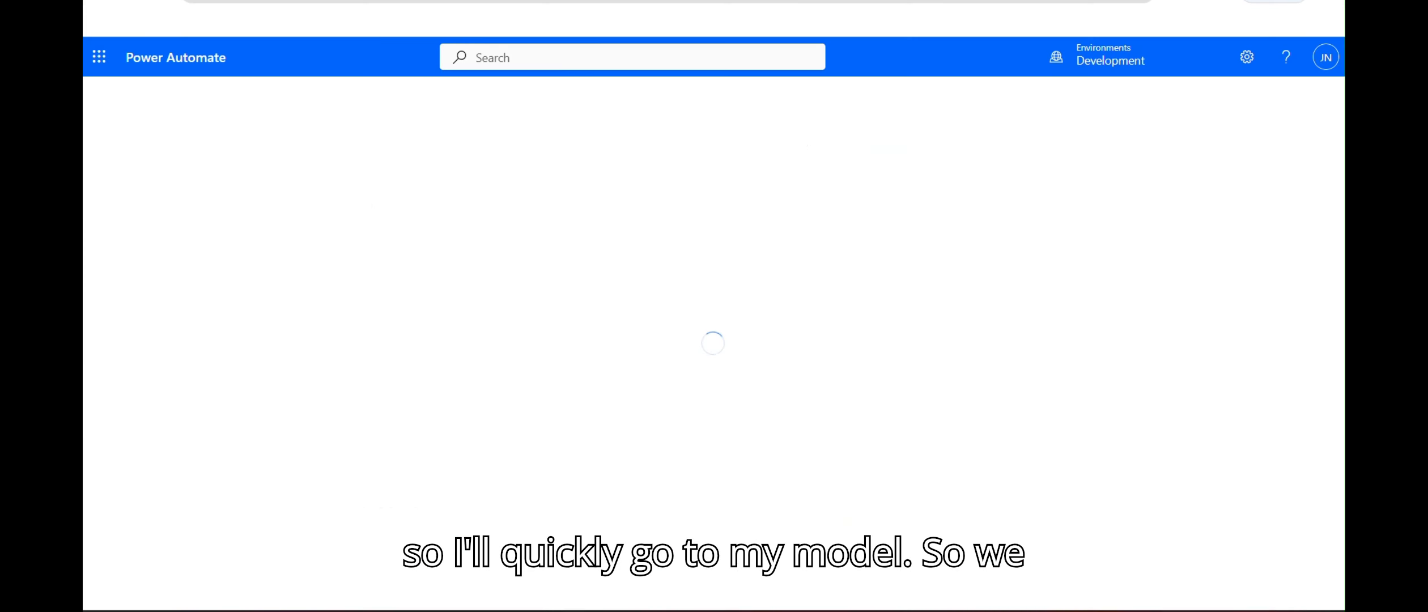
Step: Compare Fixed template and General documents types, then choose Invoices as the document type
{"action": "left_click", "coordinate": [383, 238]}
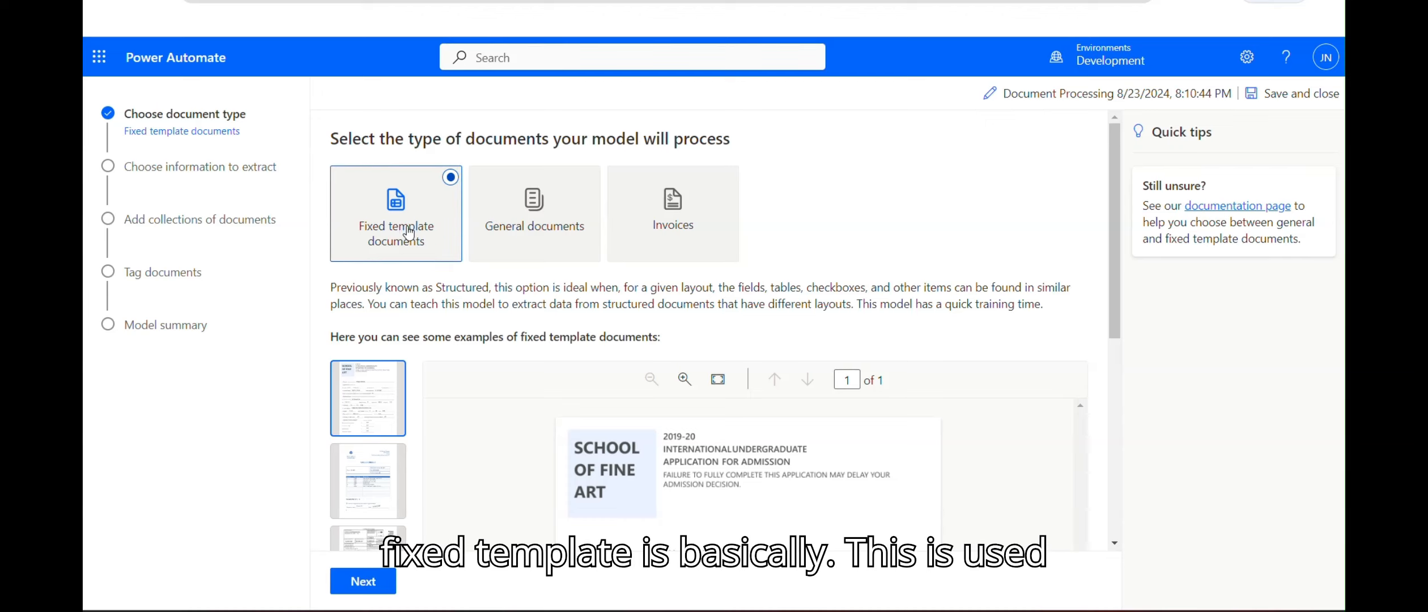
{"action": "left_click_drag", "start_coordinate": [422, 287], "coordinate": [612, 300]}
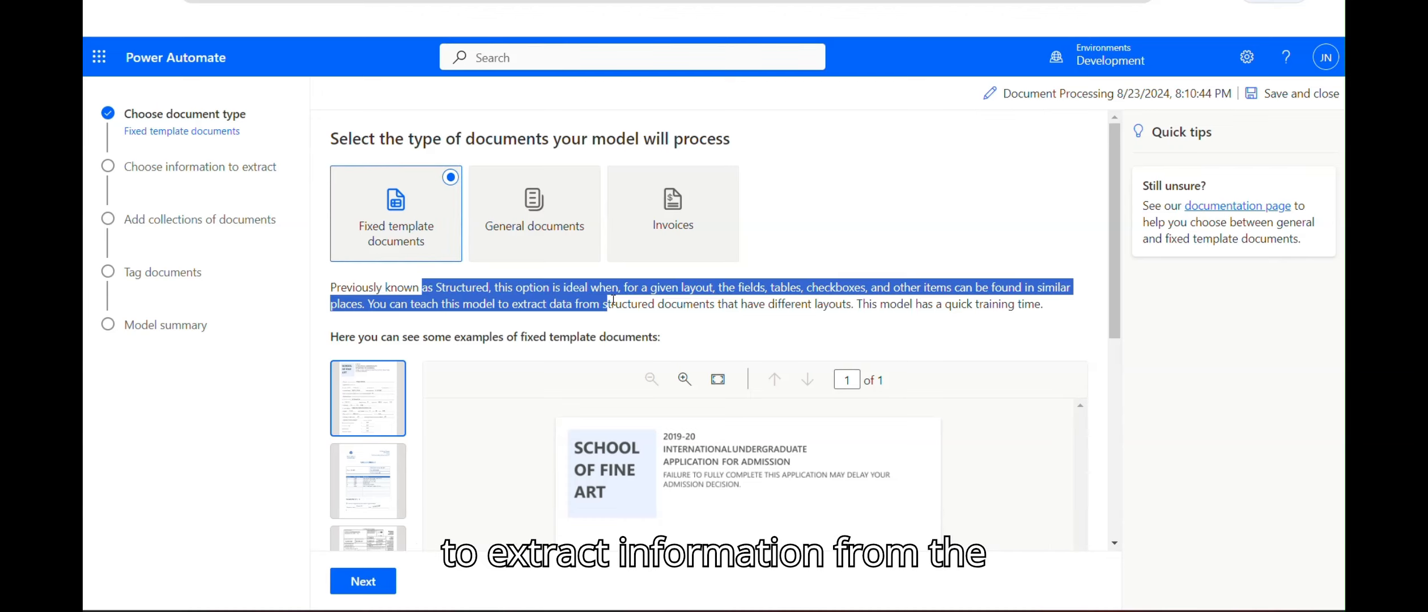
{"action": "left_click", "coordinate": [584, 203]}
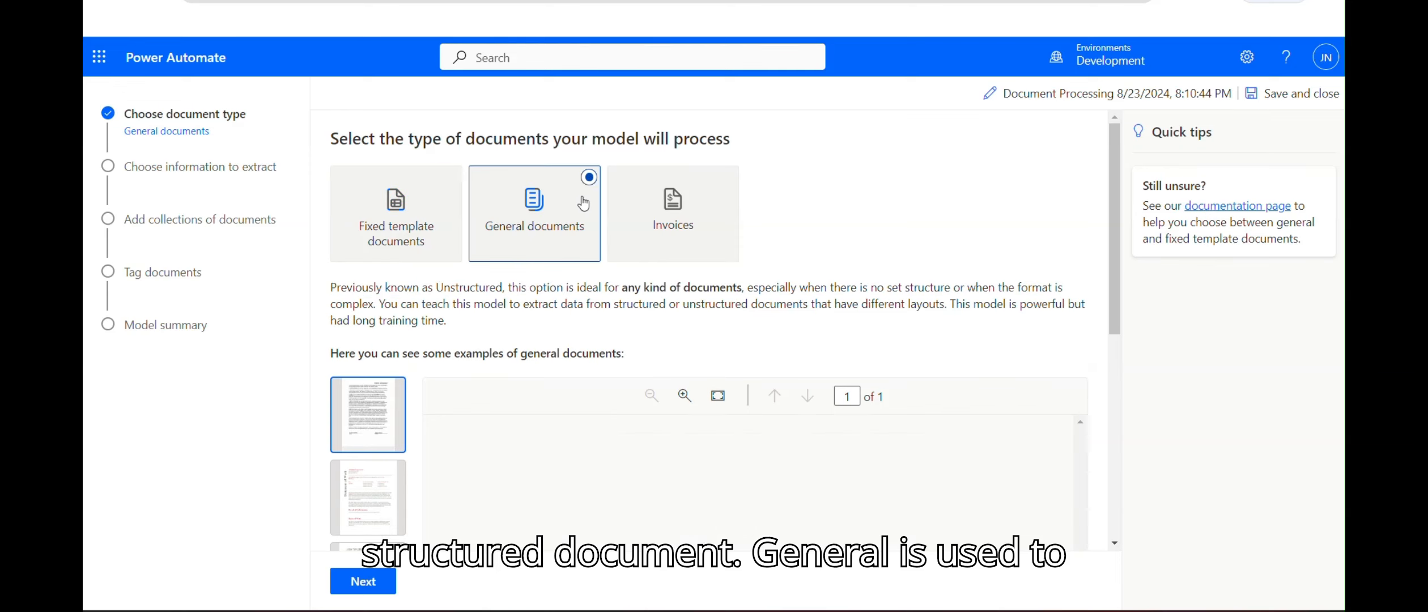
{"action": "left_click_drag", "start_coordinate": [369, 287], "coordinate": [482, 325]}
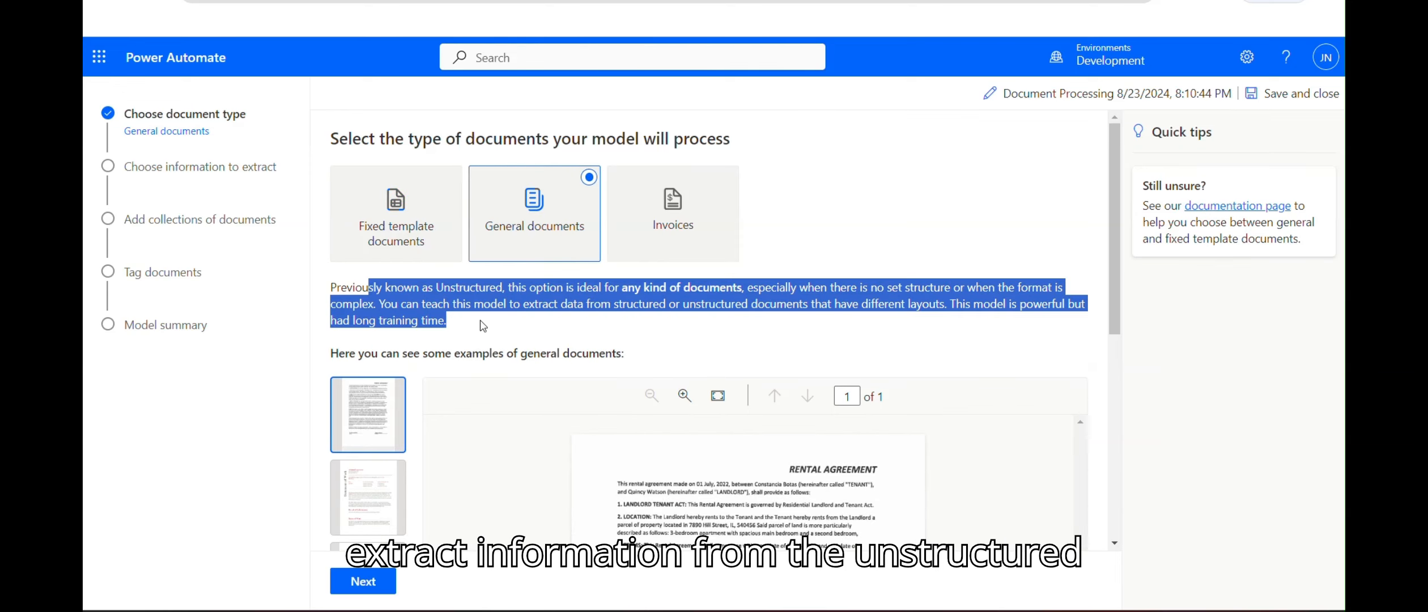
{"action": "left_click", "coordinate": [728, 179]}
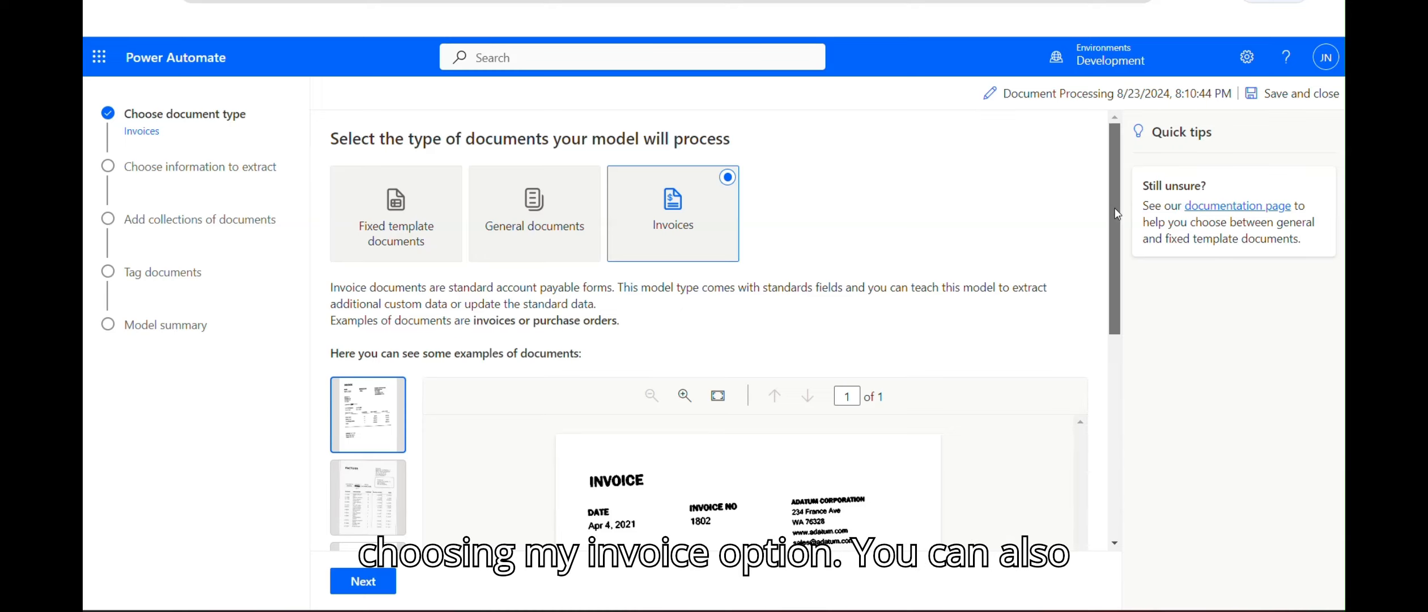
{"action": "left_click_drag", "start_coordinate": [1114, 214], "coordinate": [1103, 452]}
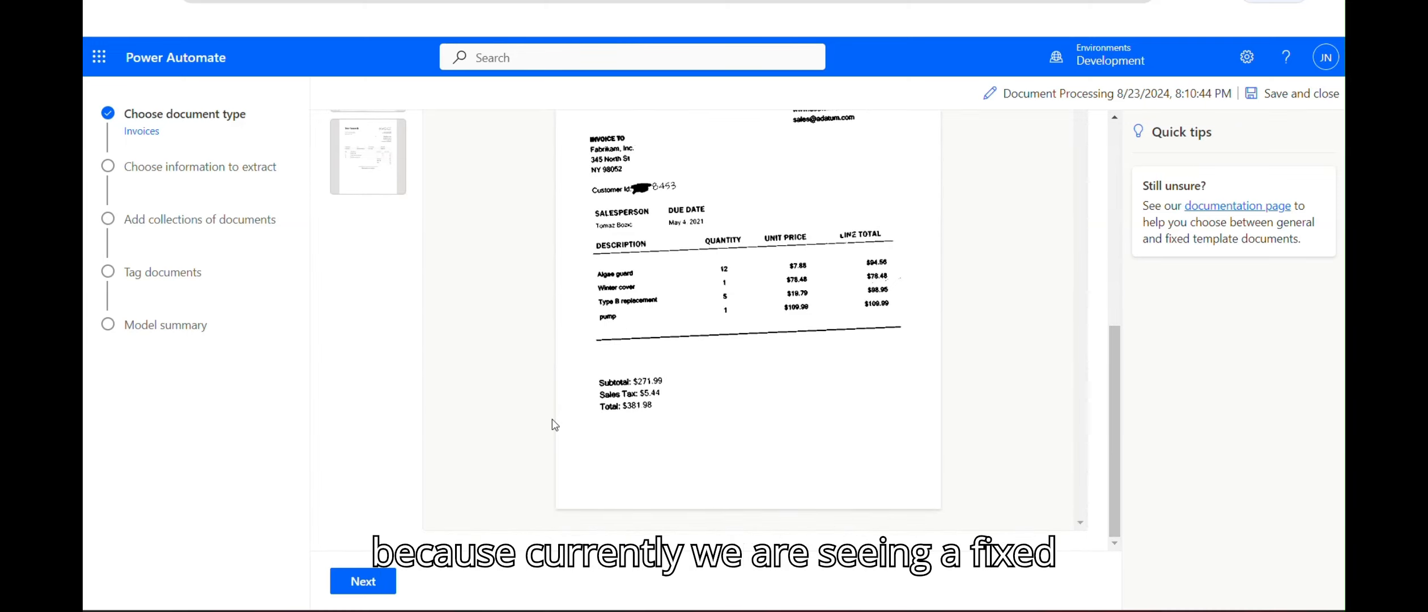
{"action": "left_click", "coordinate": [360, 581]}
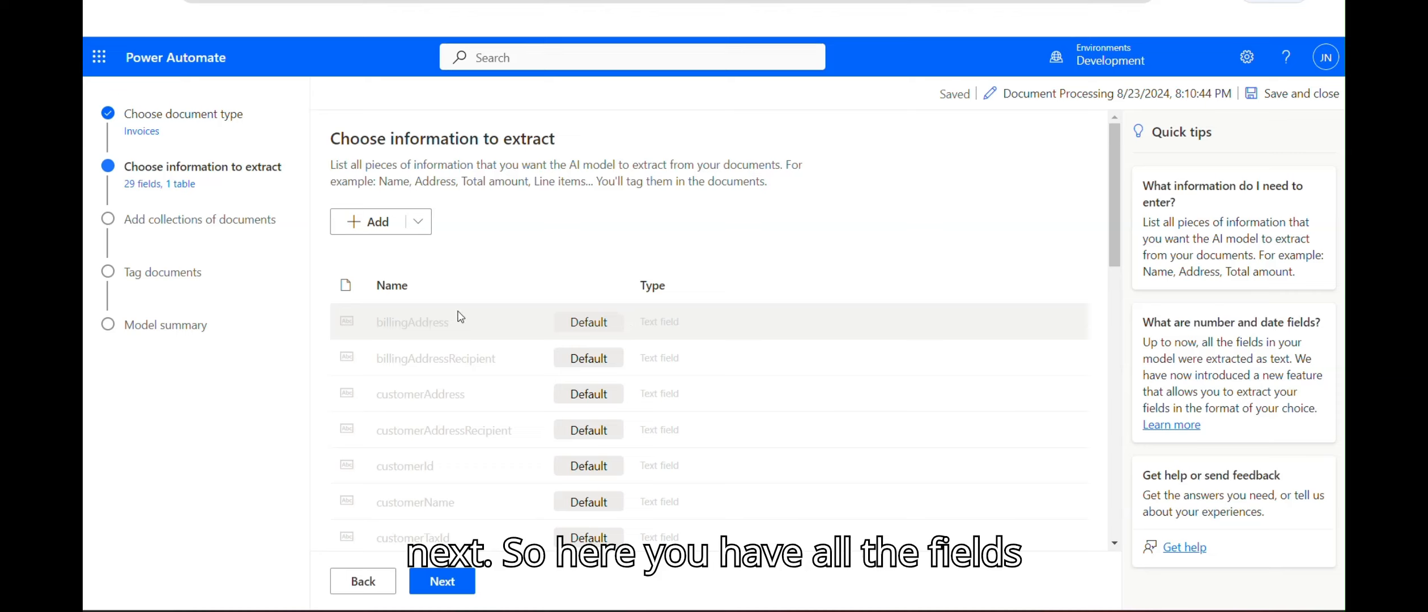
Step: Look over the 29 default invoice fields, then switch back to the invoice PDF
{"action": "left_click_drag", "start_coordinate": [1117, 199], "coordinate": [1124, 126]}
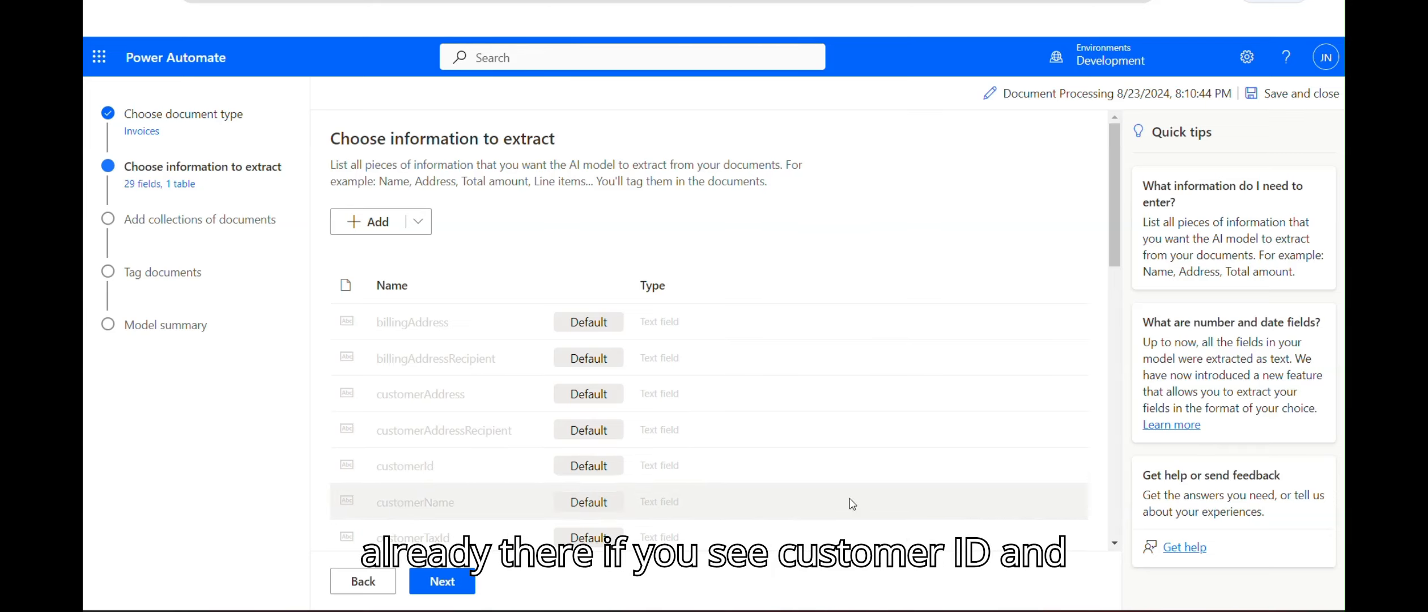
{"action": "key", "text": "alt+Tab"}
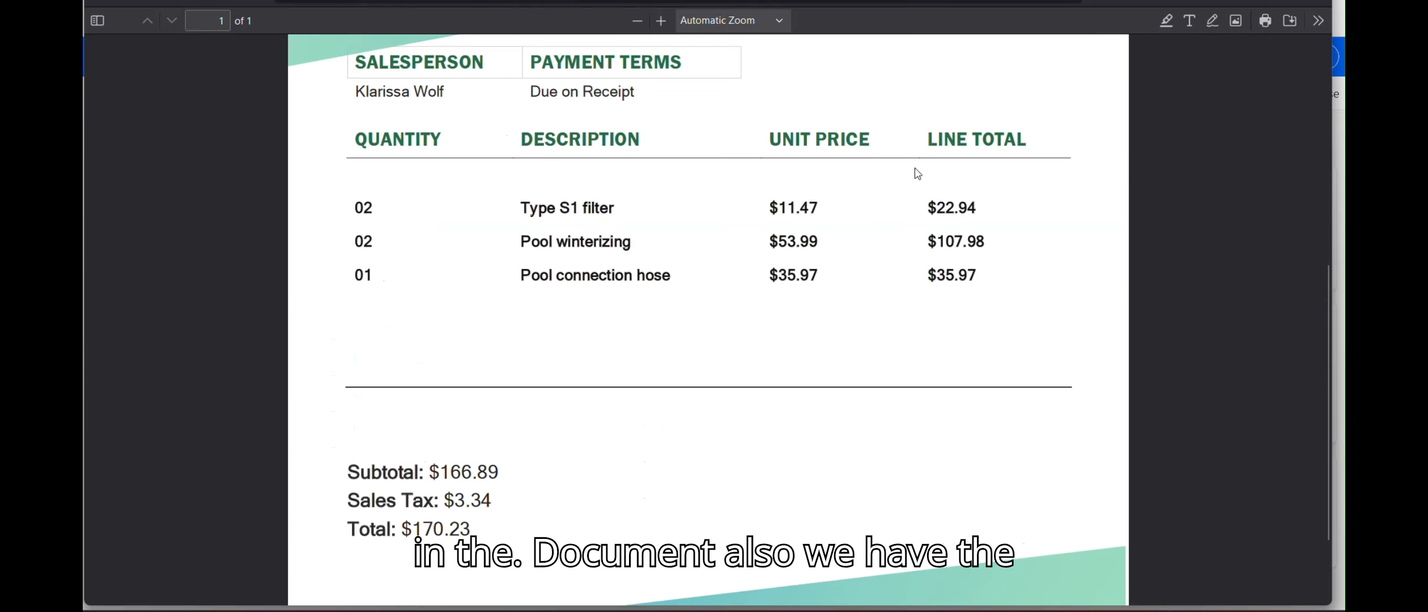
Step: Check the invoice's customer ID and invoice date against the model's extraction fields
{"action": "scroll", "coordinate": [915, 168], "scroll_direction": "up", "scroll_amount": 7}
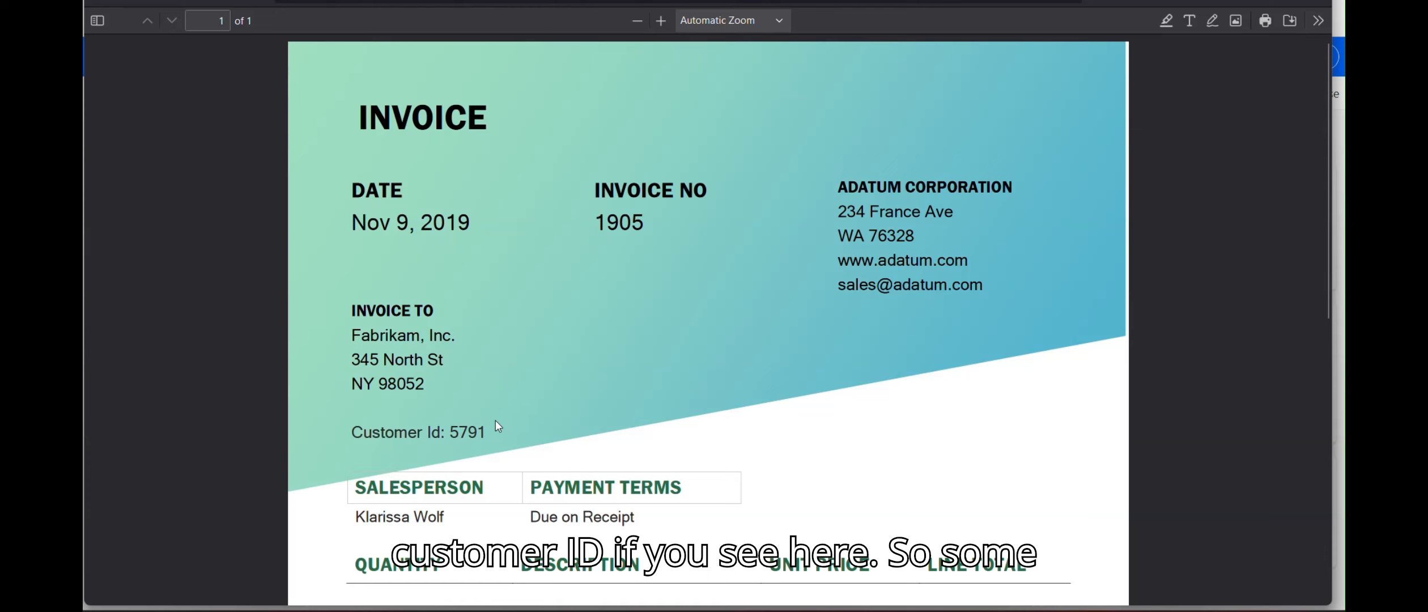
{"action": "double_click", "coordinate": [474, 431]}
{"action": "key", "text": "alt+Tab"}
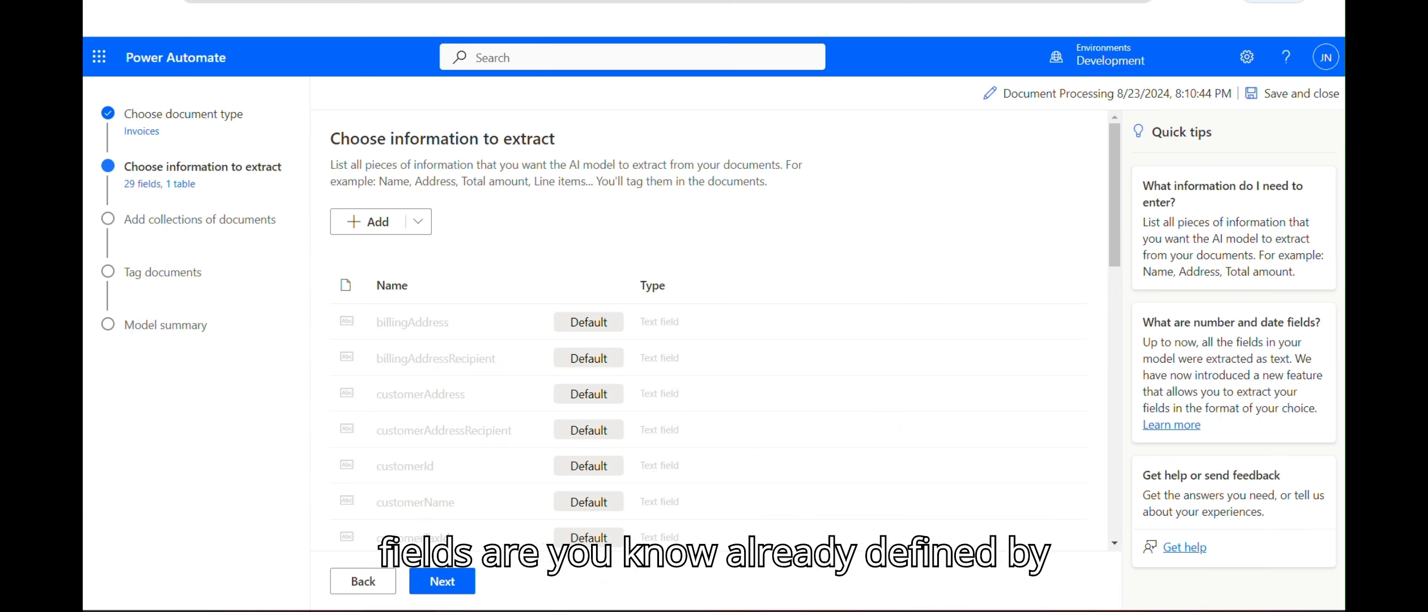
{"action": "left_click_drag", "start_coordinate": [1112, 169], "coordinate": [1120, 464]}
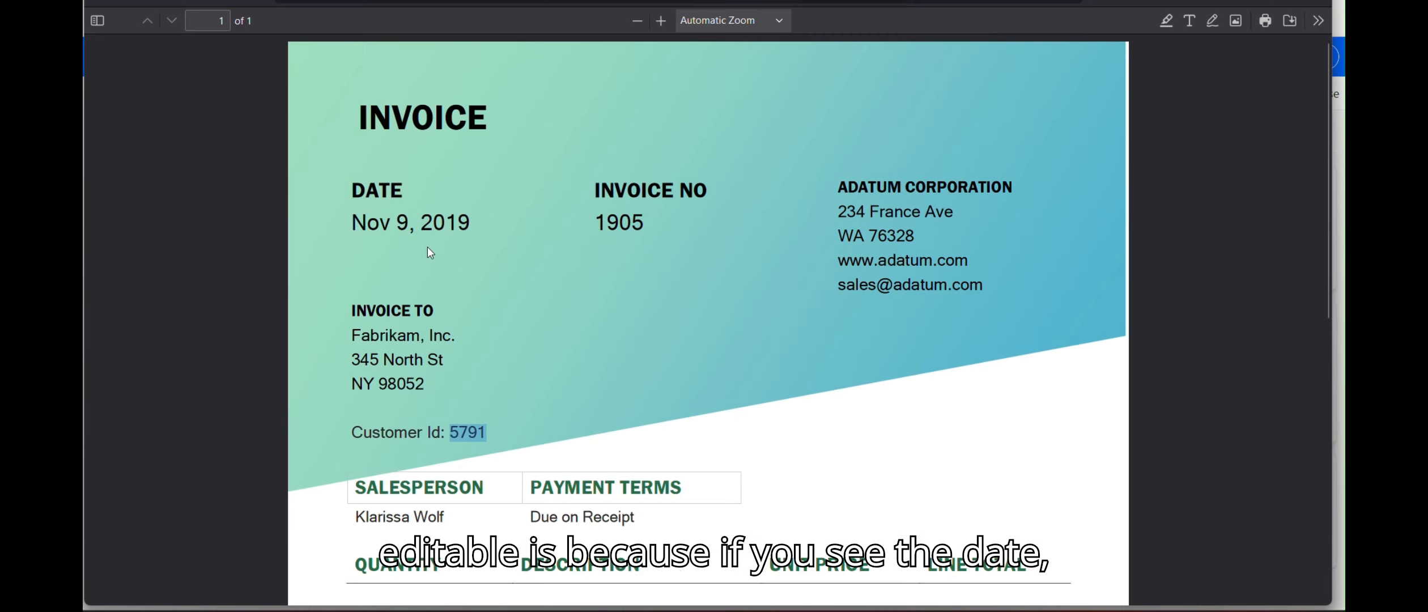
{"action": "left_click_drag", "start_coordinate": [467, 228], "coordinate": [347, 229]}
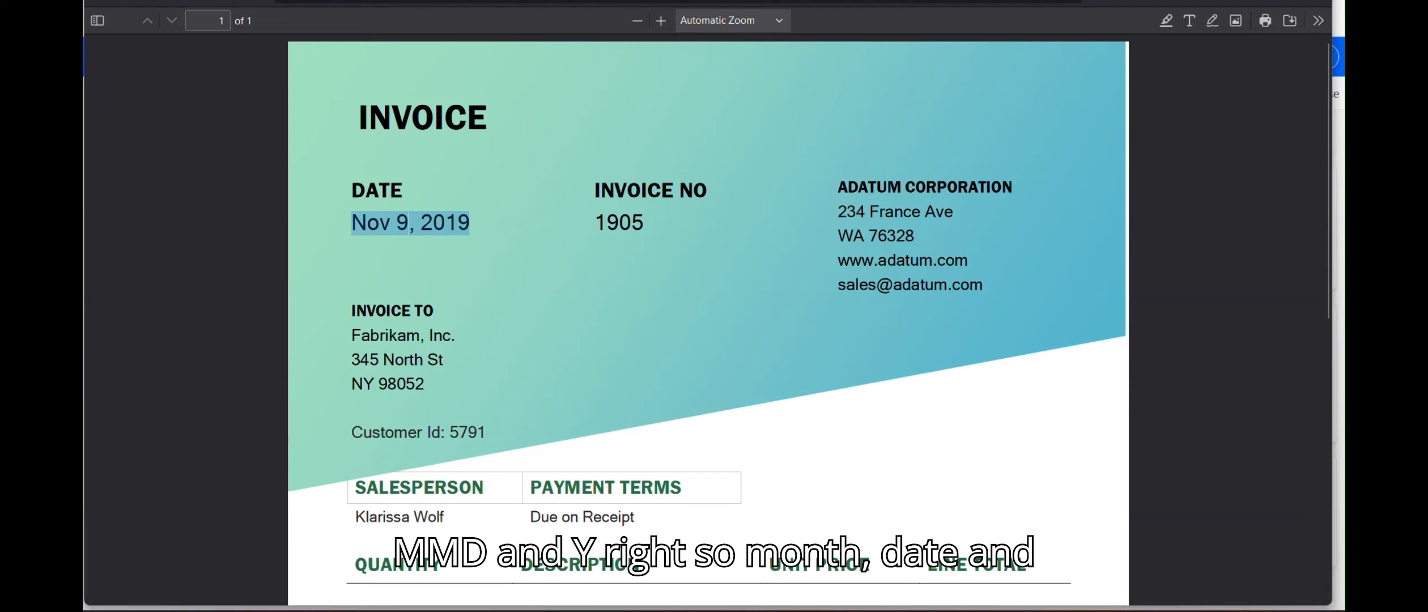
{"action": "left_click", "coordinate": [858, 611]}
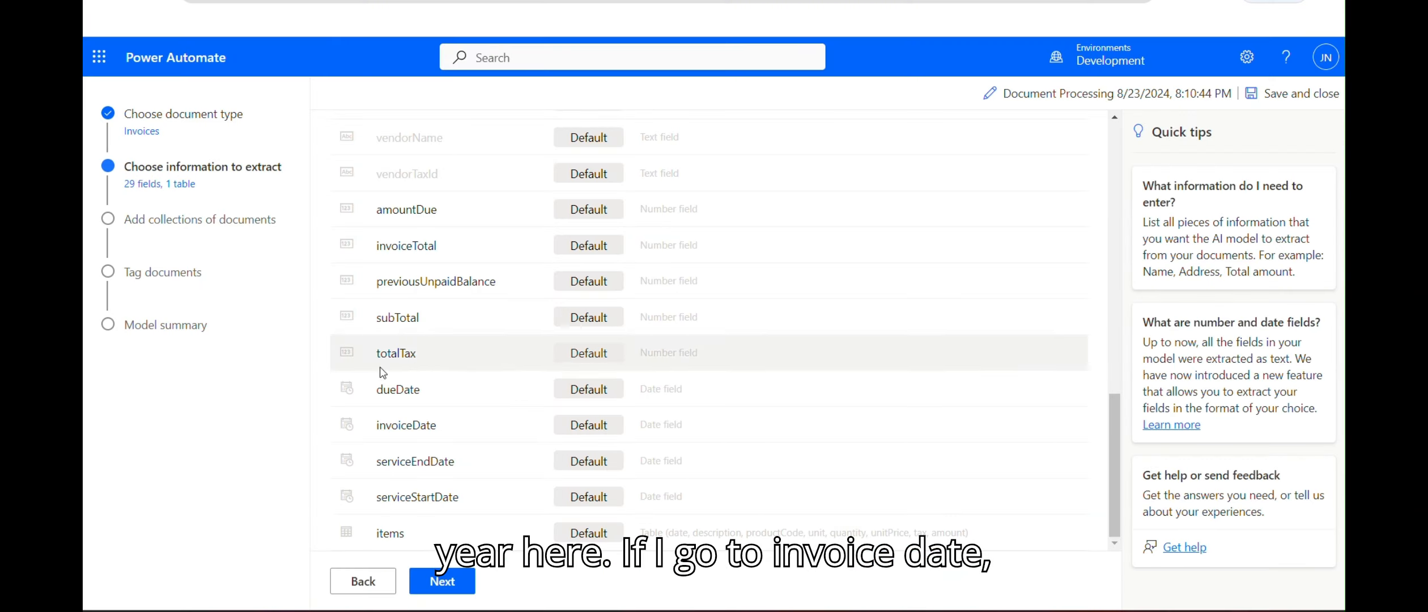
Step: Set the invoiceDate field's format to Month, Day, Year and save it
{"action": "left_click", "coordinate": [406, 424]}
{"action": "left_click", "coordinate": [662, 373]}
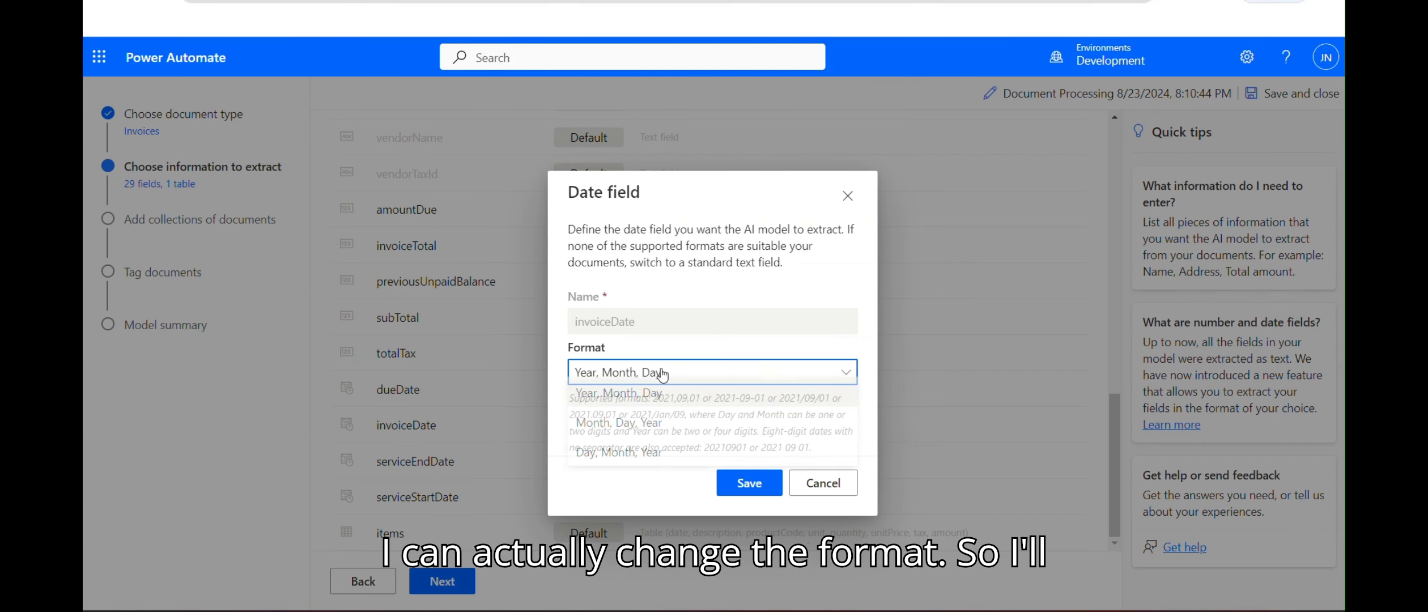
{"action": "left_click", "coordinate": [644, 424]}
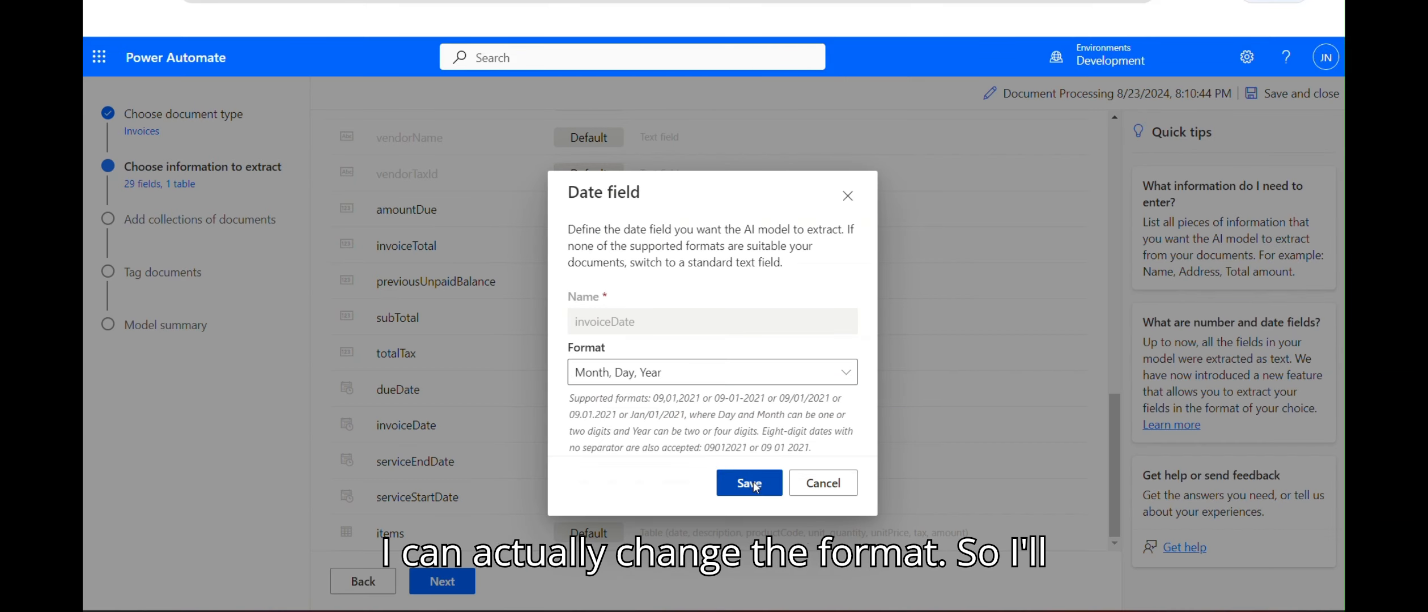
{"action": "left_click", "coordinate": [749, 483]}
{"action": "left_click_drag", "start_coordinate": [1114, 408], "coordinate": [1113, 142]}
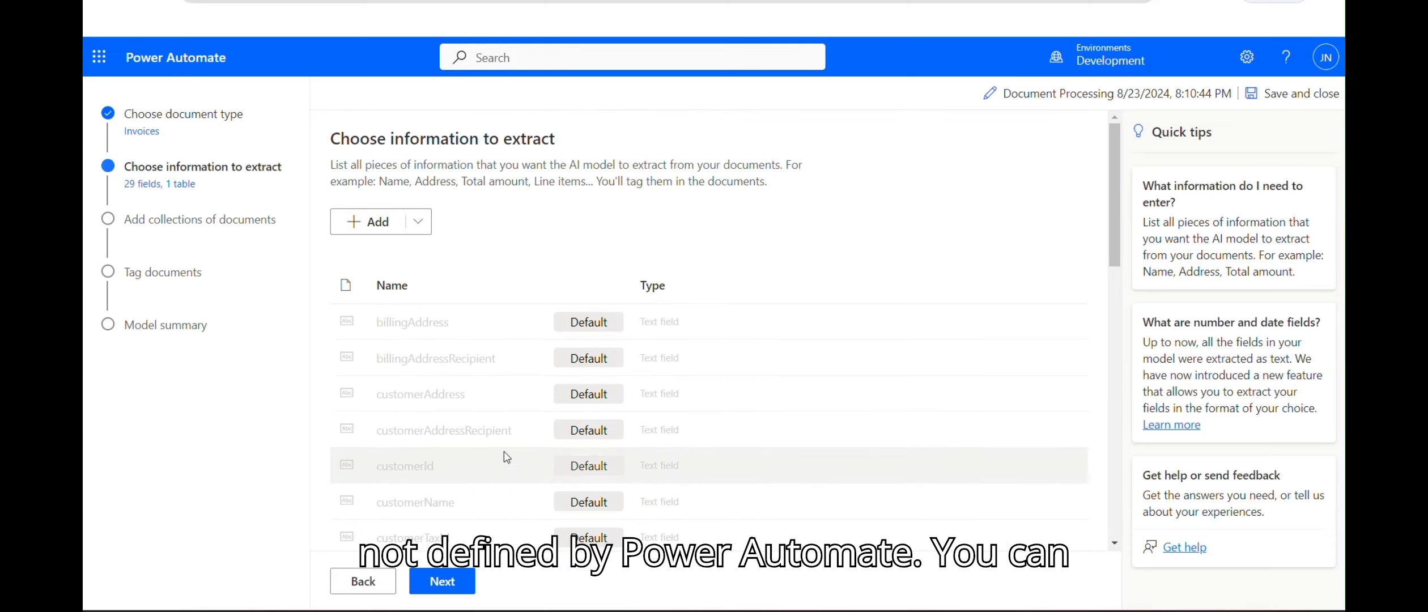
{"action": "left_click", "coordinate": [372, 224]}
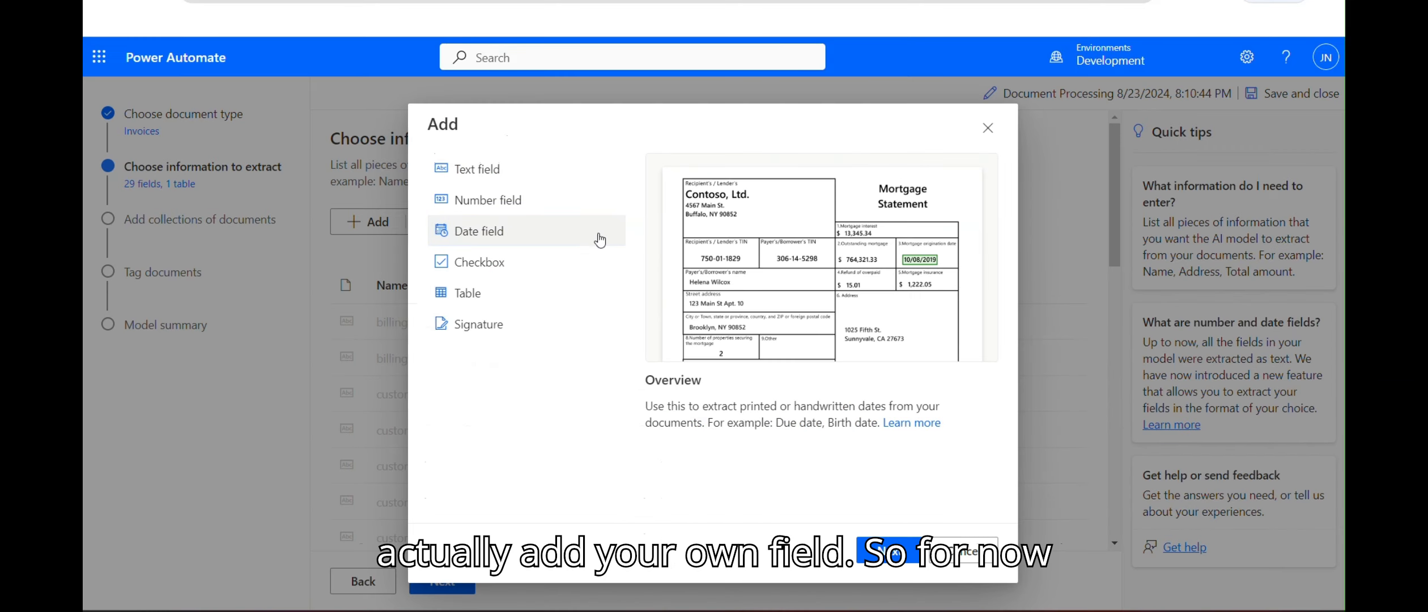
Step: Add a text field named 'Invoice Number' and continue to the document collections step
{"action": "left_click", "coordinate": [487, 169]}
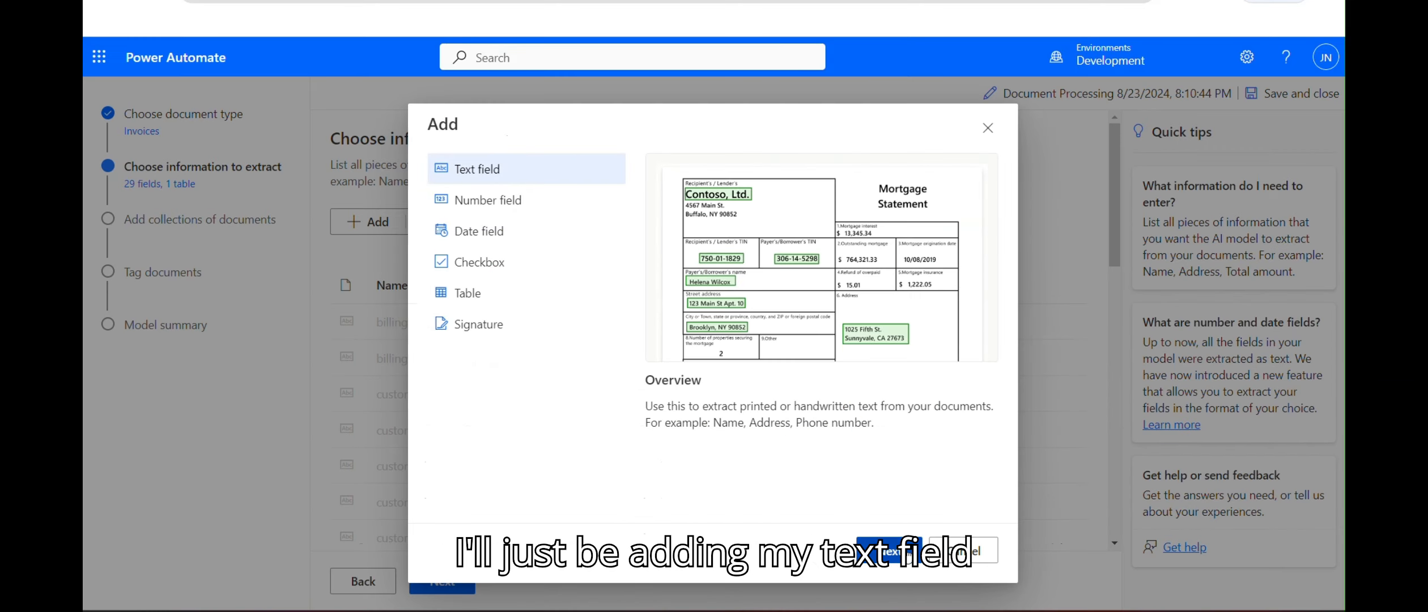
{"action": "left_click", "coordinate": [888, 550]}
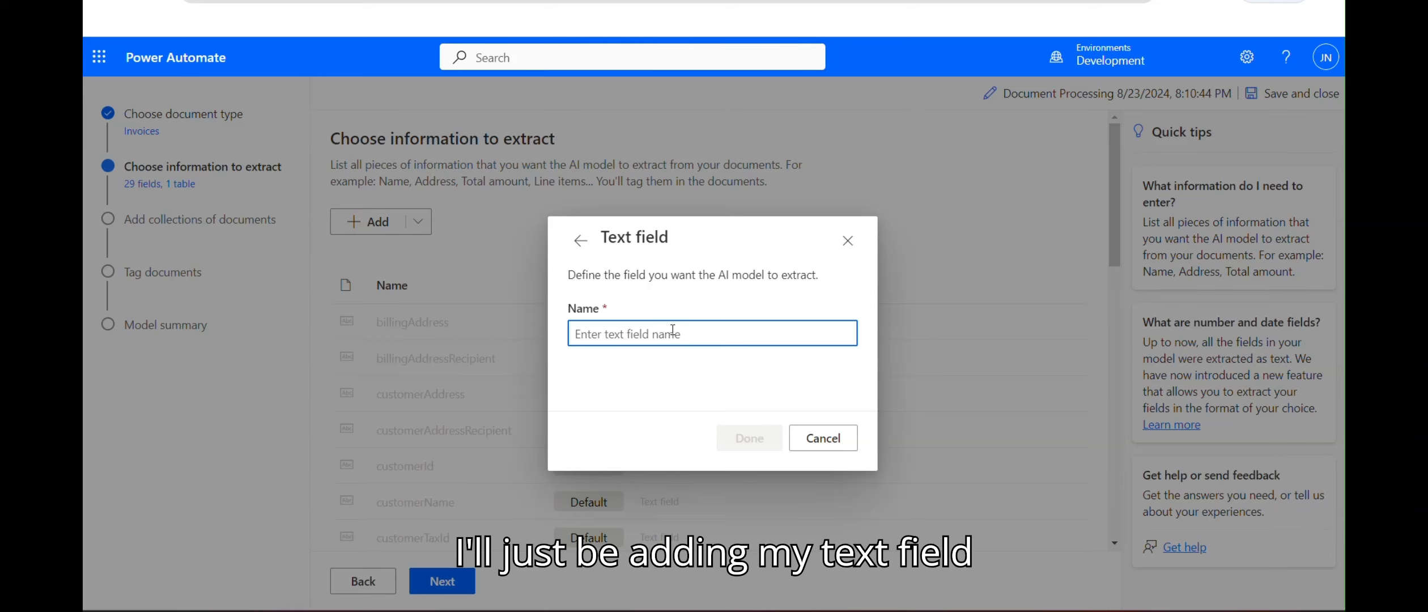
{"action": "type", "text": "Invoice Number"}
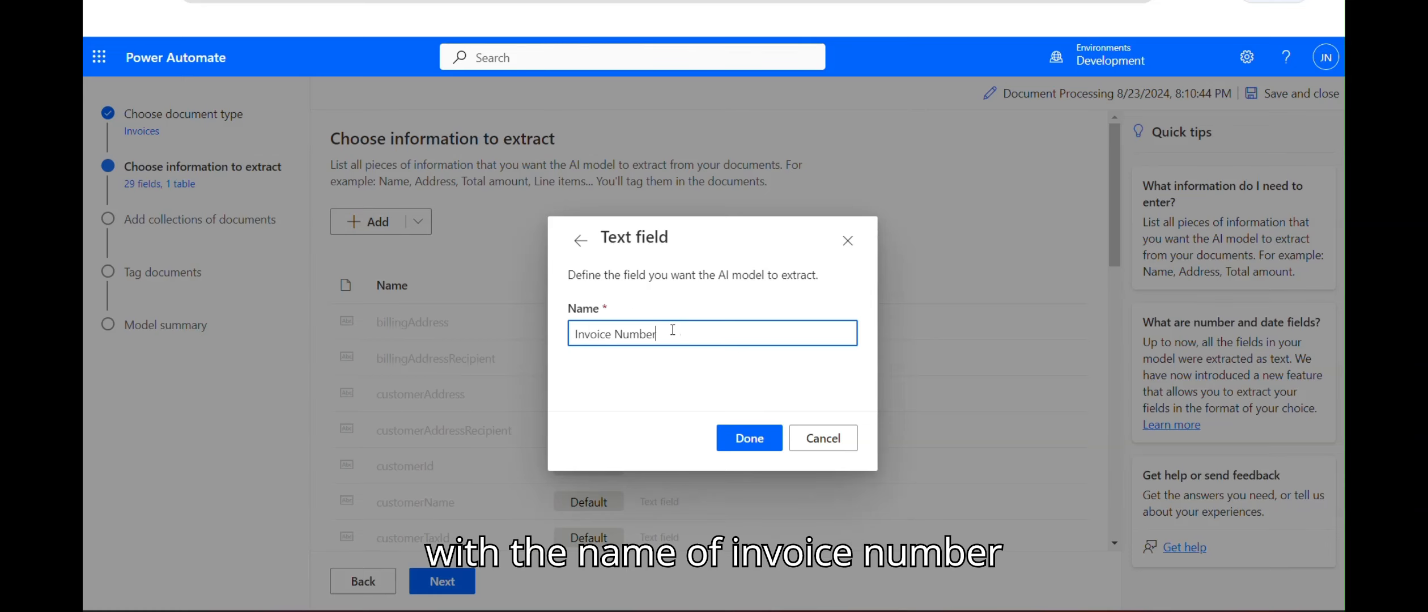
{"action": "left_click", "coordinate": [749, 438]}
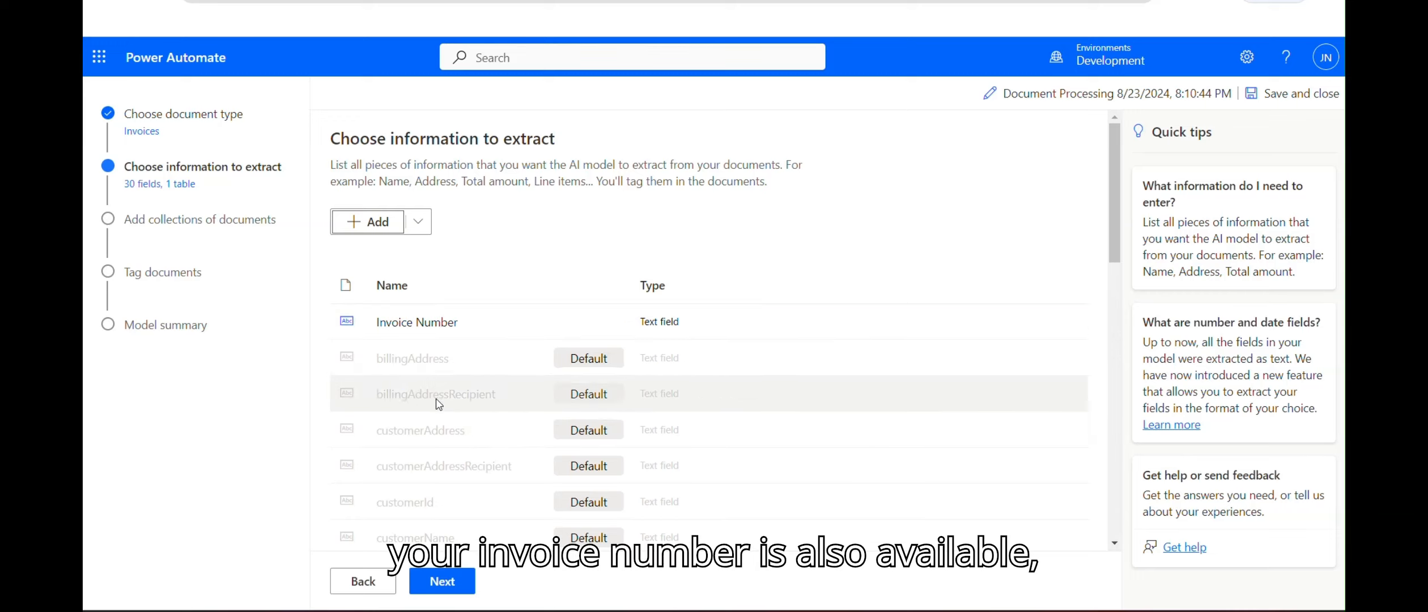
{"action": "left_click", "coordinate": [450, 584]}
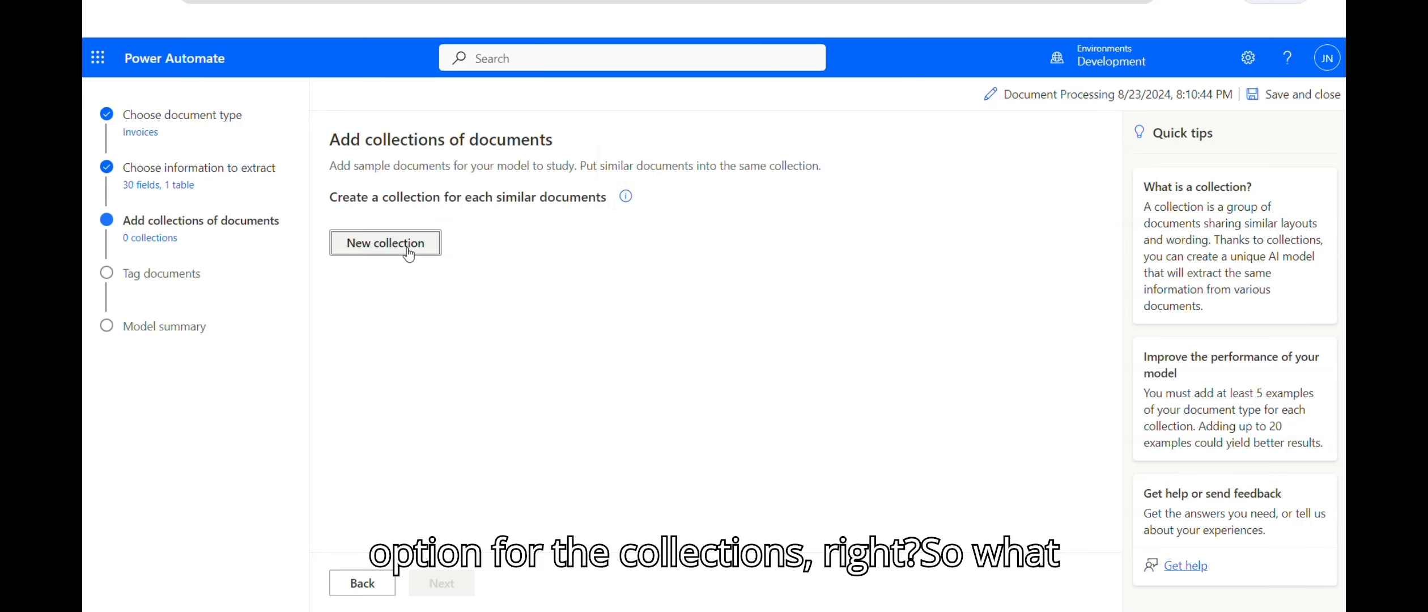
{"action": "left_click", "coordinate": [431, 249]}
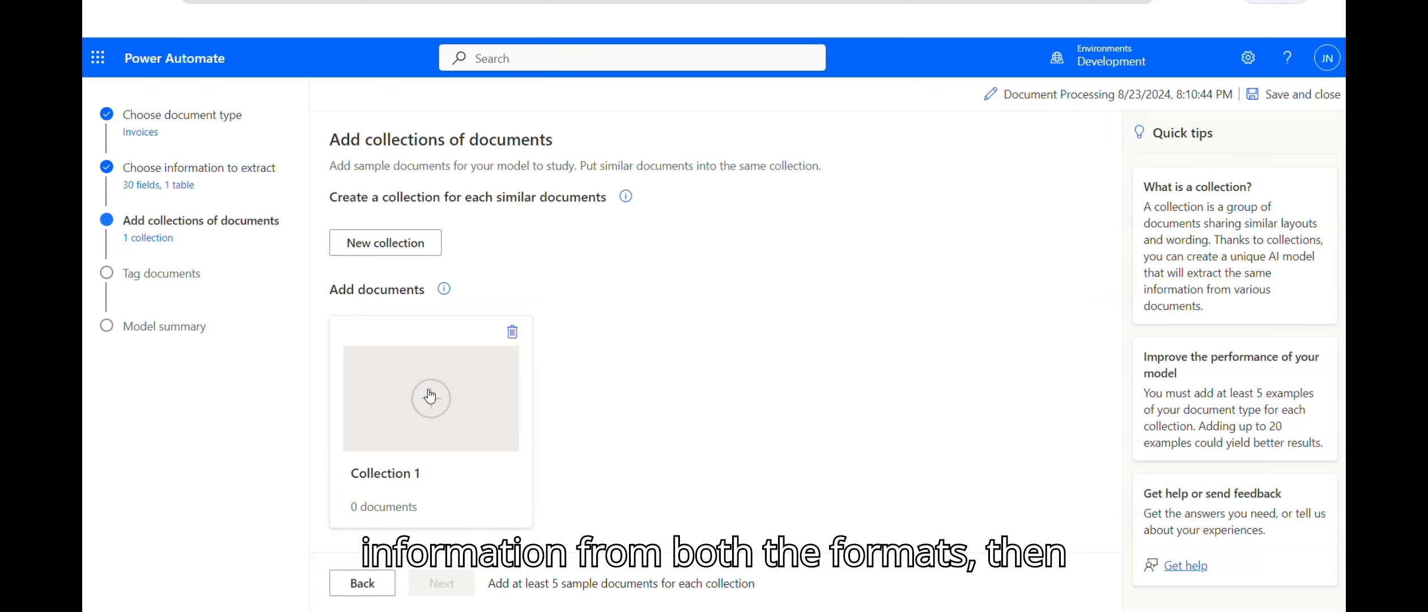
Step: Upload the Adatum 1–5 invoice PDFs from this device into Collection 1
{"action": "left_click", "coordinate": [419, 422]}
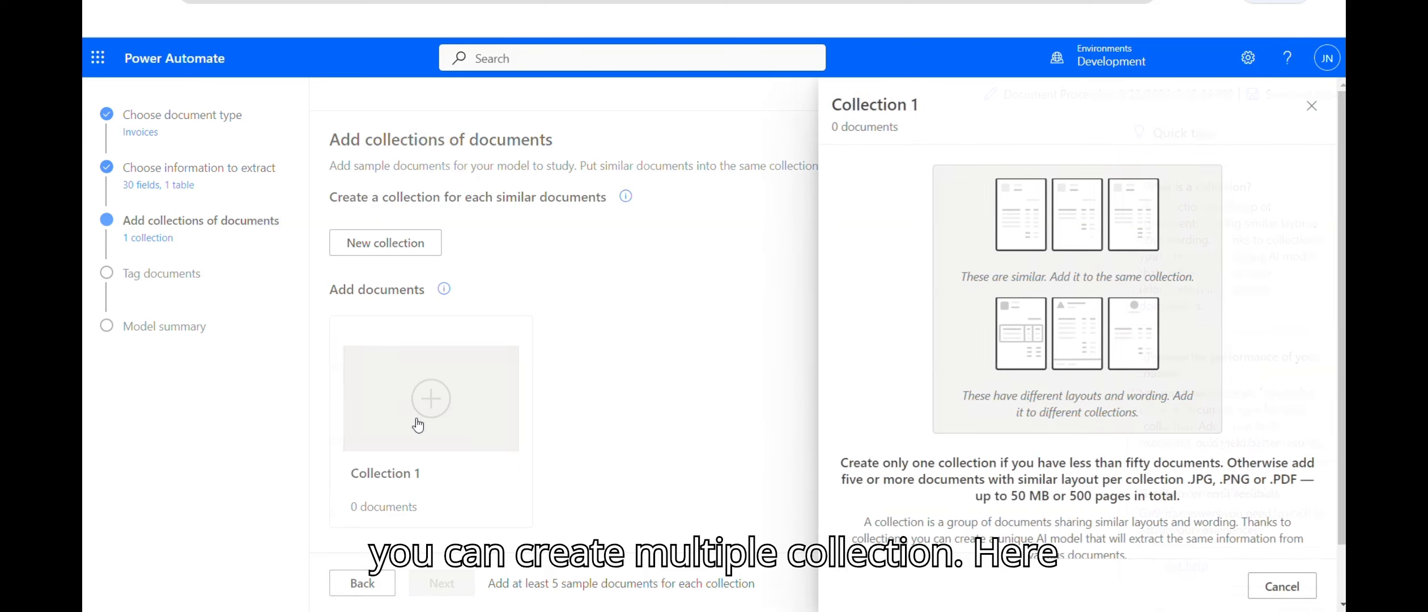
{"action": "scroll", "coordinate": [1133, 510], "scroll_direction": "down", "scroll_amount": 3}
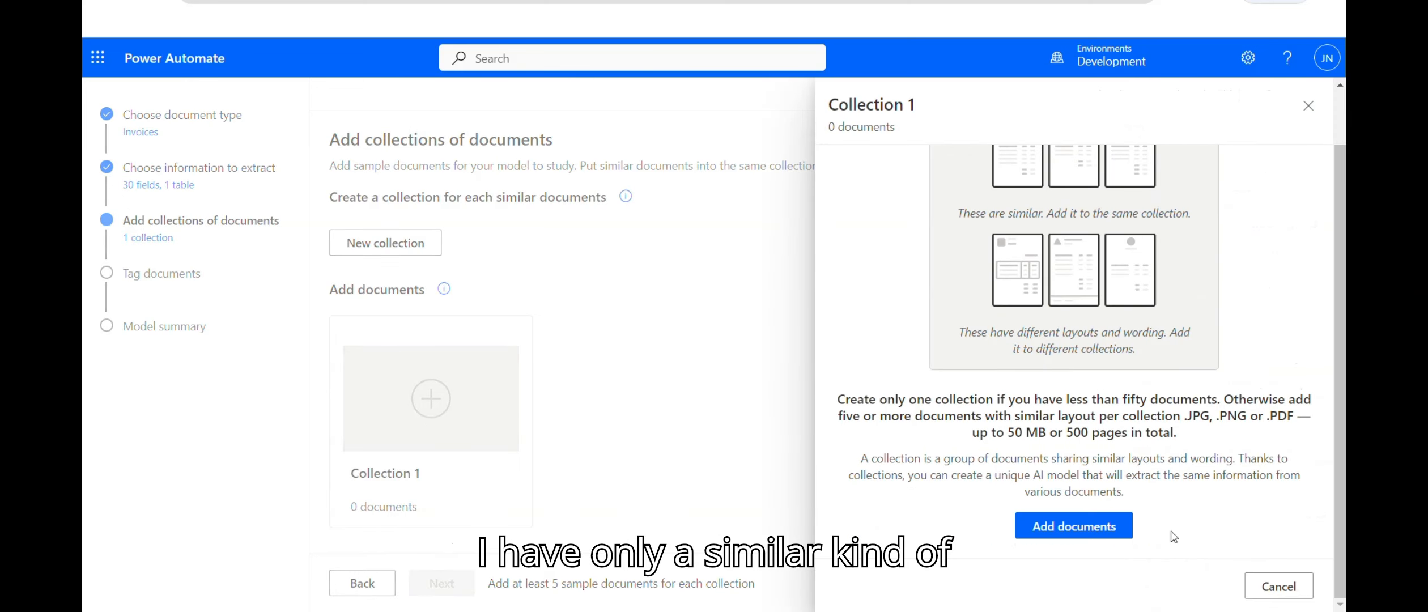
{"action": "left_click", "coordinate": [1064, 522]}
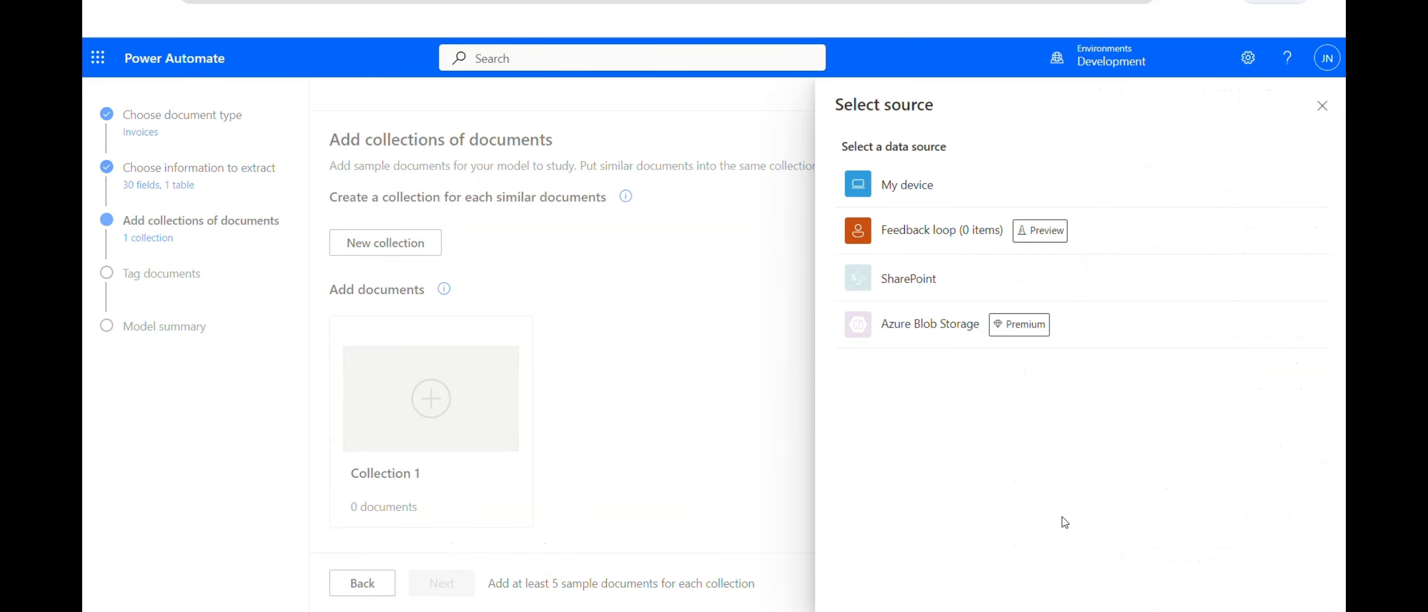
{"action": "left_click", "coordinate": [906, 186]}
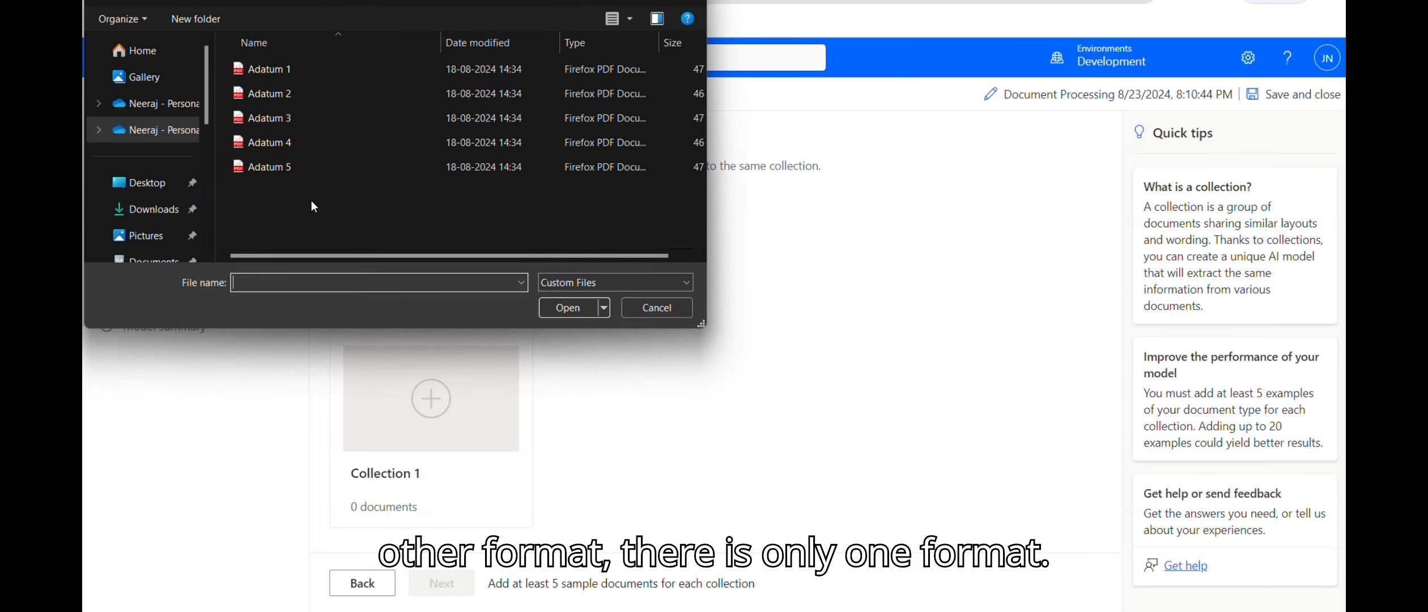
{"action": "left_click_drag", "start_coordinate": [312, 199], "coordinate": [288, 59]}
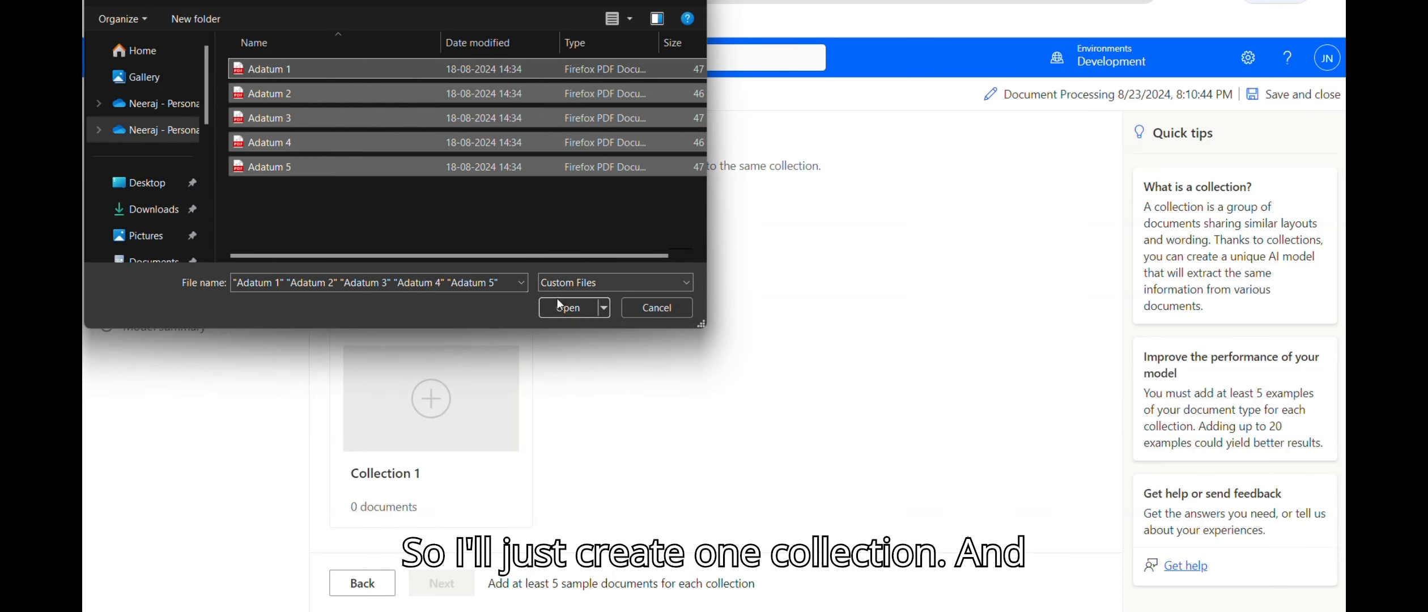
{"action": "left_click", "coordinate": [573, 313]}
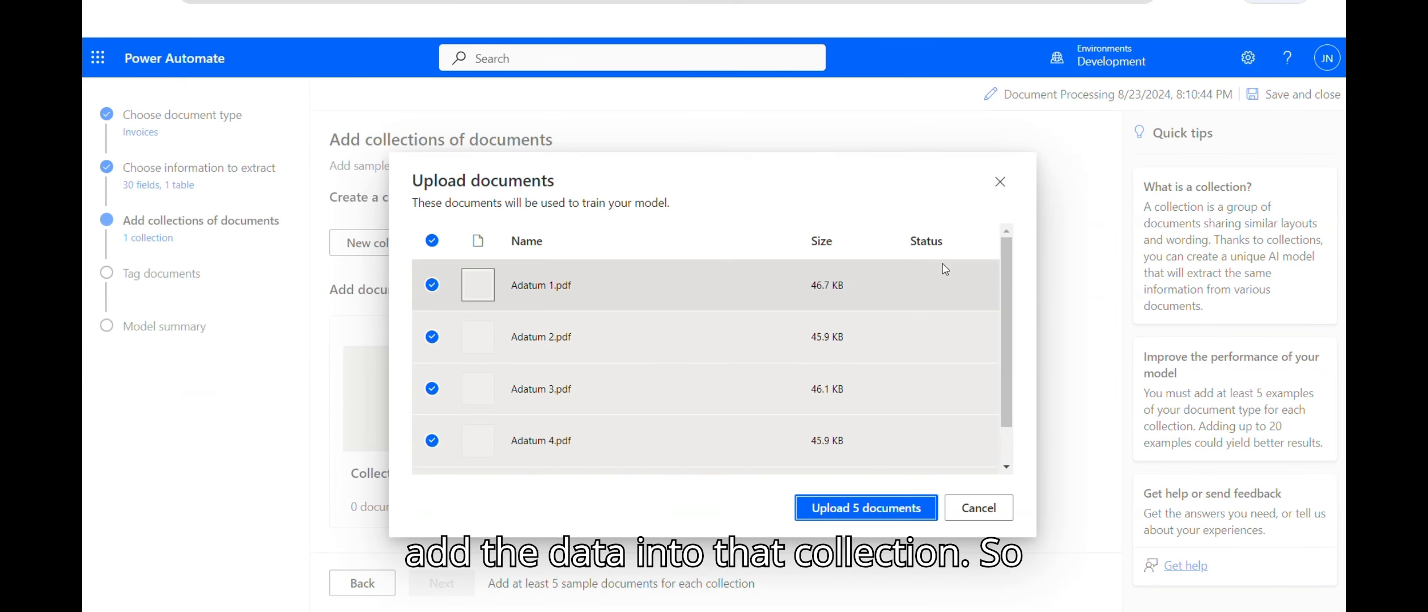
{"action": "left_click", "coordinate": [860, 507]}
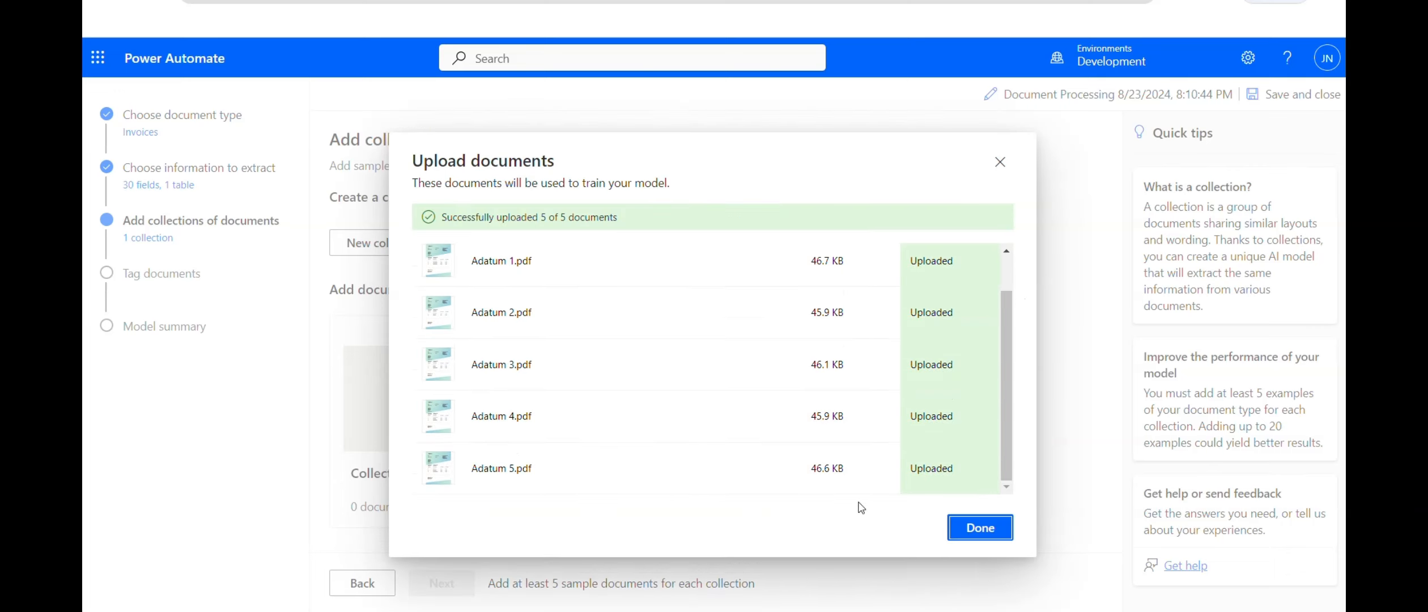
{"action": "left_click", "coordinate": [947, 526]}
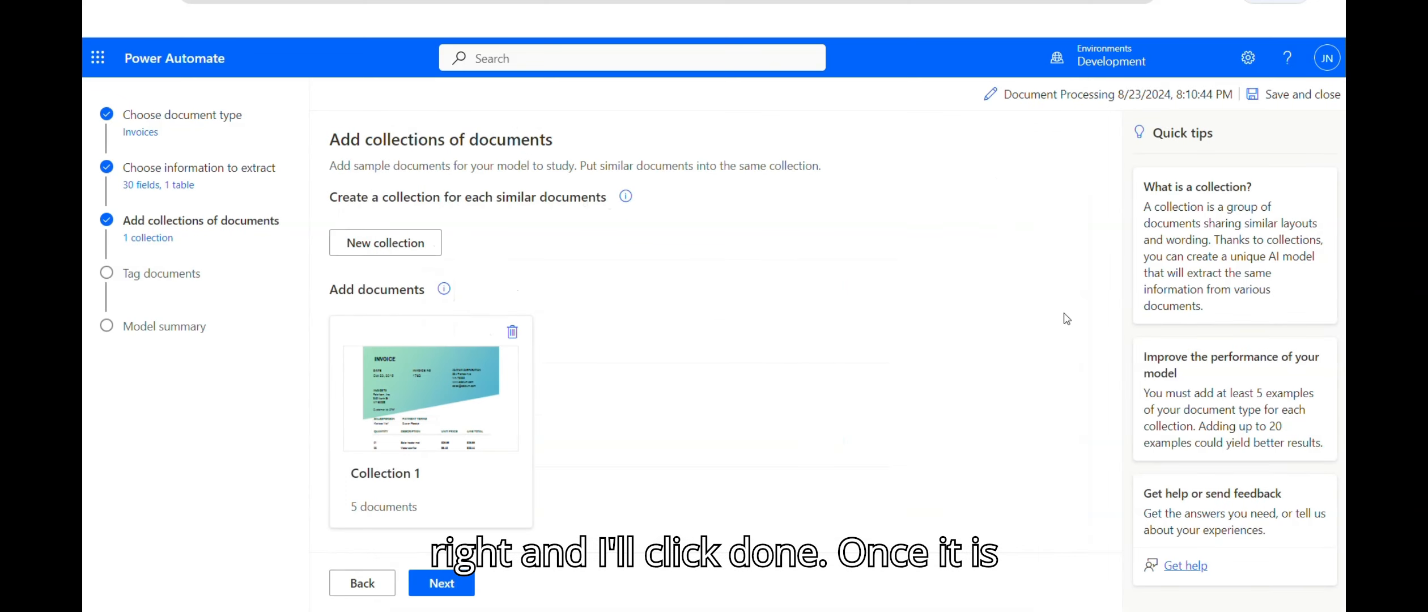
Step: Advance to Tag documents, toggle detected-word outlines on and off, and open invoice 1
{"action": "left_click", "coordinate": [445, 583]}
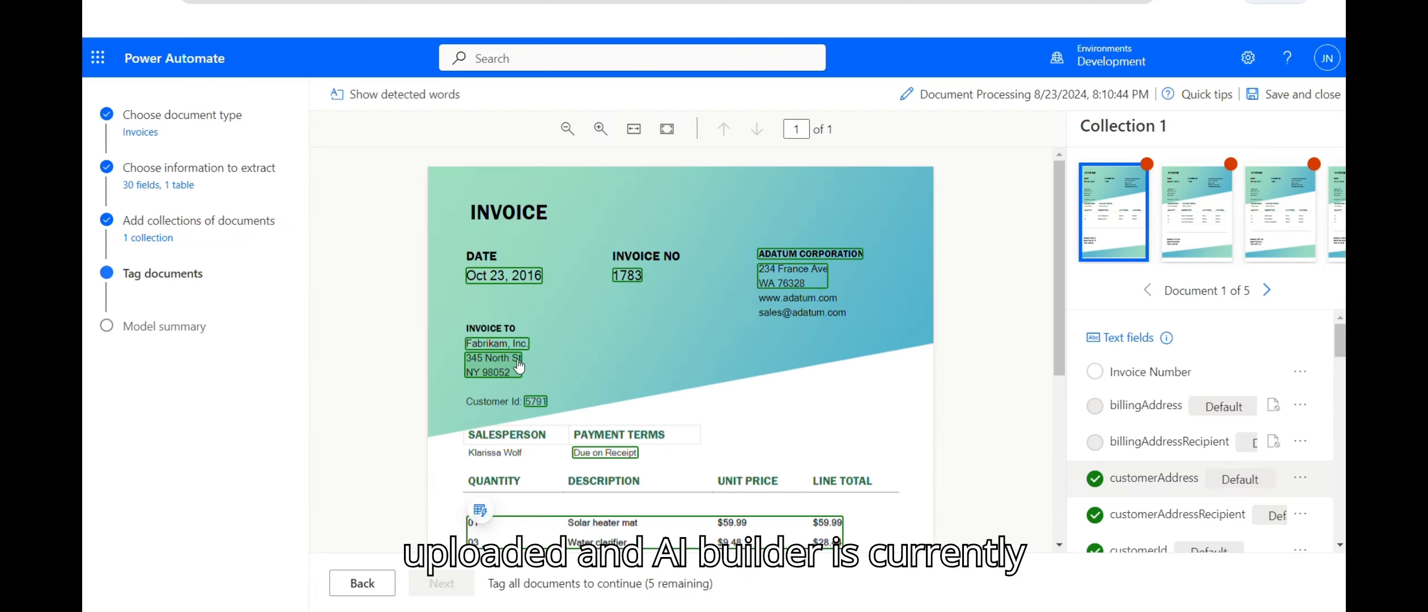
{"action": "left_click", "coordinate": [391, 95]}
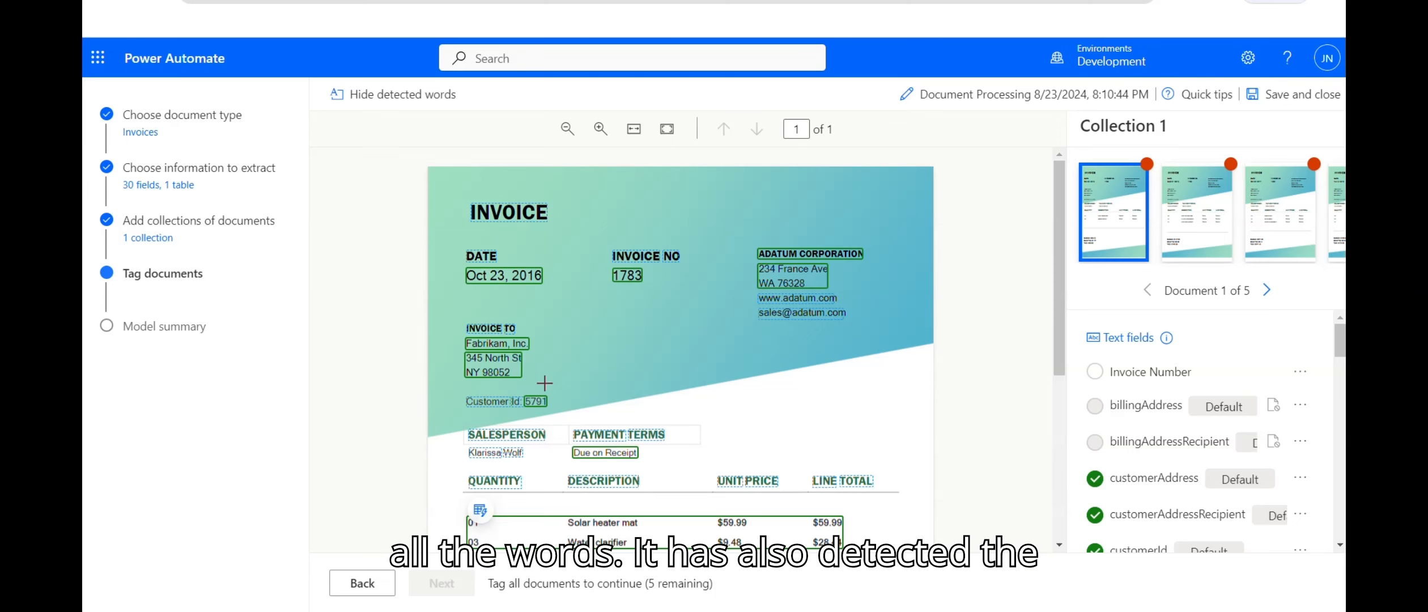
{"action": "left_click", "coordinate": [396, 95]}
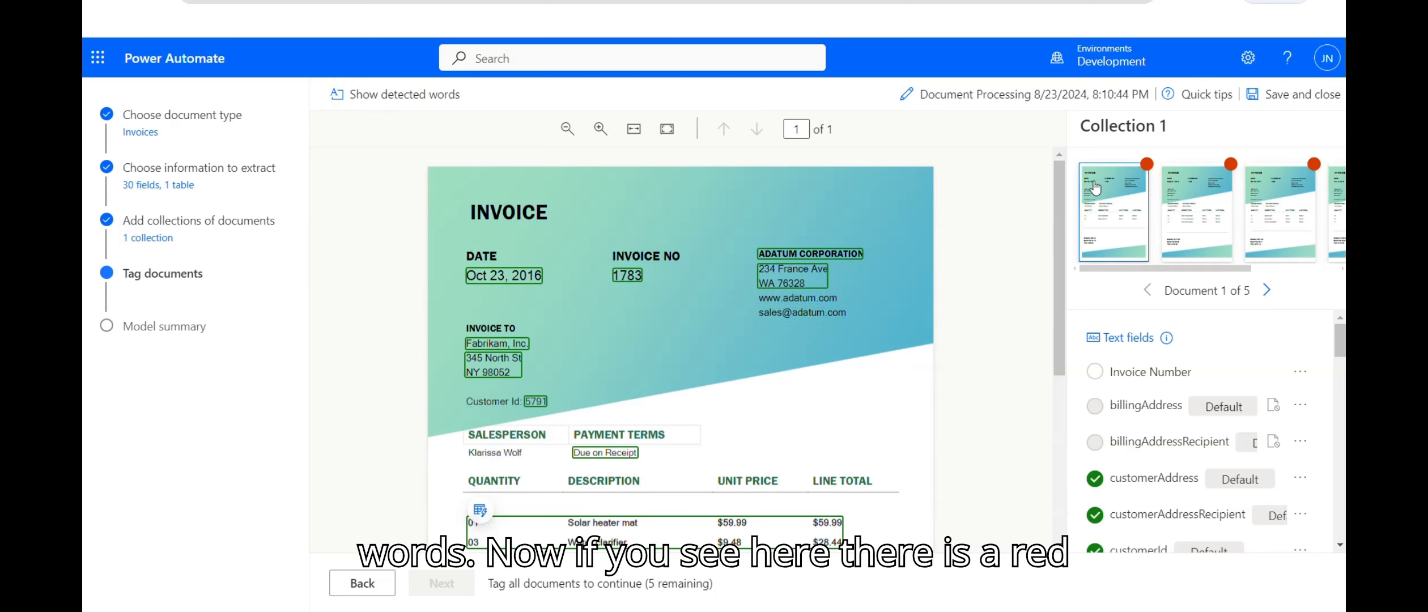
{"action": "left_click", "coordinate": [1148, 164]}
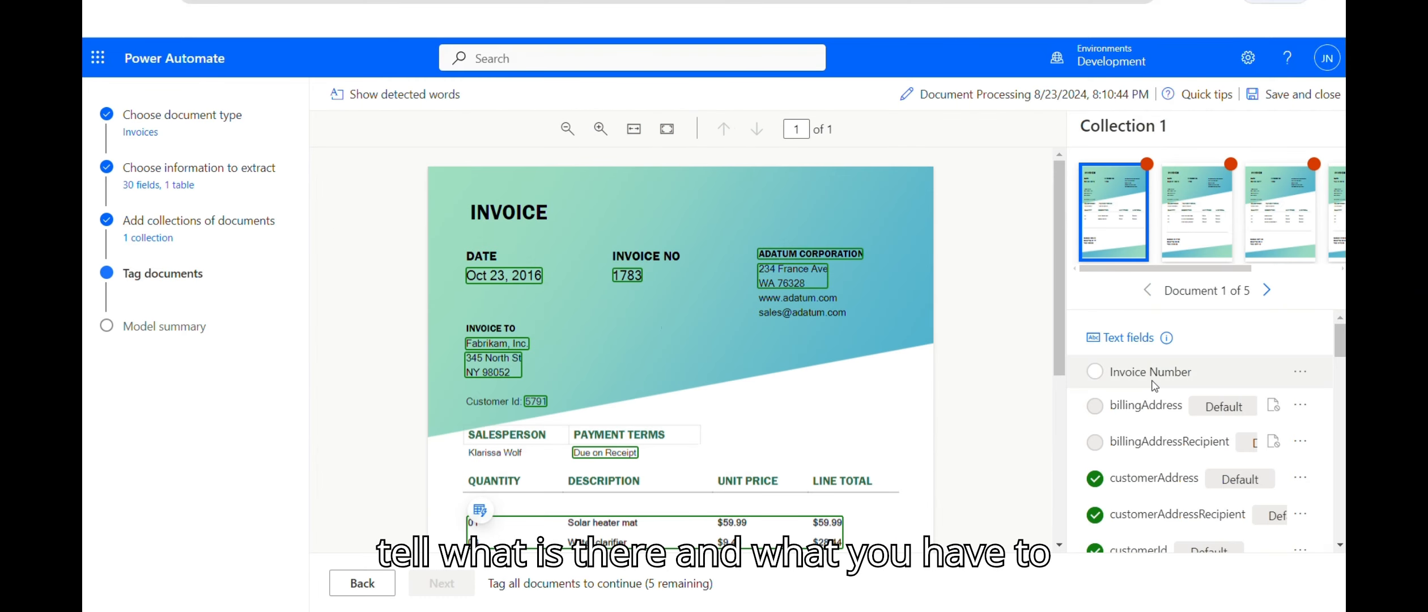
{"action": "scroll", "coordinate": [1114, 374], "scroll_direction": "down", "scroll_amount": 1}
Step: Set customerAddress and customerAddressRecipient to Not available in collection on invoice 1
{"action": "left_click_drag", "start_coordinate": [1340, 346], "coordinate": [1340, 347]}
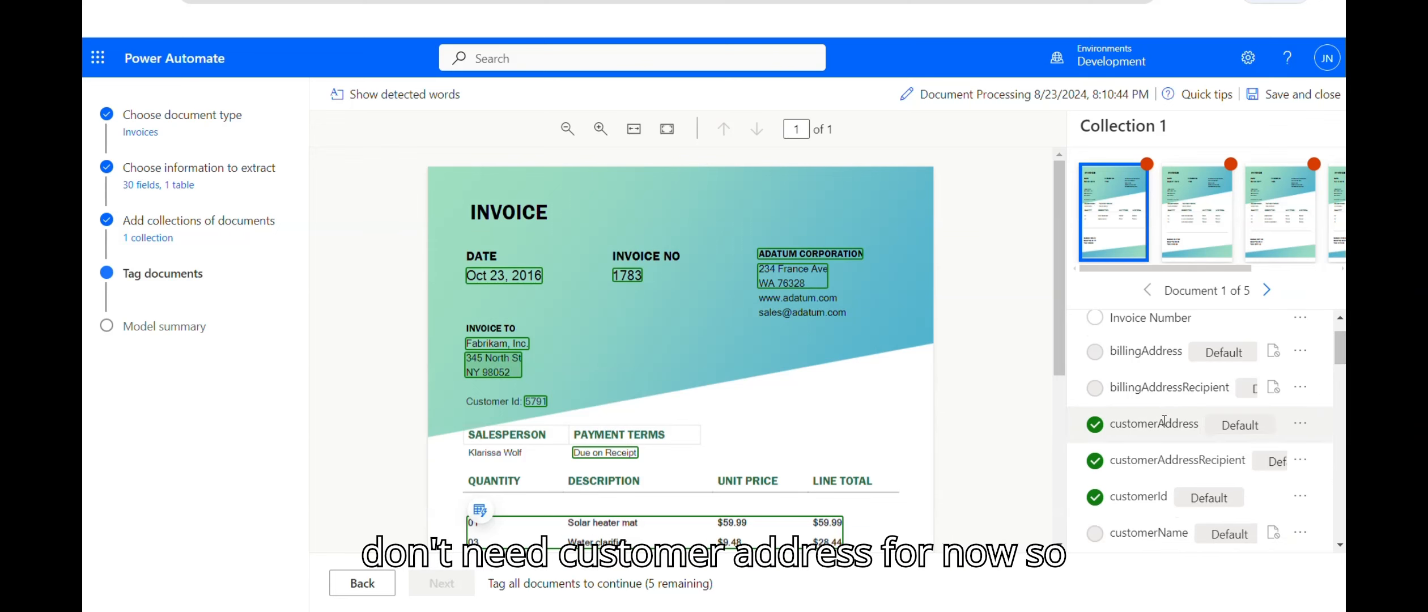
{"action": "right_click", "coordinate": [1276, 419]}
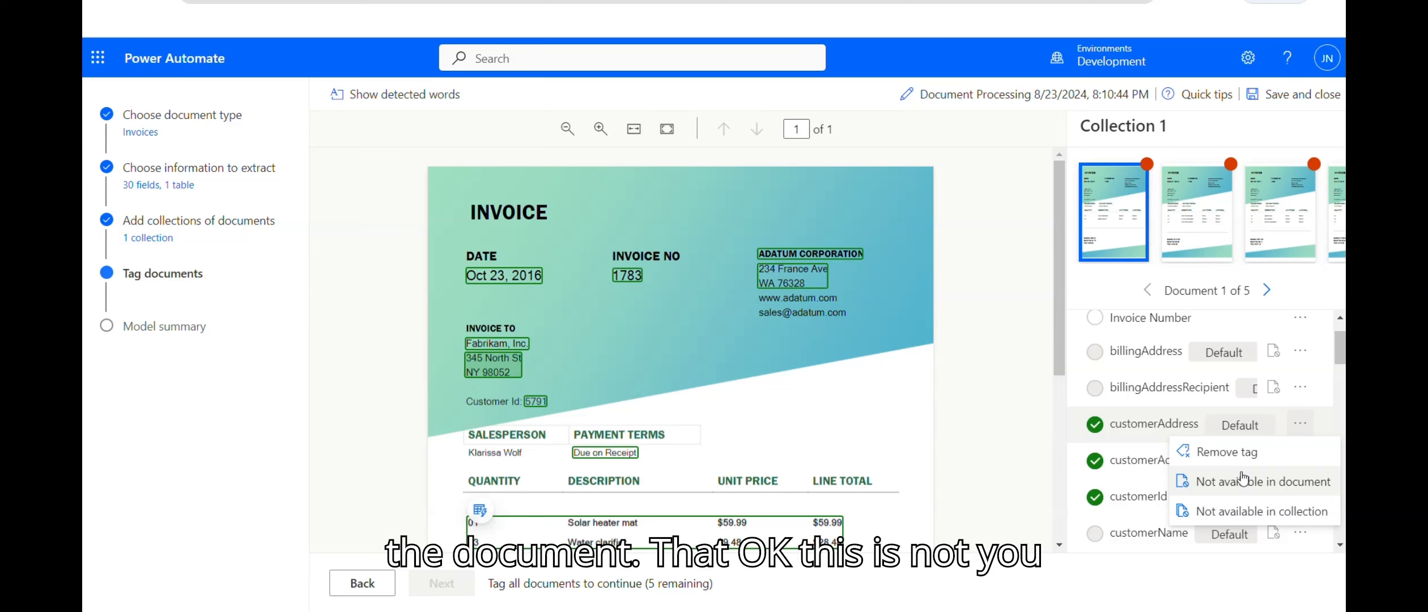
{"action": "left_click", "coordinate": [1242, 512]}
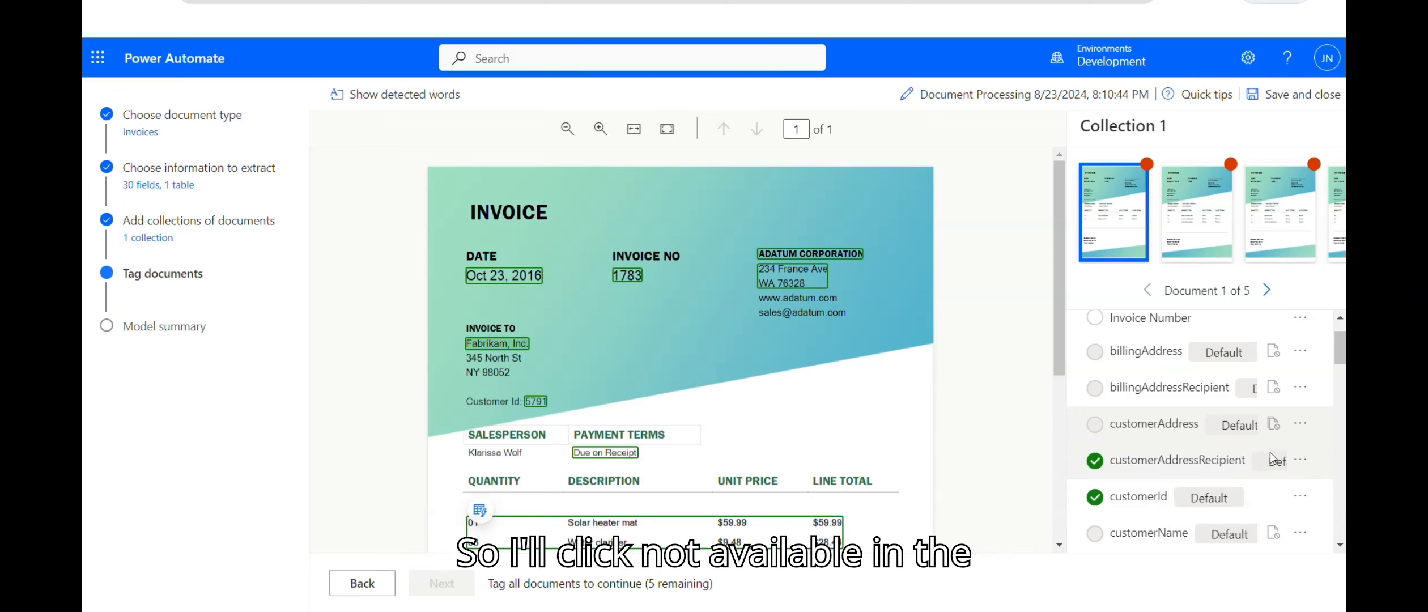
{"action": "left_click", "coordinate": [1299, 460]}
{"action": "left_click", "coordinate": [1252, 547]}
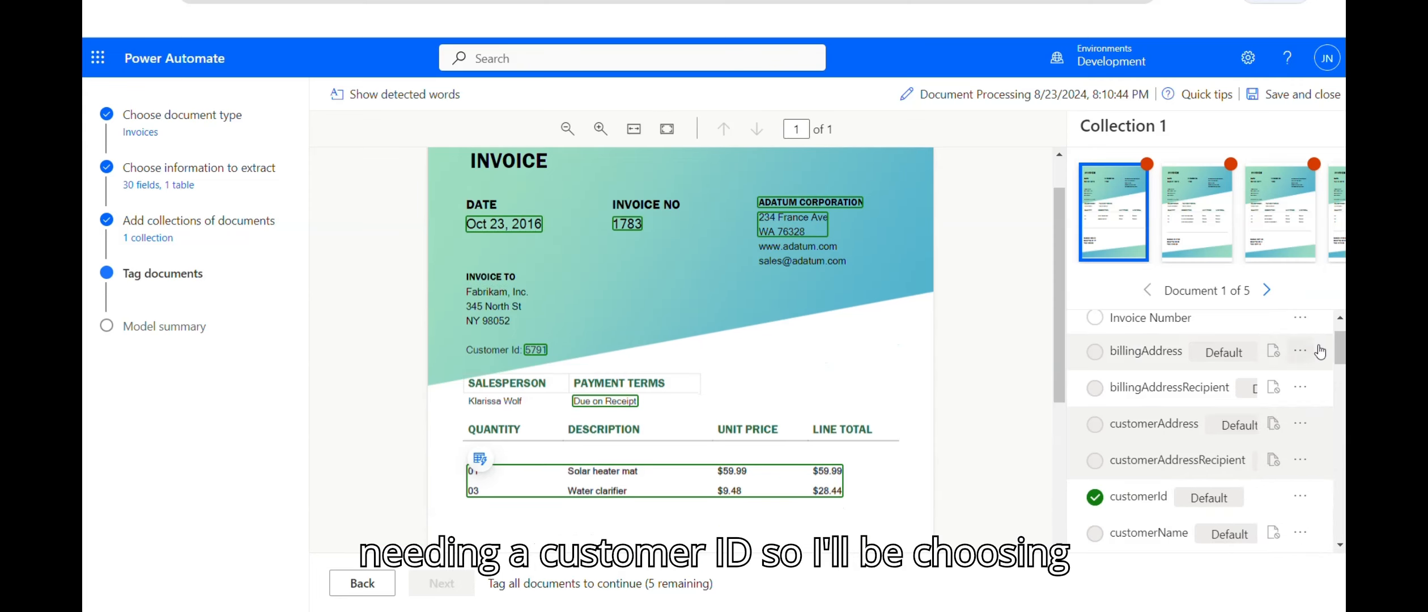
{"action": "scroll", "coordinate": [1342, 336], "scroll_direction": "up", "scroll_amount": 1}
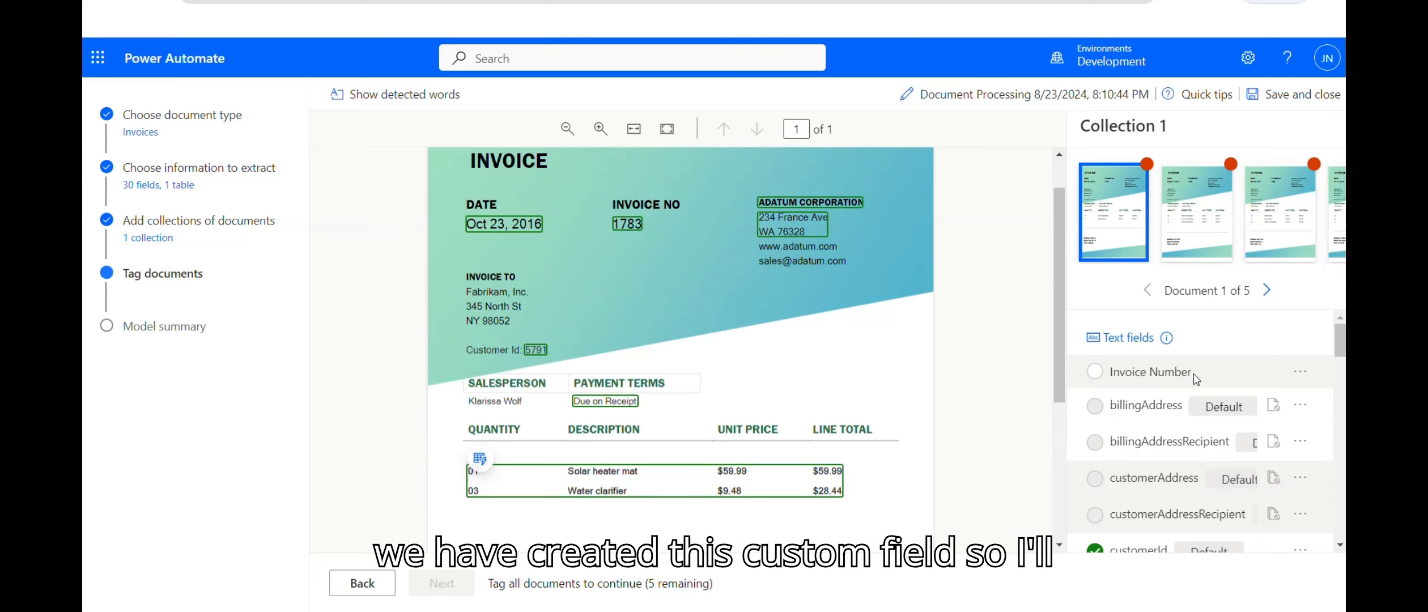
Step: Remove the invoiceId tag from the value 1783
{"action": "left_click", "coordinate": [636, 225]}
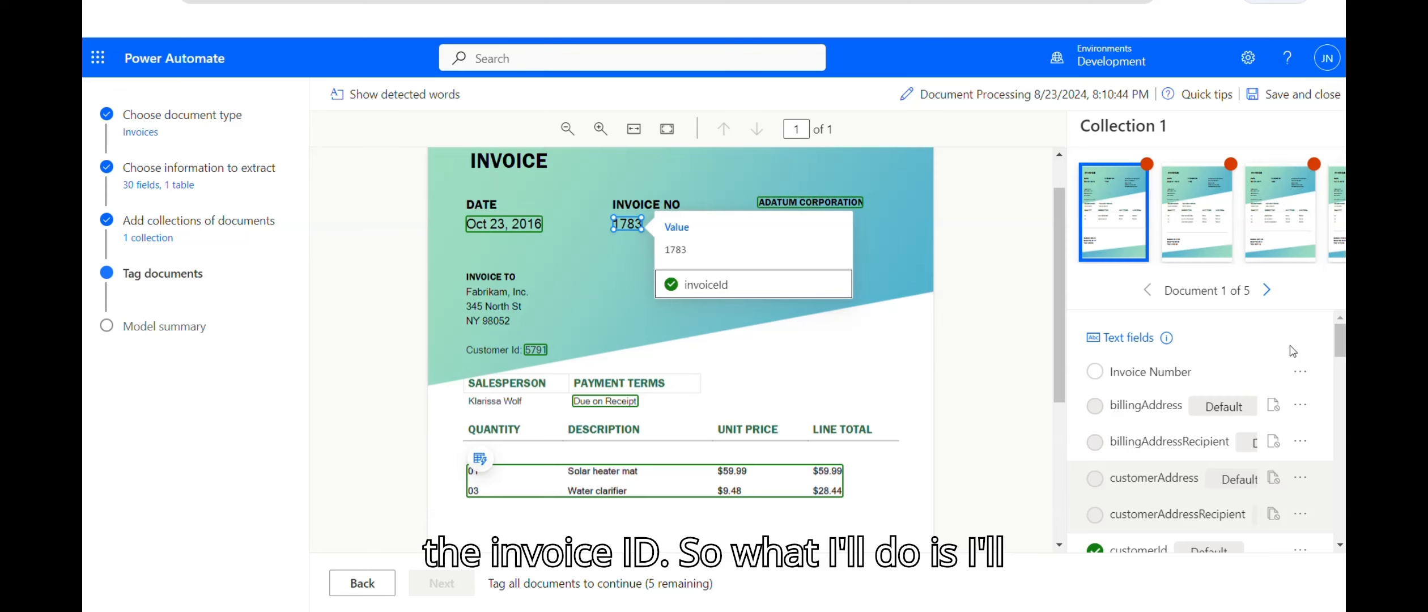
{"action": "left_click_drag", "start_coordinate": [1339, 343], "coordinate": [1339, 388]}
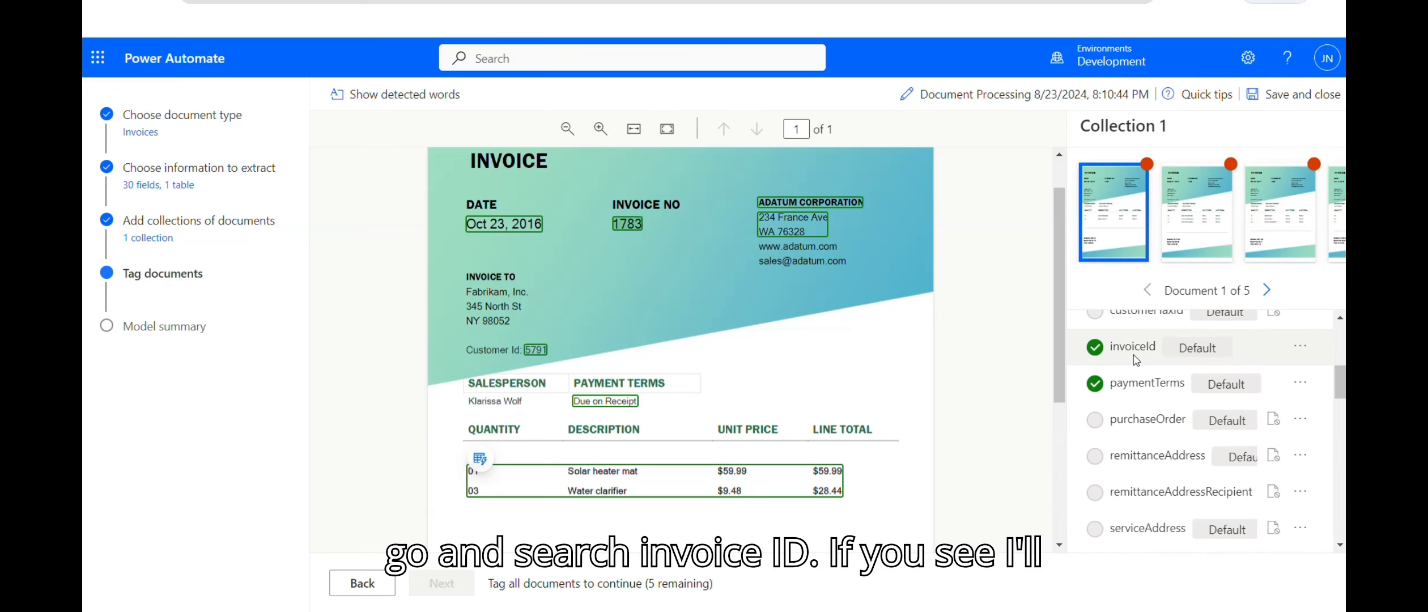
{"action": "left_click", "coordinate": [1300, 347]}
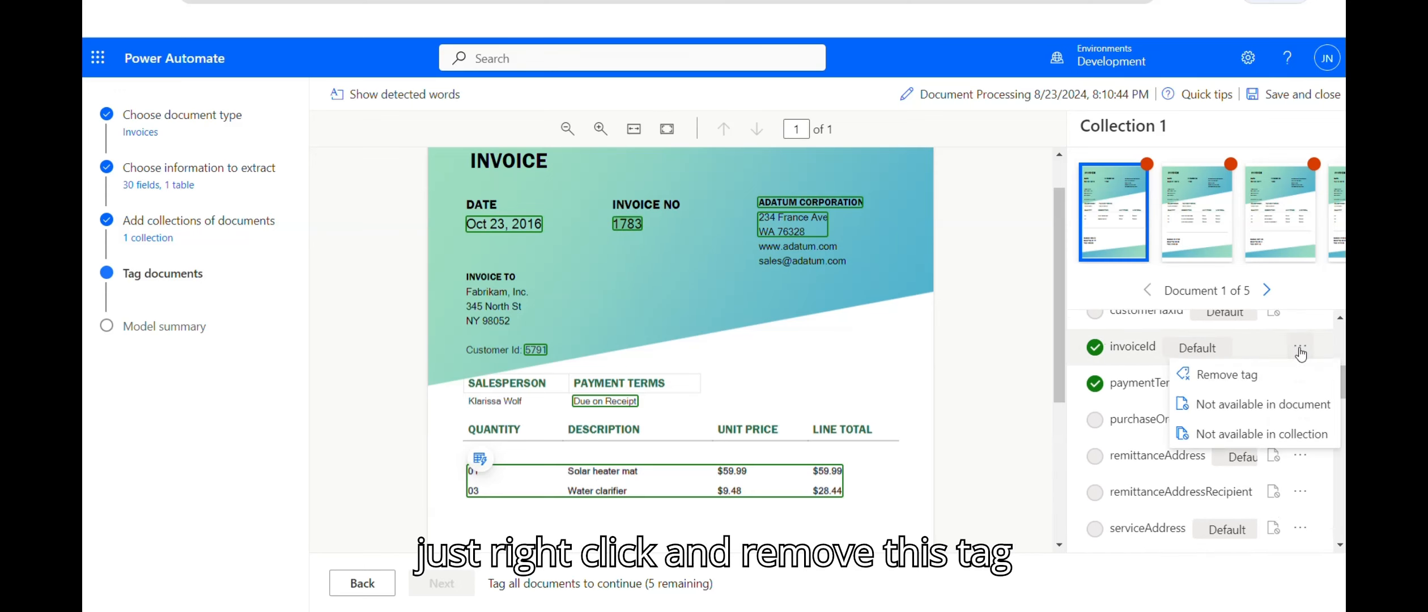
{"action": "left_click", "coordinate": [1239, 375]}
{"action": "scroll", "coordinate": [1219, 376], "scroll_direction": "up", "scroll_amount": 5}
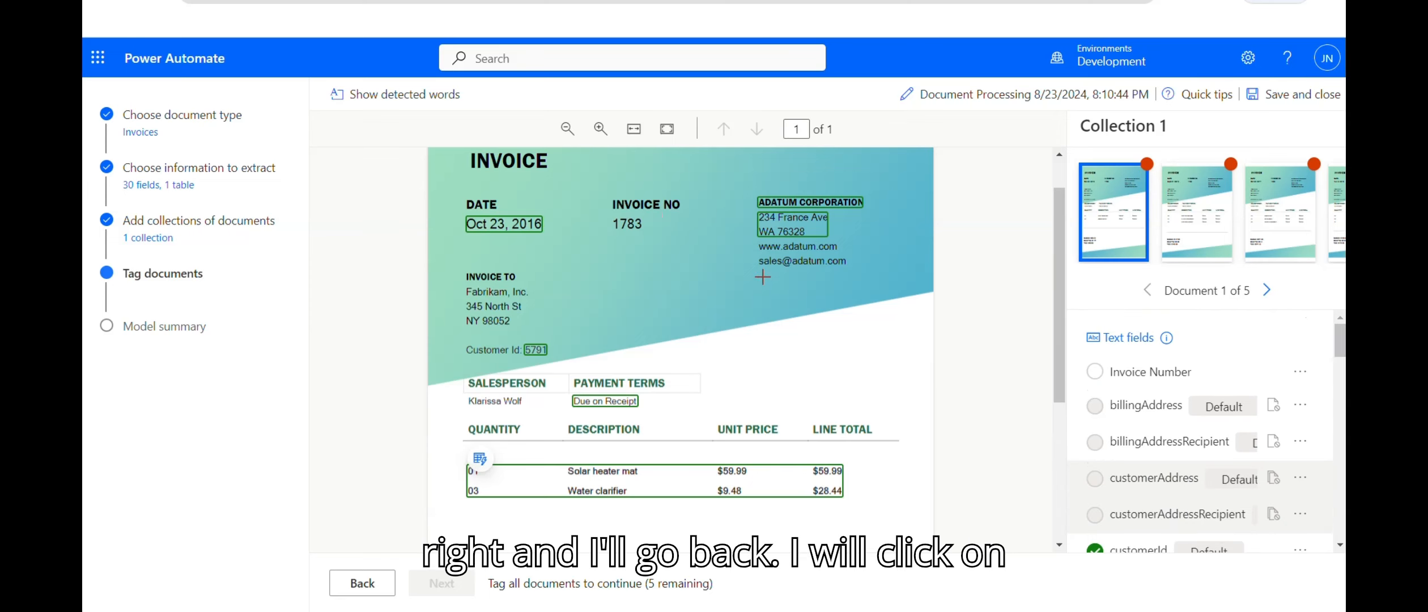
Step: Tag 1783 with the custom Invoice Number field
{"action": "left_click", "coordinate": [628, 223]}
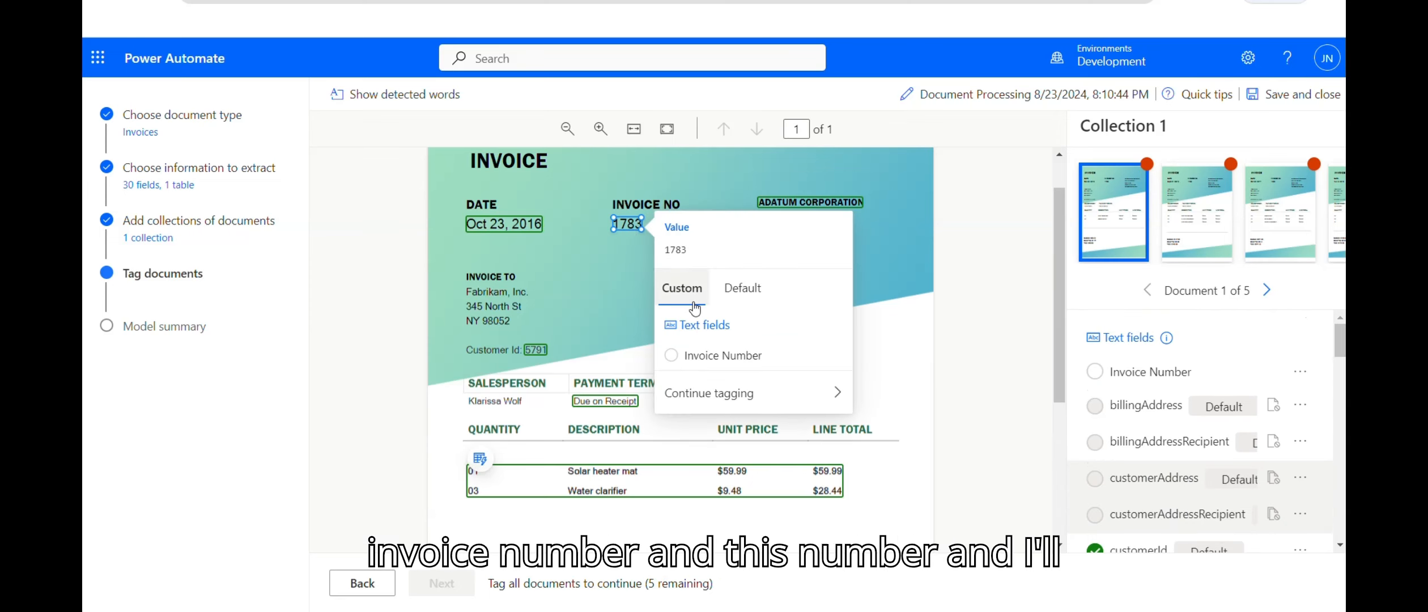
{"action": "left_click", "coordinate": [722, 356]}
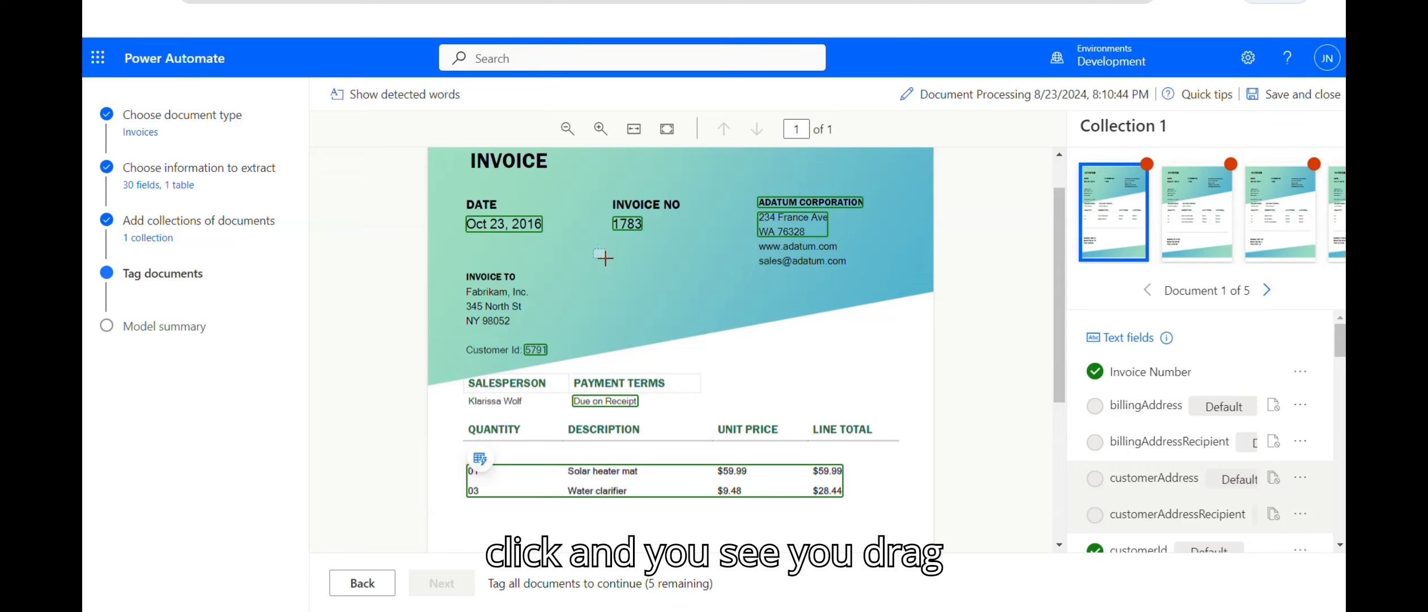
{"action": "left_click_drag", "start_coordinate": [604, 257], "coordinate": [751, 327]}
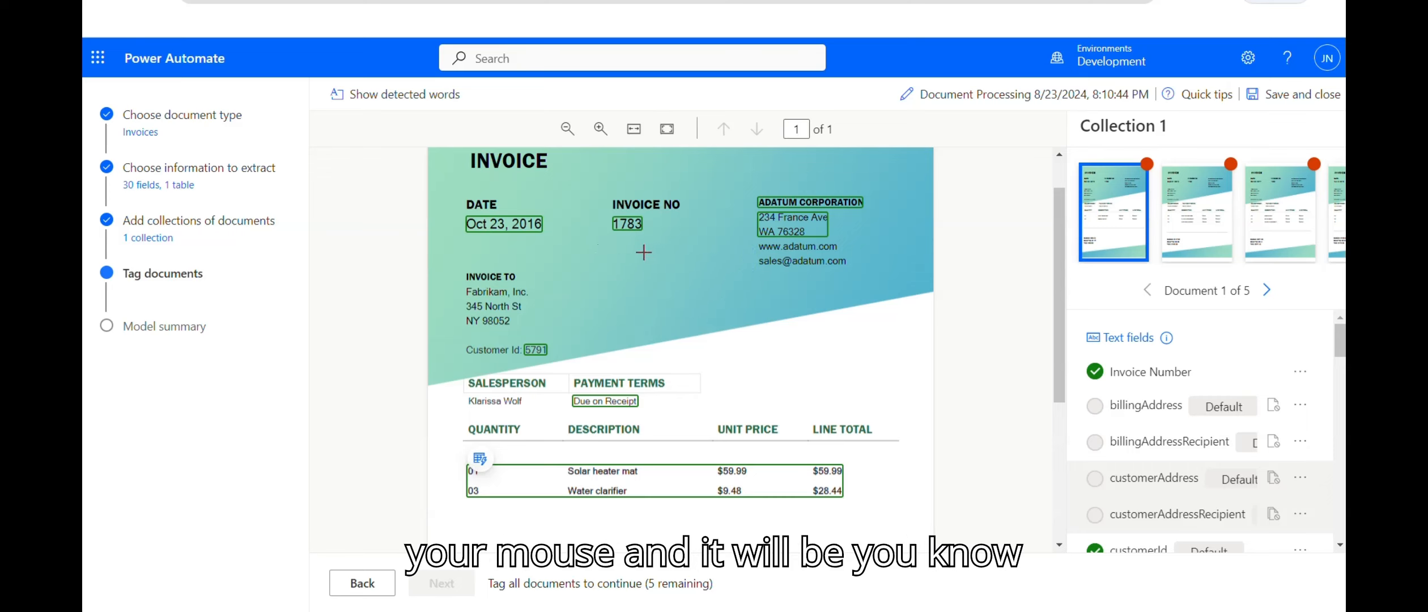
Step: Untag paymentTerms and mark vendorAddress and vendorAddressRecipient not available in collection
{"action": "left_click_drag", "start_coordinate": [1342, 341], "coordinate": [1342, 383]}
{"action": "left_click", "coordinate": [1300, 387]}
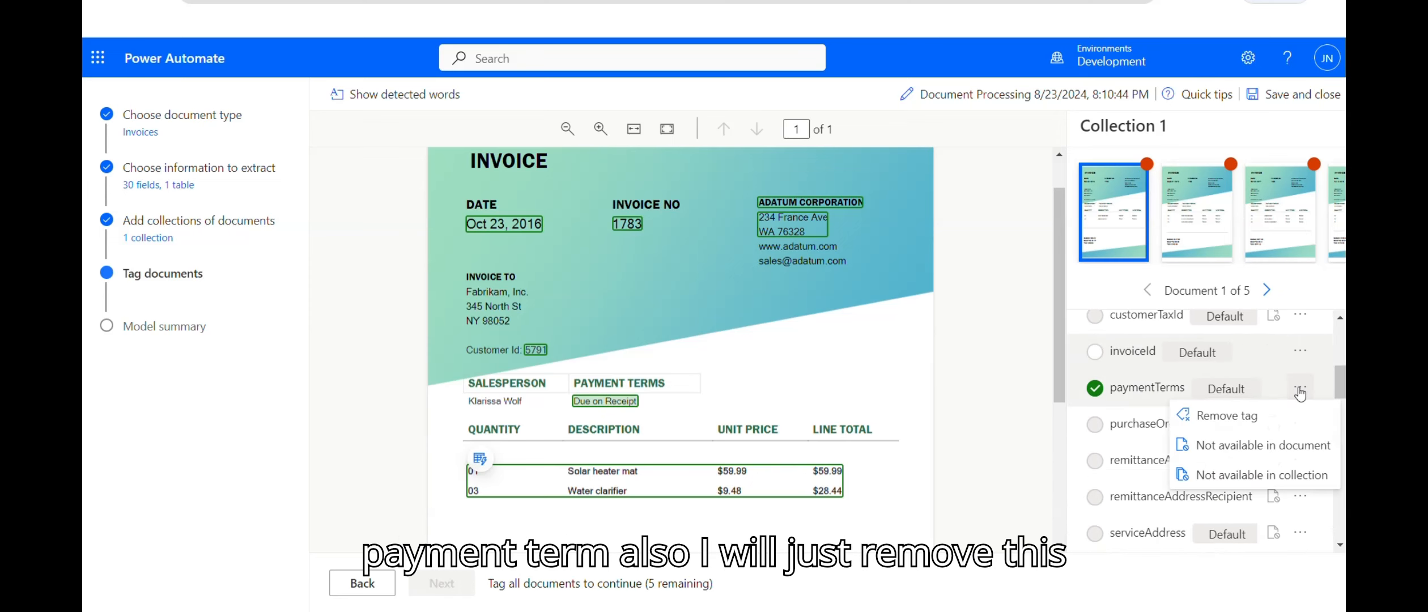
{"action": "left_click", "coordinate": [1263, 418]}
{"action": "left_click_drag", "start_coordinate": [1341, 385], "coordinate": [1341, 425]}
{"action": "left_click", "coordinate": [1301, 374]}
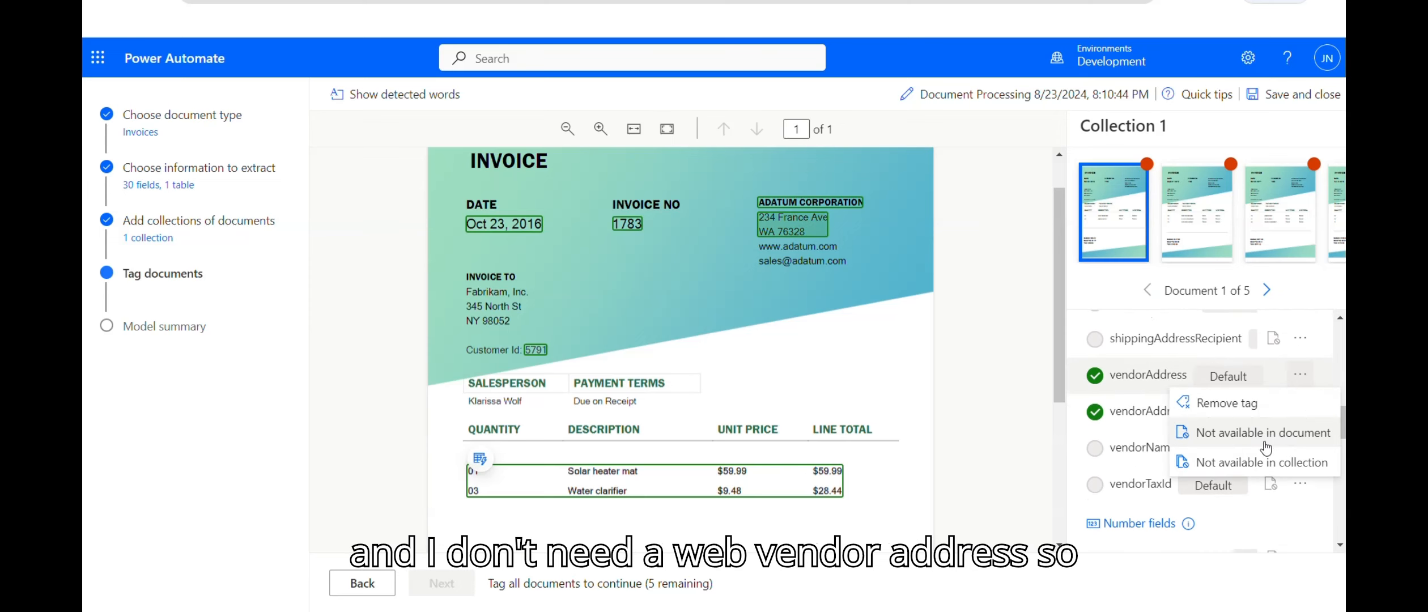
{"action": "left_click", "coordinate": [1259, 463]}
{"action": "left_click", "coordinate": [1300, 411]}
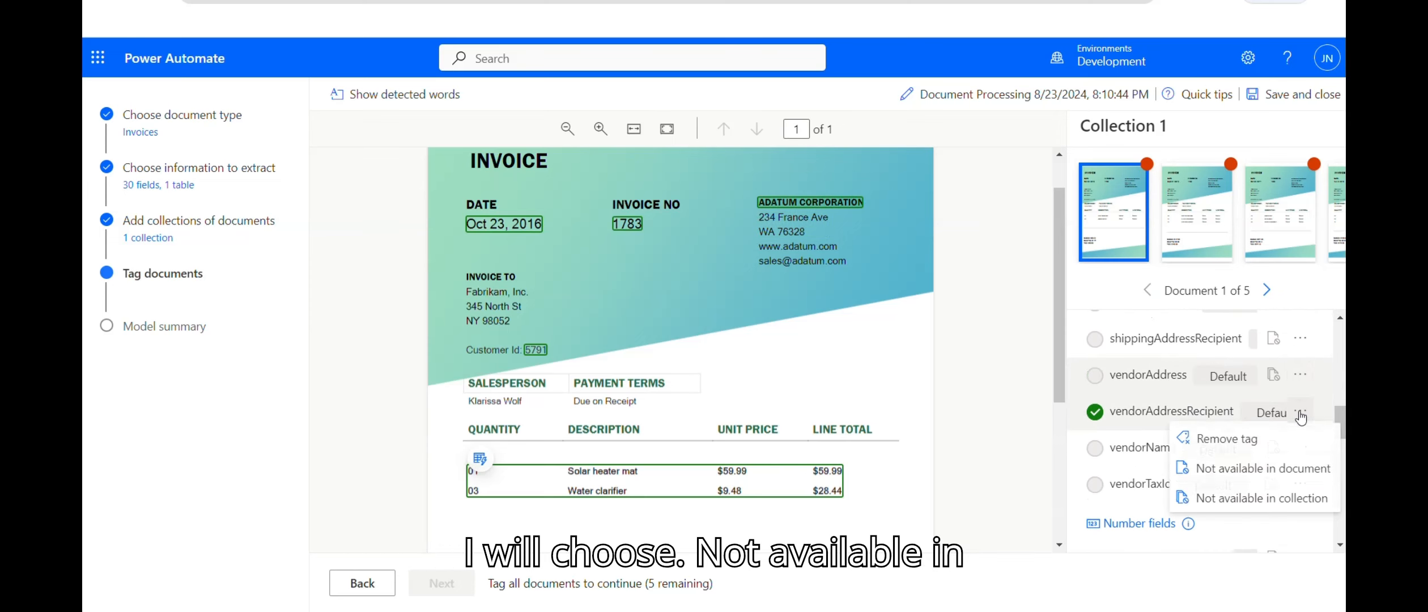
{"action": "left_click", "coordinate": [1263, 499]}
Step: Mark the items table as not available in the collection
{"action": "scroll", "coordinate": [1223, 426], "scroll_direction": "down", "scroll_amount": 3}
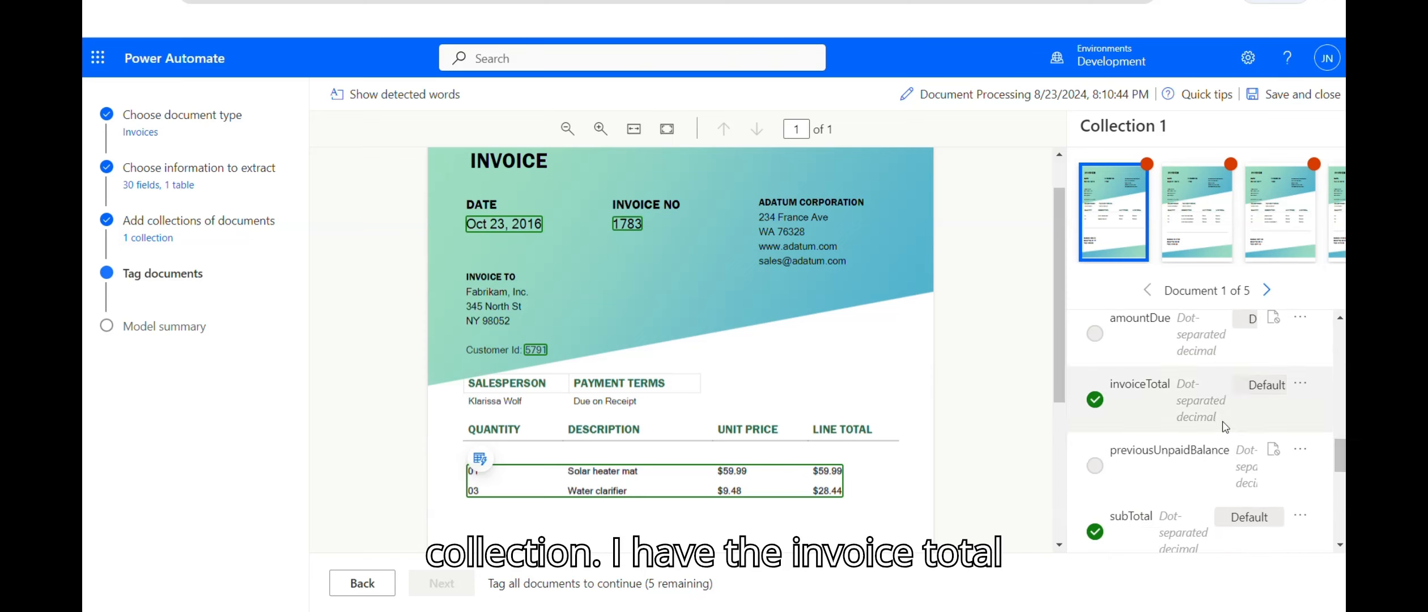
{"action": "left_click_drag", "start_coordinate": [1340, 453], "coordinate": [1343, 526]}
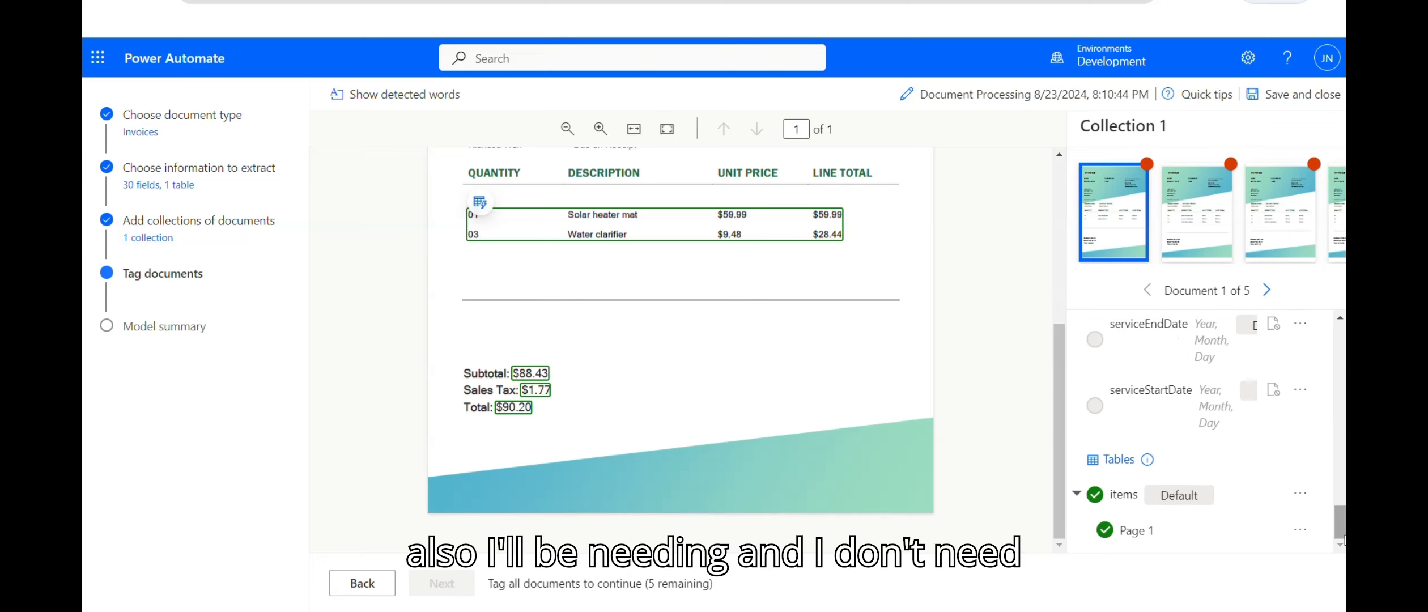
{"action": "left_click", "coordinate": [1302, 495]}
{"action": "left_click", "coordinate": [1260, 551]}
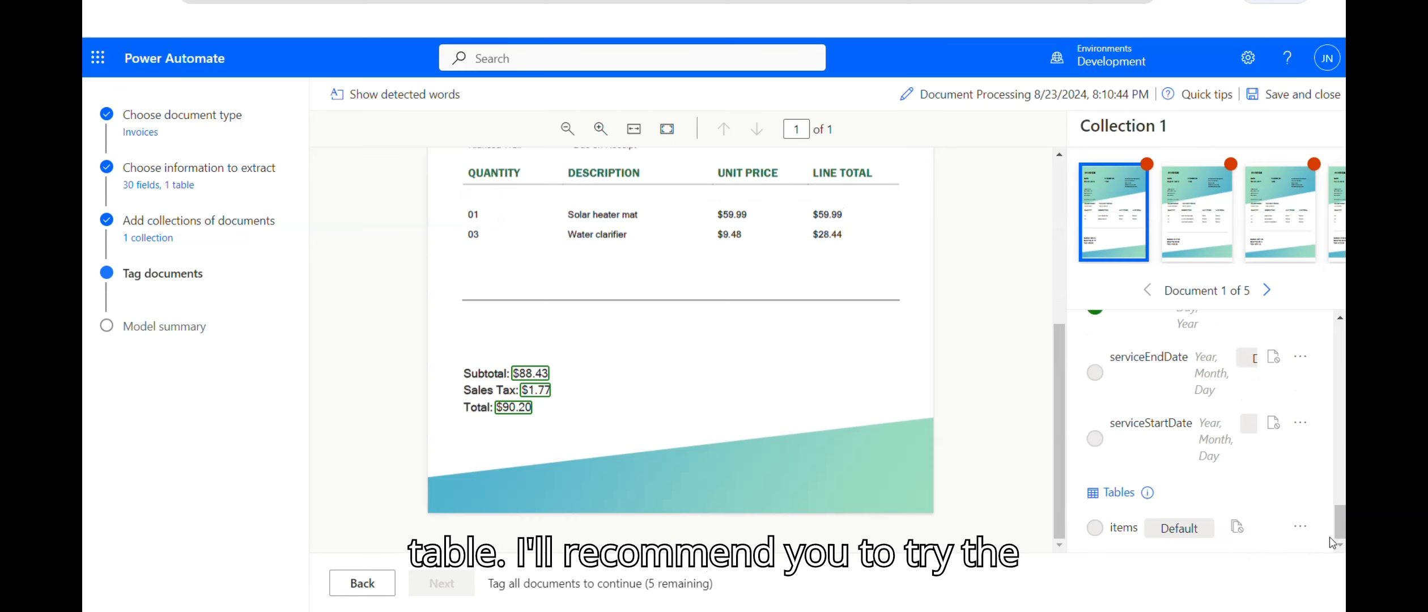
{"action": "scroll", "coordinate": [1331, 543], "scroll_direction": "up", "scroll_amount": 15}
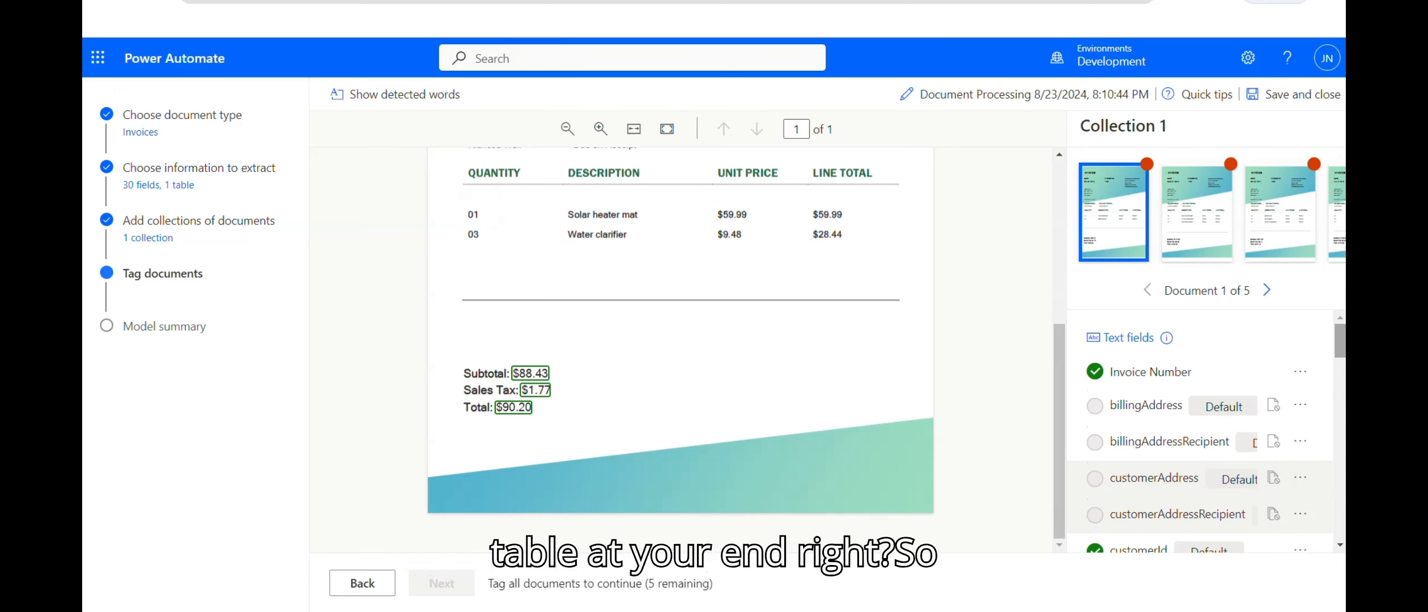
Step: Mark invoiceId and paymentTerms not available, completing tagging of invoice 1
{"action": "mouse_move", "coordinate": [1344, 340]}
{"action": "left_mouse_down"}
{"action": "mouse_move", "coordinate": [1340, 522]}
{"action": "mouse_move", "coordinate": [1340, 340]}
{"action": "mouse_move", "coordinate": [1342, 354]}
{"action": "left_mouse_up"}
{"action": "left_click", "coordinate": [1306, 373]}
{"action": "left_click", "coordinate": [1157, 440]}
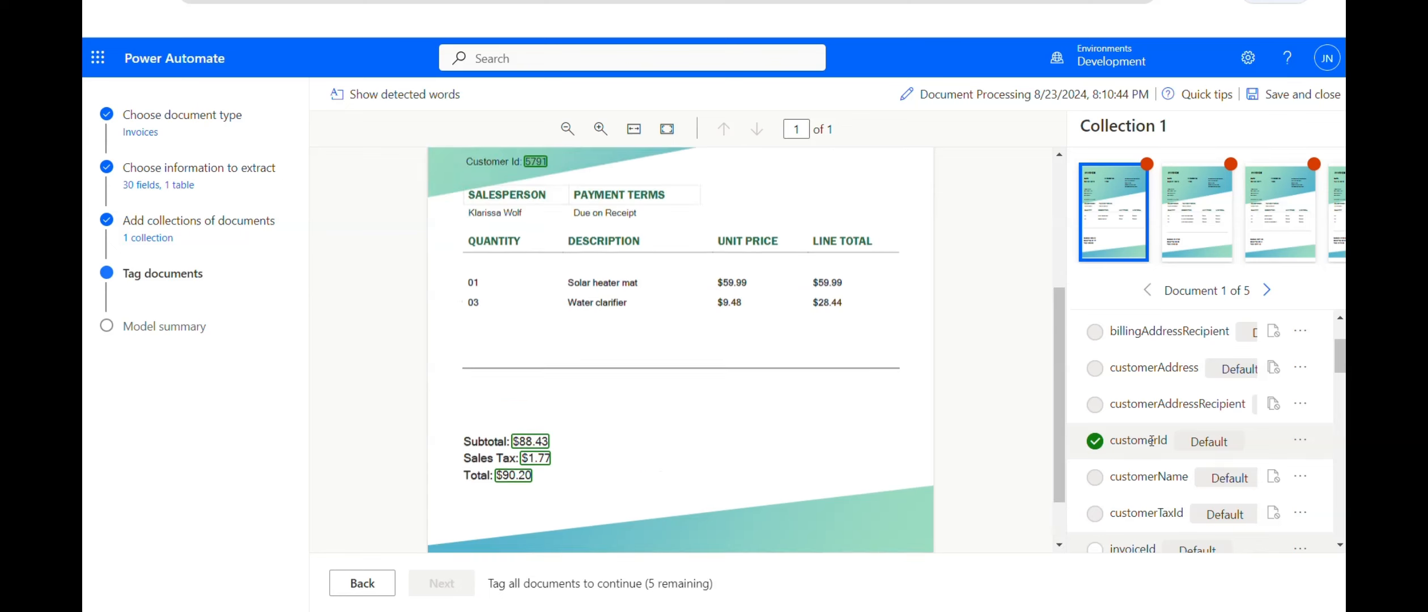
{"action": "scroll", "coordinate": [1341, 361], "scroll_direction": "down", "scroll_amount": 4}
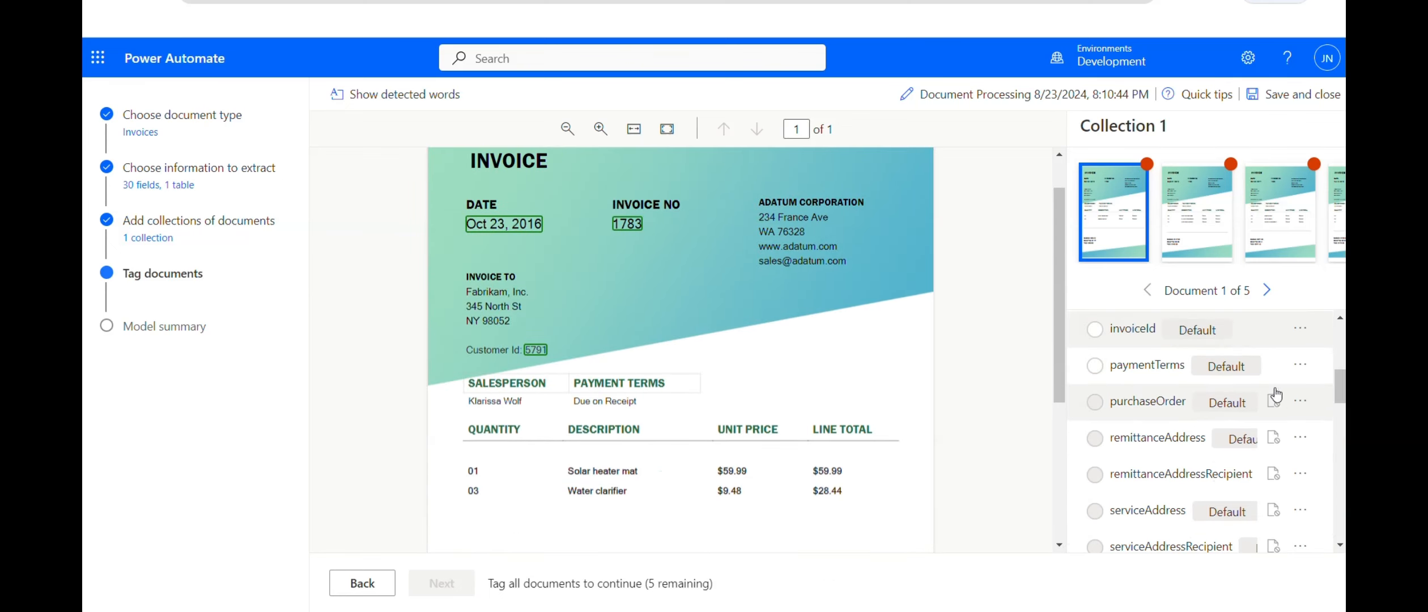
{"action": "left_click", "coordinate": [1300, 328]}
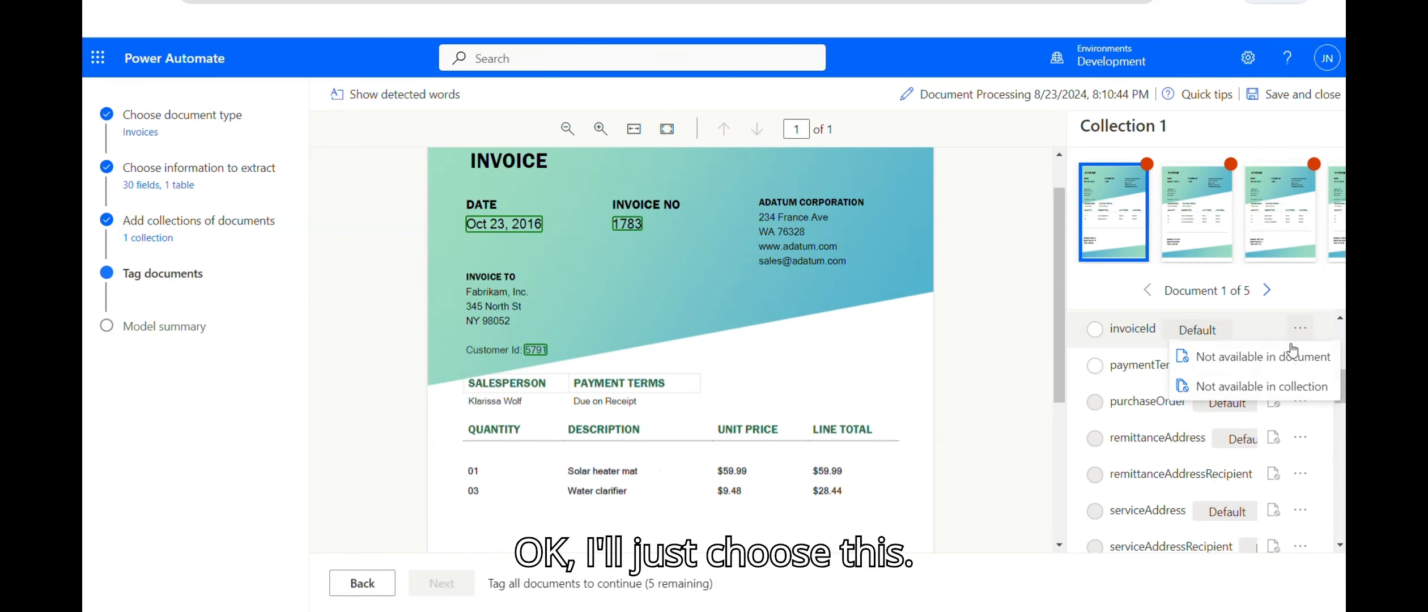
{"action": "left_click", "coordinate": [1275, 357]}
{"action": "left_click", "coordinate": [1300, 364]}
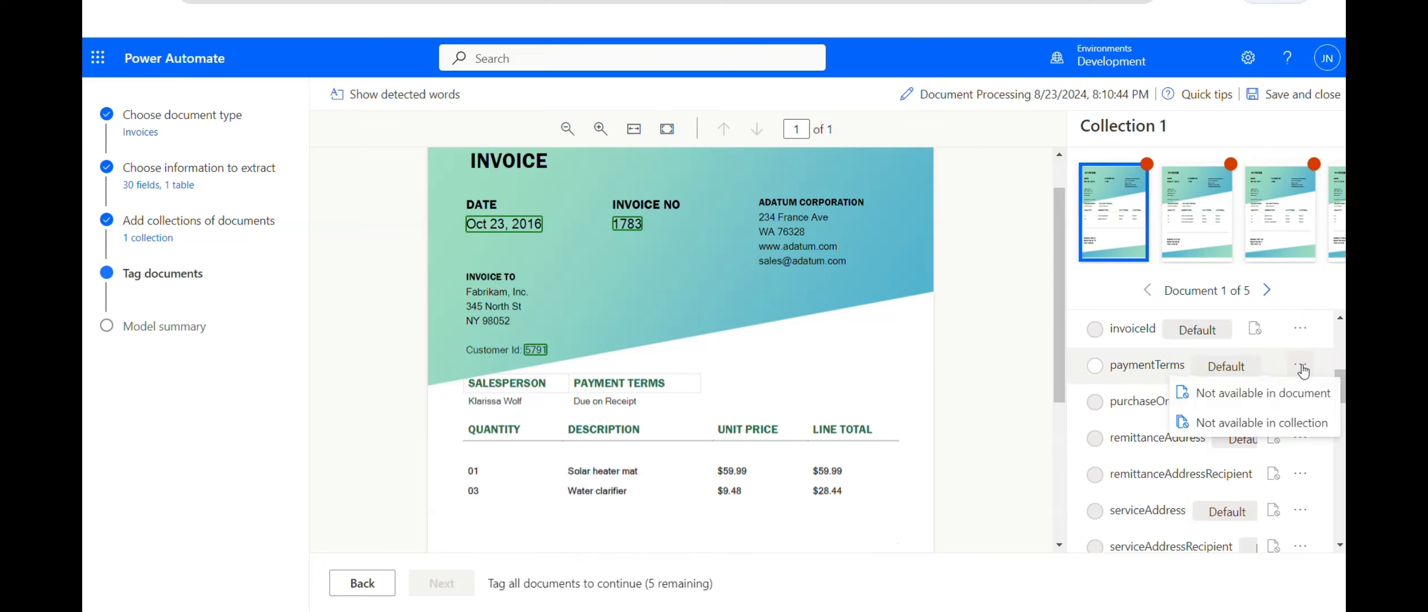
{"action": "left_click", "coordinate": [1269, 393]}
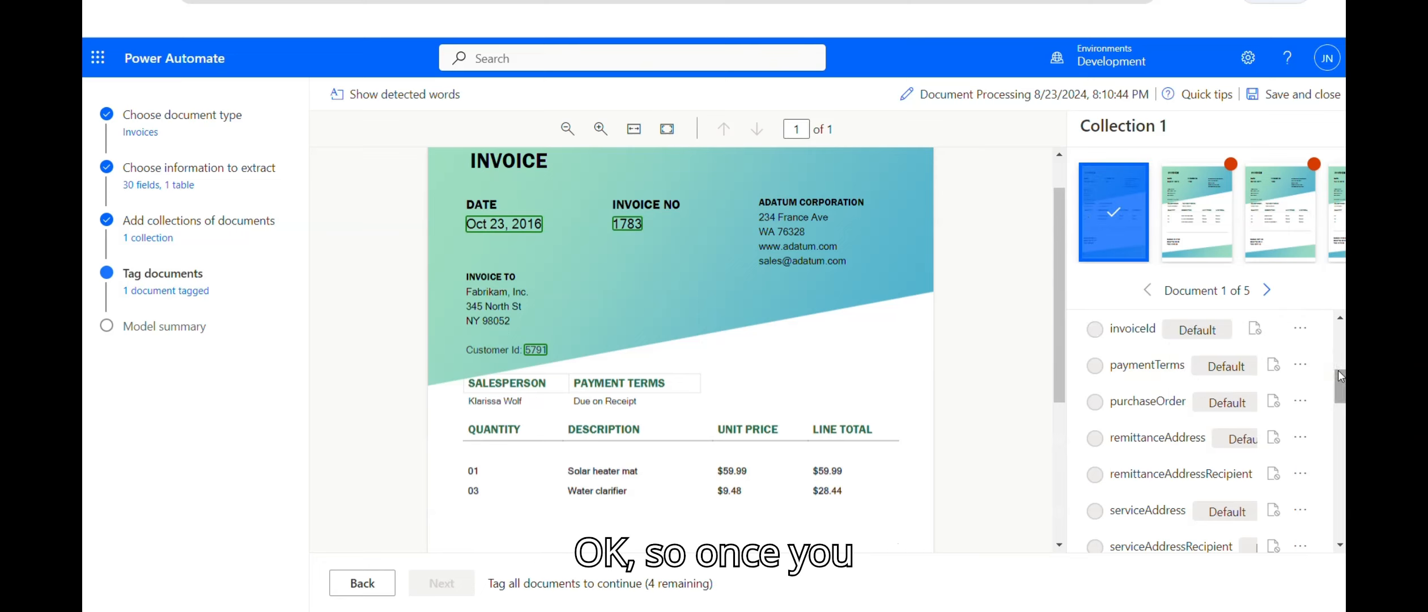
Step: On invoice 2, remove the invoiceId tag from 1726 and paymentTerms from Due on Receipt
{"action": "left_click", "coordinate": [1301, 365]}
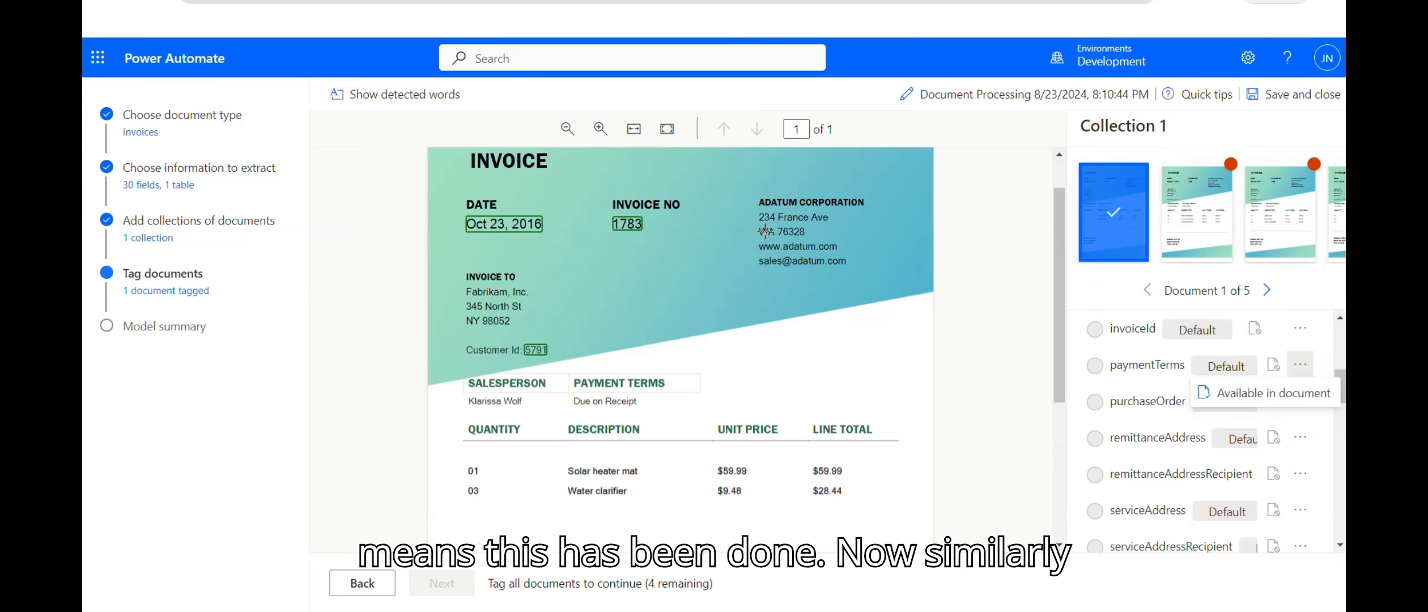
{"action": "left_click", "coordinate": [1174, 219]}
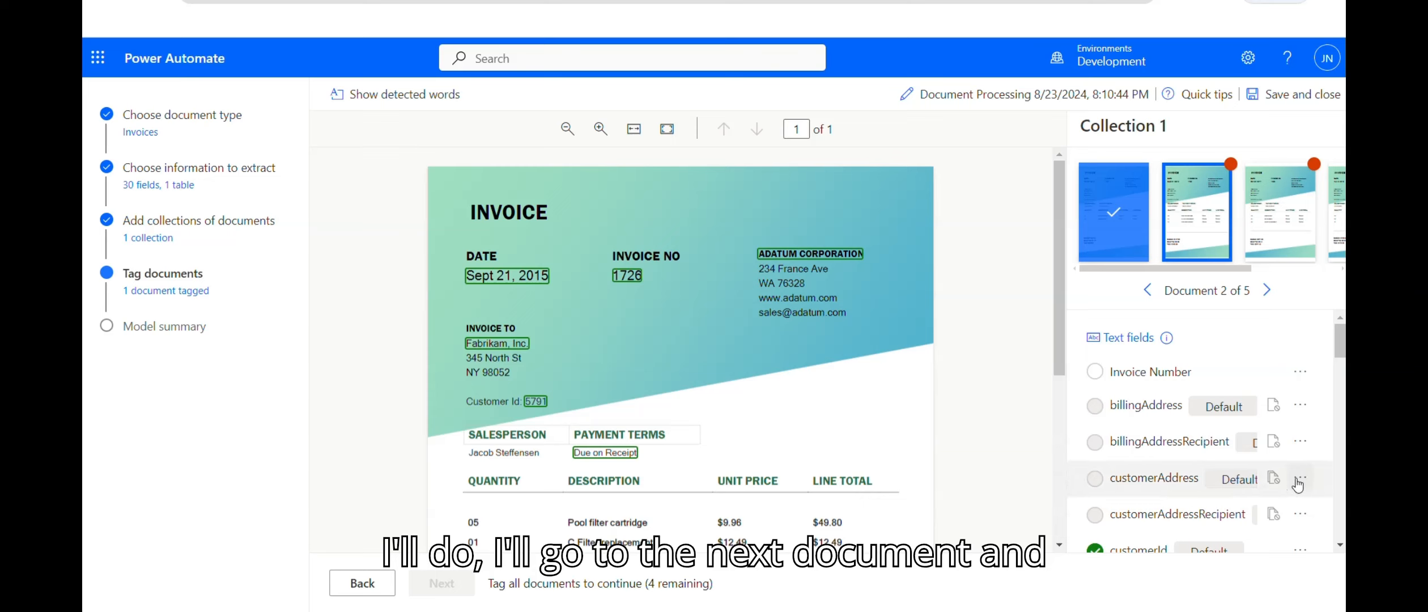
{"action": "scroll", "coordinate": [1232, 350], "scroll_direction": "down", "scroll_amount": 1}
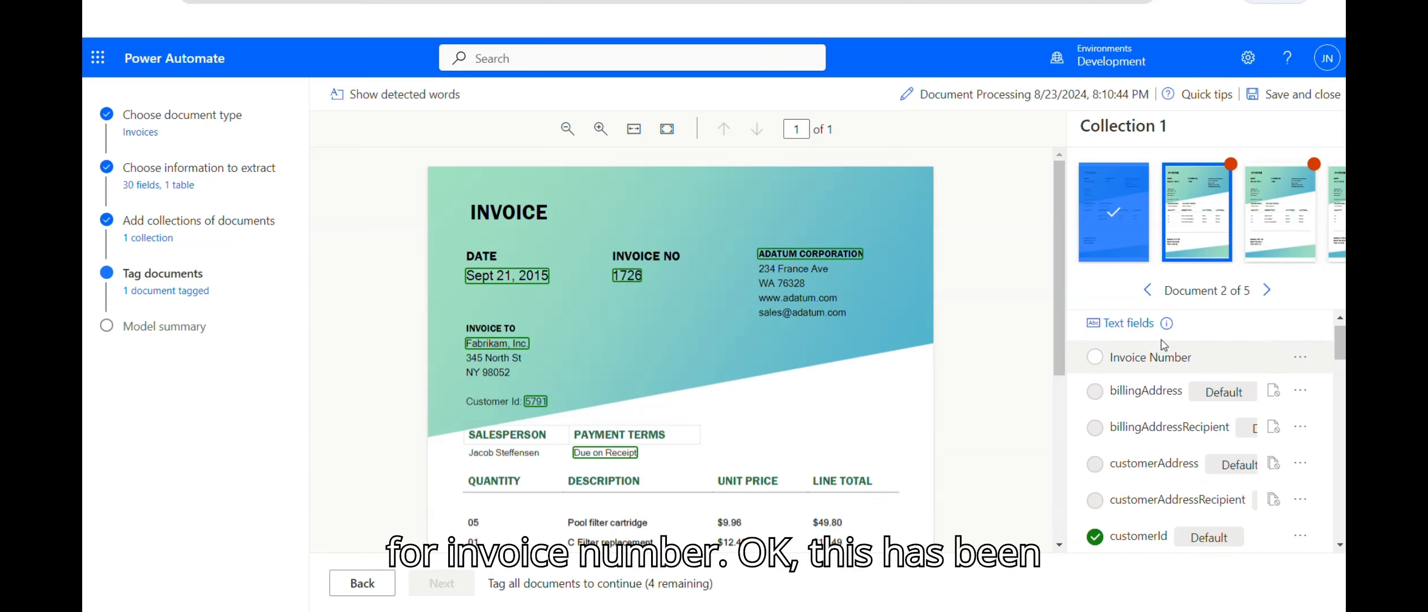
{"action": "left_click", "coordinate": [622, 278]}
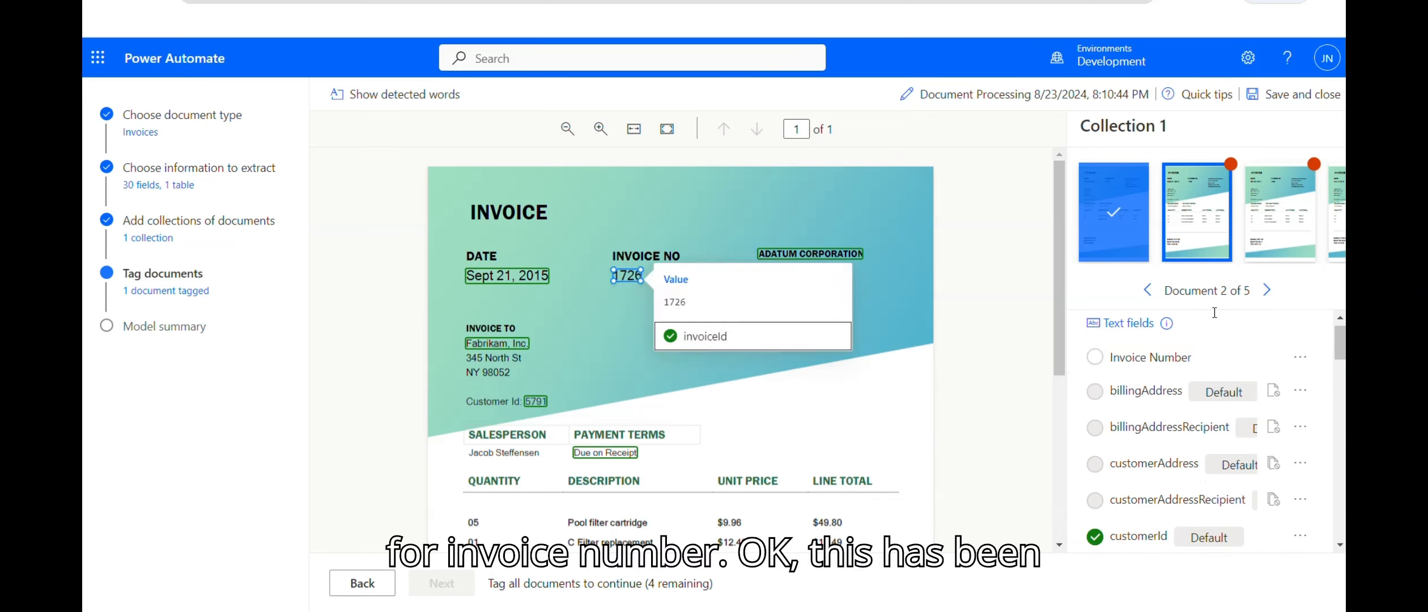
{"action": "left_click_drag", "start_coordinate": [1339, 342], "coordinate": [1339, 373]}
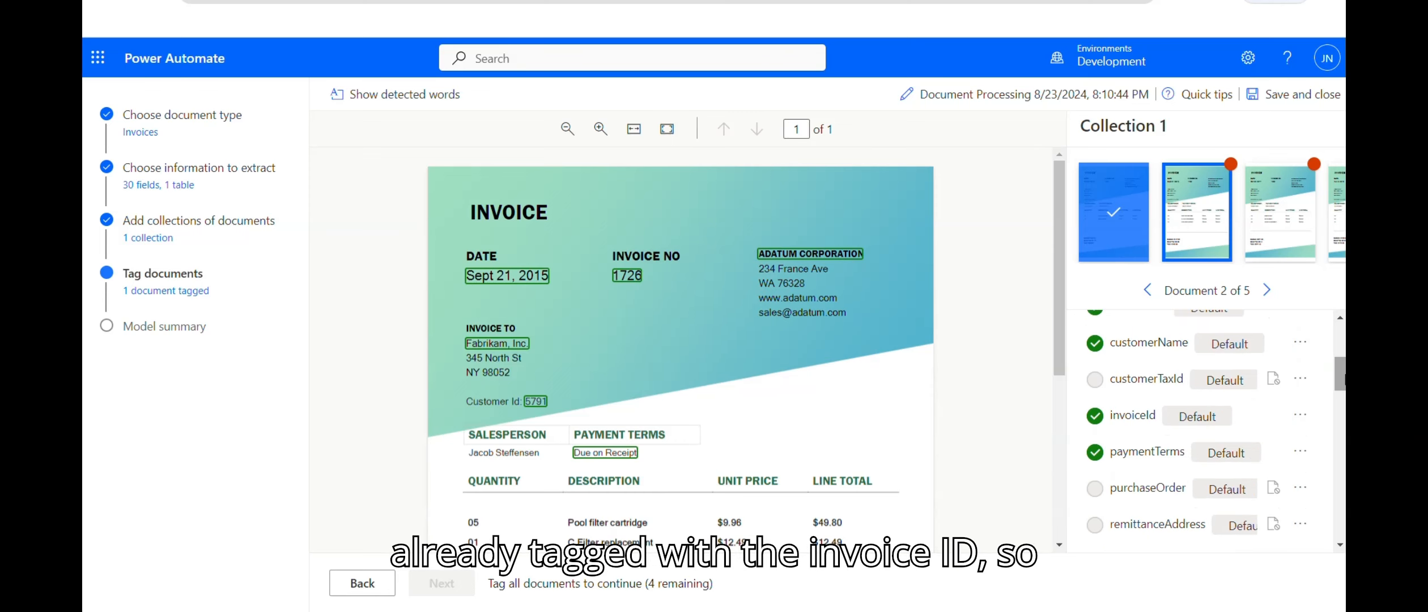
{"action": "left_click", "coordinate": [1302, 418]}
{"action": "left_click", "coordinate": [1274, 444]}
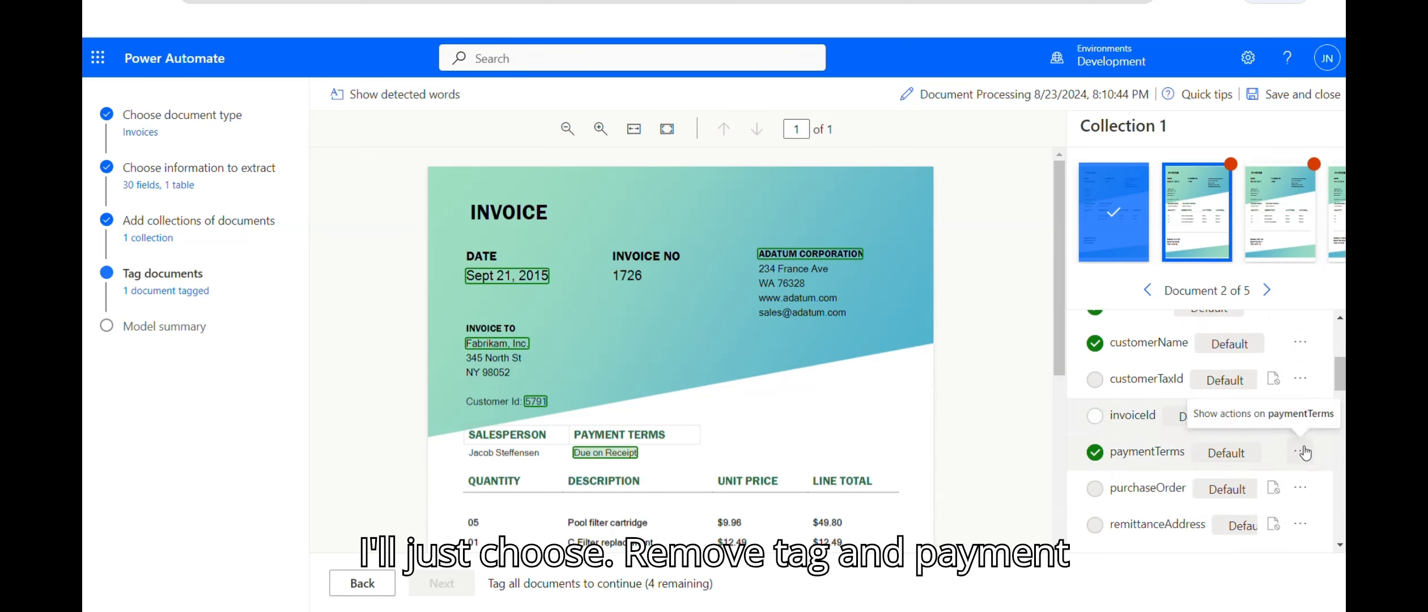
{"action": "left_click", "coordinate": [1302, 452]}
{"action": "left_click", "coordinate": [1259, 477]}
Step: Tag 1726 as Invoice Number and mark invoiceId and paymentTerms not available
{"action": "left_click_drag", "start_coordinate": [1339, 374], "coordinate": [1333, 337]}
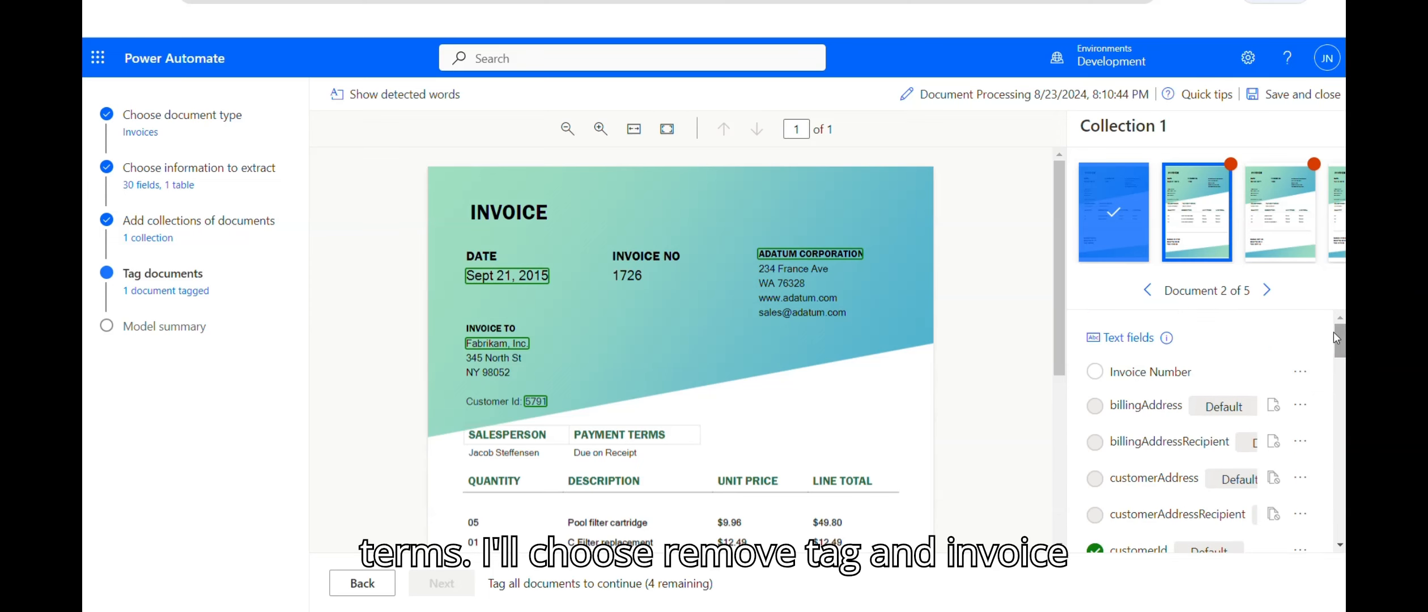
{"action": "left_click", "coordinate": [628, 274]}
{"action": "left_click", "coordinate": [708, 399]}
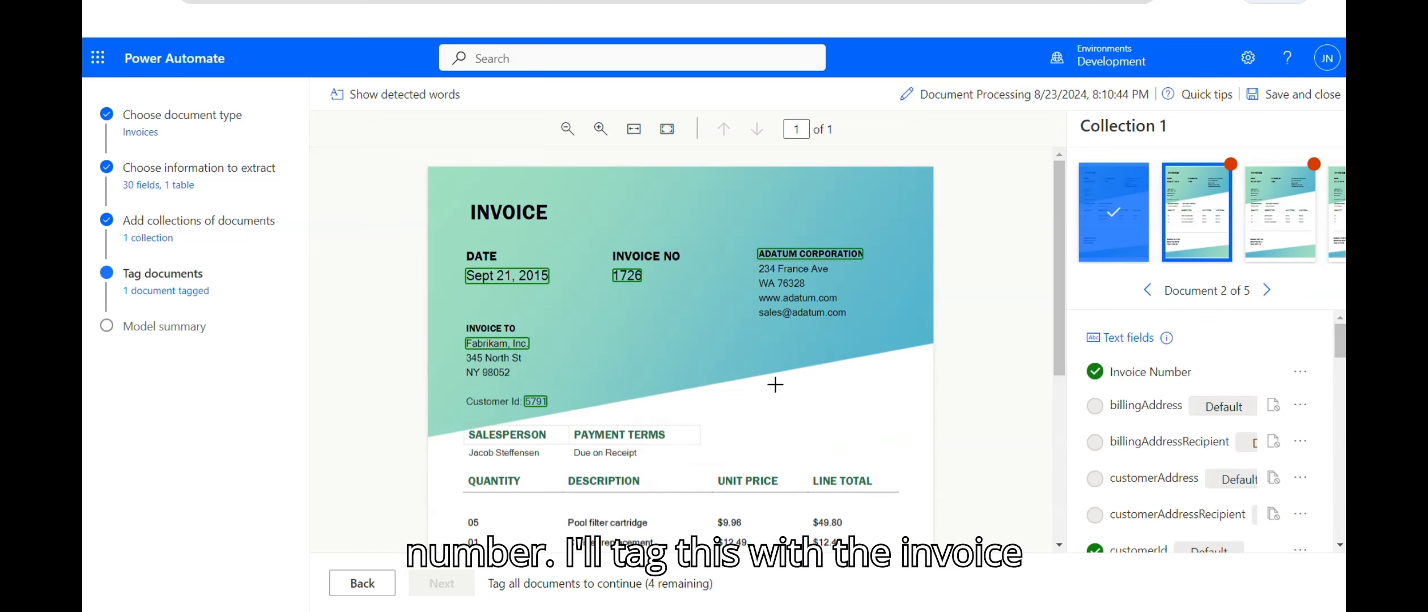
{"action": "left_click_drag", "start_coordinate": [1342, 340], "coordinate": [1342, 385]}
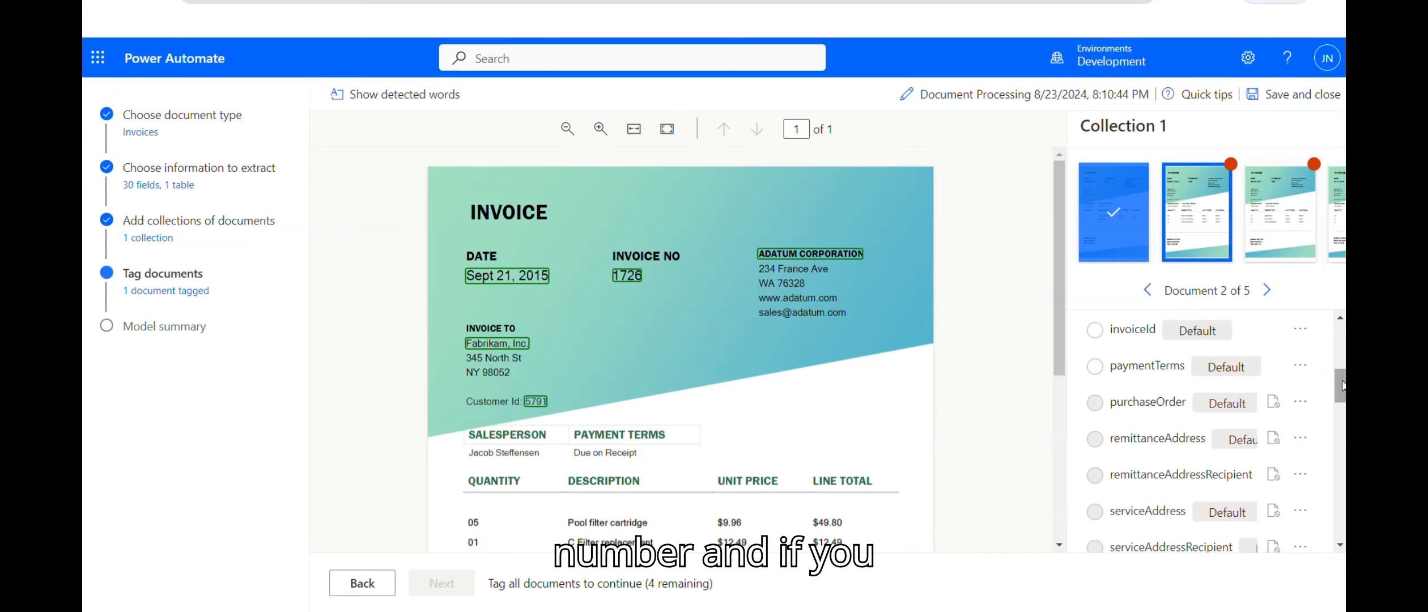
{"action": "left_click", "coordinate": [1302, 332]}
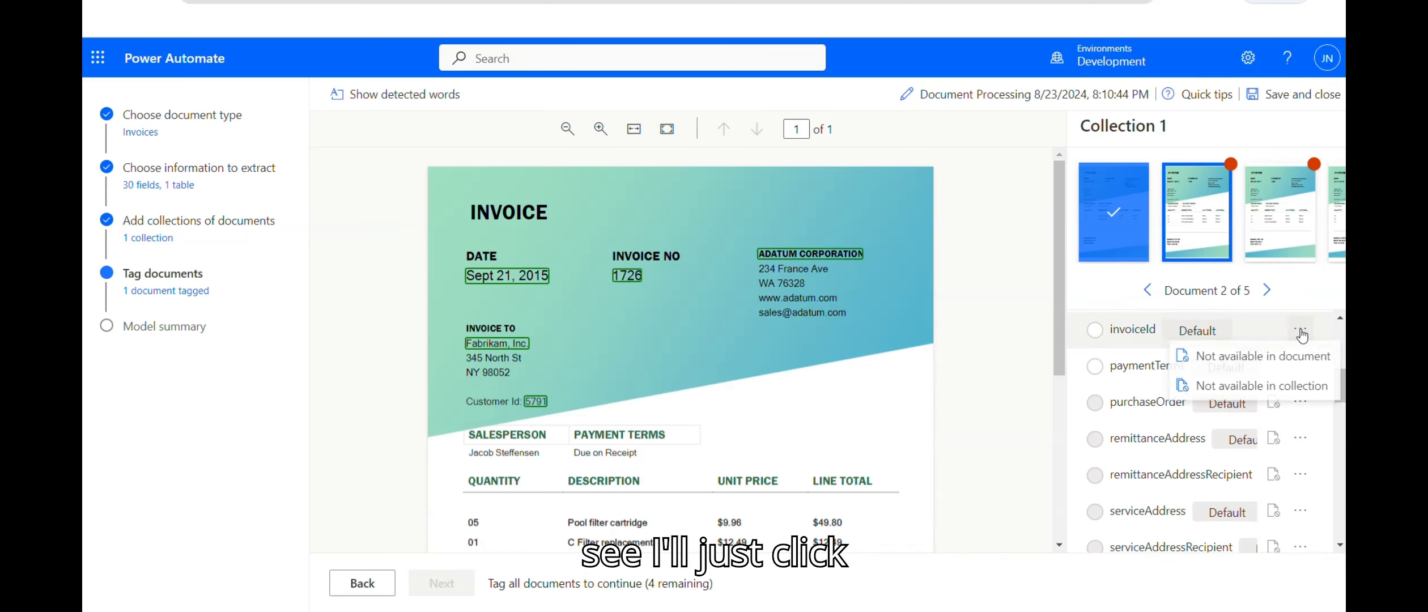
{"action": "left_click", "coordinate": [1252, 389]}
{"action": "left_click", "coordinate": [1300, 365]}
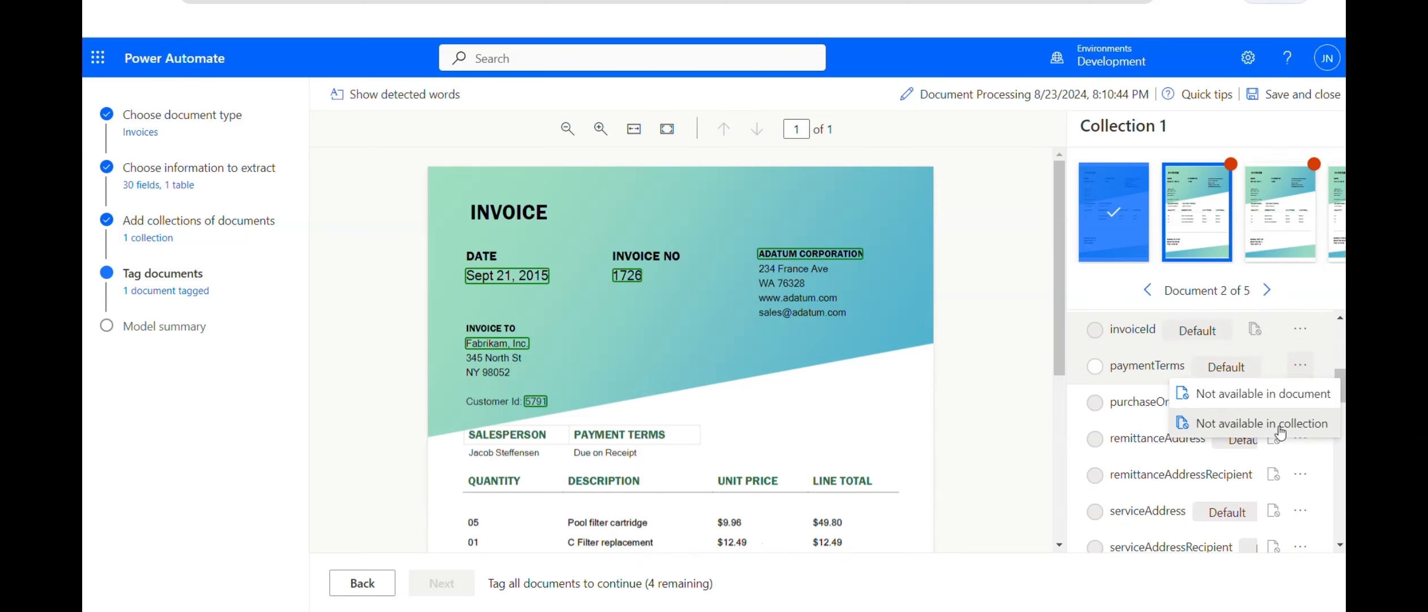
{"action": "left_click", "coordinate": [1260, 424]}
{"action": "left_click_drag", "start_coordinate": [1344, 394], "coordinate": [1343, 347]}
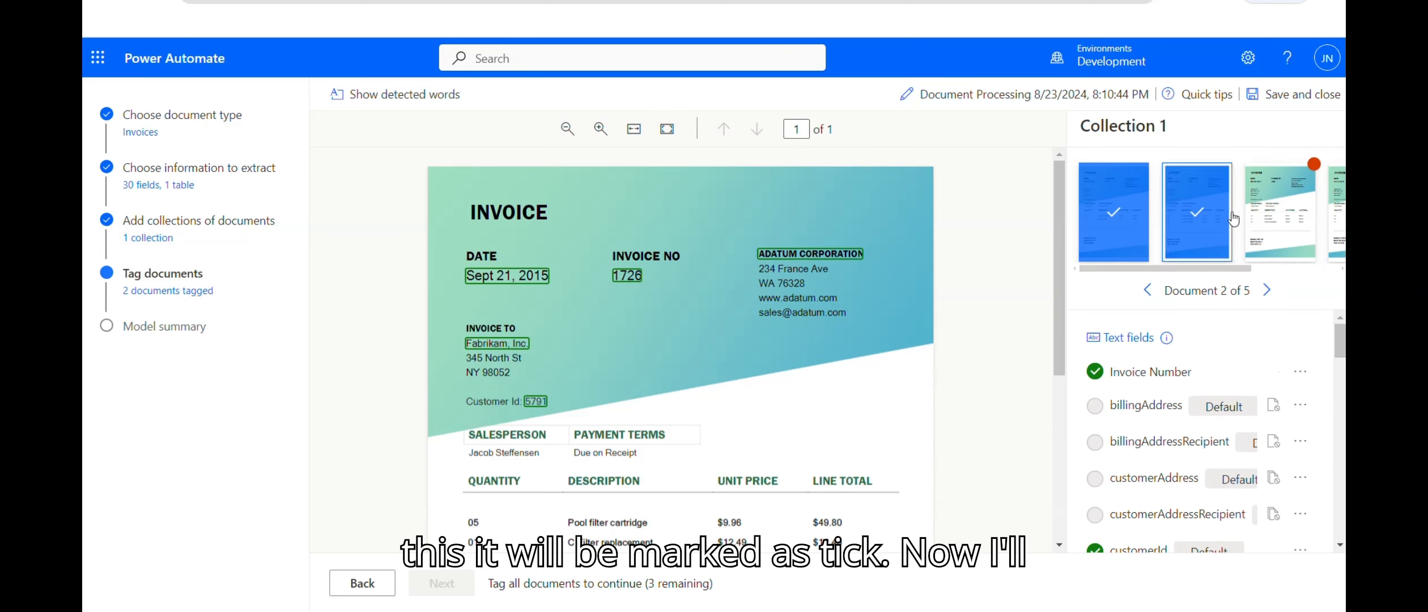
Step: Tag Invoice Number on invoices 3–5: 1802, 1905 and 1899
{"action": "left_click", "coordinate": [1276, 216]}
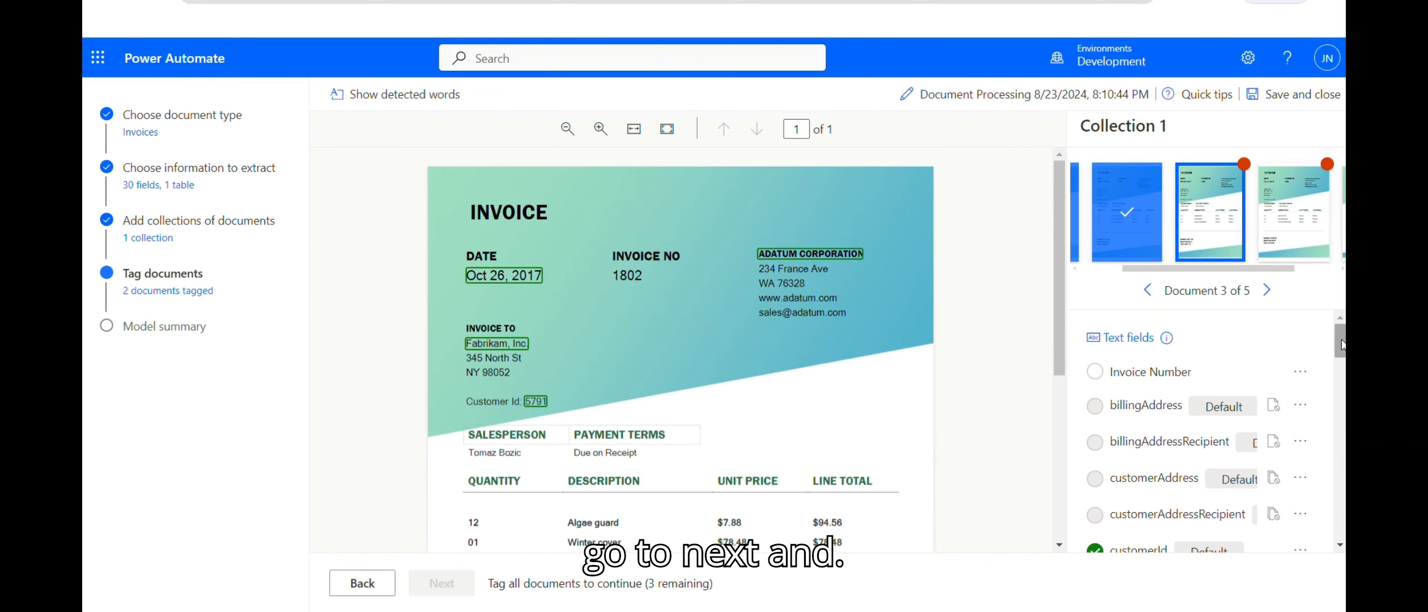
{"action": "left_click", "coordinate": [628, 276]}
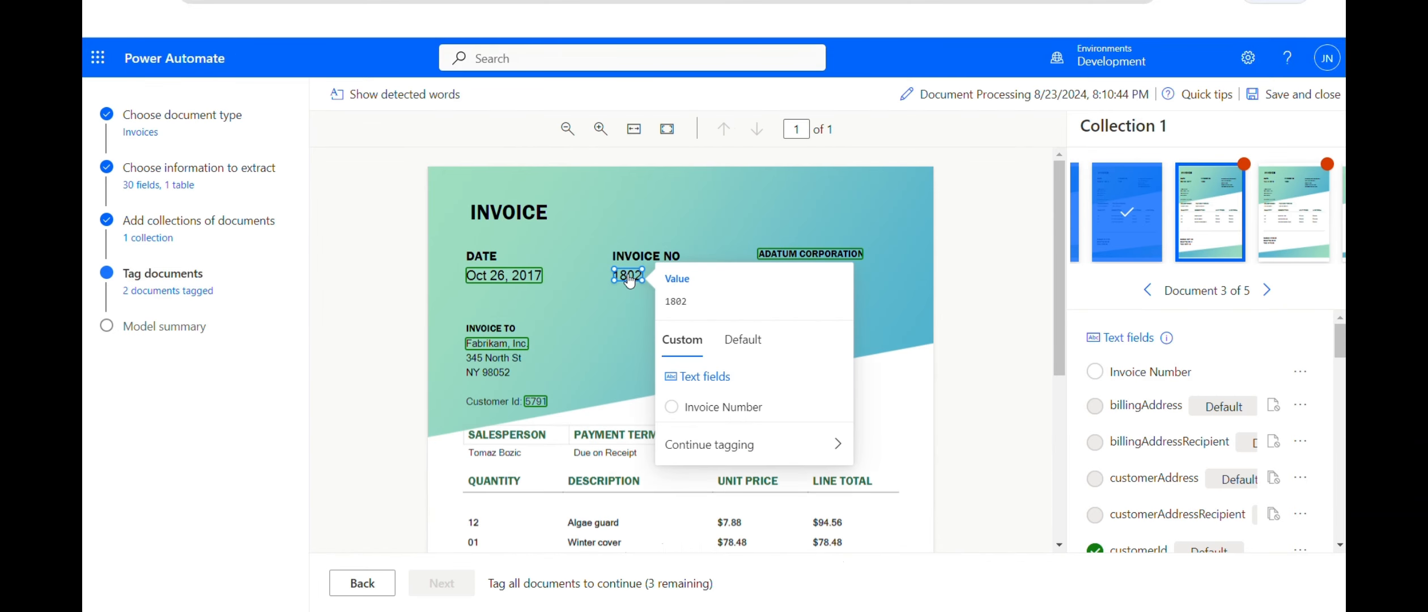
{"action": "left_click", "coordinate": [689, 407]}
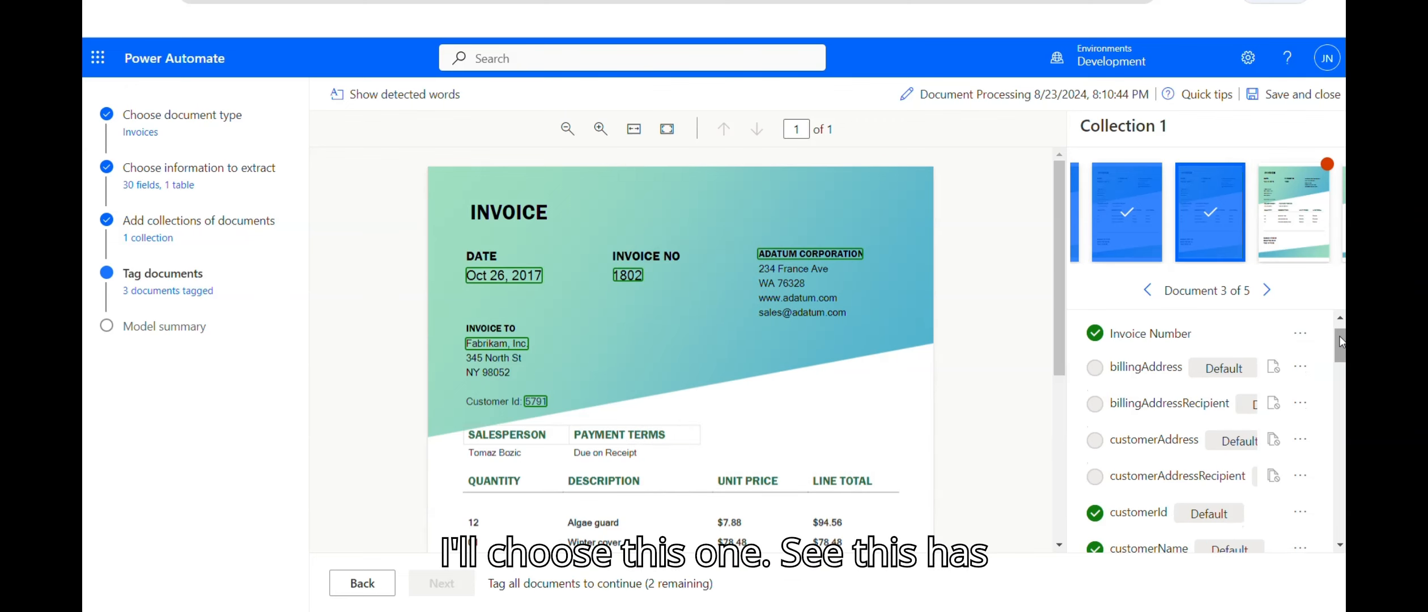
{"action": "left_click", "coordinate": [1295, 223]}
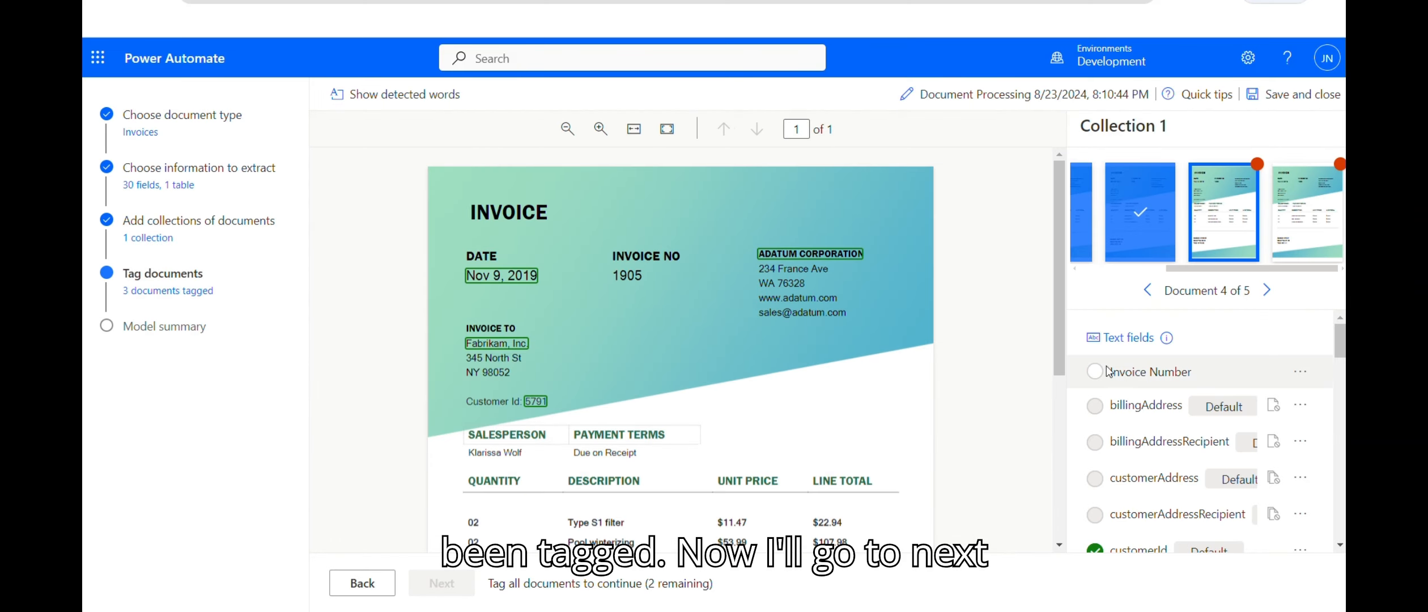
{"action": "left_click", "coordinate": [626, 275]}
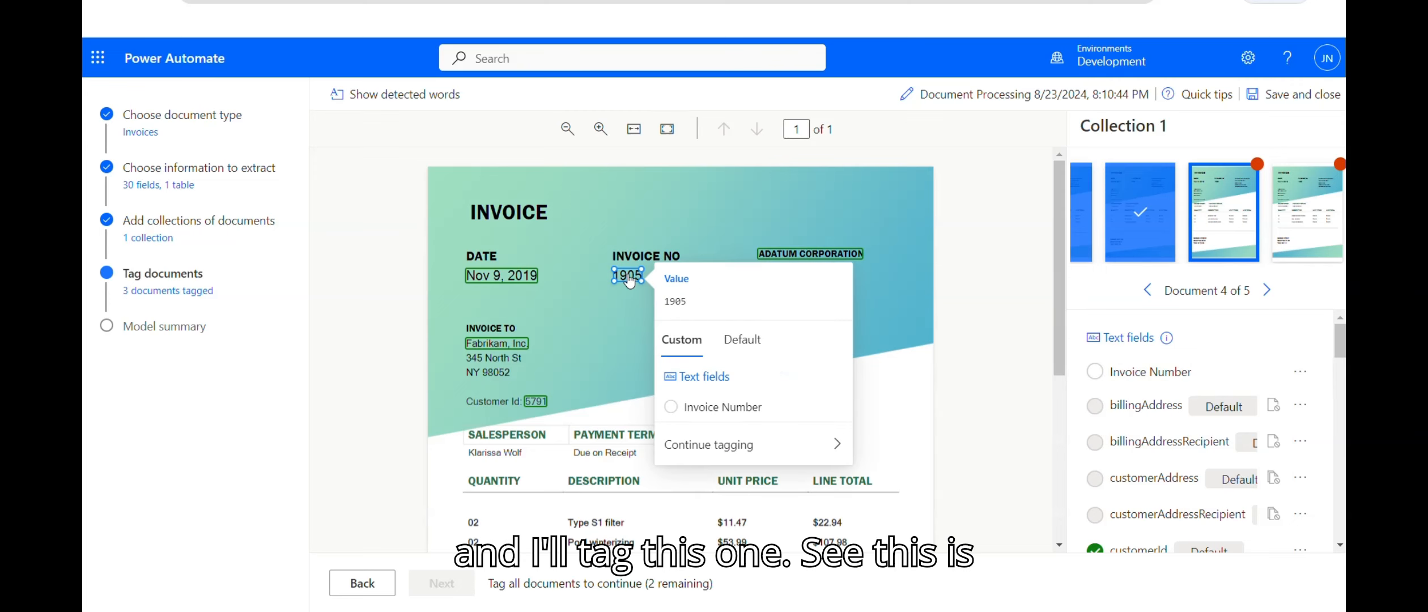
{"action": "left_click", "coordinate": [736, 405]}
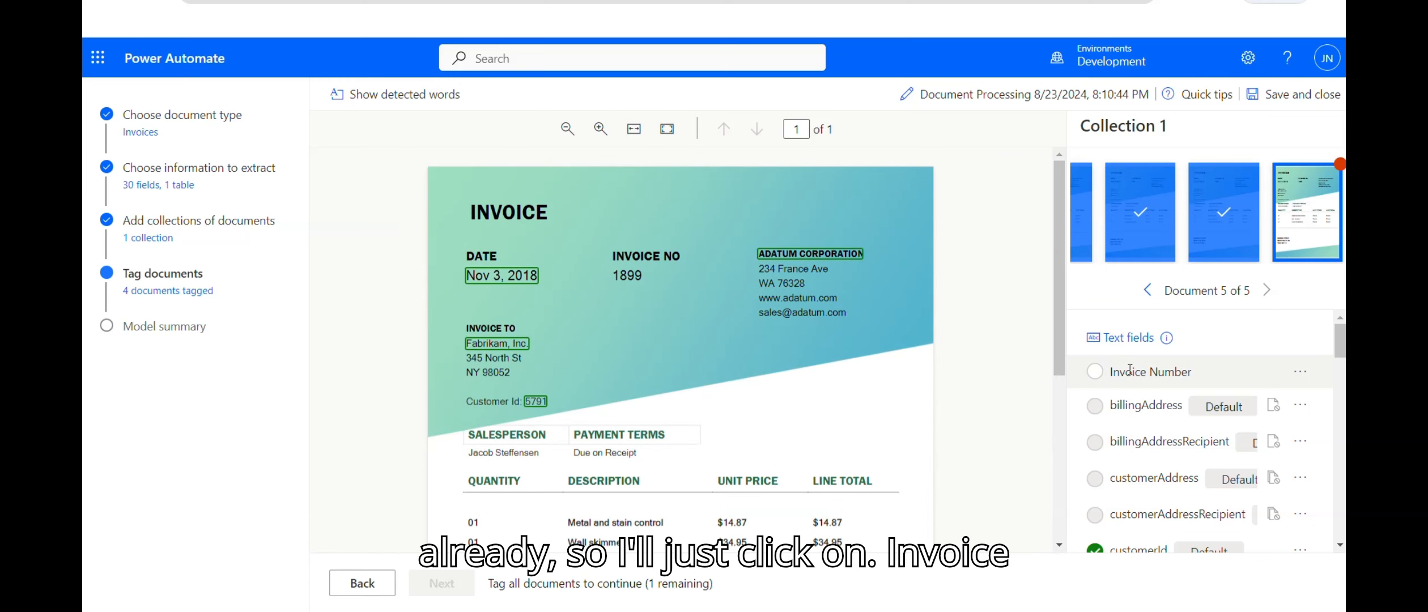
{"action": "left_click", "coordinate": [627, 275]}
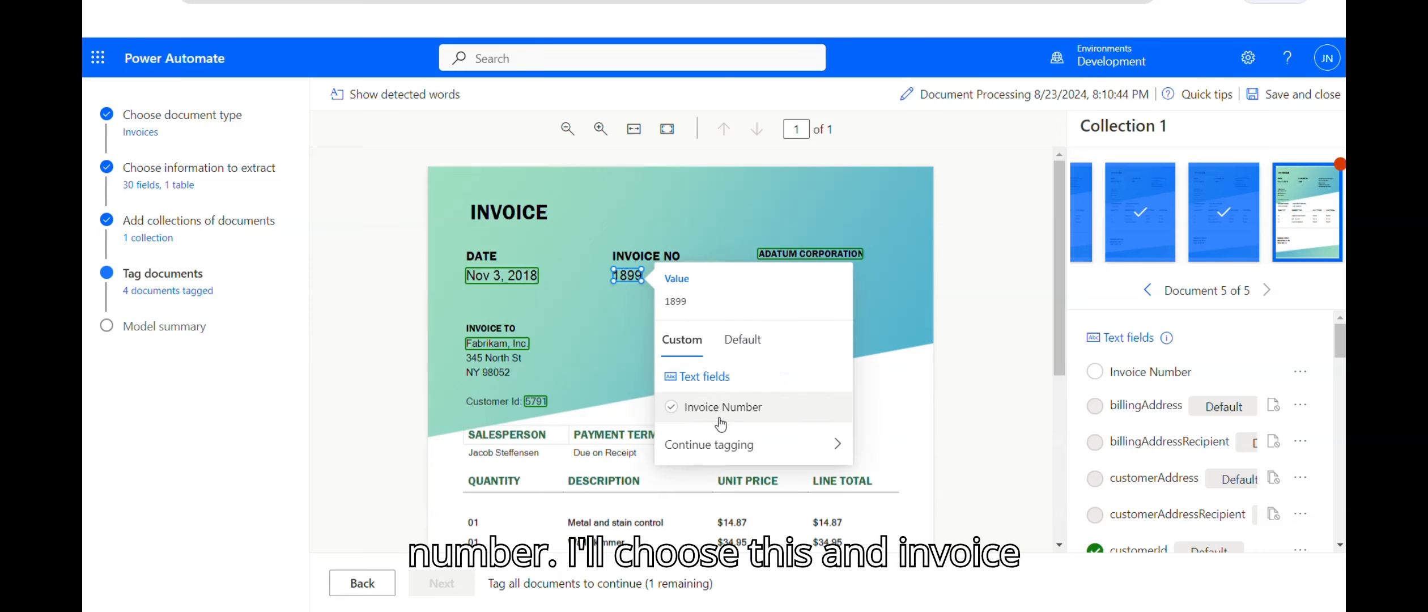
{"action": "left_click", "coordinate": [719, 419]}
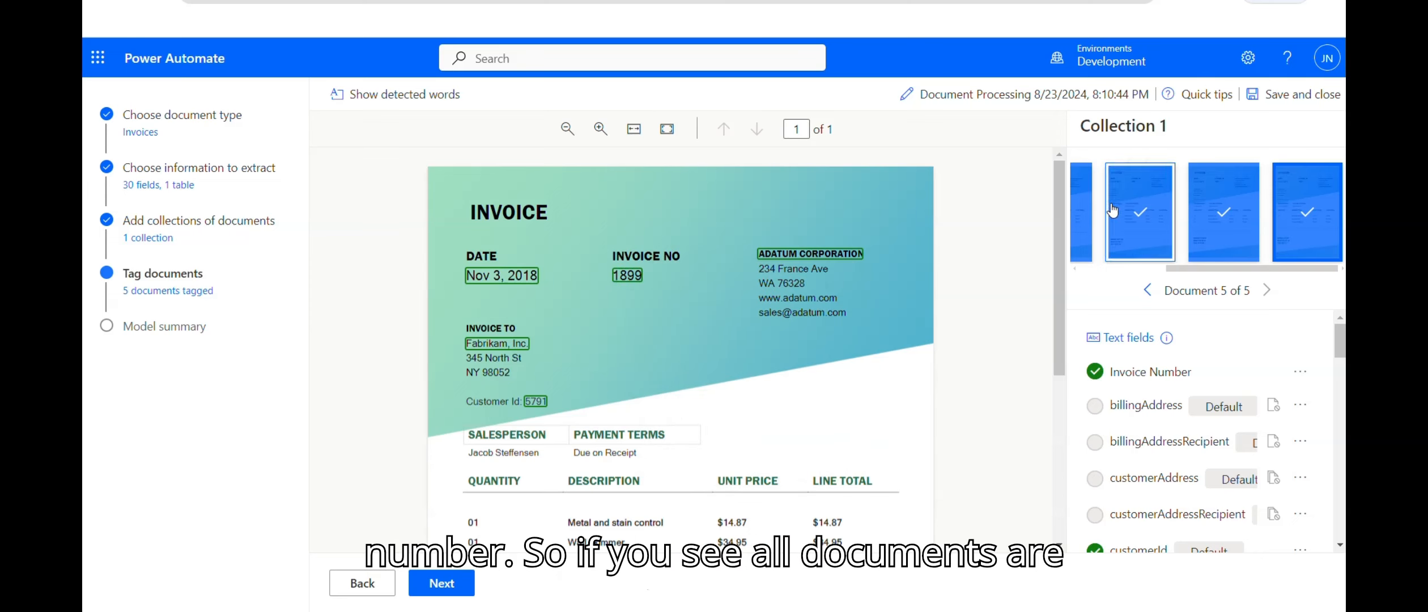
{"action": "scroll", "coordinate": [1207, 430], "scroll_direction": "down", "scroll_amount": 10}
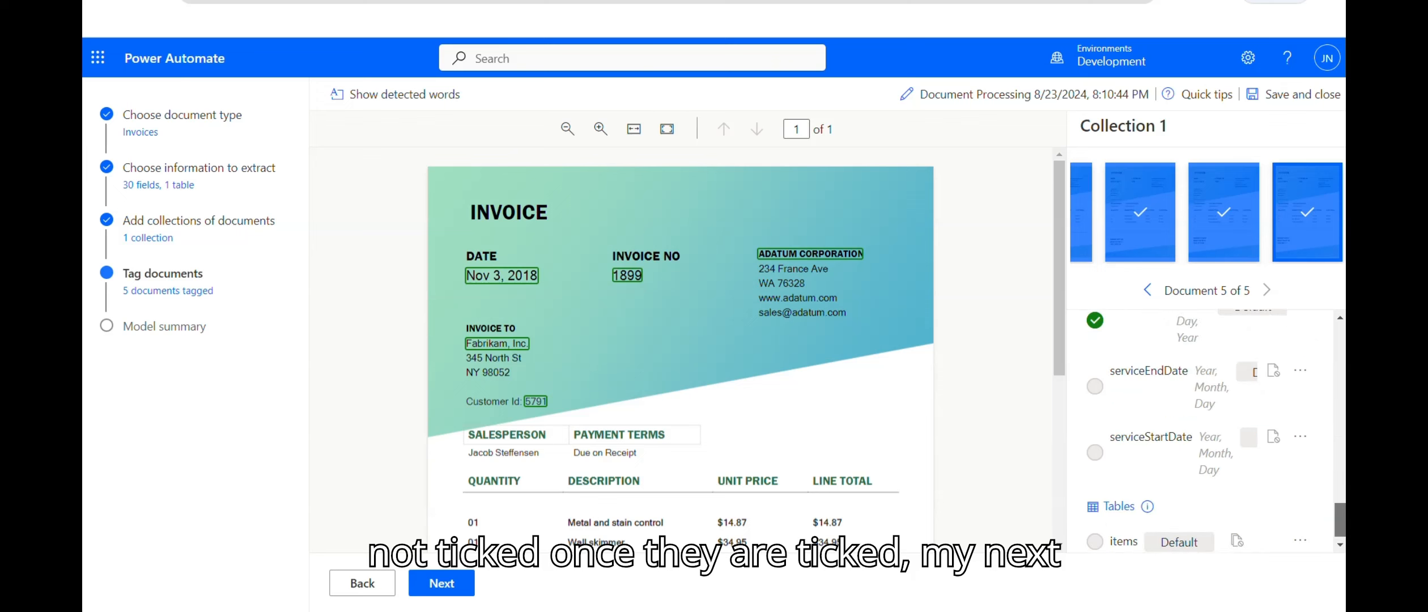
{"action": "left_click", "coordinate": [437, 584]}
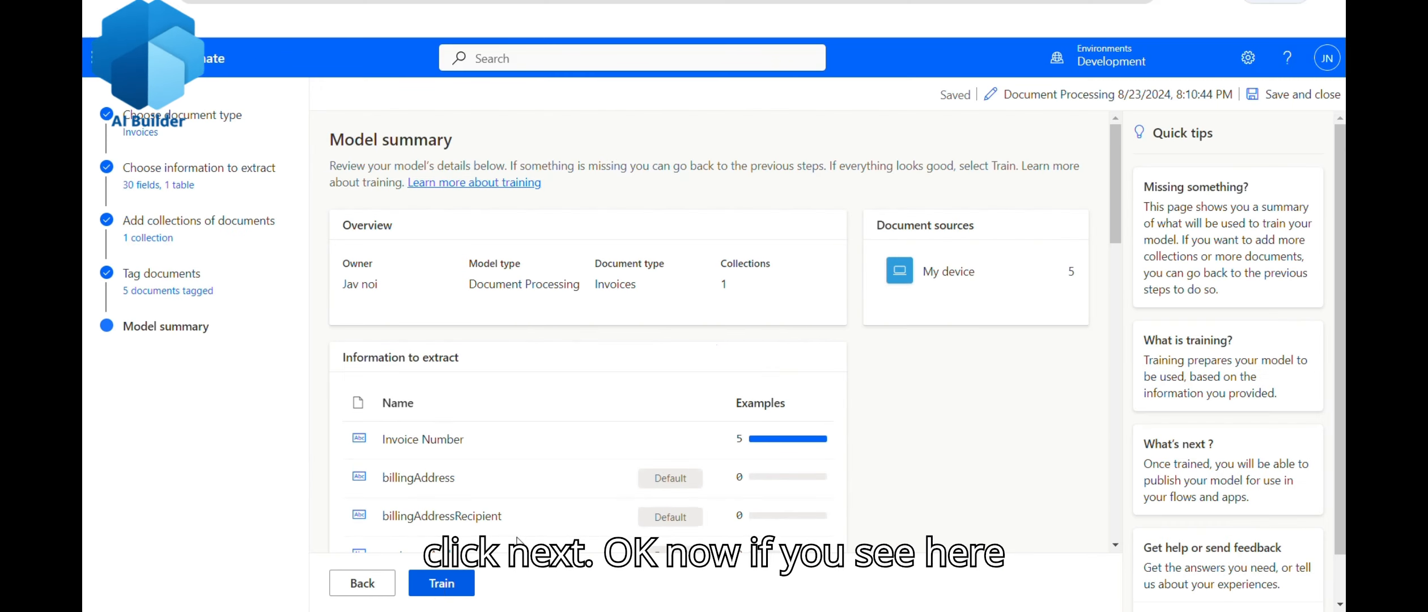
{"action": "left_click_drag", "start_coordinate": [1114, 213], "coordinate": [1118, 303]}
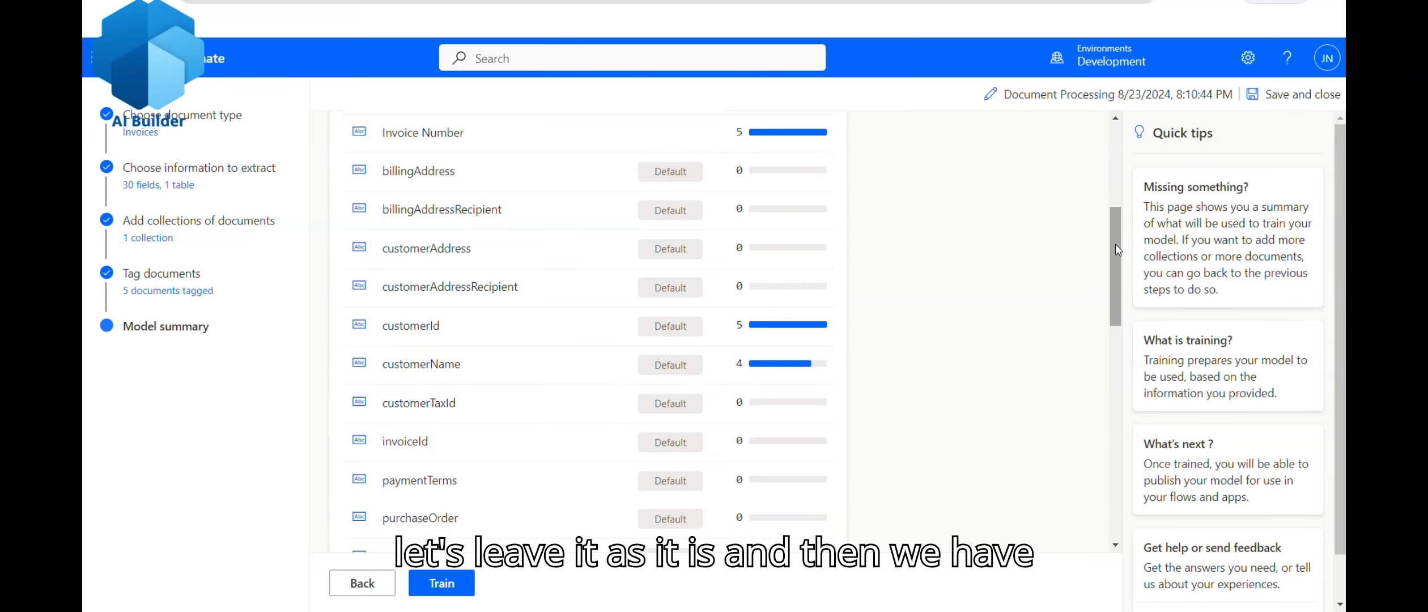
{"action": "left_click_drag", "start_coordinate": [1116, 249], "coordinate": [1131, 499]}
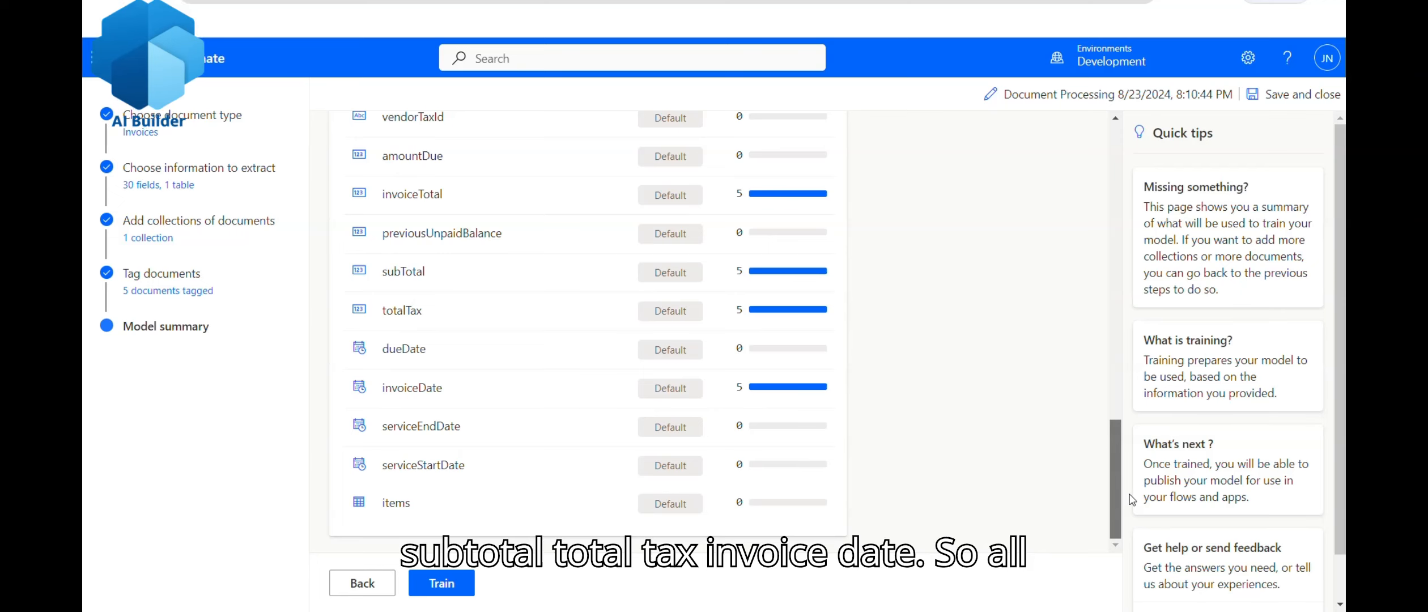
{"action": "scroll", "coordinate": [398, 262], "scroll_direction": "up", "scroll_amount": 4}
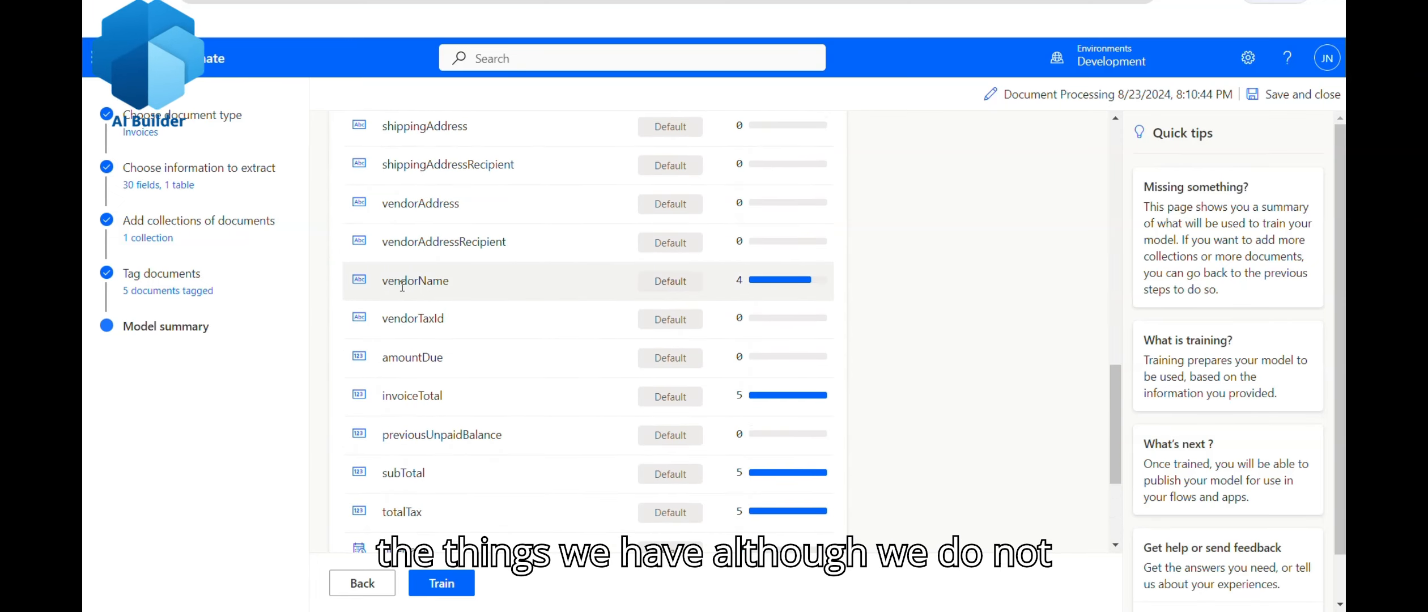
{"action": "left_click_drag", "start_coordinate": [1116, 400], "coordinate": [1107, 153]}
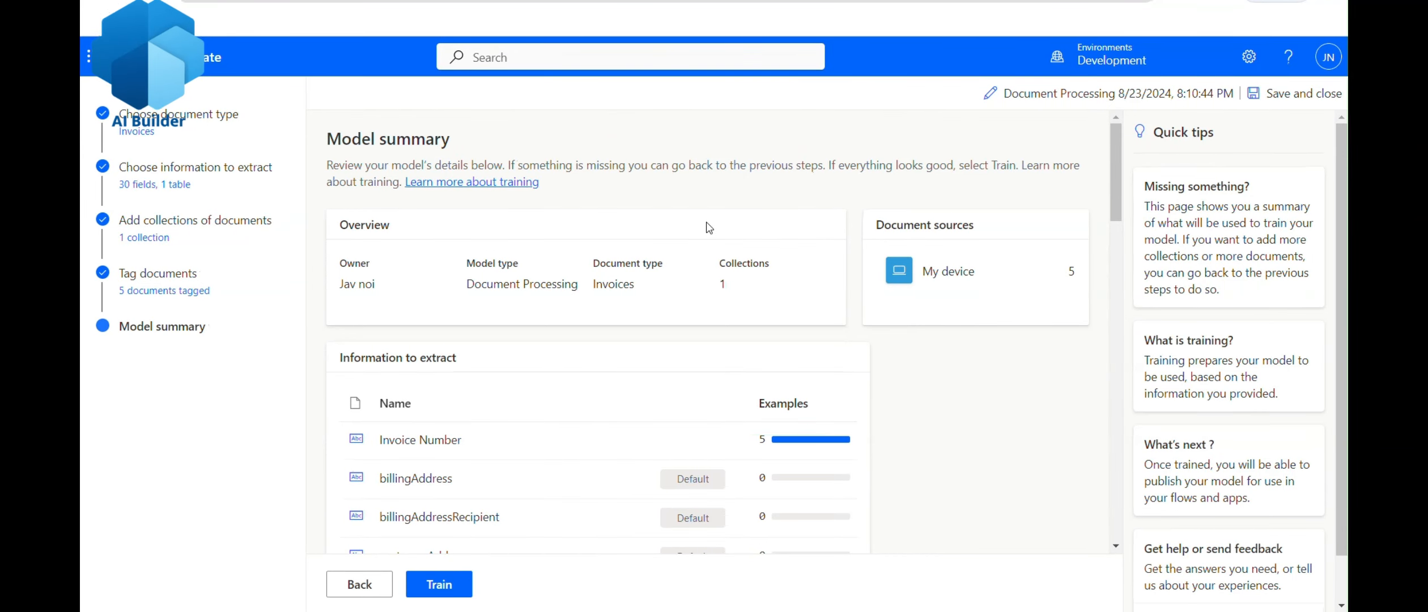
{"action": "left_click", "coordinate": [449, 589]}
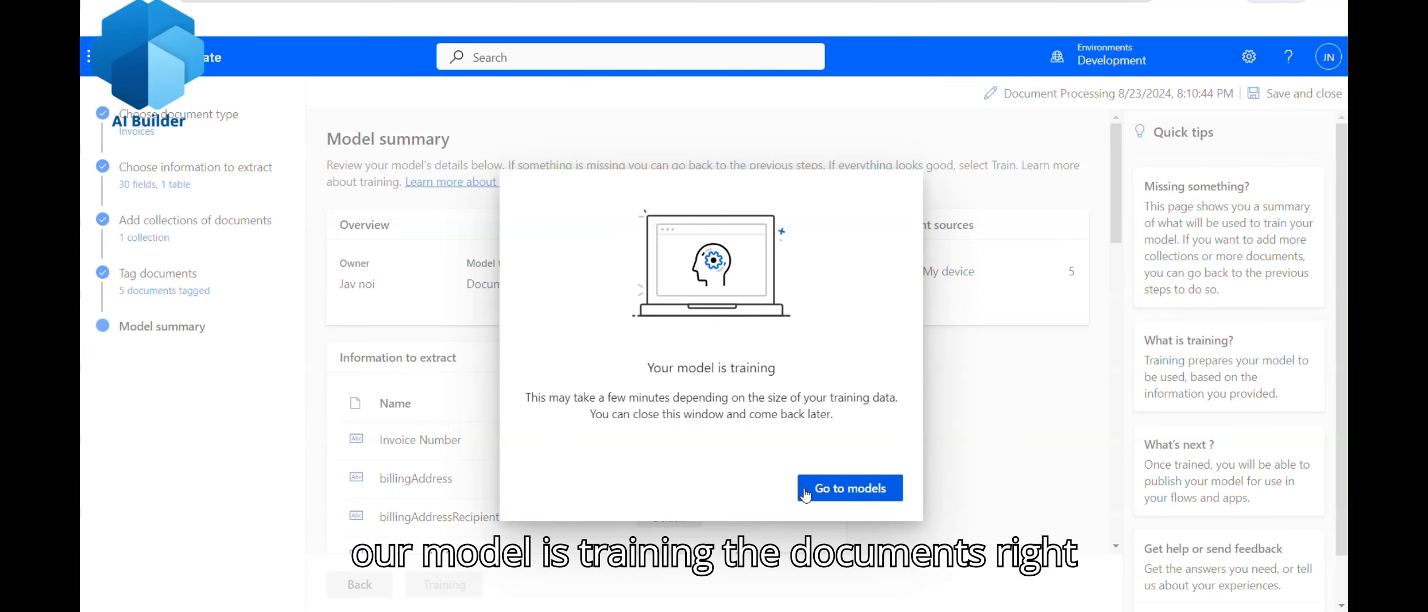
Step: Return to My models and wait for Document Processing to show Trained
{"action": "left_click", "coordinate": [864, 497]}
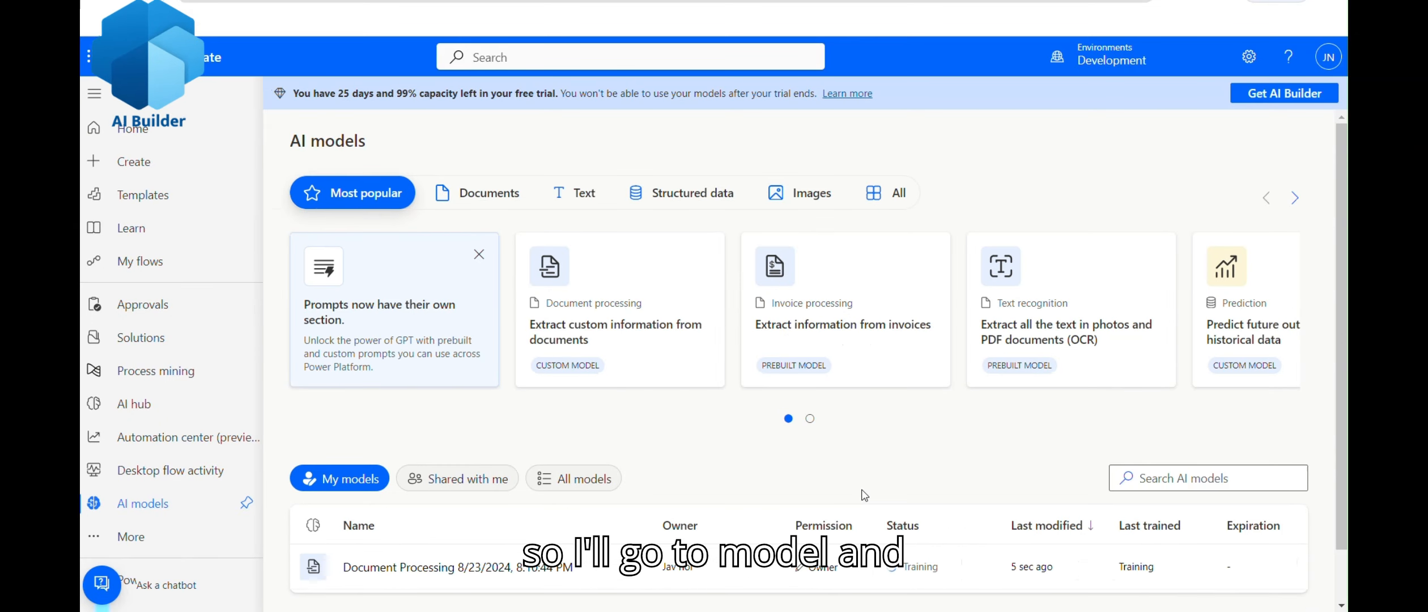
{"action": "scroll", "coordinate": [1076, 396], "scroll_direction": "down", "scroll_amount": 1}
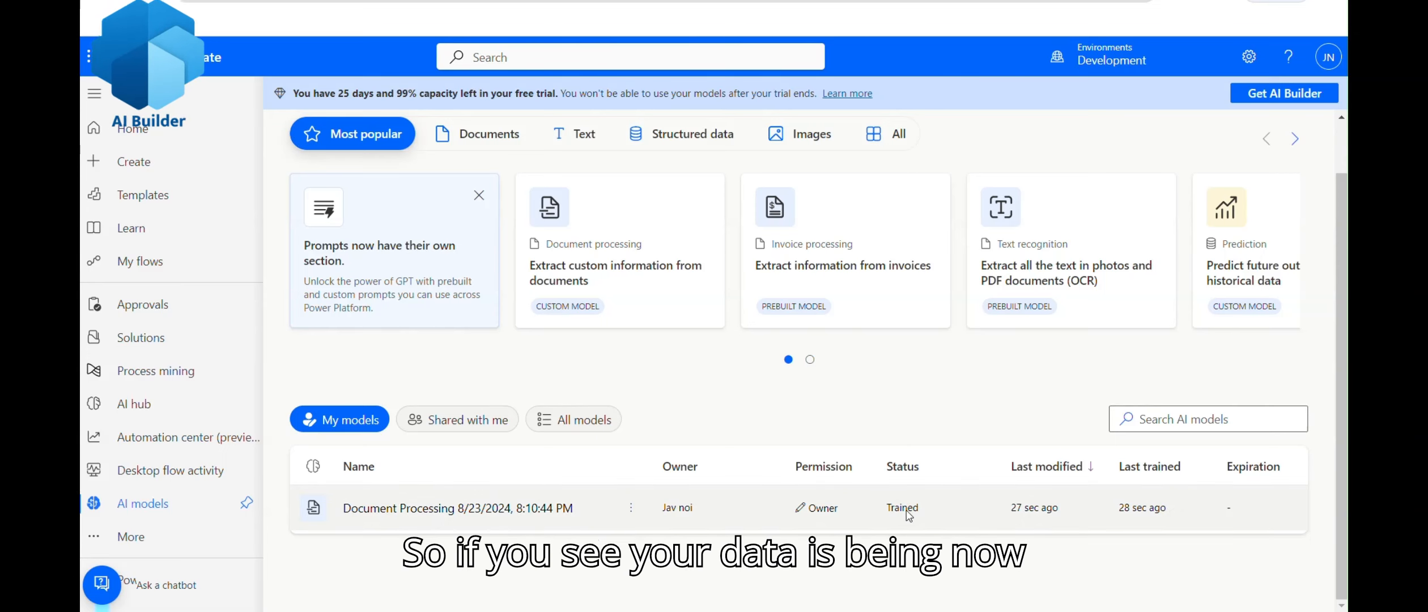
Step: Review the Document Processing model's 99% accuracy and per-field scores, including Invoice Number
{"action": "left_click", "coordinate": [480, 510]}
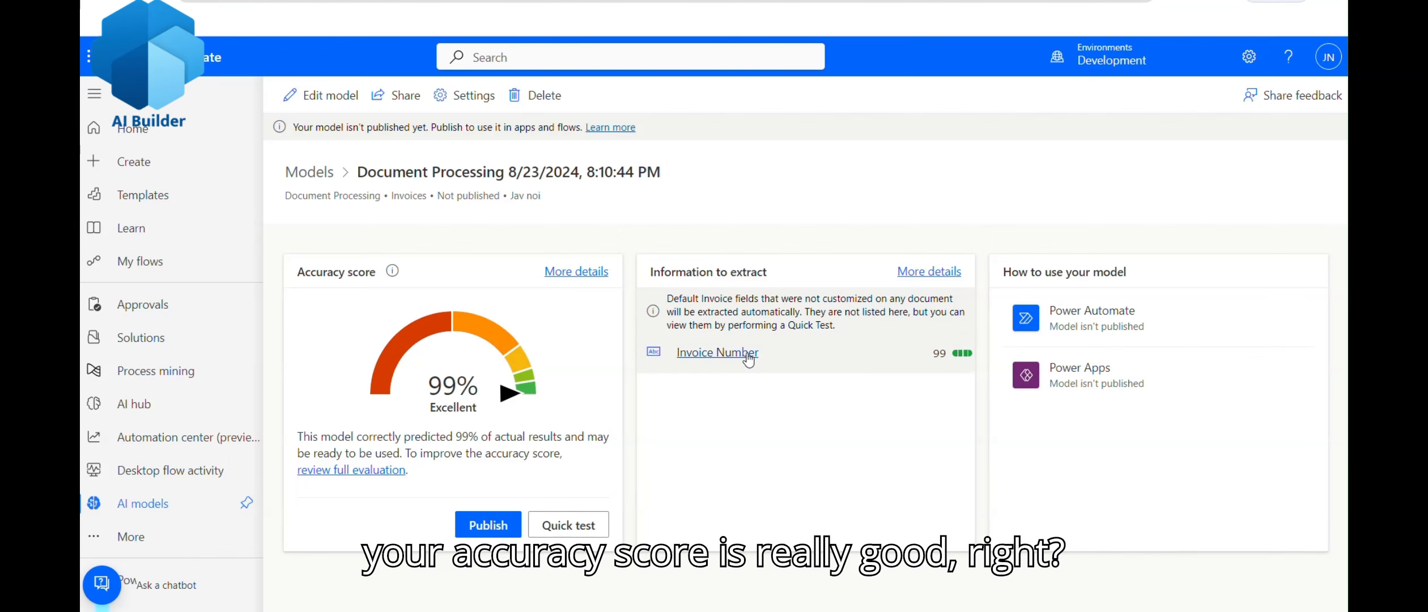
{"action": "left_click", "coordinate": [787, 356]}
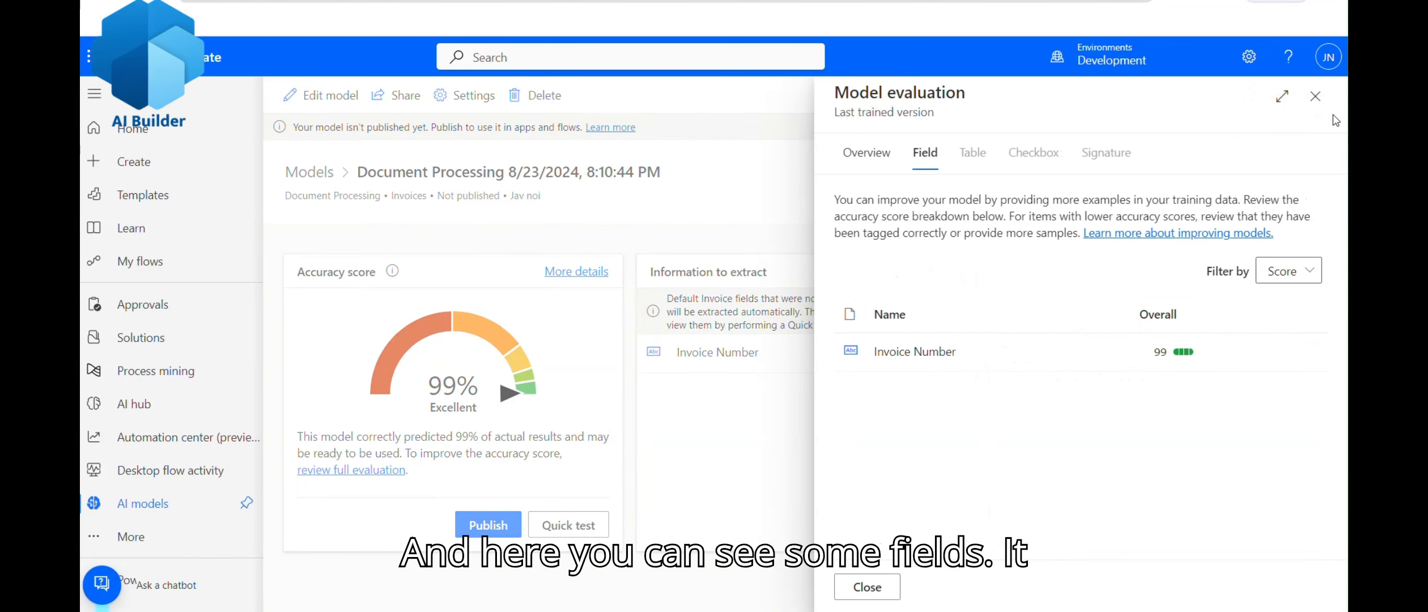
{"action": "left_click", "coordinate": [1314, 100]}
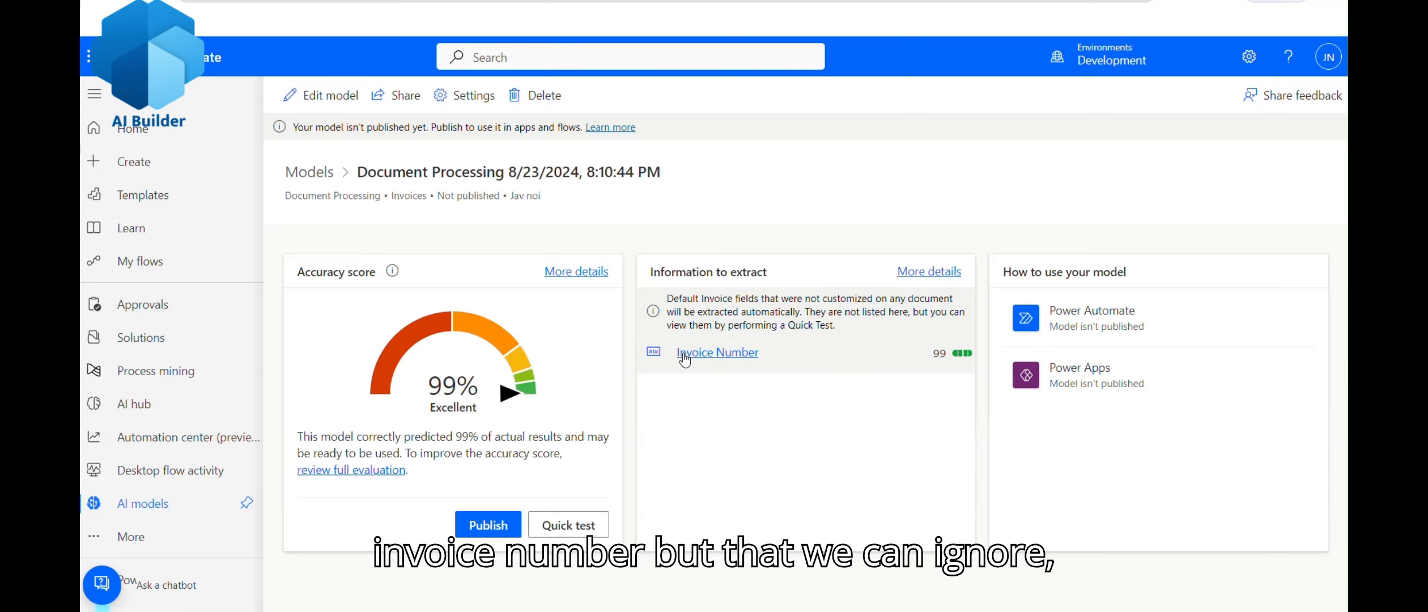
{"action": "left_click", "coordinate": [580, 273]}
{"action": "scroll", "coordinate": [1029, 371], "scroll_direction": "down", "scroll_amount": 3}
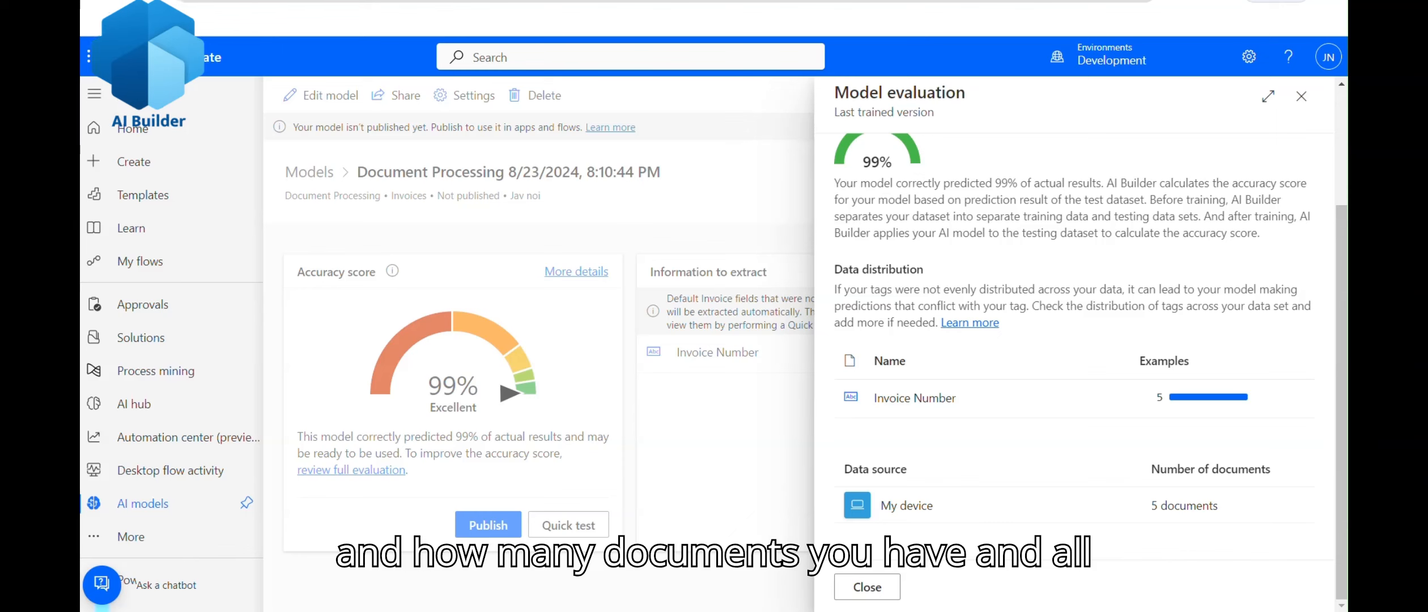
{"action": "scroll", "coordinate": [1317, 138], "scroll_direction": "up", "scroll_amount": 3}
{"action": "left_click", "coordinate": [925, 152]}
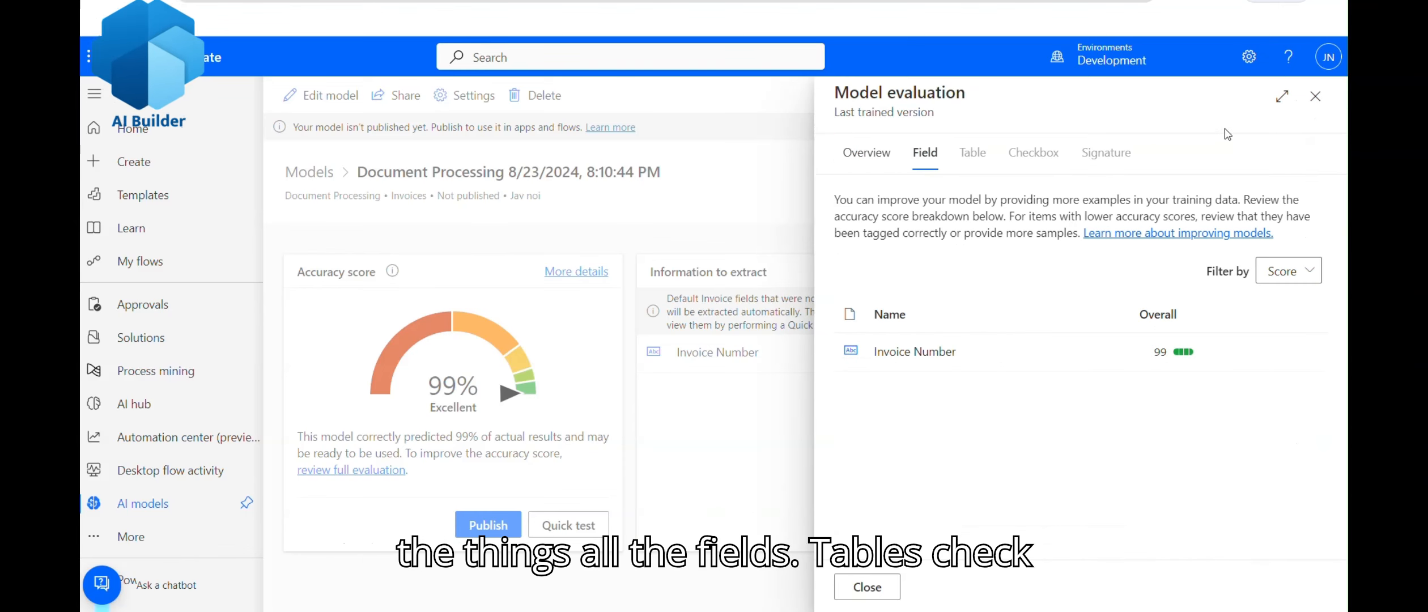
{"action": "left_click", "coordinate": [1314, 107]}
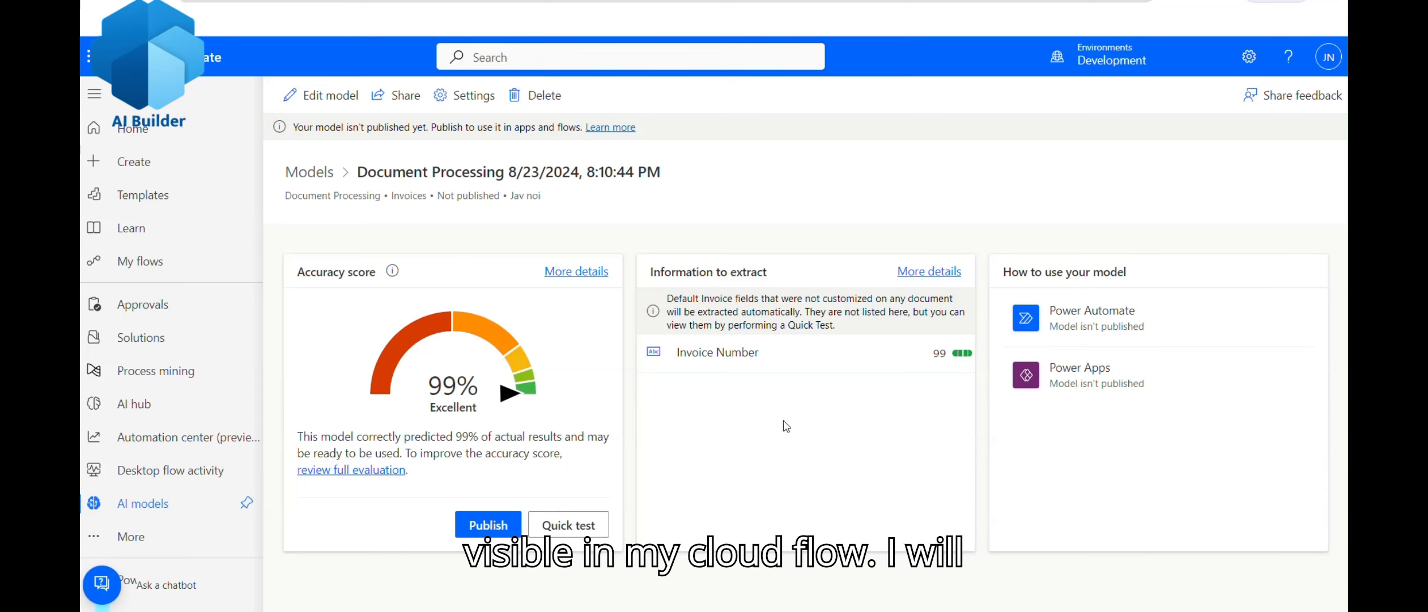
Step: Publish the Document Processing model
{"action": "left_click", "coordinate": [479, 535]}
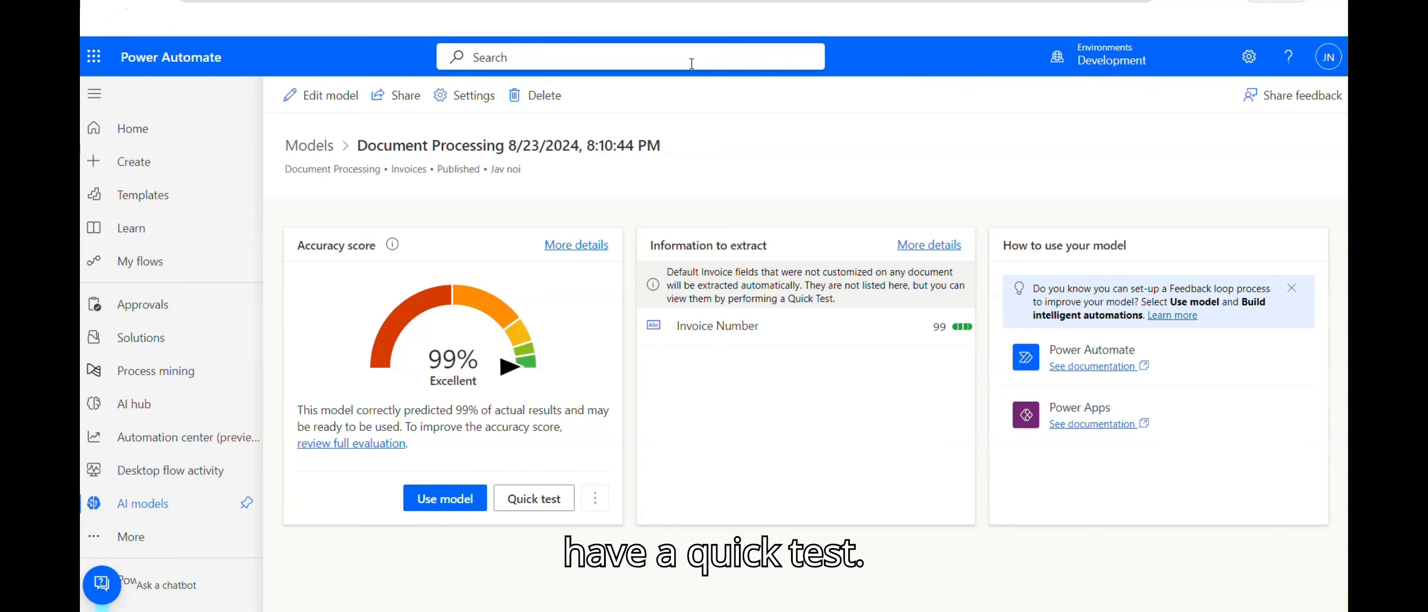
Step: Run a Quick test by uploading the Adatum 6 invoice from the Test folder
{"action": "left_click", "coordinate": [528, 501]}
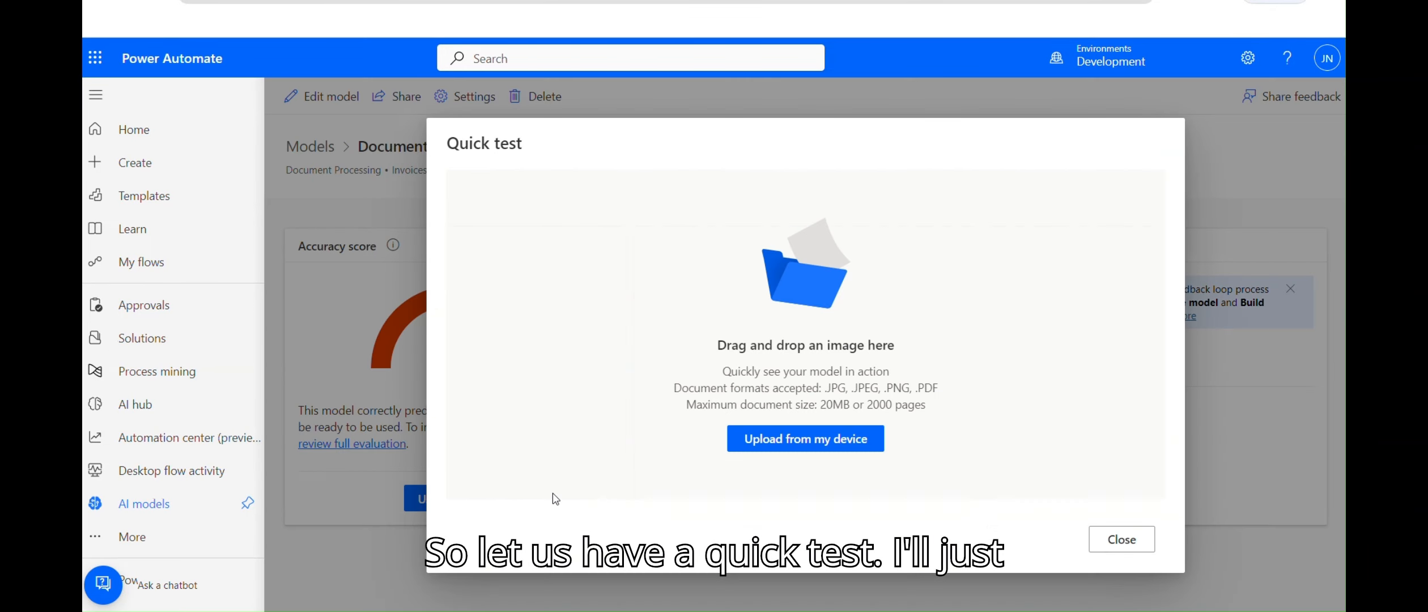
{"action": "left_click", "coordinate": [803, 439]}
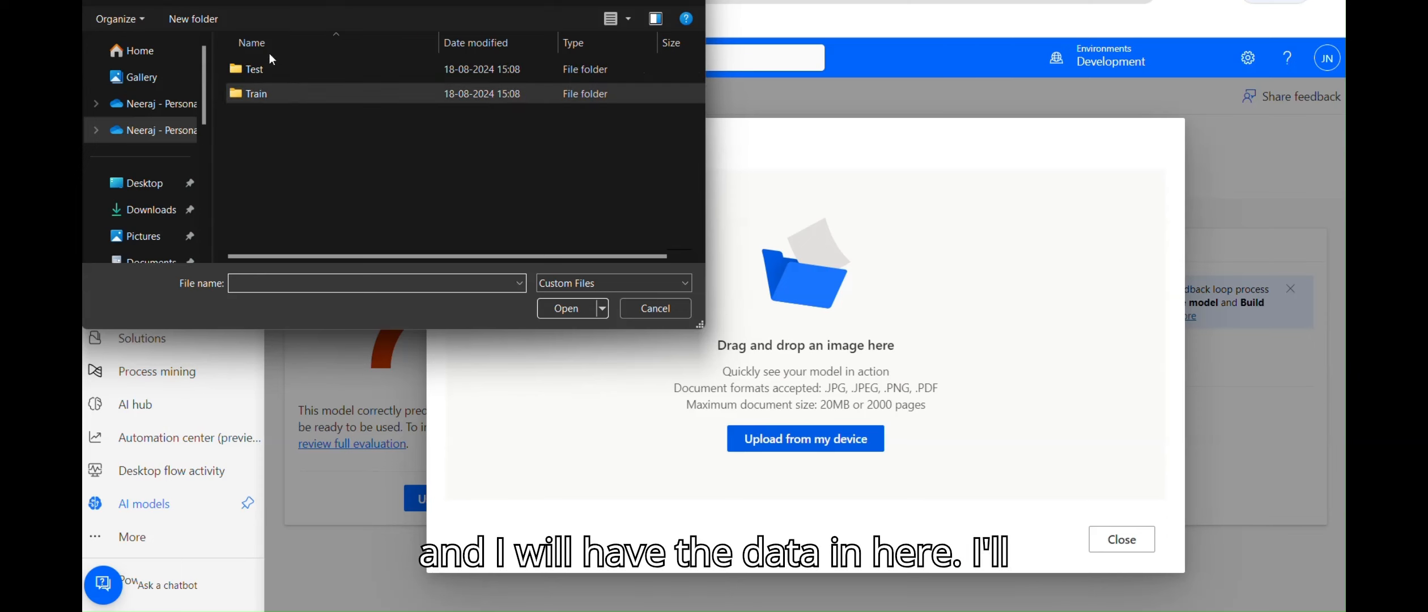
{"action": "double_click", "coordinate": [263, 67]}
{"action": "left_click", "coordinate": [275, 169]}
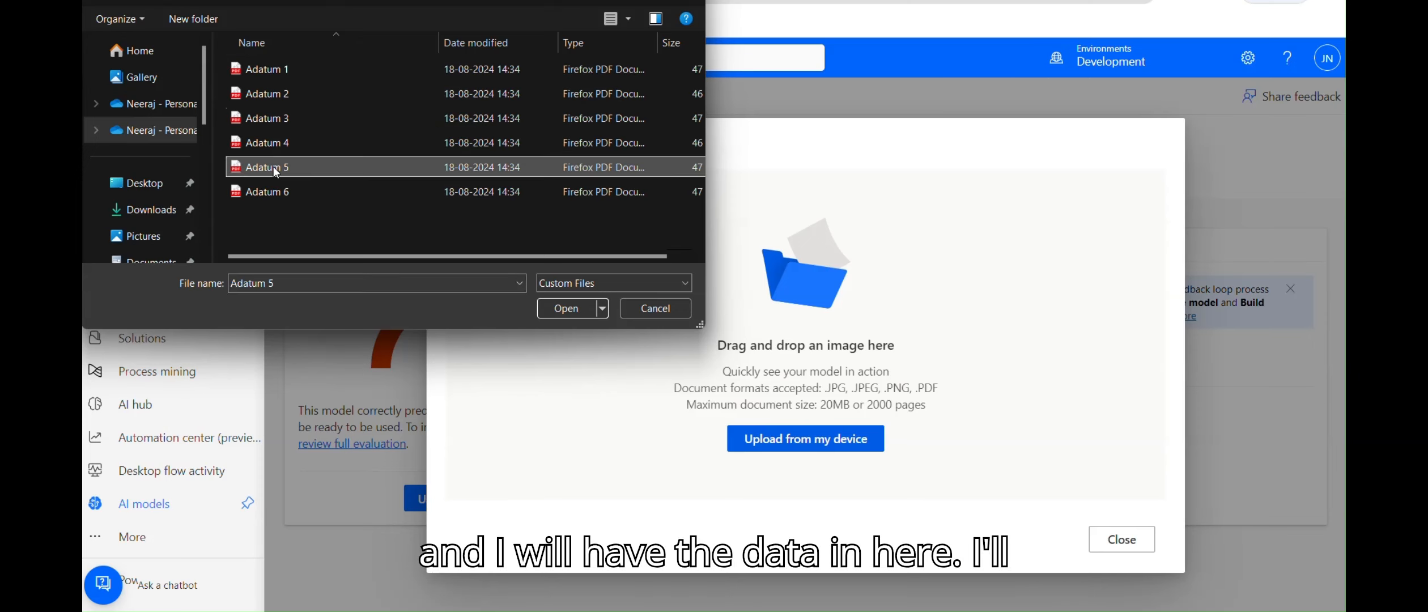
{"action": "left_click", "coordinate": [288, 196]}
{"action": "left_click", "coordinate": [556, 308]}
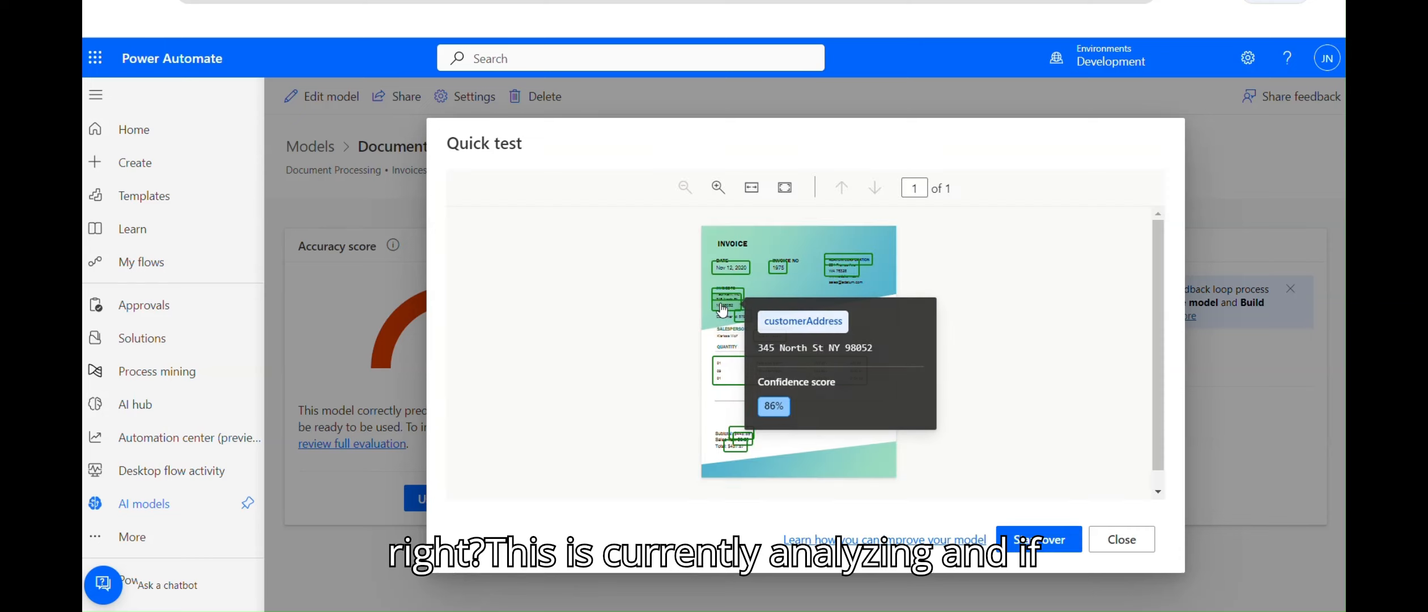
Step: Inspect the outlined fields' confidence scores, such as vendorAddress at 91%, then close results
{"action": "mouse_move", "coordinate": [764, 365]}
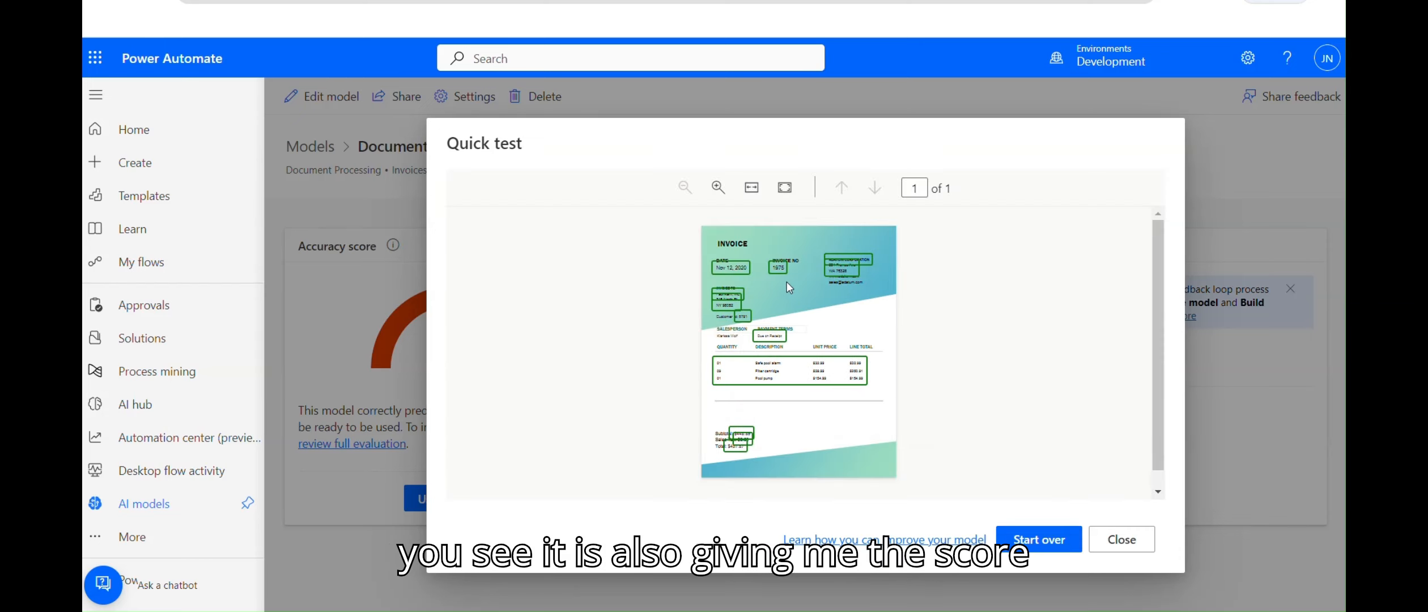
{"action": "mouse_move", "coordinate": [779, 272]}
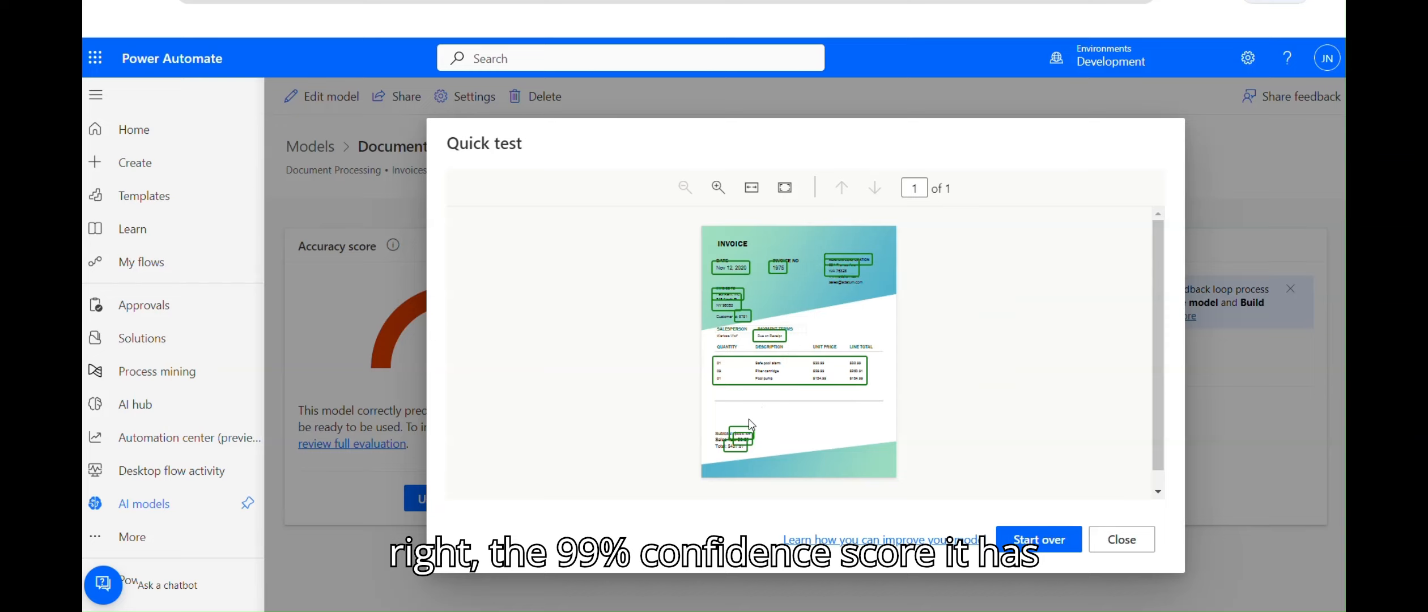
{"action": "mouse_move", "coordinate": [745, 435]}
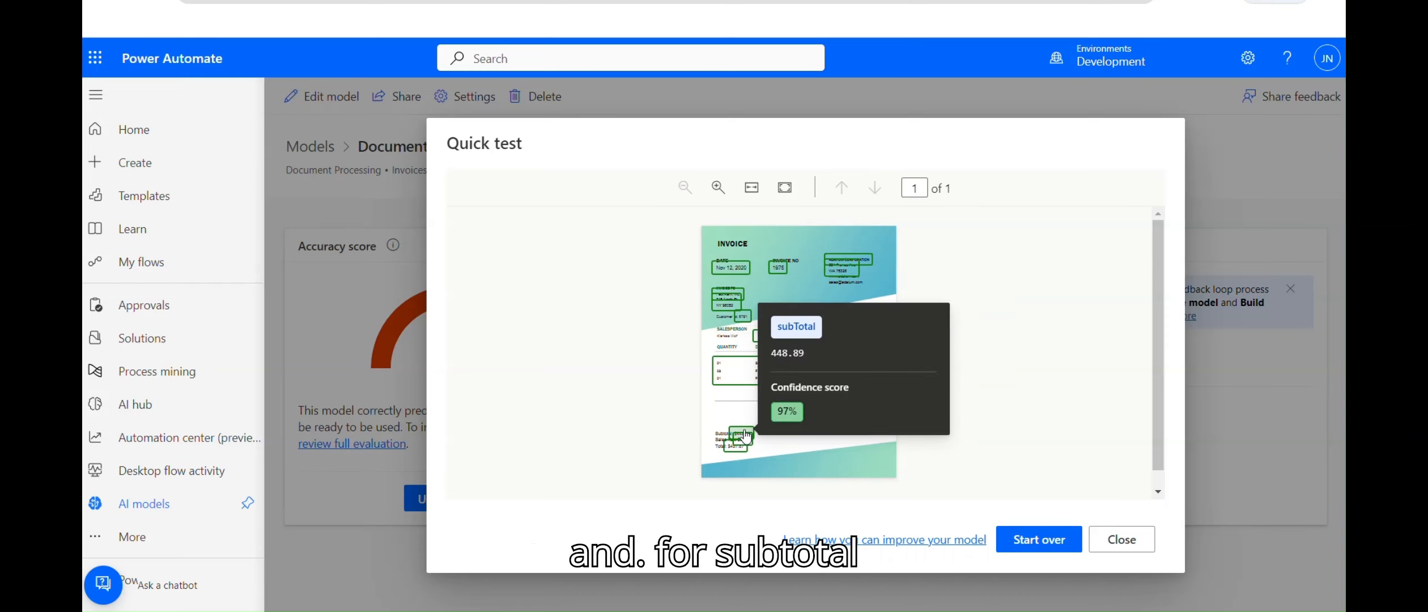
{"action": "mouse_move", "coordinate": [735, 273]}
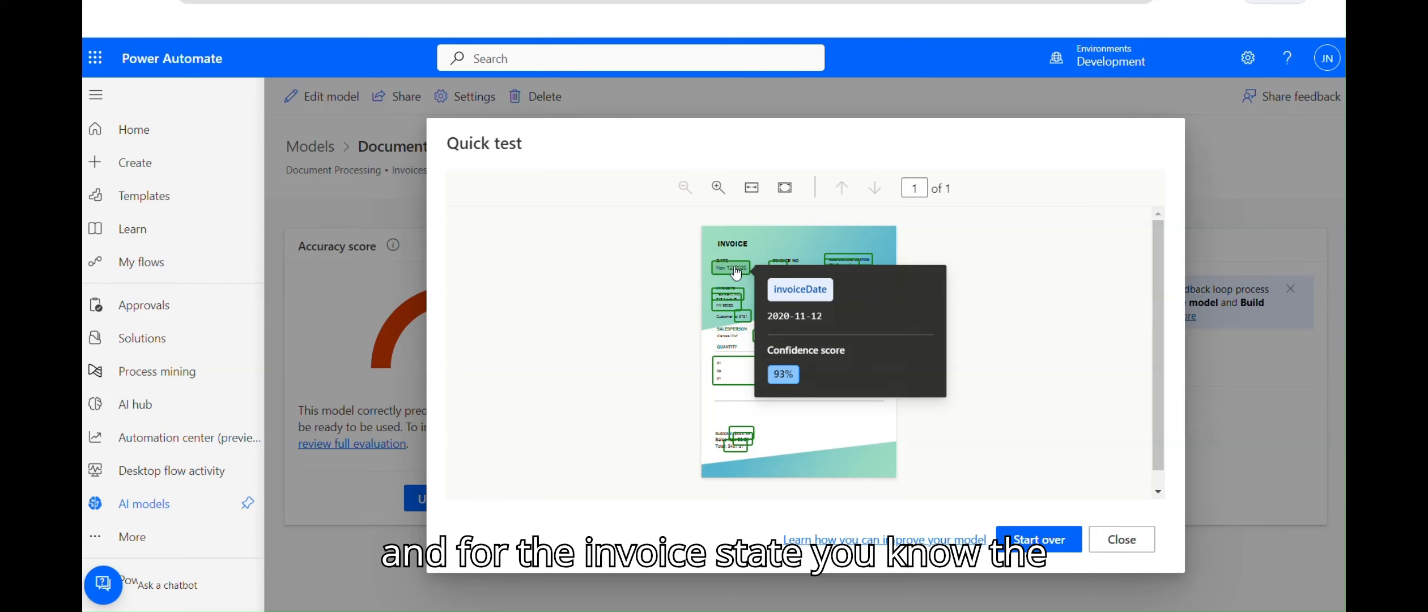
{"action": "mouse_move", "coordinate": [854, 263]}
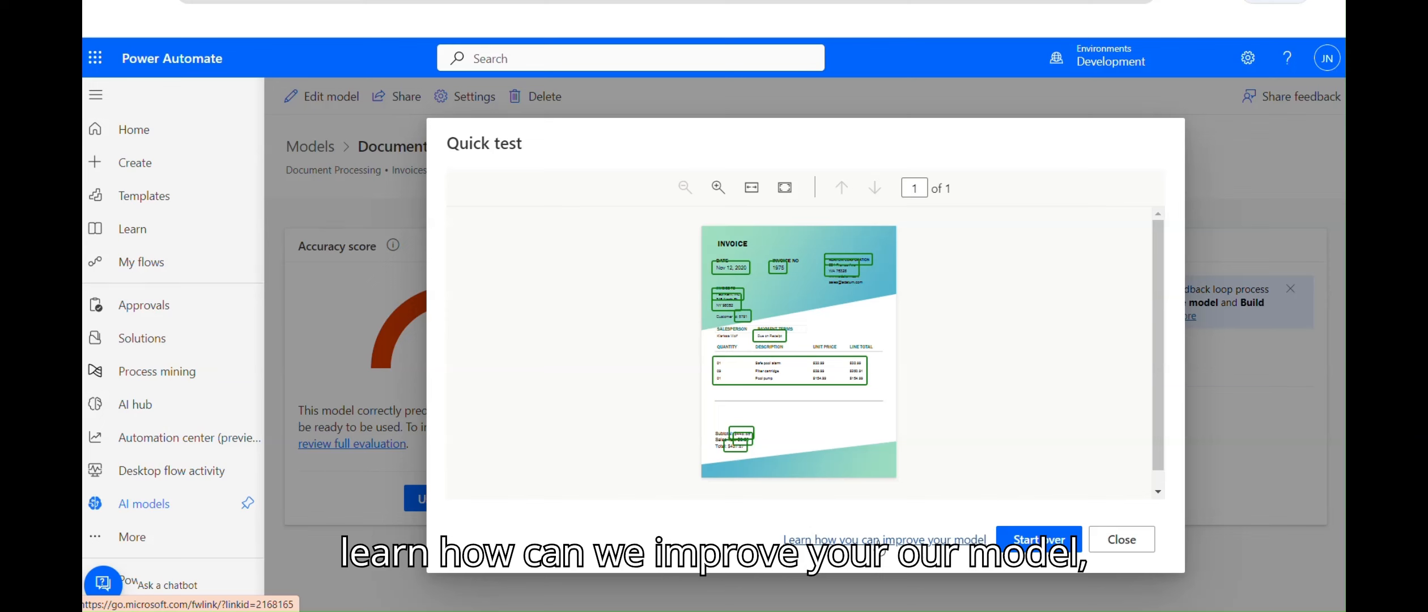
{"action": "left_click", "coordinate": [1127, 543]}
Step: Dismiss the Use model panel and edit the model, returning to the Choose document type step
{"action": "left_click", "coordinate": [449, 500]}
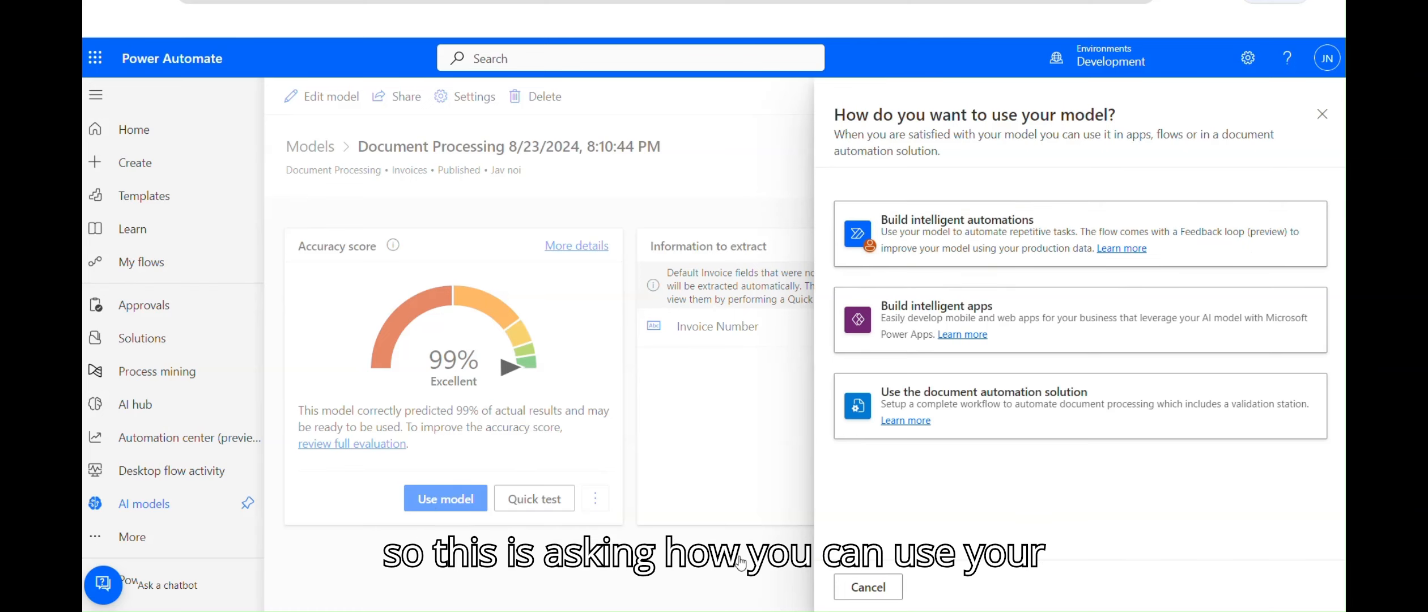
{"action": "left_click", "coordinate": [867, 587]}
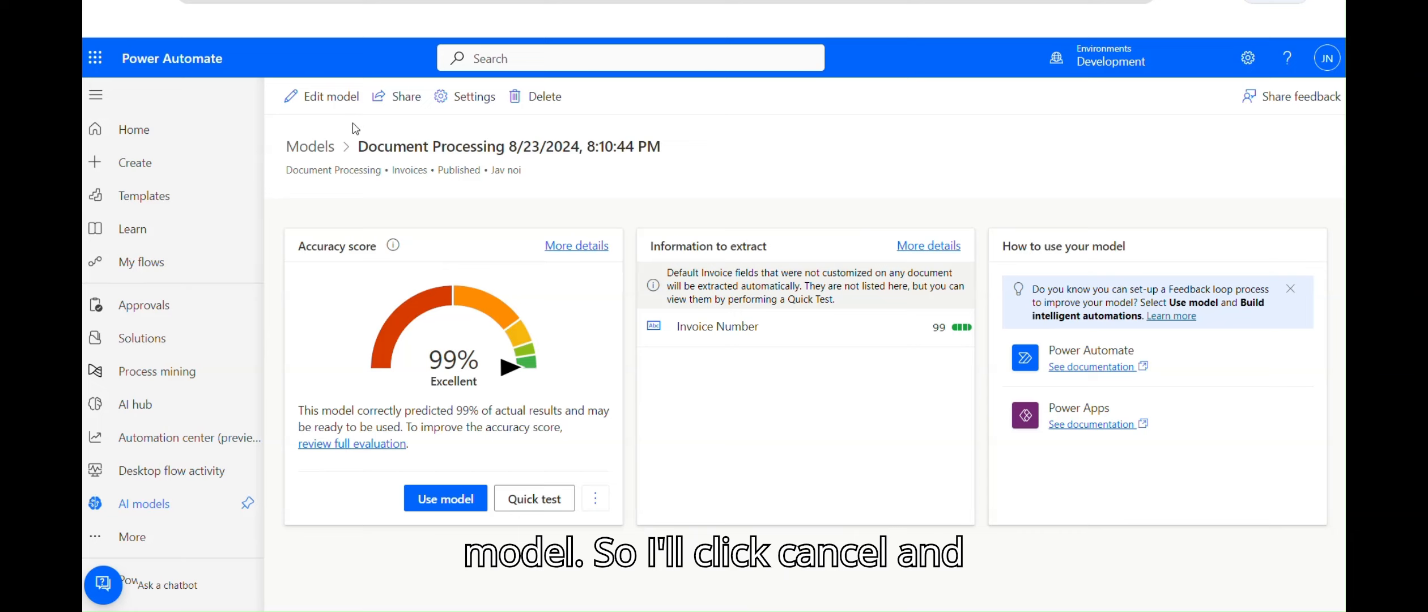
{"action": "left_click", "coordinate": [320, 97]}
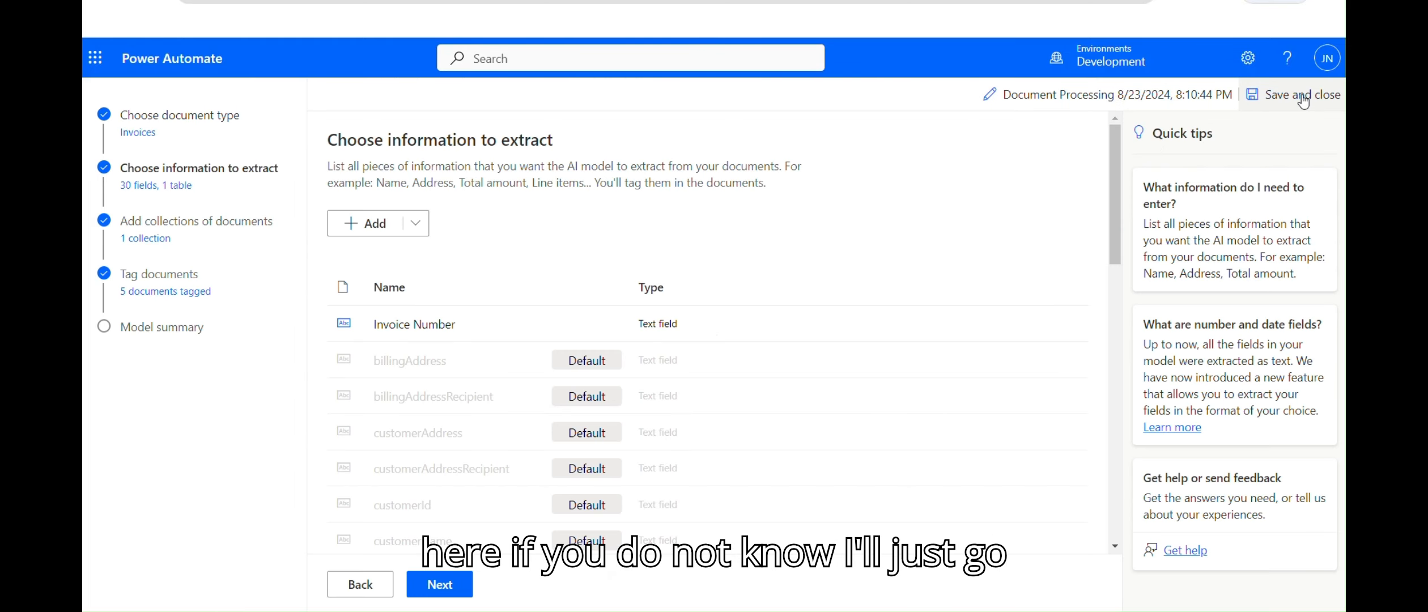
{"action": "left_click", "coordinate": [360, 583]}
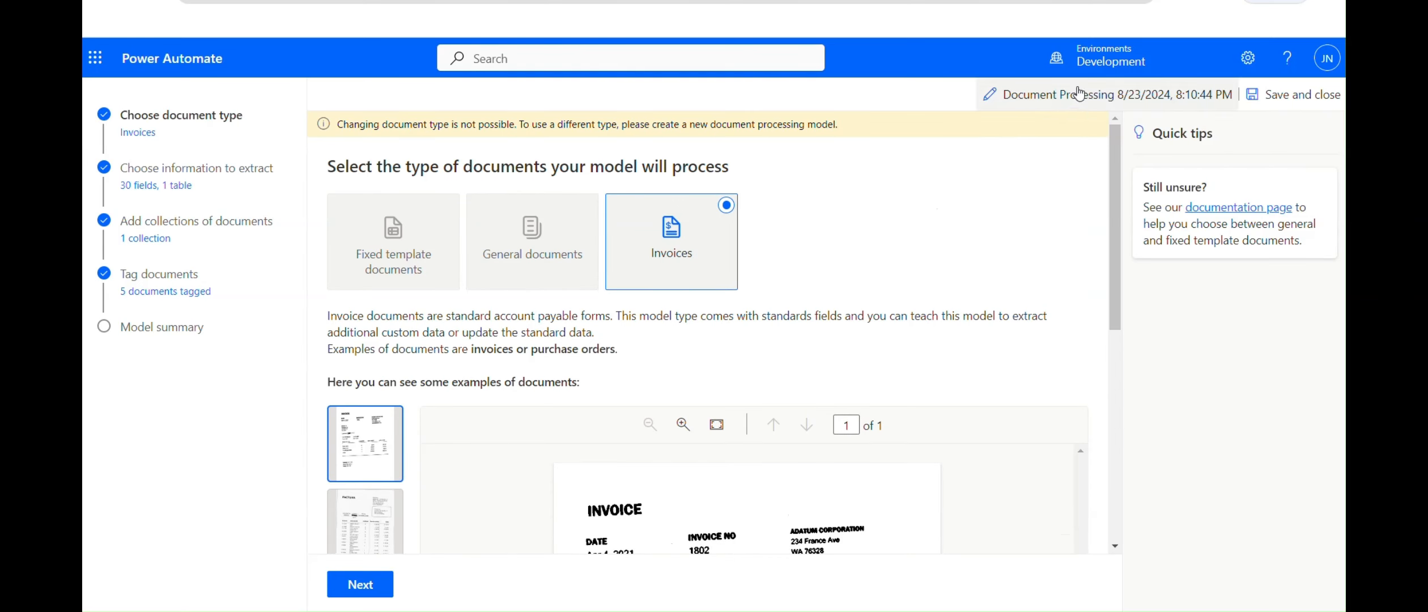
Step: Leave the model editor and go to Power Automate's My flows page through the app launcher
{"action": "left_click", "coordinate": [96, 57]}
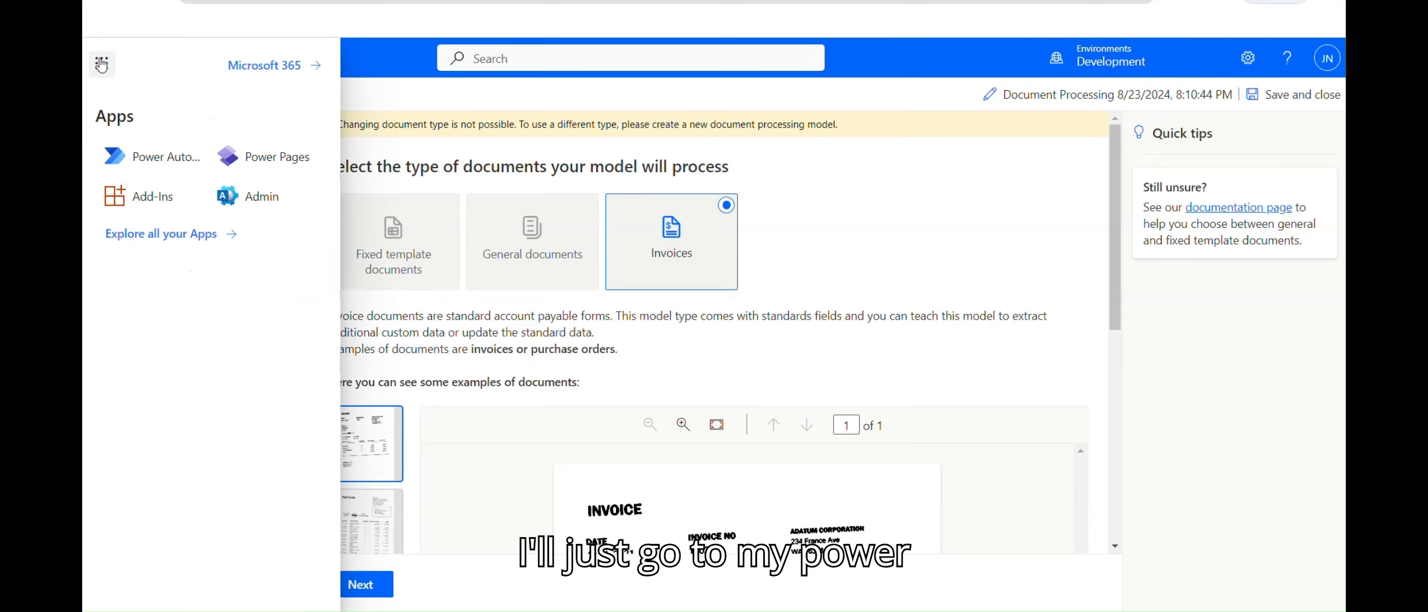
{"action": "left_click", "coordinate": [162, 165]}
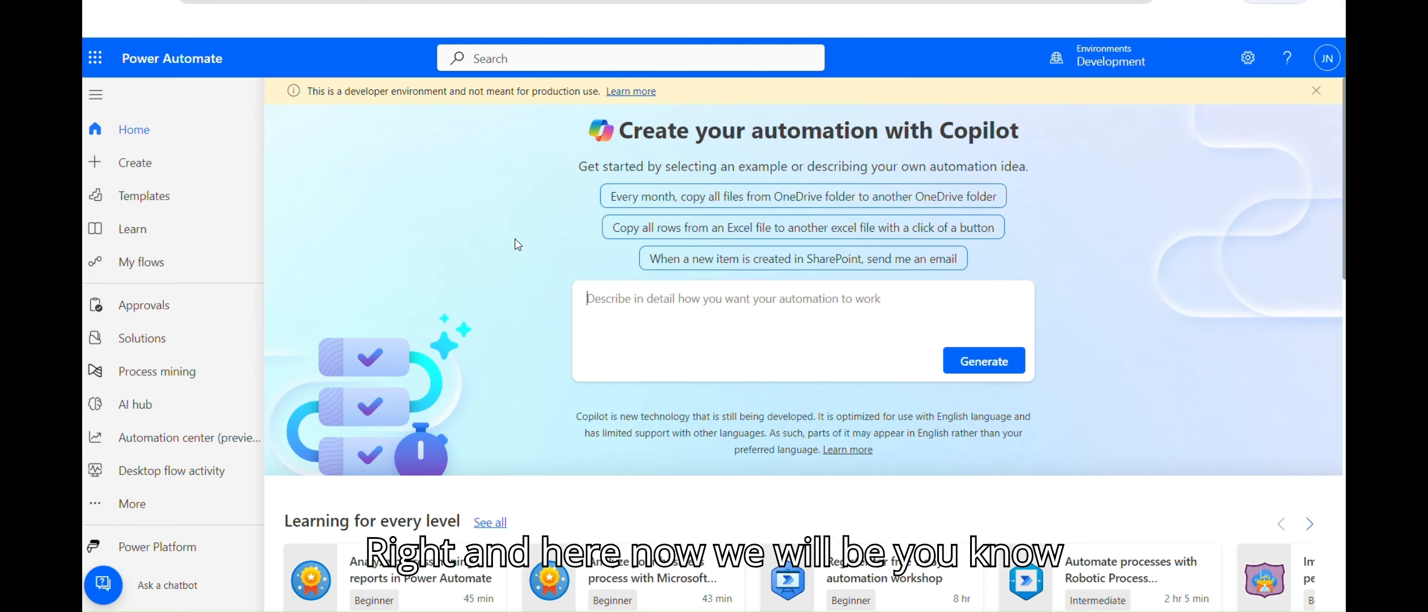
{"action": "left_click", "coordinate": [147, 264]}
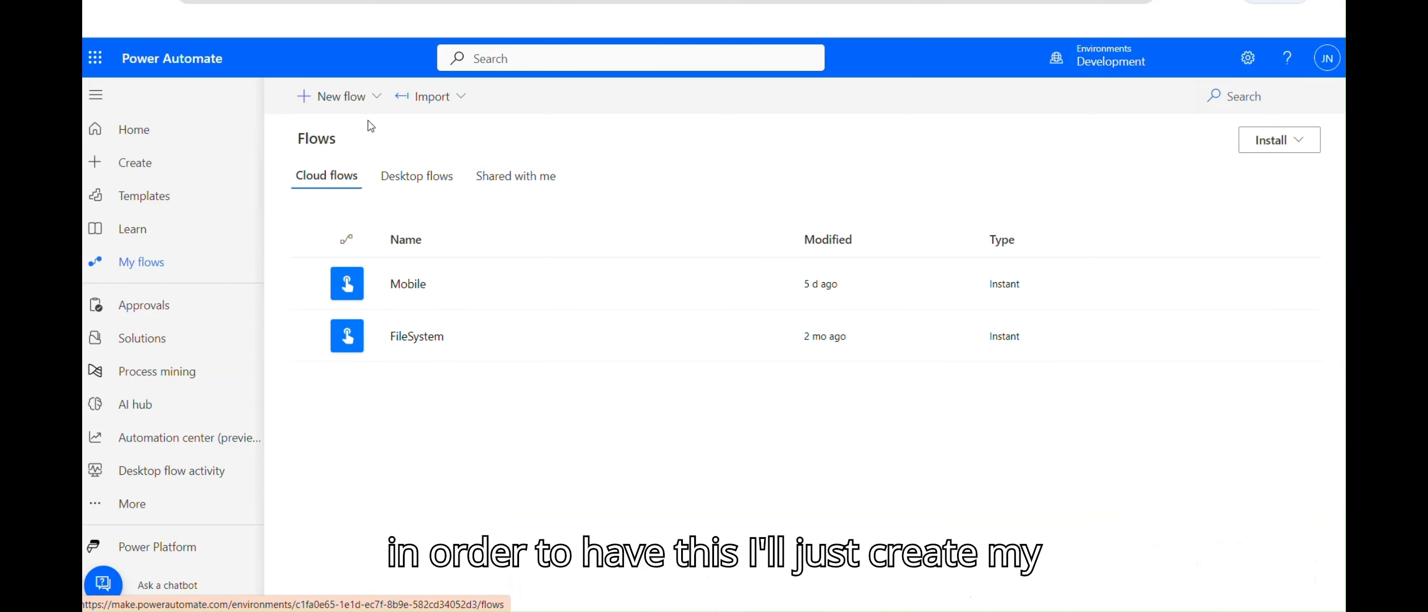
Step: Create an instant cloud flow named 'AI builder' with a 'Manually trigger a flow' trigger
{"action": "left_click", "coordinate": [334, 96]}
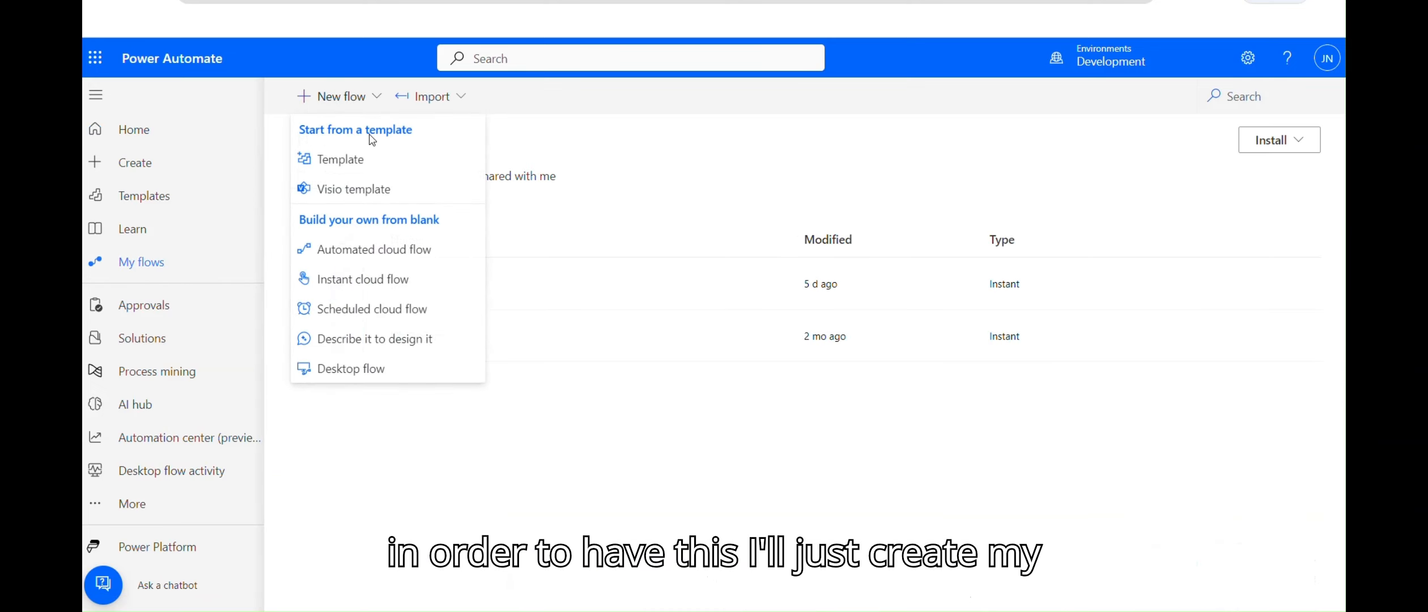
{"action": "left_click", "coordinate": [375, 292]}
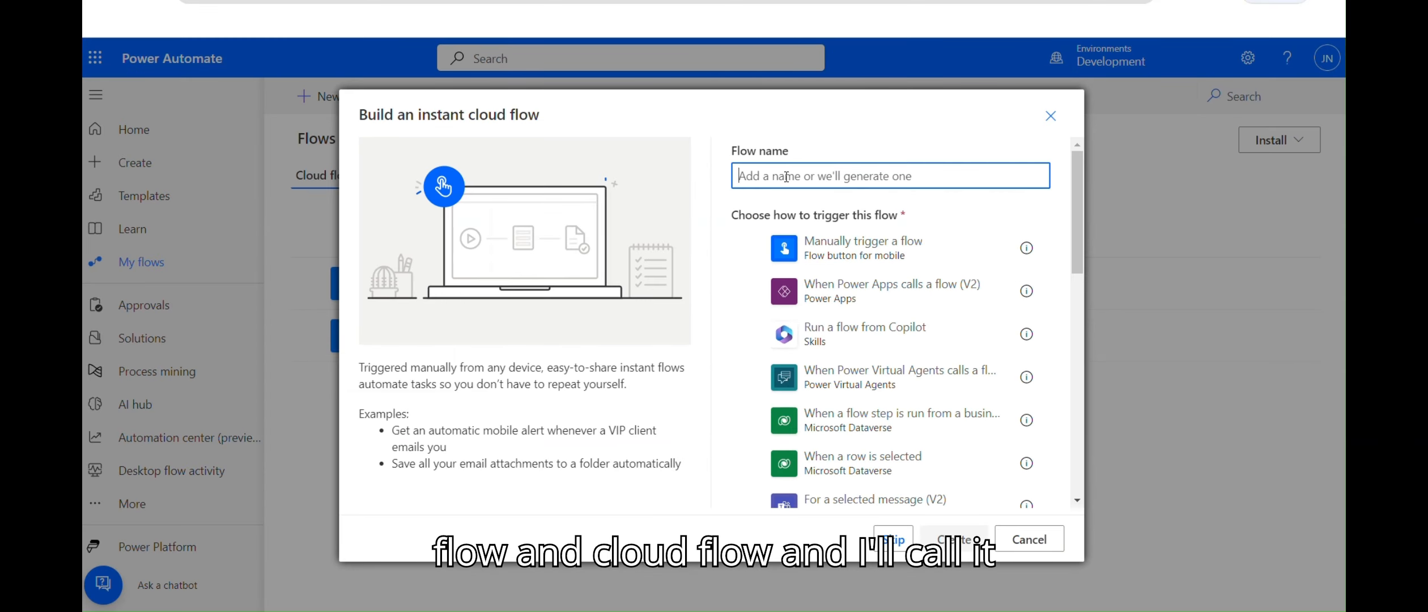
{"action": "type", "text": "AI builder"}
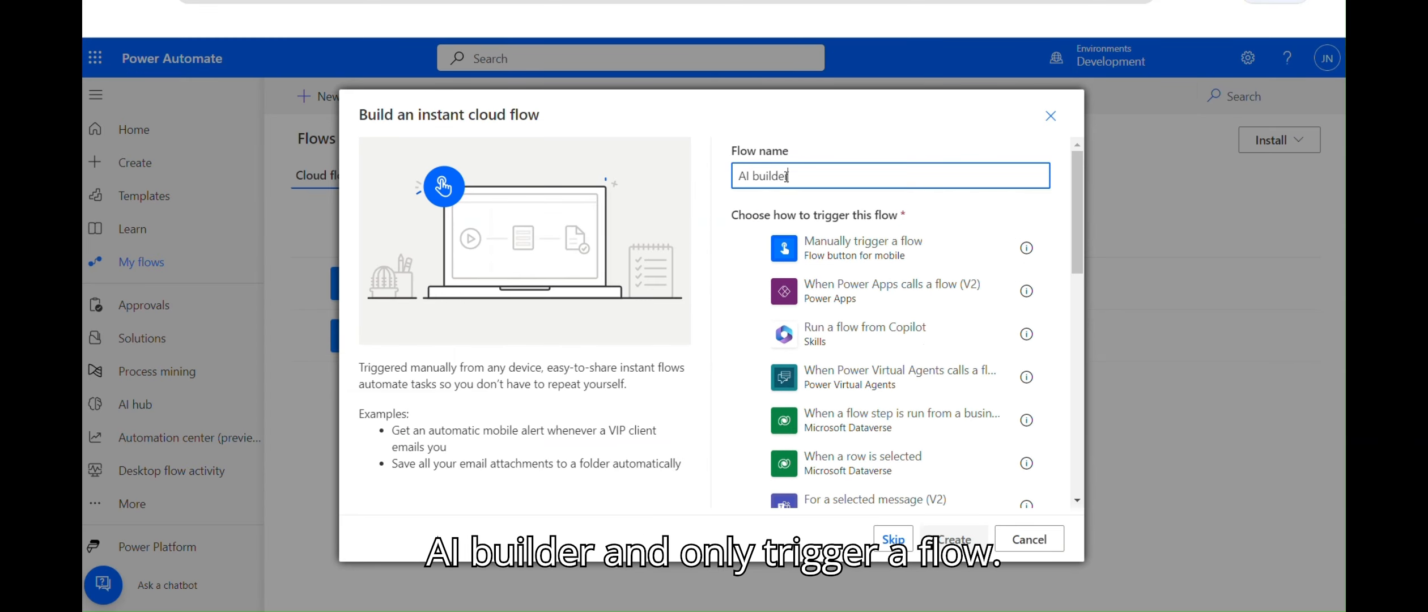
{"action": "left_click", "coordinate": [878, 252]}
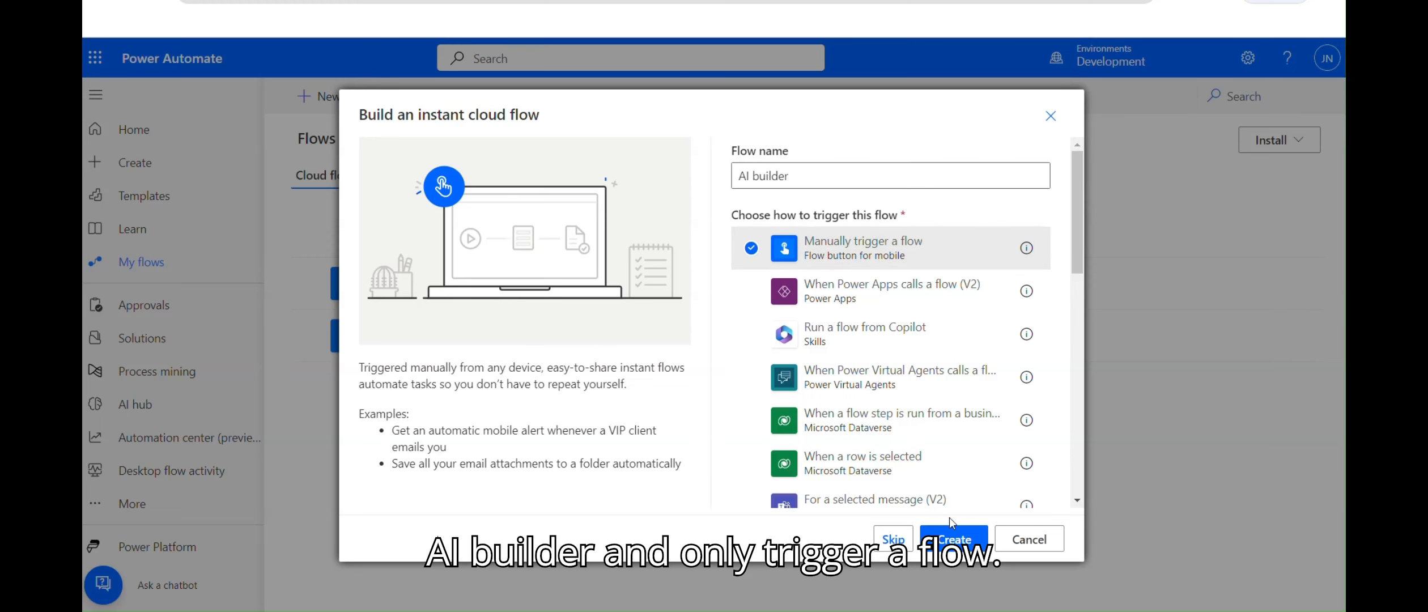
{"action": "left_click", "coordinate": [953, 538]}
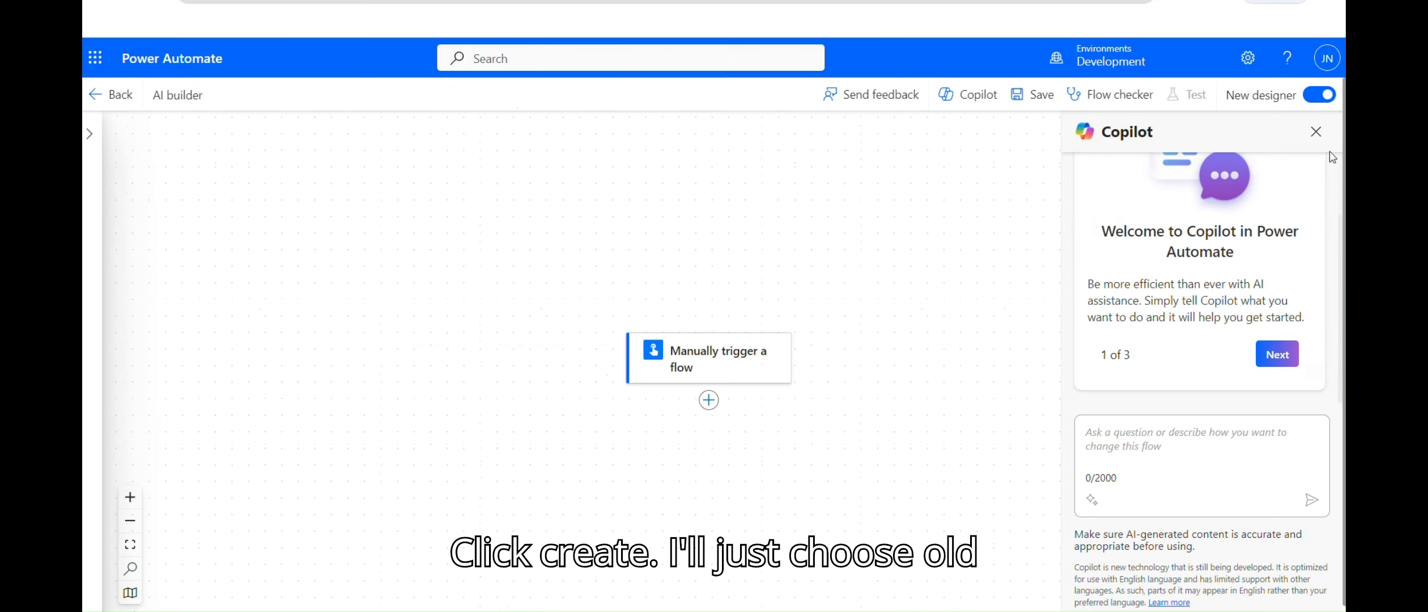
Step: In the classic designer, add AI Builder's 'Extract information from documents' action after the trigger
{"action": "left_click", "coordinate": [1329, 101]}
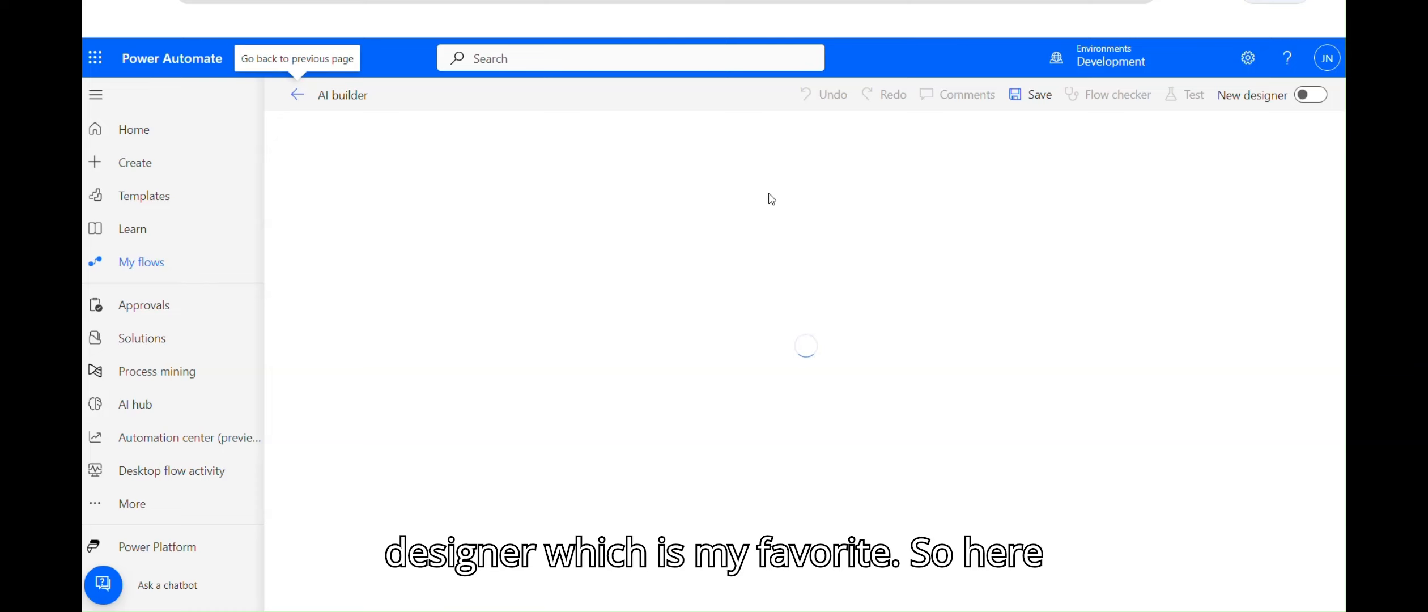
{"action": "left_click", "coordinate": [728, 131]}
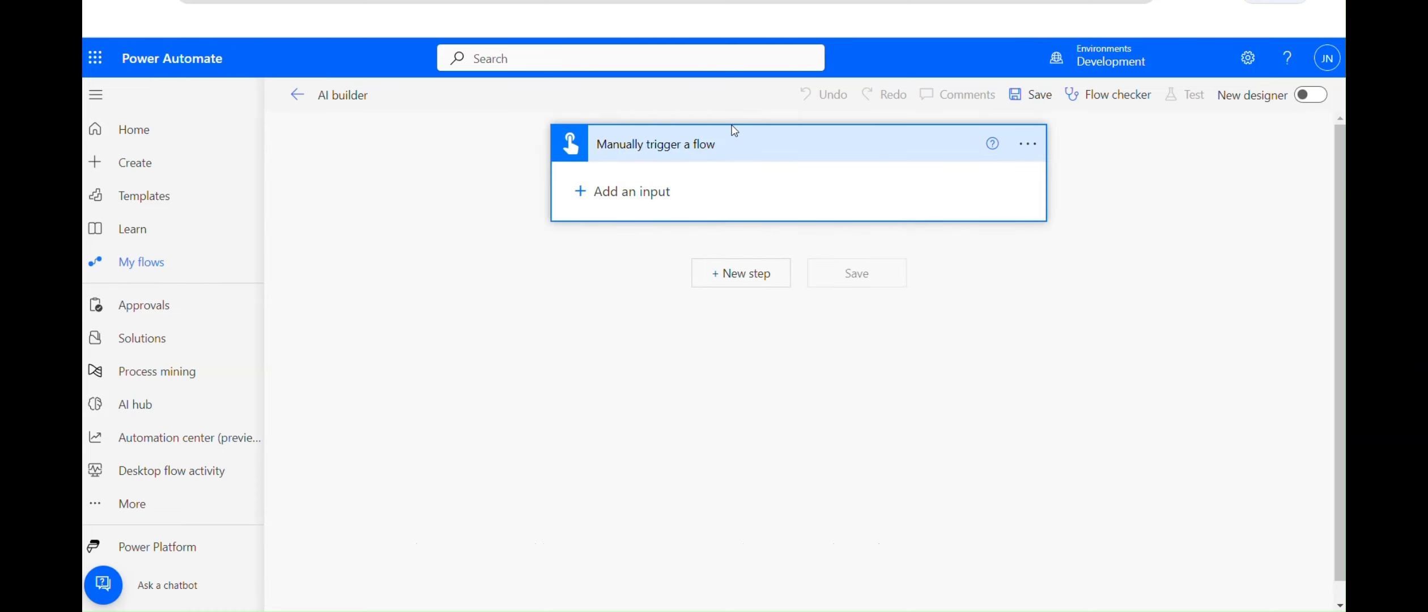
{"action": "left_click", "coordinate": [736, 273]}
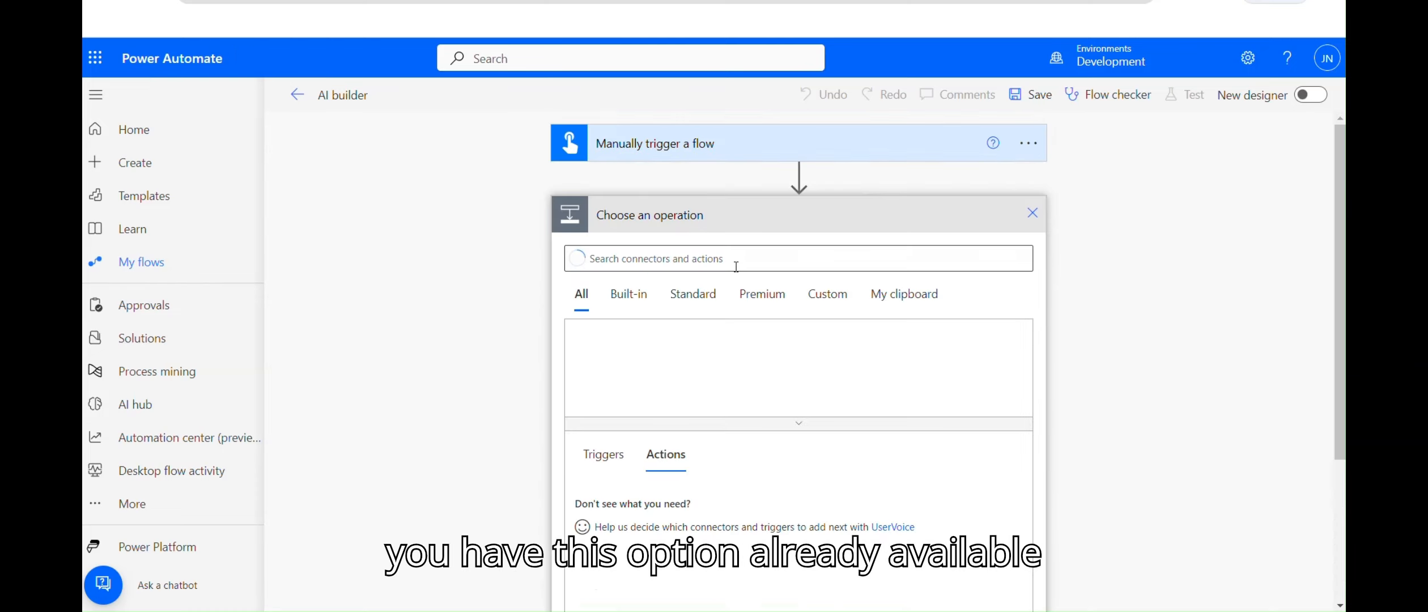
{"action": "type", "text": "Ai builder"}
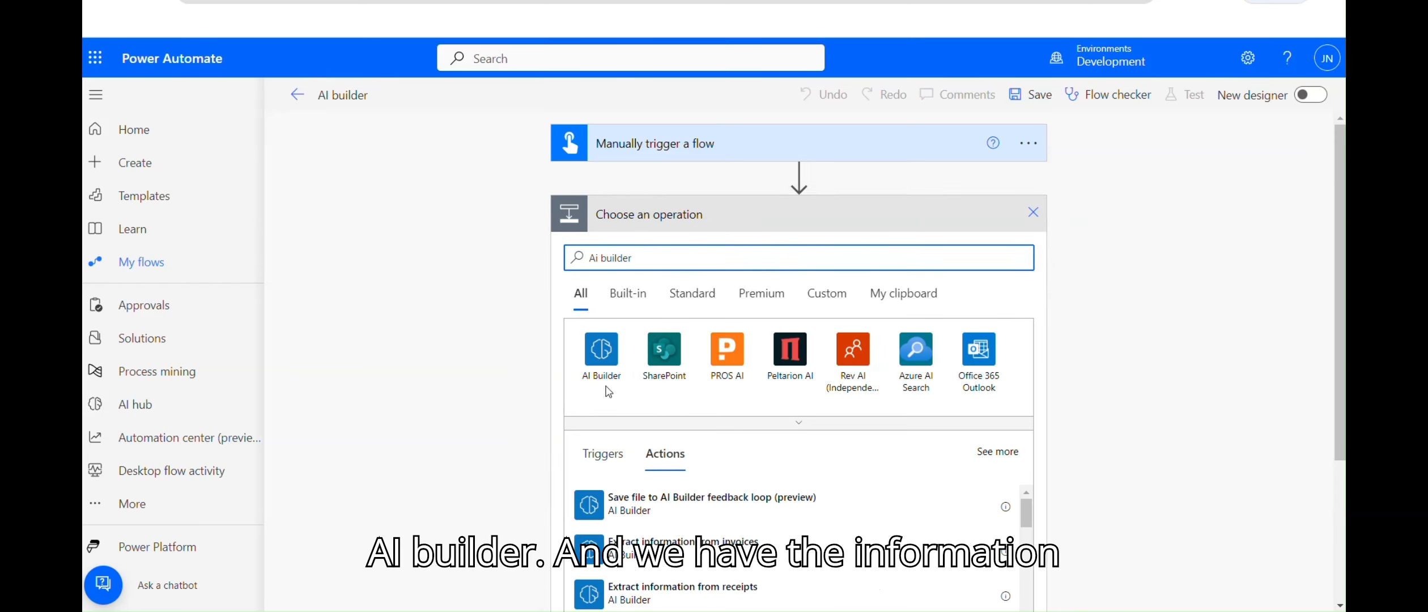
{"action": "left_click", "coordinate": [607, 368]}
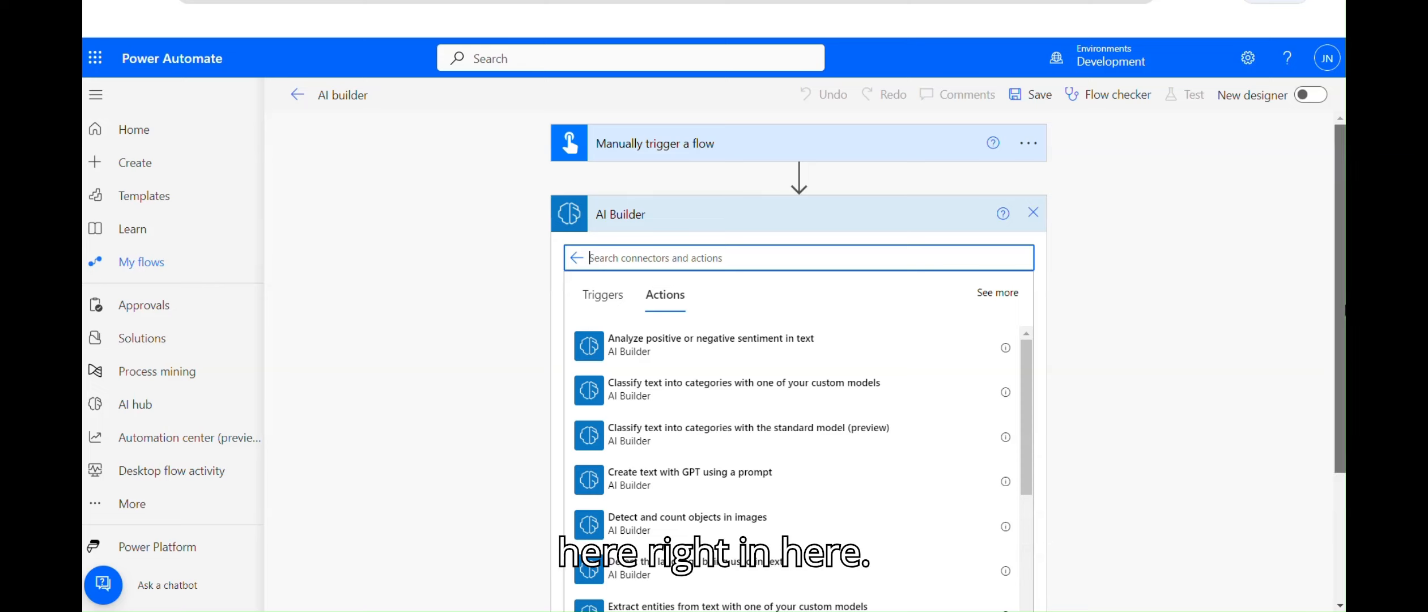
{"action": "scroll", "coordinate": [794, 340], "scroll_direction": "down", "scroll_amount": 3}
{"action": "left_click_drag", "start_coordinate": [1024, 217], "coordinate": [1027, 323]}
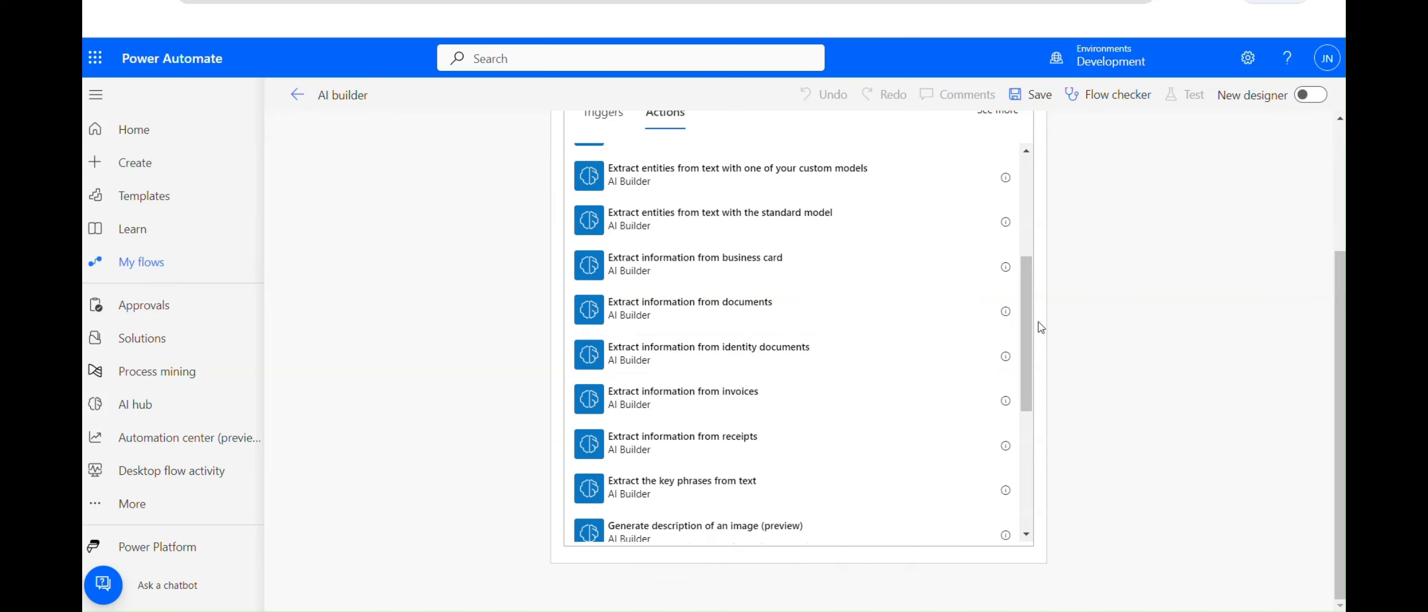
{"action": "mouse_move", "coordinate": [1026, 328]}
{"action": "left_mouse_down"}
{"action": "mouse_move", "coordinate": [1030, 448]}
{"action": "mouse_move", "coordinate": [1026, 329]}
{"action": "left_mouse_up"}
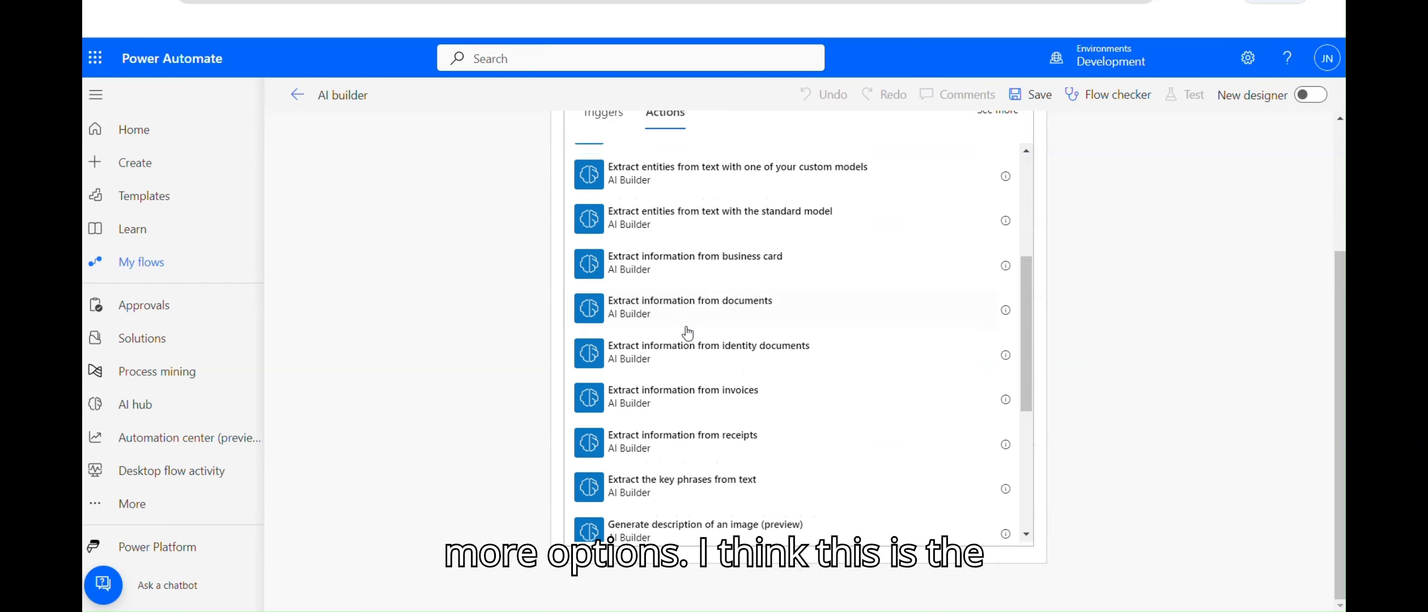
{"action": "left_click", "coordinate": [630, 311]}
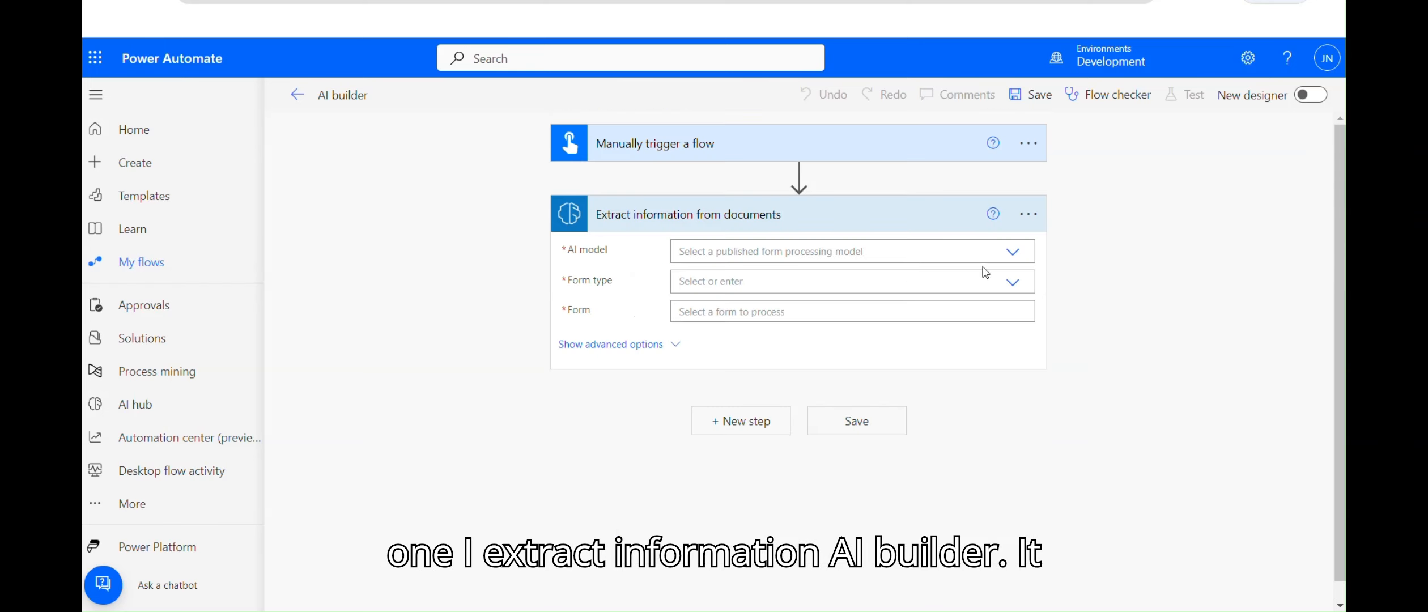
Step: Set the extraction's AI model to Document Processing and its form type to PDF Document
{"action": "left_click", "coordinate": [1014, 255]}
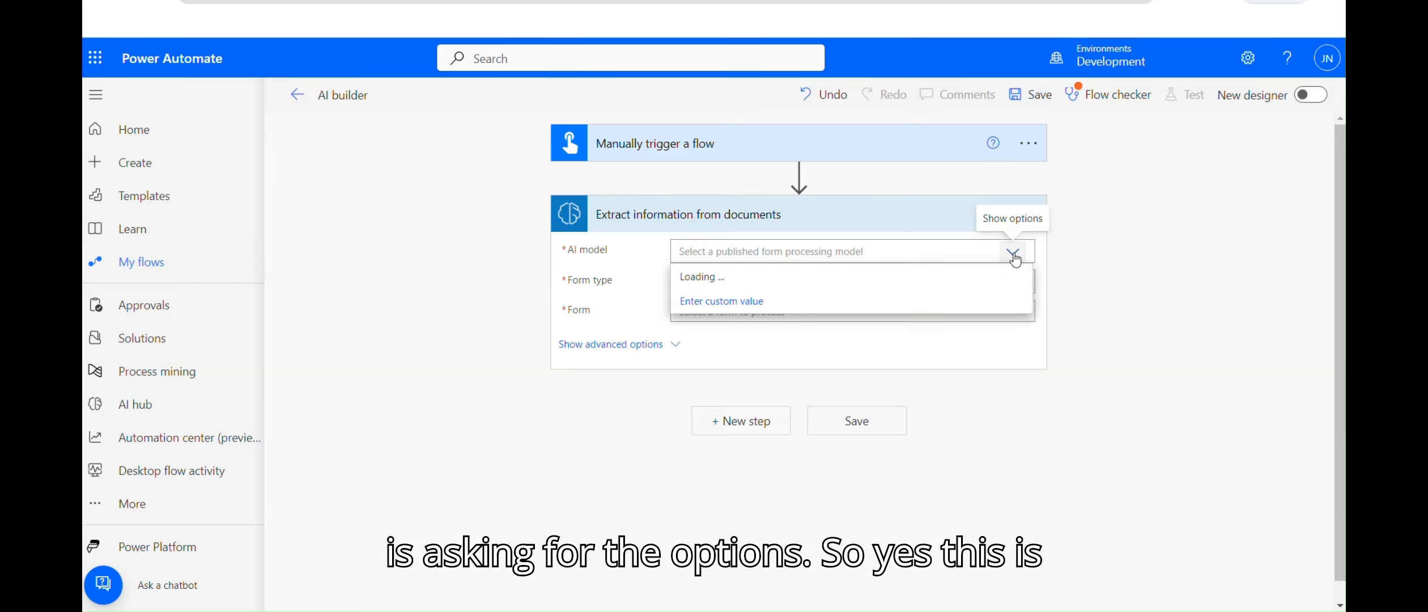
{"action": "left_click", "coordinate": [718, 278]}
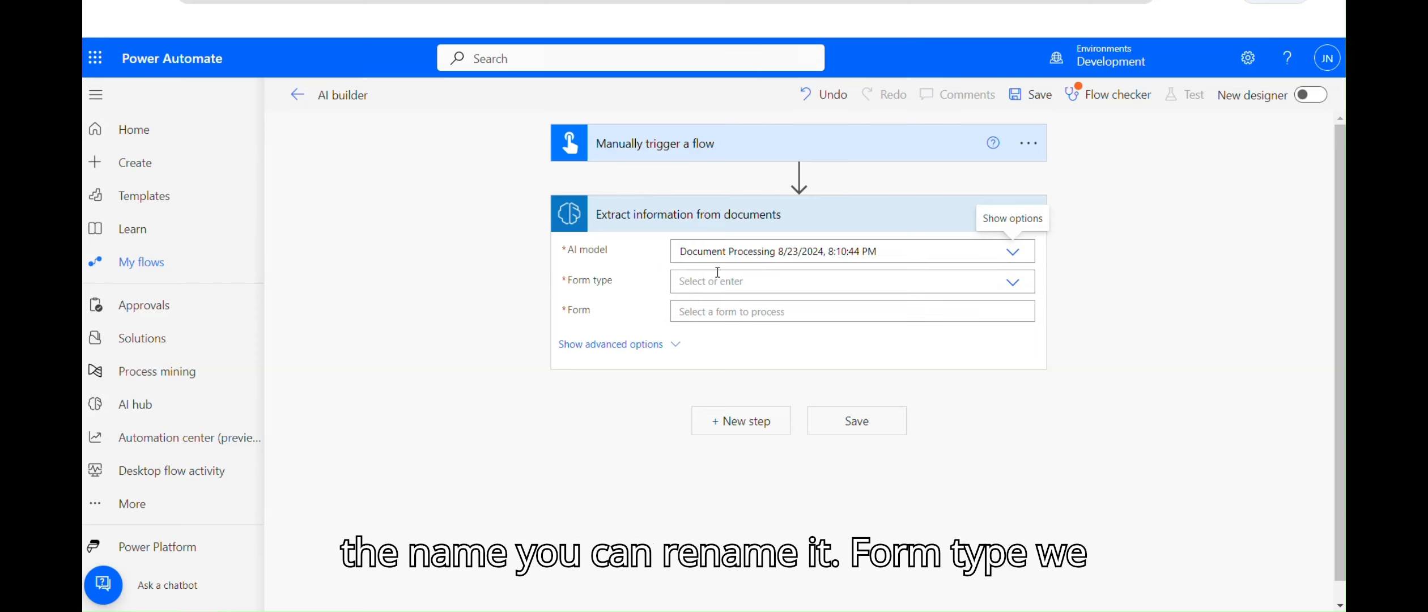
{"action": "left_click", "coordinate": [1012, 282]}
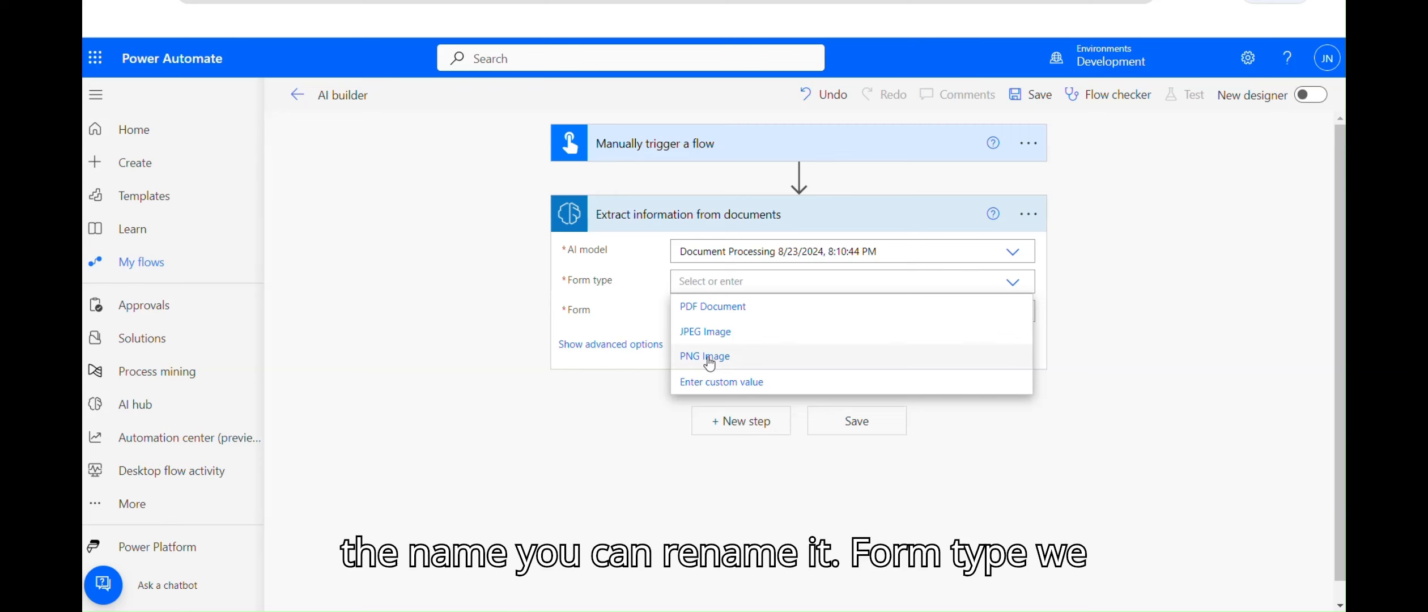
{"action": "left_click", "coordinate": [708, 307]}
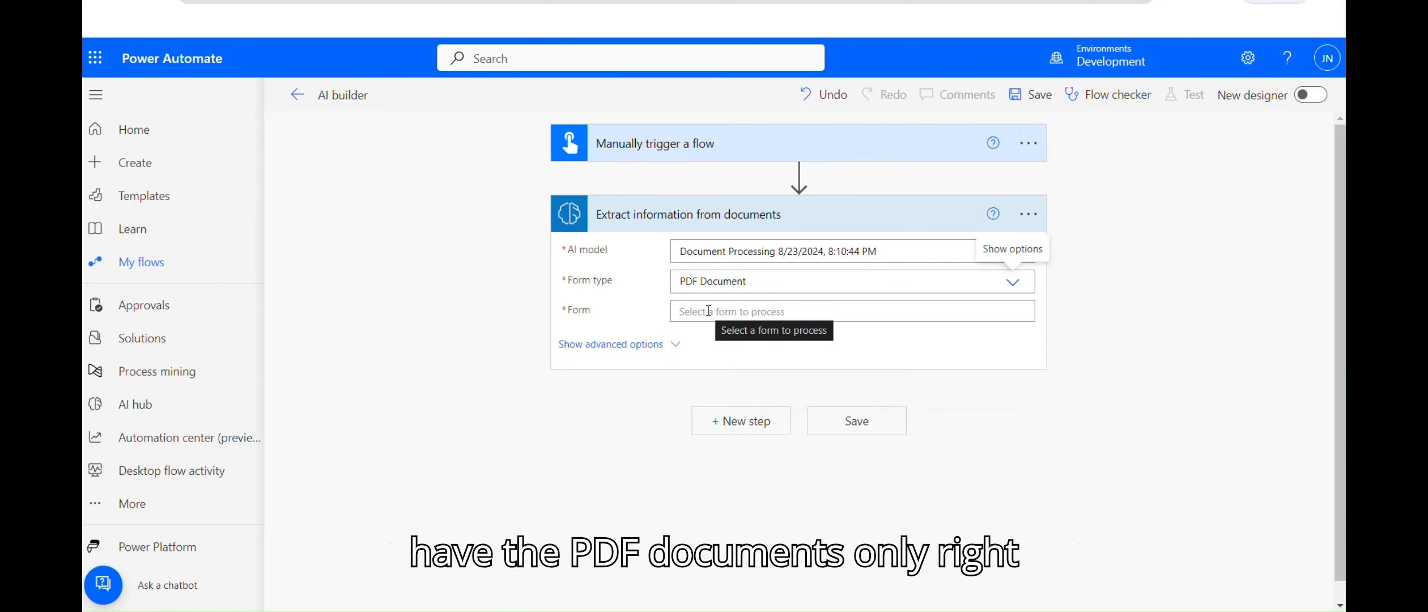
{"action": "left_click", "coordinate": [708, 310]}
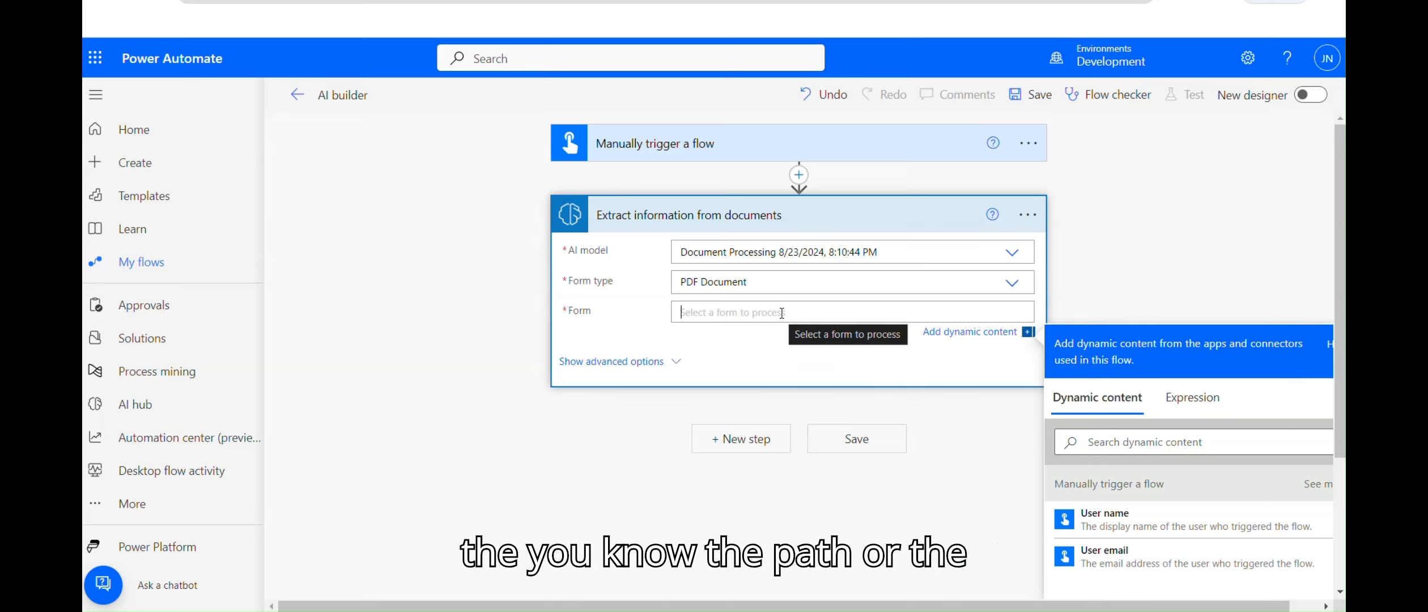
Step: Add a File input to the manual trigger
{"action": "left_click", "coordinate": [783, 146]}
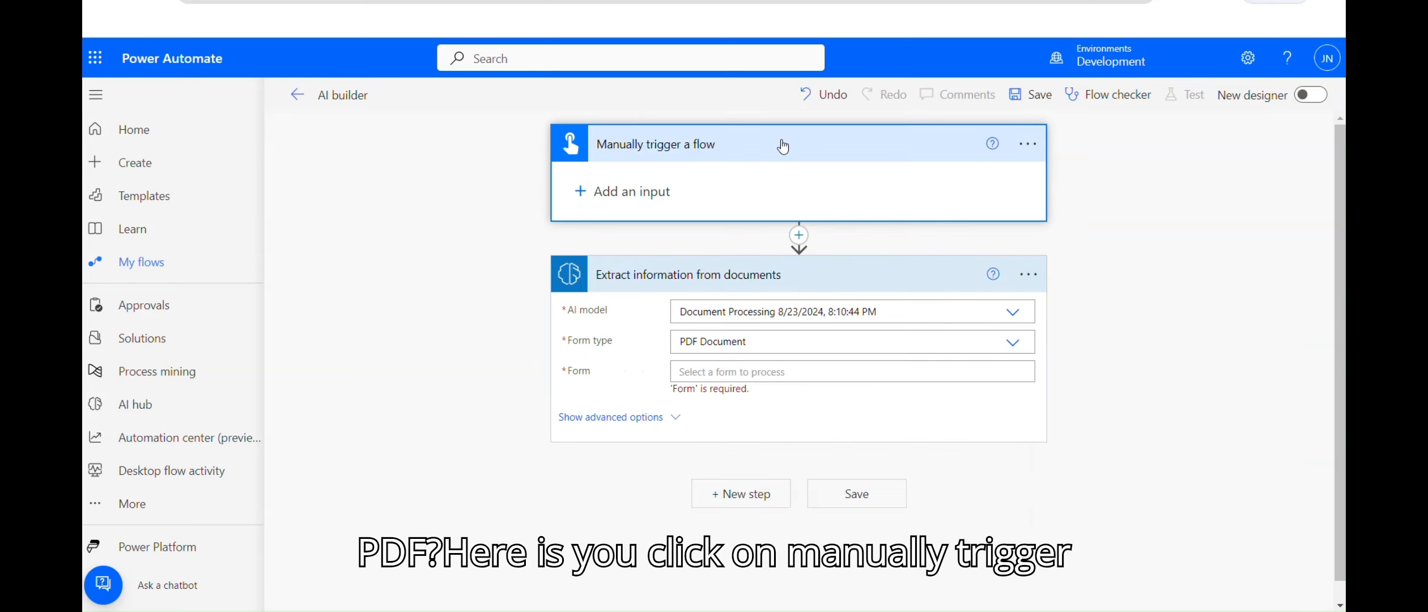
{"action": "left_click", "coordinate": [666, 187]}
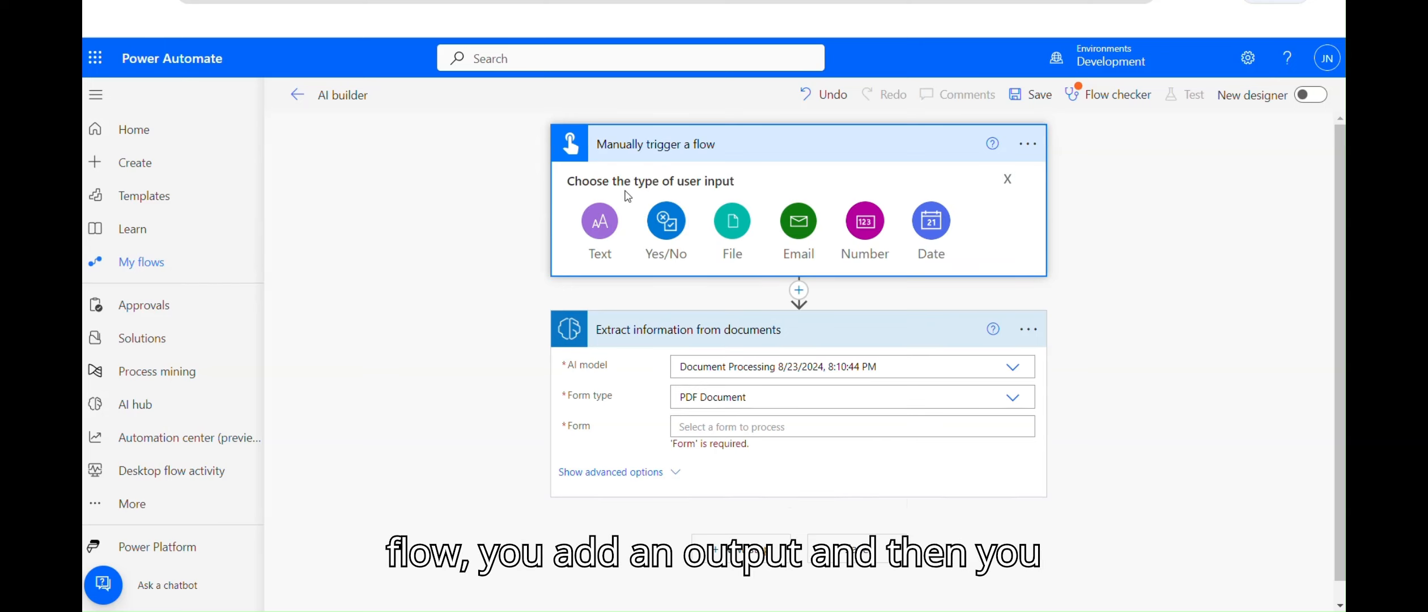
{"action": "left_click", "coordinate": [733, 222]}
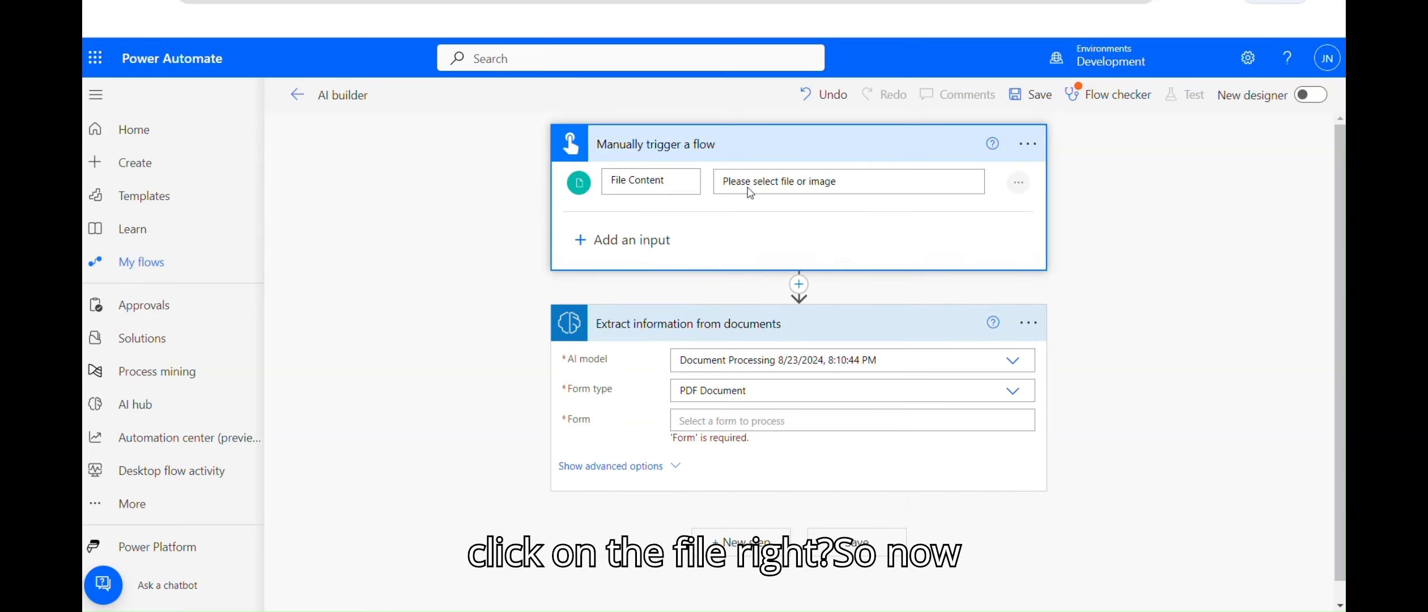
Step: Fill the Form field with the trigger's File Content and save the flow
{"action": "left_click", "coordinate": [736, 422]}
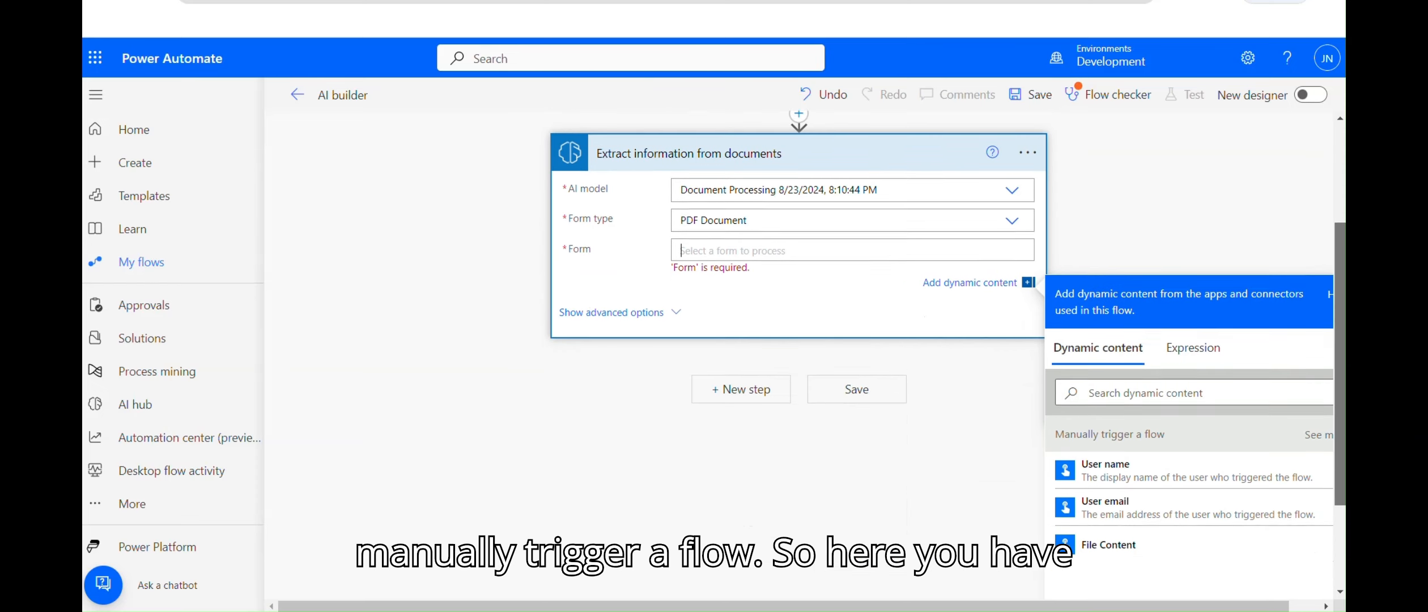
{"action": "scroll", "coordinate": [1332, 291], "scroll_direction": "down", "scroll_amount": 4}
{"action": "left_click", "coordinate": [1138, 491]}
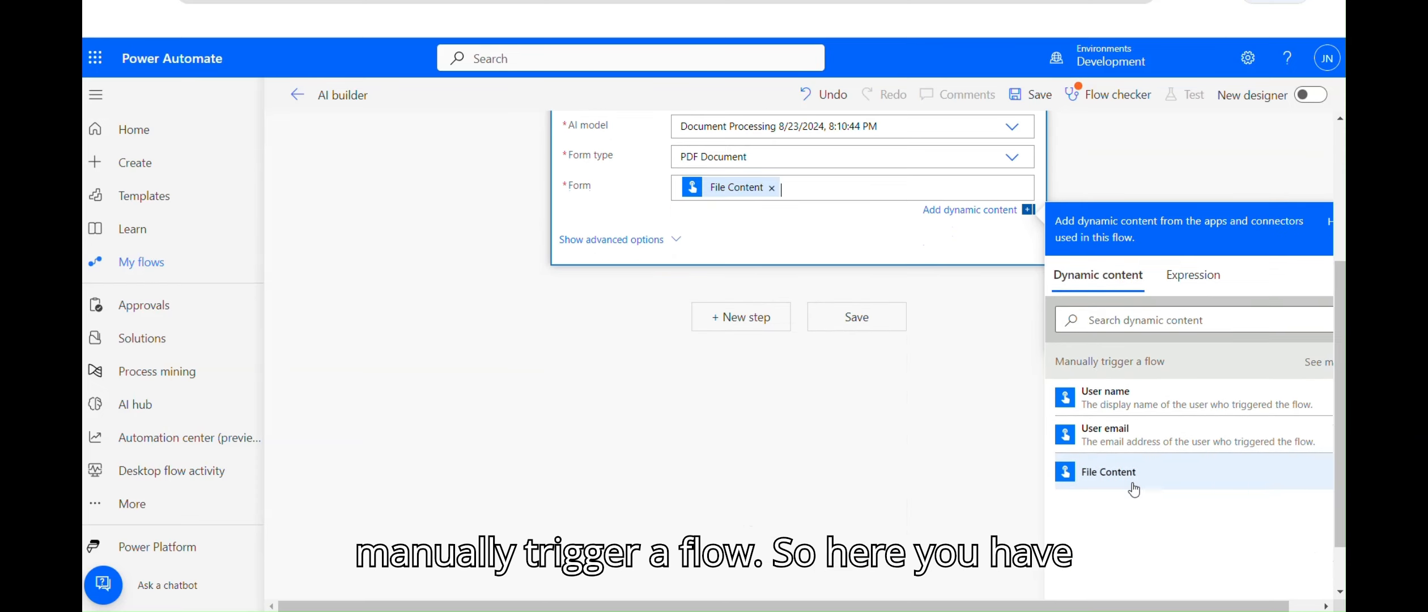
{"action": "left_click", "coordinate": [846, 321]}
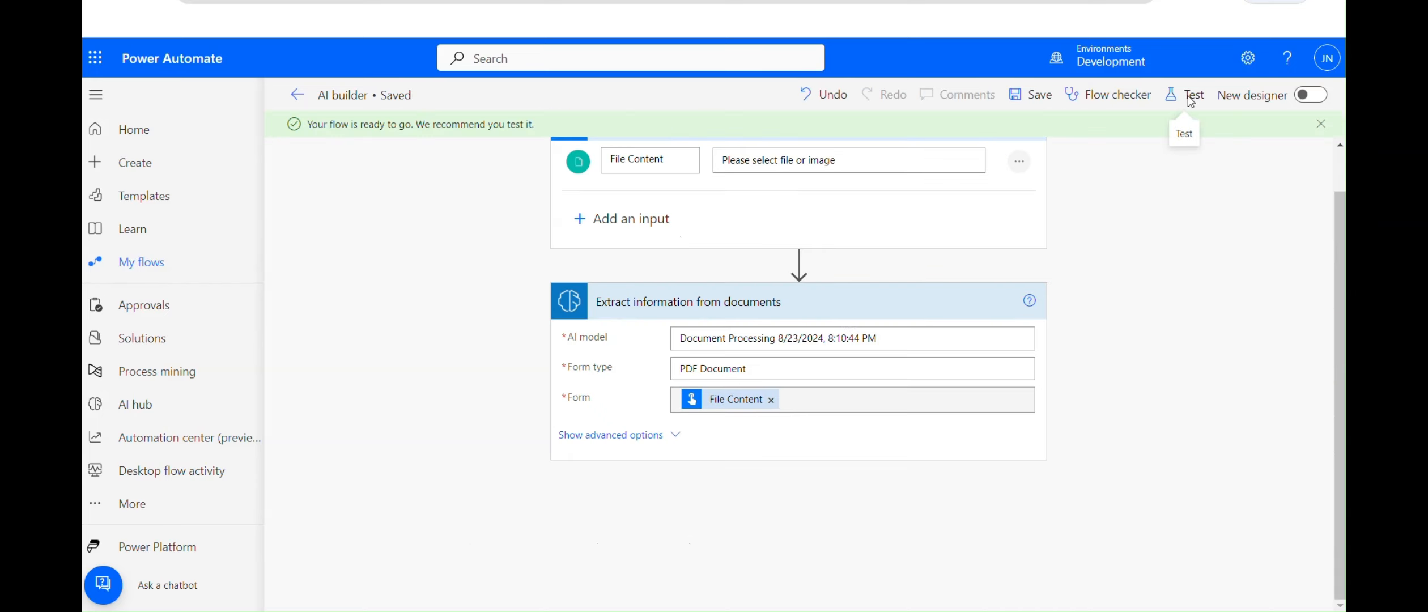
Step: Run a manual test of the flow, importing Adatum 1.pdf as the test file
{"action": "left_click", "coordinate": [1190, 102]}
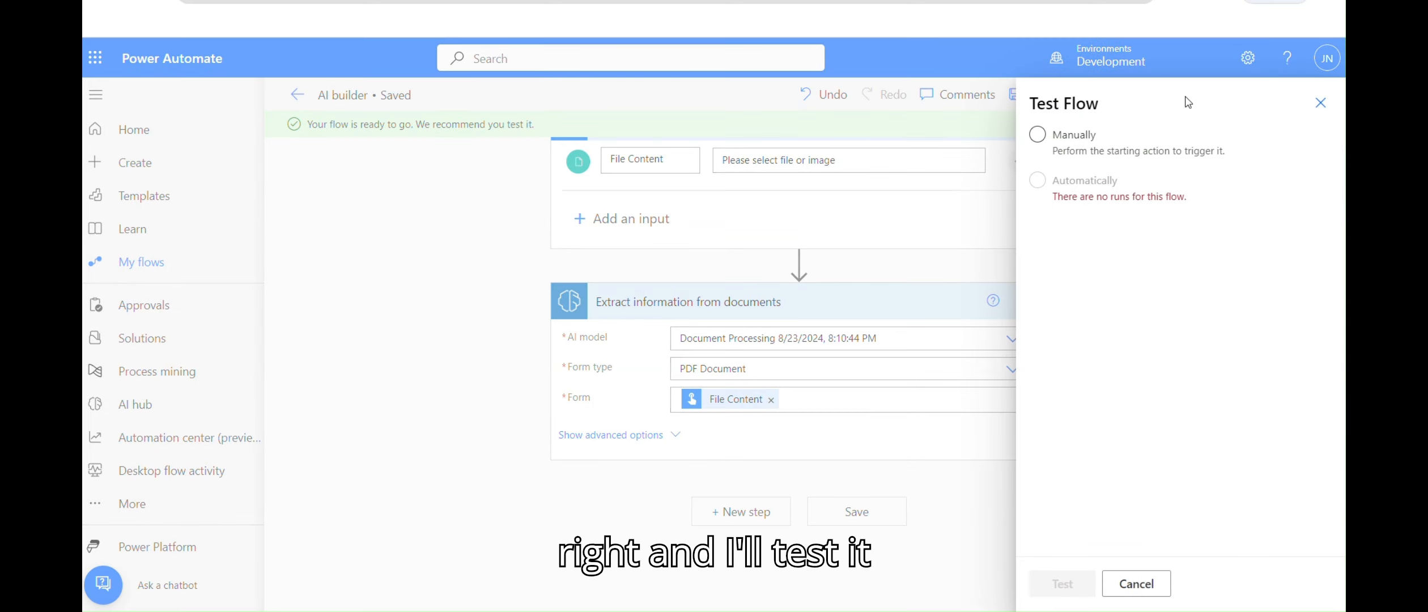
{"action": "left_click", "coordinate": [1087, 136]}
{"action": "left_click", "coordinate": [1061, 584]}
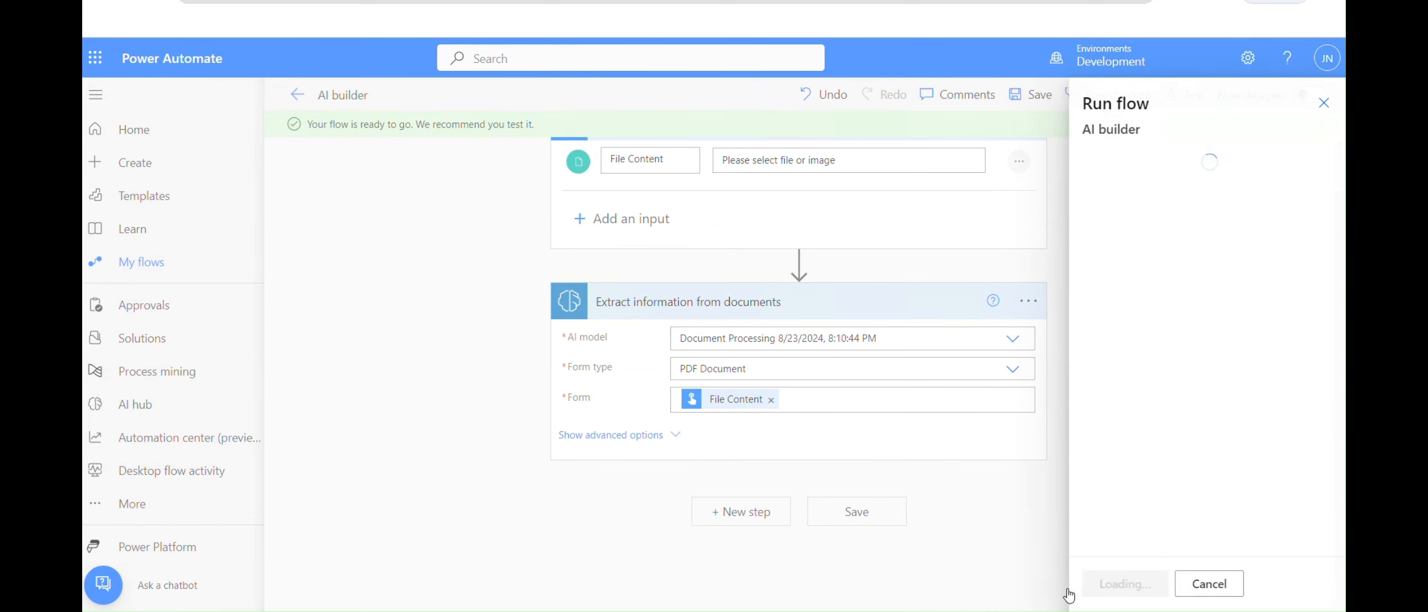
{"action": "left_click", "coordinate": [1307, 213]}
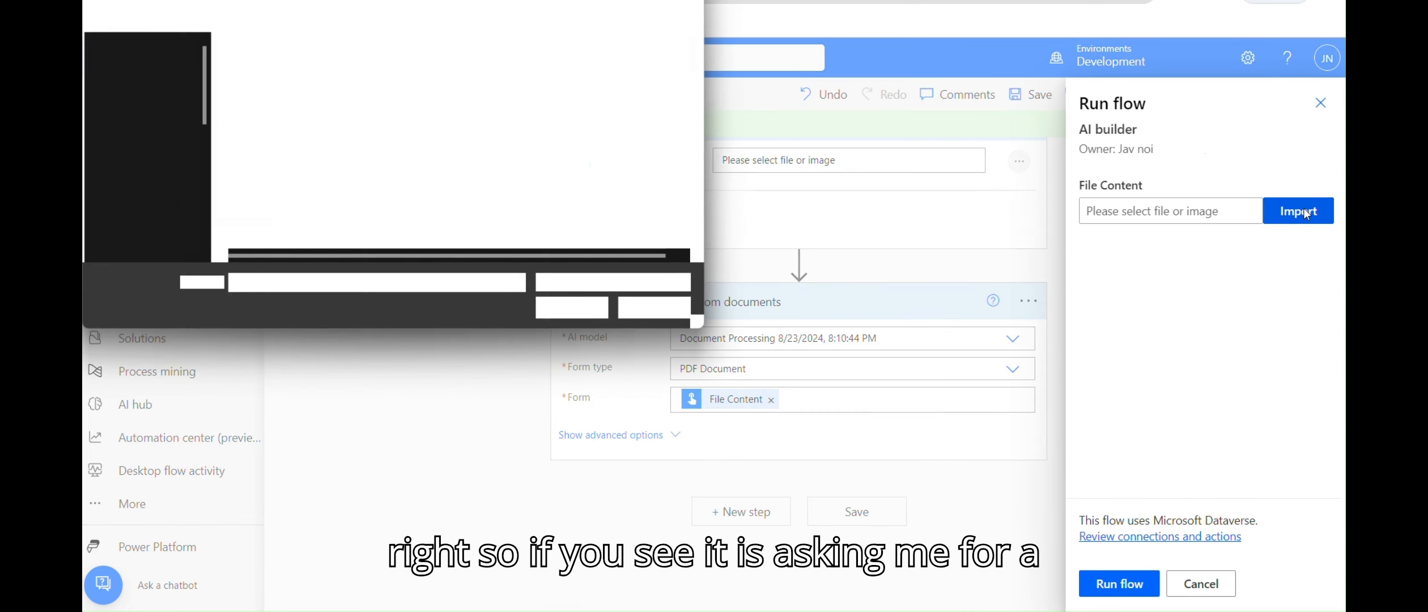
{"action": "left_click", "coordinate": [302, 68]}
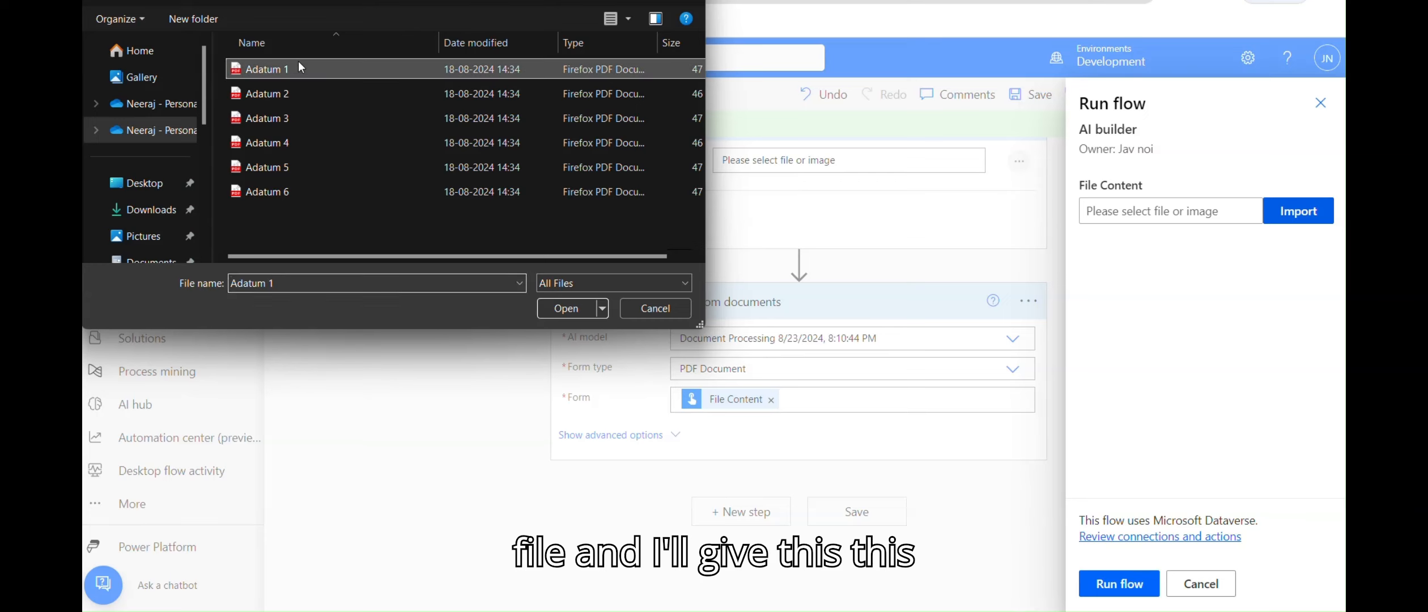
{"action": "left_click", "coordinate": [566, 309]}
{"action": "left_click", "coordinate": [1126, 586]}
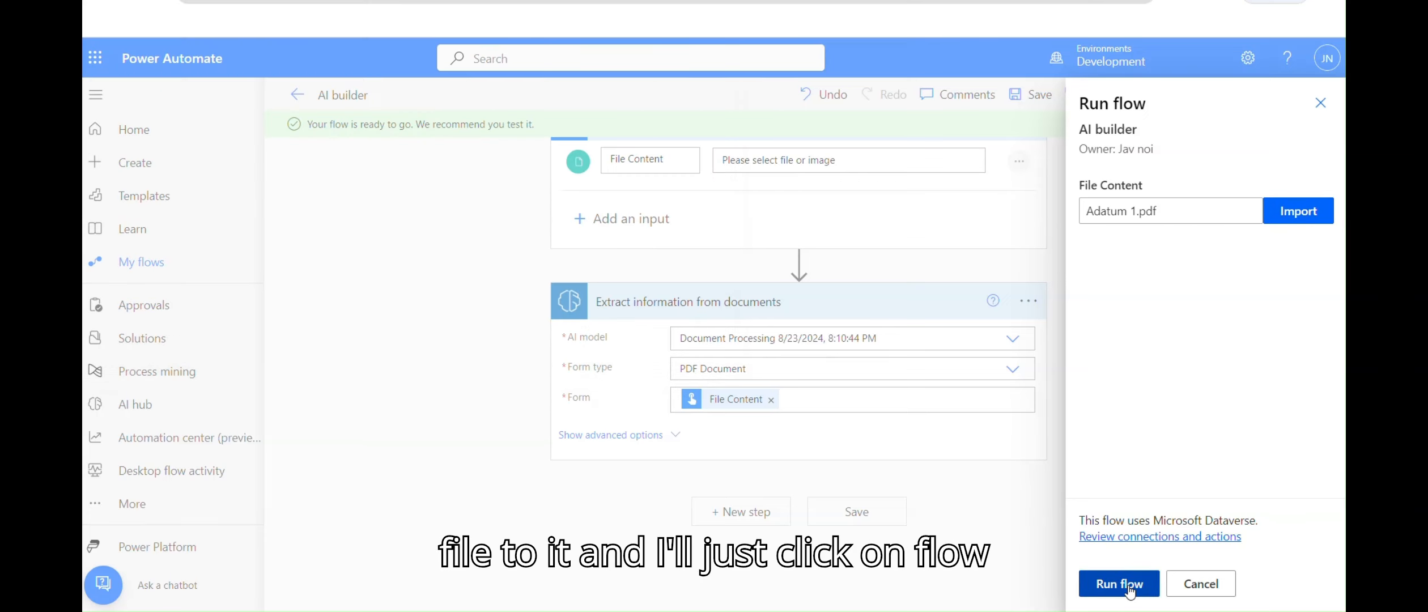
{"action": "left_click", "coordinate": [1112, 584]}
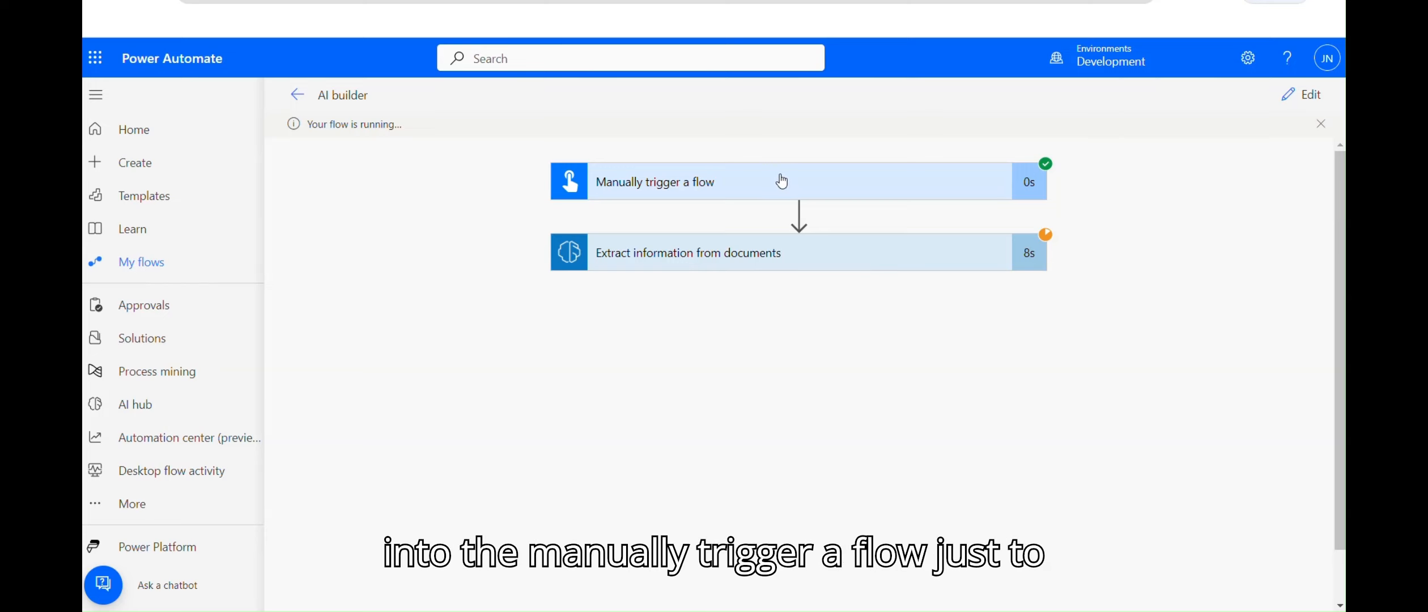
{"action": "left_click", "coordinate": [850, 256]}
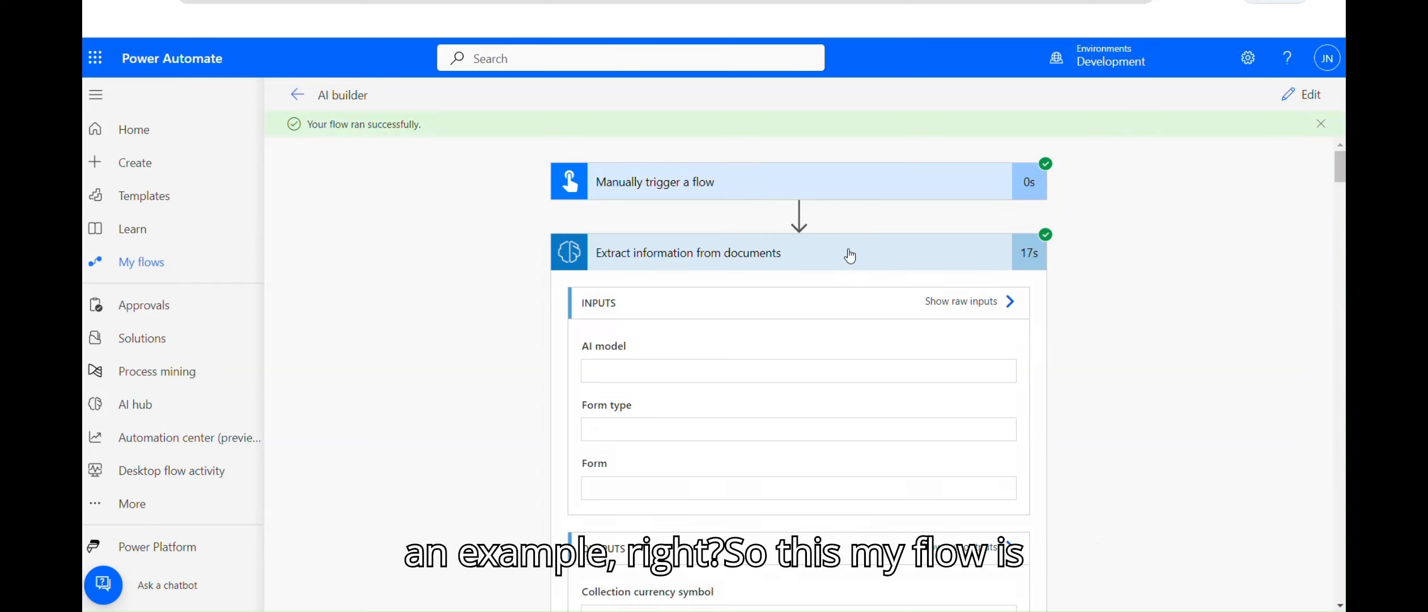
{"action": "scroll", "coordinate": [1343, 192], "scroll_direction": "down", "scroll_amount": 5}
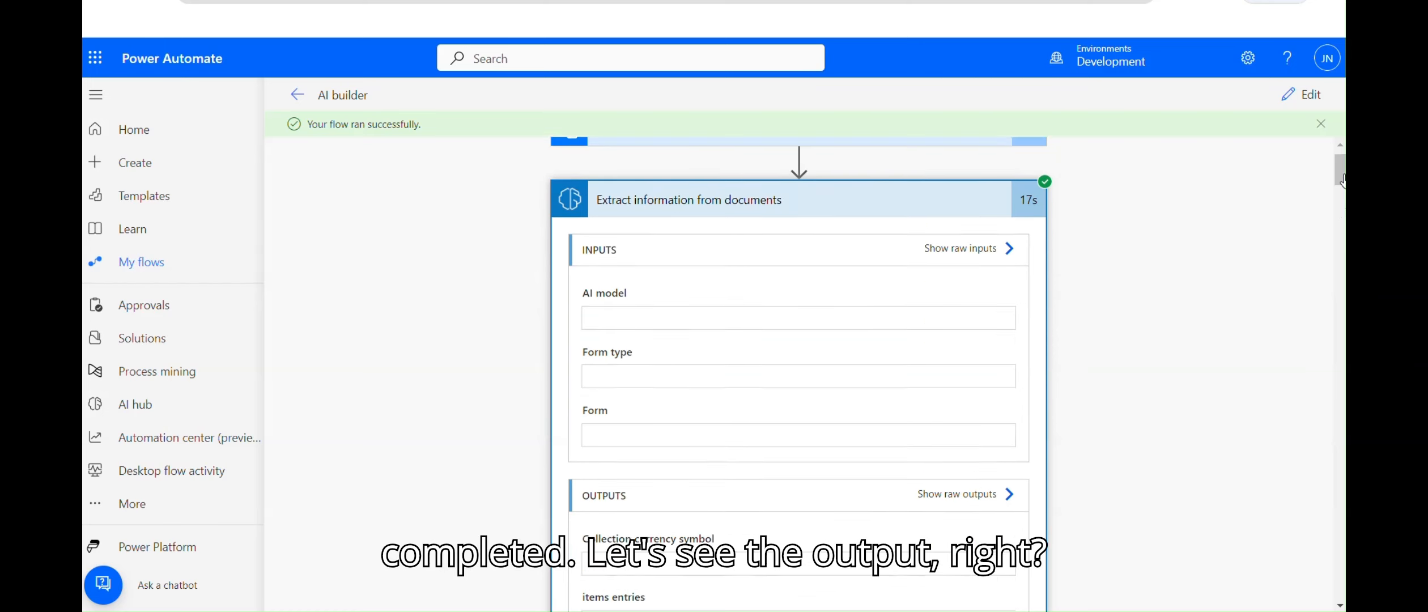
{"action": "left_click", "coordinate": [1340, 605]}
{"action": "left_click", "coordinate": [1340, 607]}
{"action": "left_click", "coordinate": [1340, 607]}
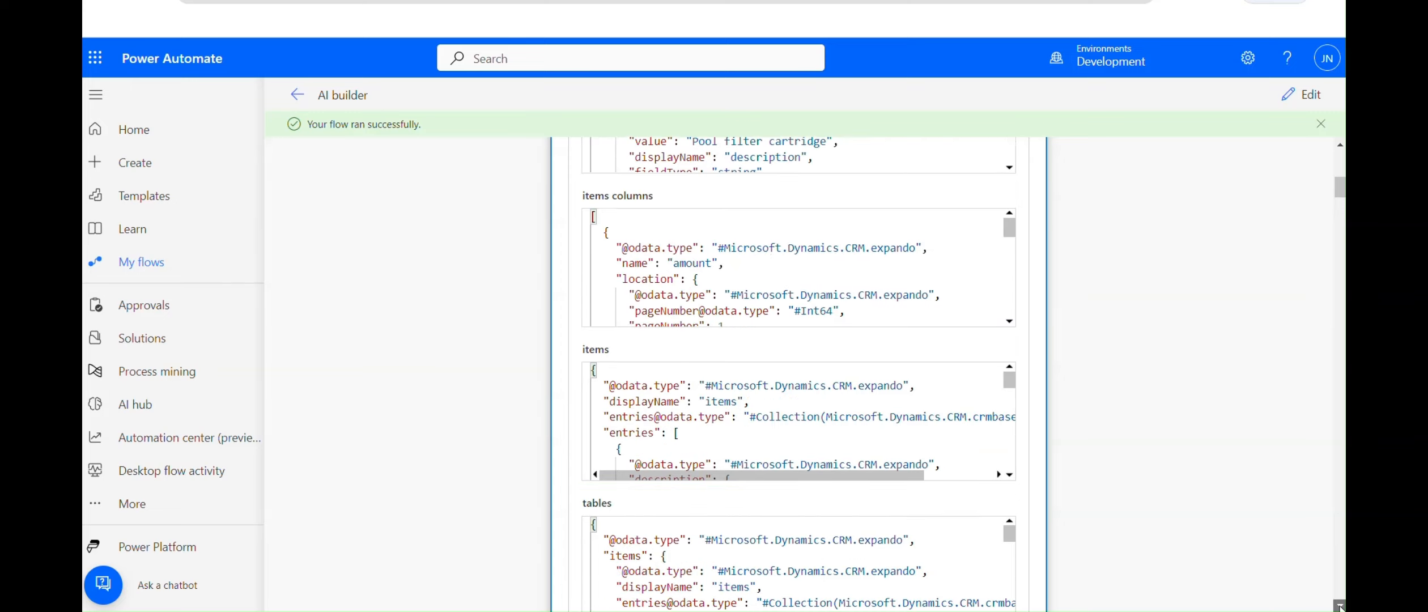
{"action": "left_click", "coordinate": [1340, 607]}
{"action": "left_click", "coordinate": [1340, 608]}
{"action": "left_click", "coordinate": [1340, 607]}
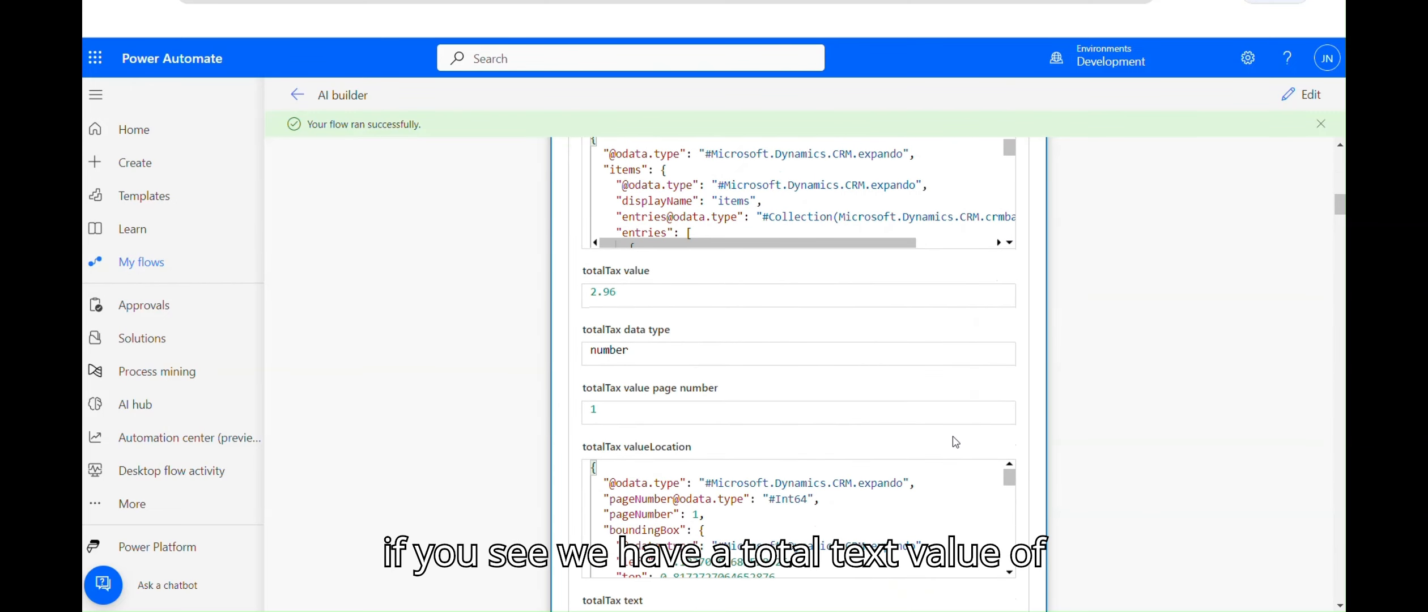
{"action": "left_click_drag", "start_coordinate": [630, 288], "coordinate": [572, 299]}
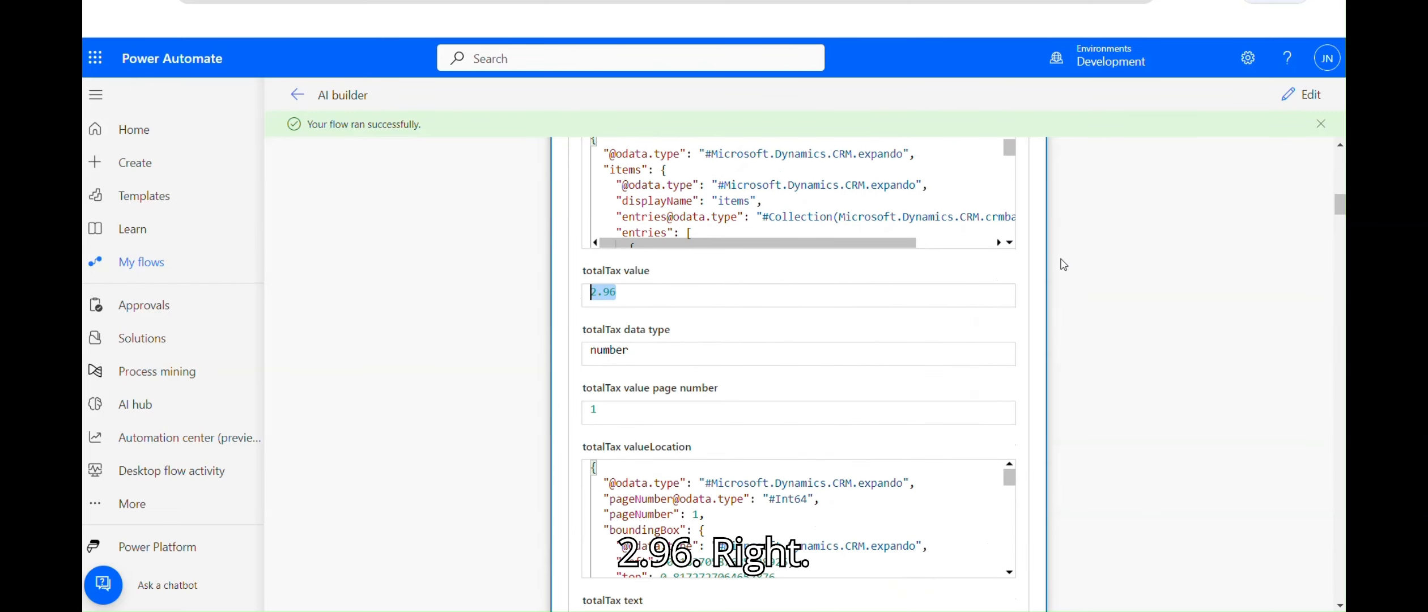
{"action": "left_click", "coordinate": [1340, 145]}
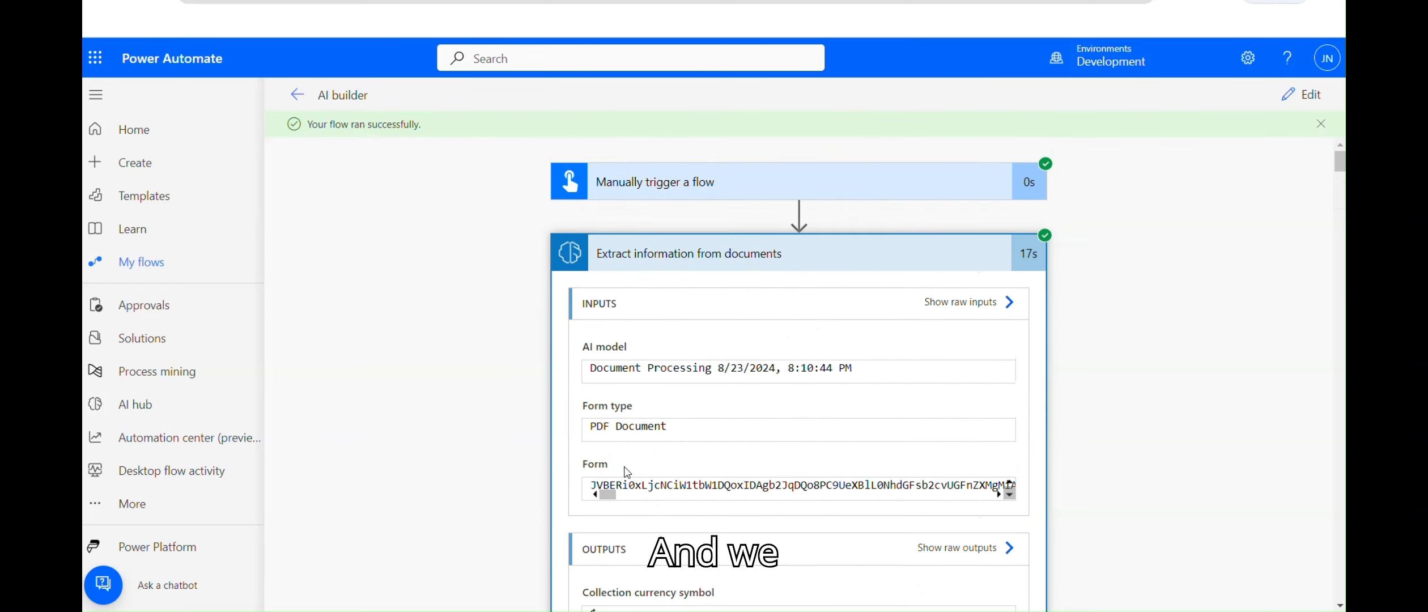
{"action": "left_click", "coordinate": [960, 304]}
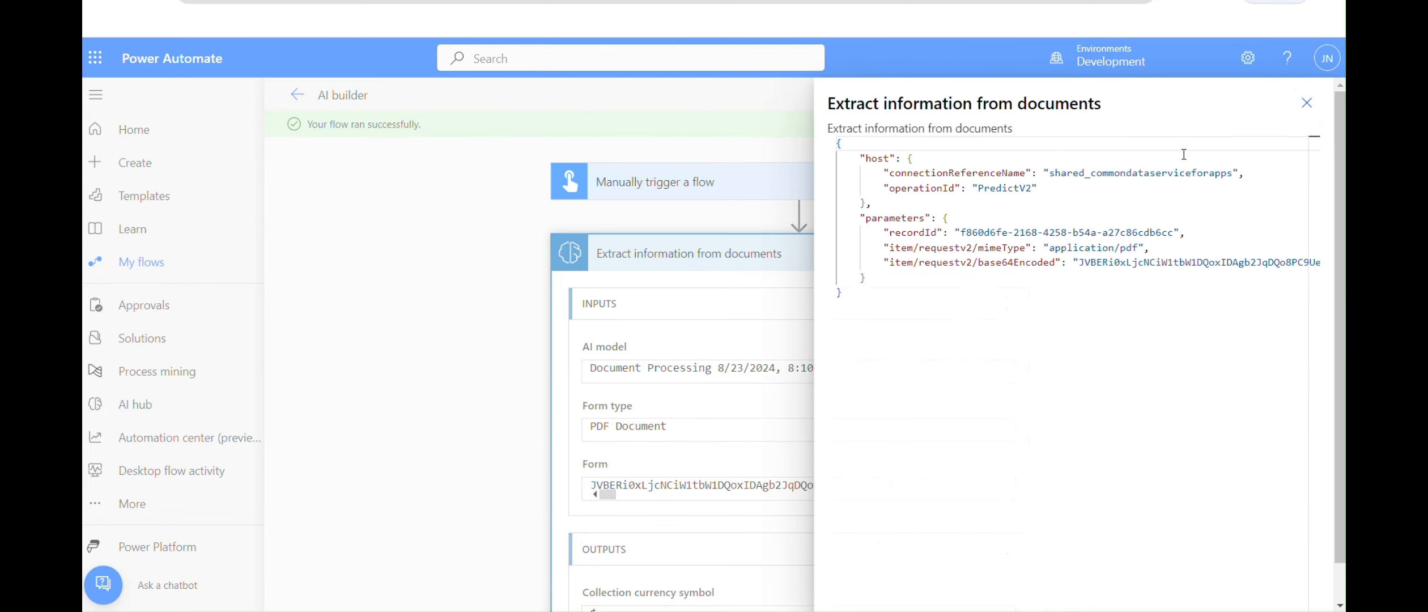
{"action": "left_click", "coordinate": [1306, 103]}
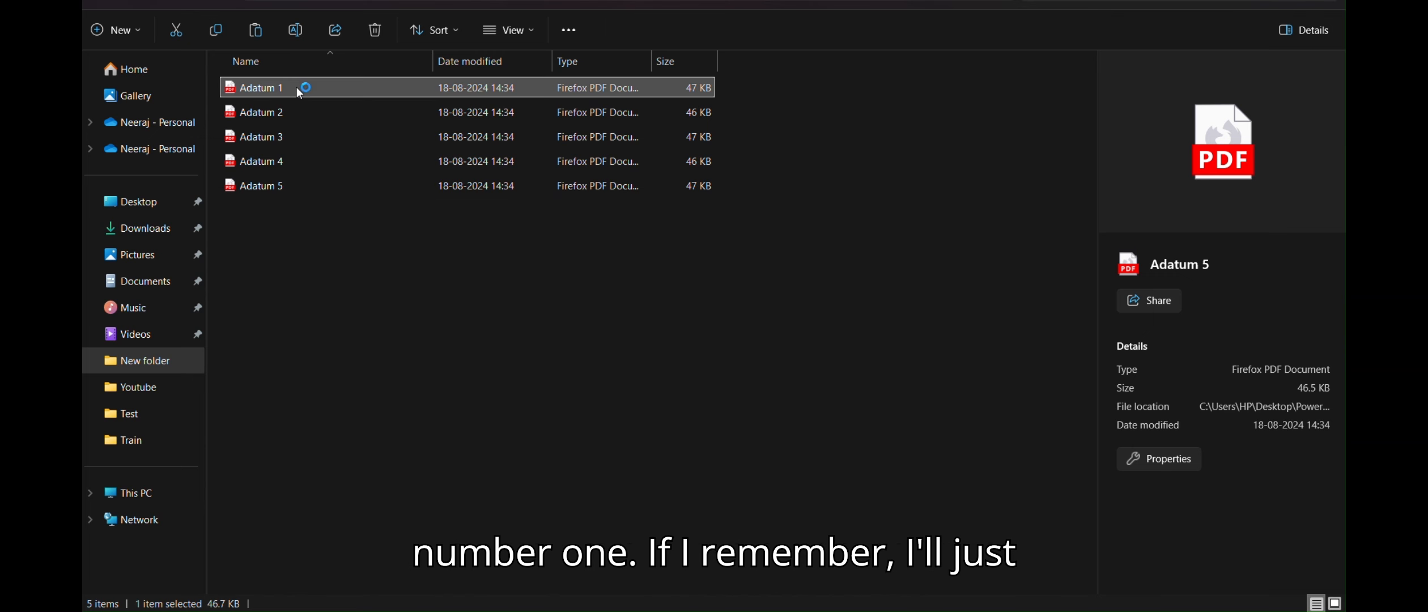
Step: Open Adatum 1.pdf and compare subtotal 147.29, tax 2.96 and invoice 1726 with the run output
{"action": "double_click", "coordinate": [299, 87]}
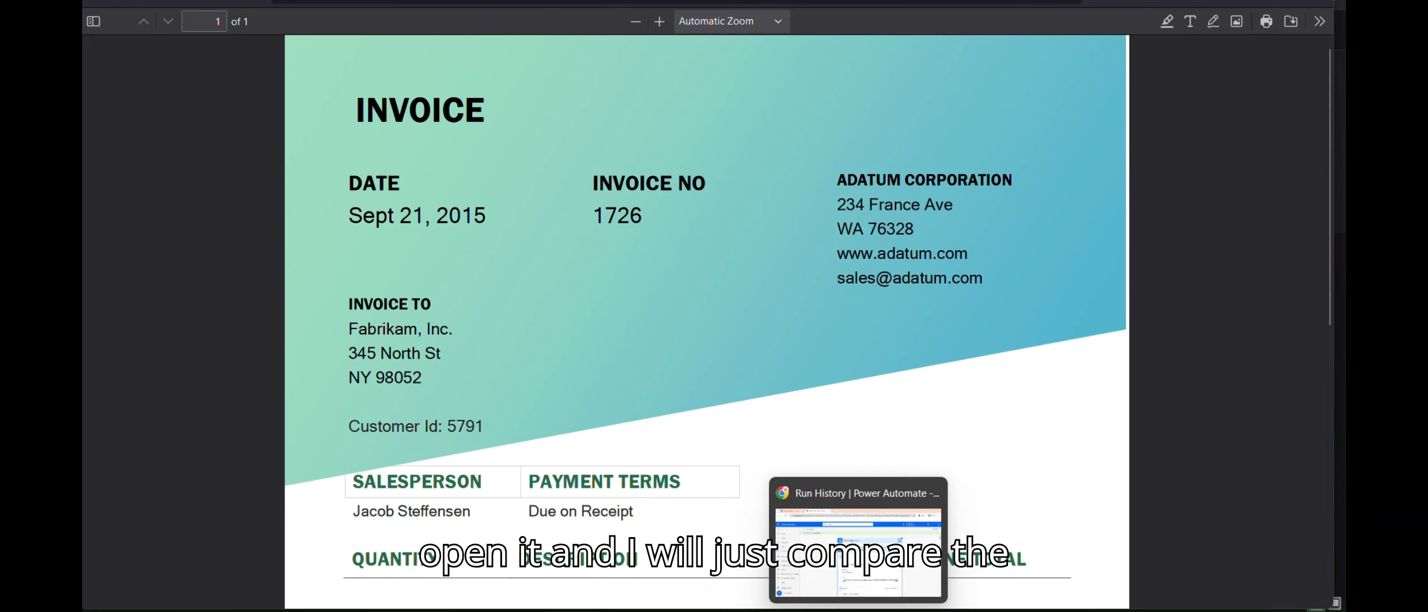
{"action": "left_click", "coordinate": [858, 611]}
{"action": "left_click_drag", "start_coordinate": [1336, 163], "coordinate": [1341, 262]}
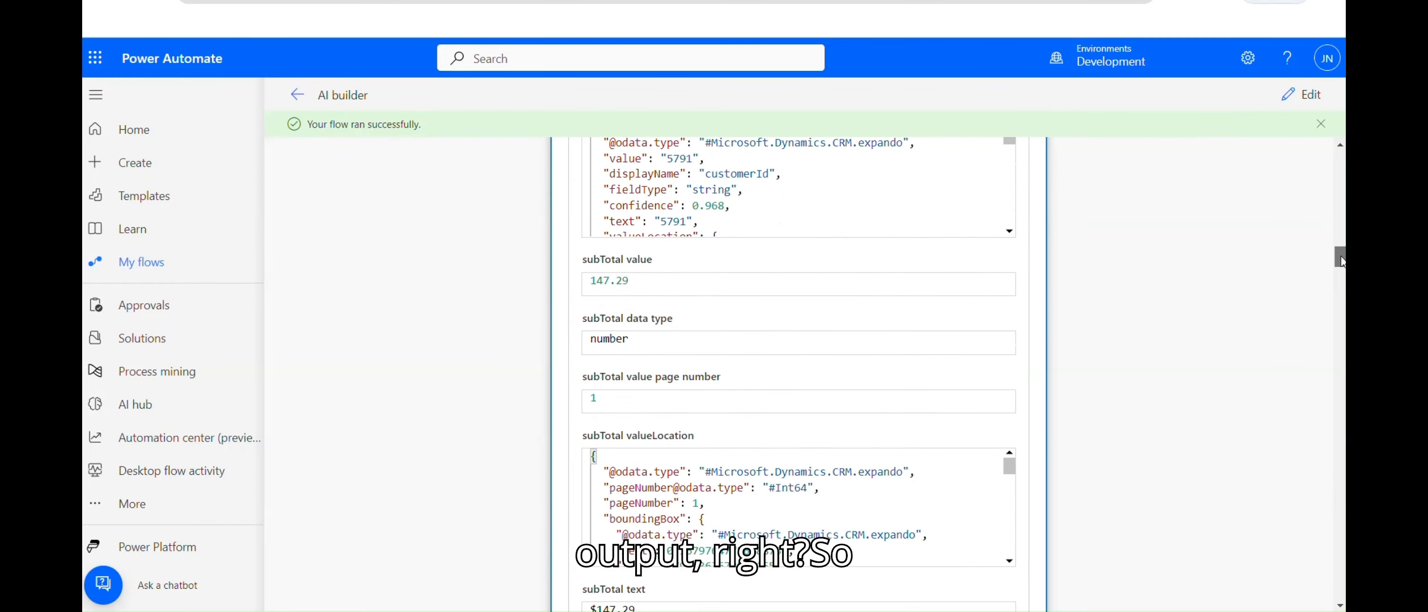
{"action": "key", "text": "alt+Tab"}
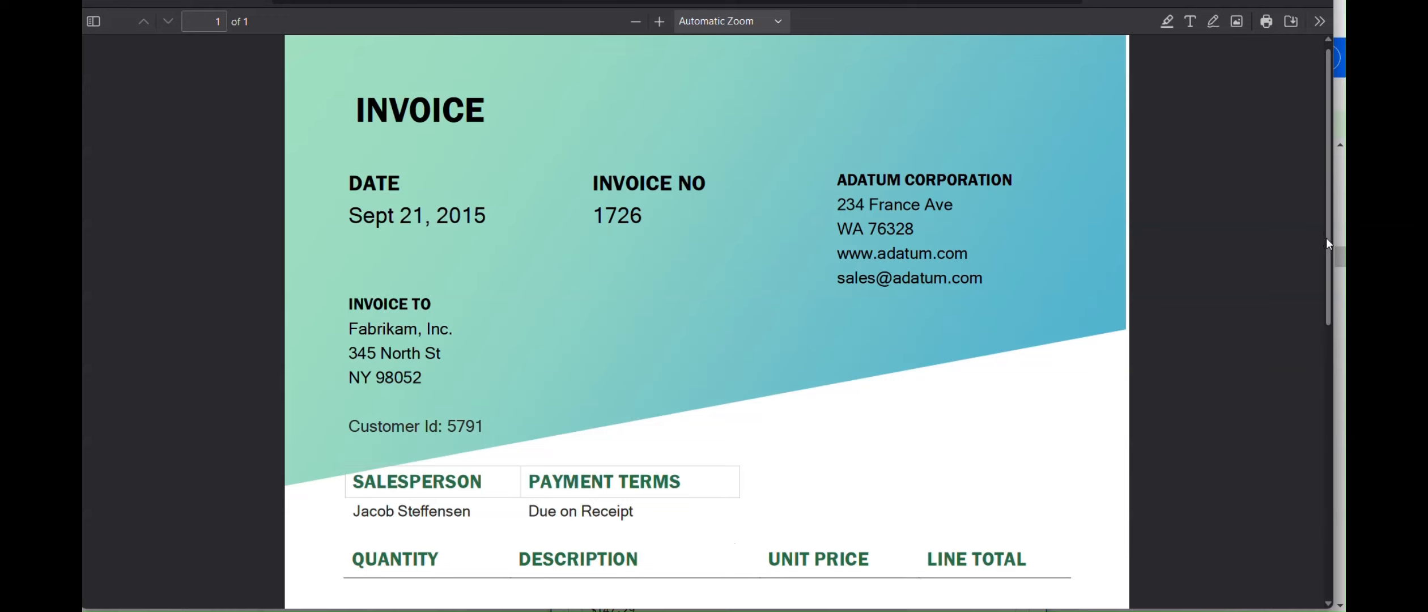
{"action": "left_click_drag", "start_coordinate": [1329, 237], "coordinate": [1329, 512]}
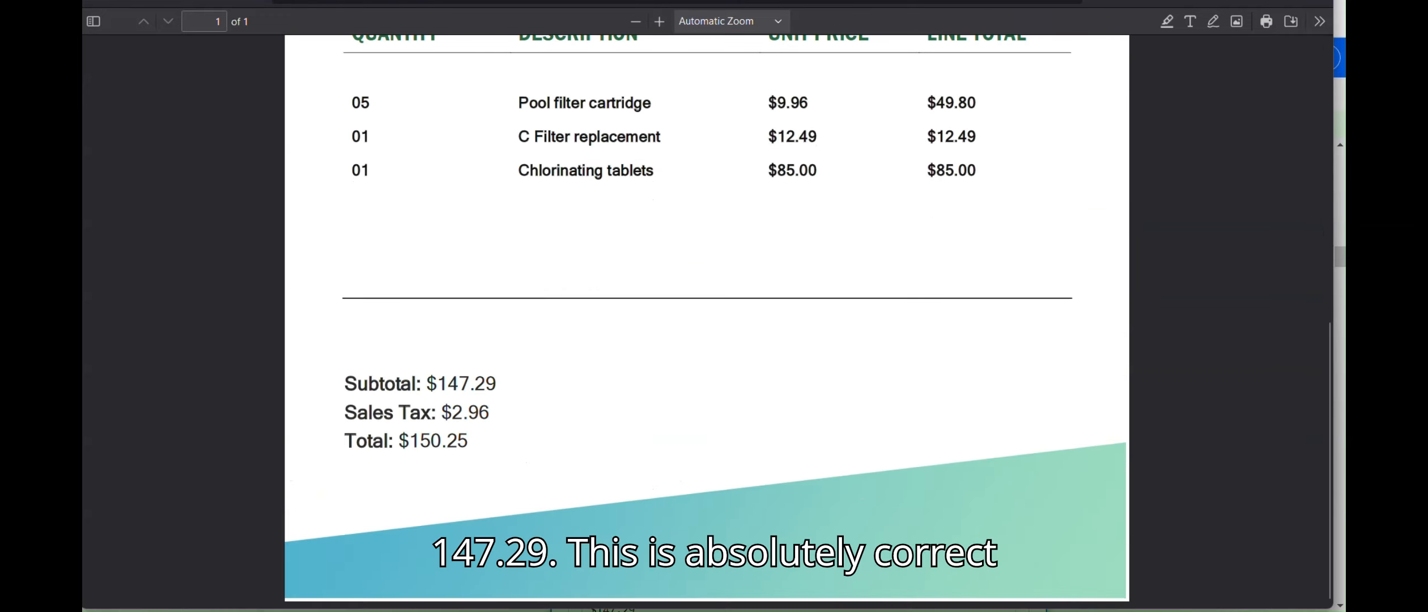
{"action": "key", "text": "alt+Tab"}
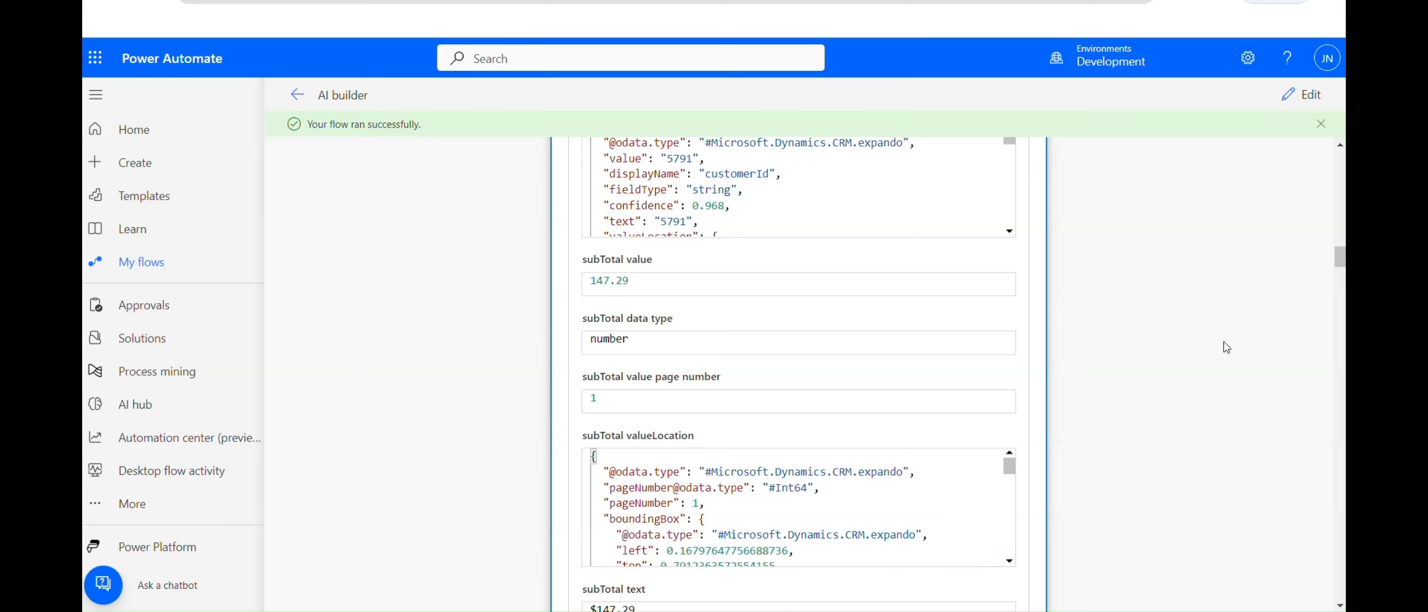
{"action": "left_click_drag", "start_coordinate": [1340, 259], "coordinate": [1277, 288]}
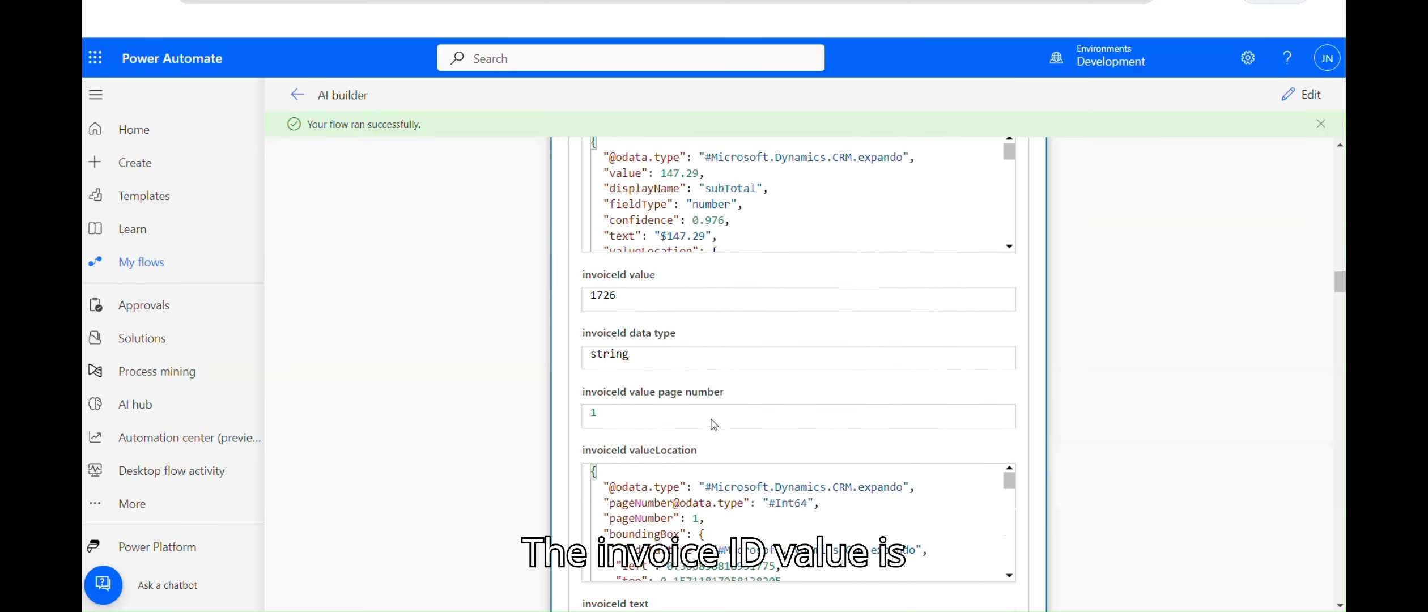
{"action": "key", "text": "alt+Tab"}
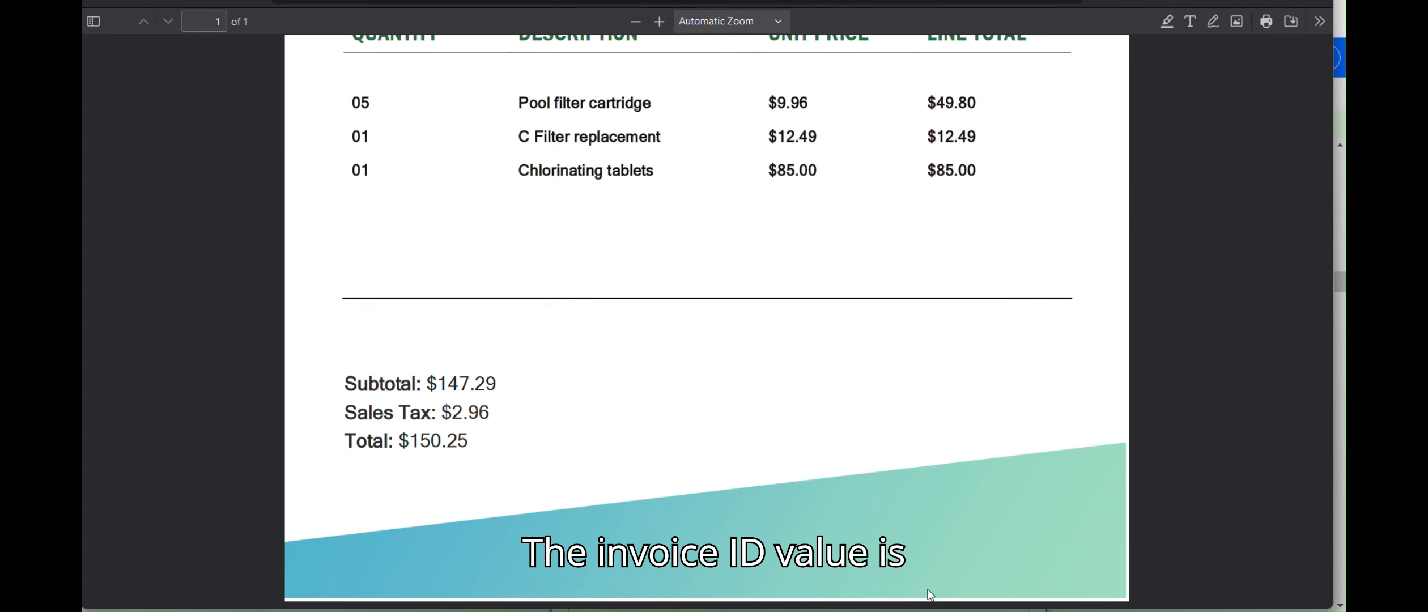
{"action": "left_click", "coordinate": [1328, 101]}
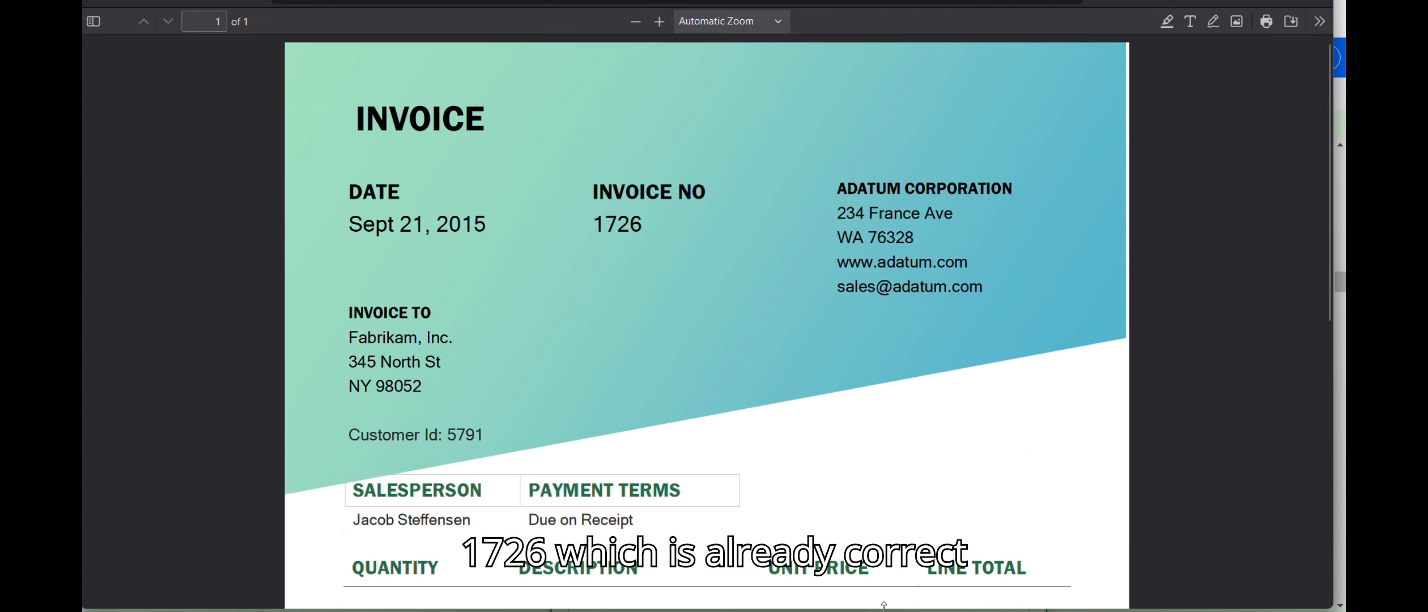
{"action": "key", "text": "alt+Tab"}
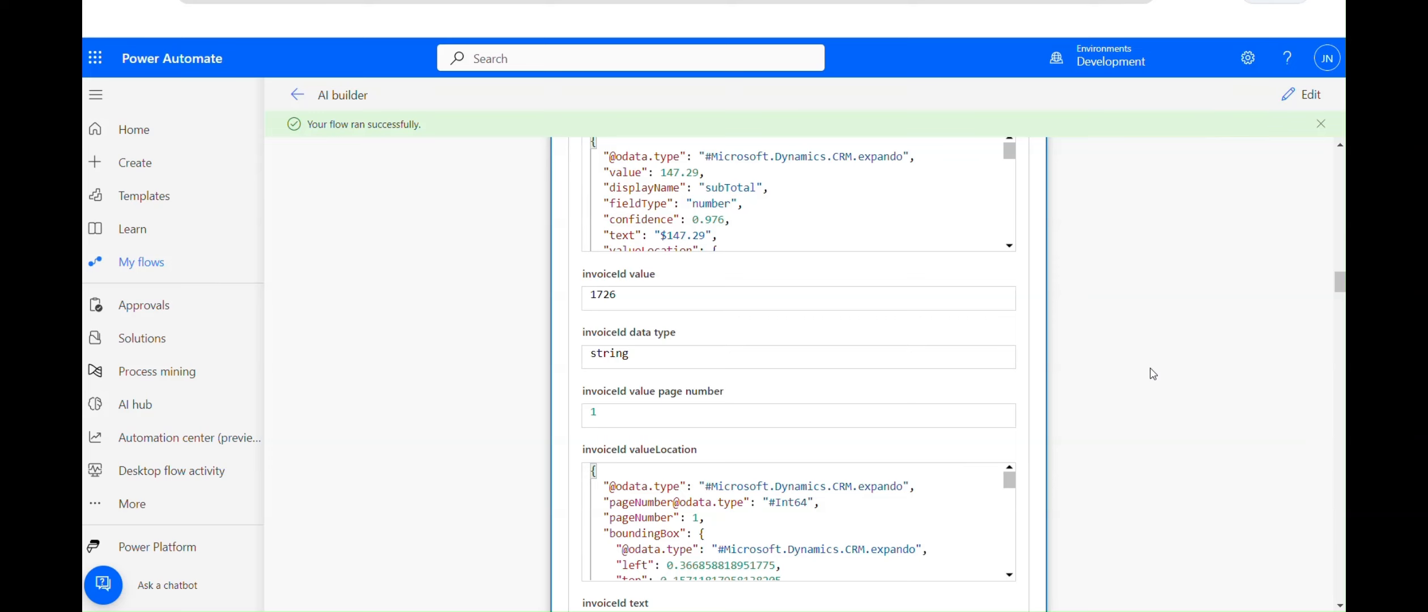
Step: Scroll through the run's extracted fields, highlighting the Invoice Number value
{"action": "scroll", "coordinate": [1153, 374], "scroll_direction": "down", "scroll_amount": 5}
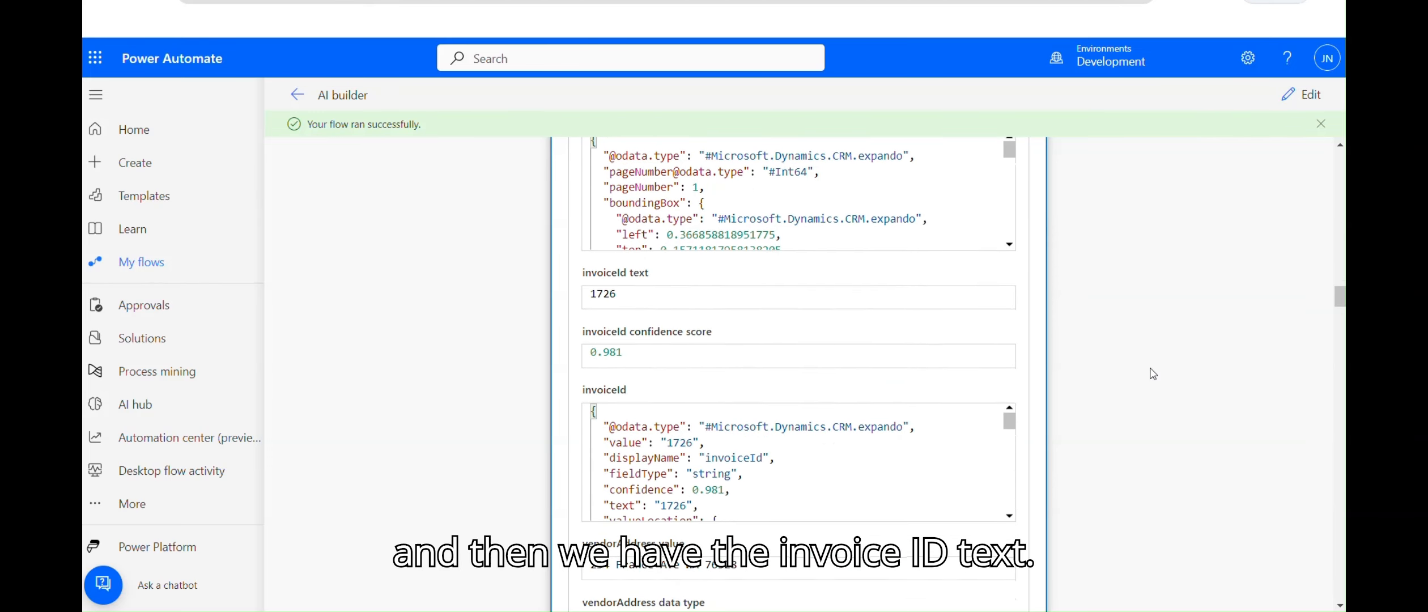
{"action": "scroll", "coordinate": [1152, 374], "scroll_direction": "down", "scroll_amount": 1}
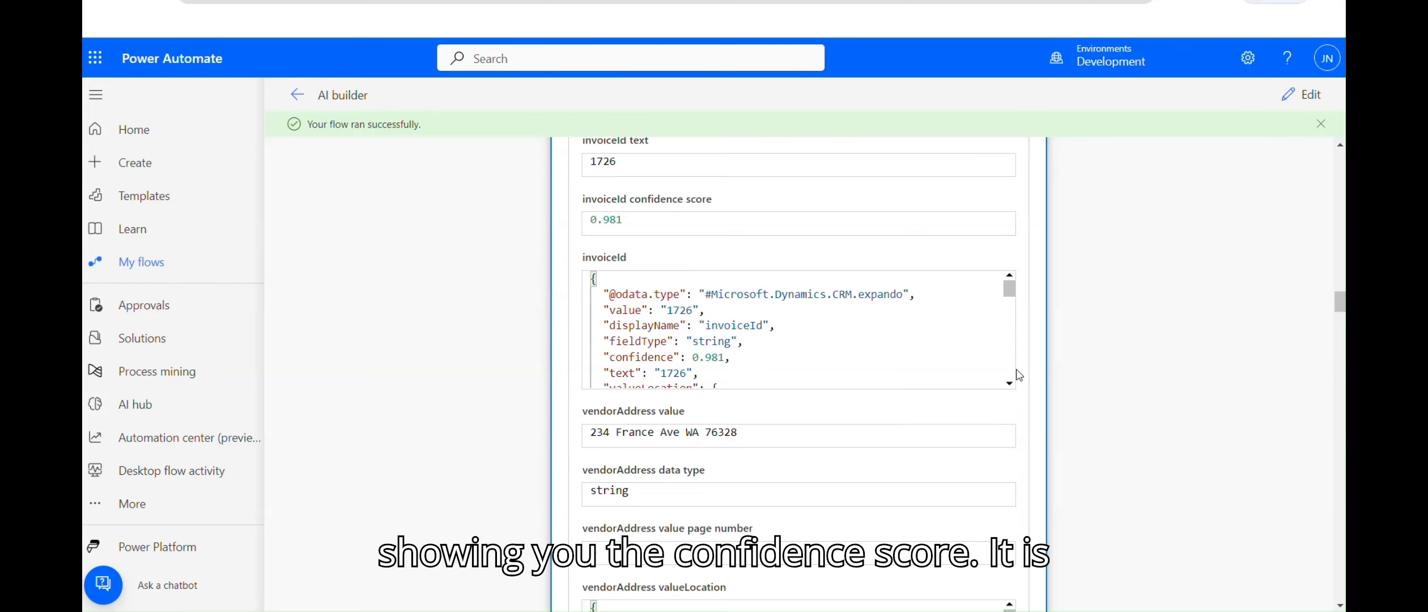
{"action": "scroll", "coordinate": [1018, 376], "scroll_direction": "down", "scroll_amount": 7}
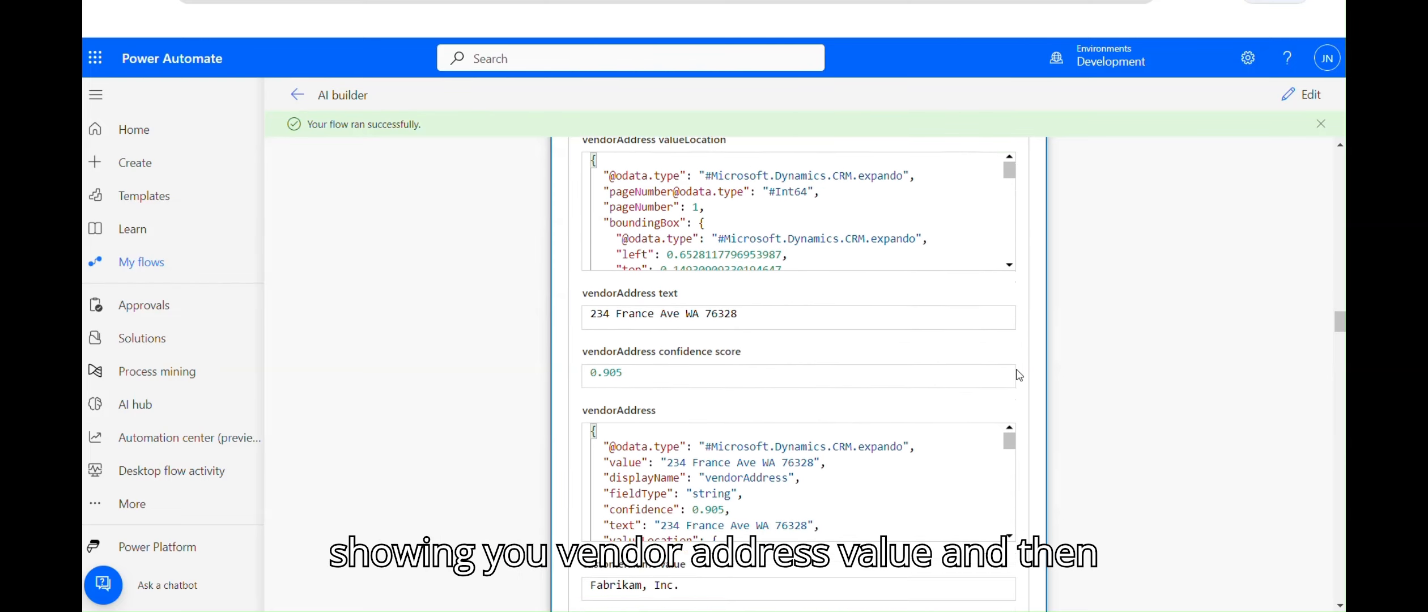
{"action": "scroll", "coordinate": [1018, 375], "scroll_direction": "down", "scroll_amount": 7}
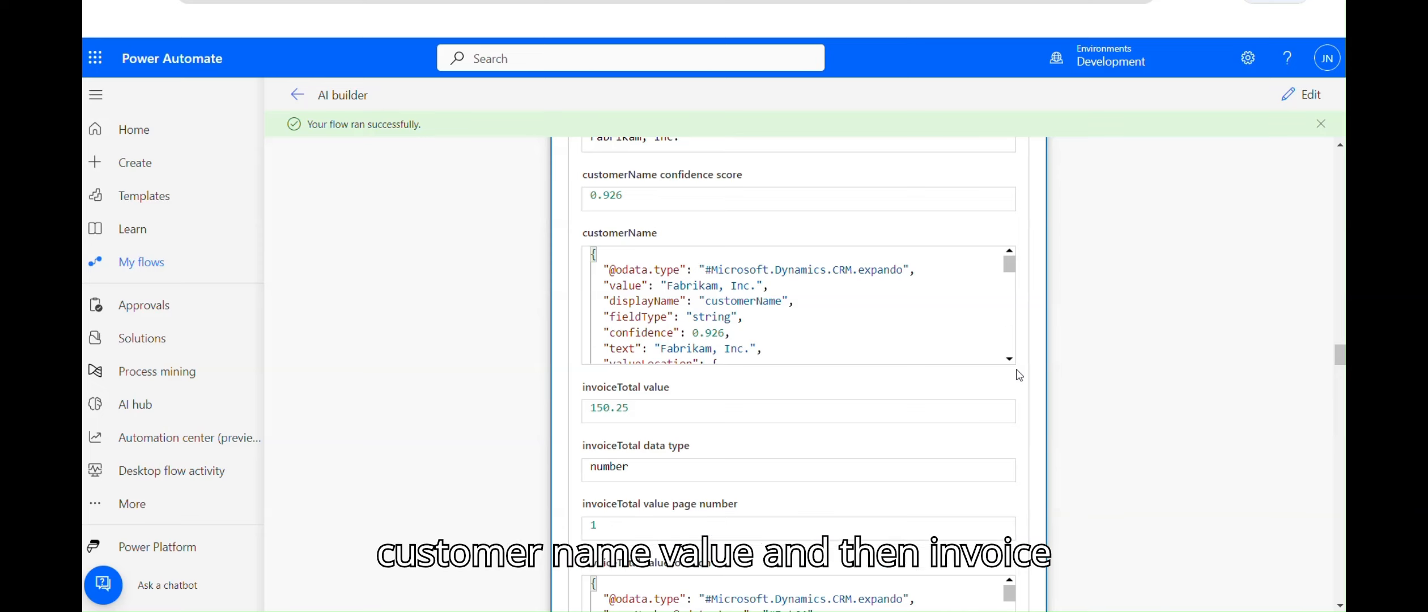
{"action": "scroll", "coordinate": [1018, 375], "scroll_direction": "down", "scroll_amount": 3}
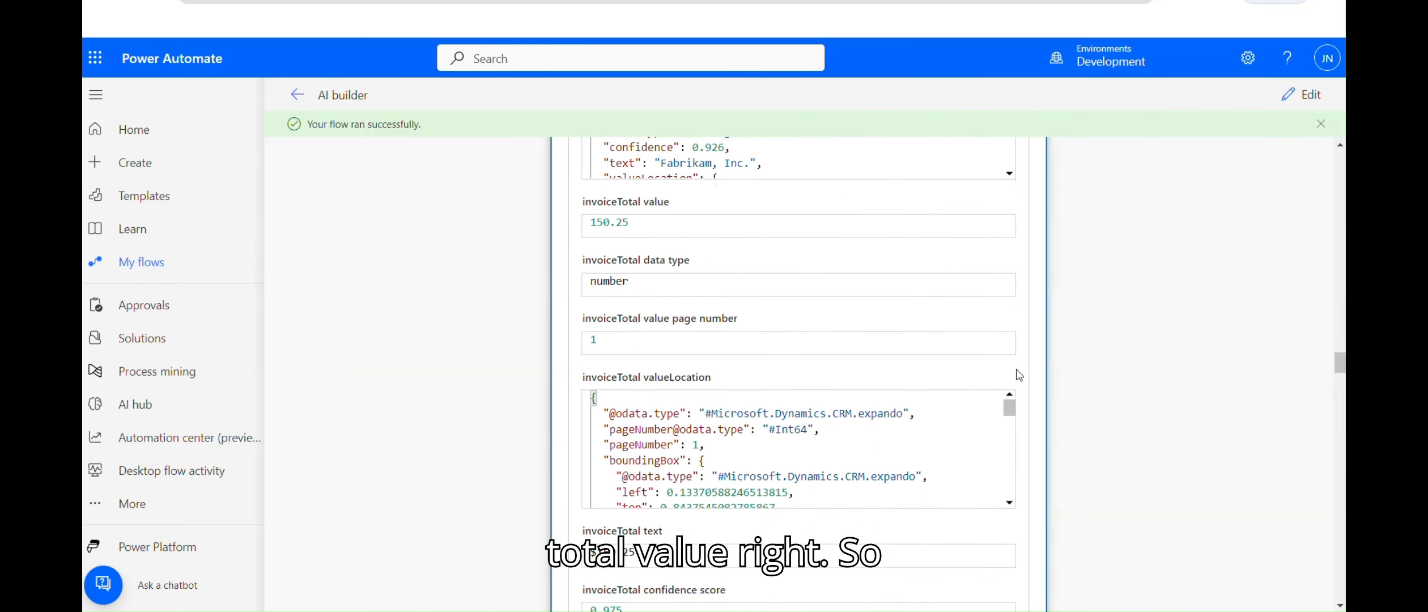
{"action": "scroll", "coordinate": [1018, 376], "scroll_direction": "down", "scroll_amount": 10}
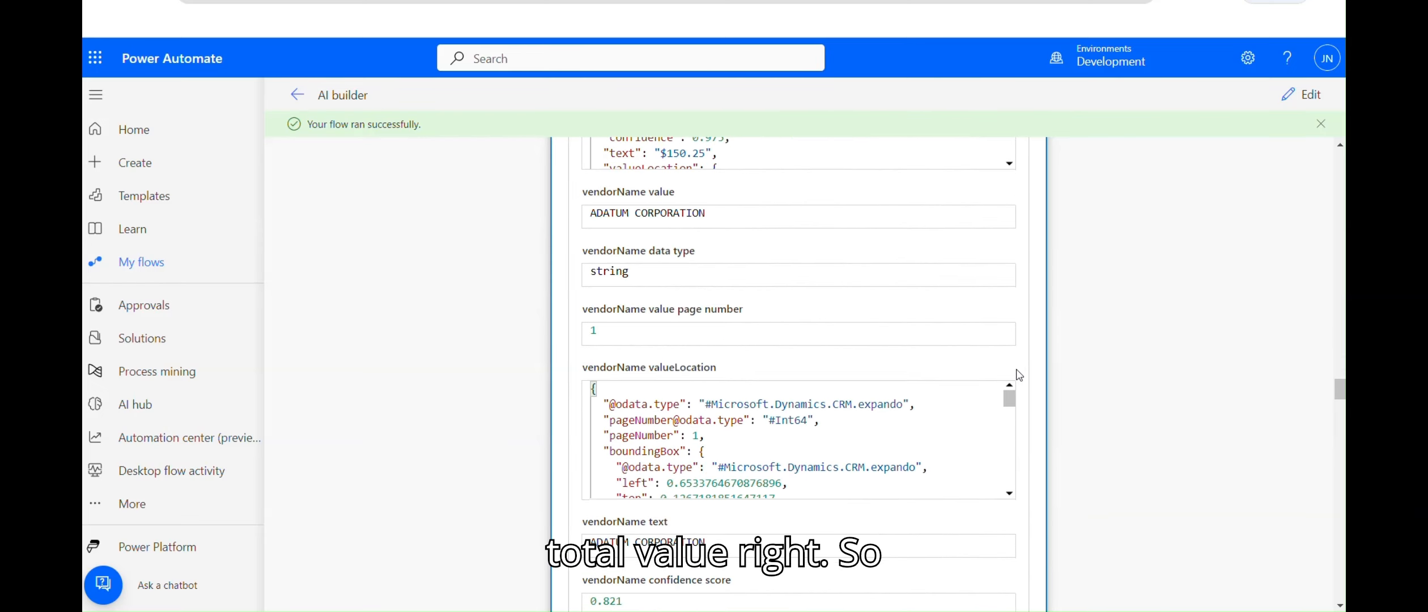
{"action": "scroll", "coordinate": [1018, 375], "scroll_direction": "down", "scroll_amount": 11}
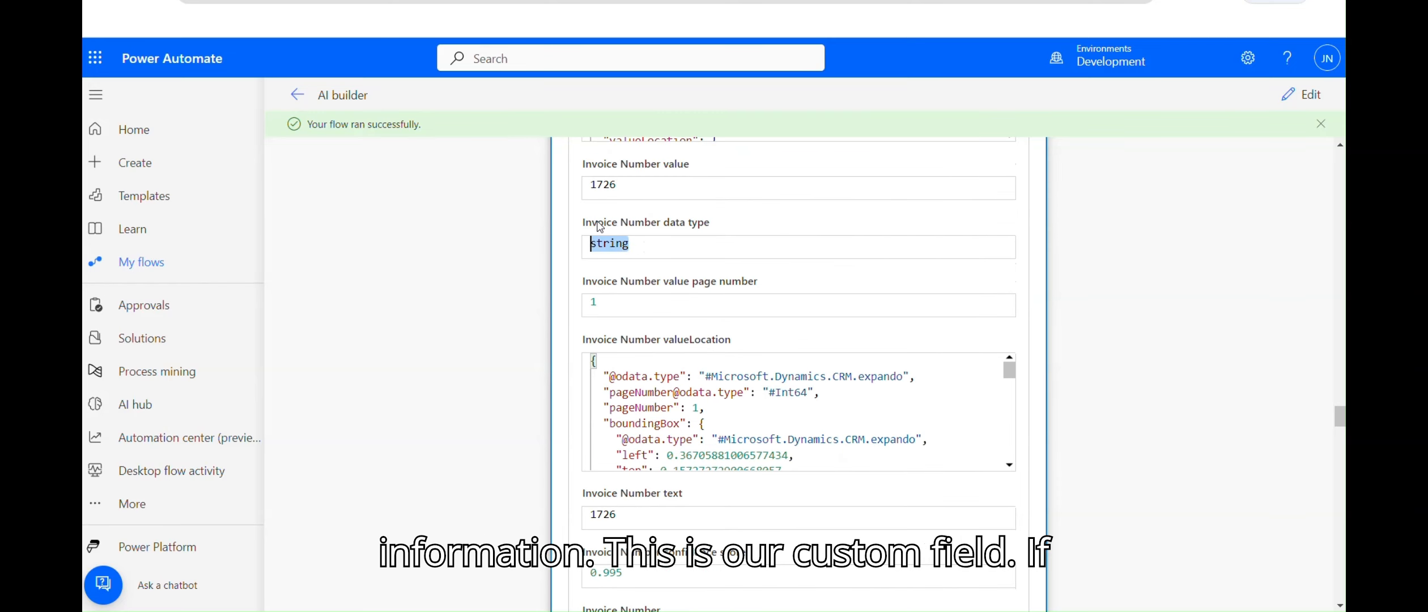
{"action": "left_click_drag", "start_coordinate": [604, 187], "coordinate": [659, 162]}
{"action": "left_click", "coordinate": [1194, 432]}
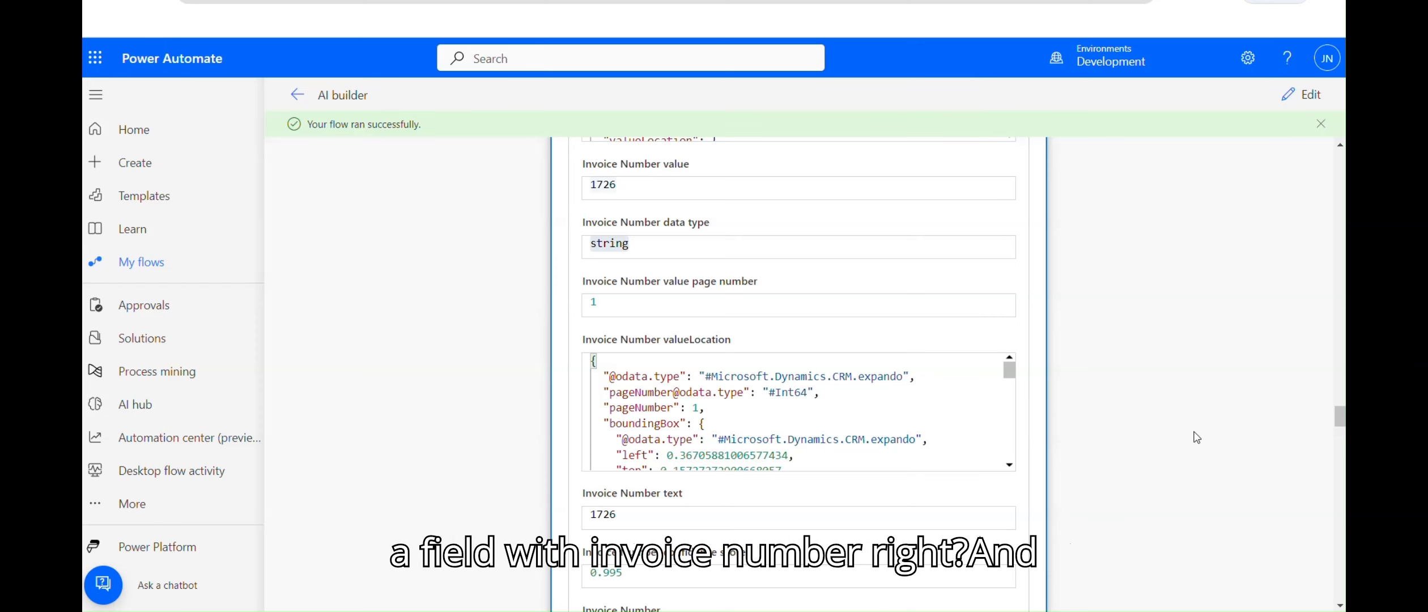
Step: Show the raw JSON outputs of the Extract information from documents step
{"action": "scroll", "coordinate": [1196, 437], "scroll_direction": "down", "scroll_amount": 12}
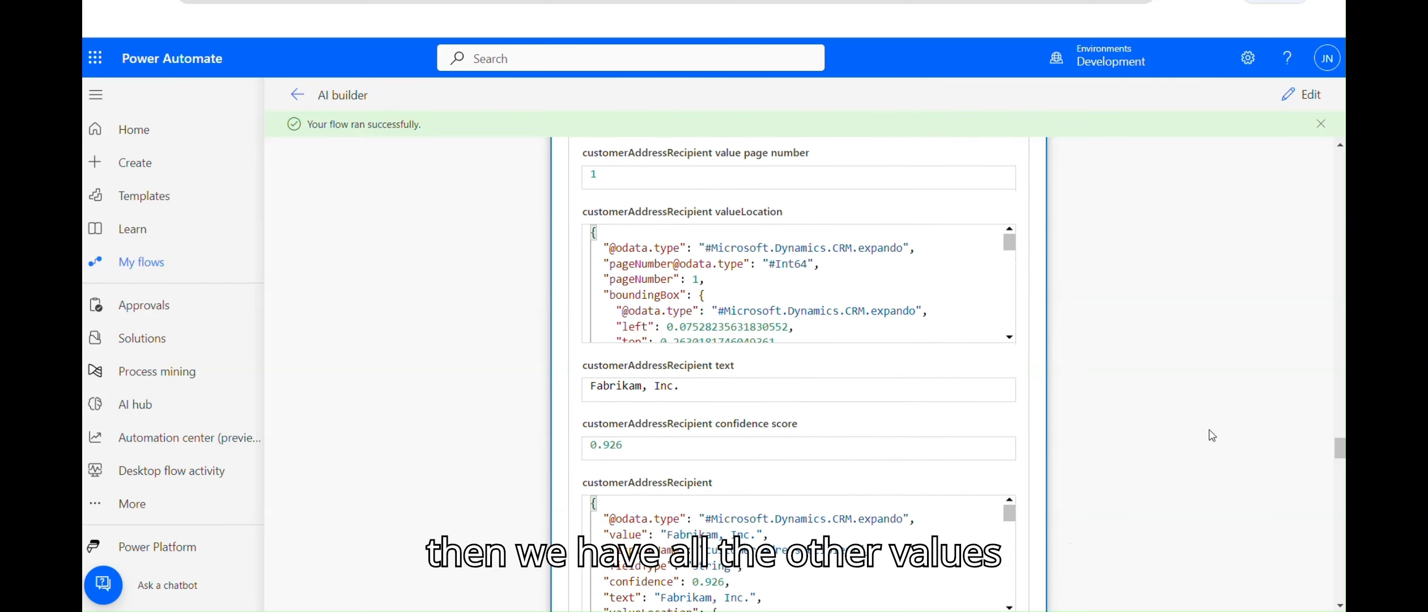
{"action": "left_click_drag", "start_coordinate": [1340, 447], "coordinate": [1332, 164]}
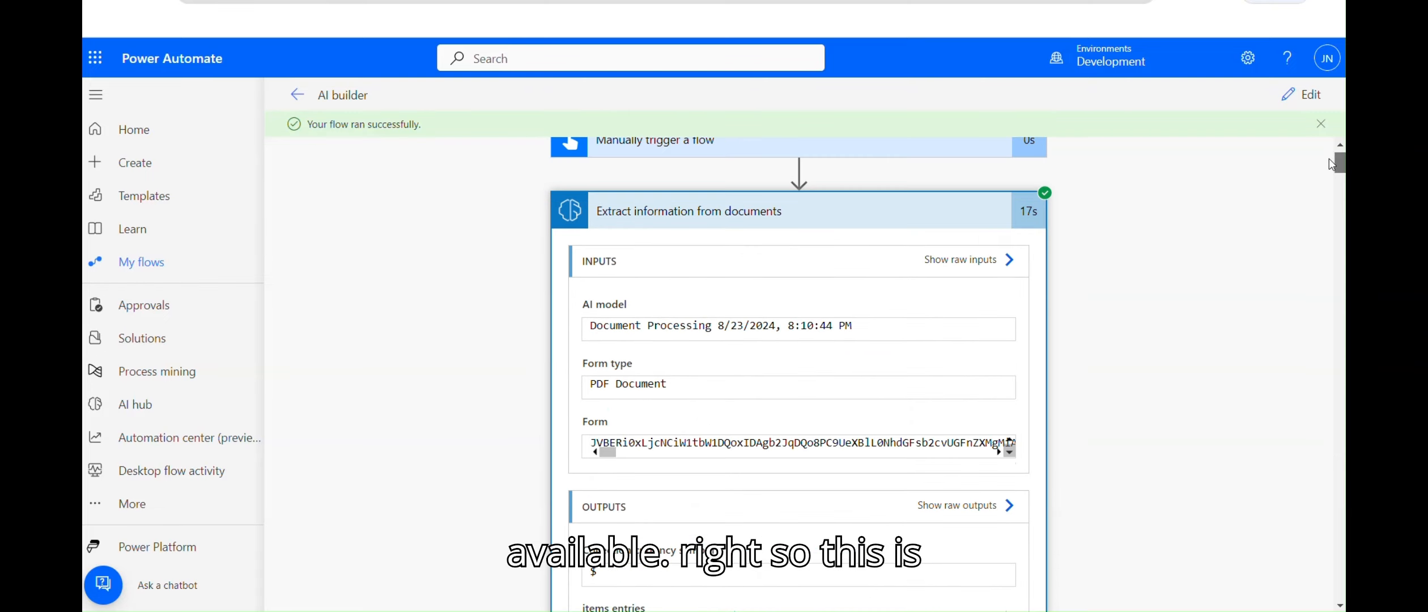
{"action": "scroll", "coordinate": [1154, 400], "scroll_direction": "down", "scroll_amount": 6}
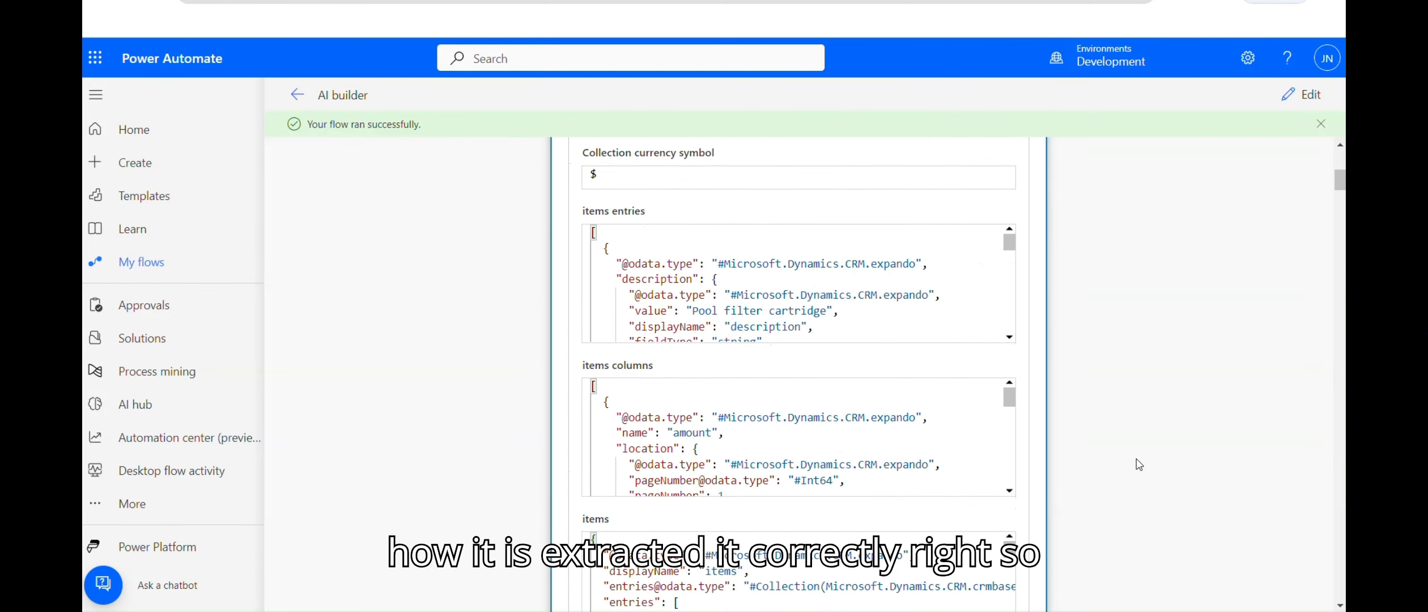
{"action": "scroll", "coordinate": [1139, 464], "scroll_direction": "up", "scroll_amount": 1}
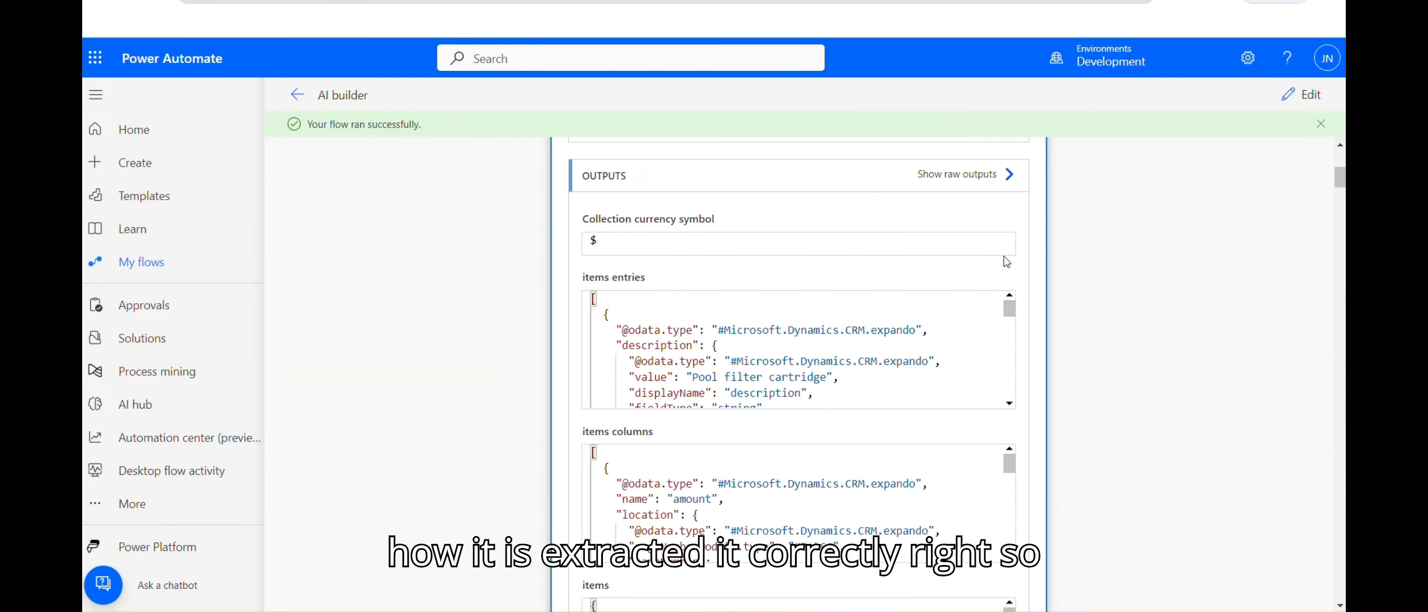
{"action": "left_click", "coordinate": [962, 177]}
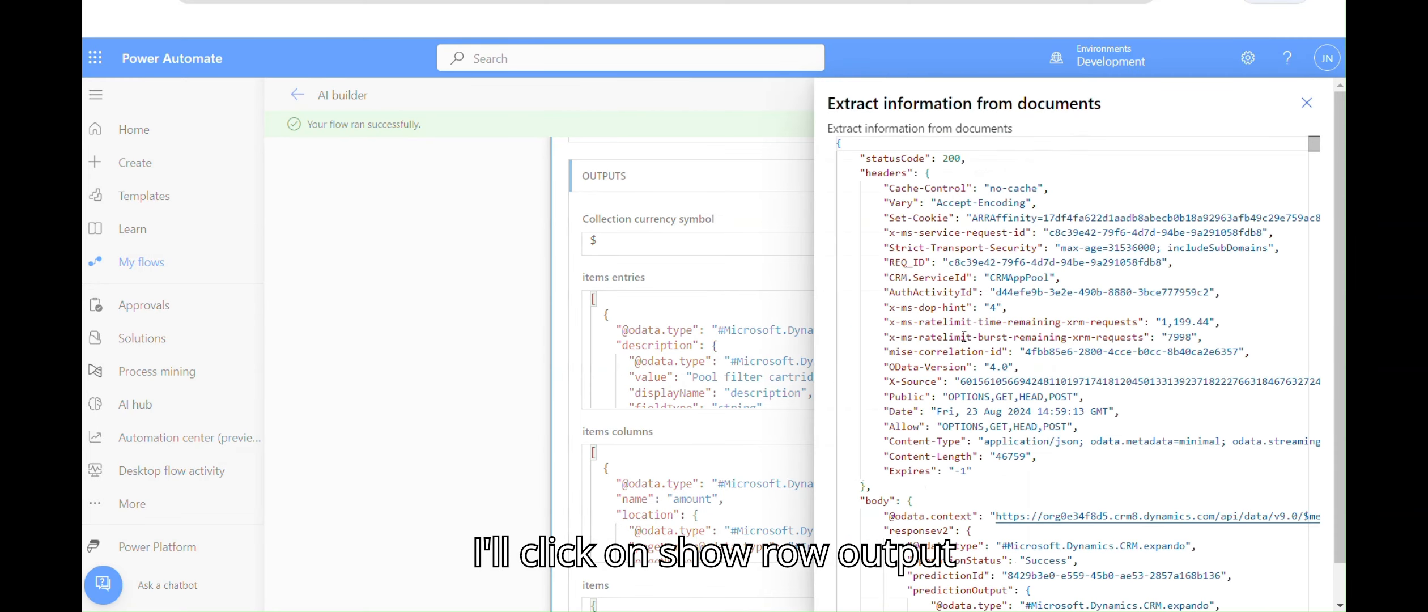
Step: Scroll down through the raw extraction JSON output
{"action": "left_click", "coordinate": [965, 371]}
{"action": "key", "text": "Down"}
{"action": "key", "text": "Down"}
{"action": "key", "text": "Down"}
{"action": "key", "text": "Down"}
{"action": "key", "text": "Down"}
{"action": "key", "text": "Down"}
{"action": "key", "text": "Down"}
{"action": "key", "text": "Down"}
{"action": "key", "text": "Down"}
{"action": "key", "text": "Down"}
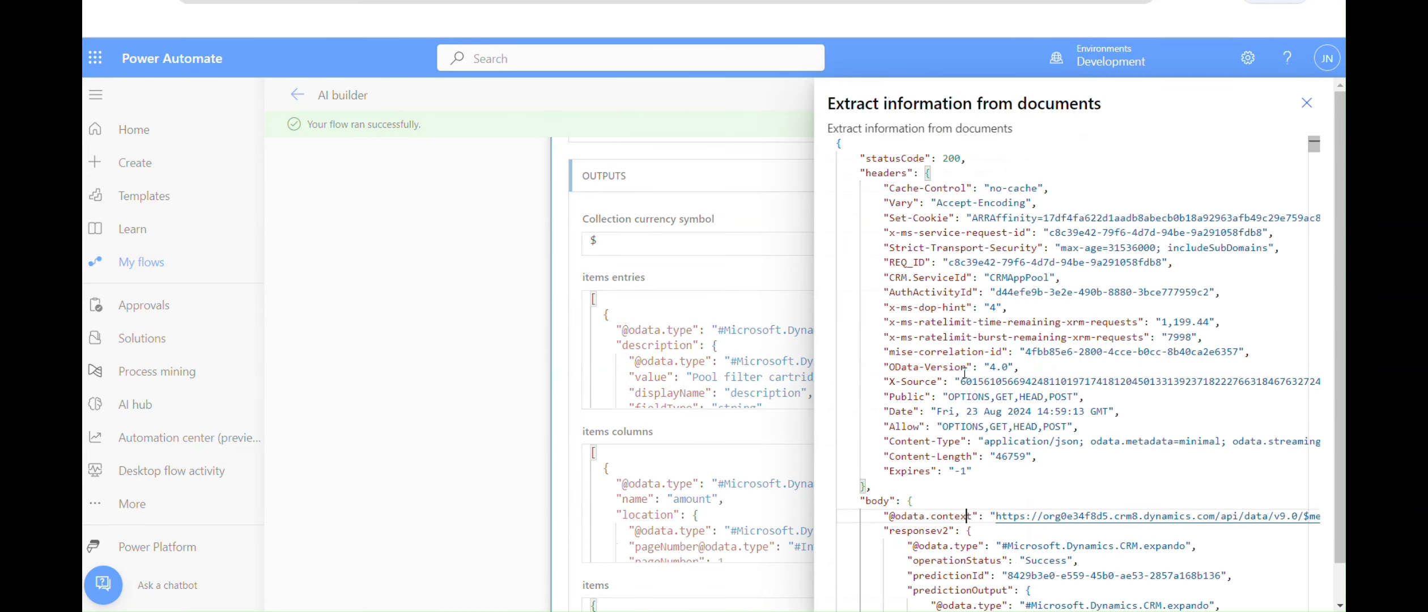
{"action": "scroll", "coordinate": [964, 372], "scroll_direction": "down", "scroll_amount": 8}
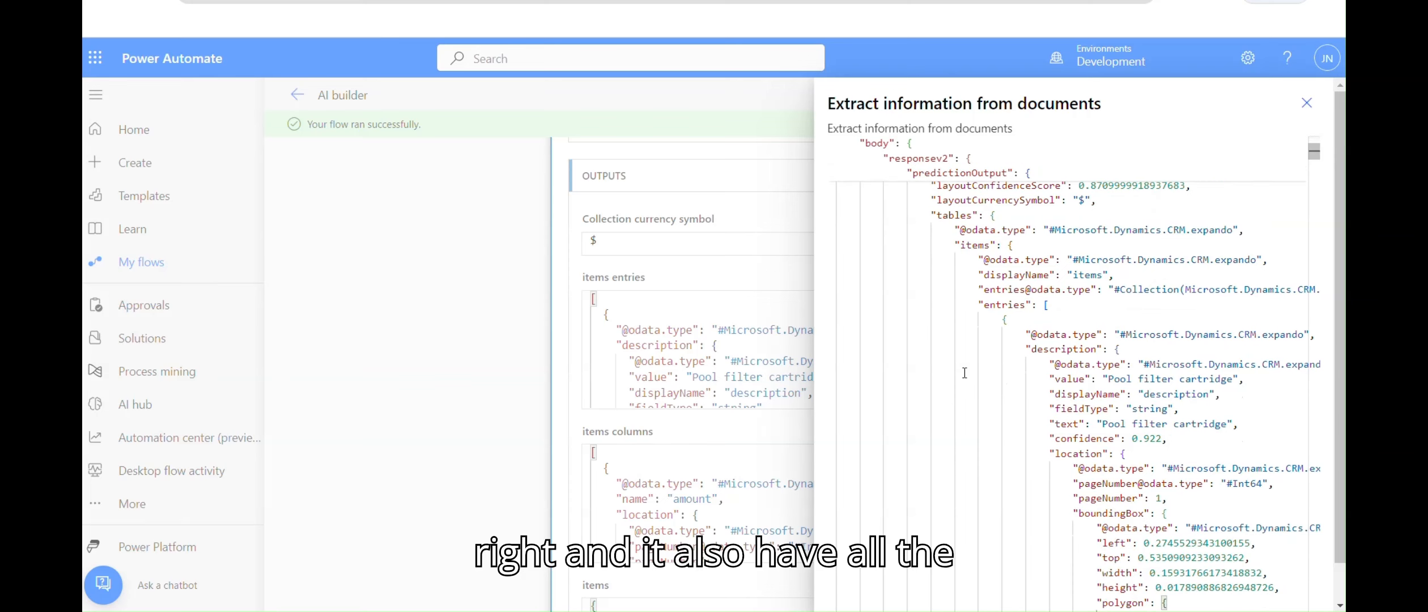
{"action": "scroll", "coordinate": [964, 372], "scroll_direction": "down", "scroll_amount": 5}
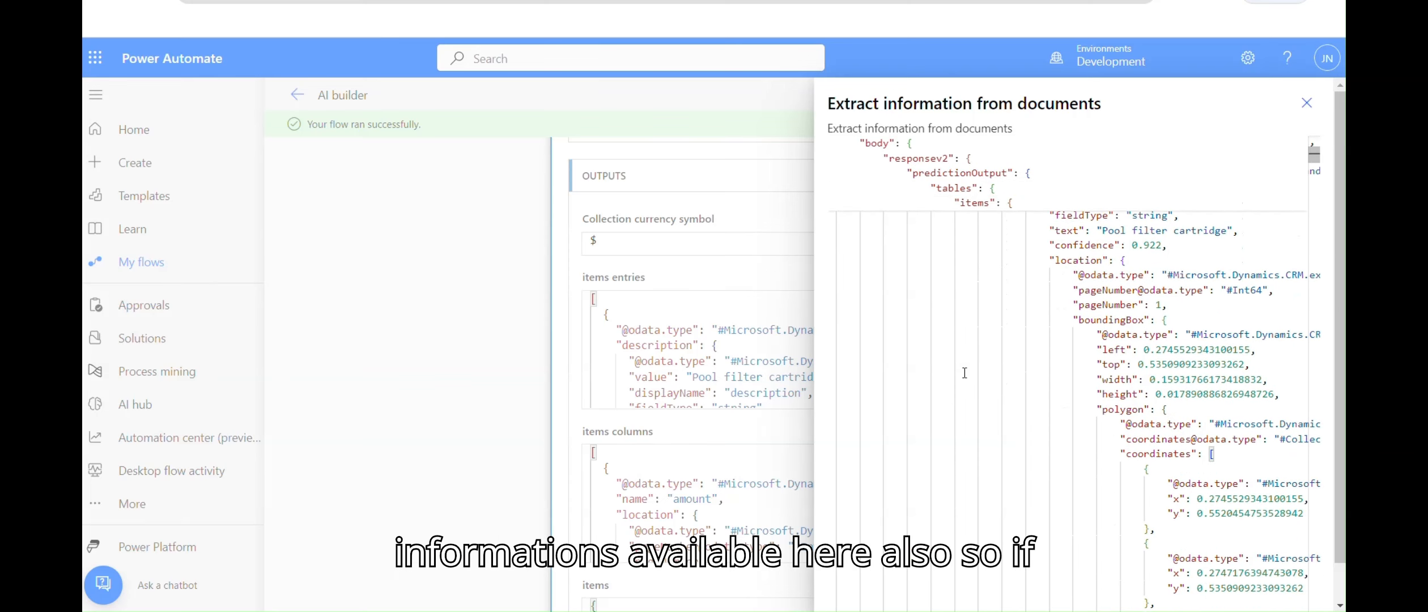
{"action": "scroll", "coordinate": [964, 372], "scroll_direction": "down", "scroll_amount": 6}
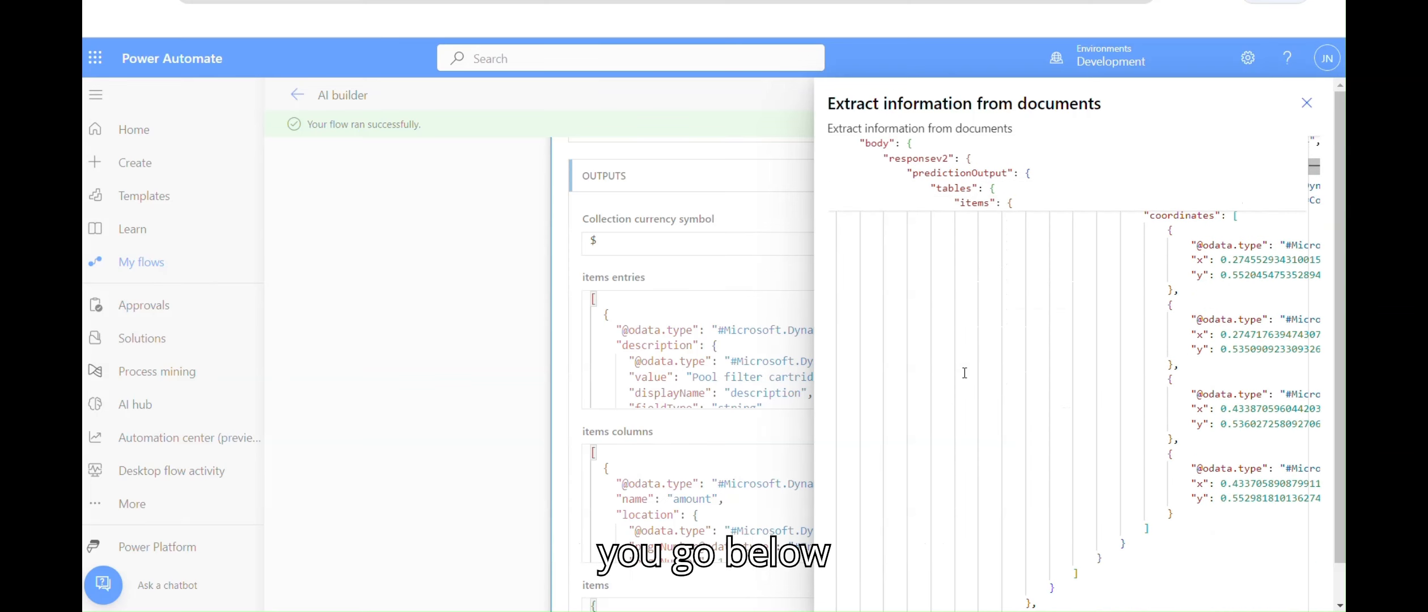
{"action": "scroll", "coordinate": [964, 372], "scroll_direction": "down", "scroll_amount": 12}
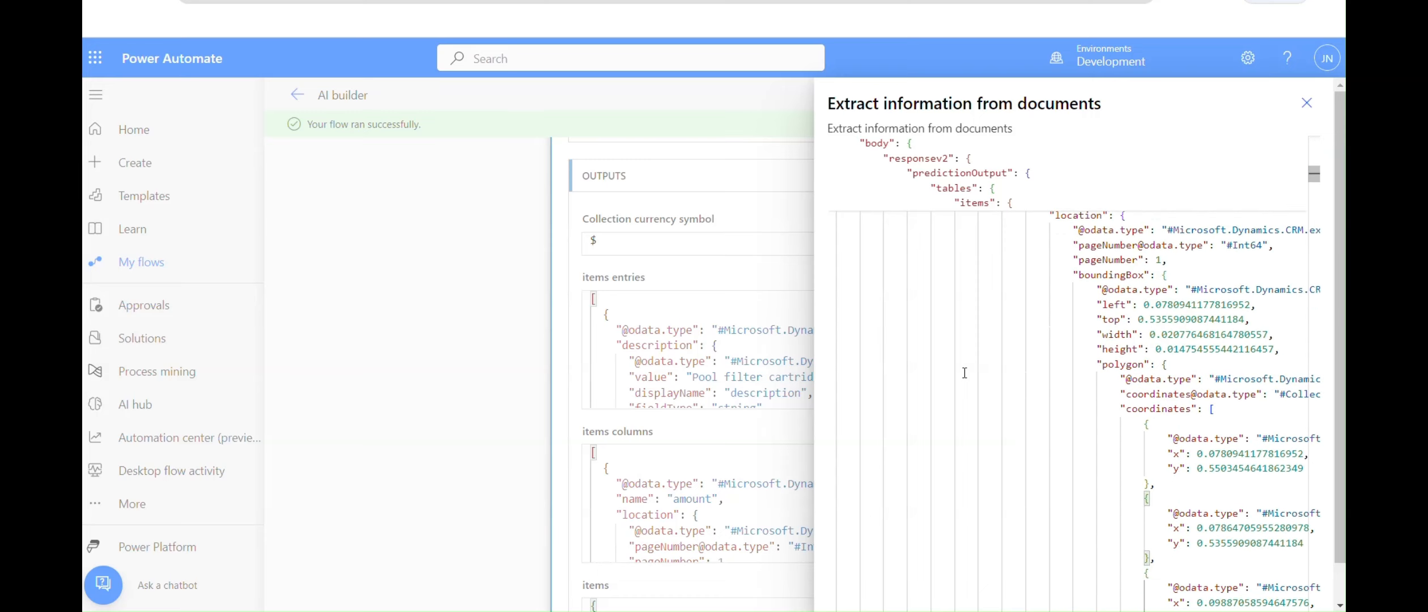
{"action": "scroll", "coordinate": [964, 373], "scroll_direction": "down", "scroll_amount": 5}
{"action": "left_click_drag", "start_coordinate": [1315, 180], "coordinate": [1316, 238]}
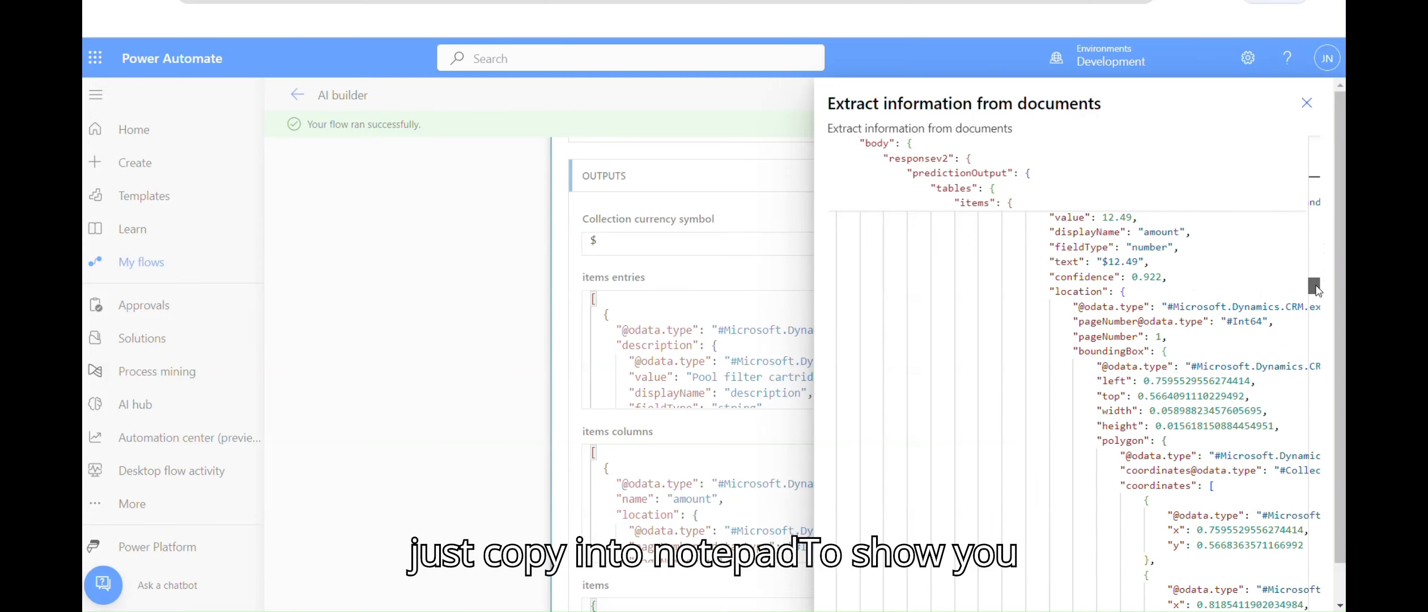
{"action": "left_click_drag", "start_coordinate": [1316, 290], "coordinate": [1315, 381]}
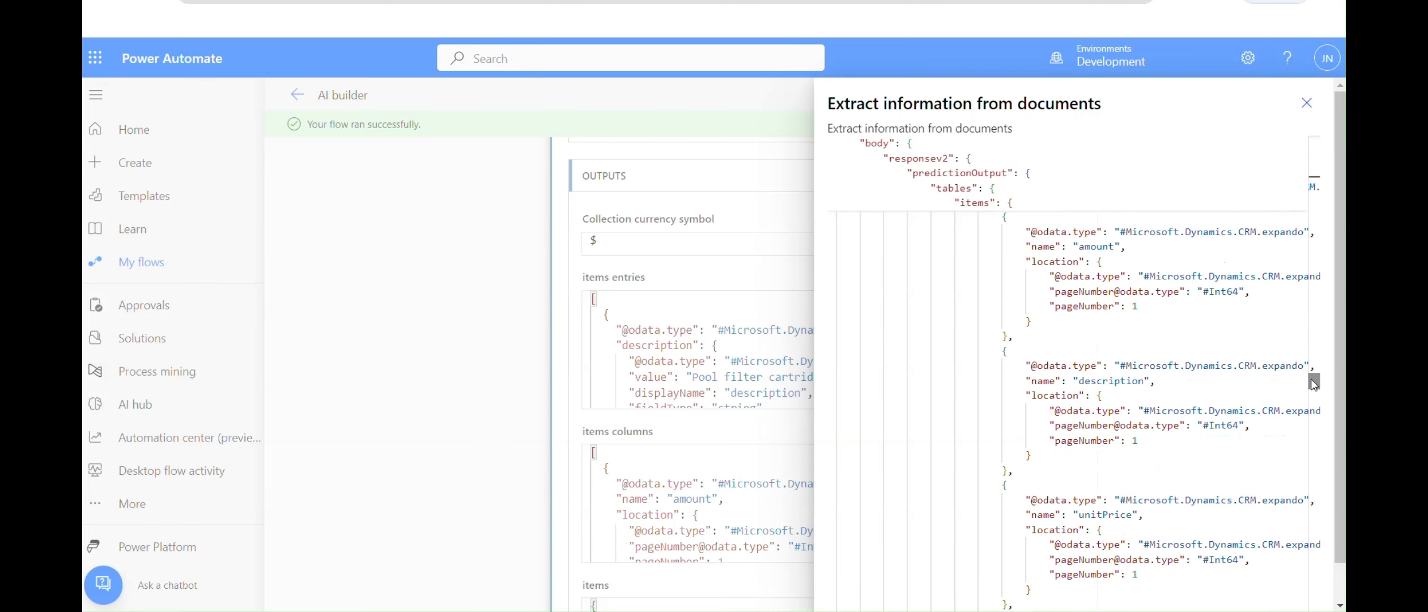
Step: Select vendorName's displayName and its value ADATUM CORPORATION in the JSON, then close it
{"action": "left_click", "coordinate": [1148, 470]}
{"action": "key", "text": "Down"}
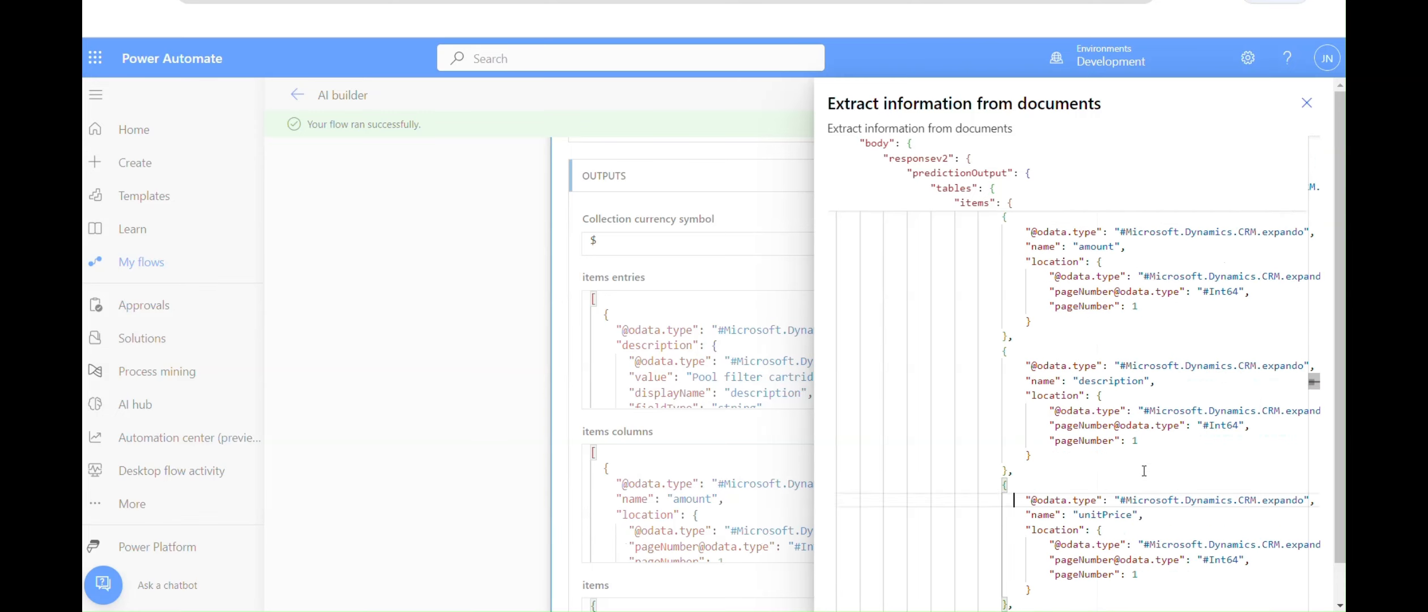
{"action": "key", "text": "Down"}
{"action": "key", "text": "Down"}
{"action": "key", "text": "Down"}
{"action": "key", "text": "Down"}
{"action": "key", "text": "Down"}
{"action": "key", "text": "Down"}
{"action": "key", "text": "Down"}
{"action": "key", "text": "Down"}
{"action": "key", "text": "Down"}
{"action": "key", "text": "Down"}
{"action": "key", "text": "Down"}
{"action": "key", "text": "Down"}
{"action": "key", "text": "Down"}
{"action": "key", "text": "Down"}
{"action": "key", "text": "Down"}
{"action": "key", "text": "Down"}
{"action": "key", "text": "Down"}
{"action": "key", "text": "Down"}
{"action": "key", "text": "Down"}
{"action": "key", "text": "Down"}
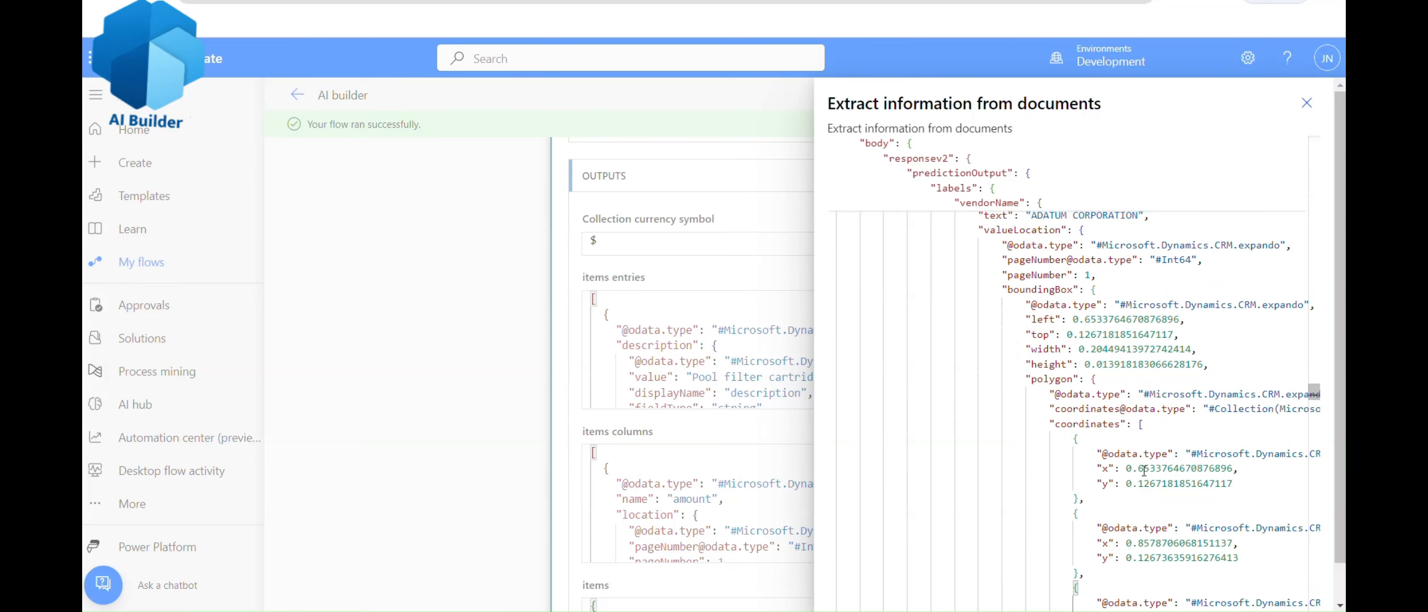
{"action": "key", "text": "Down"}
{"action": "key", "text": "Down"}
{"action": "key", "text": "Down"}
{"action": "key", "text": "Down"}
{"action": "key", "text": "Down"}
{"action": "key", "text": "Down"}
{"action": "key", "text": "Down"}
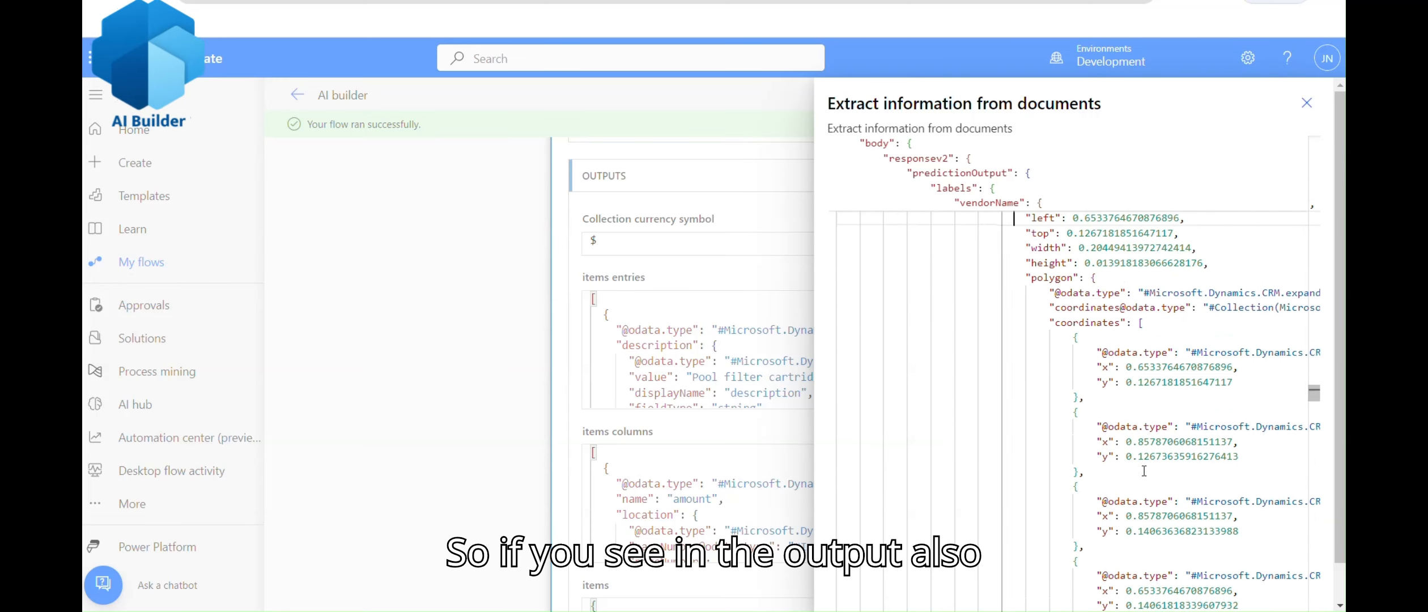
{"action": "key", "text": "Up"}
{"action": "key", "text": "Up"}
{"action": "key", "text": "Up"}
{"action": "key", "text": "Up"}
{"action": "key", "text": "Up"}
{"action": "key", "text": "Up"}
{"action": "key", "text": "Up"}
{"action": "key", "text": "Up"}
{"action": "key", "text": "Up"}
{"action": "key", "text": "Up"}
{"action": "key", "text": "Up"}
{"action": "key", "text": "Up"}
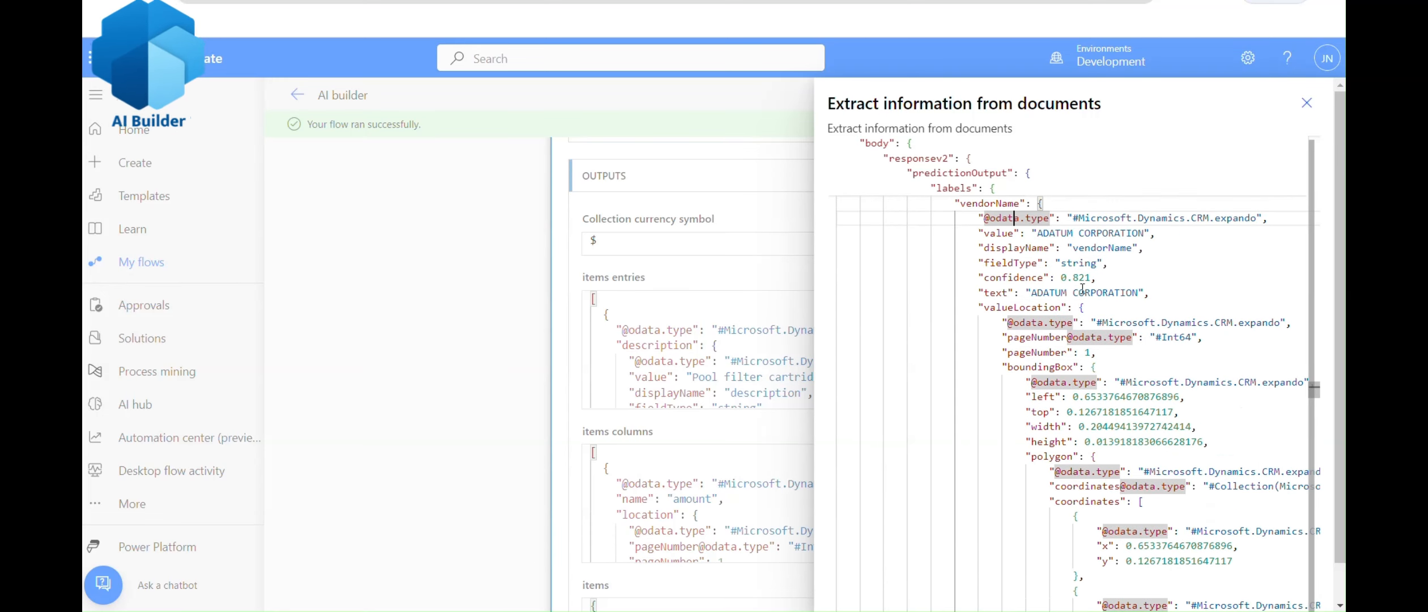
{"action": "left_click_drag", "start_coordinate": [978, 248], "coordinate": [1115, 248]}
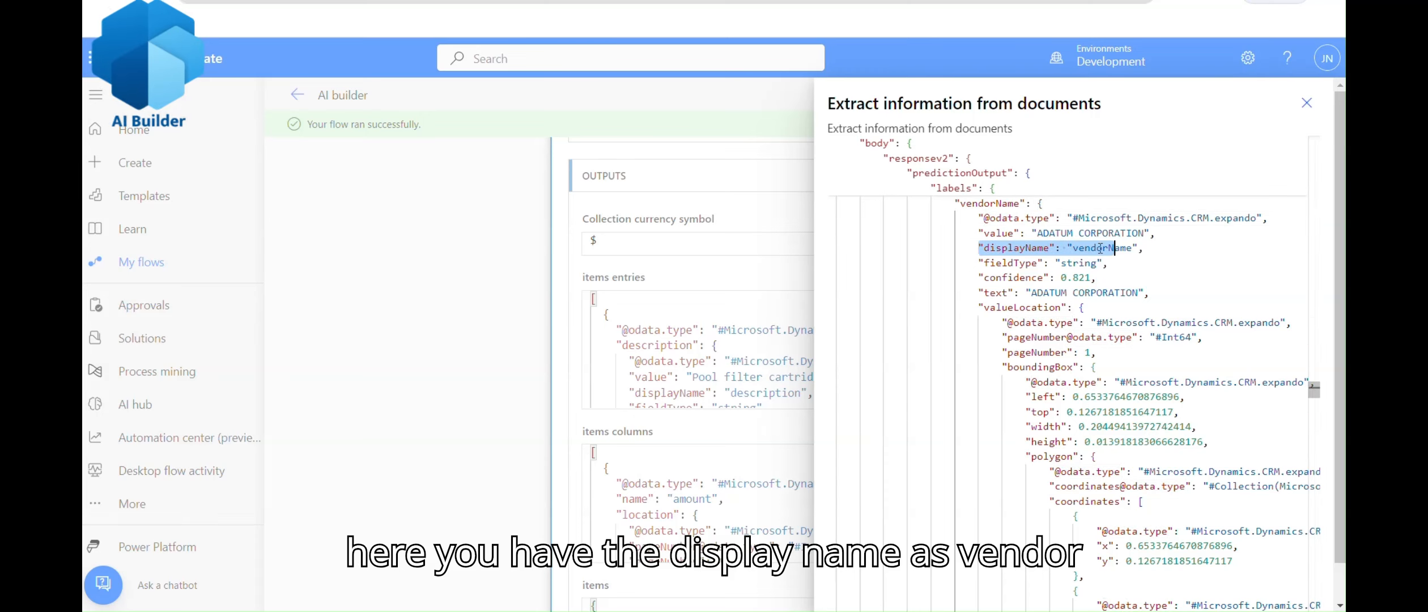
{"action": "left_click_drag", "start_coordinate": [985, 232], "coordinate": [1256, 236]}
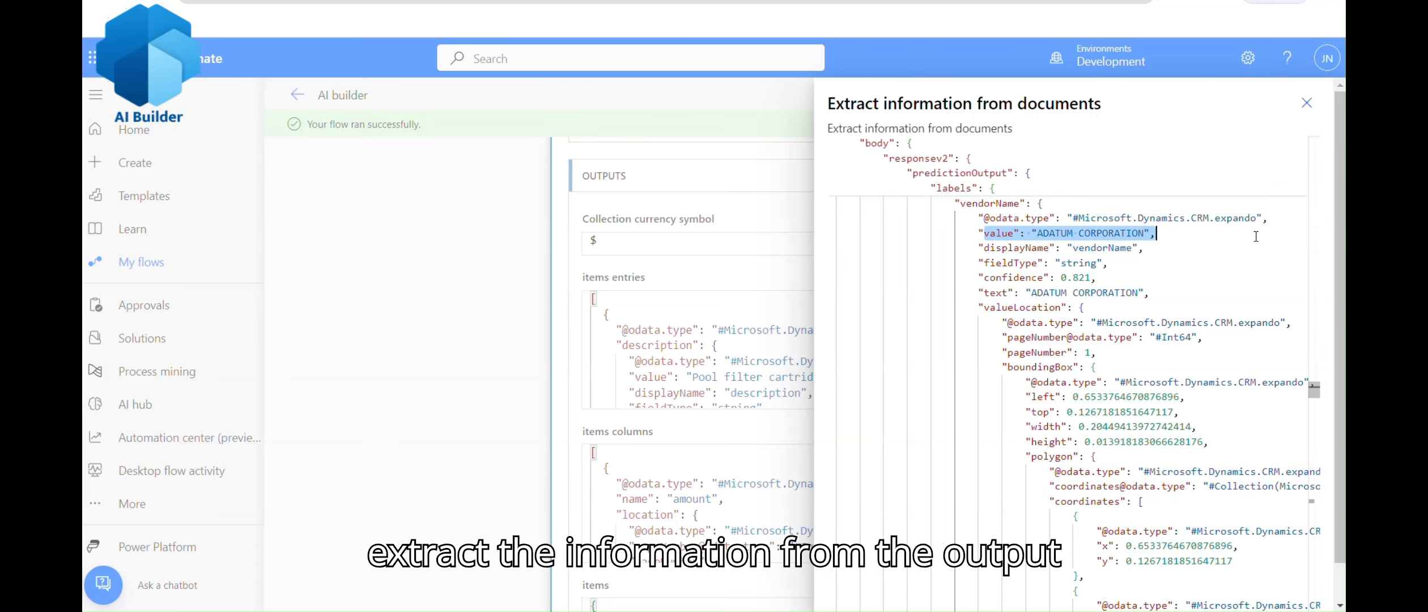
{"action": "left_click", "coordinate": [1307, 104]}
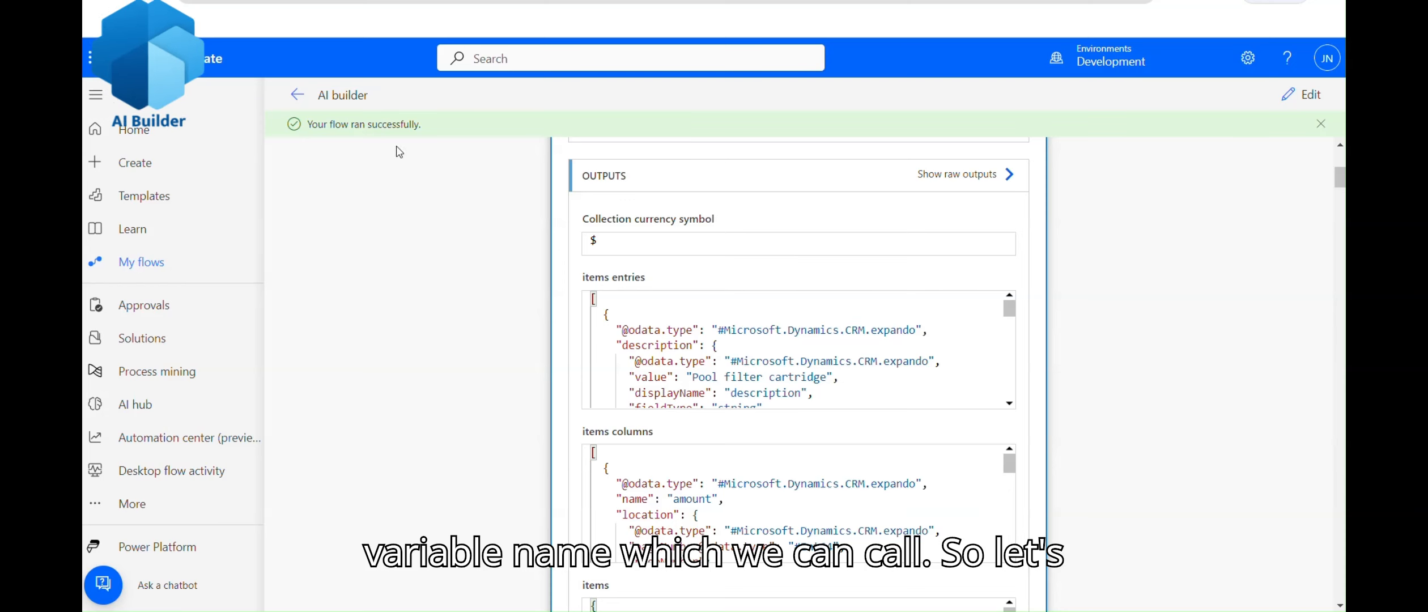
Step: Return to the AI builder flow's details and open it for editing in the classic editor
{"action": "left_click", "coordinate": [298, 96]}
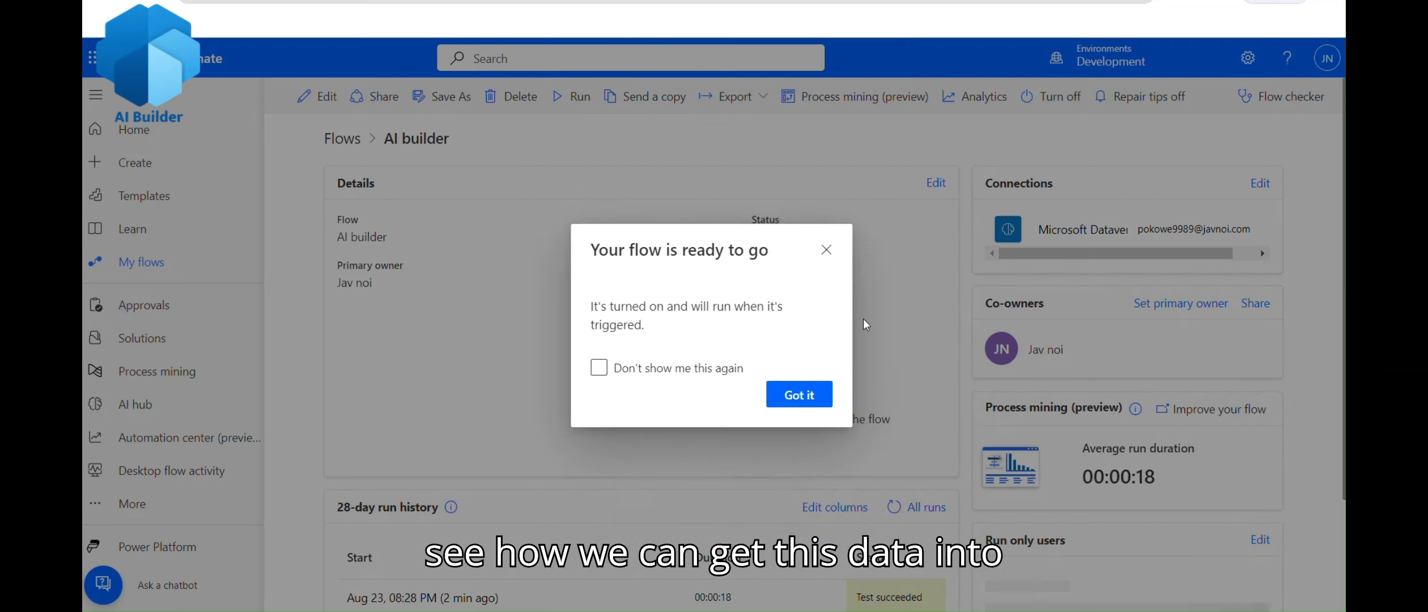
{"action": "left_click", "coordinate": [799, 481]}
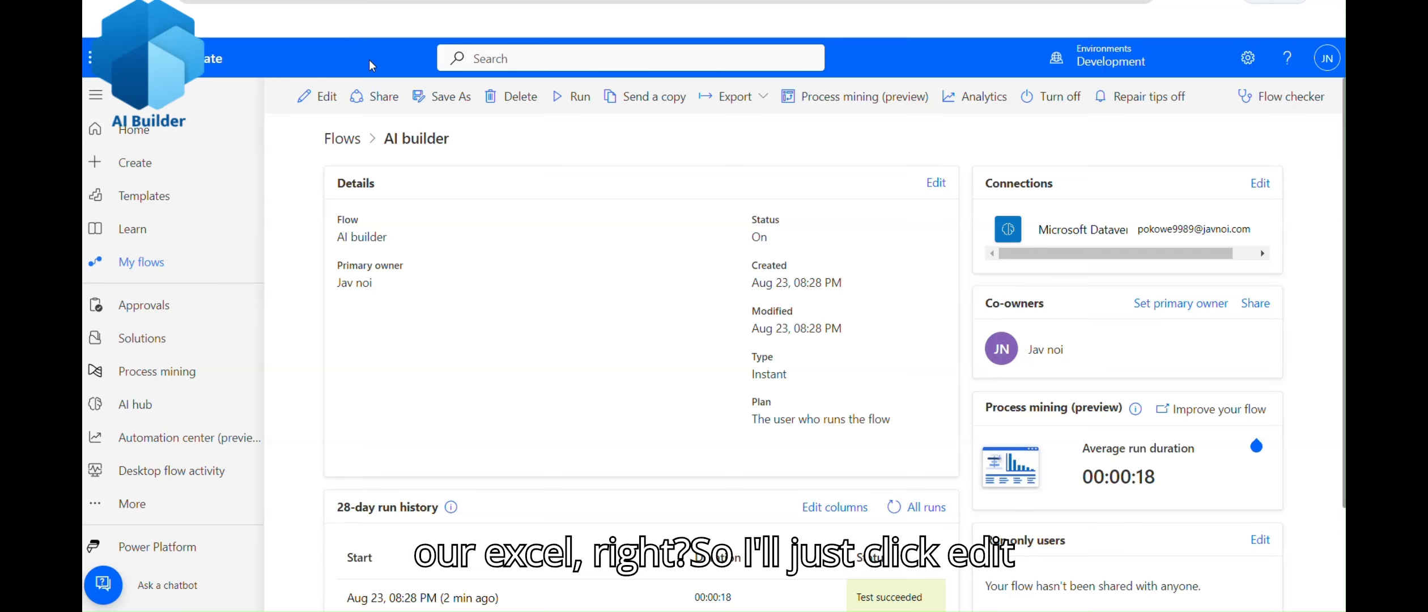
{"action": "left_click", "coordinate": [318, 100]}
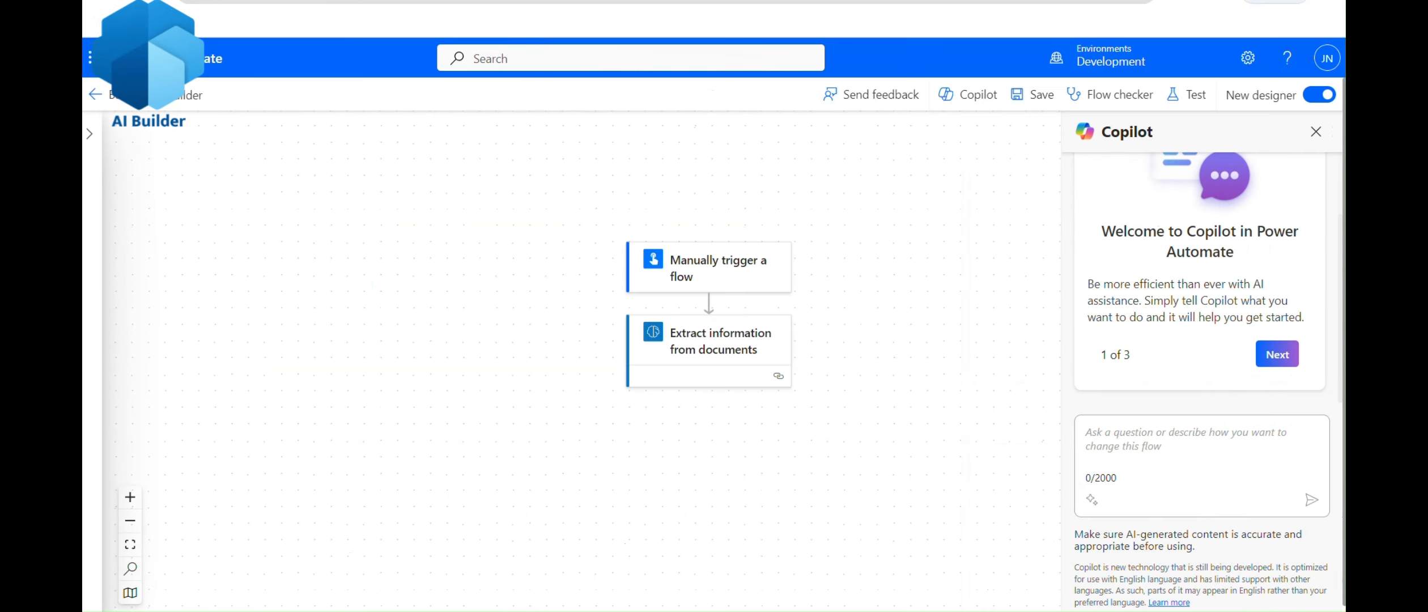
{"action": "left_click", "coordinate": [1319, 94]}
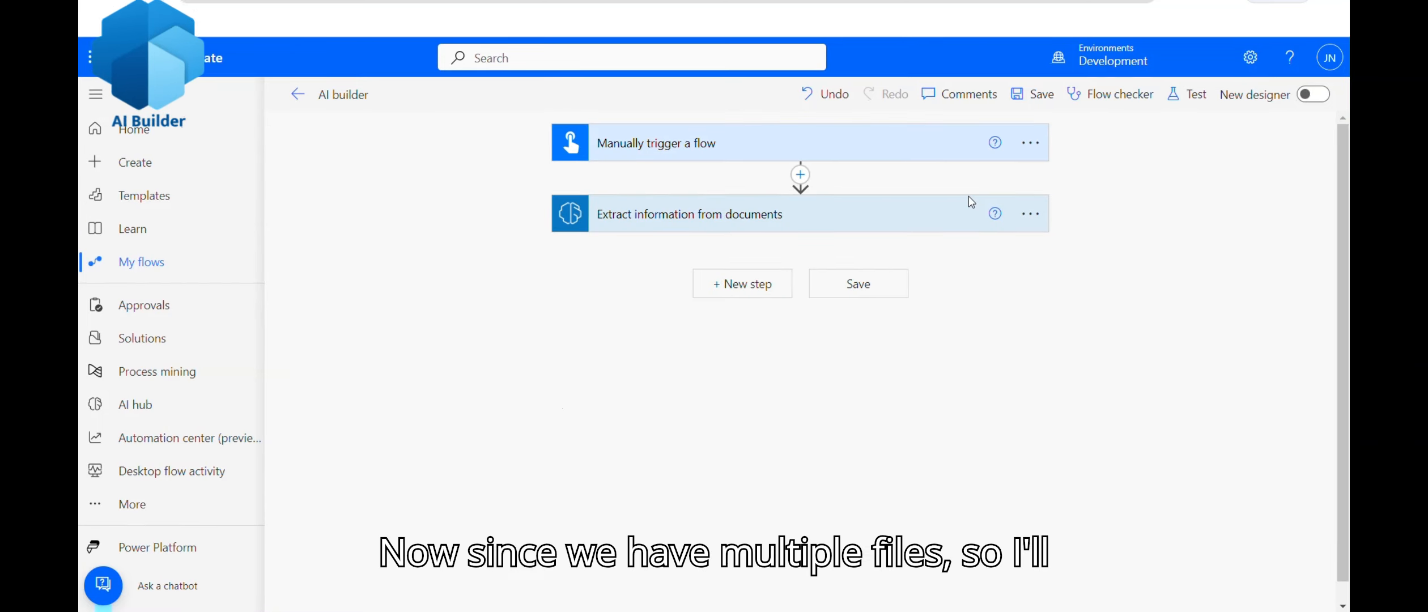
Step: Review the six Adatum PDFs in Input > Ai builder > Test, then expand the flow's extraction step
{"action": "left_click", "coordinate": [788, 588]}
{"action": "double_click", "coordinate": [263, 62]}
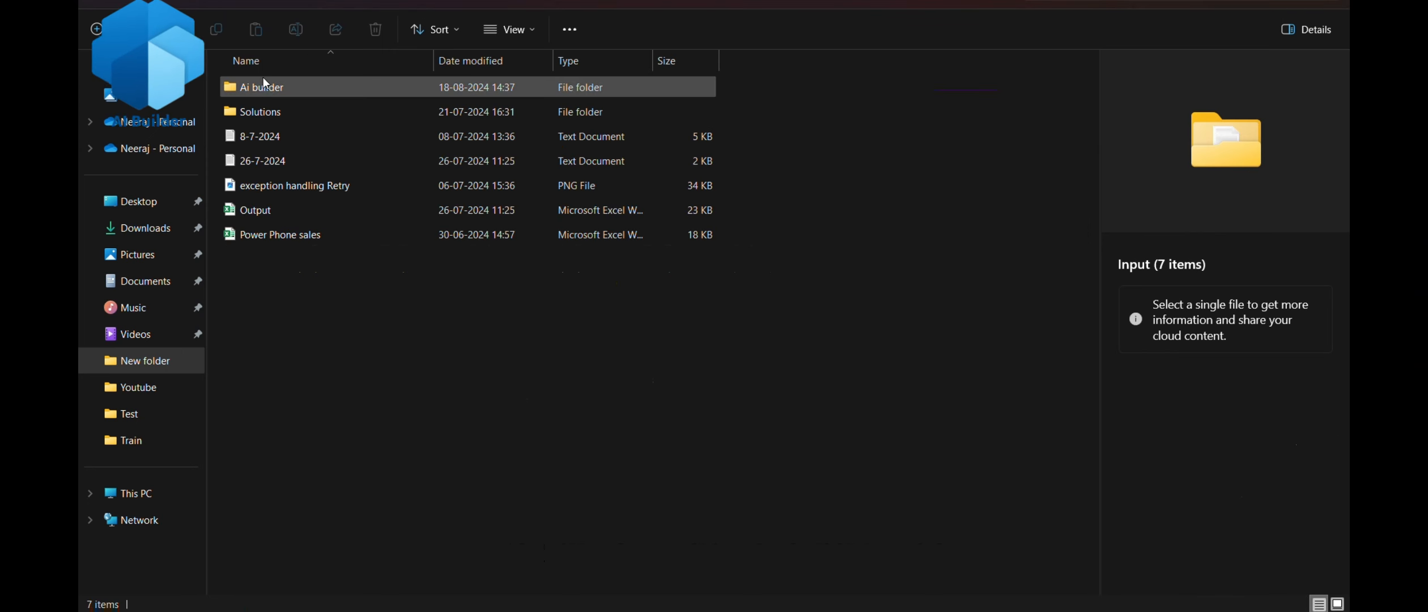
{"action": "double_click", "coordinate": [268, 90]}
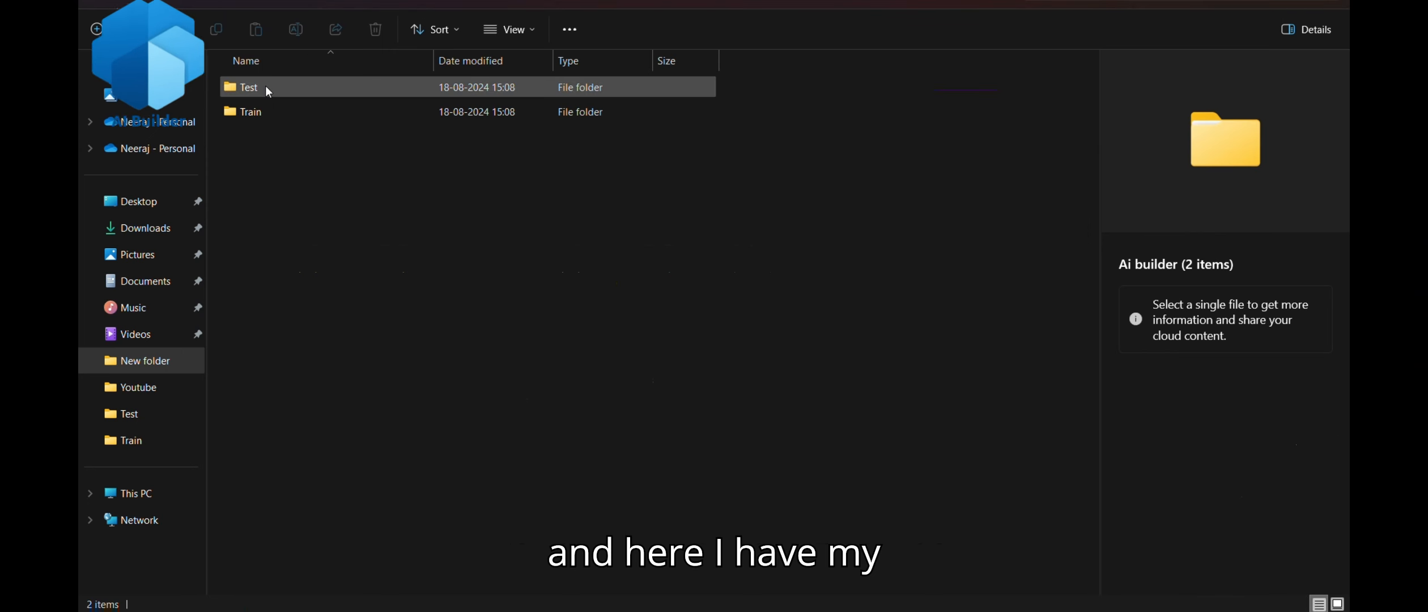
{"action": "double_click", "coordinate": [279, 88]}
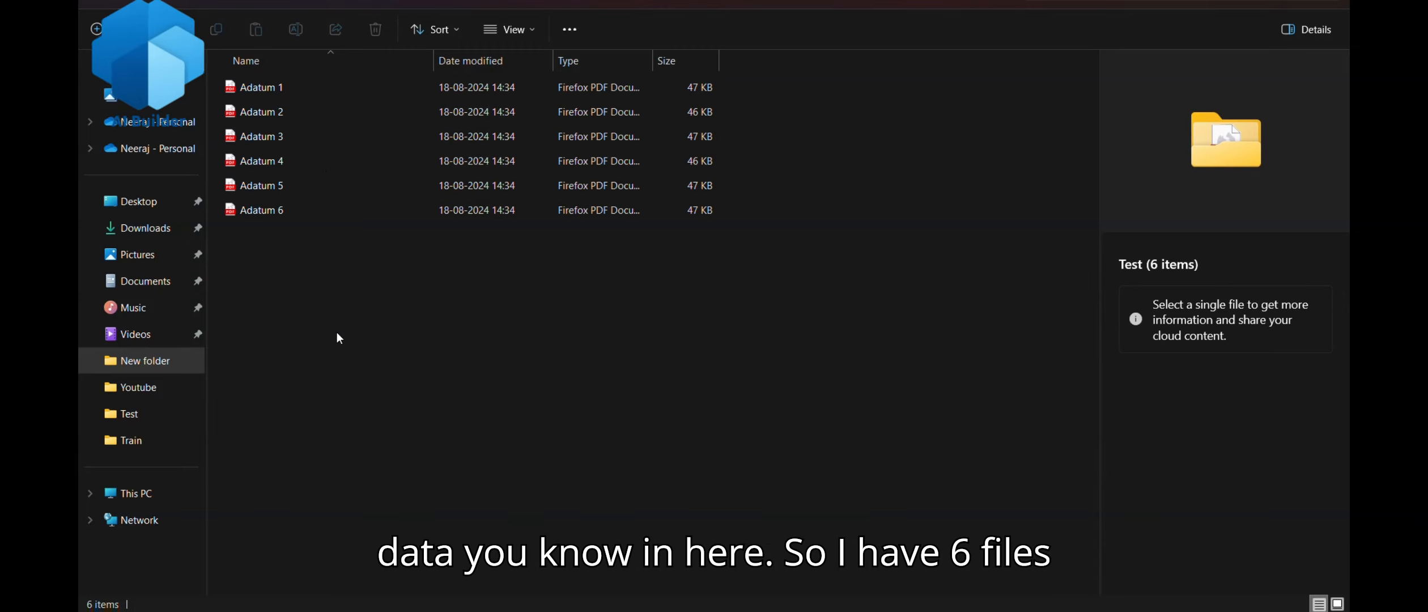
{"action": "left_click_drag", "start_coordinate": [337, 333], "coordinate": [310, 85]}
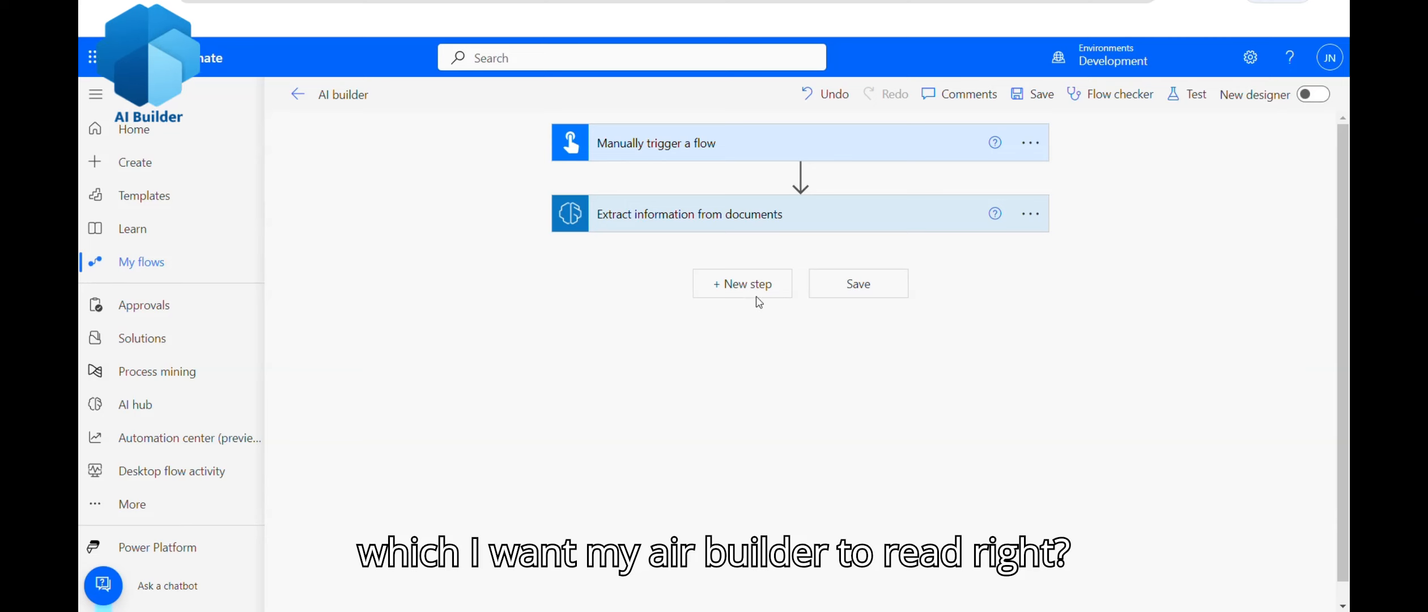
{"action": "left_click", "coordinate": [854, 217]}
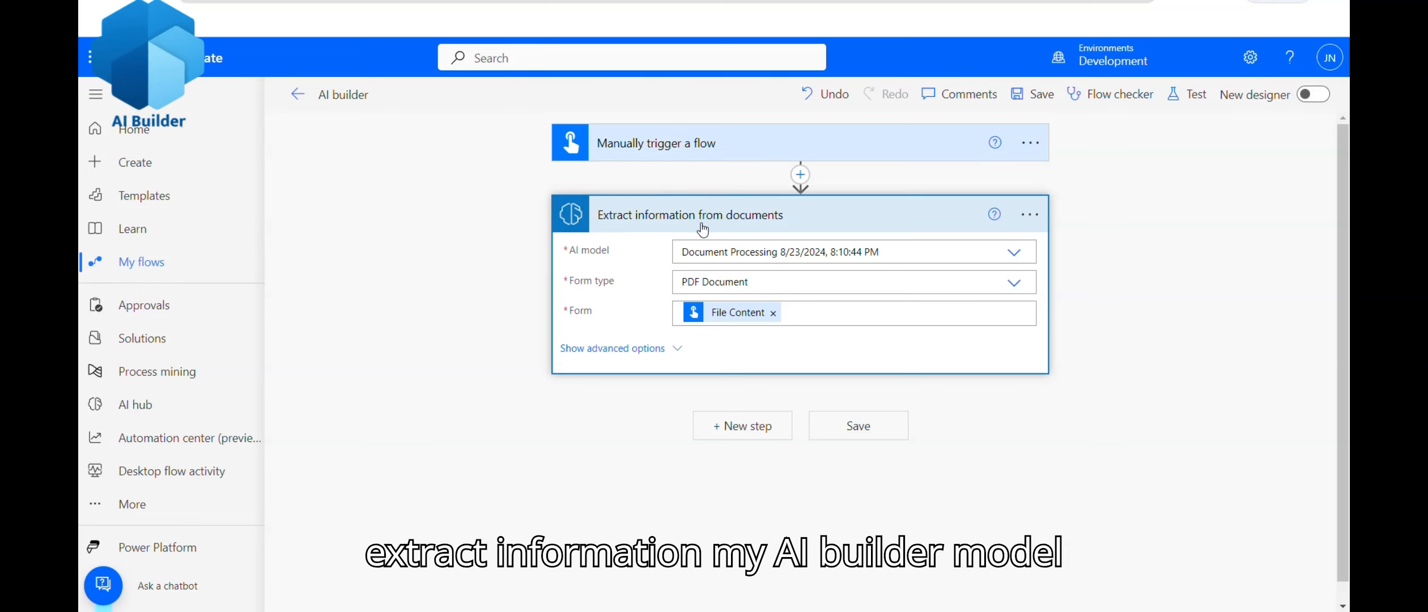
Step: Delete the File Content input from the trigger and clear it from the extraction's Form field
{"action": "left_click", "coordinate": [814, 151]}
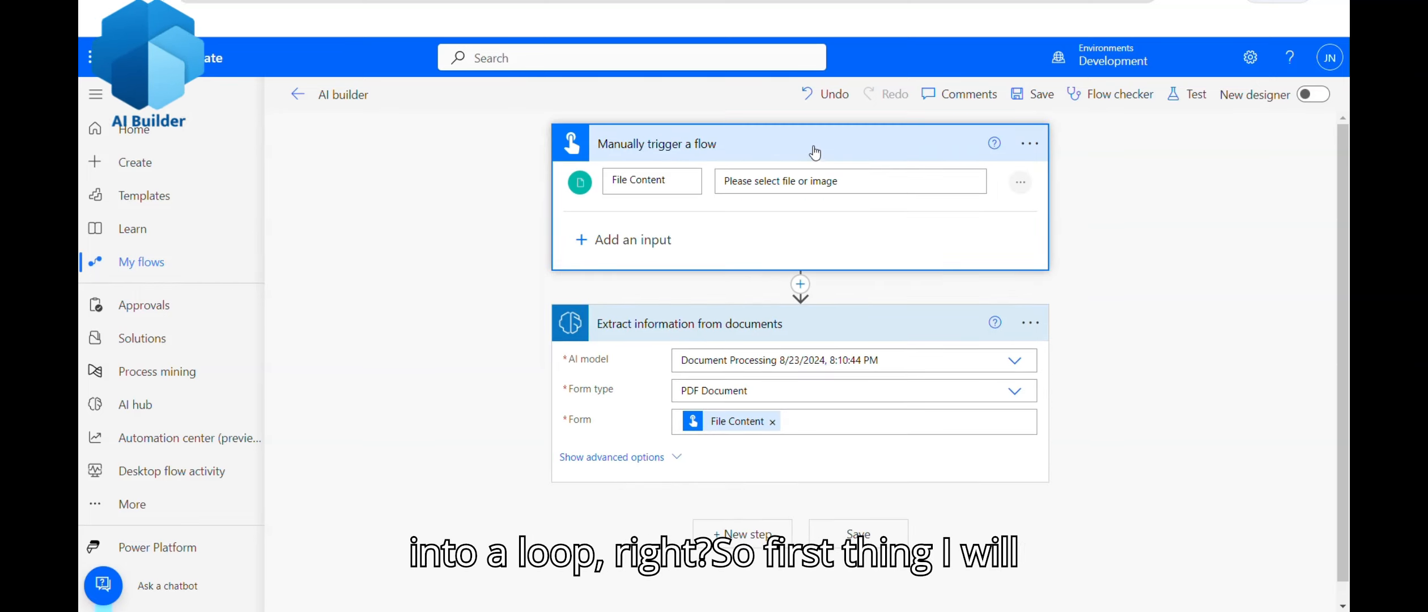
{"action": "left_click", "coordinate": [1021, 183]}
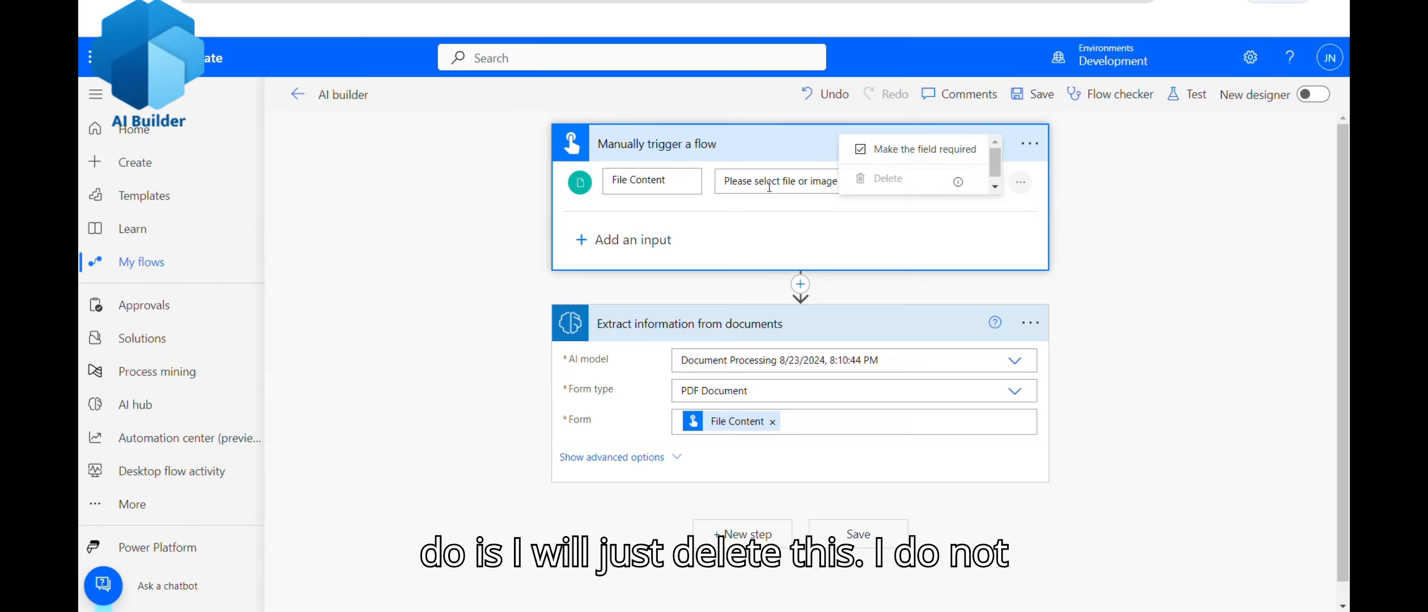
{"action": "left_click", "coordinate": [744, 182]}
{"action": "left_click", "coordinate": [772, 422]}
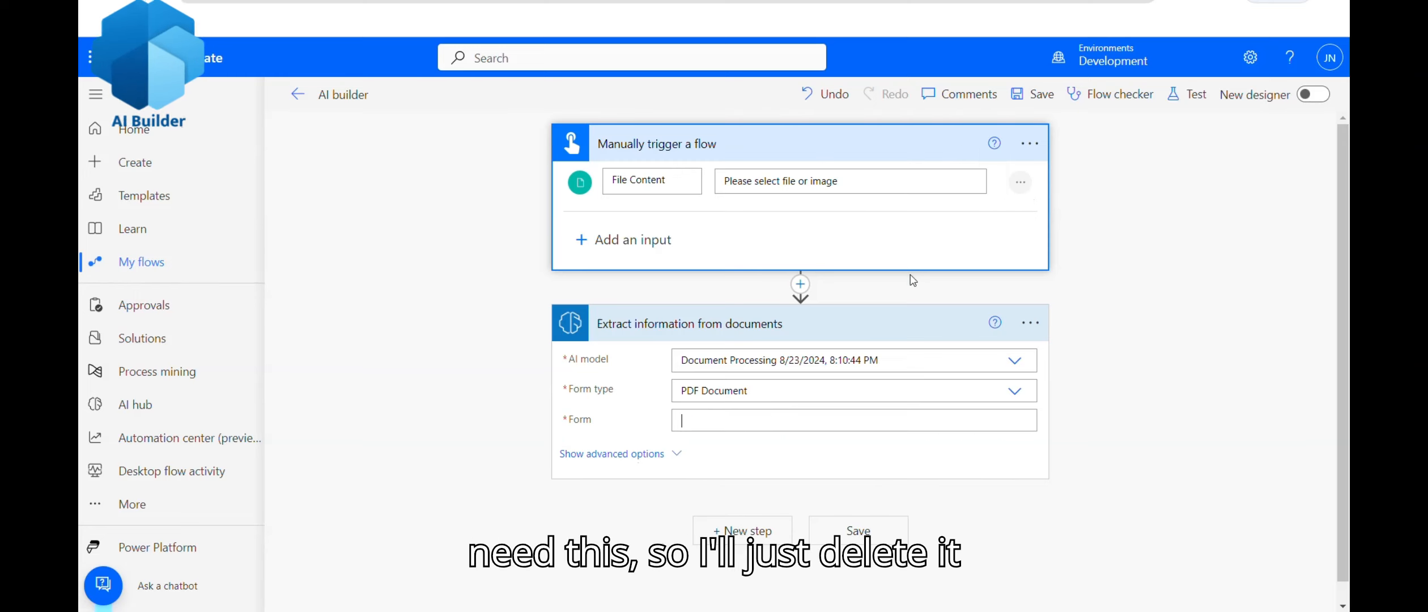
{"action": "left_click", "coordinate": [1022, 183]}
{"action": "left_click", "coordinate": [940, 181]}
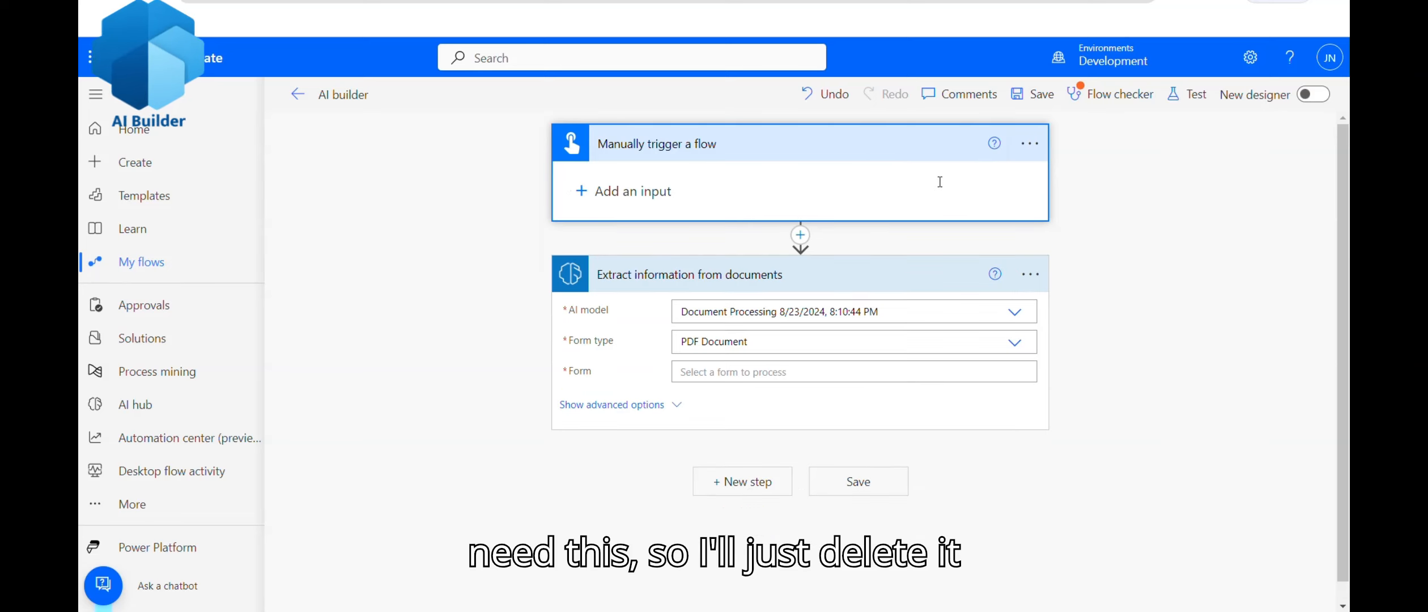
Step: Insert a File System 'List files in folder' action between the trigger and extraction
{"action": "left_click", "coordinate": [800, 236]}
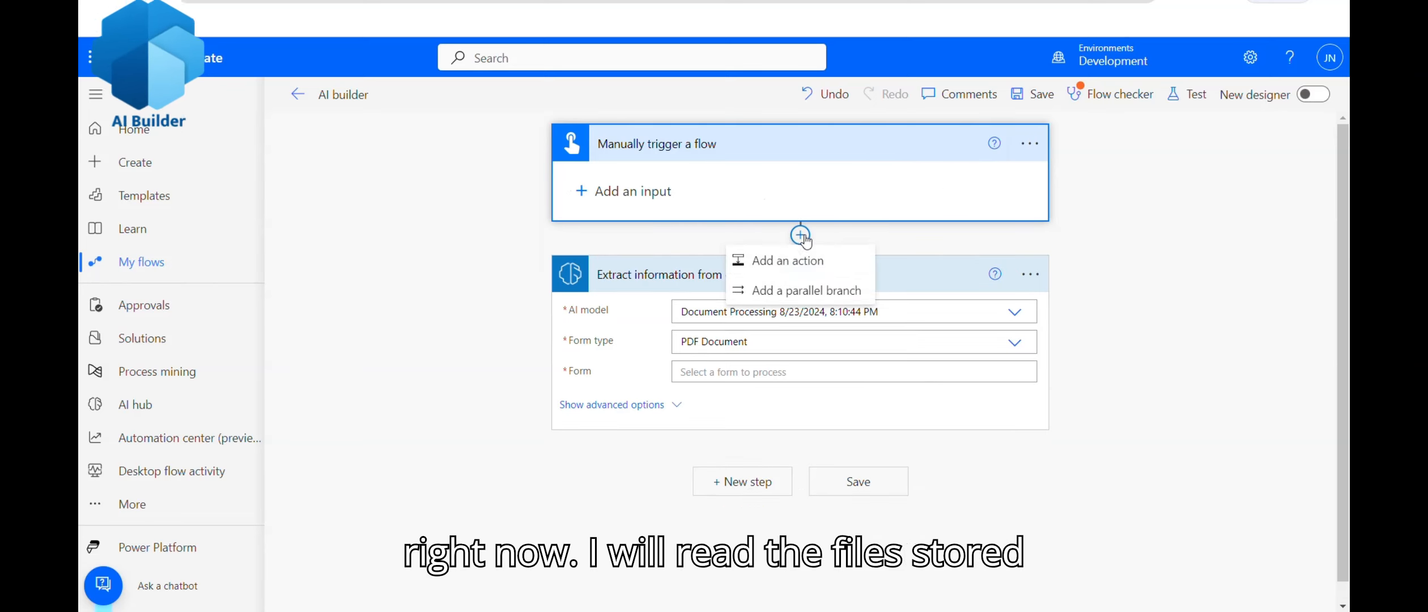
{"action": "left_click", "coordinate": [777, 260]}
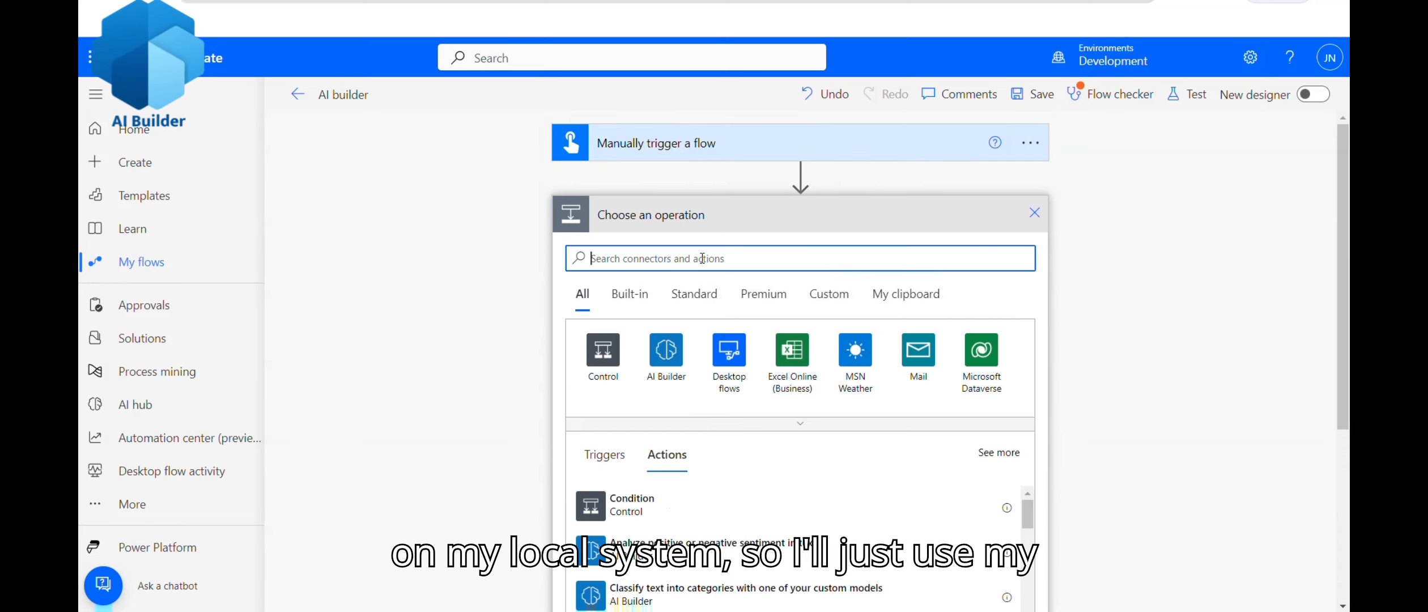
{"action": "type", "text": "F"}
{"action": "type", "text": "ile Yste"}
{"action": "key", "text": "BackSpace"}
{"action": "key", "text": "BackSpace"}
{"action": "key", "text": "BackSpace"}
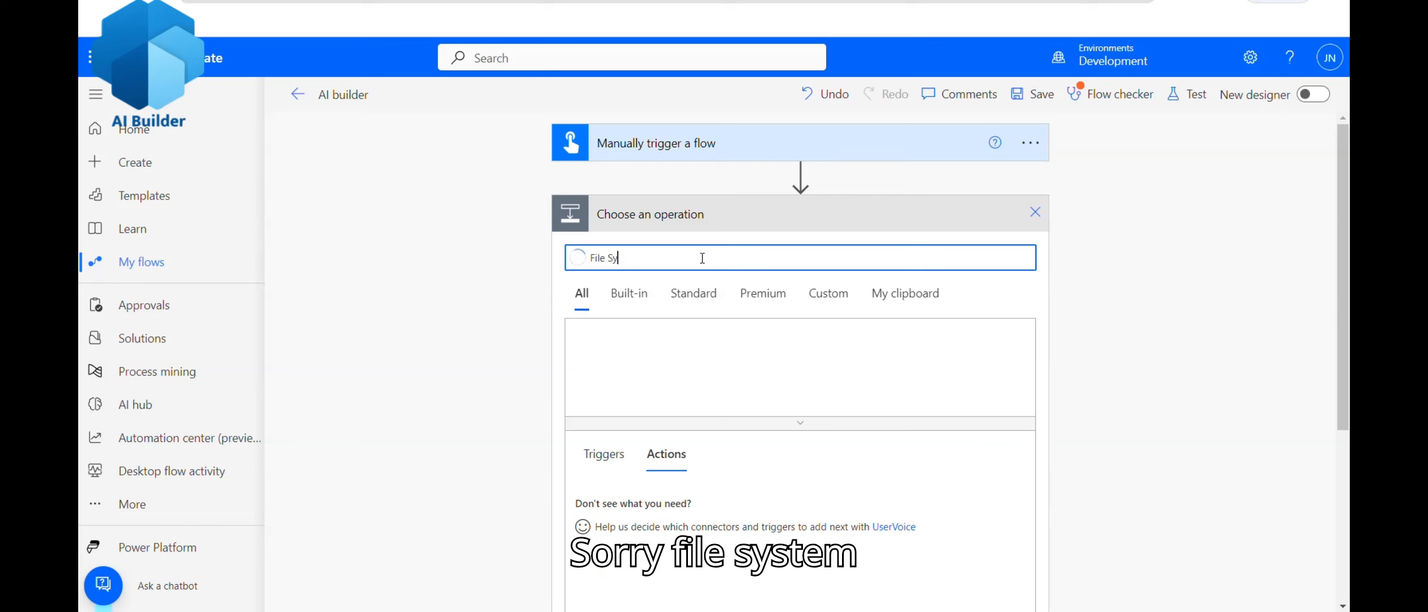
{"action": "left_click", "coordinate": [799, 363]}
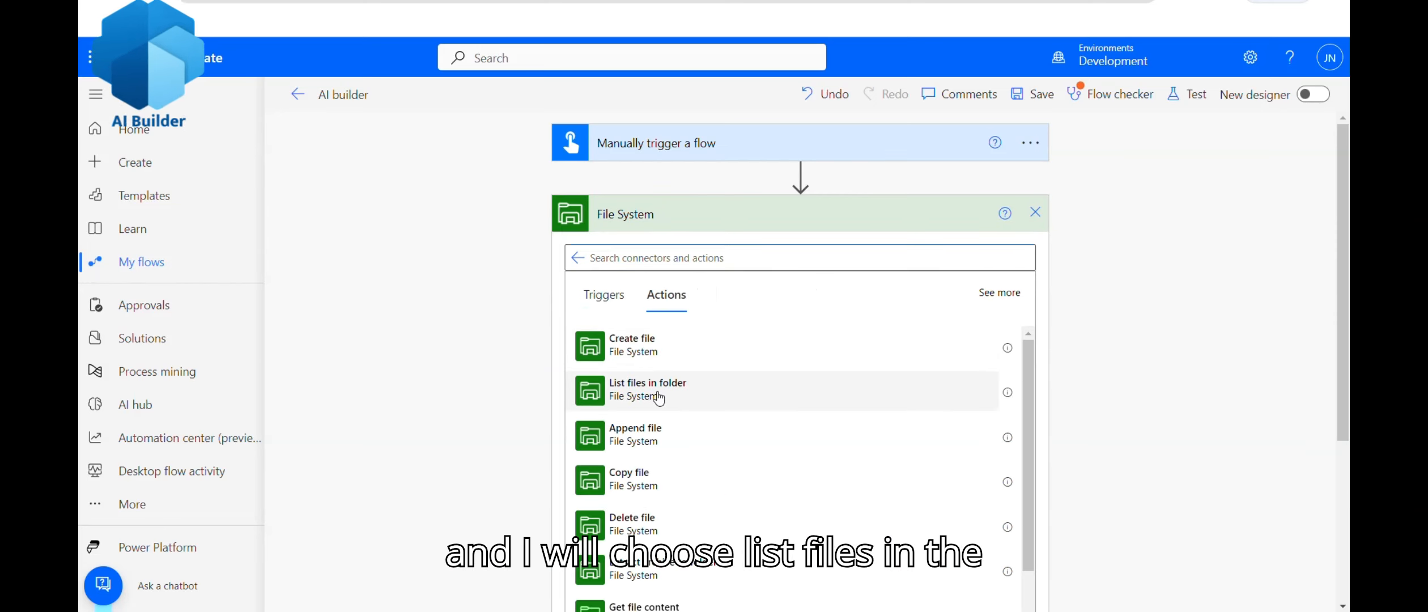
{"action": "left_click", "coordinate": [659, 389]}
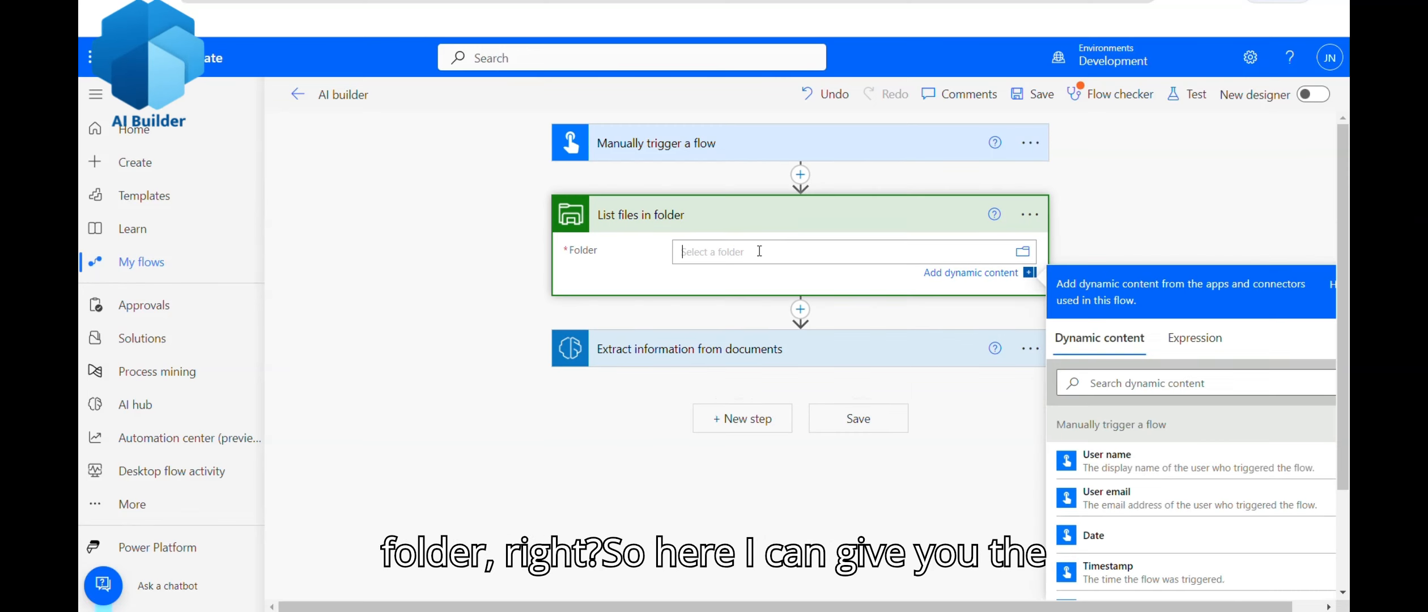
Step: Switch the List files in folder step to the other file system connection
{"action": "left_click", "coordinate": [1024, 254]}
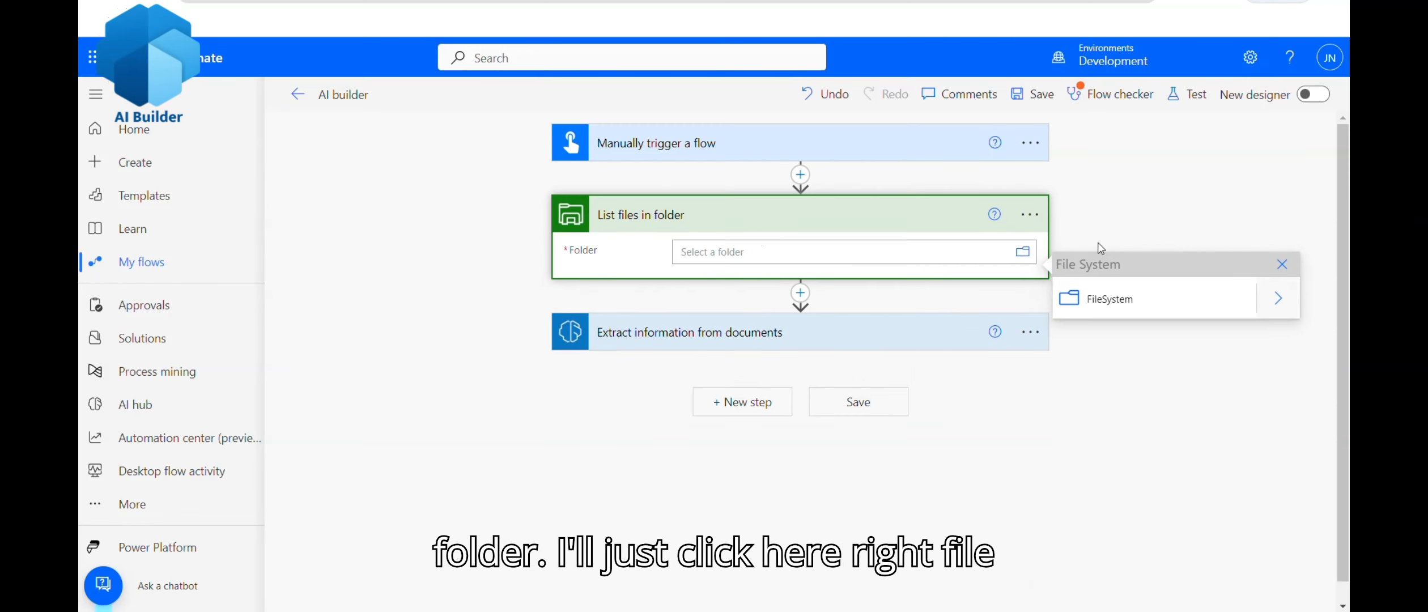
{"action": "left_click", "coordinate": [1278, 300]}
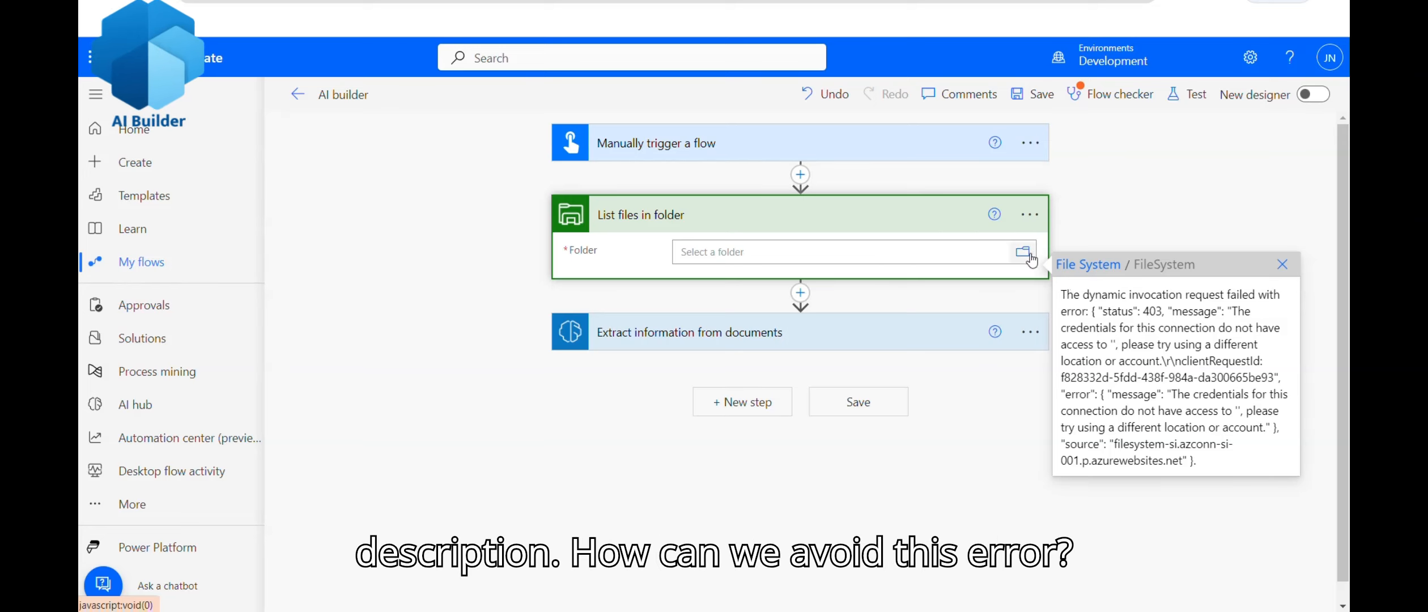
{"action": "left_click", "coordinate": [1029, 214]}
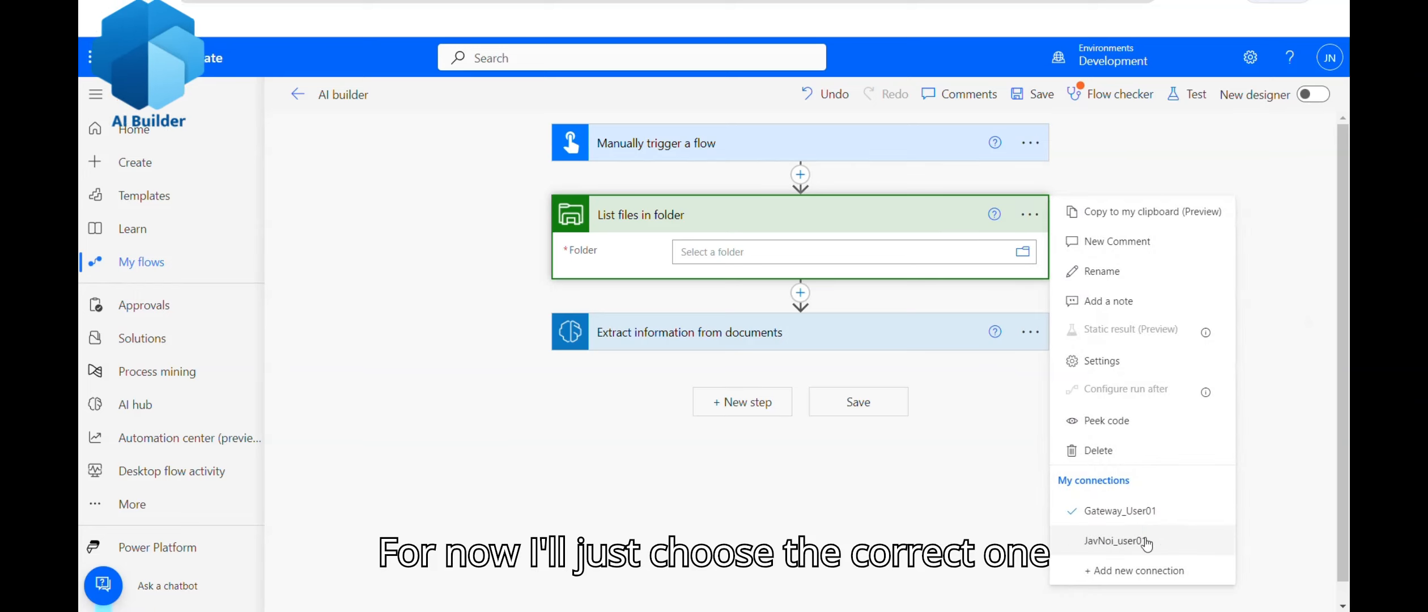
{"action": "left_click", "coordinate": [1146, 542]}
Step: Set the folder to Desktop > Power Automate Series > Ai builder's Test folder
{"action": "left_click", "coordinate": [1027, 261]}
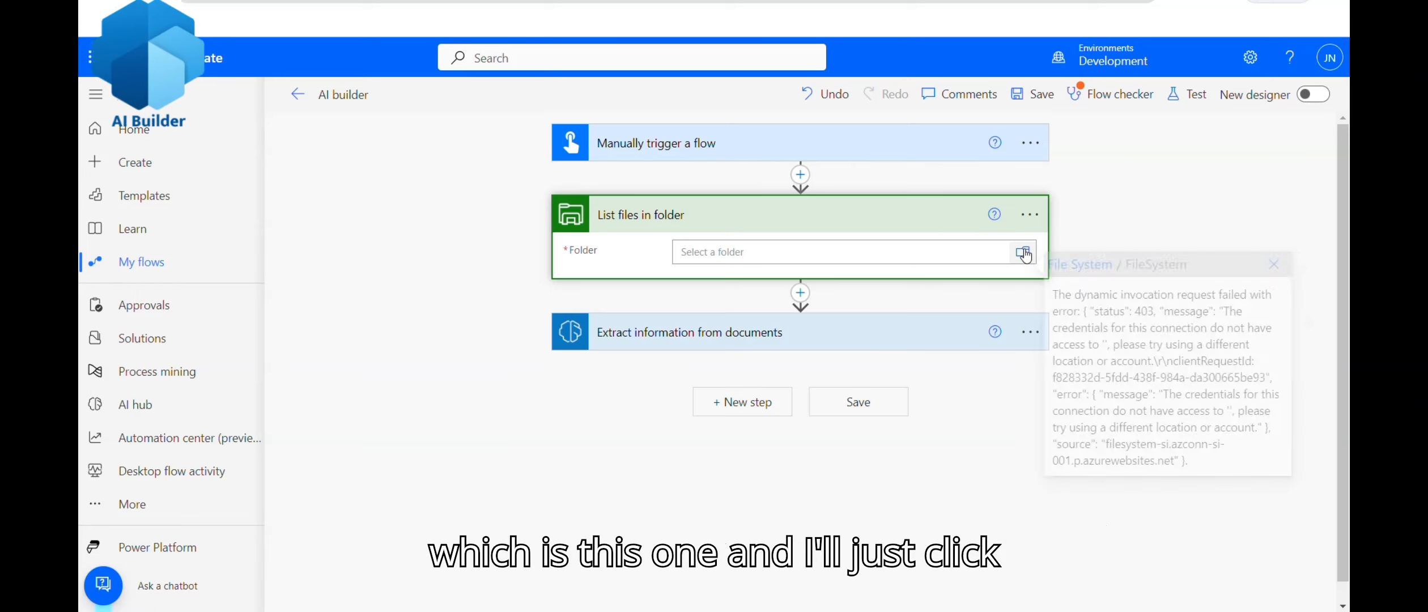
{"action": "left_click", "coordinate": [1278, 299]}
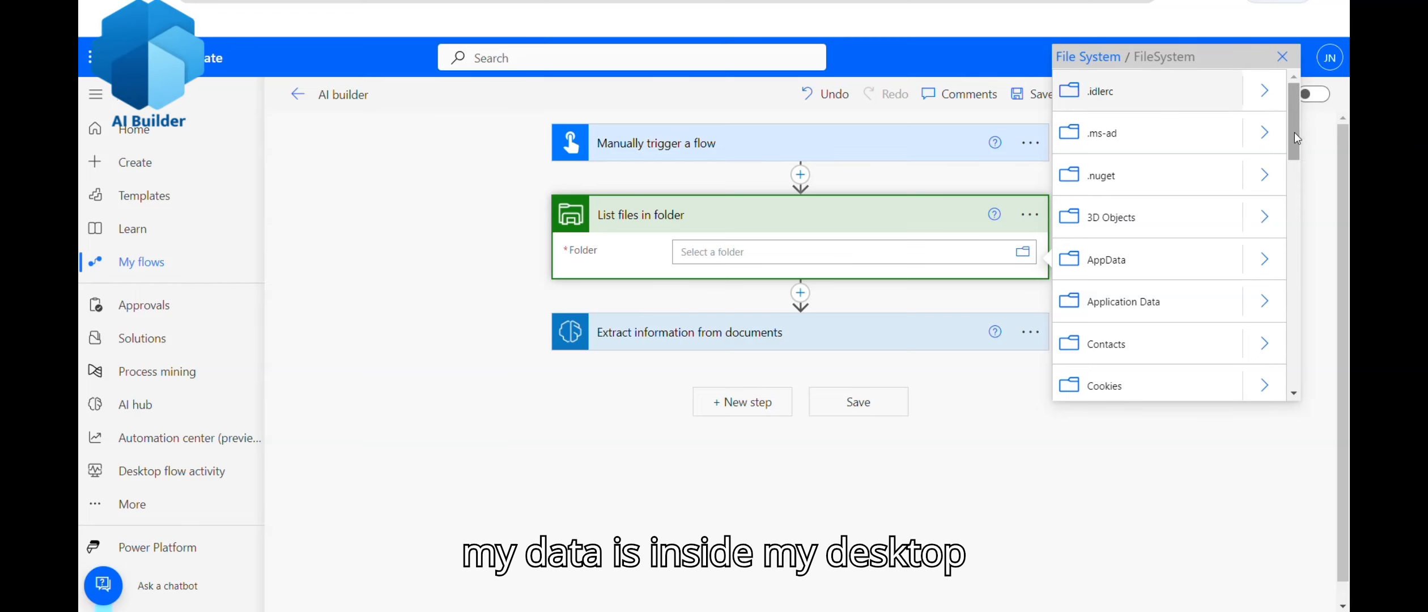
{"action": "left_click_drag", "start_coordinate": [1294, 139], "coordinate": [1295, 197]}
{"action": "left_click", "coordinate": [1263, 183]}
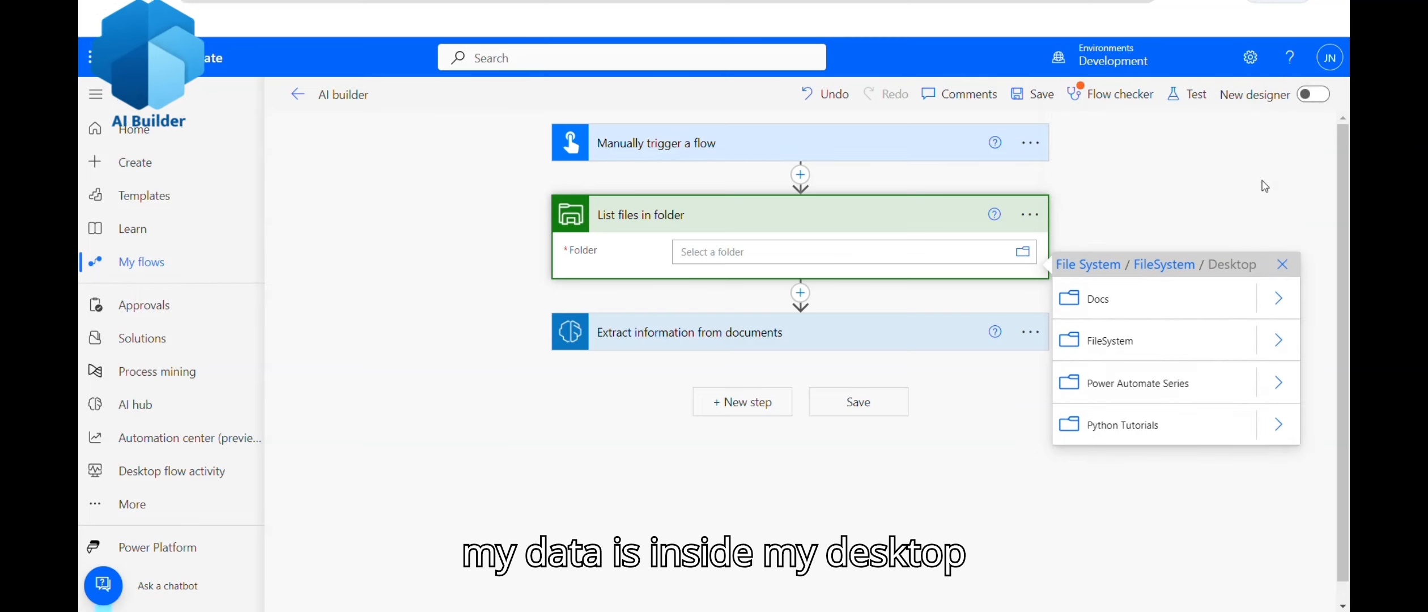
{"action": "left_click", "coordinate": [1278, 385]}
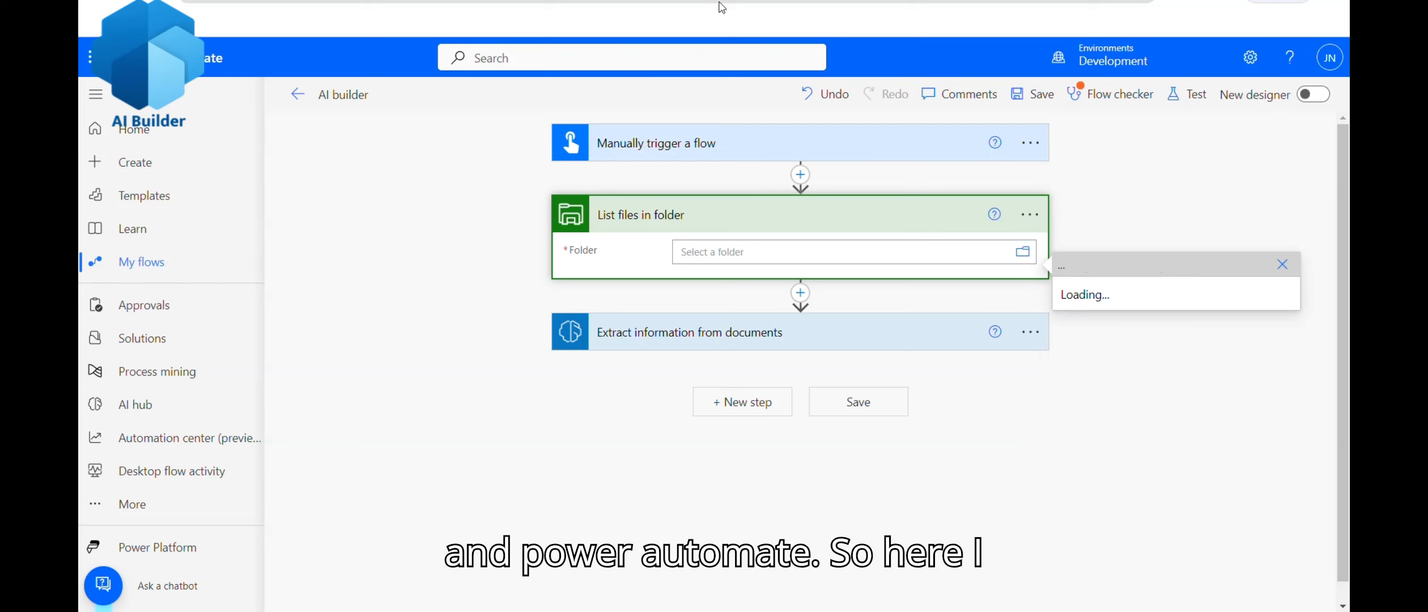
{"action": "left_click", "coordinate": [1278, 384]}
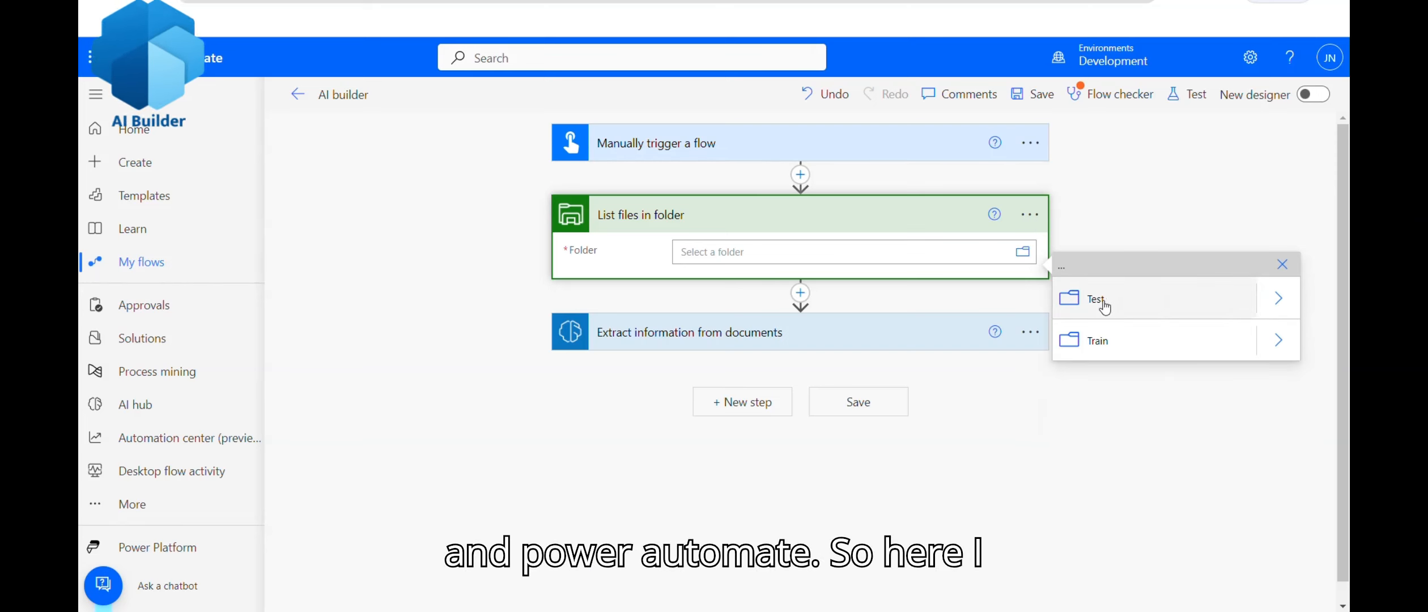
{"action": "left_click", "coordinate": [1105, 306]}
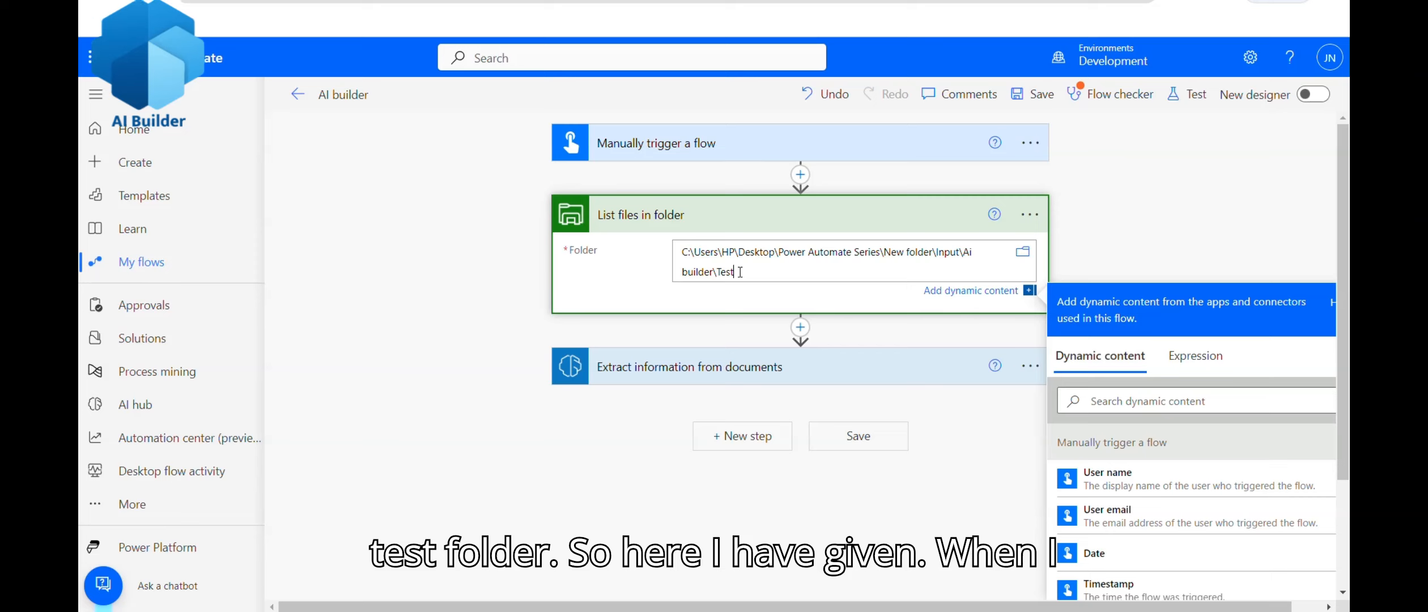
Step: Confirm in File Explorer that the Test folder holds six invoice PDFs
{"action": "left_click_drag", "start_coordinate": [740, 272], "coordinate": [676, 249]}
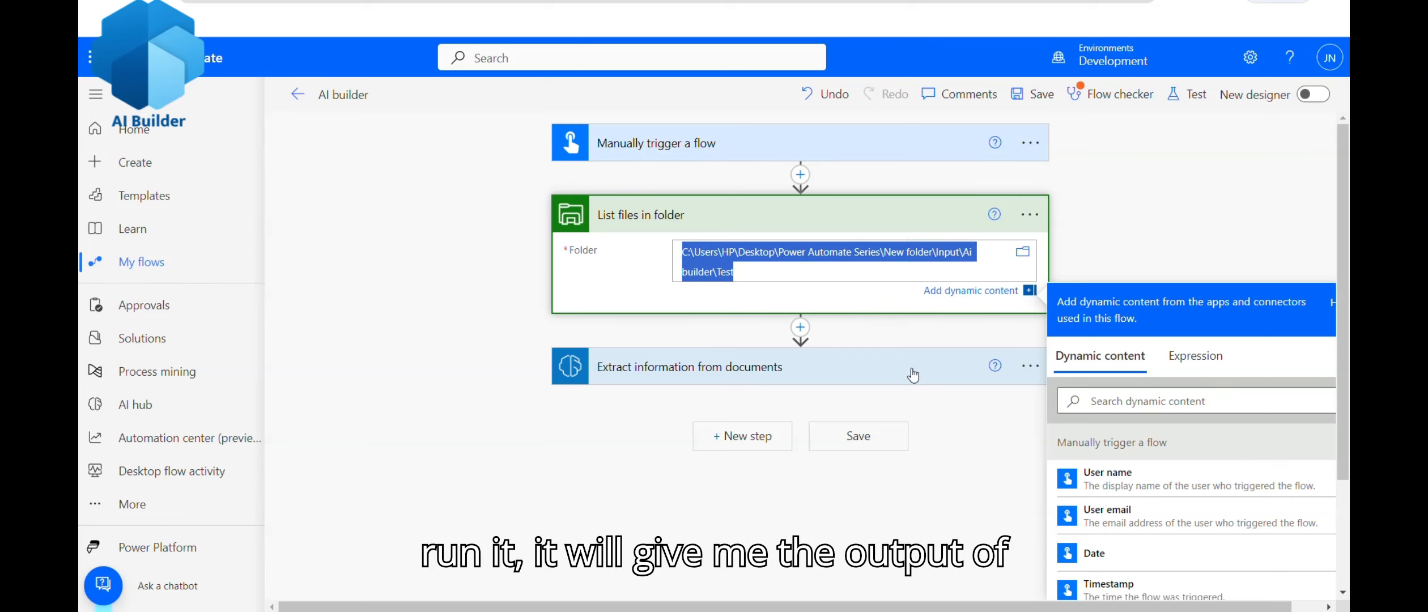
{"action": "left_click", "coordinate": [965, 478]}
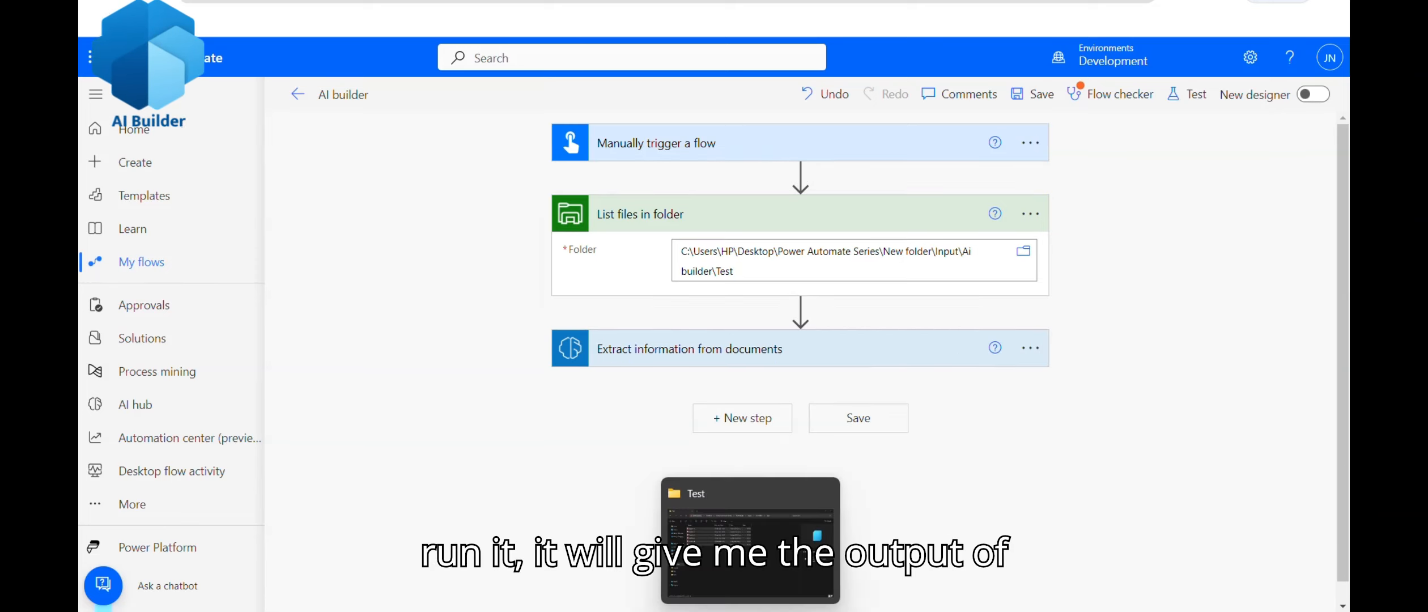
{"action": "left_click", "coordinate": [753, 532]}
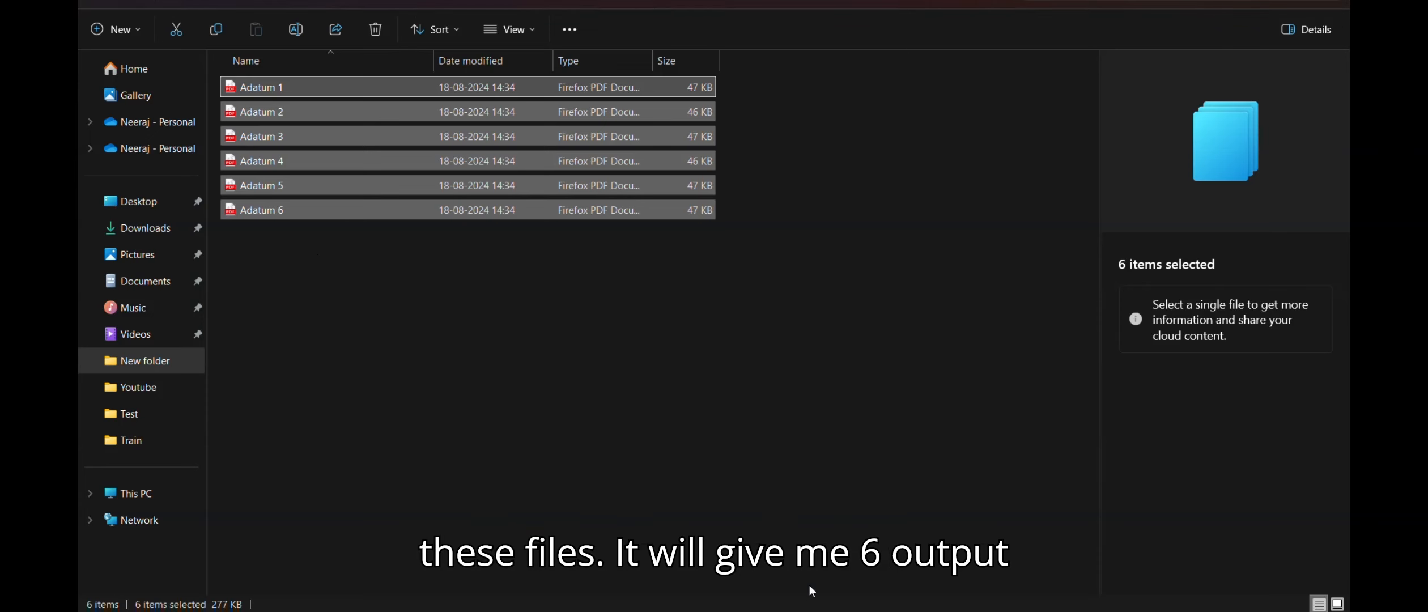
{"action": "key", "text": "alt+Tab"}
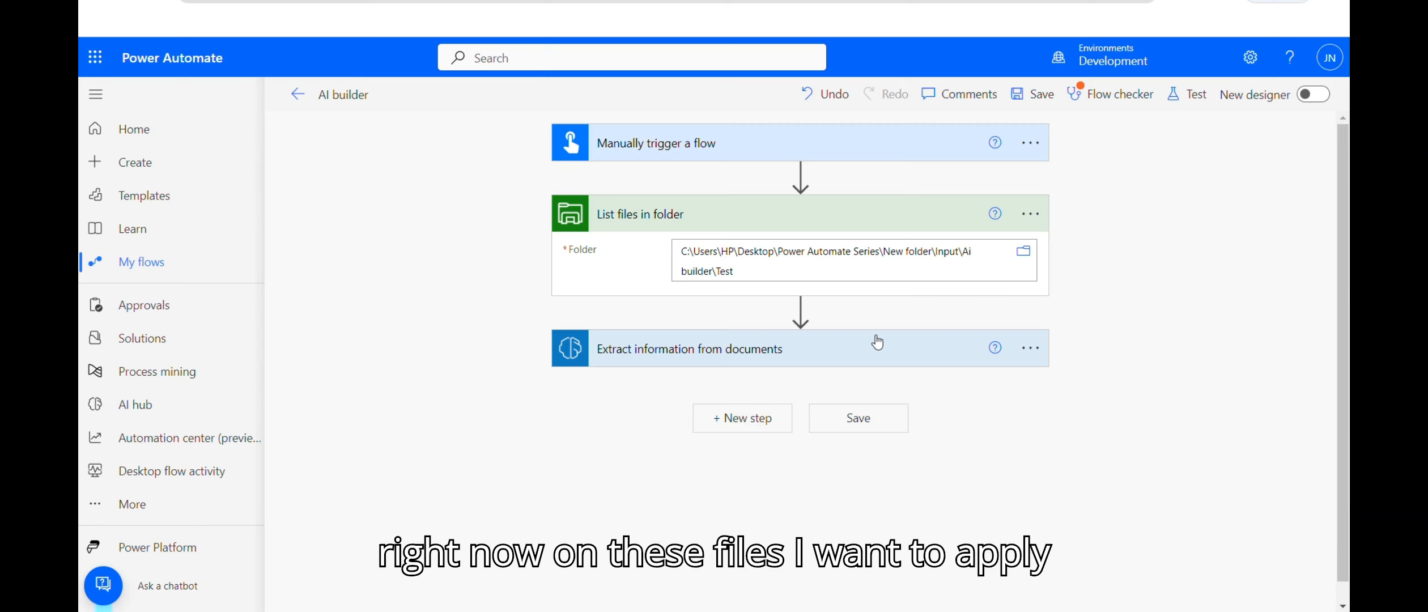
Step: Insert a Control 'Apply to each' loop right after List files in folder
{"action": "left_click", "coordinate": [800, 310]}
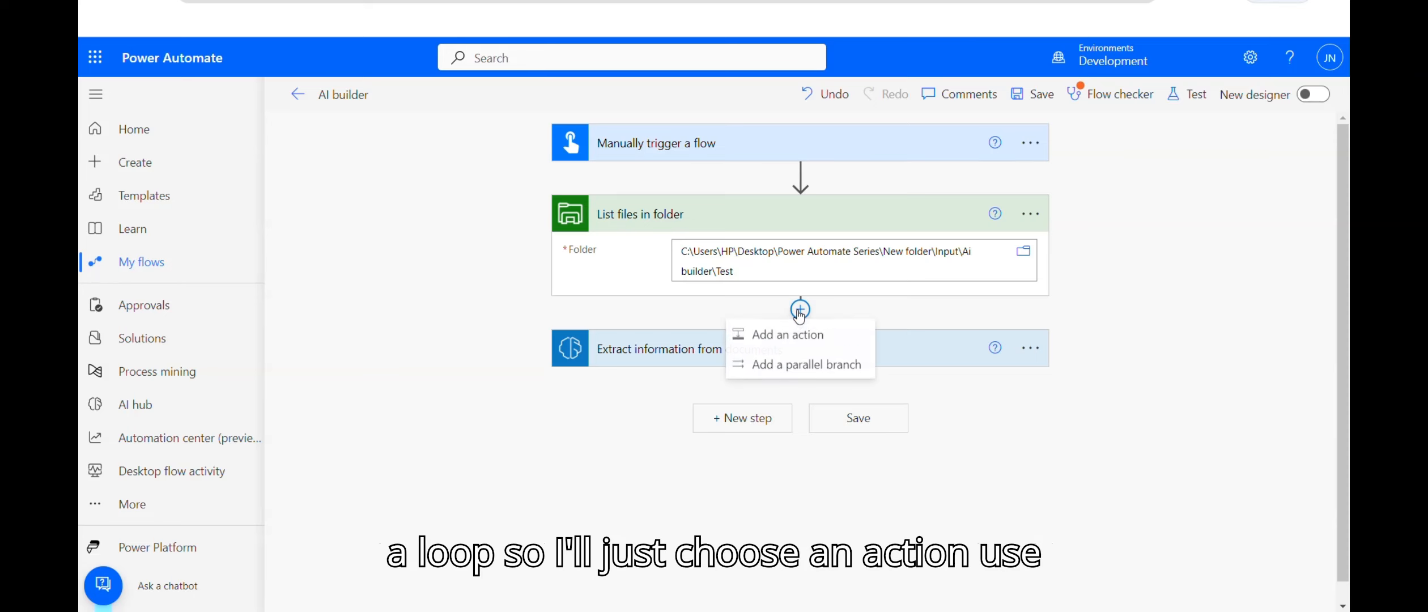
{"action": "left_click", "coordinate": [738, 333]}
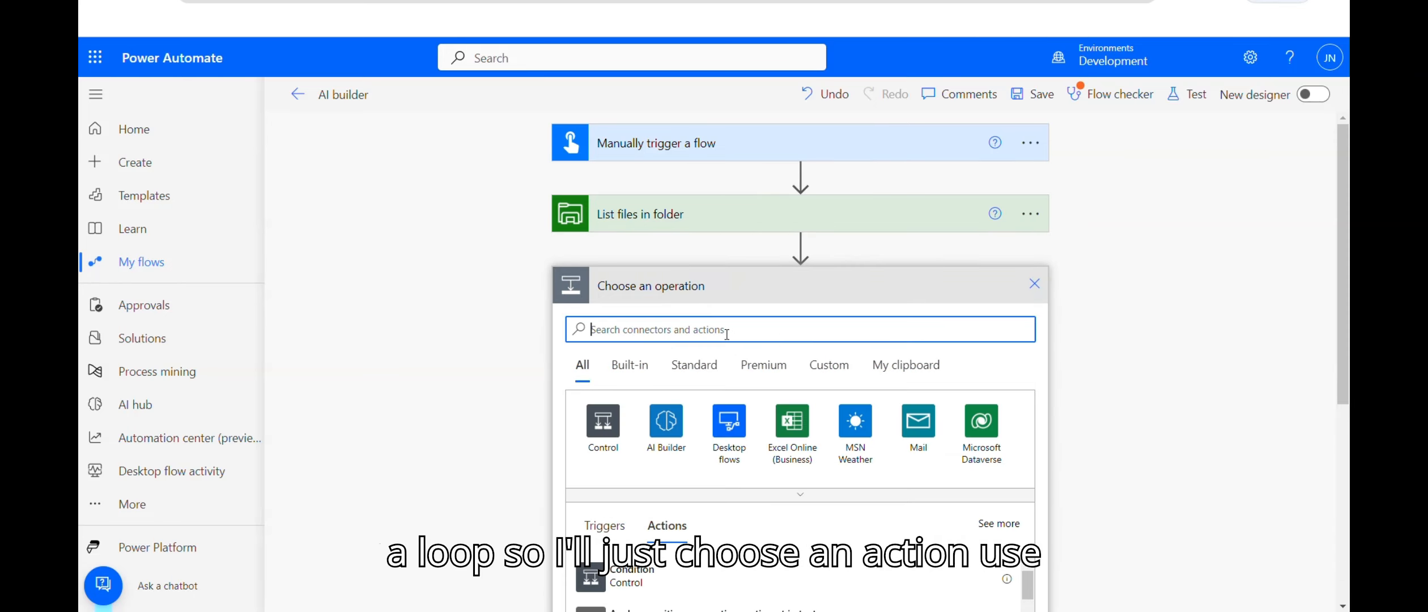
{"action": "type", "text": "Apply to a"}
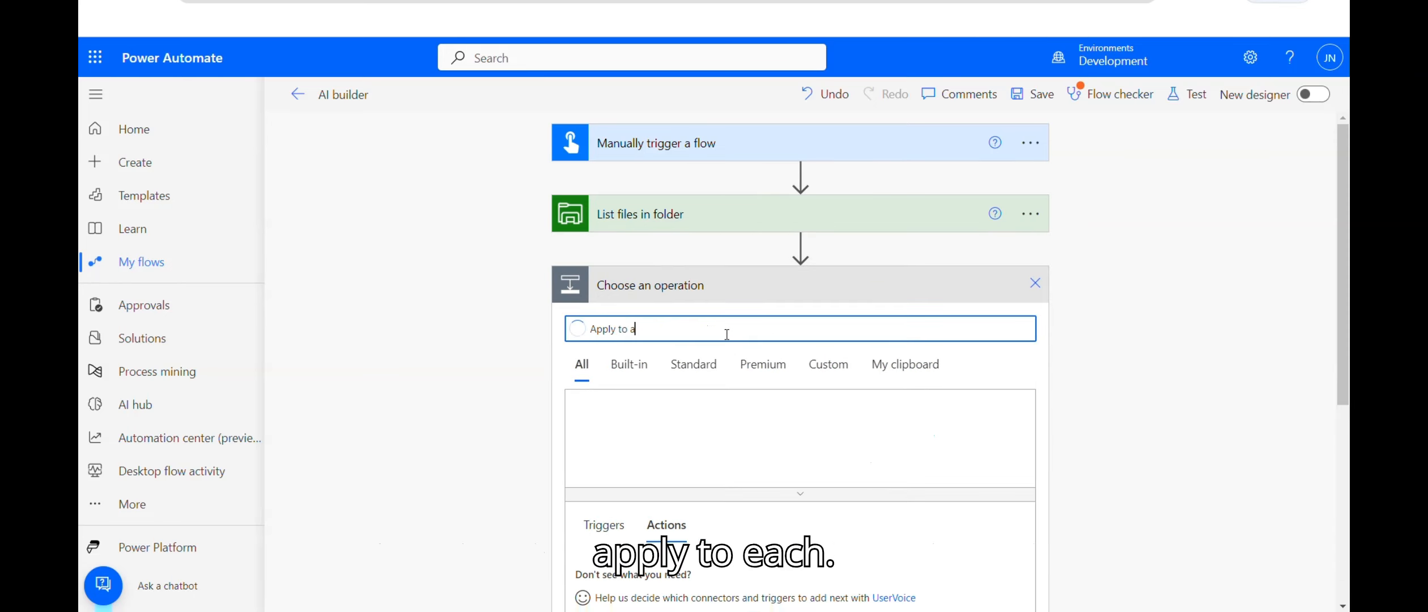
{"action": "key", "text": "BackSpace"}
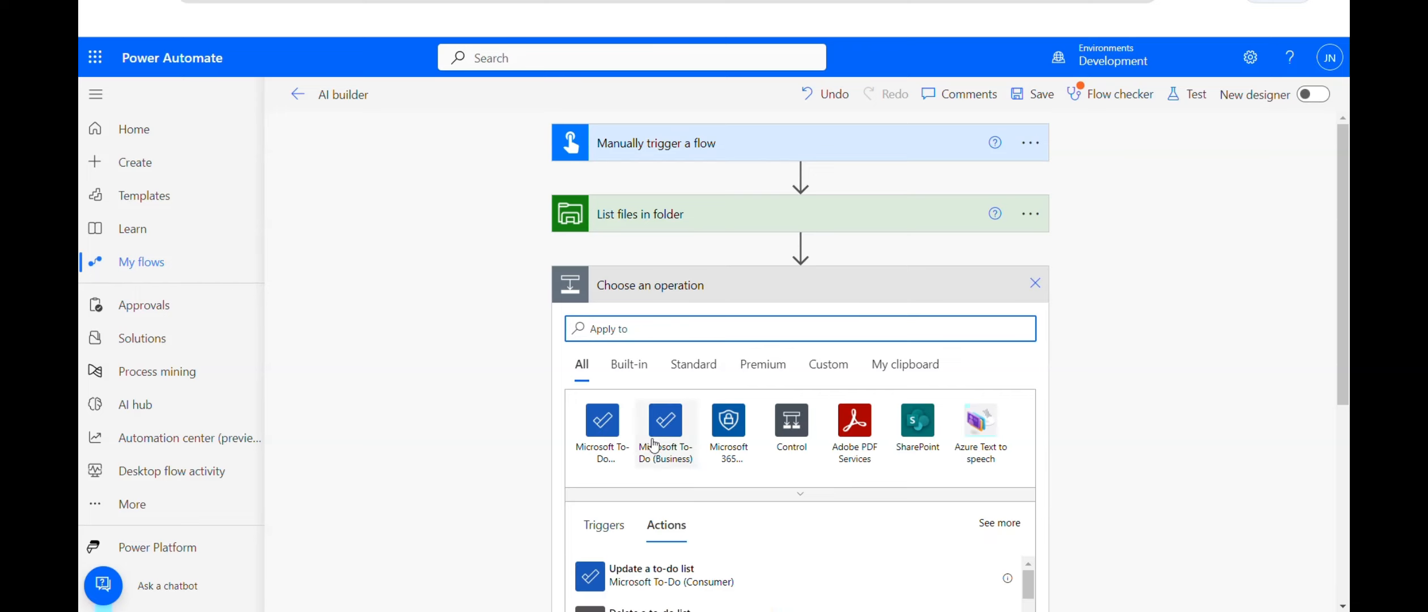
{"action": "left_click", "coordinate": [792, 422]}
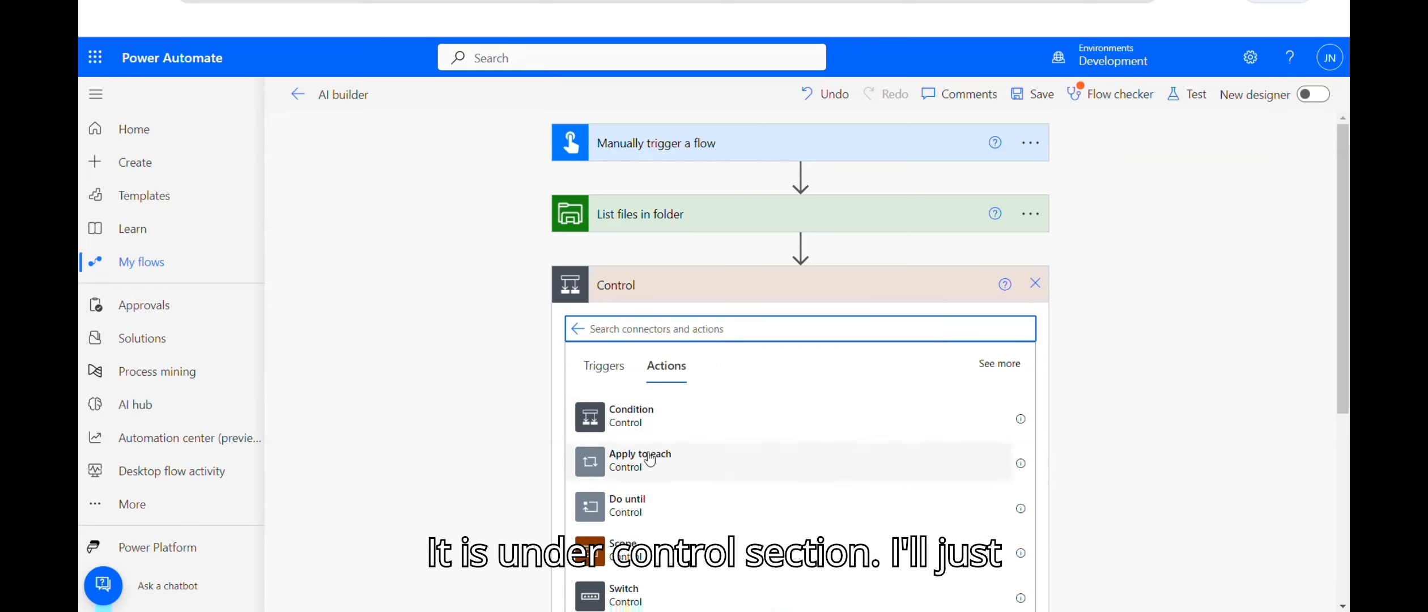
{"action": "left_click", "coordinate": [645, 453]}
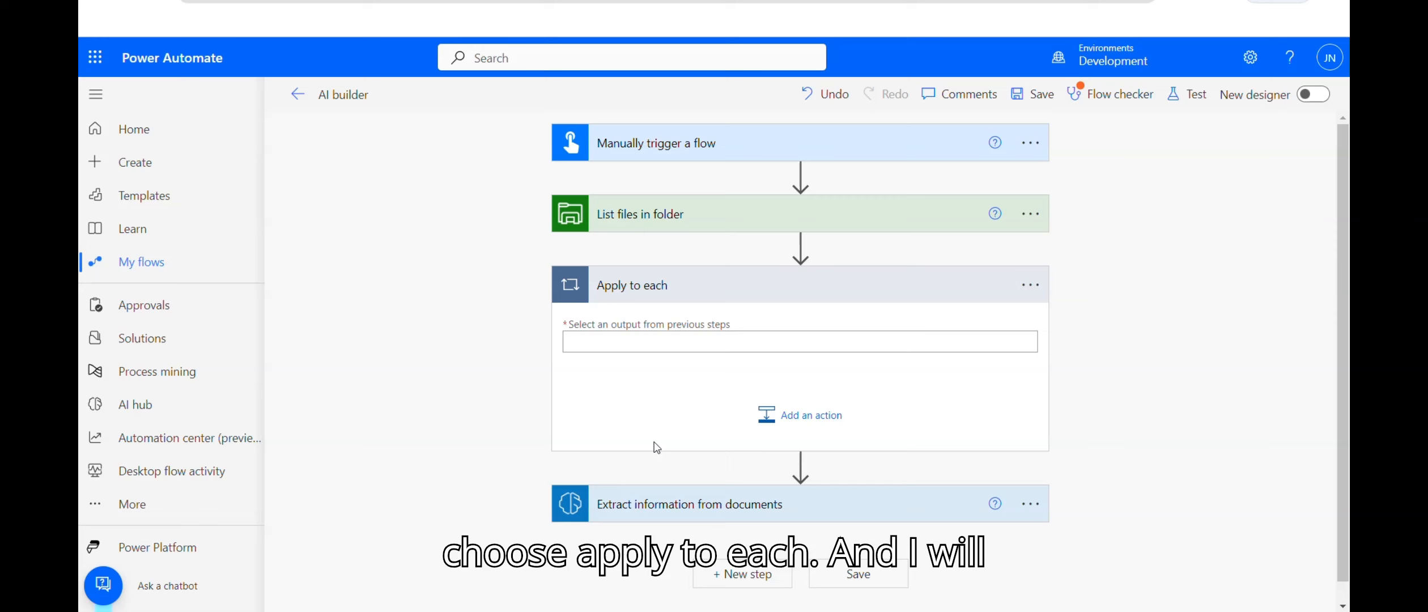
{"action": "left_click", "coordinate": [766, 340]}
{"action": "scroll", "coordinate": [1333, 448], "scroll_direction": "down", "scroll_amount": 3}
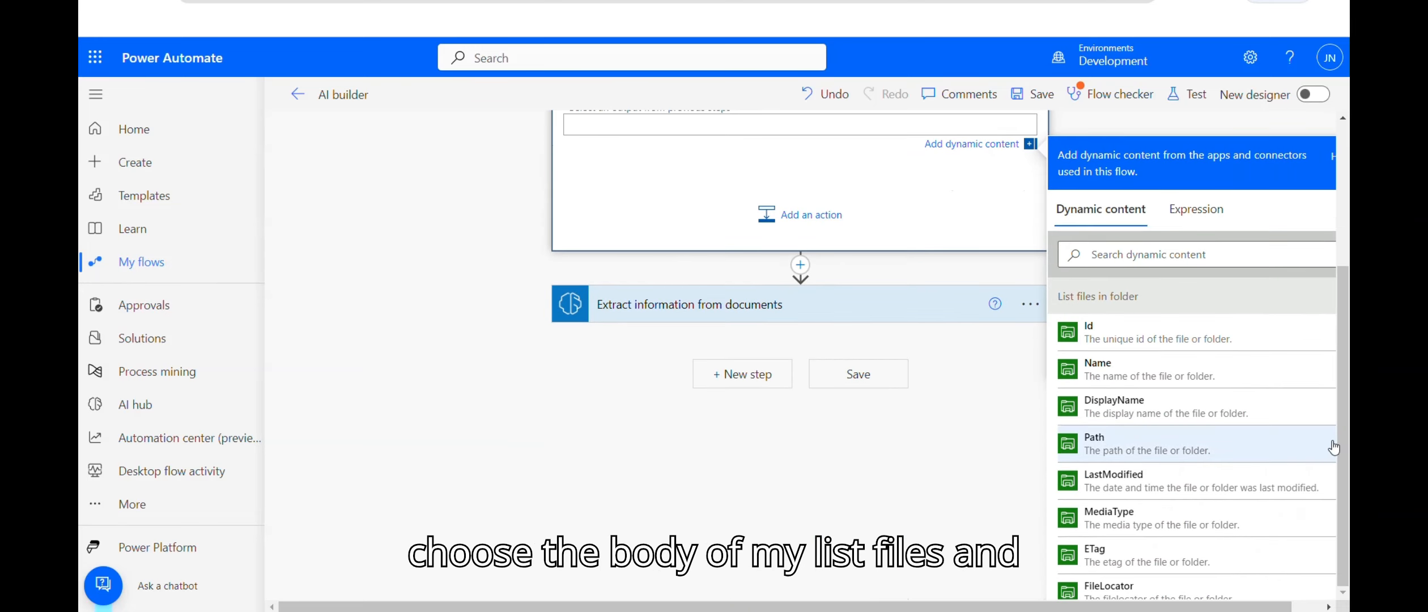
Step: Choose the body output of List files in folder as the loop's input
{"action": "left_click", "coordinate": [1315, 607]}
{"action": "scroll", "coordinate": [1324, 398], "scroll_direction": "down", "scroll_amount": 10}
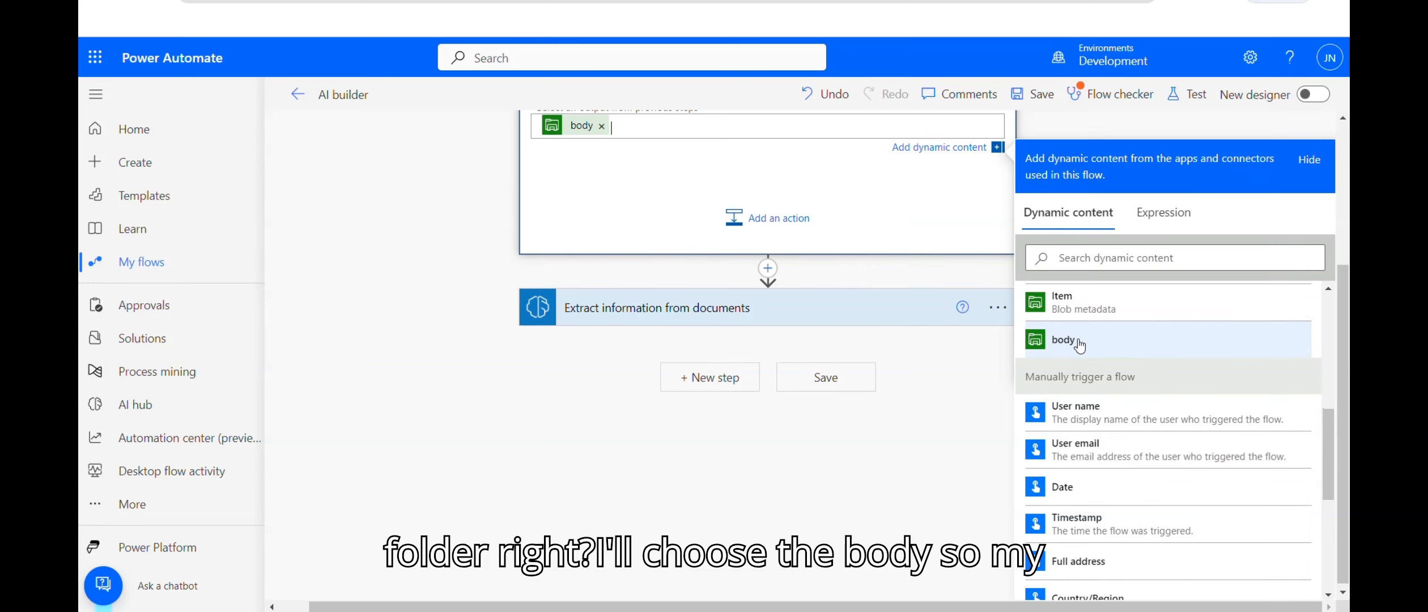
{"action": "scroll", "coordinate": [724, 170], "scroll_direction": "up", "scroll_amount": 4}
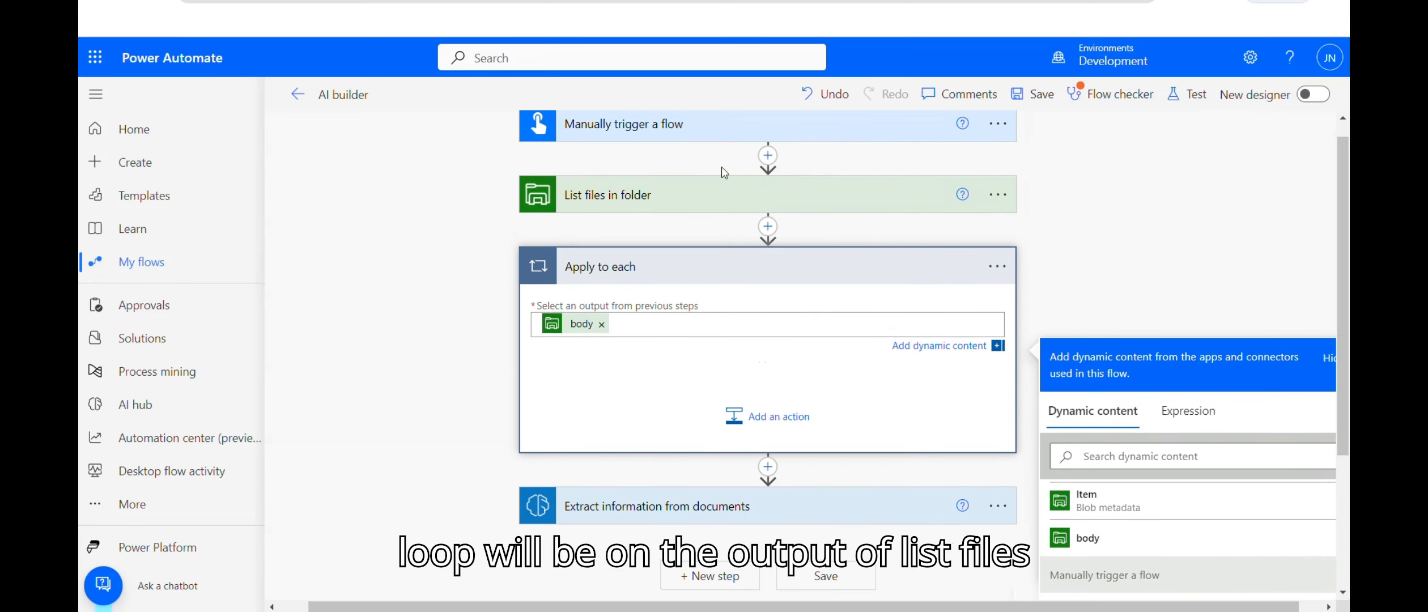
{"action": "left_click", "coordinate": [684, 199]}
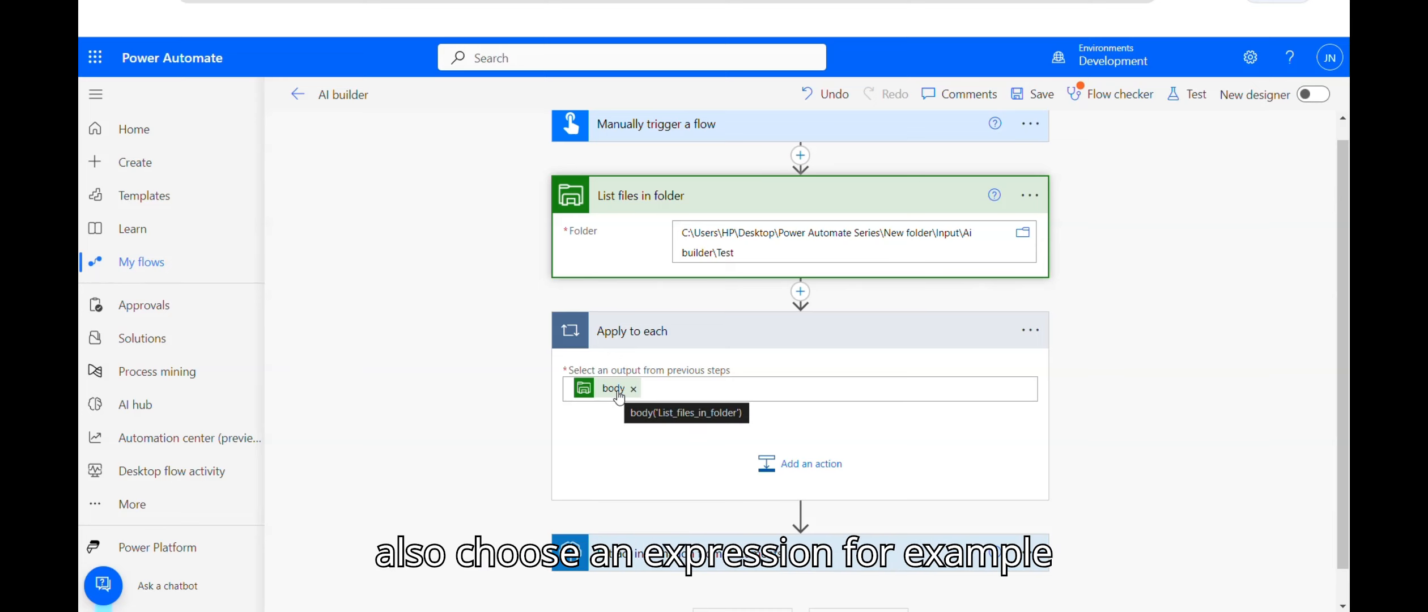
{"action": "left_click", "coordinate": [668, 390]}
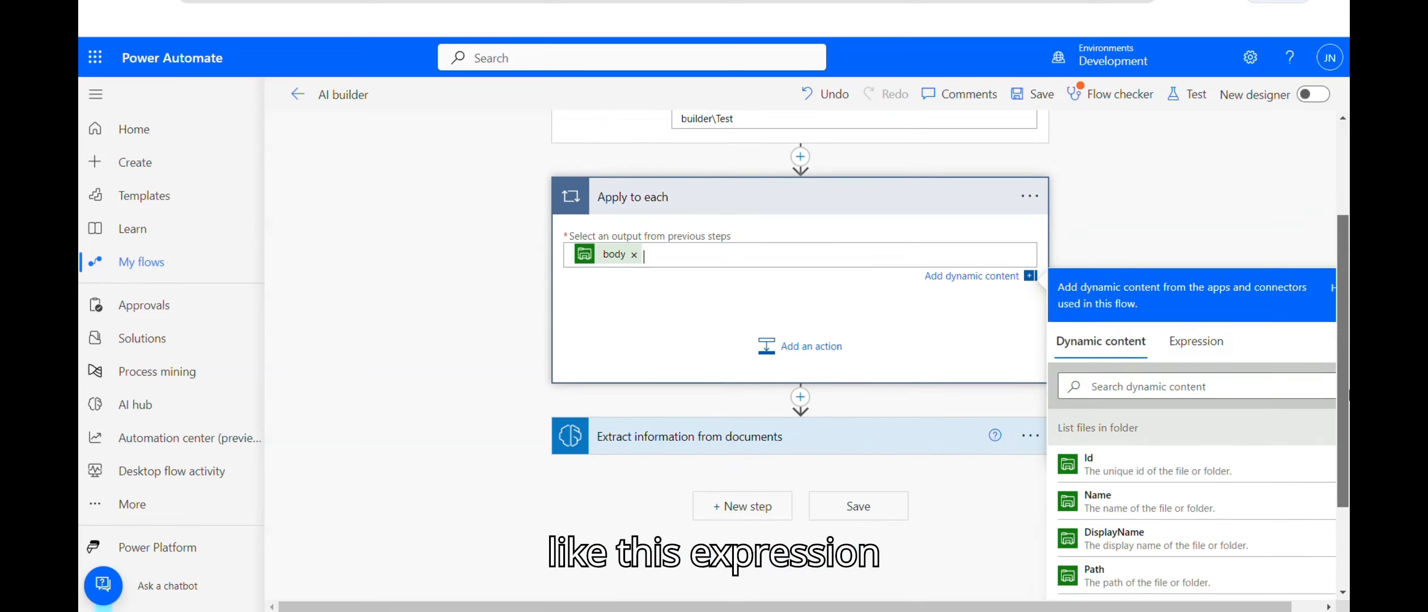
Step: Try an outputs("List...") expression for the loop input, then discard it
{"action": "left_click", "coordinate": [1221, 339]}
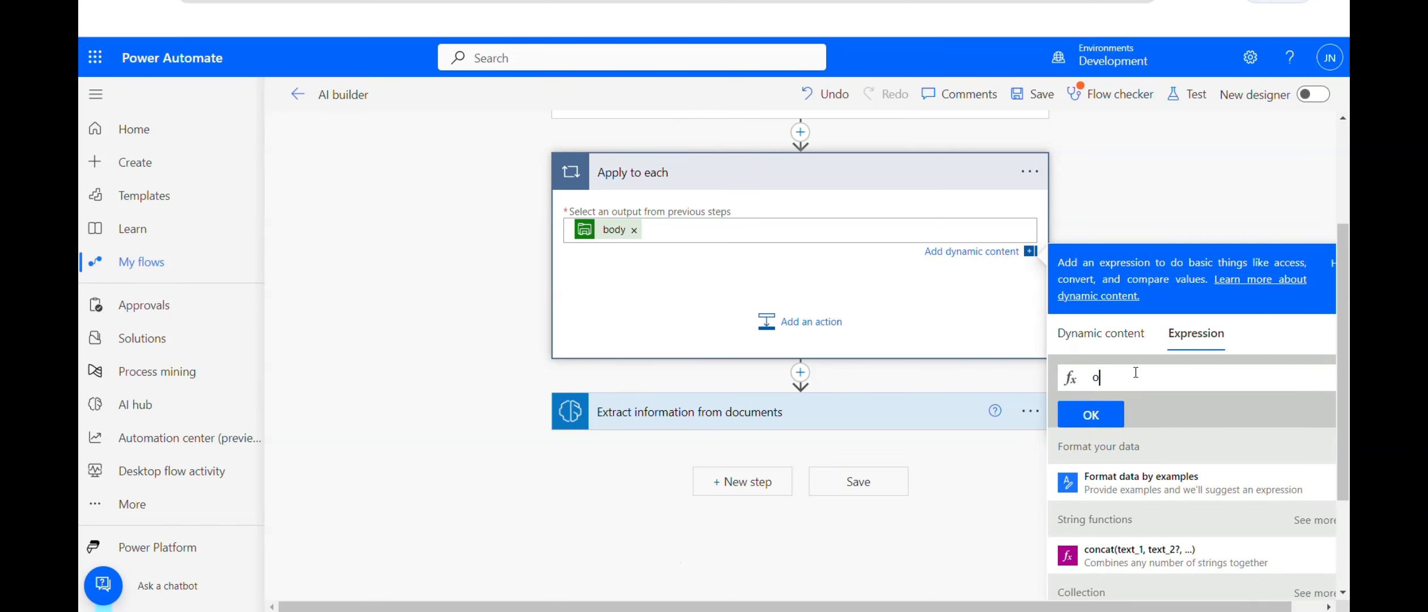
{"action": "type", "text": "outputs("}
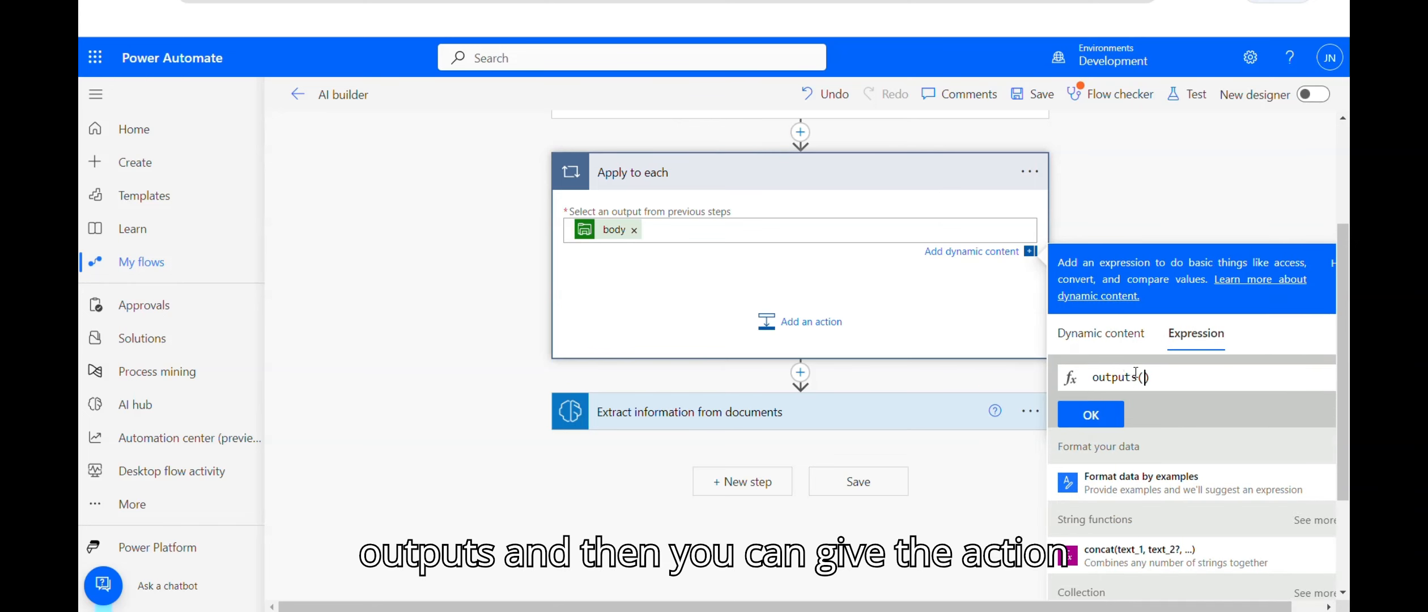
{"action": "type", "text": "\""}
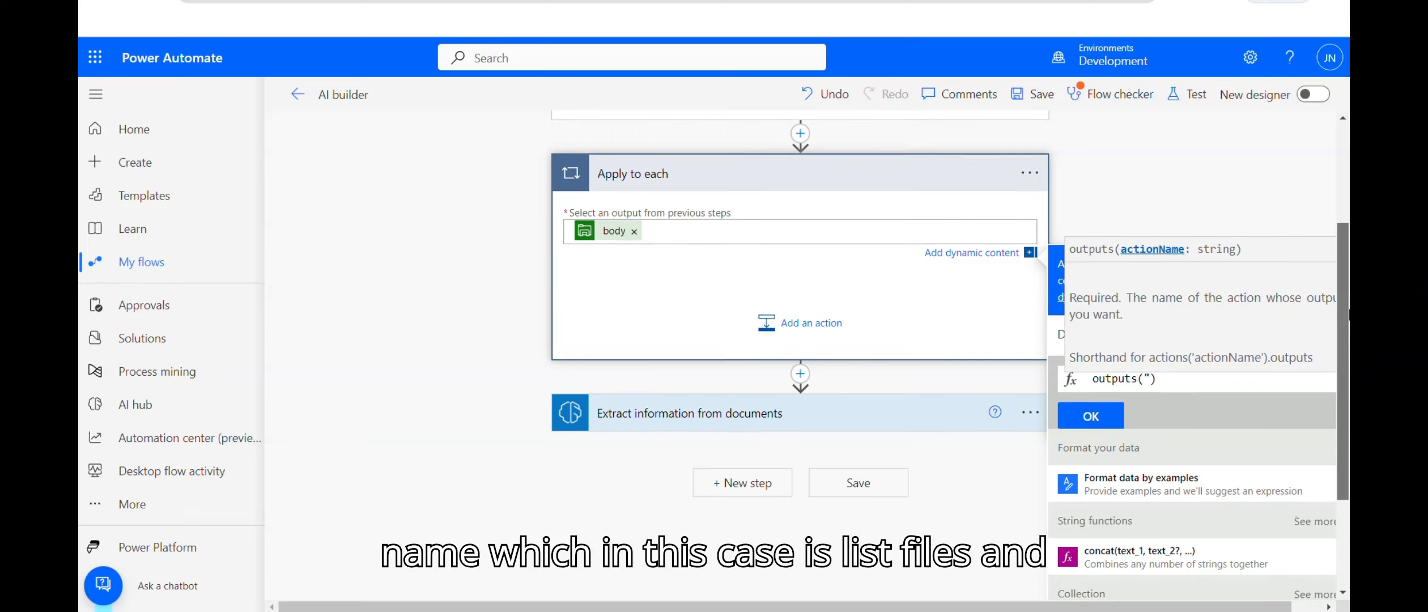
{"action": "scroll", "coordinate": [1345, 229], "scroll_direction": "up", "scroll_amount": 3}
{"action": "scroll", "coordinate": [1345, 229], "scroll_direction": "down", "scroll_amount": 2}
{"action": "type", "text": "List"}
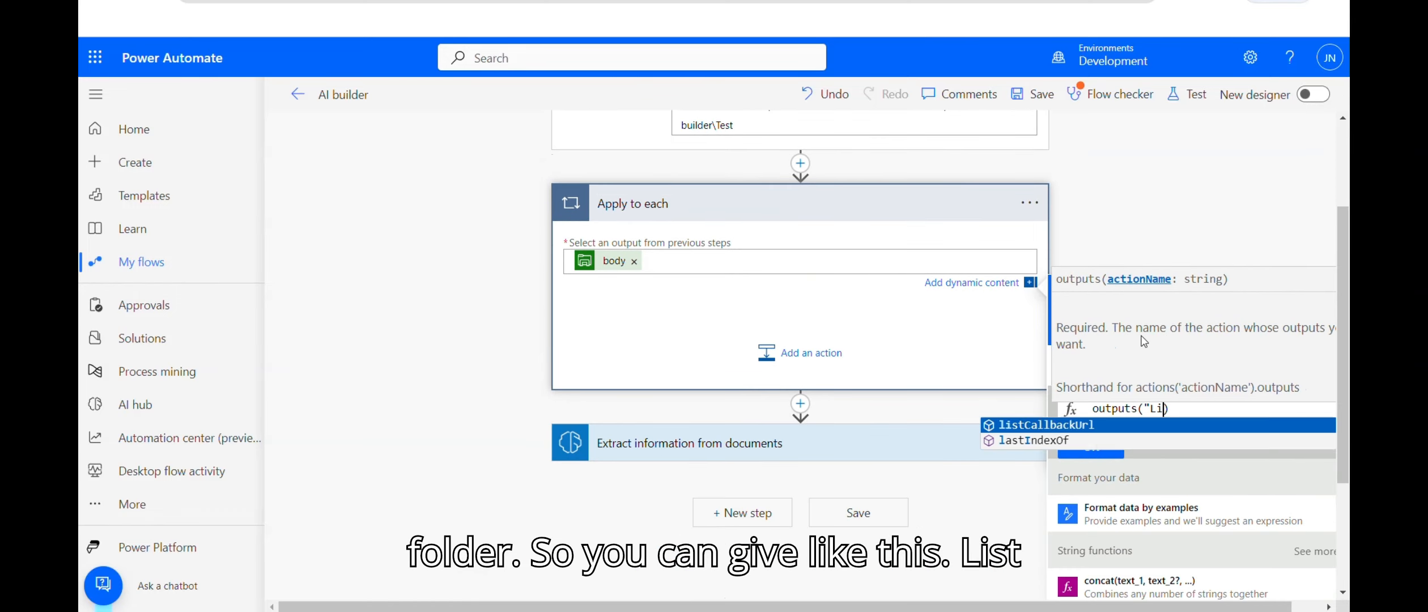
{"action": "key", "text": "ctrl+a"}
{"action": "key", "text": "BackSpace"}
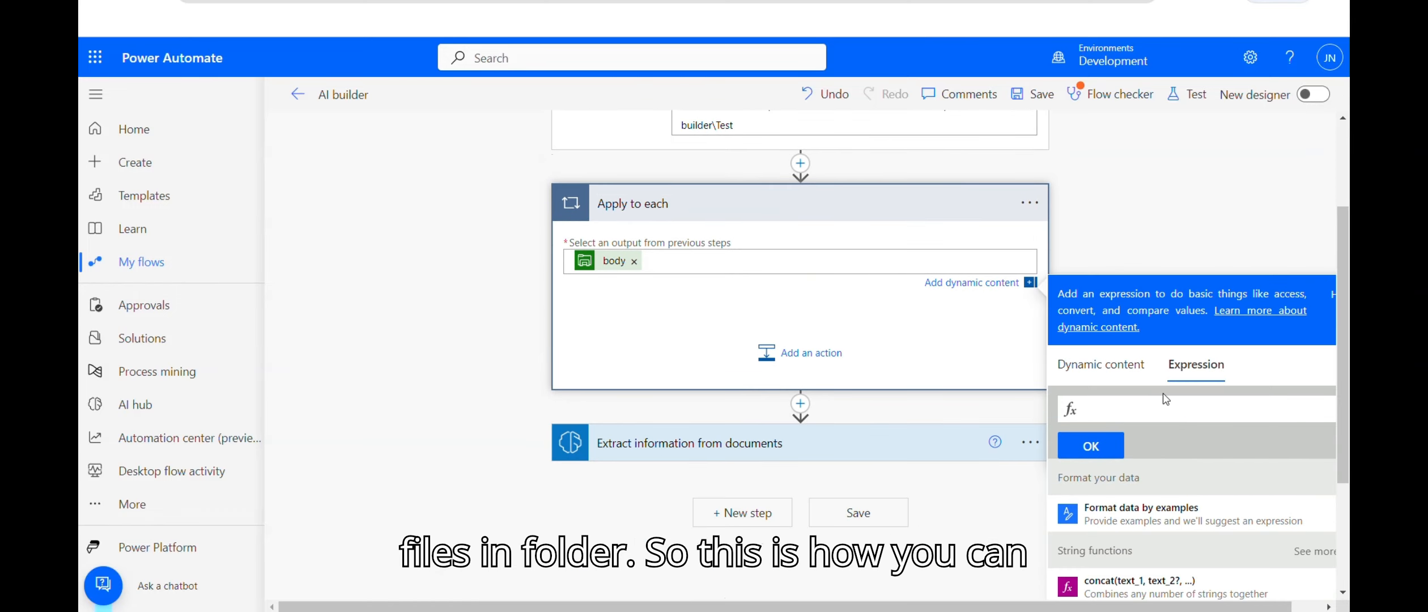
{"action": "left_click", "coordinate": [1143, 236]}
{"action": "left_click", "coordinate": [833, 381]}
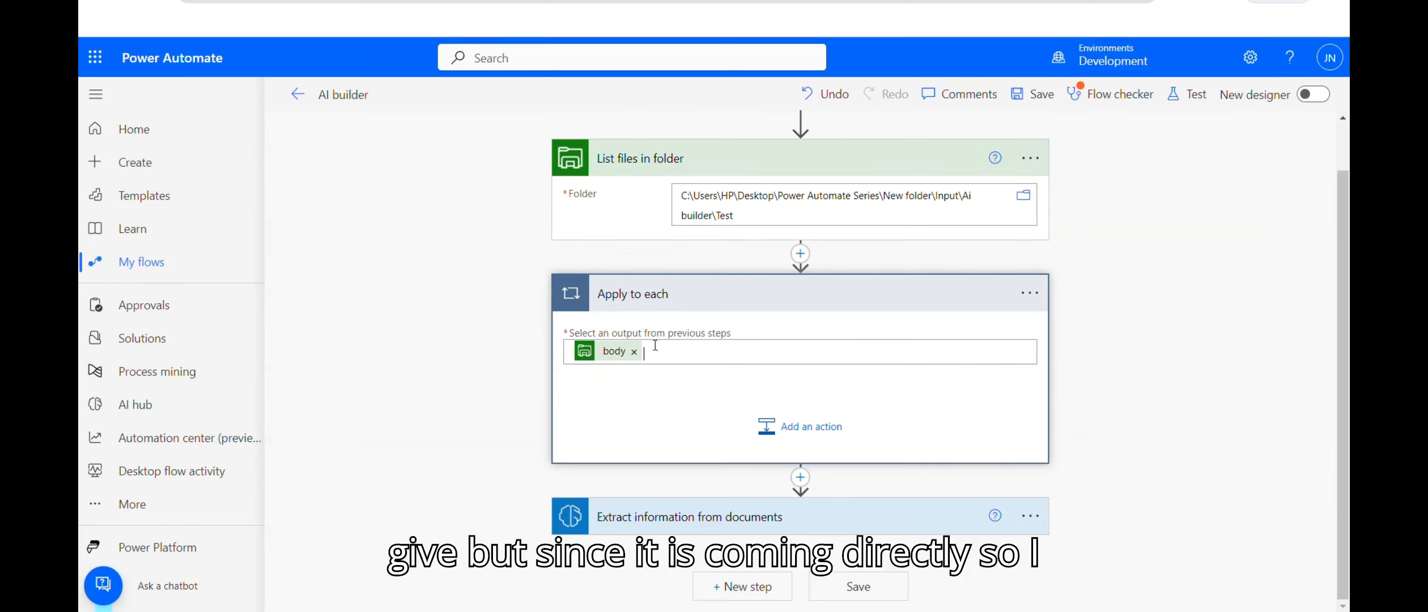
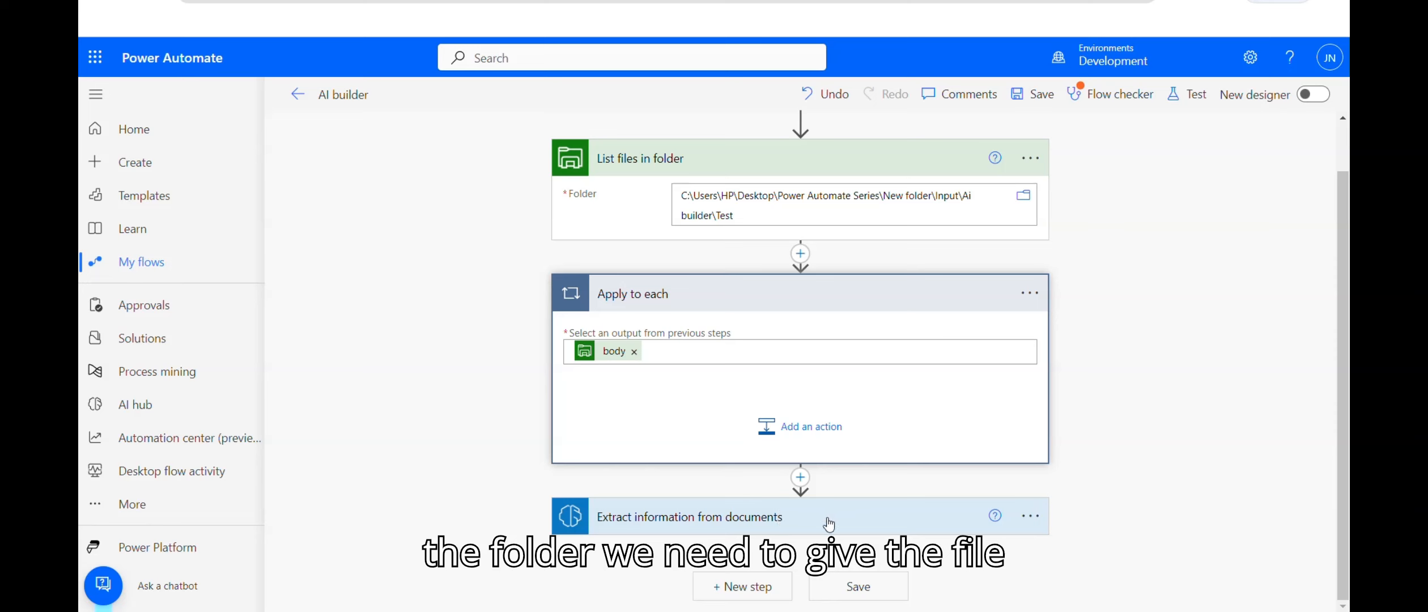
Step: Check the extract step's Form options, then drag it into the Apply to each loop
{"action": "left_click", "coordinate": [718, 515]}
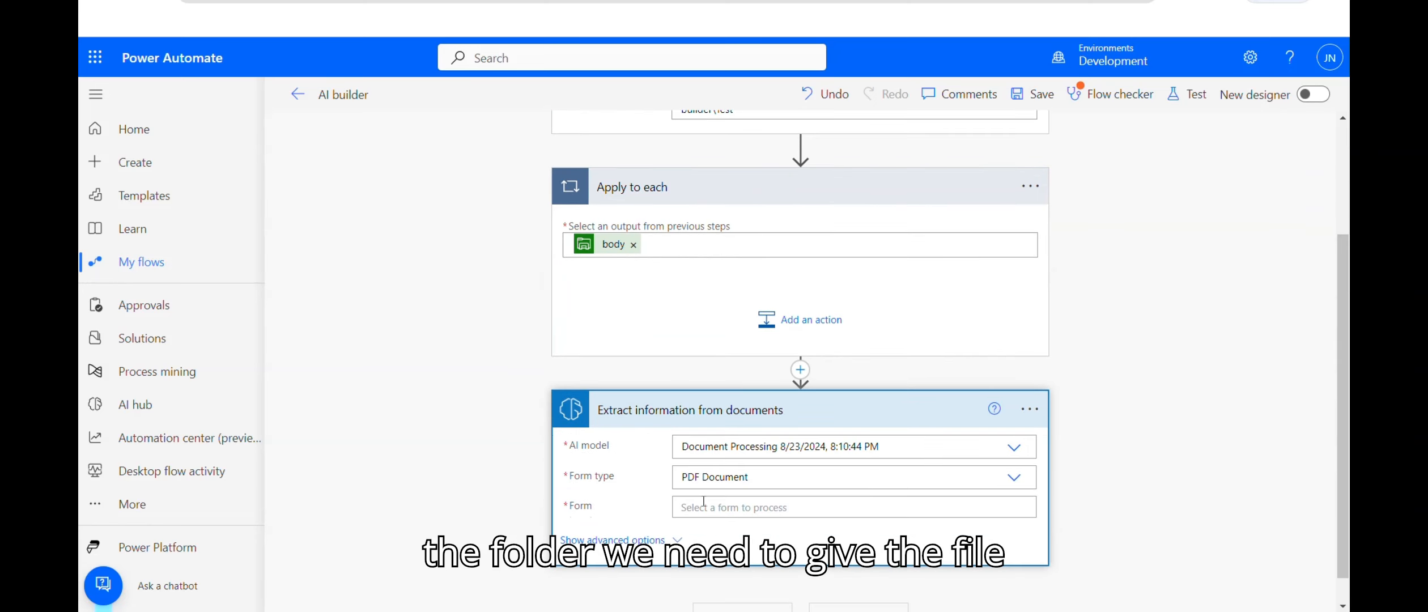
{"action": "left_click", "coordinate": [703, 505]}
{"action": "scroll", "coordinate": [1344, 283], "scroll_direction": "down", "scroll_amount": 5}
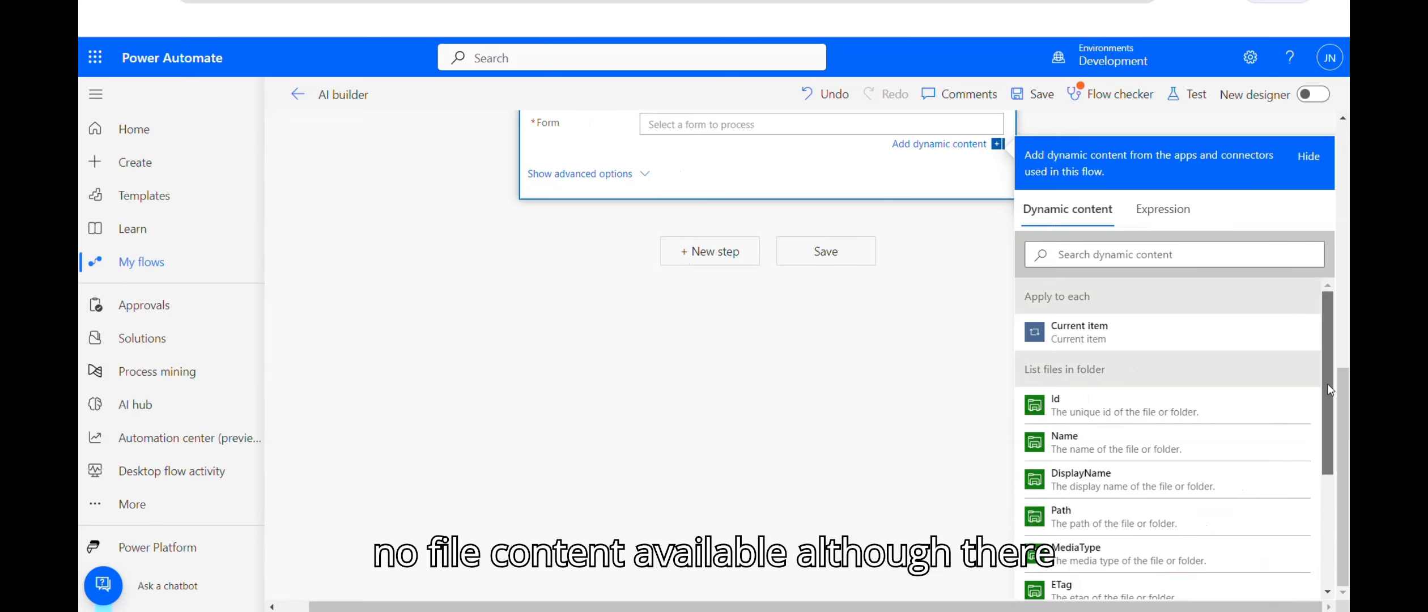
{"action": "left_click_drag", "start_coordinate": [1330, 389], "coordinate": [1348, 295]}
{"action": "left_click_drag", "start_coordinate": [805, 347], "coordinate": [788, 268]}
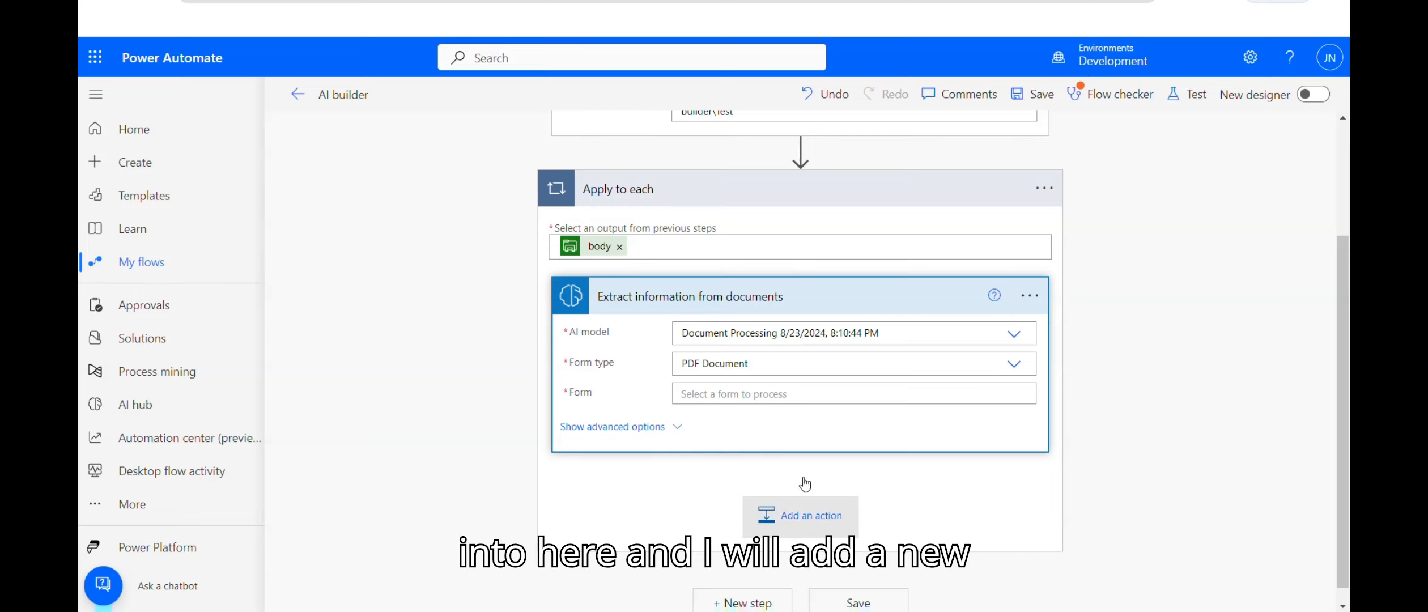
{"action": "left_click", "coordinate": [801, 517]}
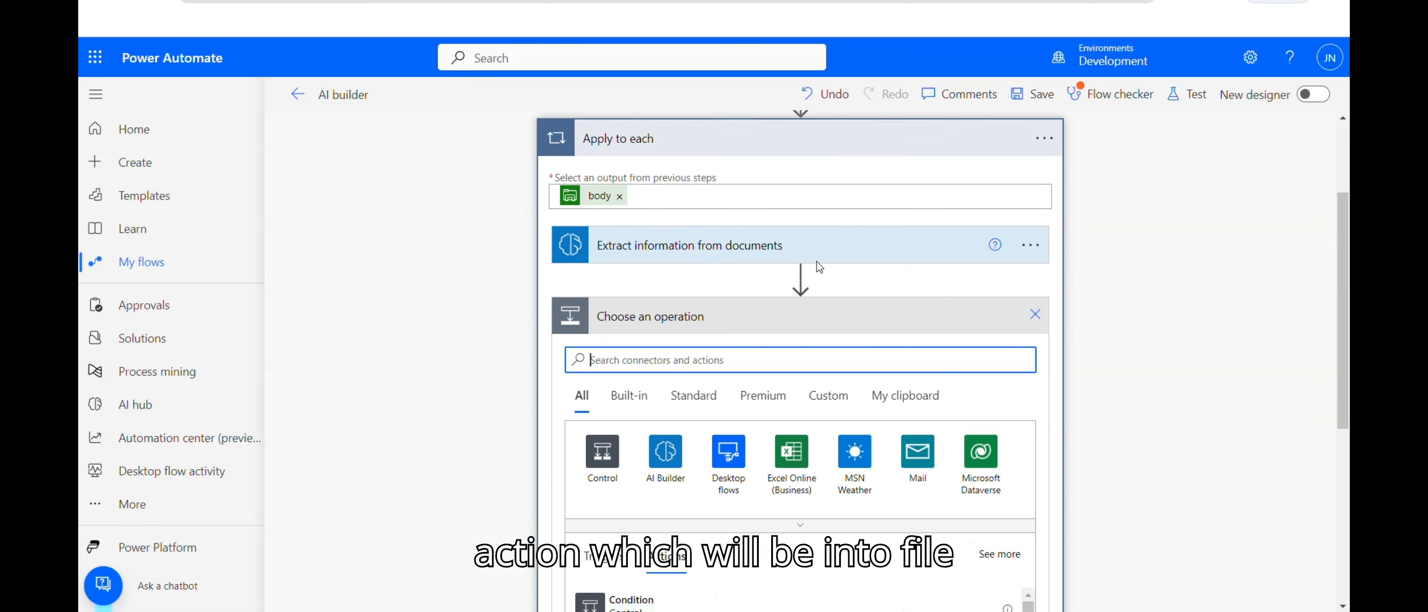
Step: Add a File System 'Get file content' action inside the loop
{"action": "type", "text": "File Sts"}
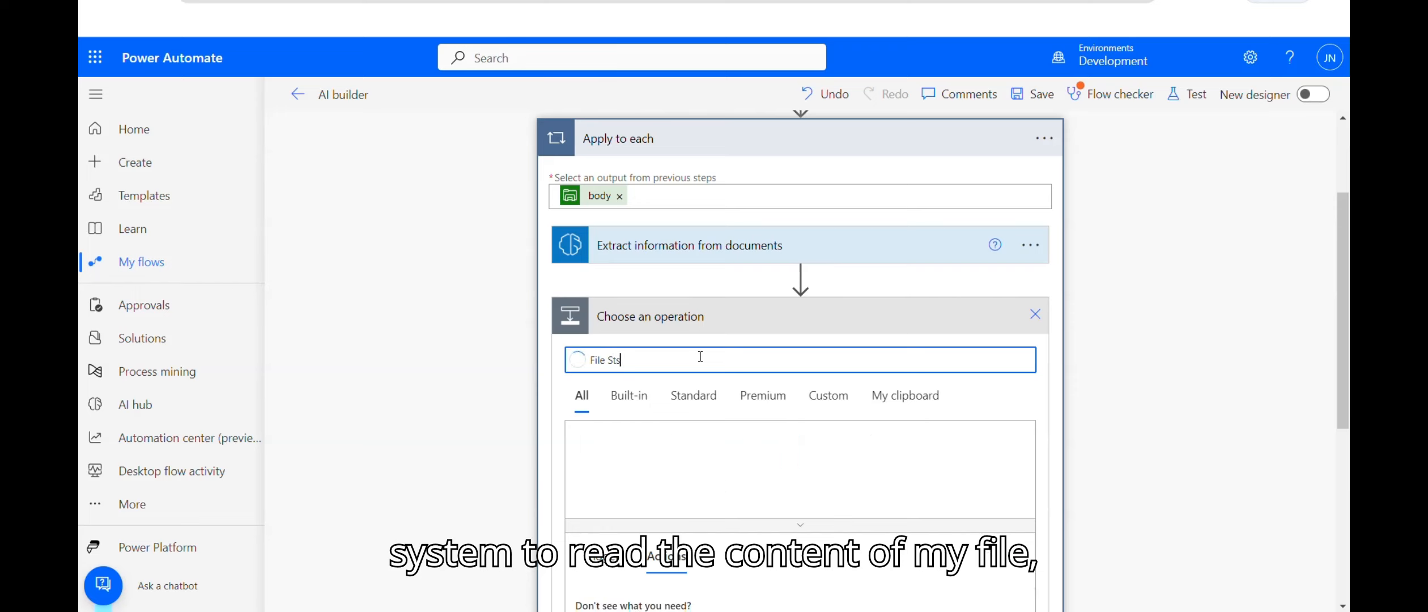
{"action": "key", "text": "BackSpace"}
{"action": "key", "text": "BackSpace"}
{"action": "type", "text": "y"}
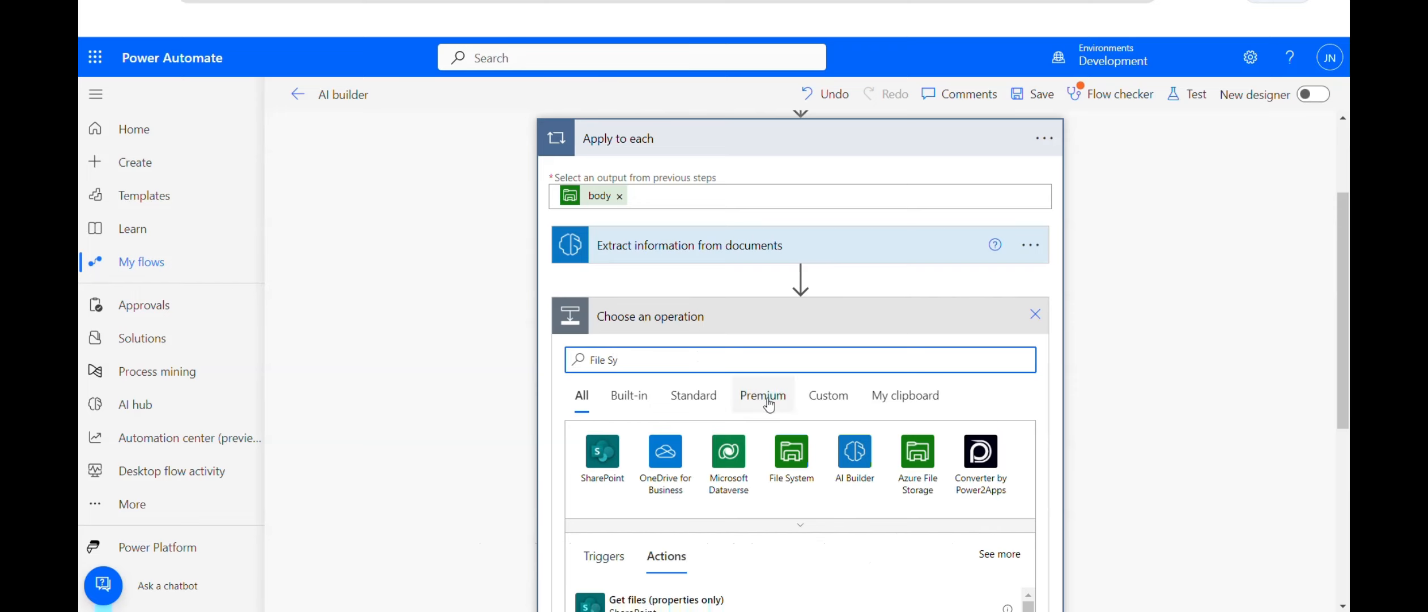
{"action": "left_click", "coordinate": [793, 447]}
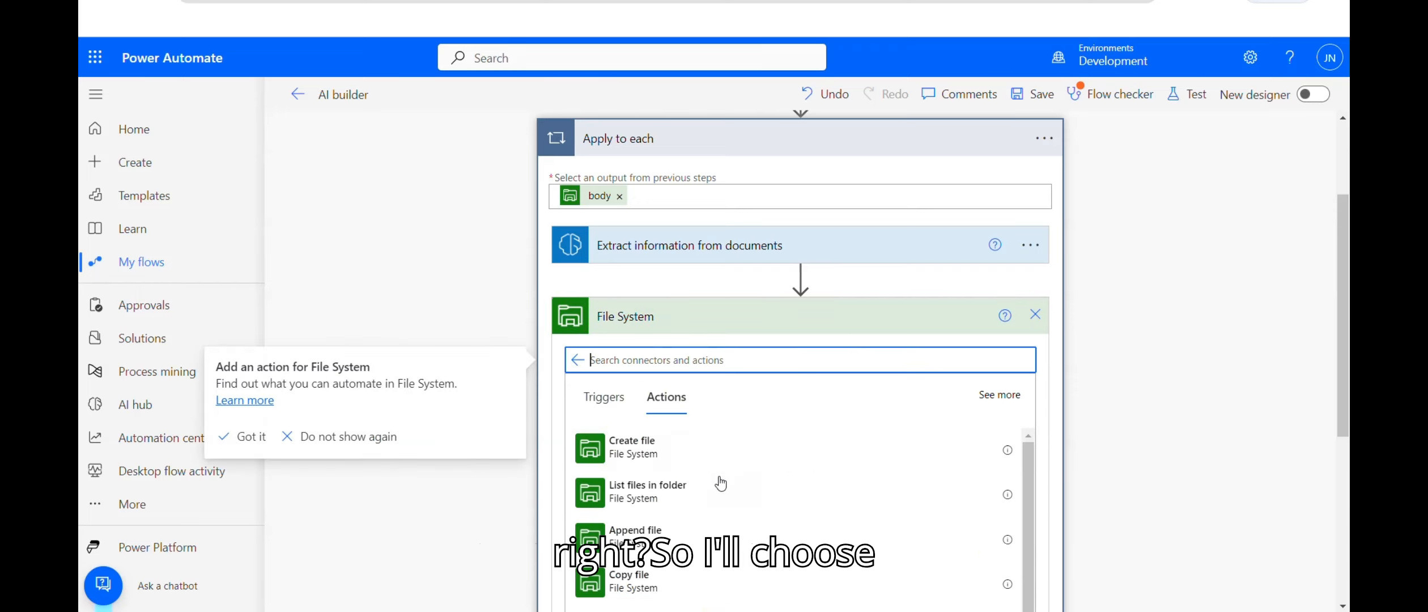
{"action": "left_click_drag", "start_coordinate": [1343, 287], "coordinate": [1349, 395]}
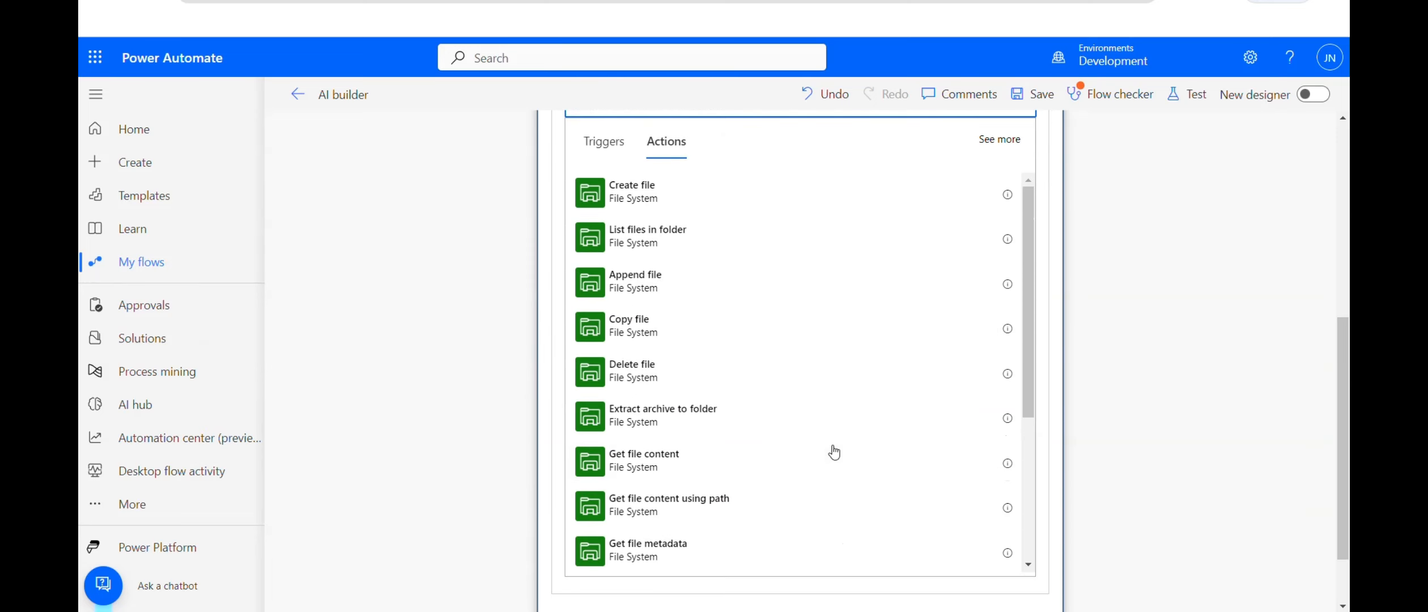
{"action": "left_click", "coordinate": [680, 459]}
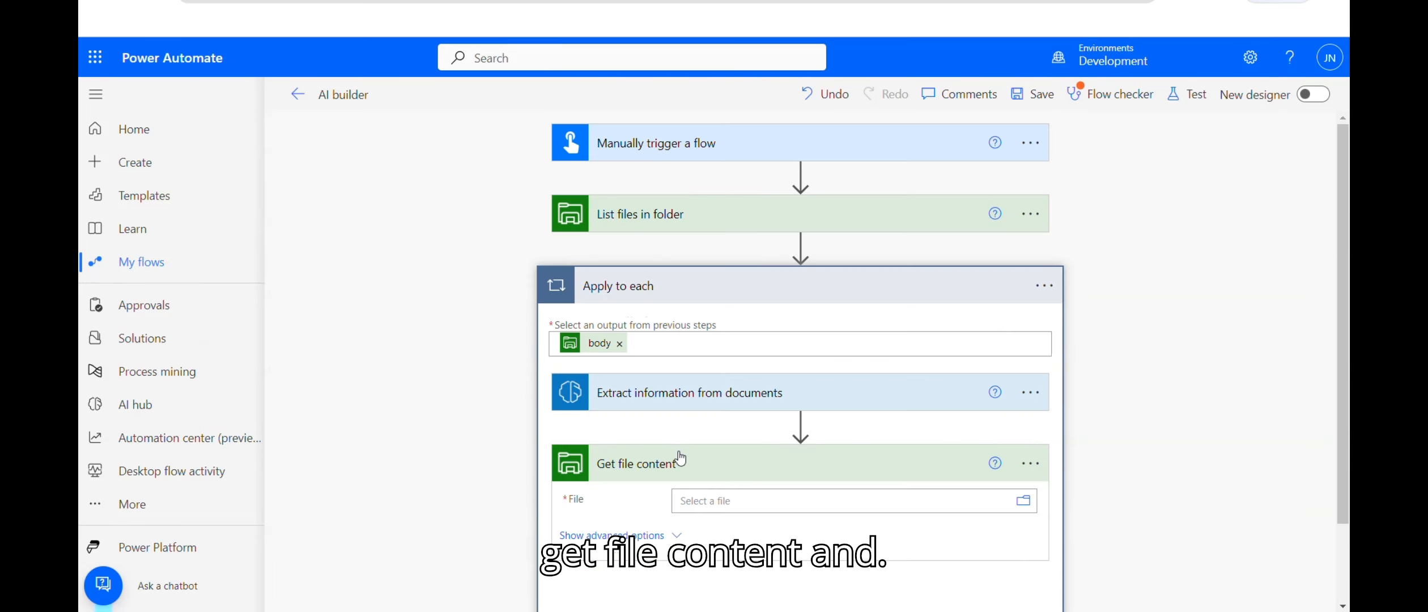
Step: Set Get file content's File to Path and move it above the extraction step
{"action": "left_click", "coordinate": [752, 500]}
{"action": "left_click_drag", "start_coordinate": [1343, 300], "coordinate": [1347, 511]}
{"action": "left_click", "coordinate": [1312, 606]}
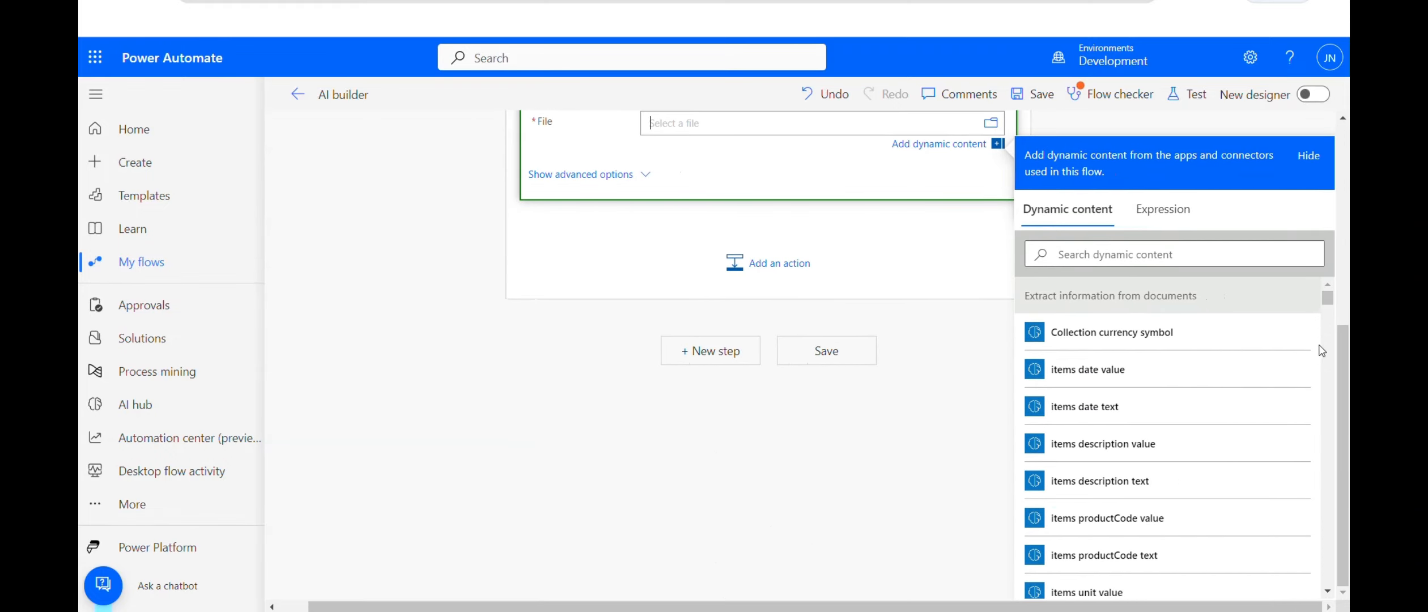
{"action": "left_click_drag", "start_coordinate": [1329, 303], "coordinate": [1331, 558]}
{"action": "left_click", "coordinate": [1109, 477]}
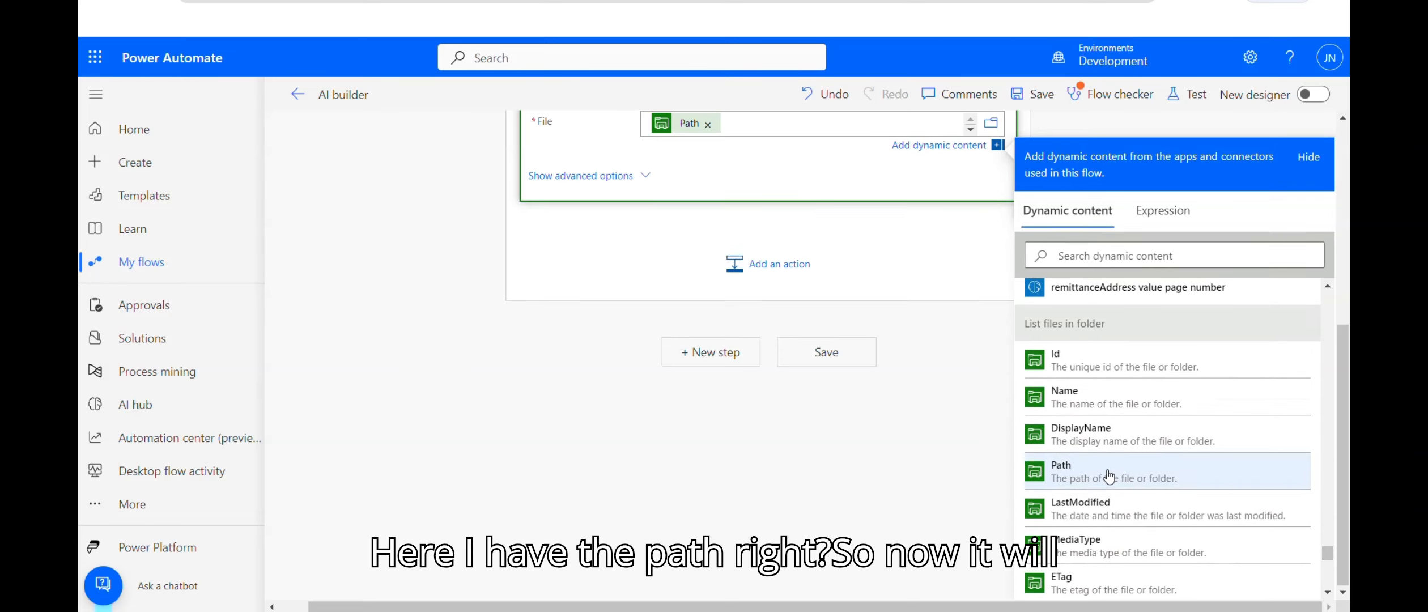
{"action": "scroll", "coordinate": [802, 399], "scroll_direction": "up", "scroll_amount": 6}
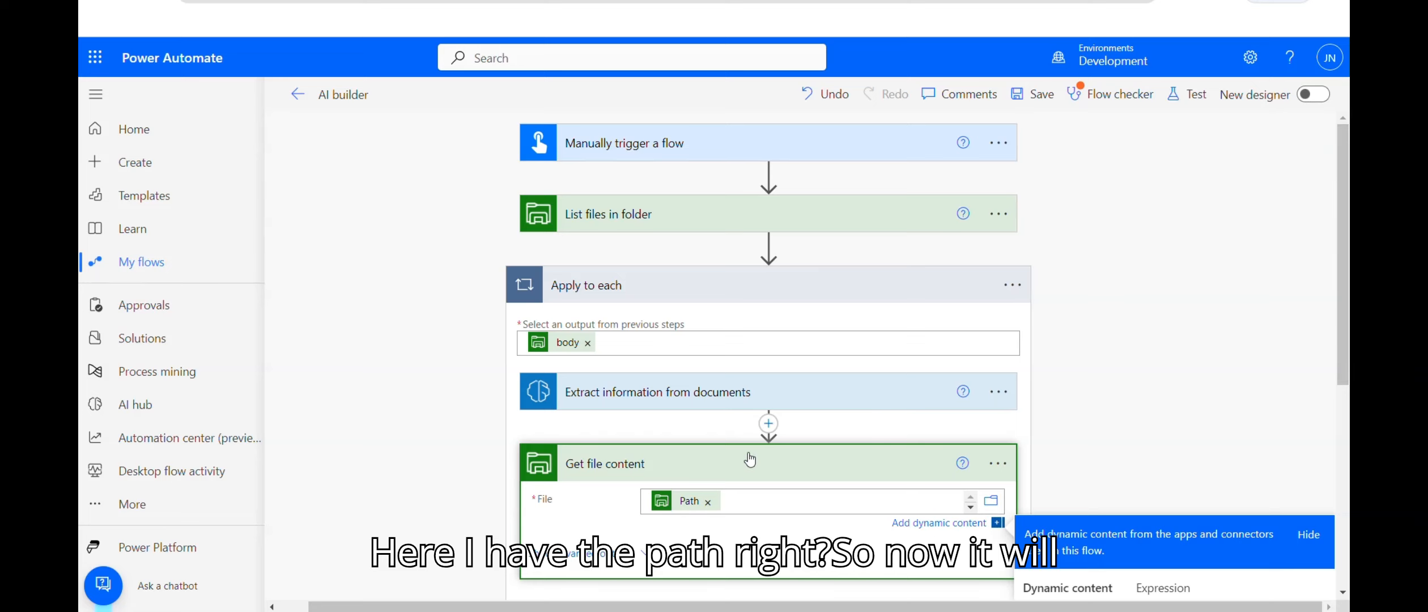
{"action": "left_click_drag", "start_coordinate": [747, 465], "coordinate": [814, 583]}
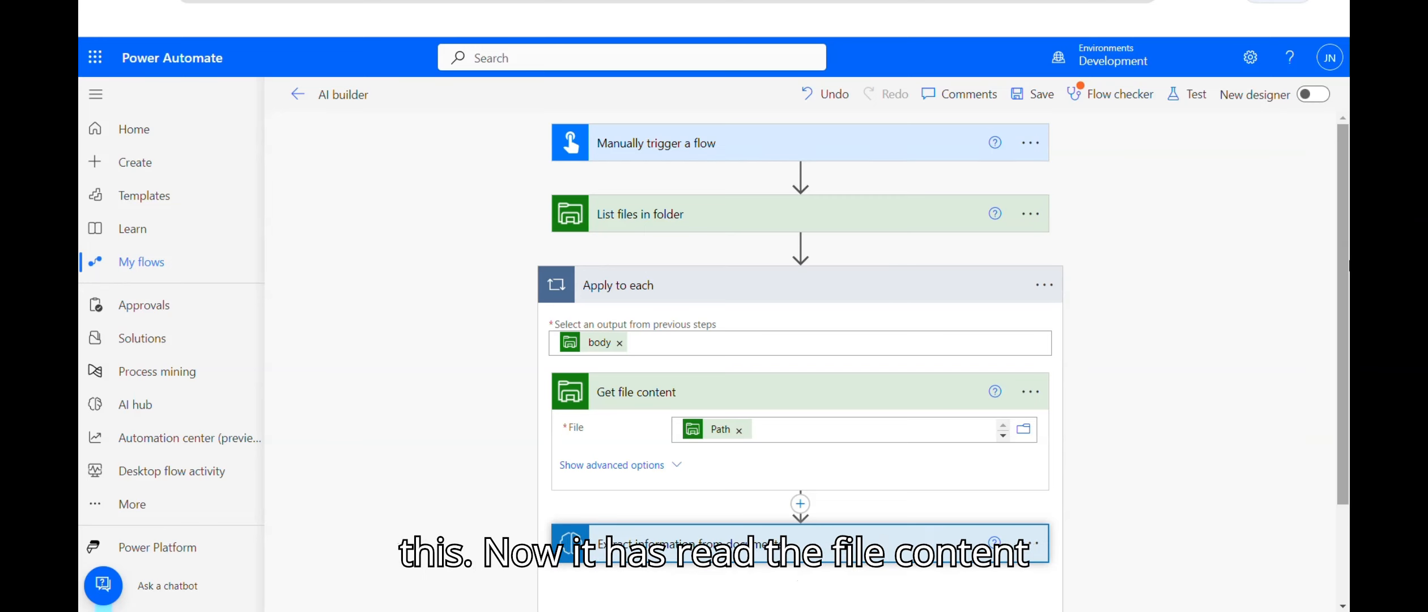
{"action": "scroll", "coordinate": [822, 431], "scroll_direction": "down", "scroll_amount": 2}
Step: Set the Extract information from documents Form to File Content
{"action": "left_click", "coordinate": [821, 425]}
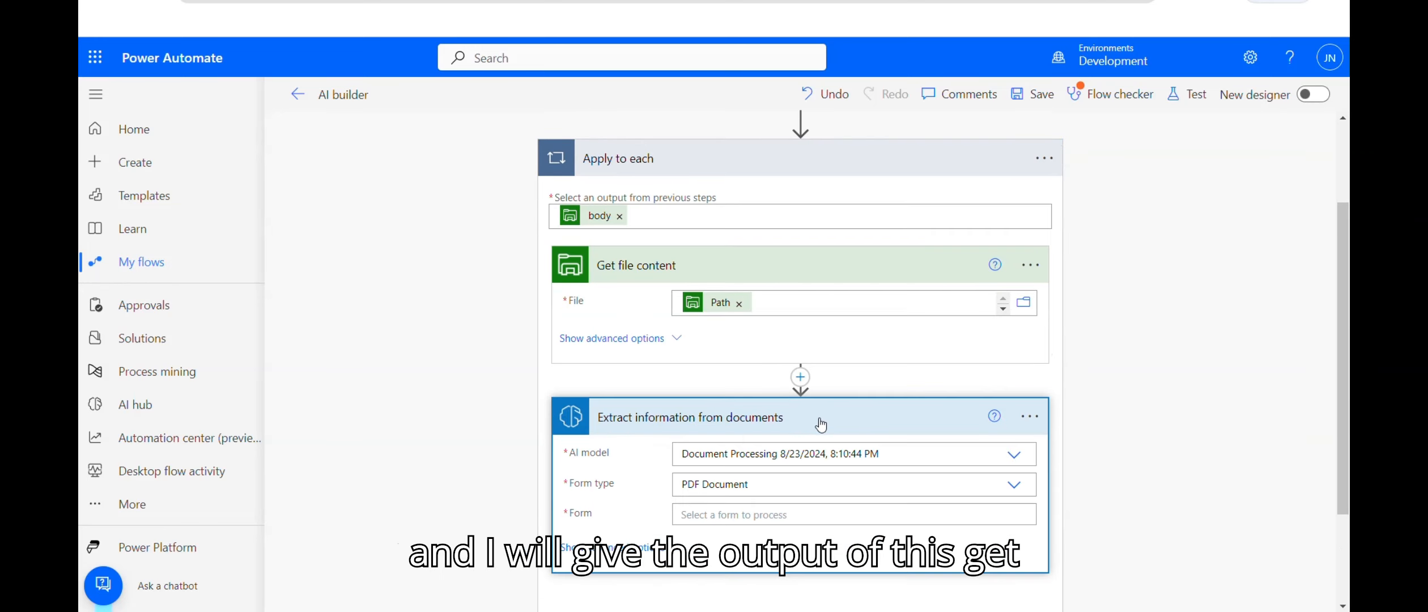
{"action": "left_click", "coordinate": [760, 514]}
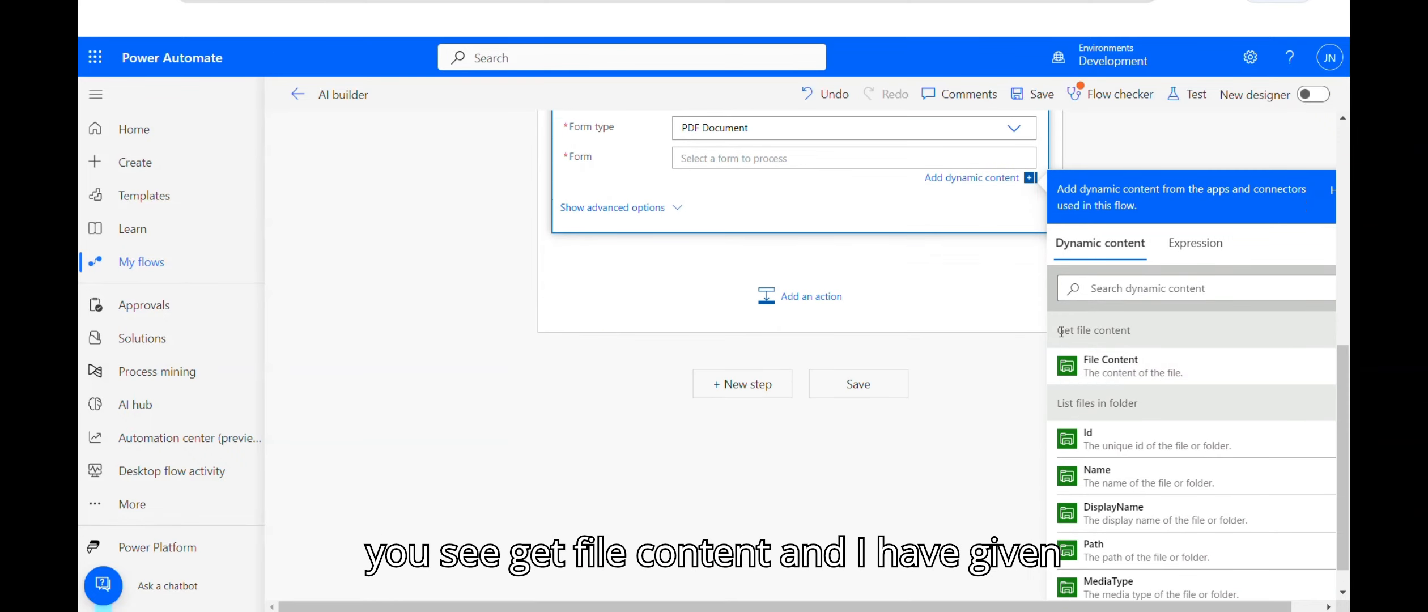
{"action": "left_click_drag", "start_coordinate": [1057, 331], "coordinate": [1131, 332]}
{"action": "left_click", "coordinate": [1128, 369]}
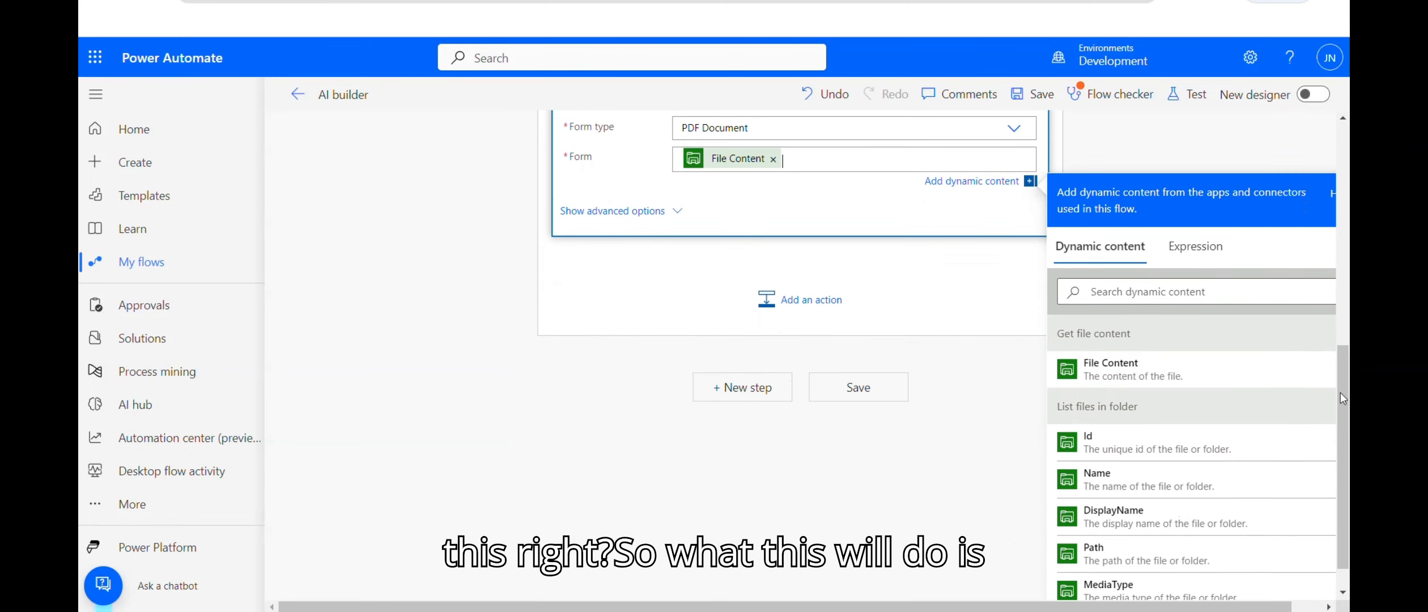
{"action": "scroll", "coordinate": [1340, 391], "scroll_direction": "up", "scroll_amount": 3}
{"action": "scroll", "coordinate": [938, 389], "scroll_direction": "up", "scroll_amount": 4}
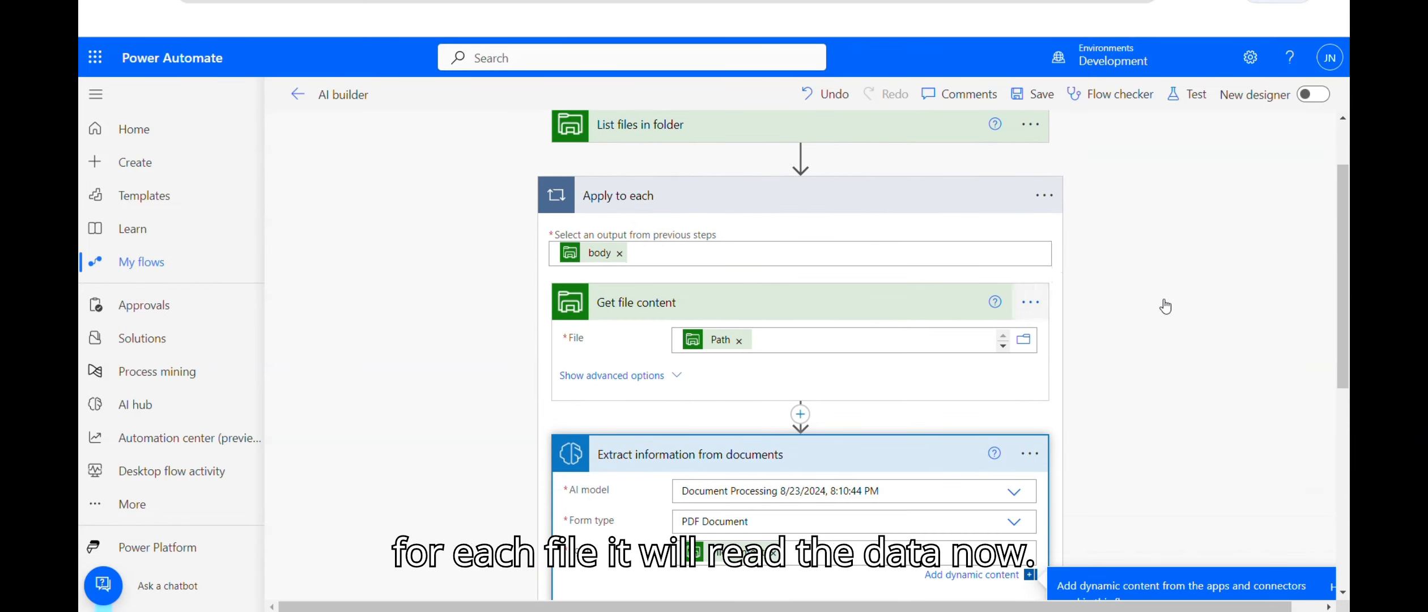
{"action": "scroll", "coordinate": [1032, 300], "scroll_direction": "up", "scroll_amount": 2}
Step: Rename the steps to 'Get PDF Files', 'For Each Files' and 'Read File Content'
{"action": "left_click", "coordinate": [1047, 145]}
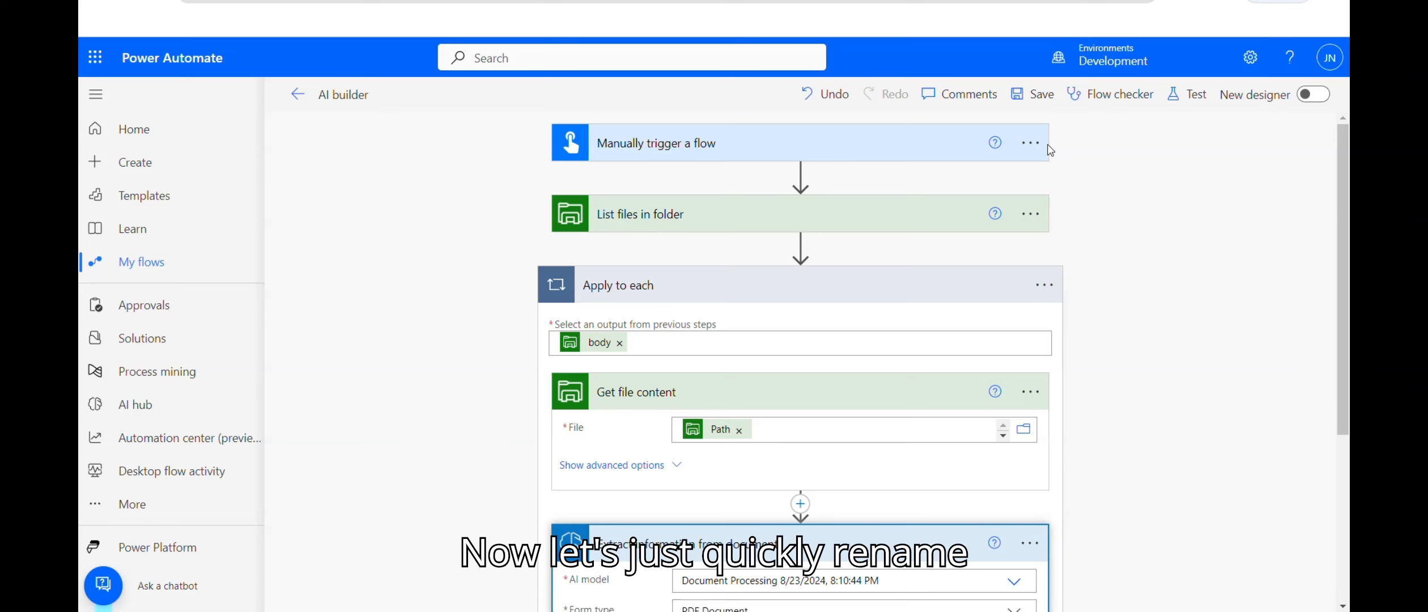
{"action": "left_click", "coordinate": [1031, 148]}
{"action": "left_click", "coordinate": [1040, 222]}
{"action": "left_click", "coordinate": [1040, 226]}
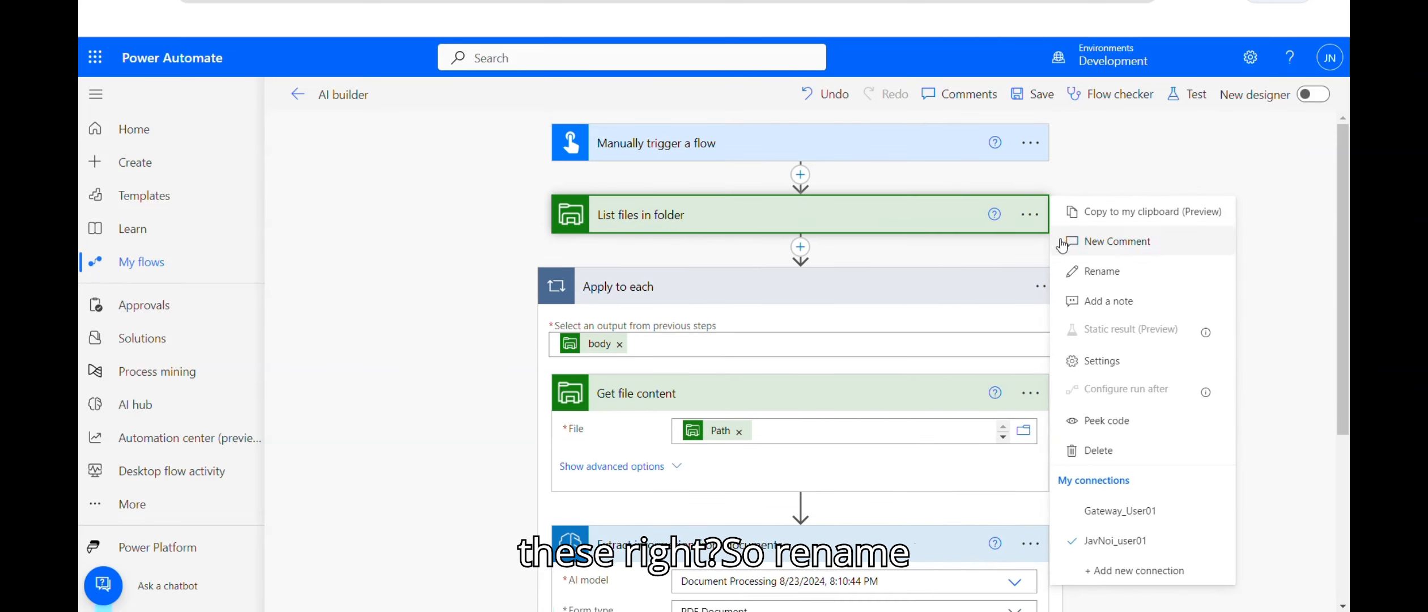
{"action": "left_click", "coordinate": [1077, 271]}
{"action": "type", "text": "Get "}
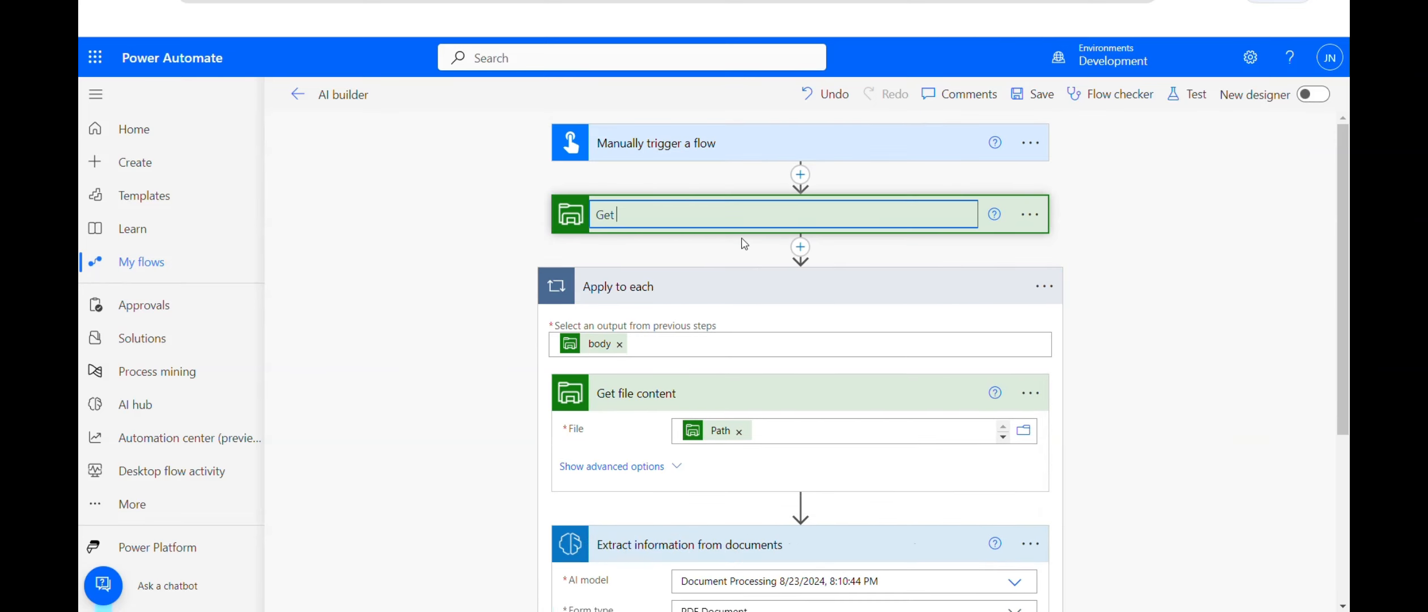
{"action": "type", "text": "PDF Files"}
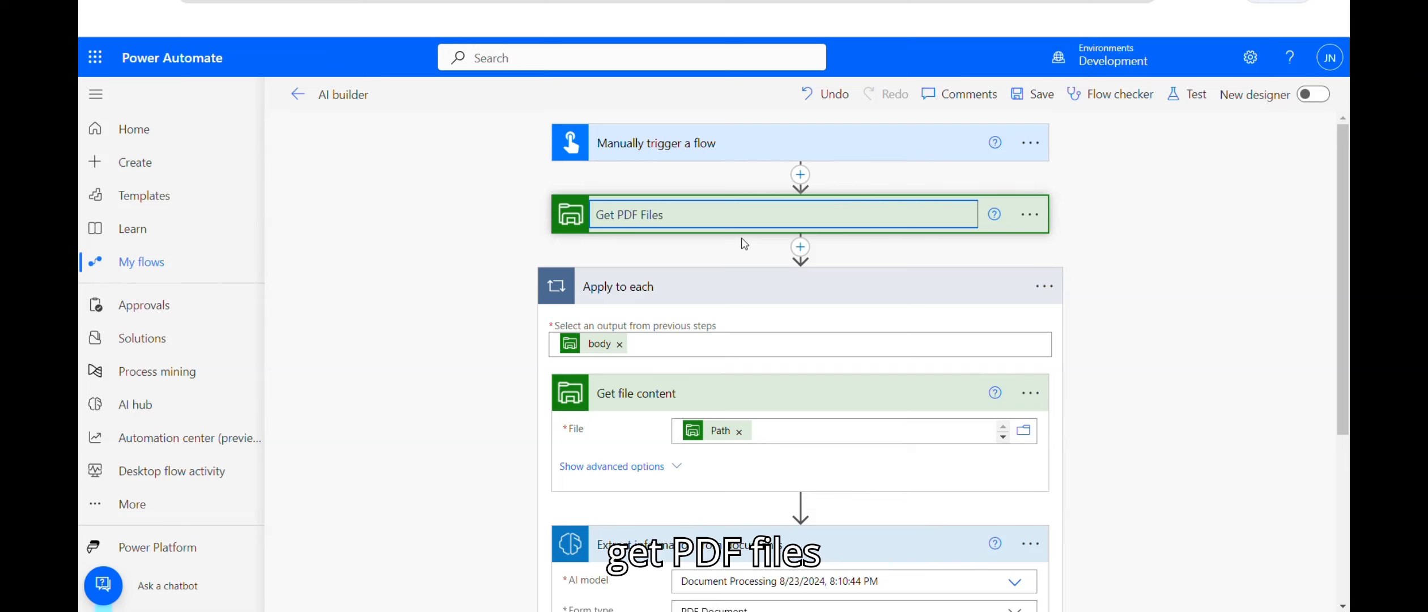
{"action": "left_click", "coordinate": [1044, 286]}
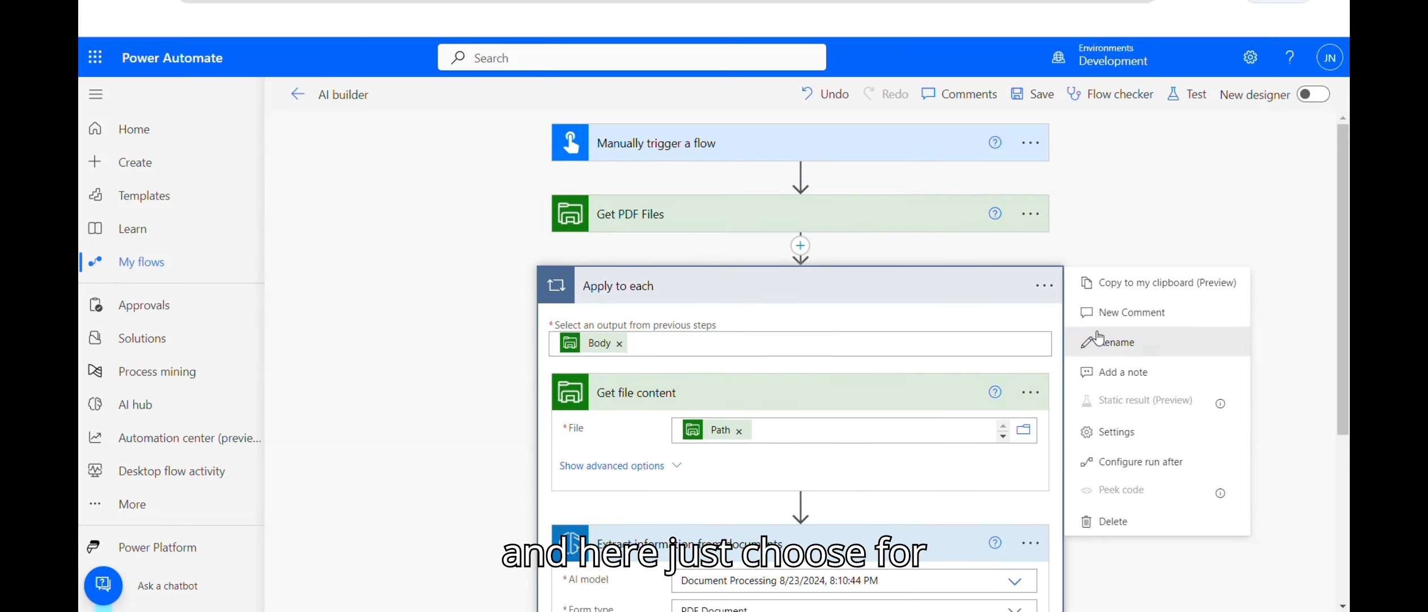
{"action": "left_click", "coordinate": [1099, 340]}
{"action": "type", "text": "For Each Fil"}
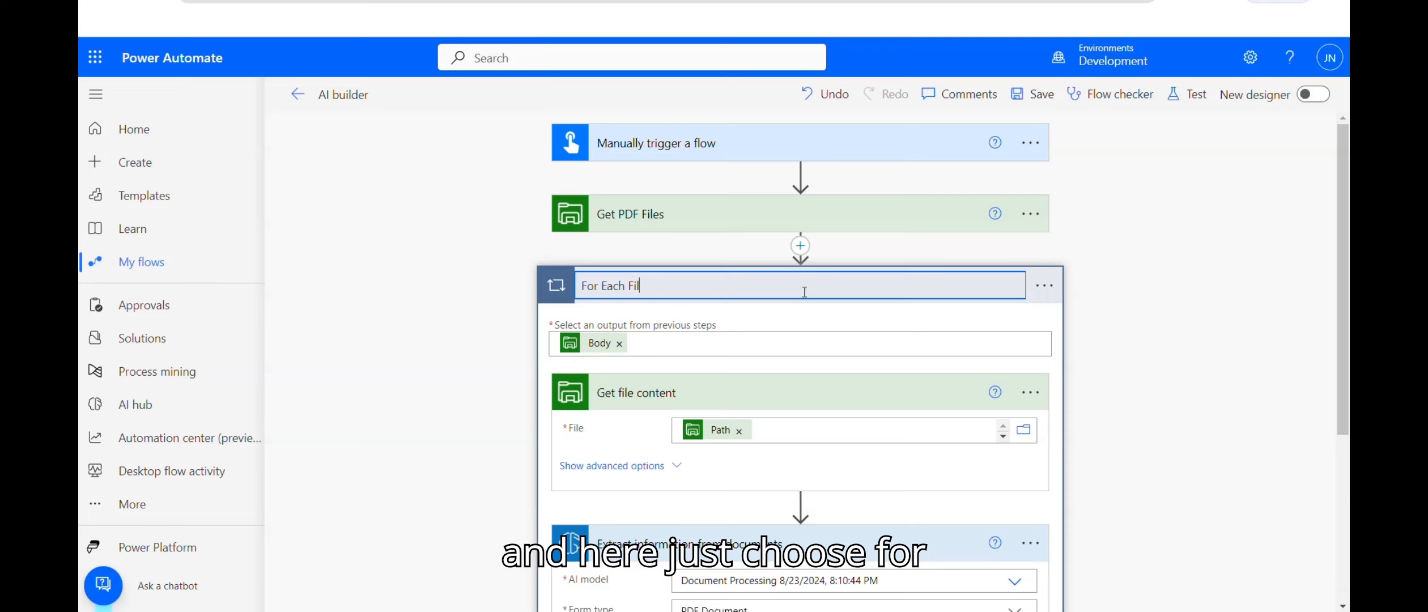
{"action": "type", "text": "es"}
{"action": "left_click", "coordinate": [1030, 392]}
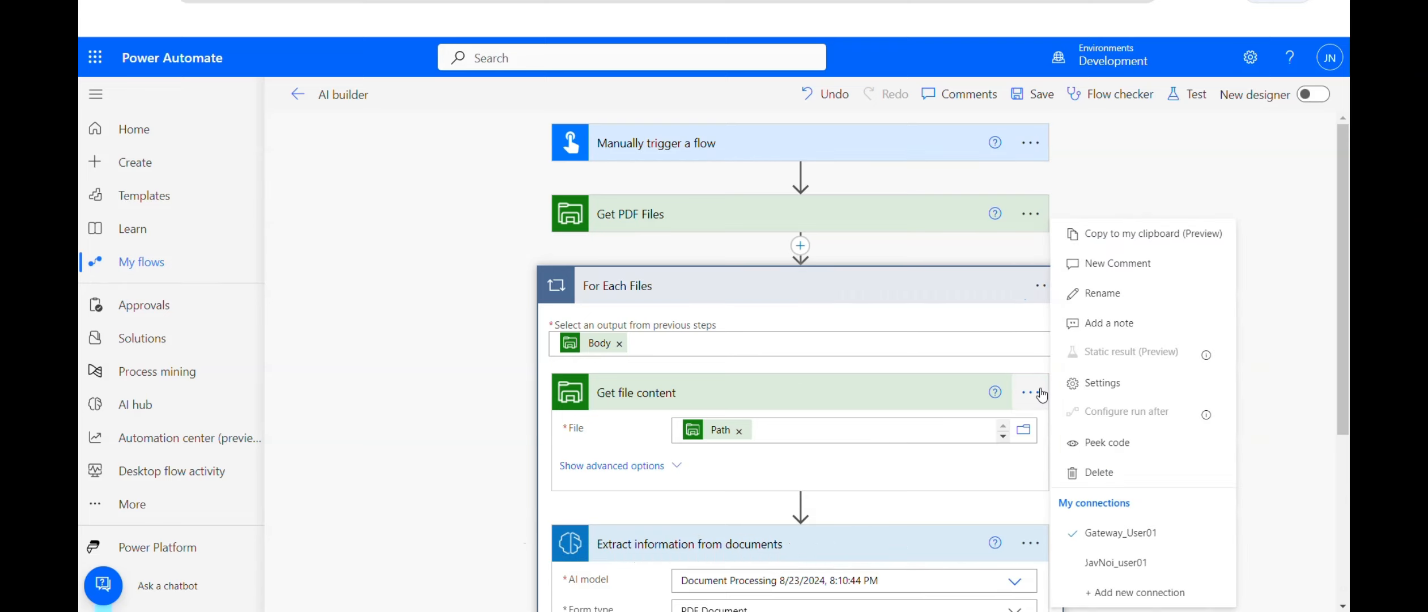
{"action": "left_click", "coordinate": [1128, 294]}
{"action": "type", "text": "Read"}
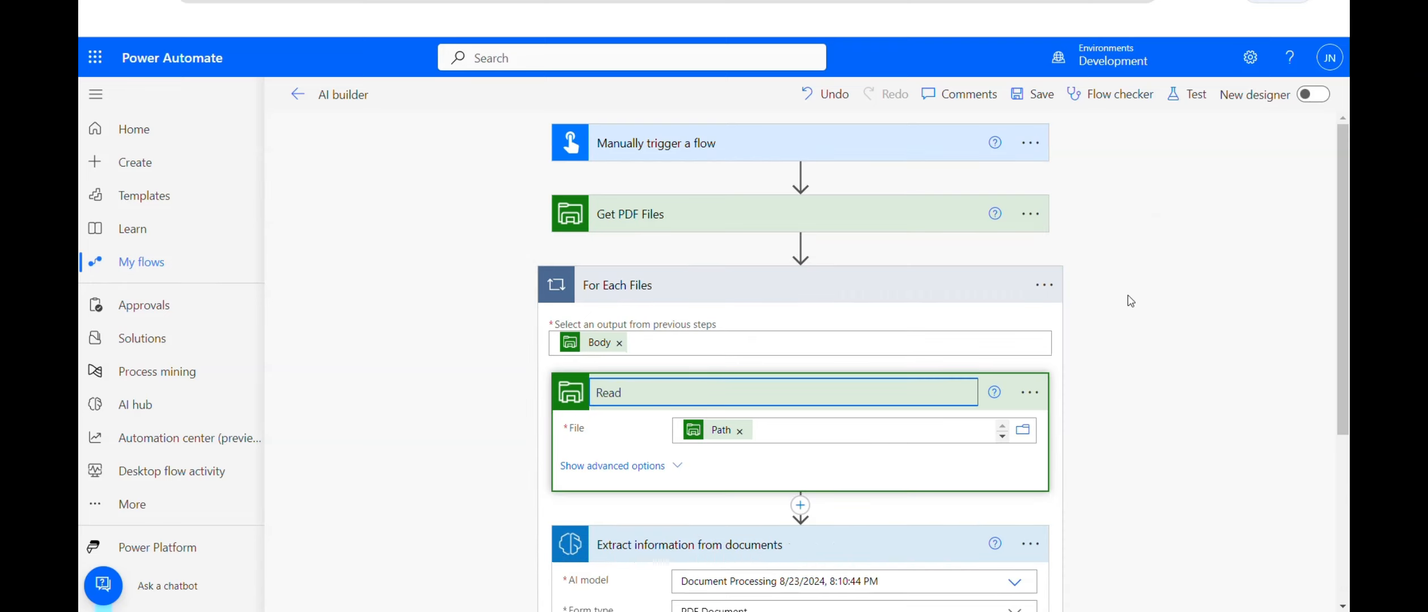
{"action": "type", "text": " File Content"}
Step: Rename the extract step to 'Get data from AI Builder'
{"action": "scroll", "coordinate": [1105, 303], "scroll_direction": "down", "scroll_amount": 3}
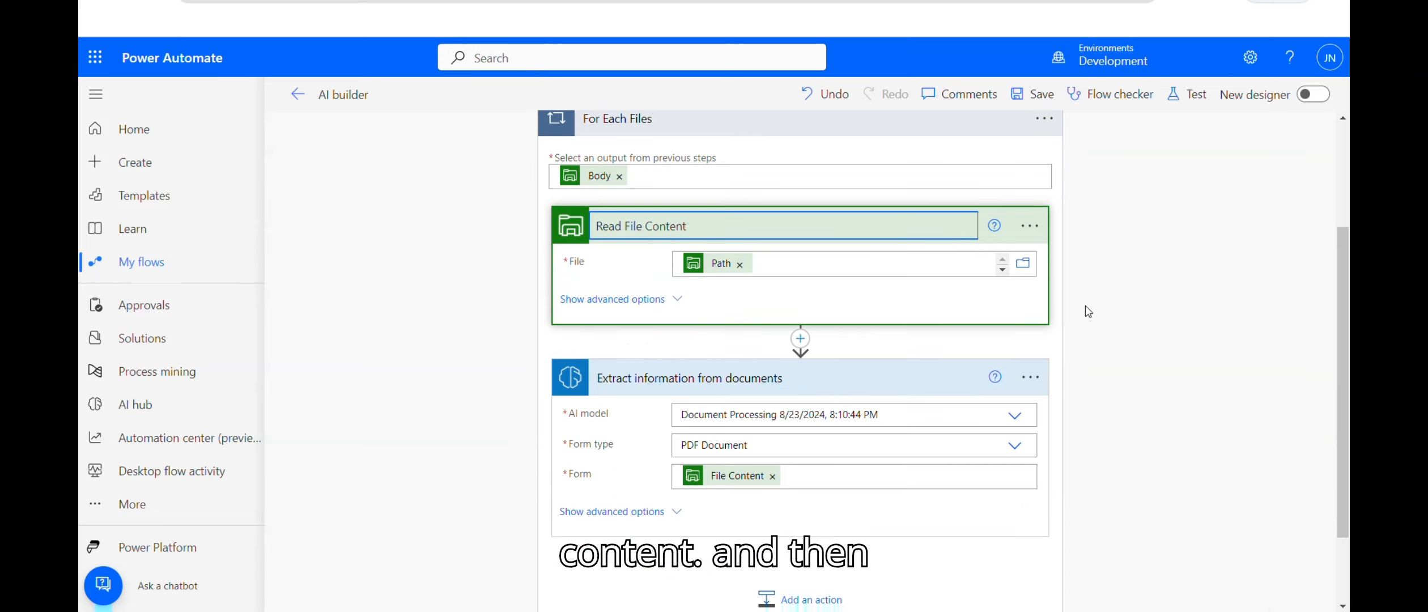
{"action": "left_click", "coordinate": [1030, 378]}
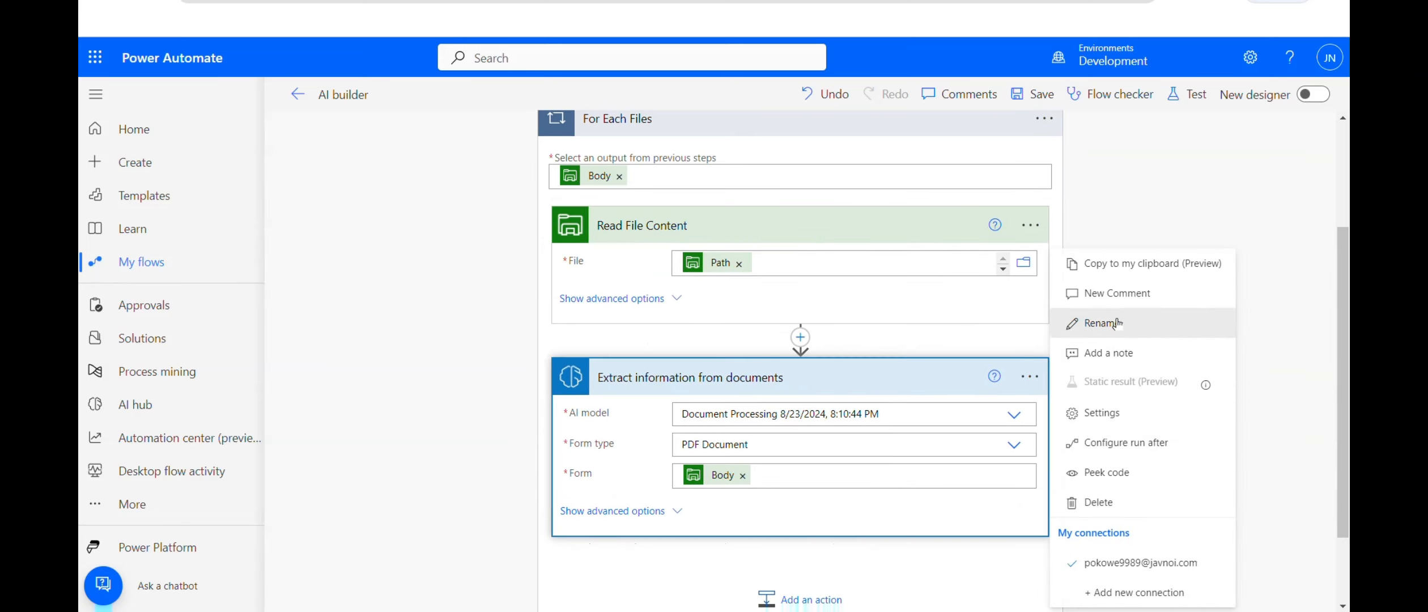
{"action": "left_click", "coordinate": [1070, 323]}
{"action": "type", "text": "Read"}
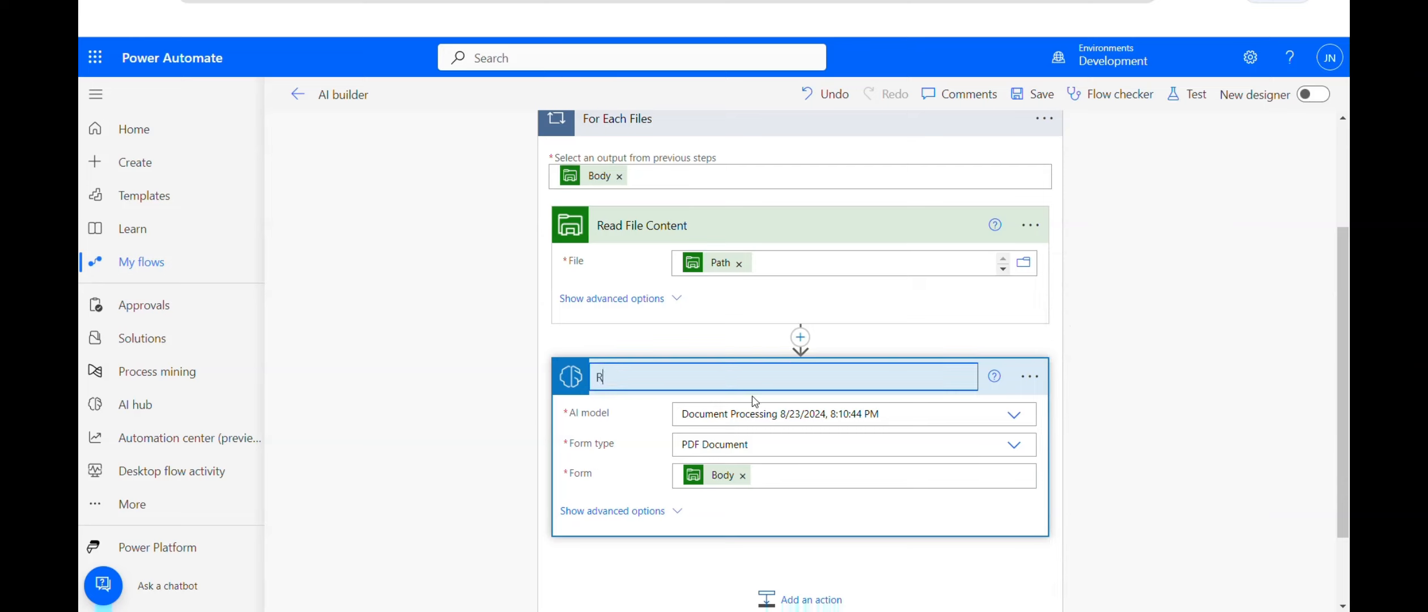
{"action": "key", "text": "BackSpace"}
{"action": "key", "text": "BackSpace"}
{"action": "key", "text": "BackSpace"}
{"action": "key", "text": "BackSpace"}
{"action": "type", "text": "Get data fr"}
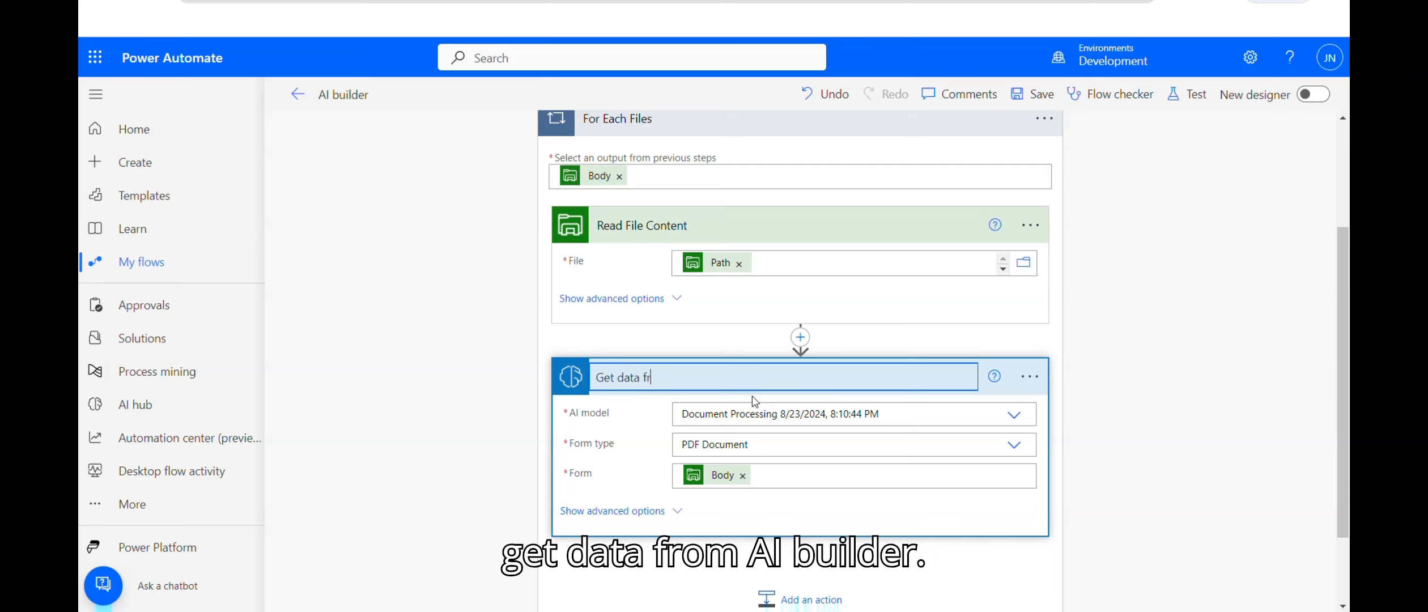
{"action": "type", "text": "om AI Builder"}
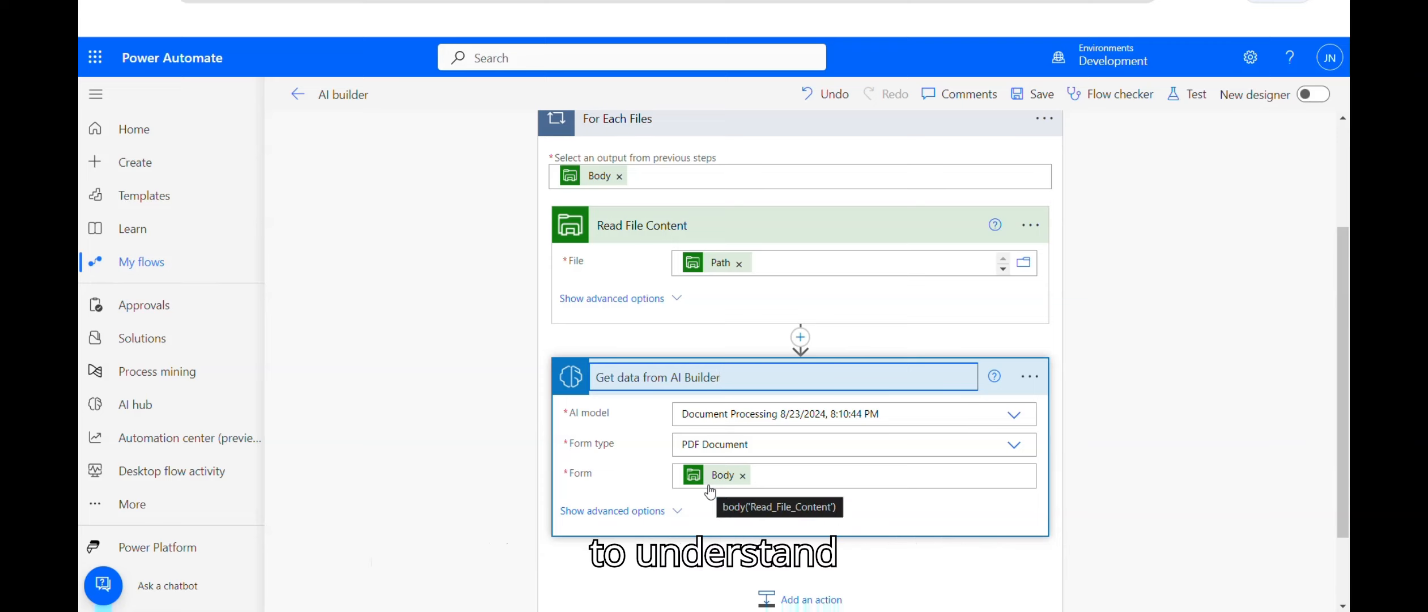
{"action": "scroll", "coordinate": [756, 467], "scroll_direction": "up", "scroll_amount": 3}
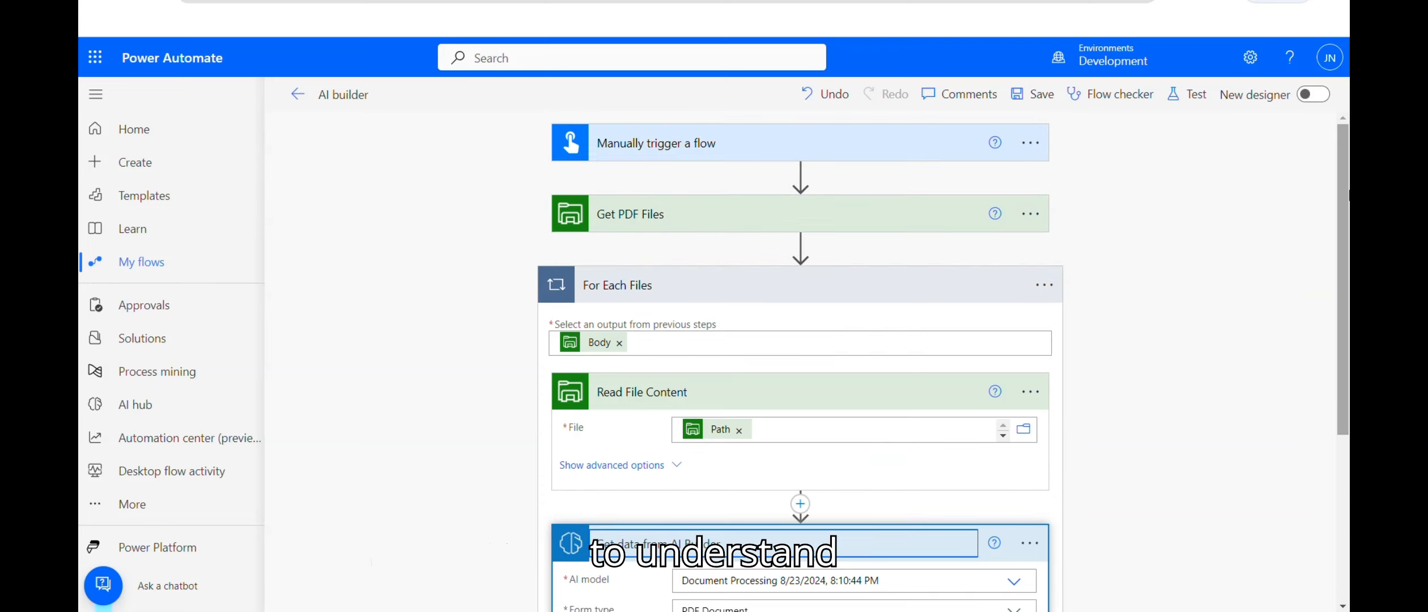
{"action": "scroll", "coordinate": [671, 232], "scroll_direction": "down", "scroll_amount": 1}
{"action": "scroll", "coordinate": [671, 232], "scroll_direction": "up", "scroll_amount": 1}
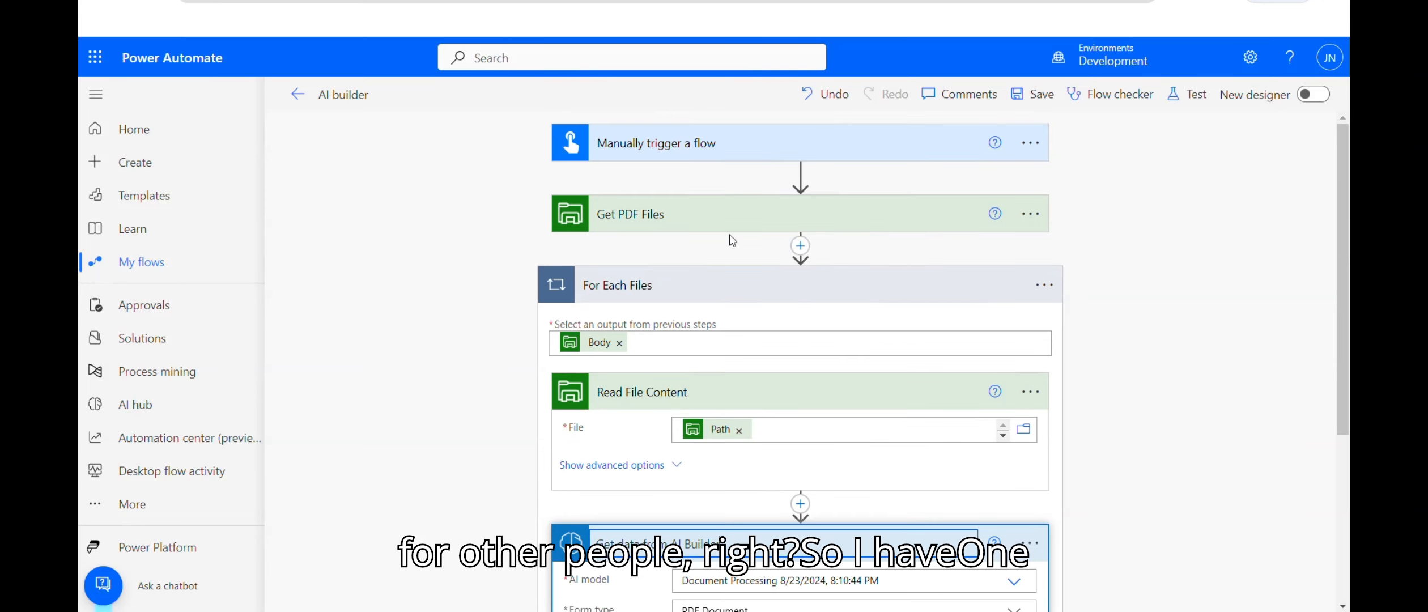
Step: Give Read File Content the same connection used by Get PDF Files
{"action": "left_click", "coordinate": [1030, 214]}
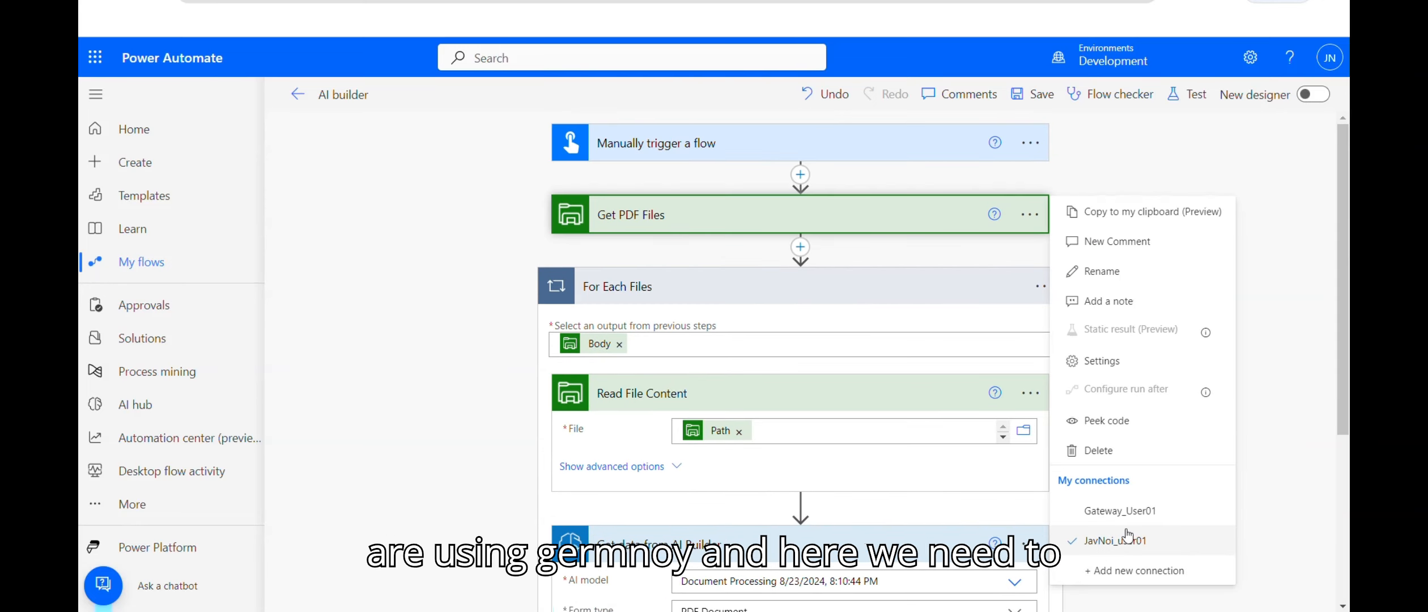
{"action": "left_click", "coordinate": [1029, 393]}
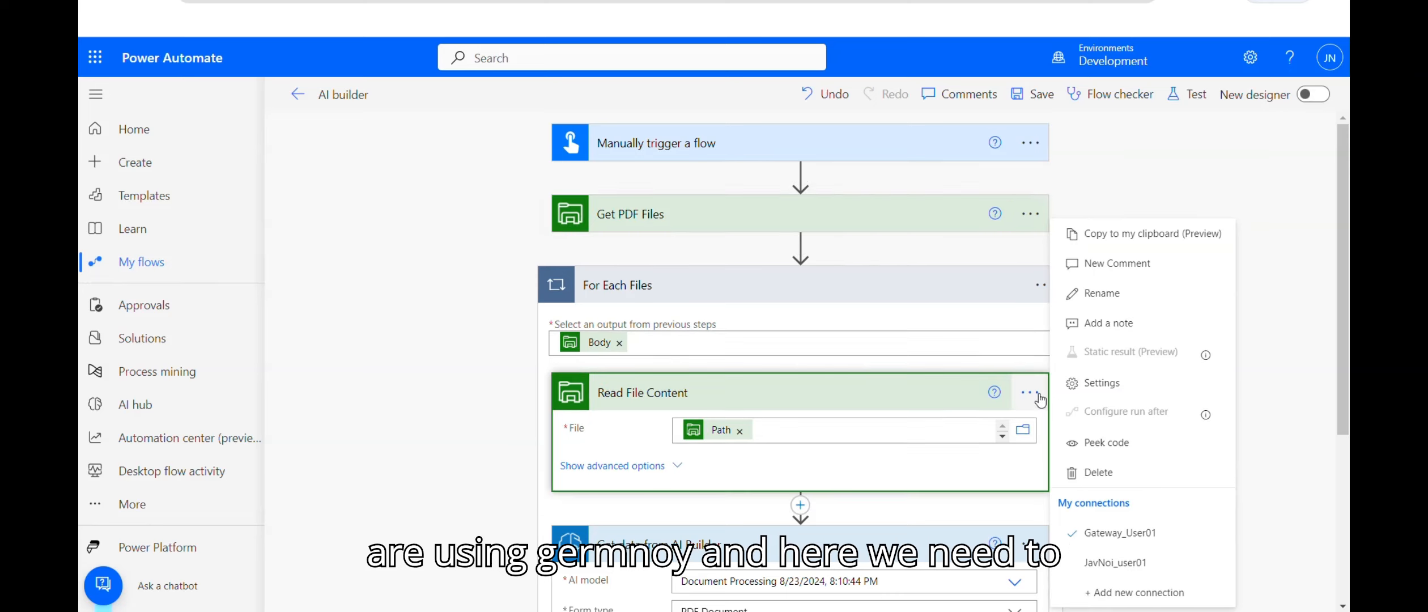
{"action": "left_click", "coordinate": [1119, 570]}
{"action": "scroll", "coordinate": [1344, 321], "scroll_direction": "down", "scroll_amount": 1}
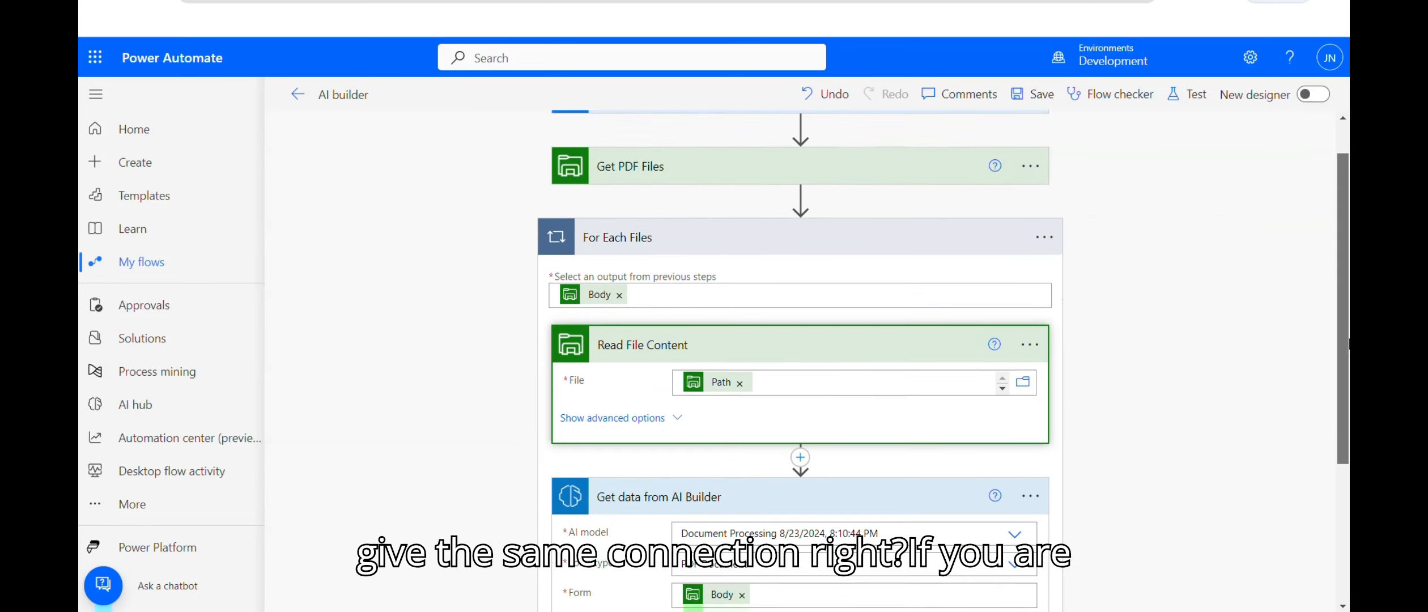
{"action": "scroll", "coordinate": [1343, 322], "scroll_direction": "up", "scroll_amount": 1}
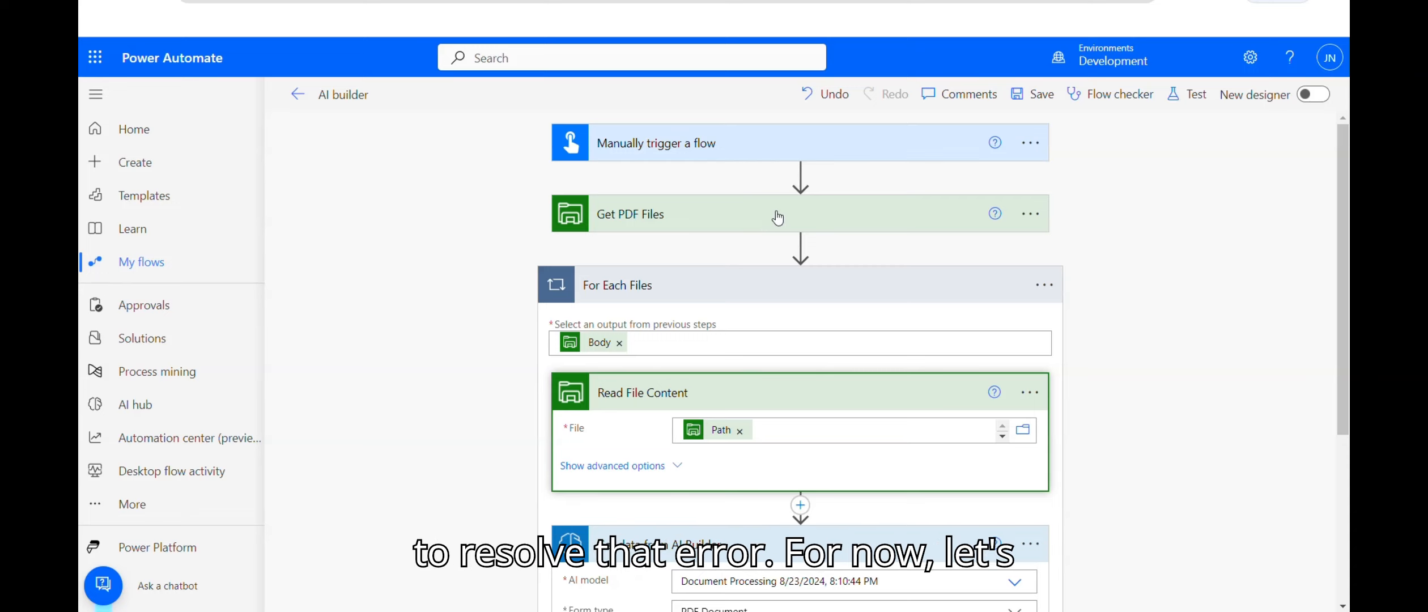
{"action": "left_click", "coordinate": [1185, 102]}
Step: Save the flow and run a manual test
{"action": "left_click", "coordinate": [1083, 151]}
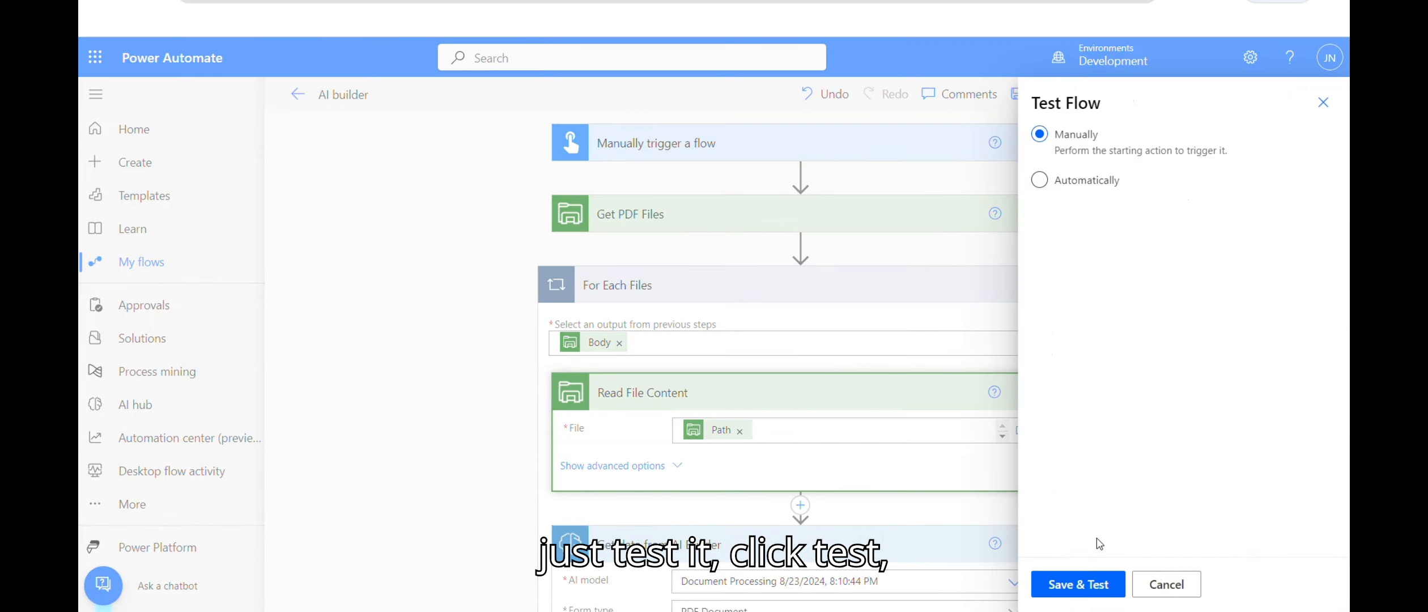
{"action": "left_click", "coordinate": [1088, 585]}
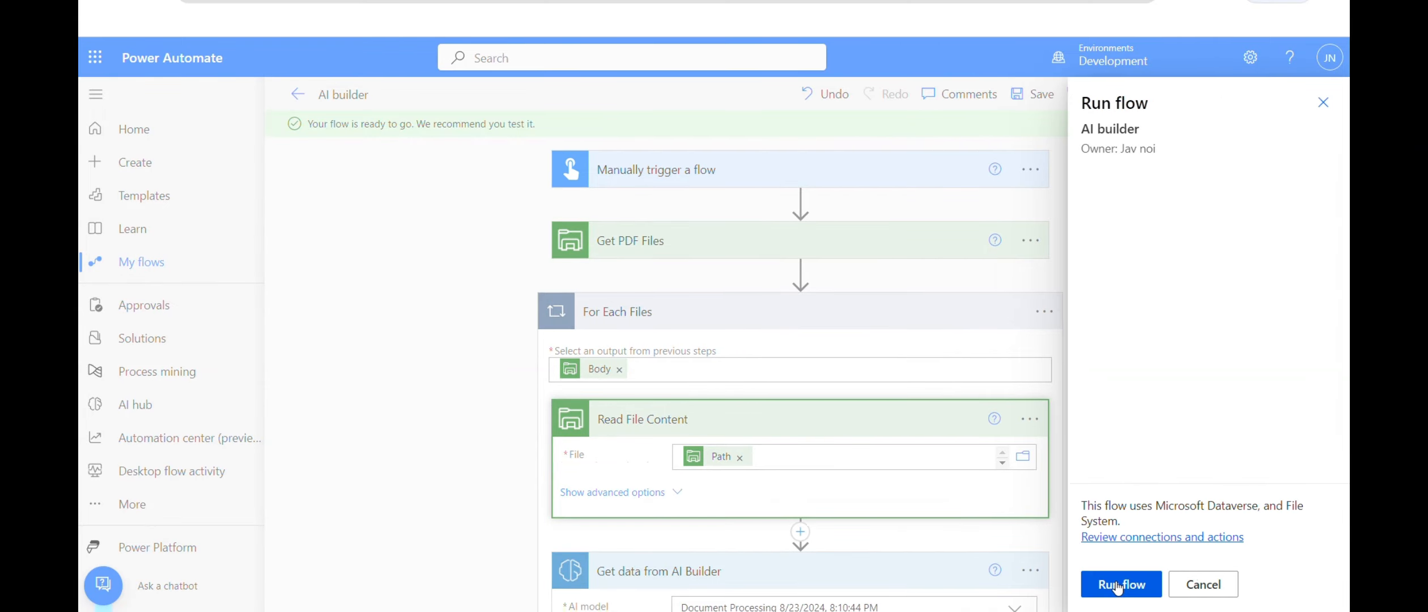
{"action": "left_click", "coordinate": [1119, 584]}
{"action": "left_click", "coordinate": [1120, 584]}
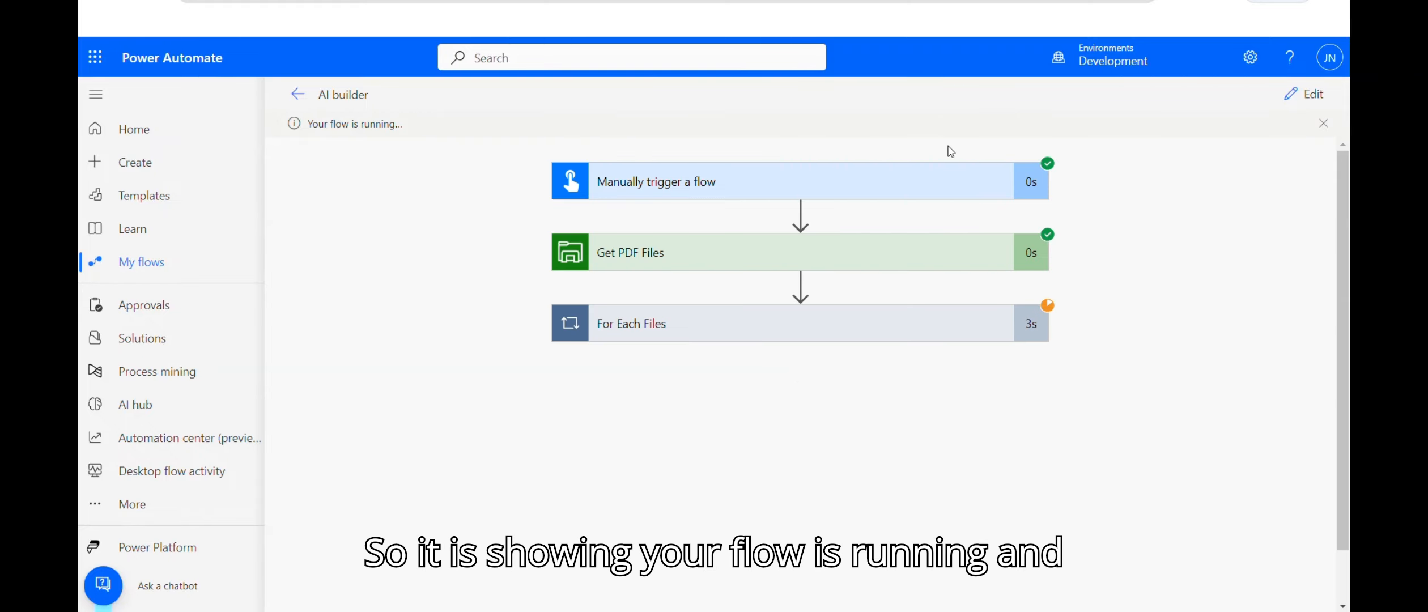
Step: Inspect the run's Get PDF Files outputs and AI Builder's extracted invoice fields
{"action": "left_click", "coordinate": [805, 334]}
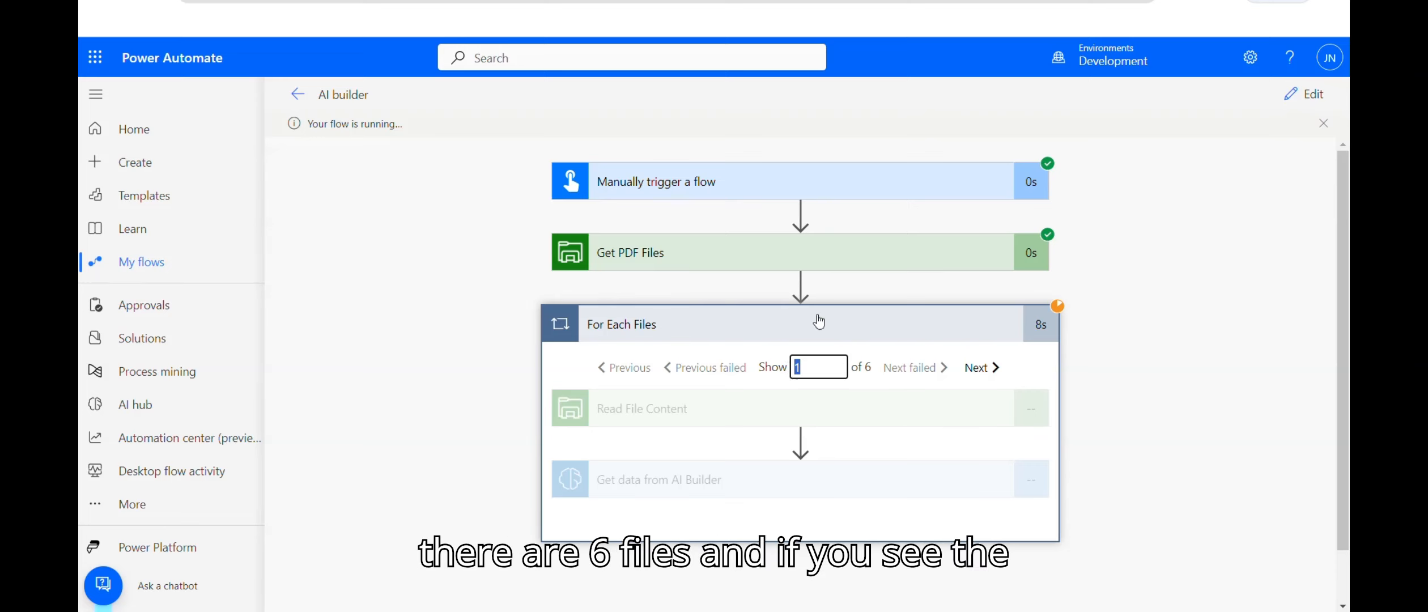
{"action": "left_click", "coordinate": [776, 254]}
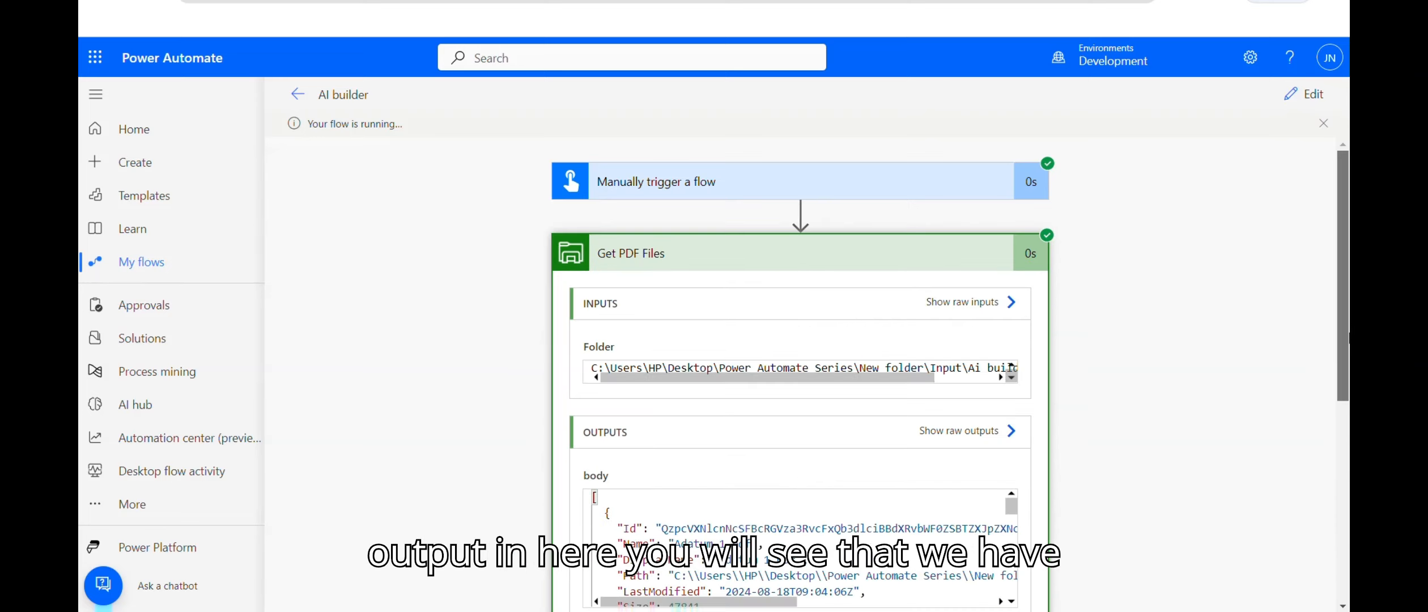
{"action": "scroll", "coordinate": [1343, 272], "scroll_direction": "down", "scroll_amount": 3}
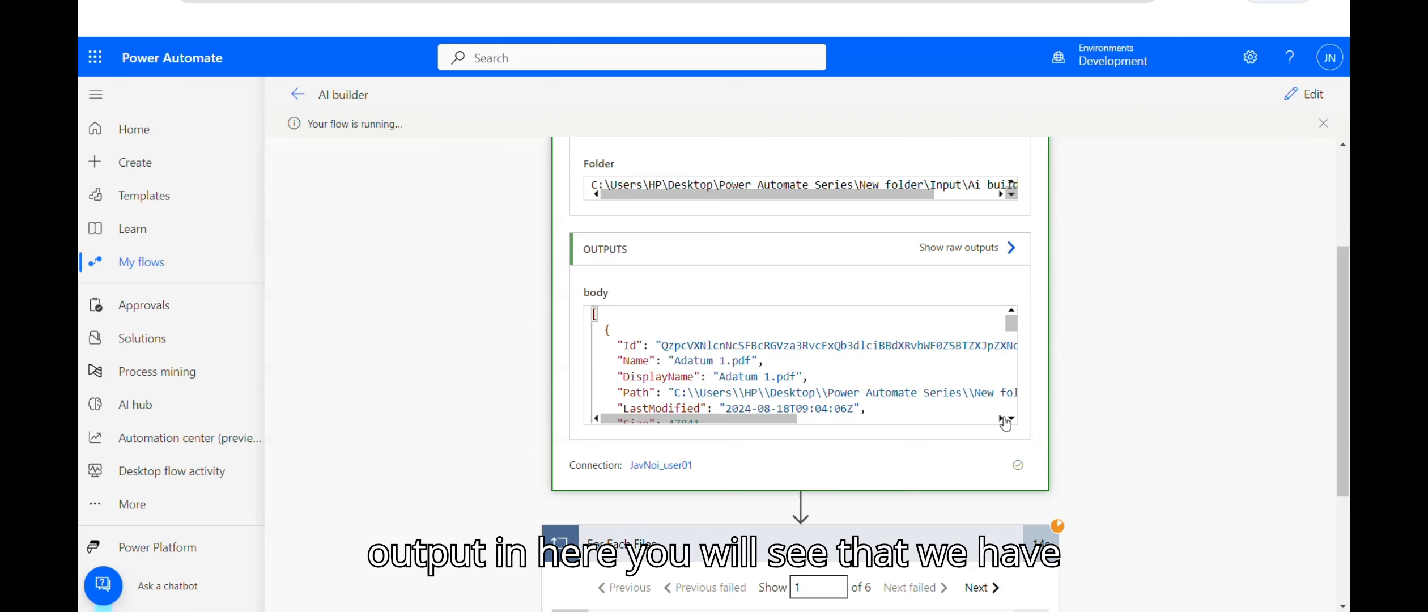
{"action": "scroll", "coordinate": [1010, 424], "scroll_direction": "down", "scroll_amount": 5}
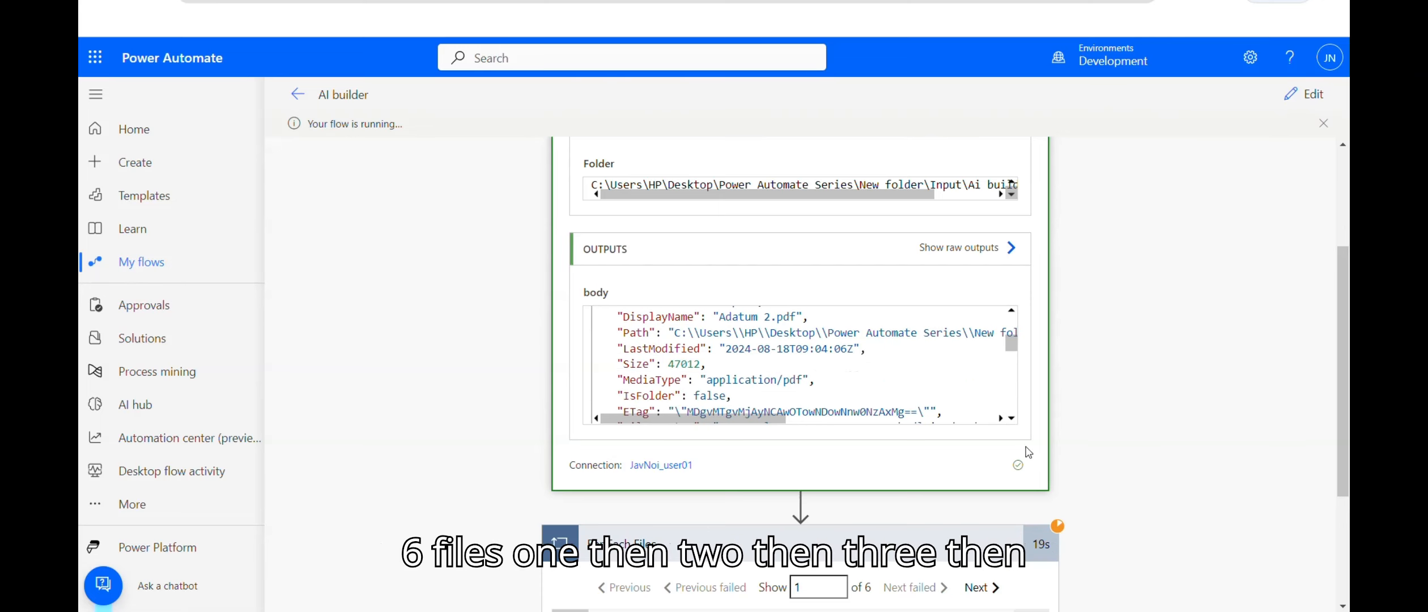
{"action": "scroll", "coordinate": [1012, 419], "scroll_direction": "down", "scroll_amount": 4}
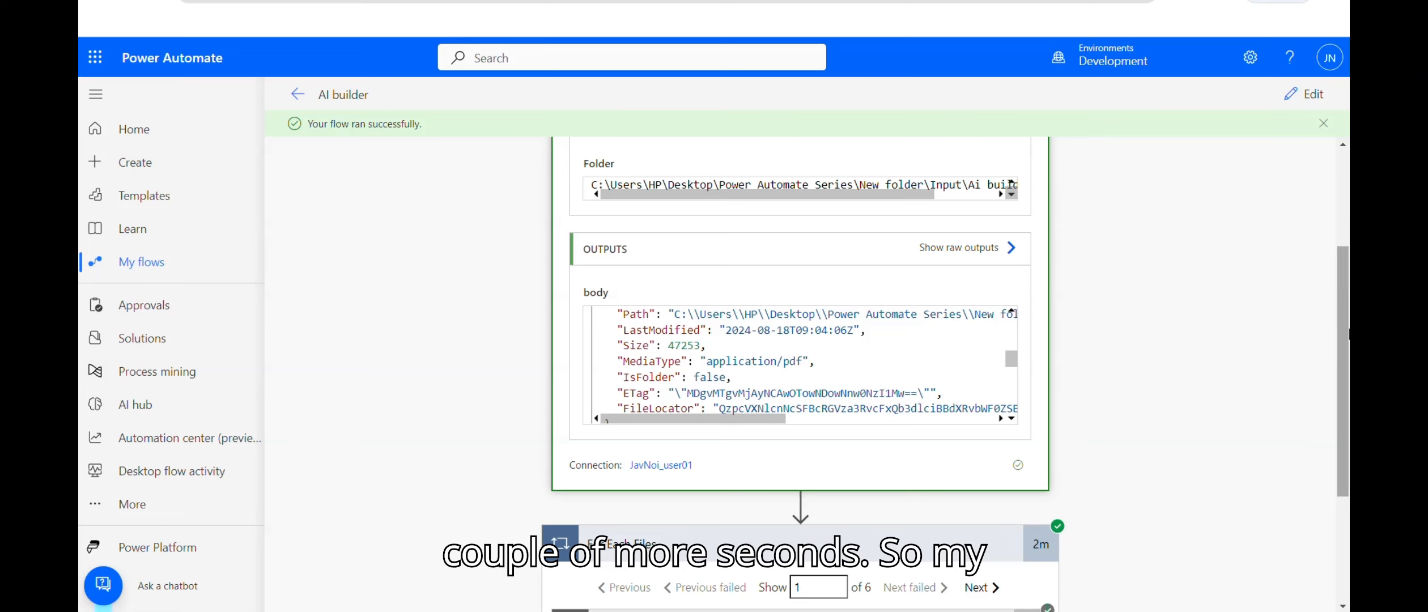
{"action": "left_click_drag", "start_coordinate": [1344, 362], "coordinate": [1349, 465]}
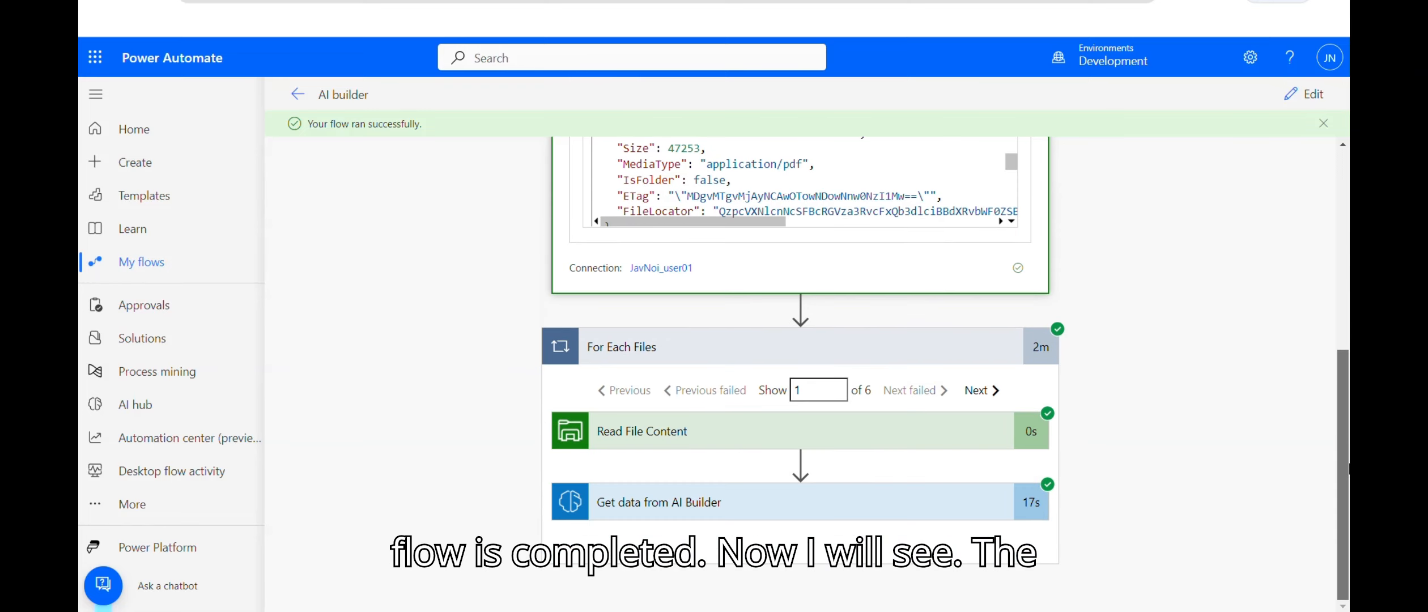
{"action": "left_click", "coordinate": [840, 510]}
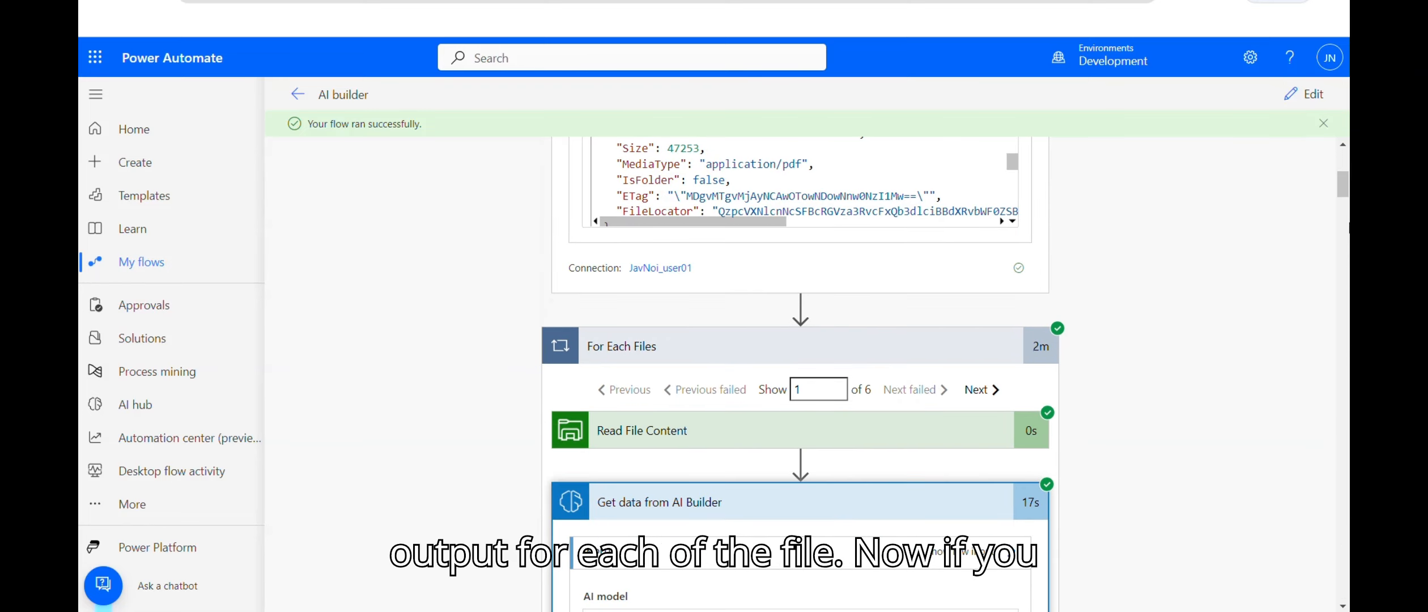
{"action": "left_click_drag", "start_coordinate": [1346, 179], "coordinate": [1347, 313]}
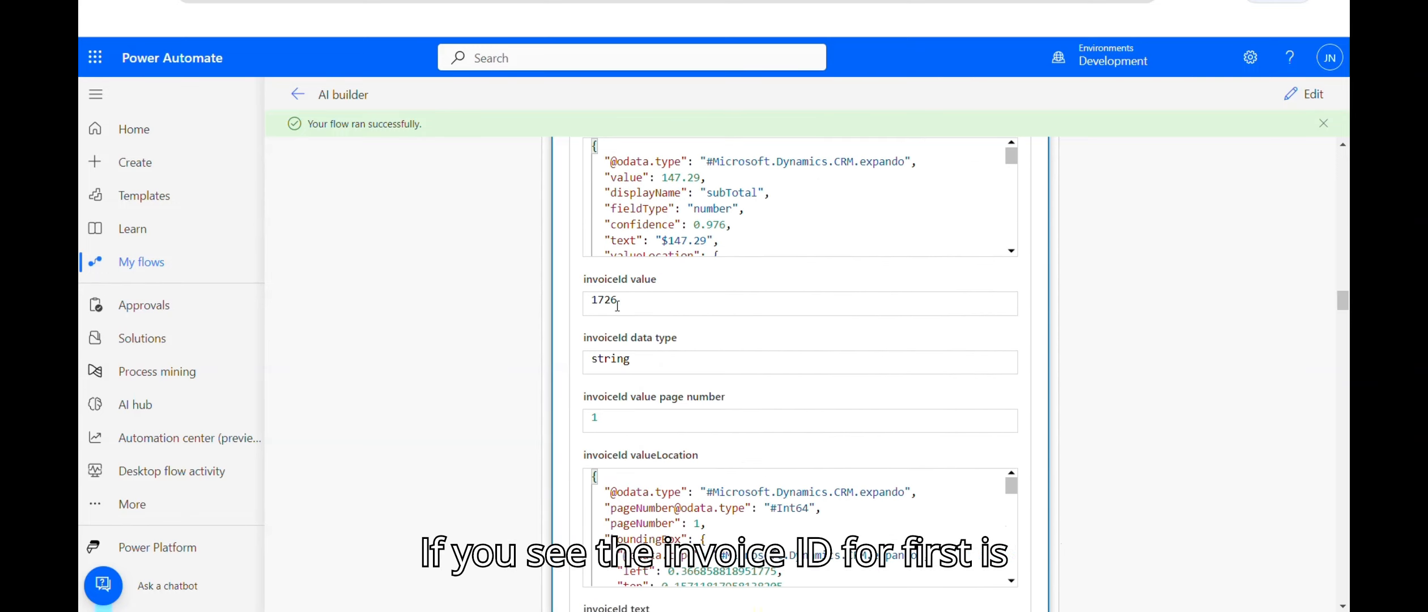
{"action": "left_click_drag", "start_coordinate": [1342, 301], "coordinate": [1344, 203]}
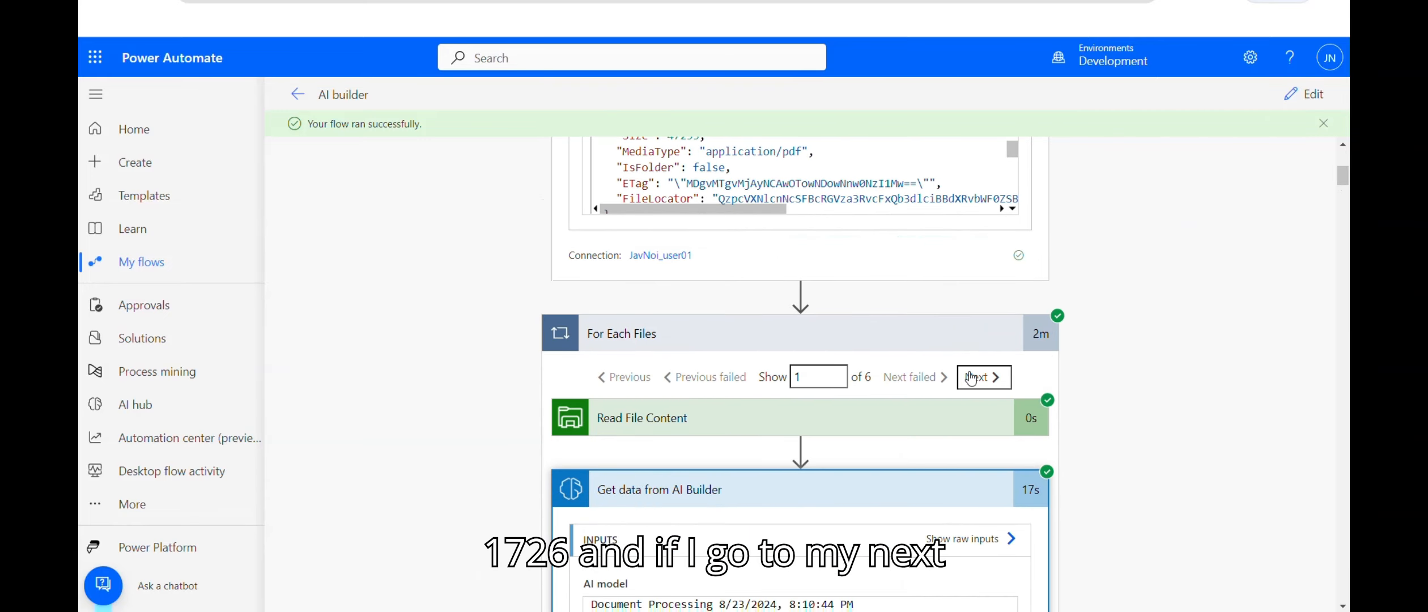
Step: Review the loop's second file iteration, then return to editing the flow
{"action": "left_click", "coordinate": [971, 377]}
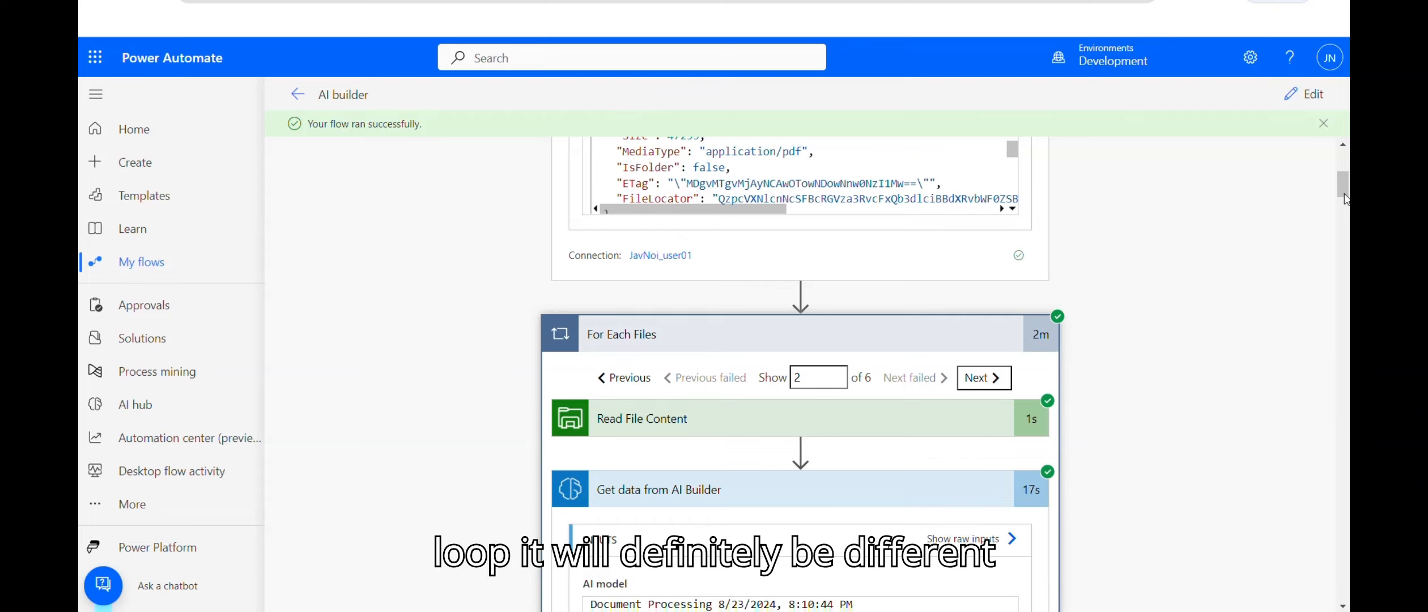
{"action": "left_click_drag", "start_coordinate": [1344, 193], "coordinate": [1346, 272]}
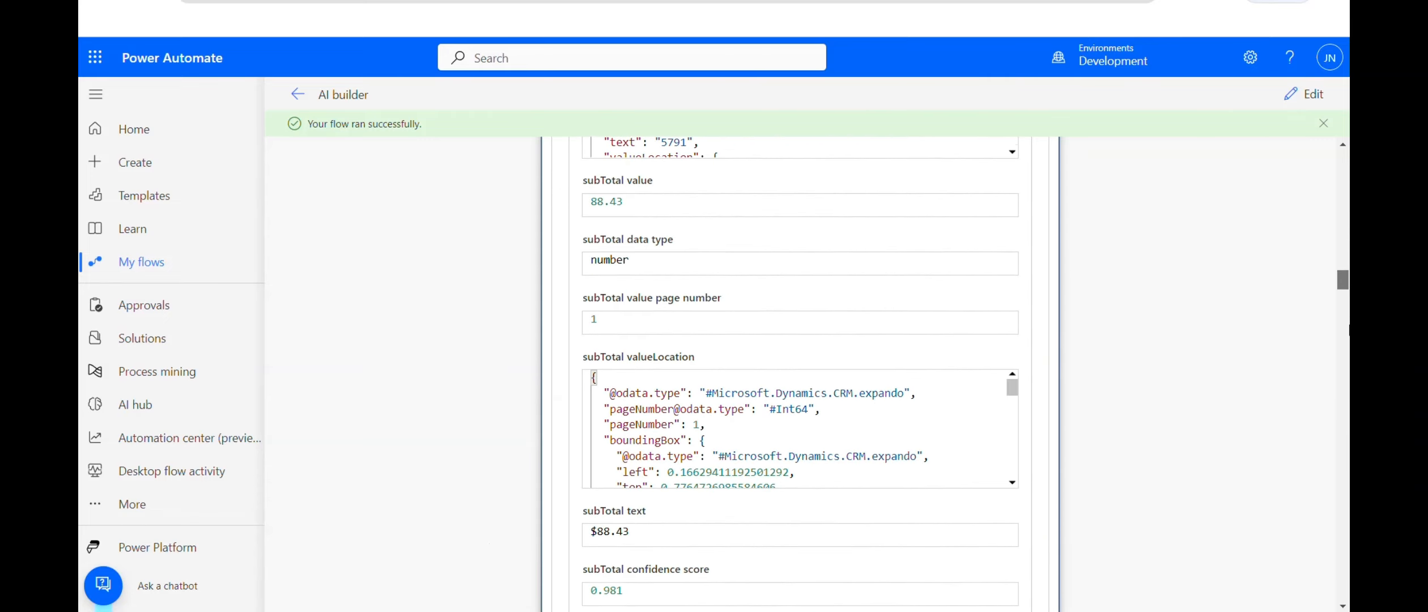
{"action": "left_click_drag", "start_coordinate": [1347, 272], "coordinate": [1347, 292]}
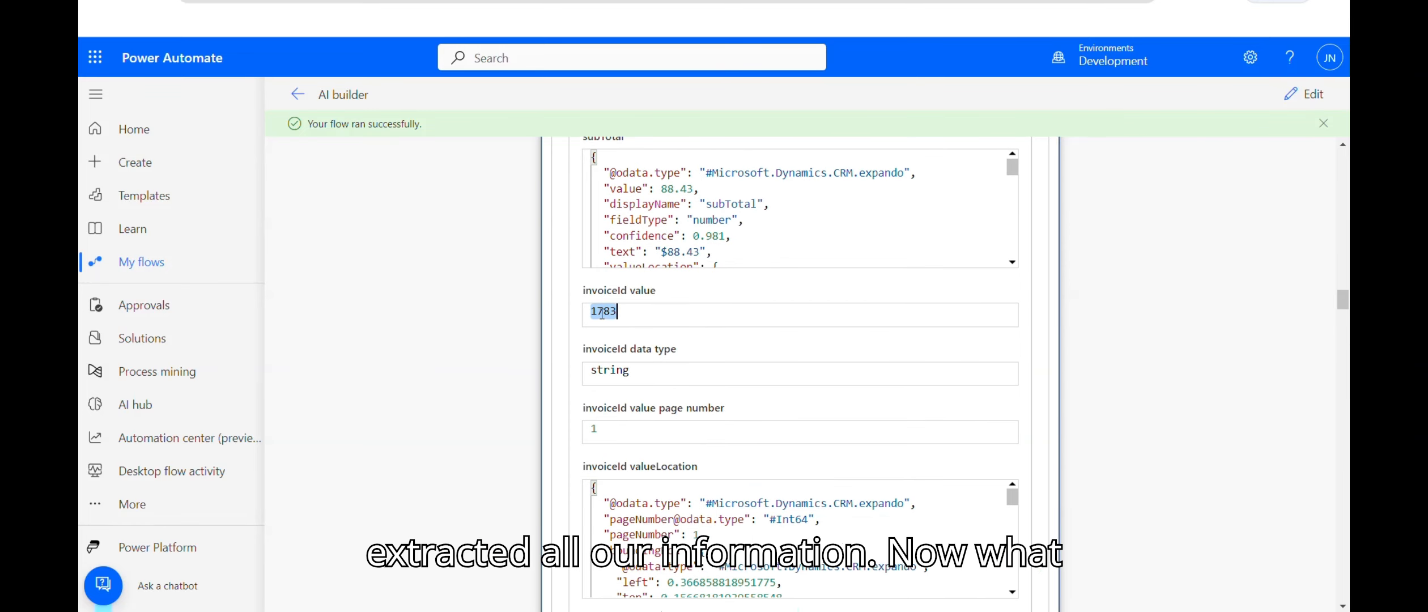
{"action": "left_click_drag", "start_coordinate": [1343, 299], "coordinate": [1342, 161]}
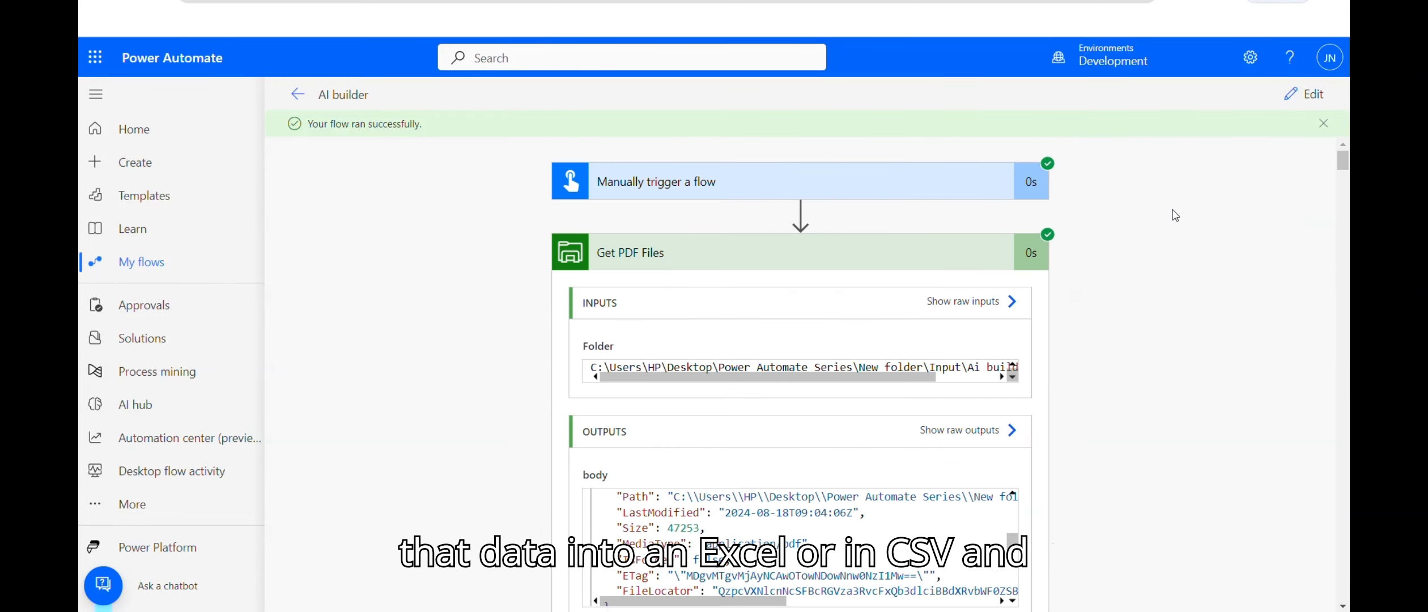
{"action": "left_click", "coordinate": [1305, 95]}
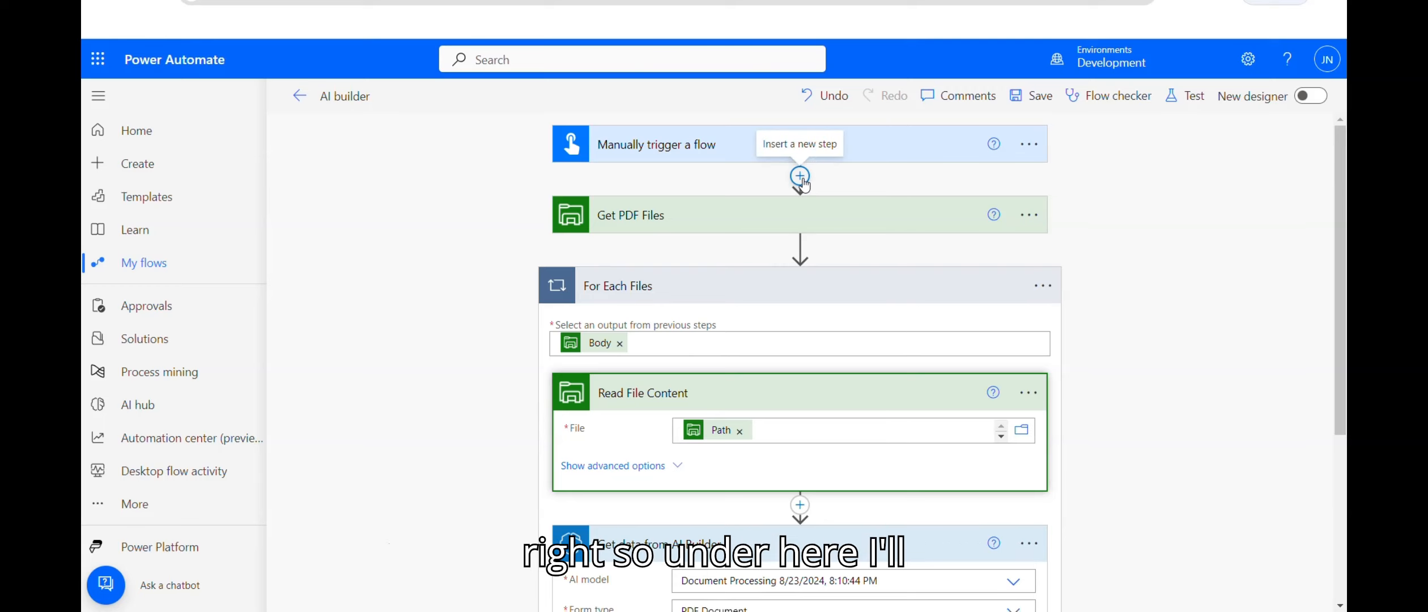
Step: Add an Initialize variable step after the trigger for String 'Invoice Number'
{"action": "left_click", "coordinate": [800, 176]}
{"action": "left_click", "coordinate": [789, 196]}
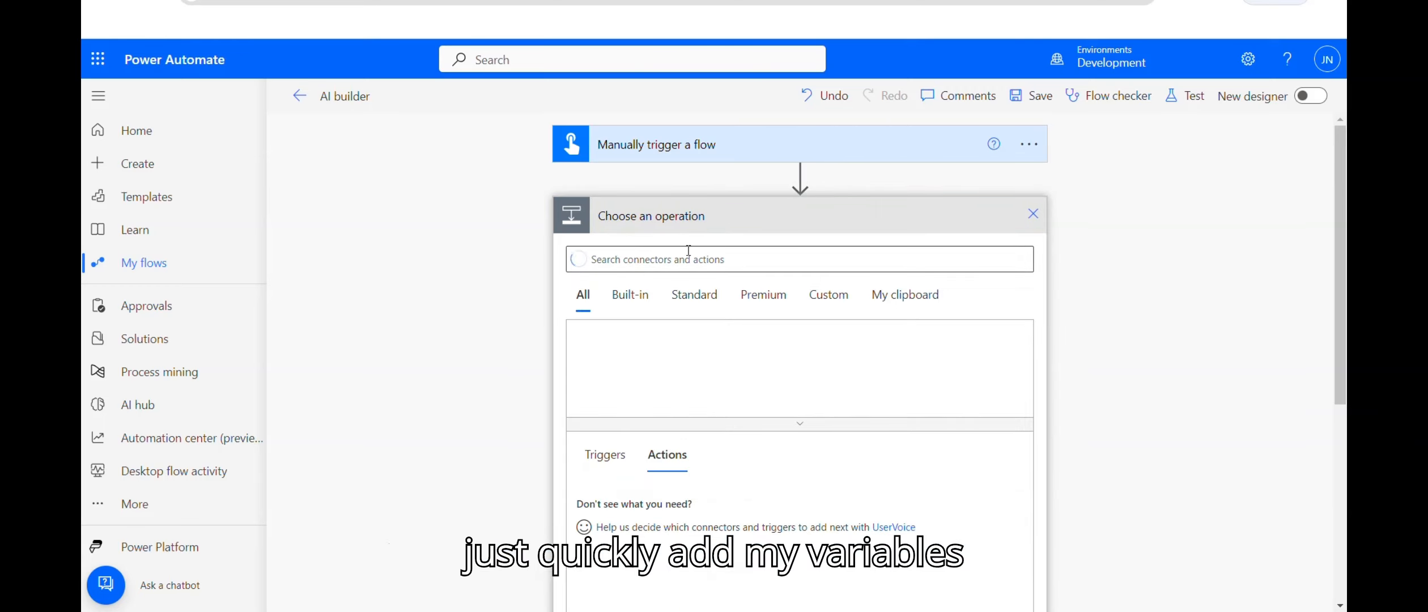
{"action": "type", "text": "initi"}
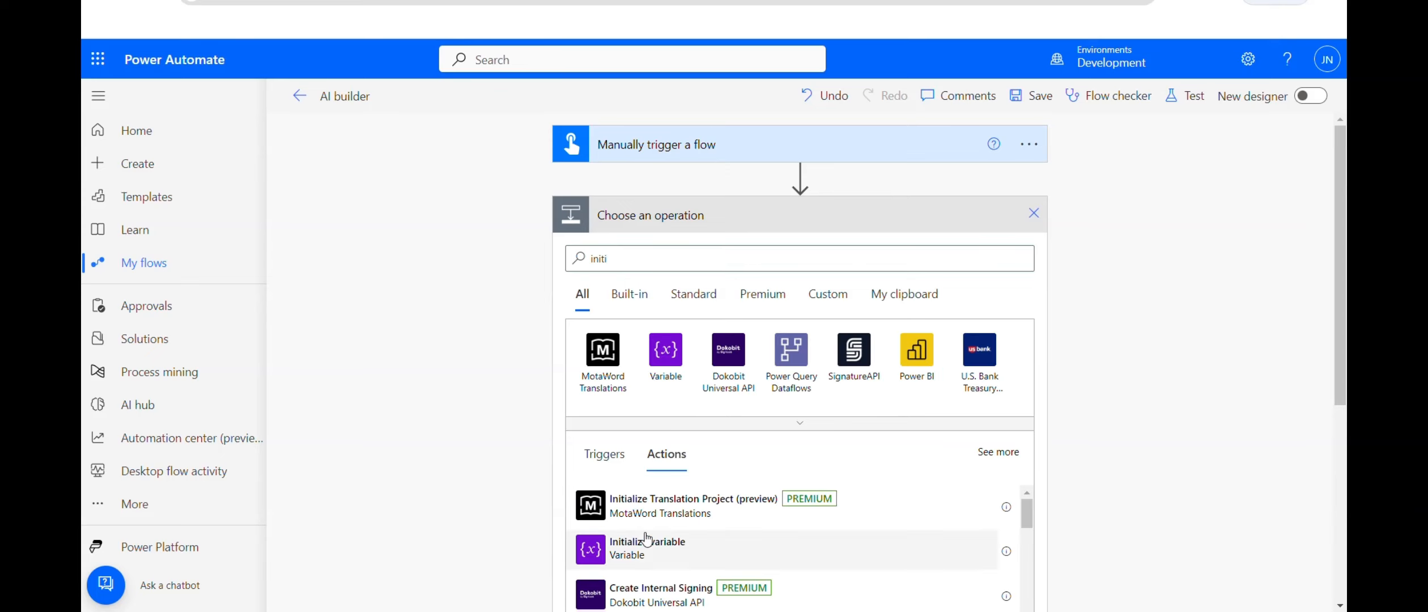
{"action": "left_click", "coordinate": [647, 543]}
{"action": "left_click", "coordinate": [743, 255]}
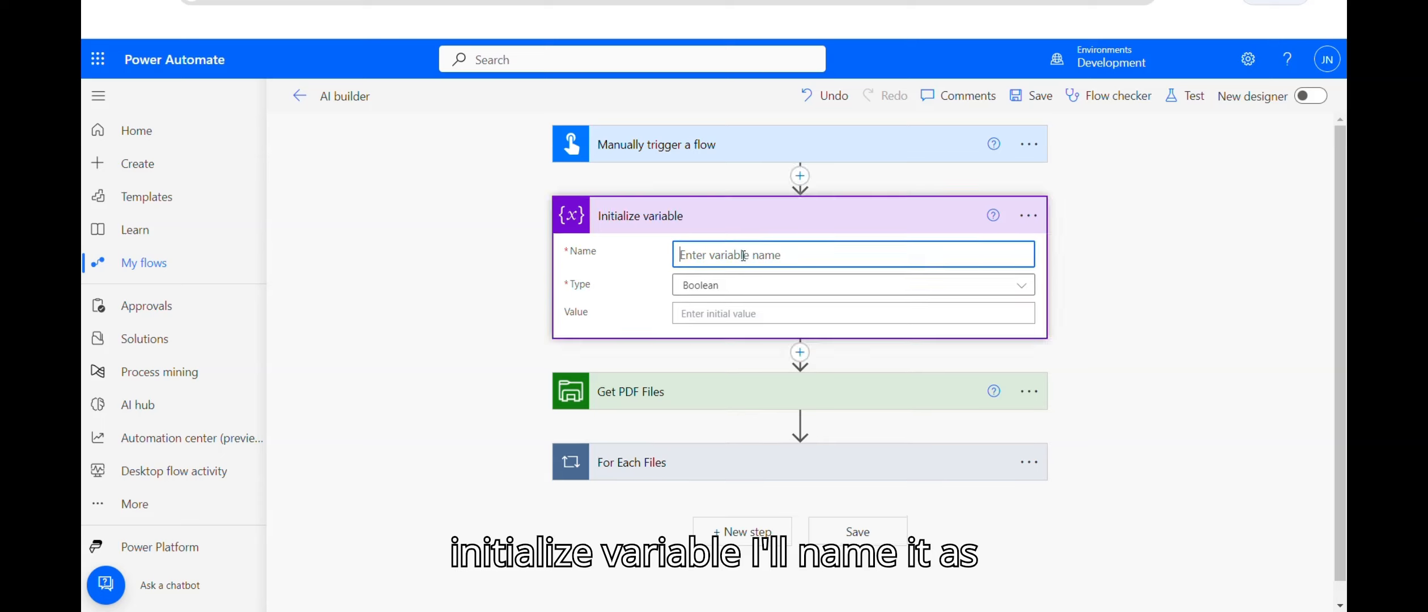
{"action": "type", "text": "Invoice Number"}
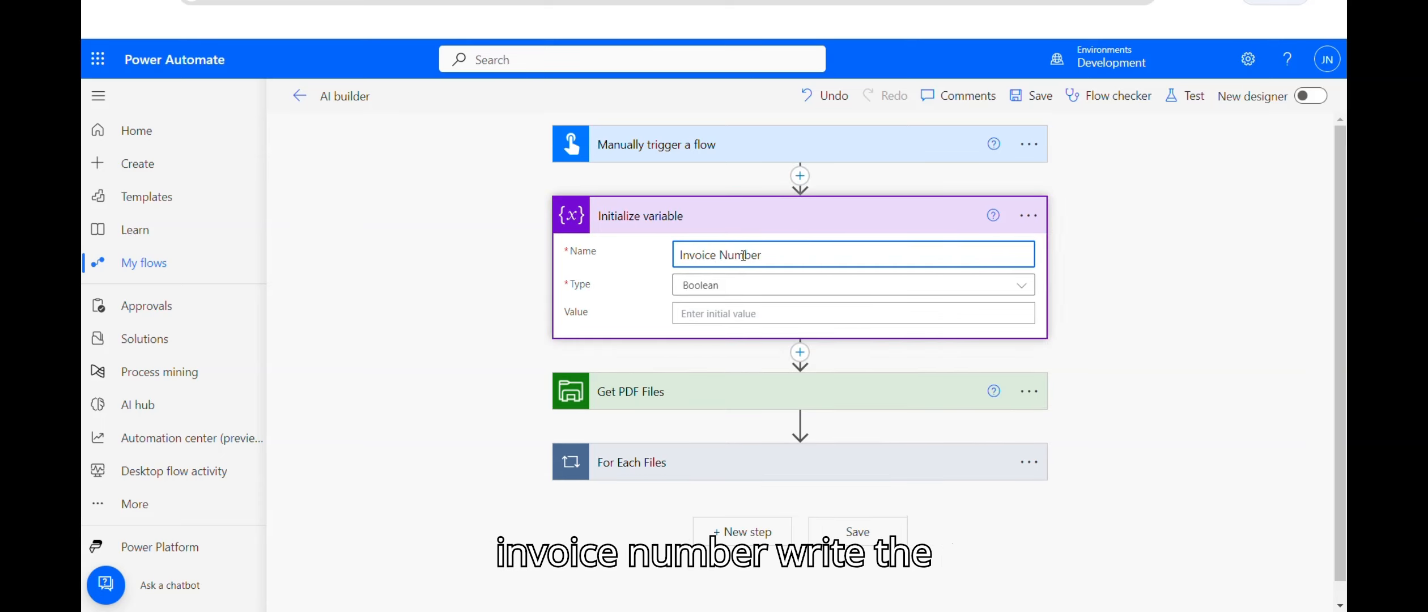
{"action": "left_click", "coordinate": [1019, 287]}
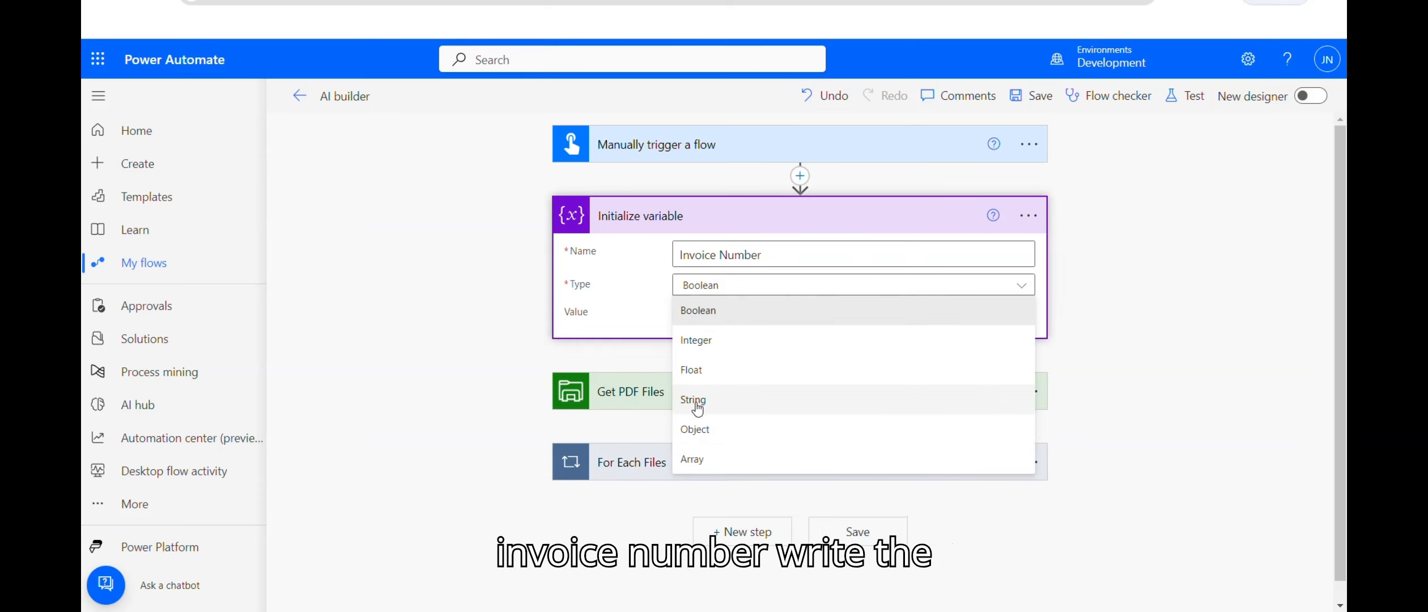
{"action": "left_click", "coordinate": [698, 402]}
Step: Add a second Initialize variable step for String 'Customer ID'
{"action": "left_click", "coordinate": [798, 353]}
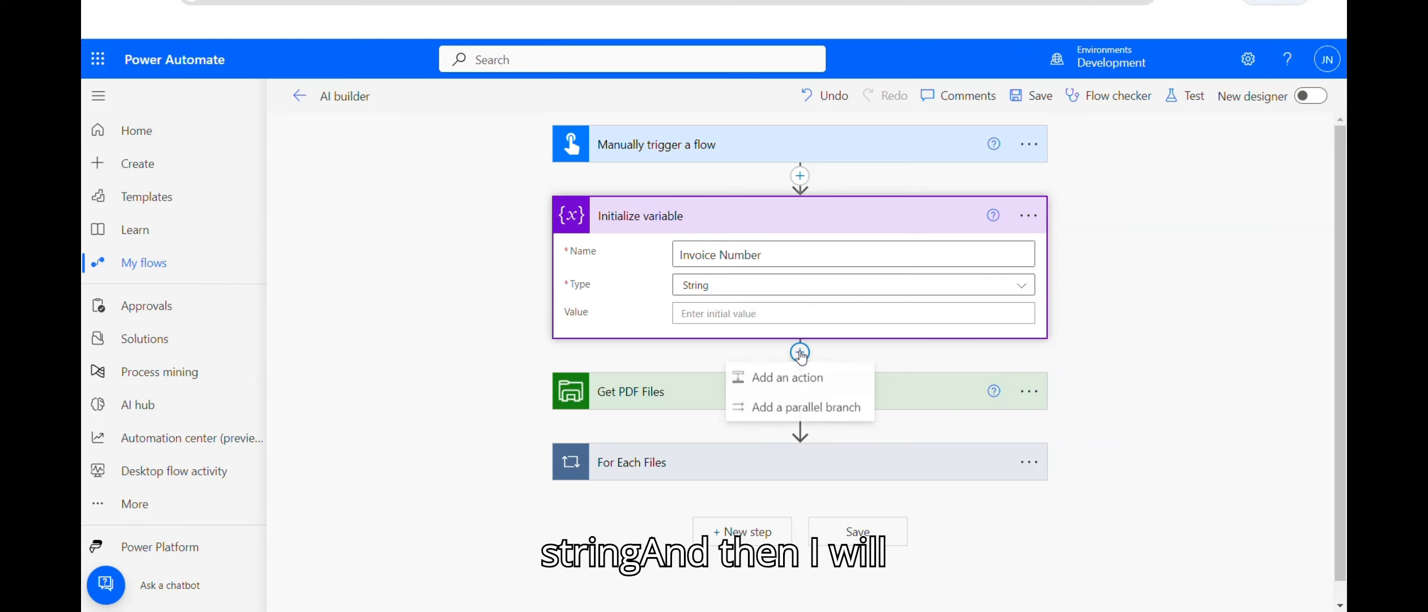
{"action": "left_click", "coordinate": [762, 374]}
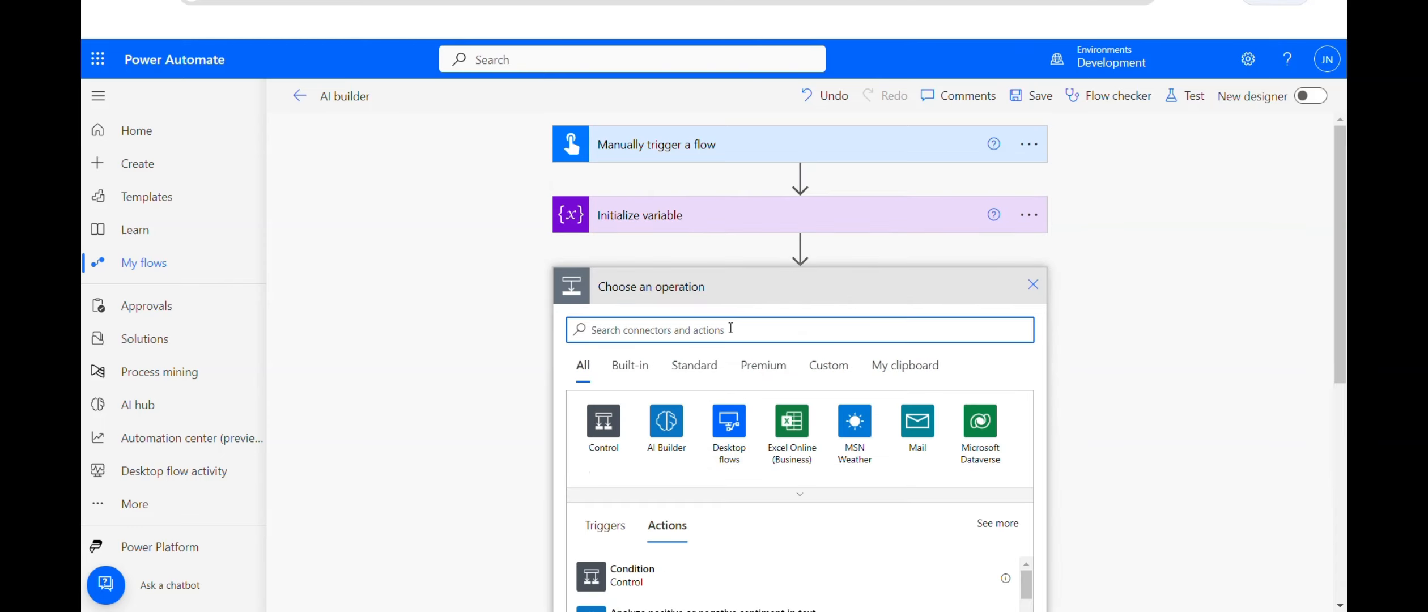
{"action": "type", "text": "initi"}
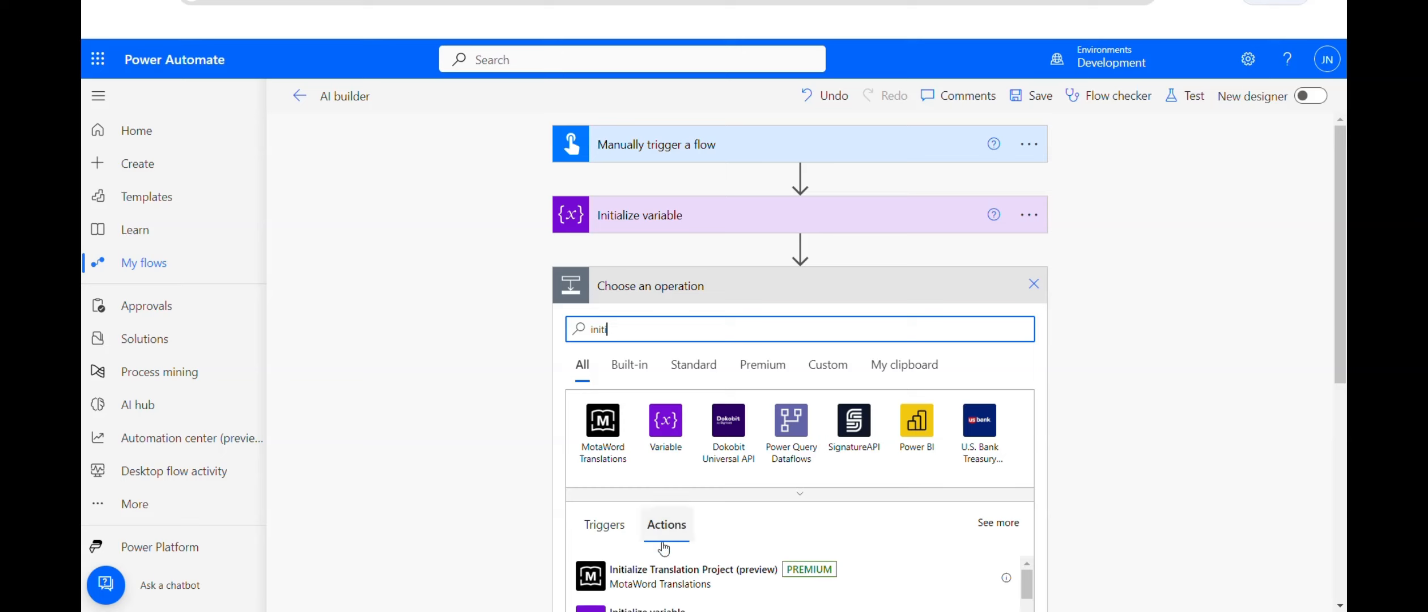
{"action": "scroll", "coordinate": [1282, 288], "scroll_direction": "down", "scroll_amount": 3}
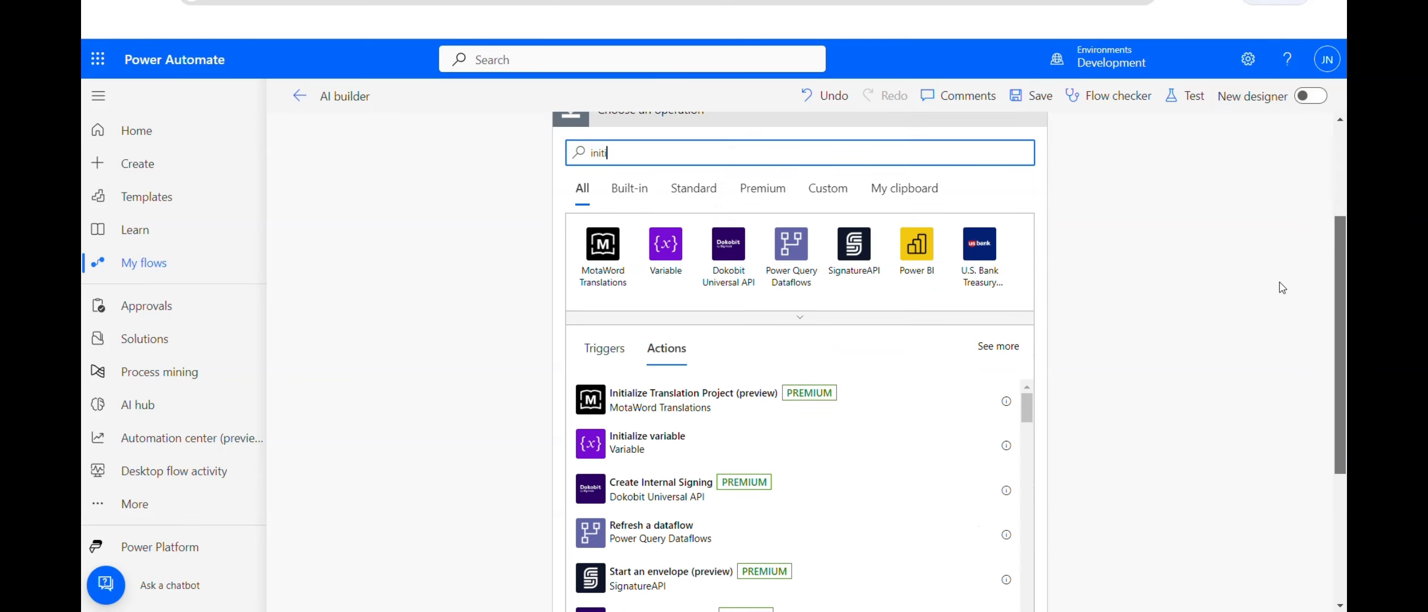
{"action": "left_click", "coordinate": [619, 442]}
{"action": "left_click", "coordinate": [738, 304]}
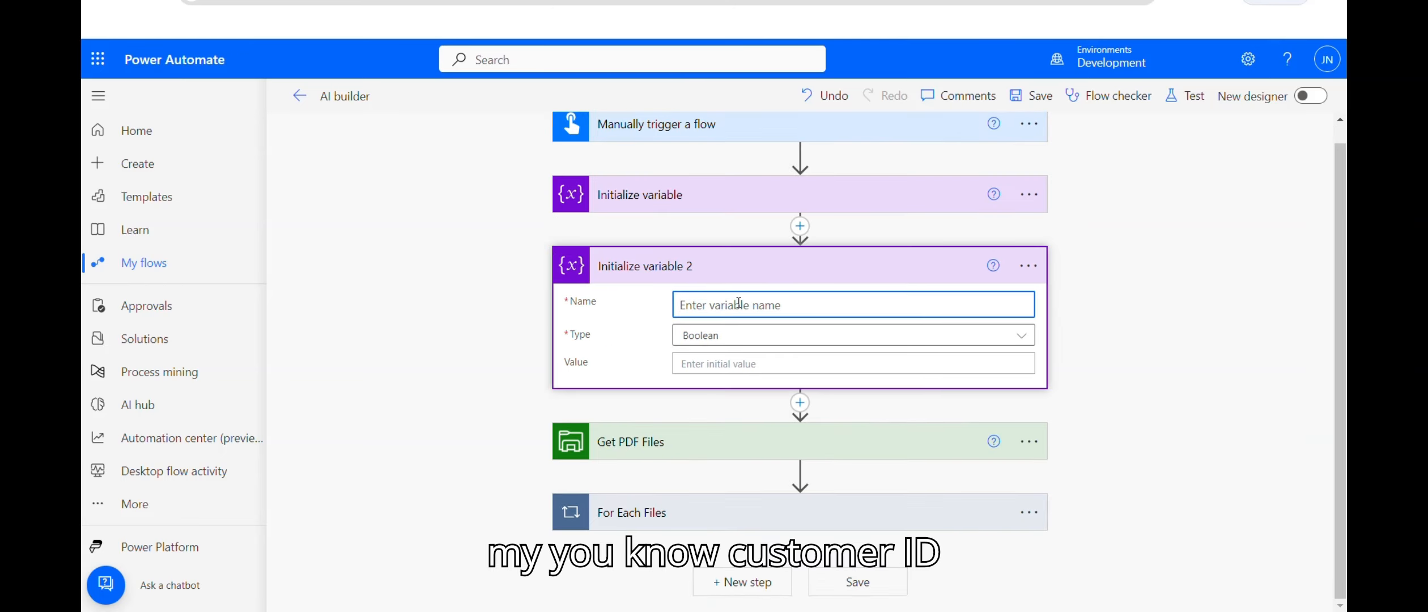
{"action": "type", "text": "Customer ID"}
{"action": "left_click", "coordinate": [767, 336]}
{"action": "left_click", "coordinate": [698, 445]}
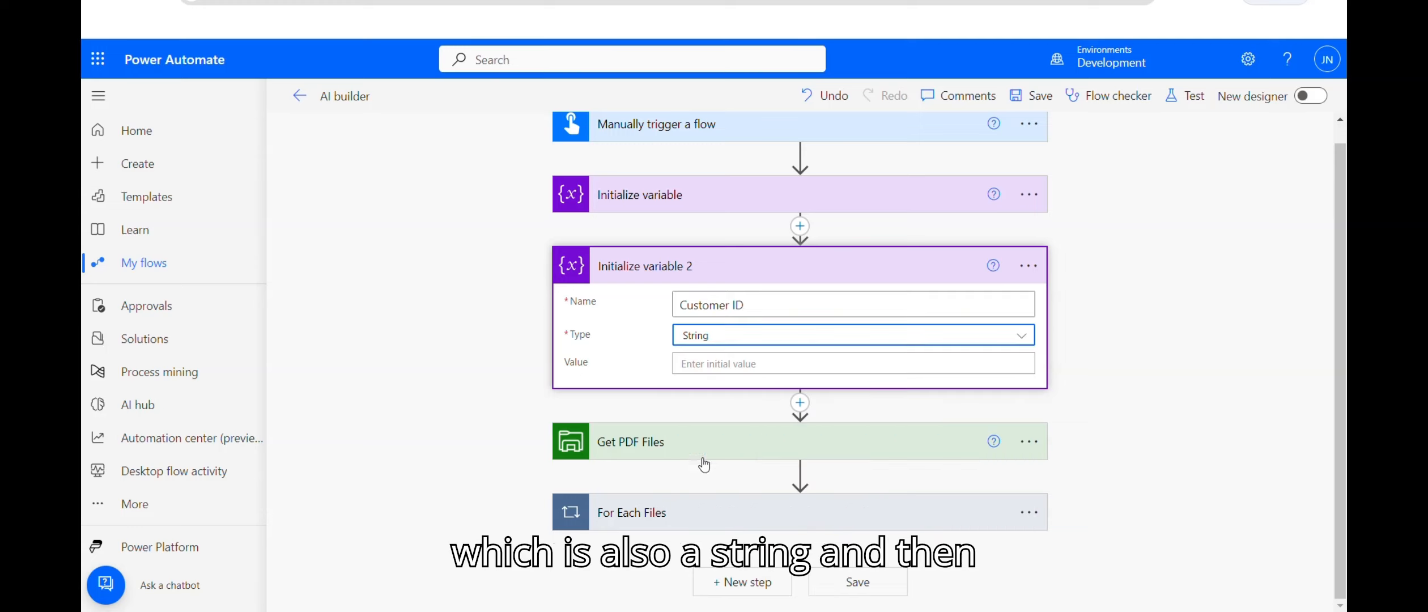
Step: Add another Initialize variable step, then review the Tax variable and For Each Files loop
{"action": "left_click", "coordinate": [800, 404]}
{"action": "left_click", "coordinate": [753, 423]}
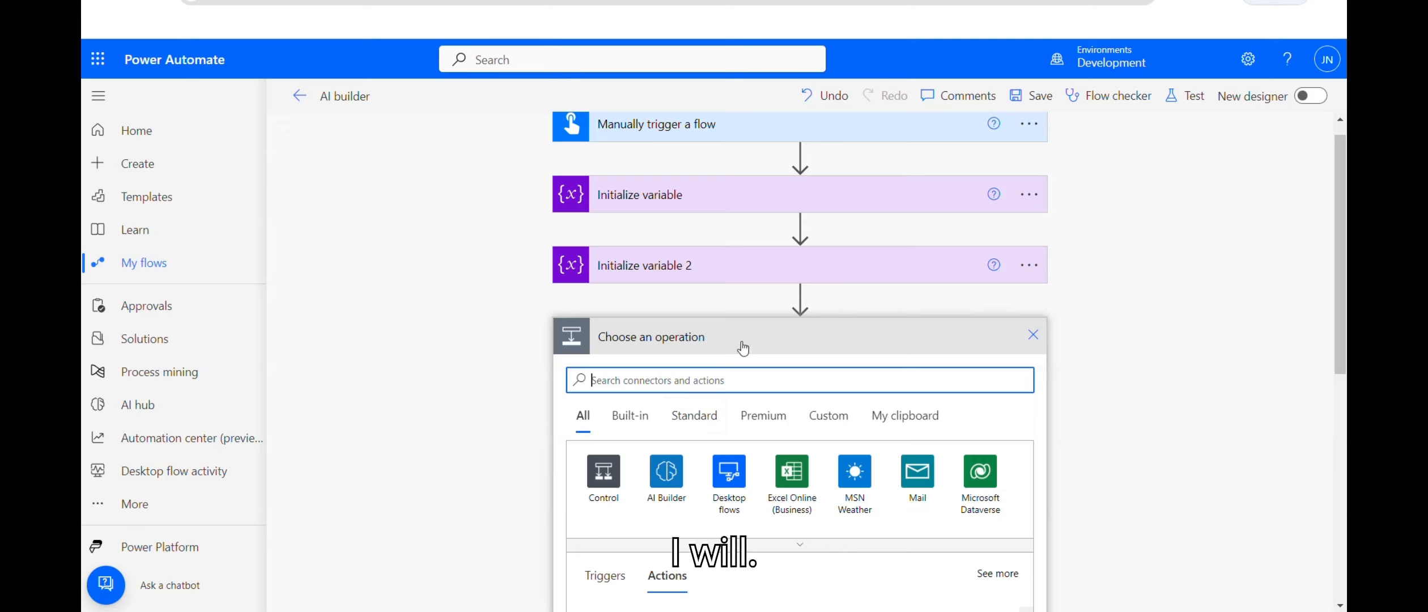
{"action": "type", "text": "ini"}
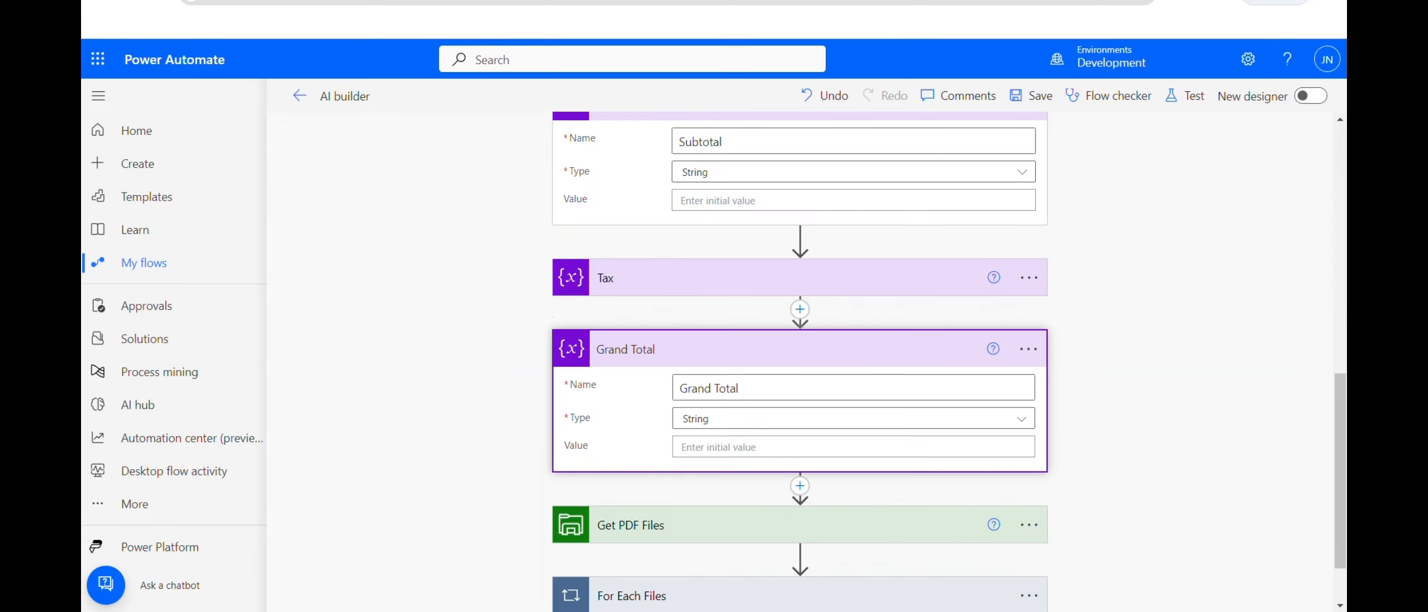
{"action": "scroll", "coordinate": [682, 229], "scroll_direction": "up", "scroll_amount": 10}
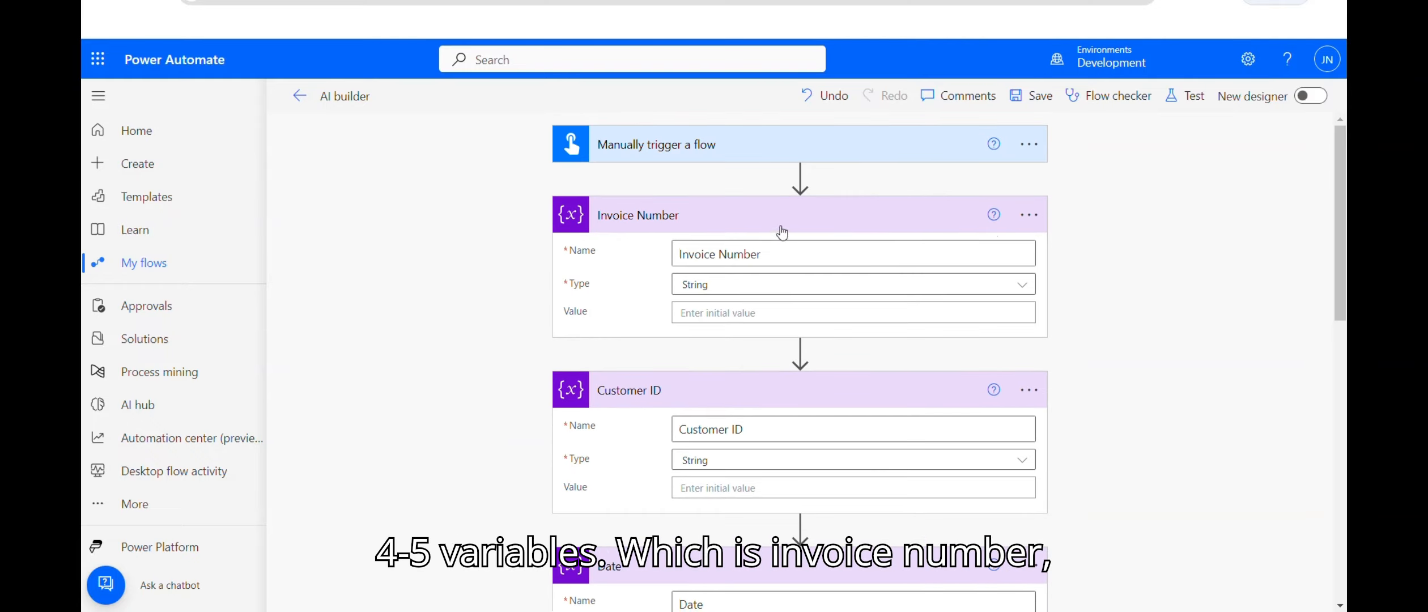
{"action": "scroll", "coordinate": [834, 417], "scroll_direction": "down", "scroll_amount": 9}
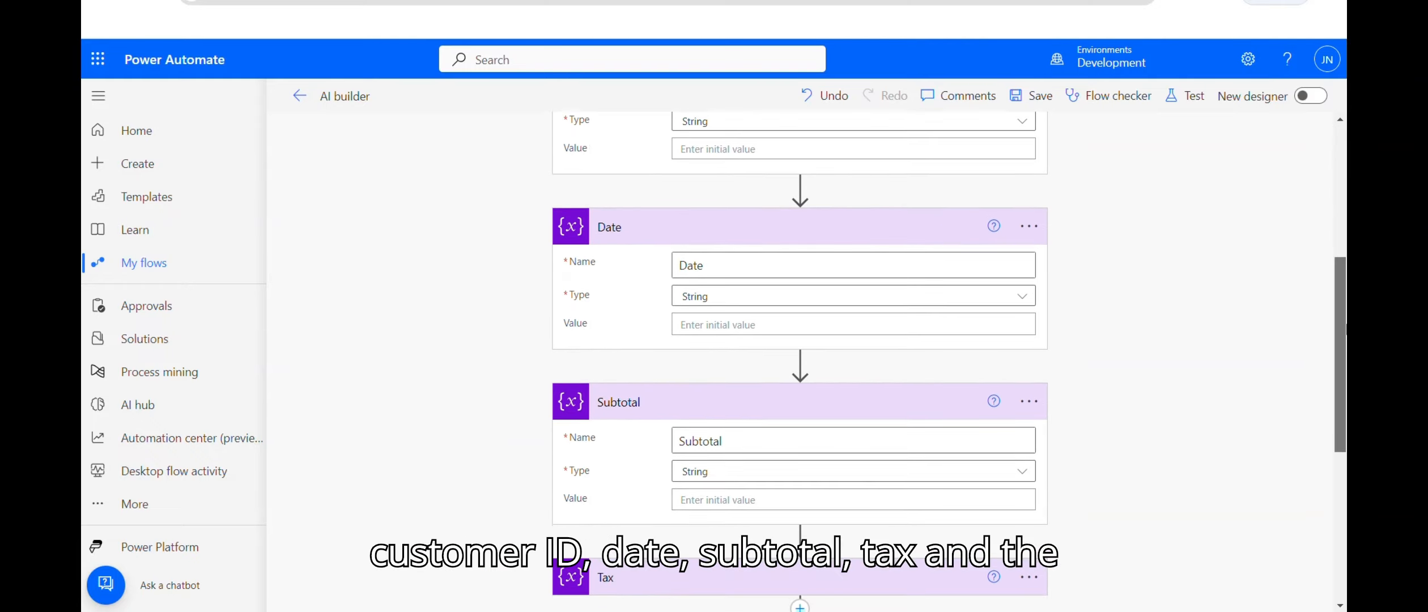
{"action": "left_click", "coordinate": [834, 417]}
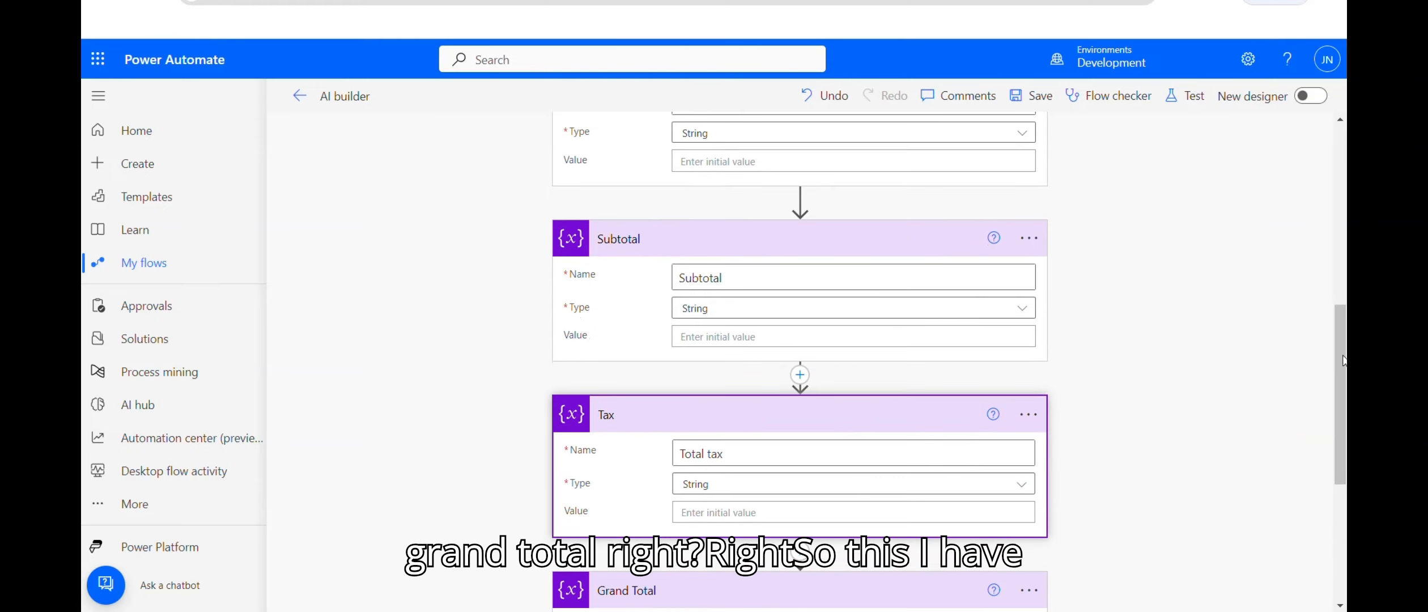
{"action": "scroll", "coordinate": [834, 418], "scroll_direction": "down", "scroll_amount": 4}
{"action": "scroll", "coordinate": [799, 363], "scroll_direction": "down", "scroll_amount": 1}
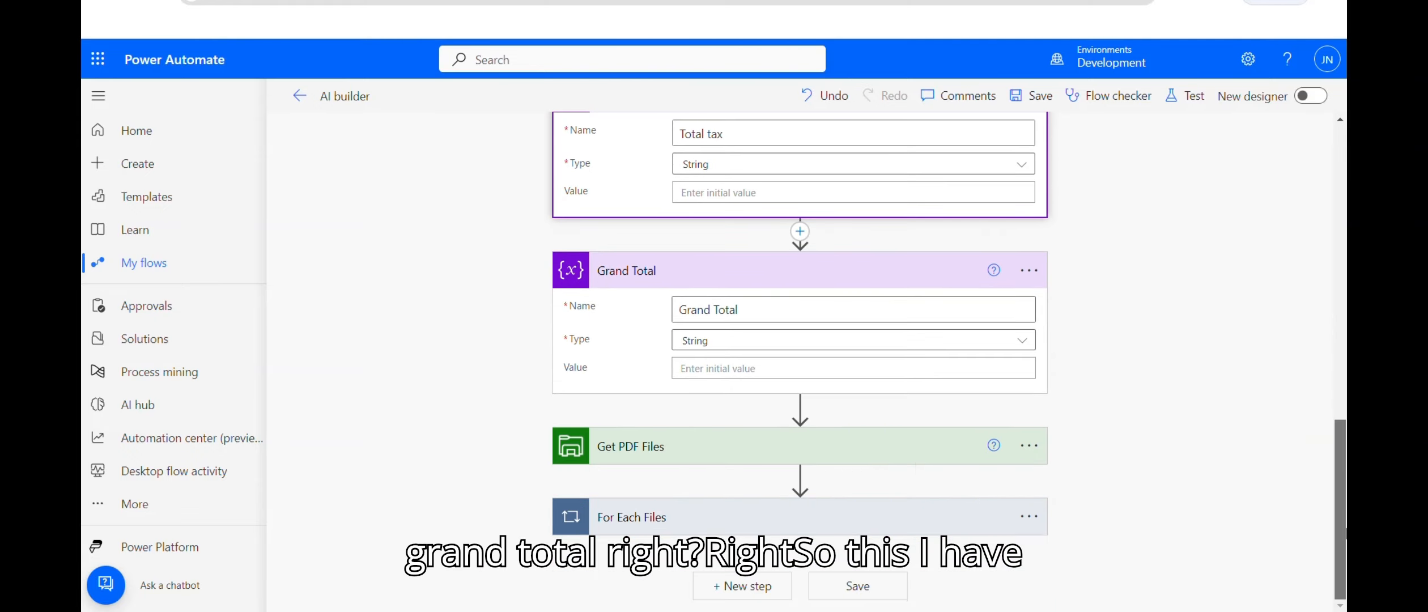
{"action": "left_click", "coordinate": [755, 516]}
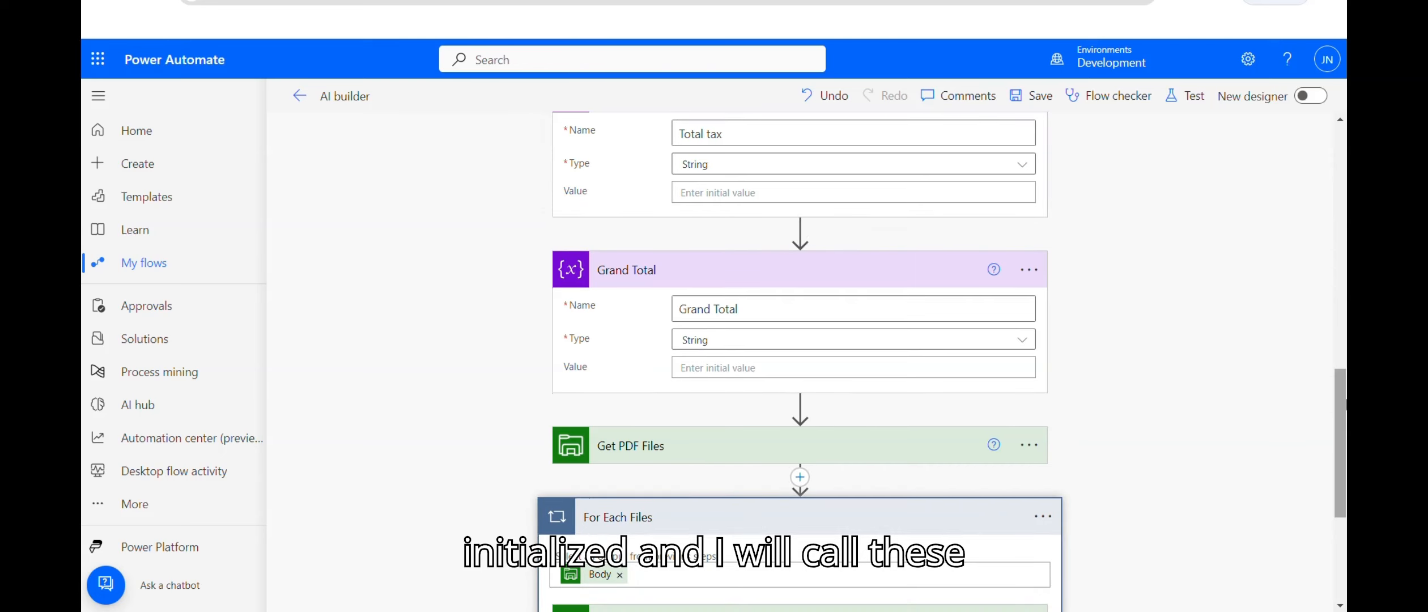
{"action": "scroll", "coordinate": [1343, 465], "scroll_direction": "down", "scroll_amount": 3}
{"action": "scroll", "coordinate": [889, 526], "scroll_direction": "down", "scroll_amount": 2}
Step: Add a Set variable step in the loop assigning Invoice Number its AI Builder value
{"action": "left_click", "coordinate": [819, 587]}
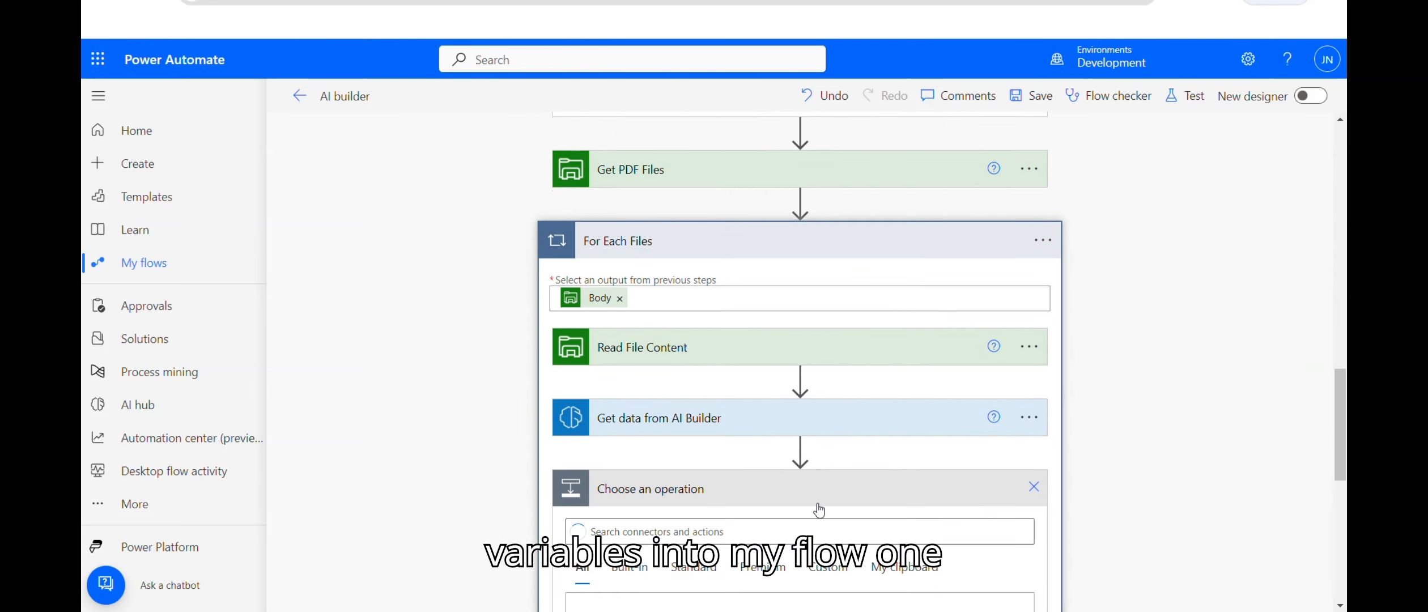
{"action": "scroll", "coordinate": [819, 510], "scroll_direction": "down", "scroll_amount": 1}
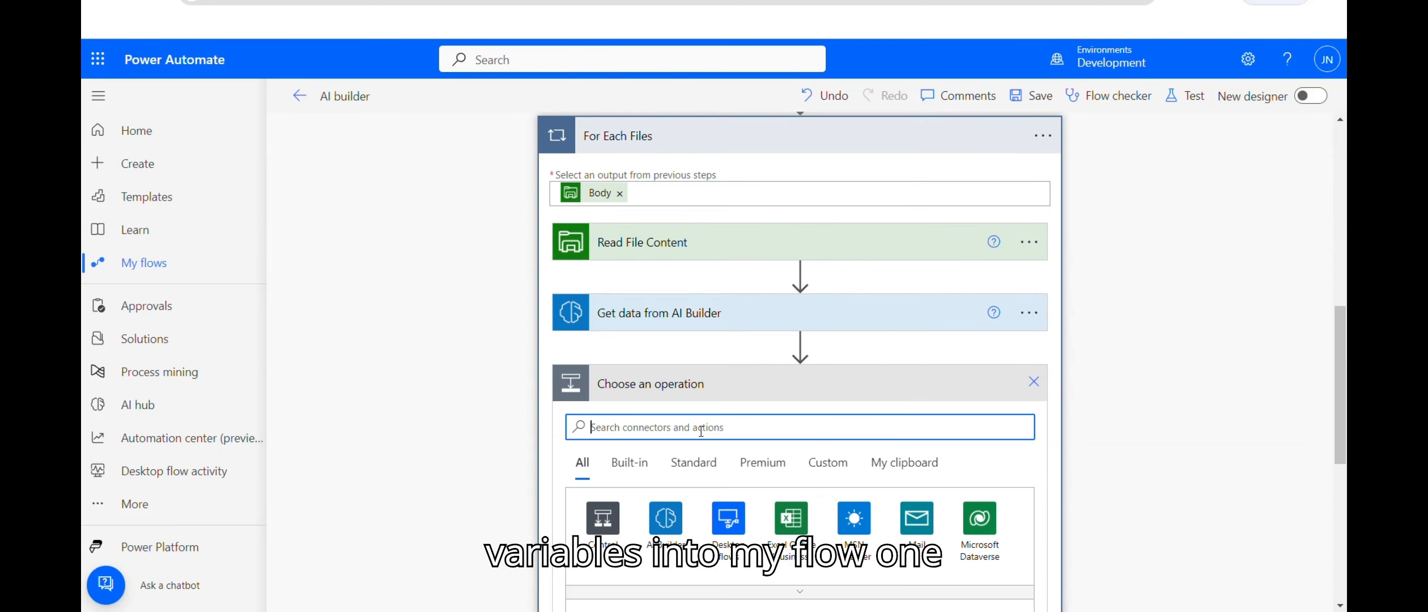
{"action": "type", "text": "variable"}
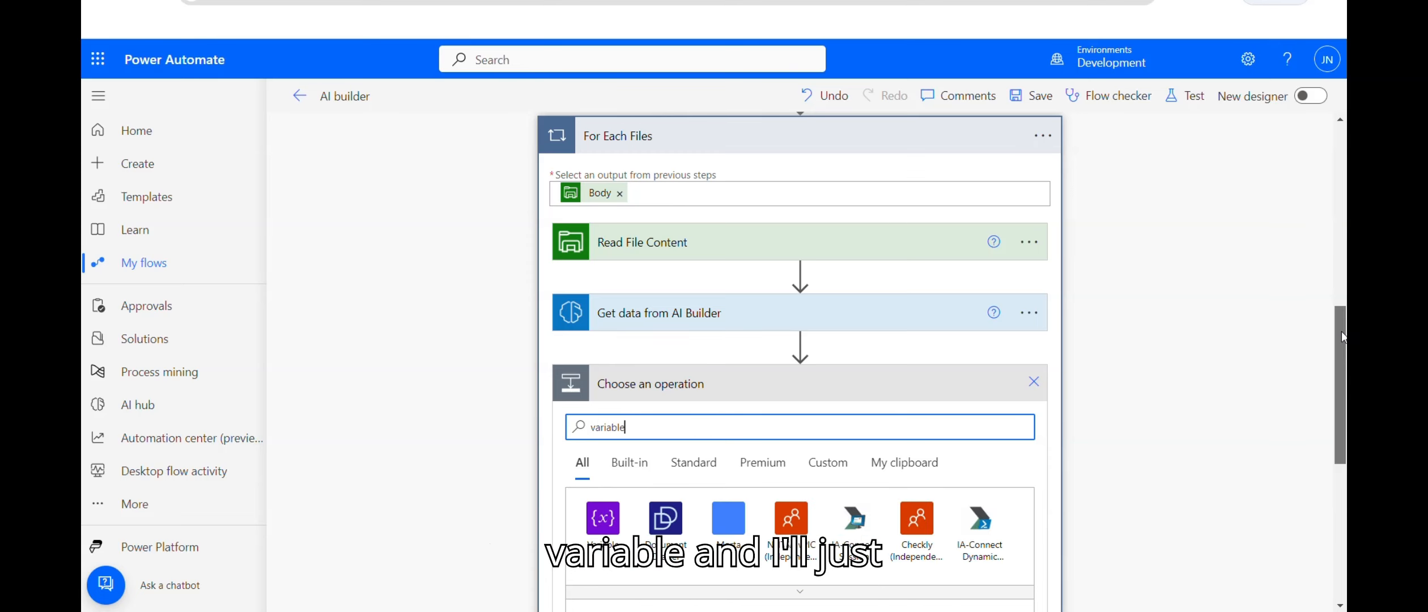
{"action": "scroll", "coordinate": [669, 498], "scroll_direction": "down", "scroll_amount": 3}
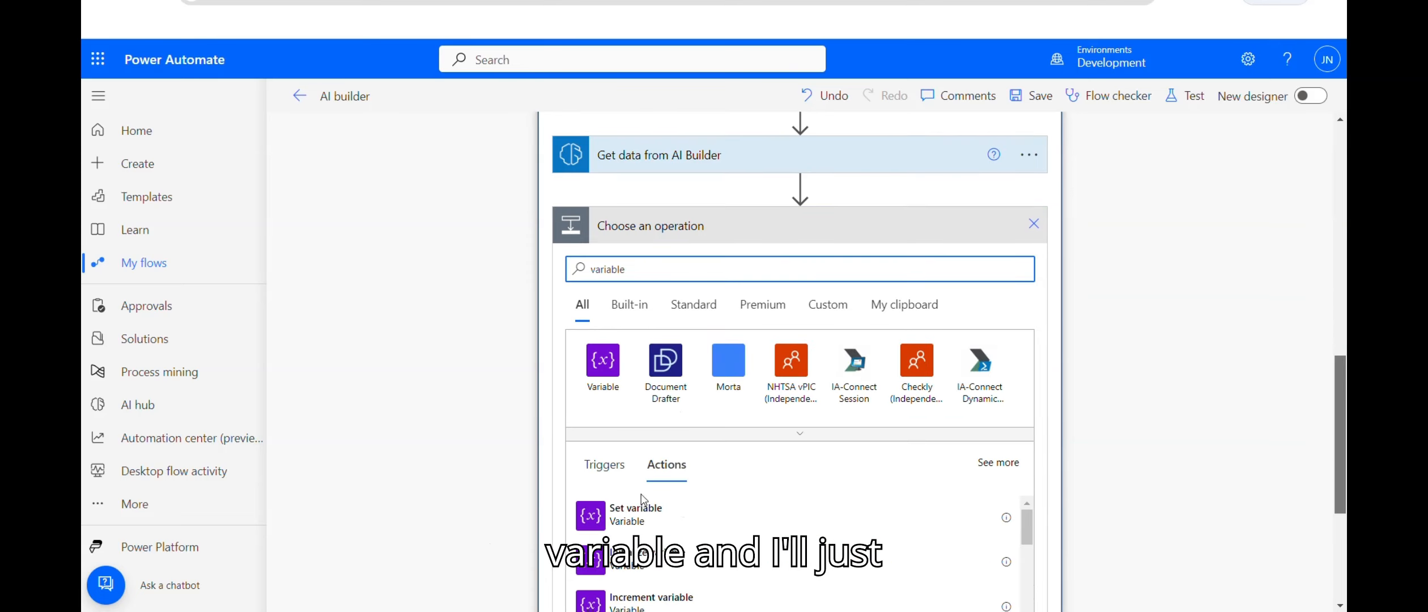
{"action": "left_click", "coordinate": [656, 516]}
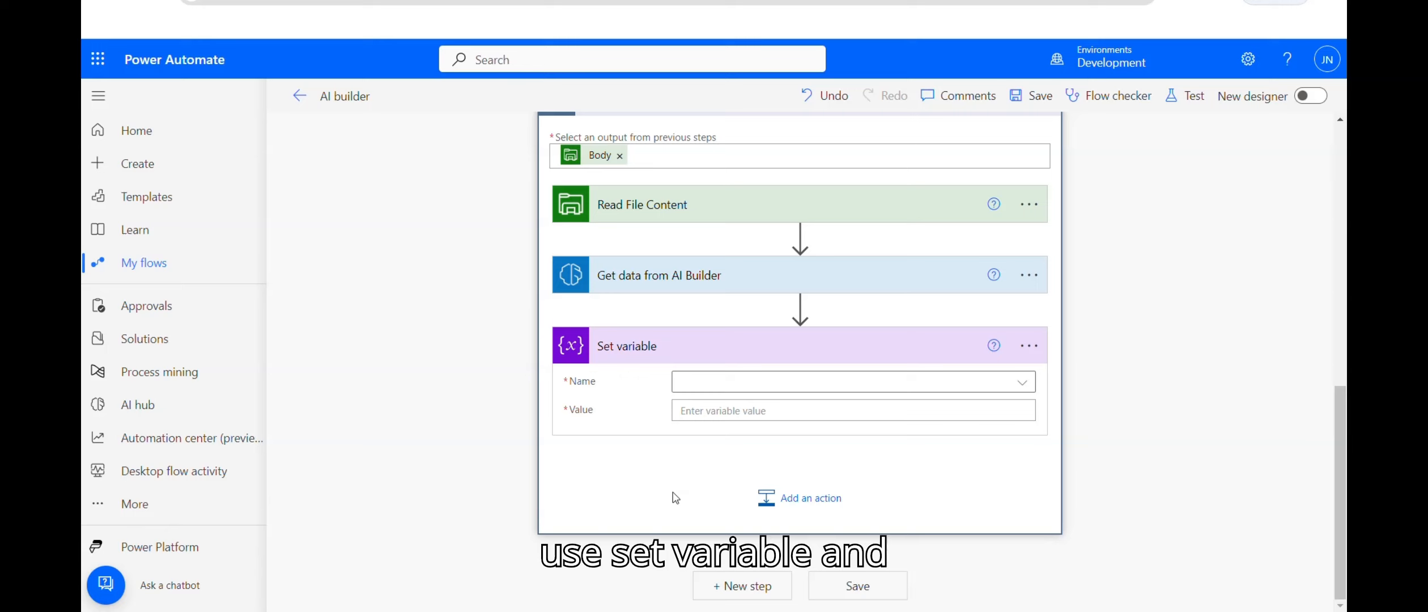
{"action": "left_click", "coordinate": [1022, 390]}
{"action": "left_click", "coordinate": [710, 584]}
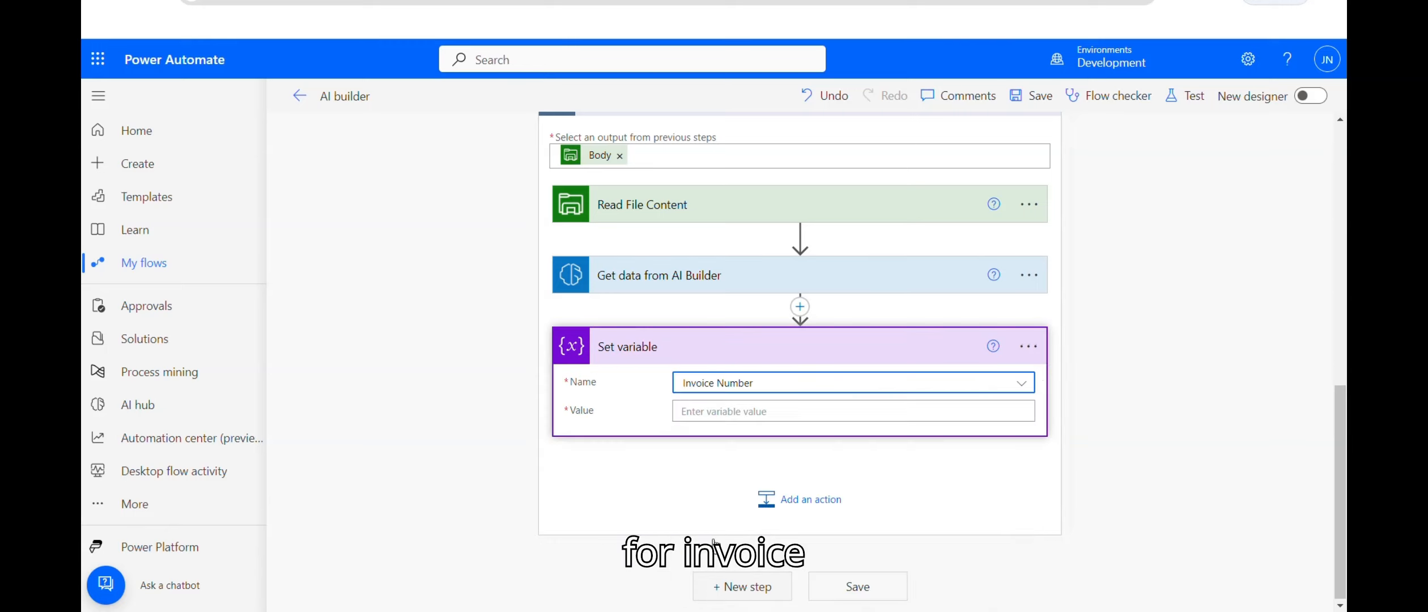
{"action": "left_click", "coordinate": [717, 410]}
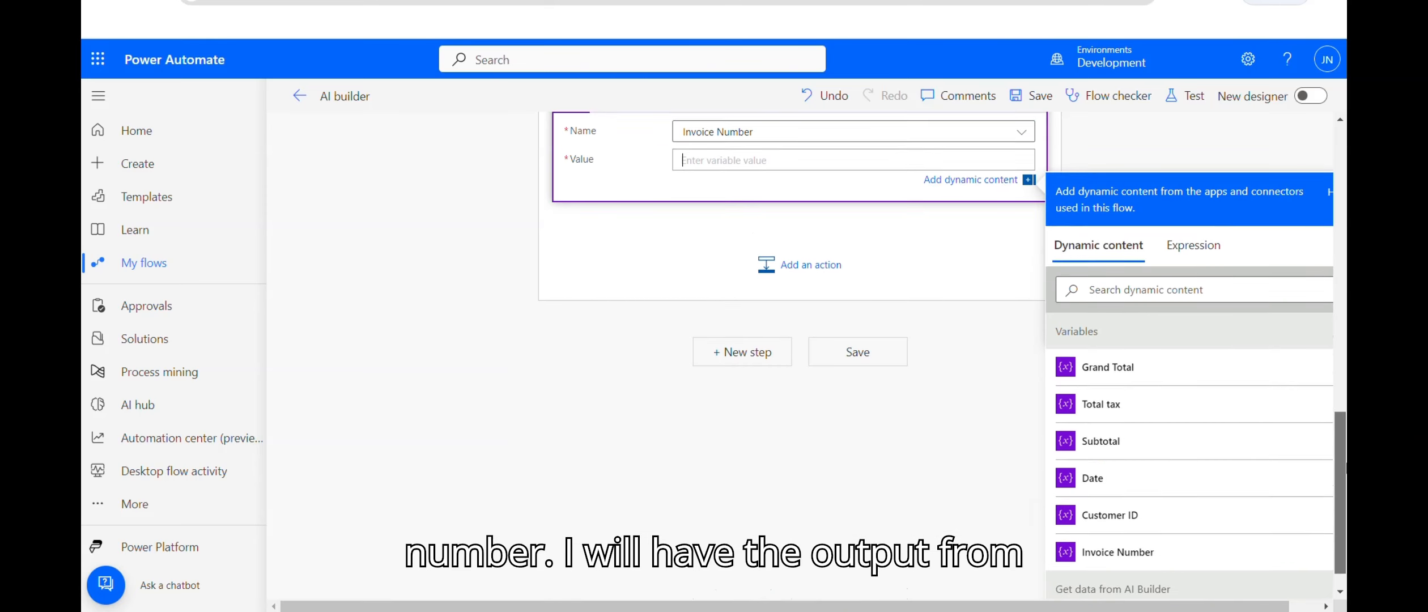
{"action": "left_click", "coordinate": [1191, 286]}
{"action": "type", "text": "invoi"}
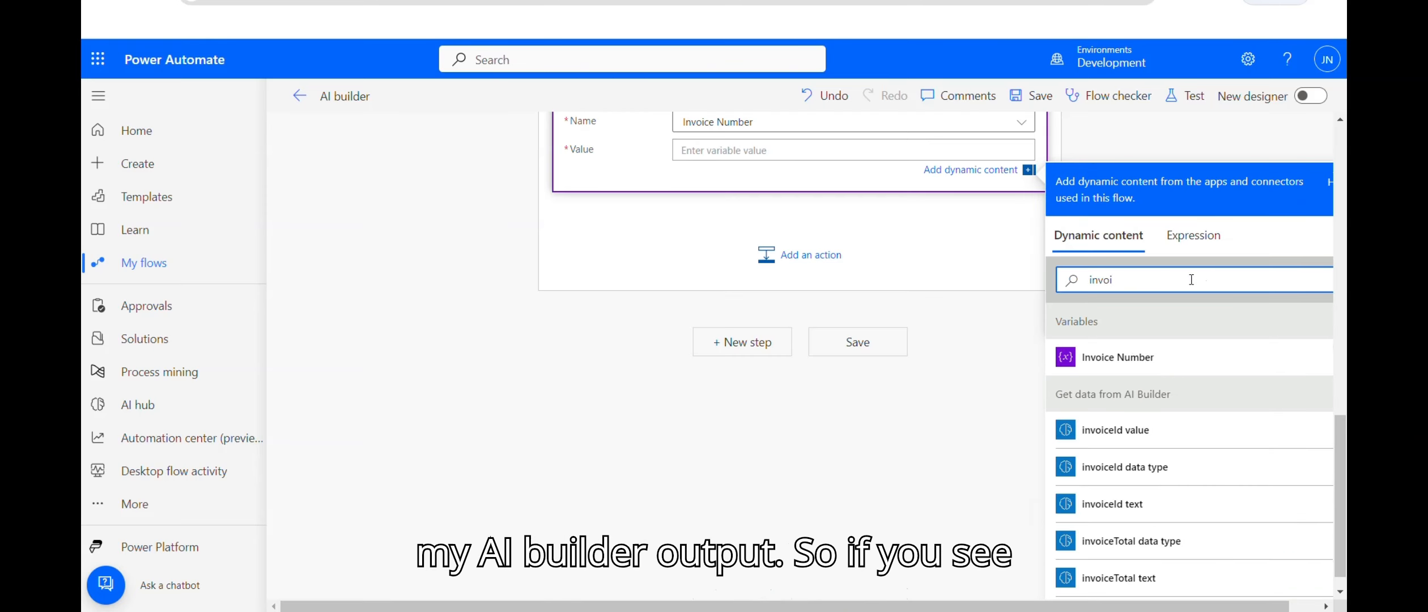
{"action": "scroll", "coordinate": [1339, 517], "scroll_direction": "down", "scroll_amount": 1}
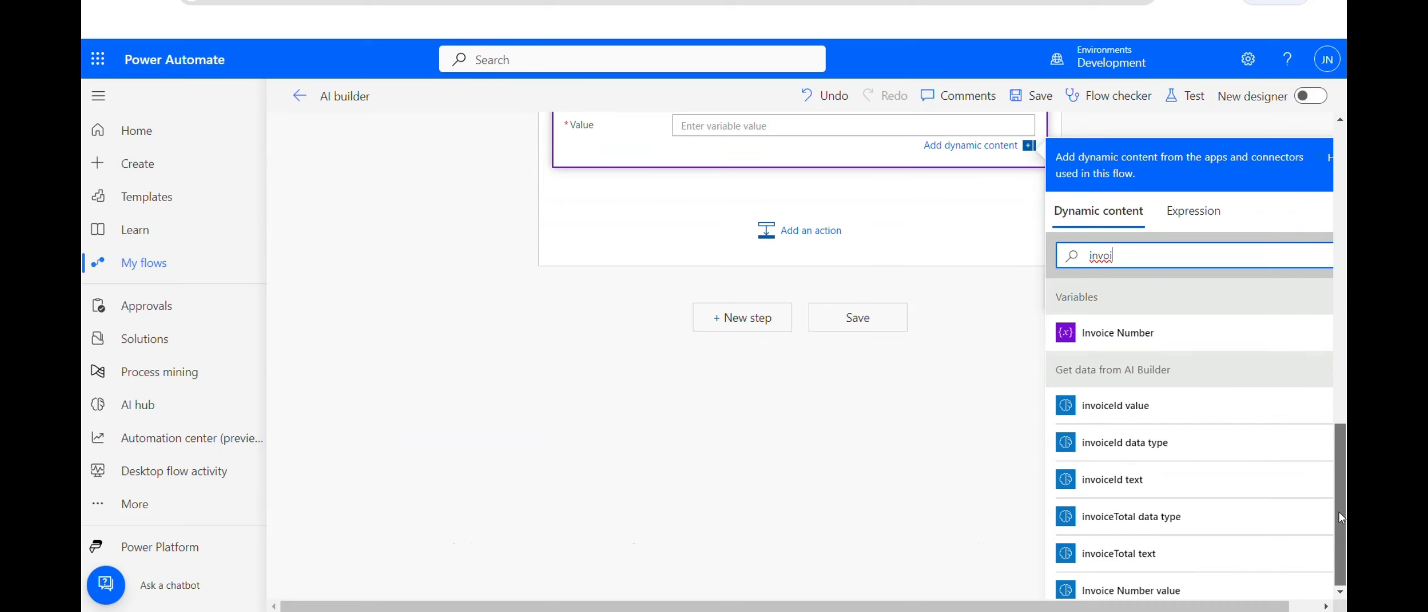
{"action": "left_click", "coordinate": [1111, 590]}
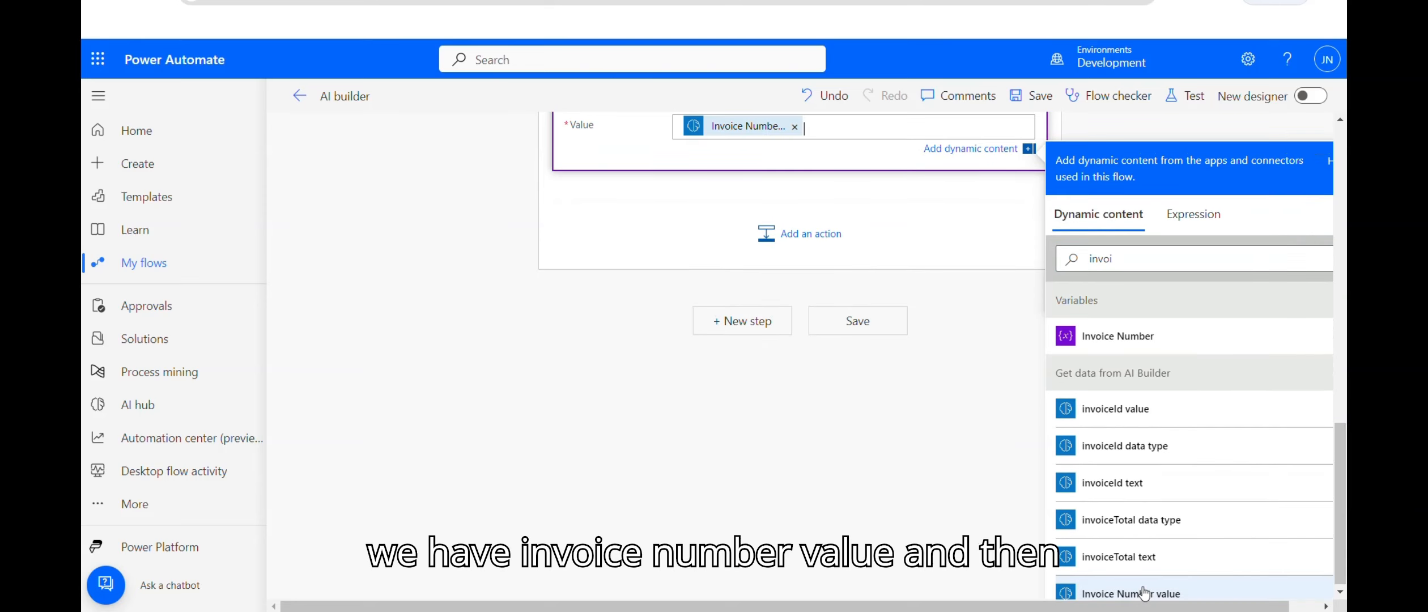
Step: Add a second Set variable step assigning Customer ID the customerId value
{"action": "left_click", "coordinate": [799, 238]}
{"action": "type", "text": "va"}
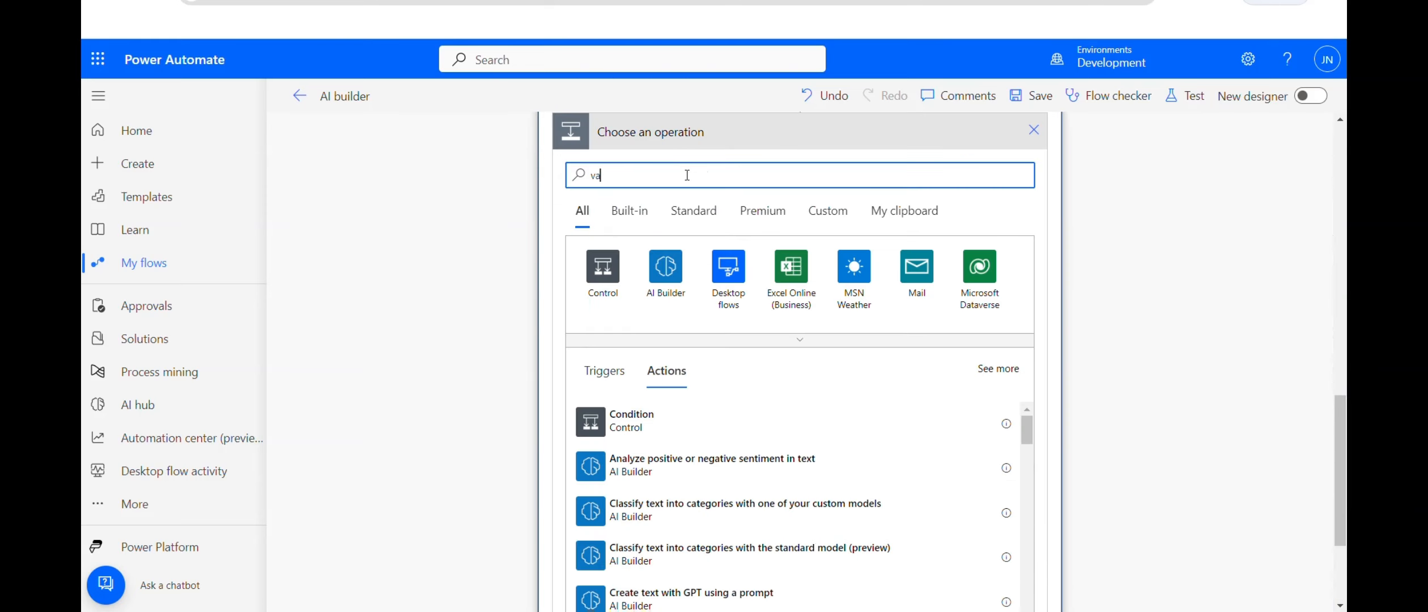
{"action": "type", "text": "riable"}
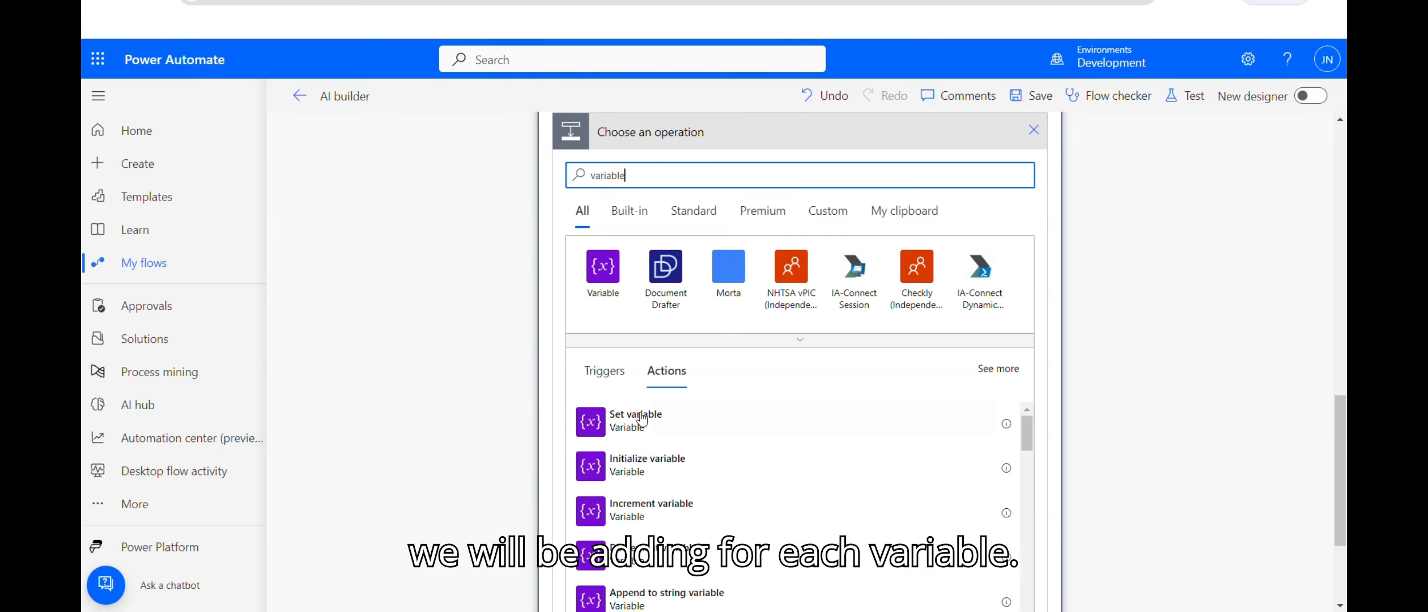
{"action": "left_click", "coordinate": [641, 425]}
{"action": "left_click", "coordinate": [1014, 383]}
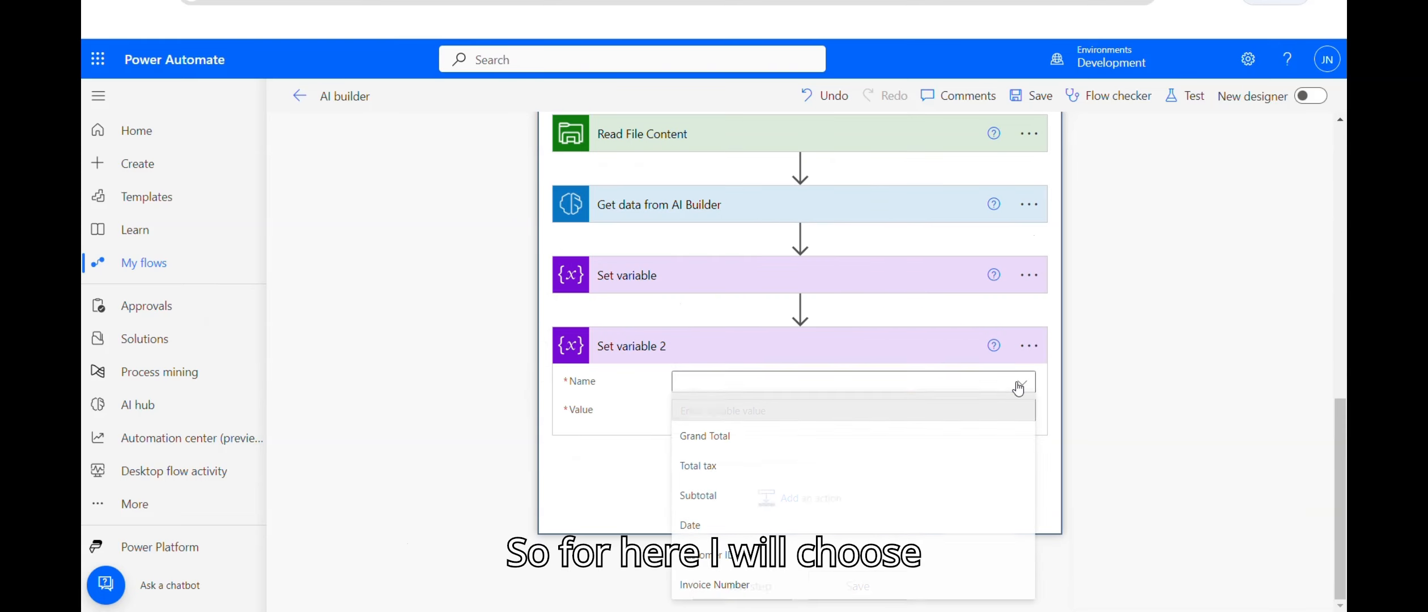
{"action": "left_click", "coordinate": [1018, 387]}
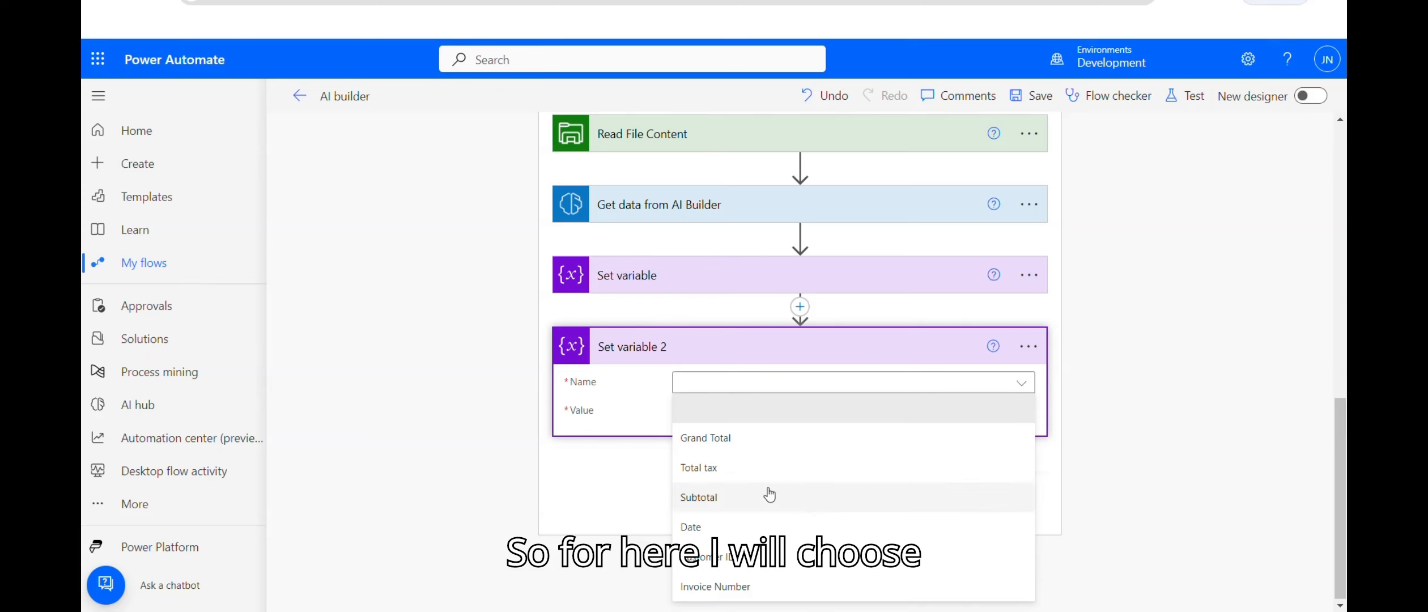
{"action": "left_click", "coordinate": [720, 557]}
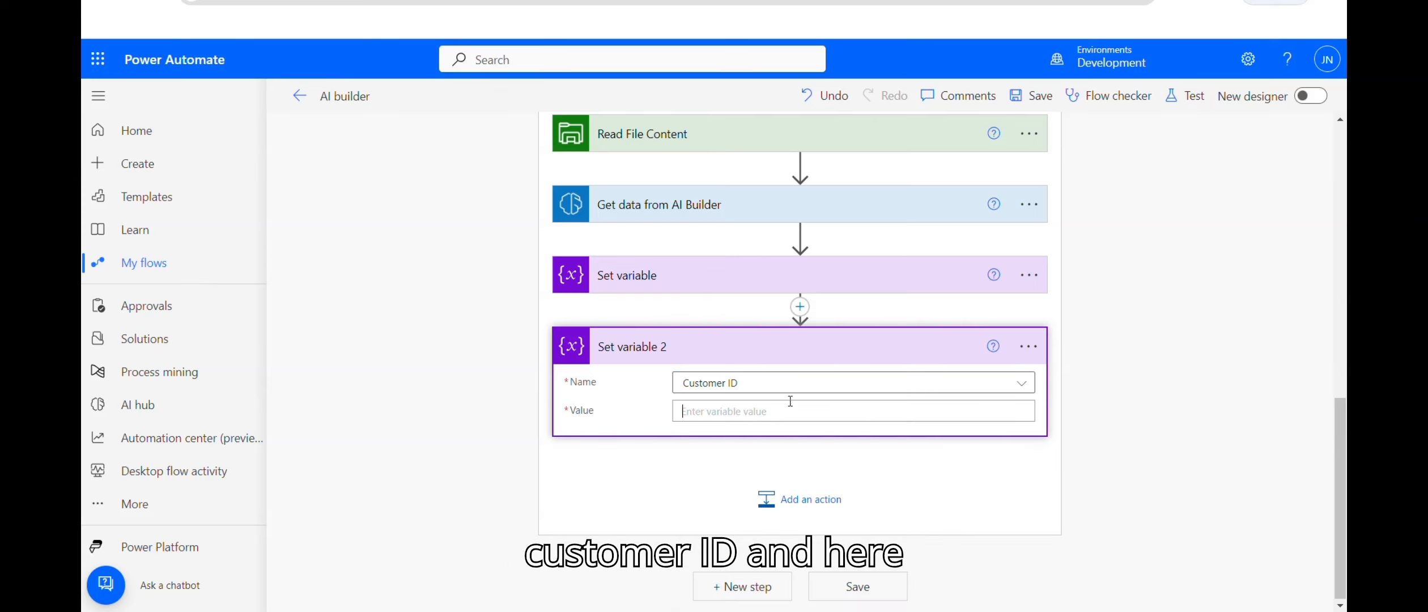
{"action": "left_click", "coordinate": [738, 412]}
{"action": "left_click", "coordinate": [1189, 257]}
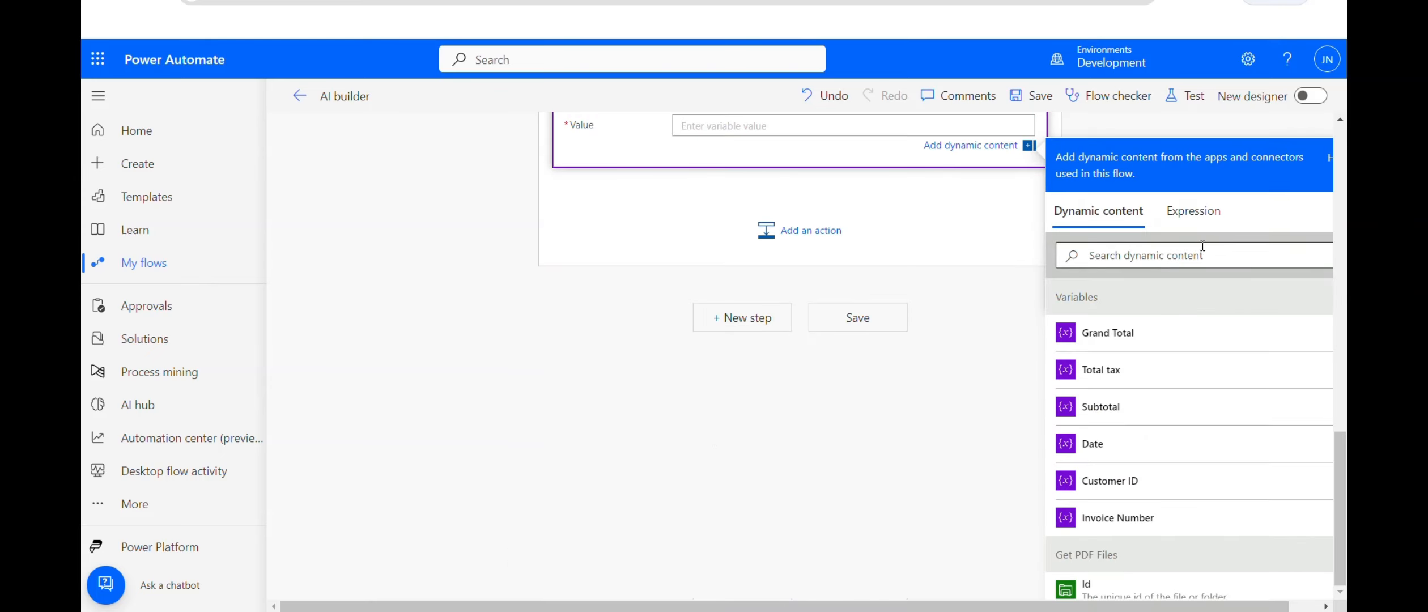
{"action": "type", "text": "custo"}
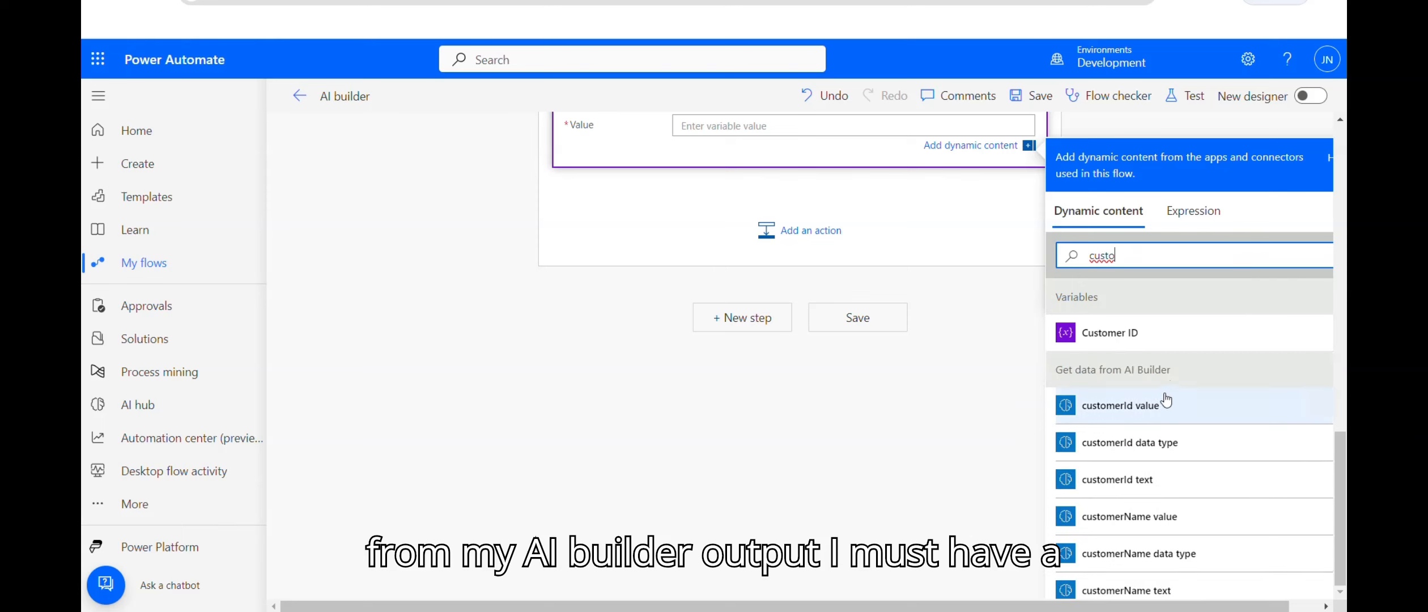
{"action": "left_click", "coordinate": [1071, 406]}
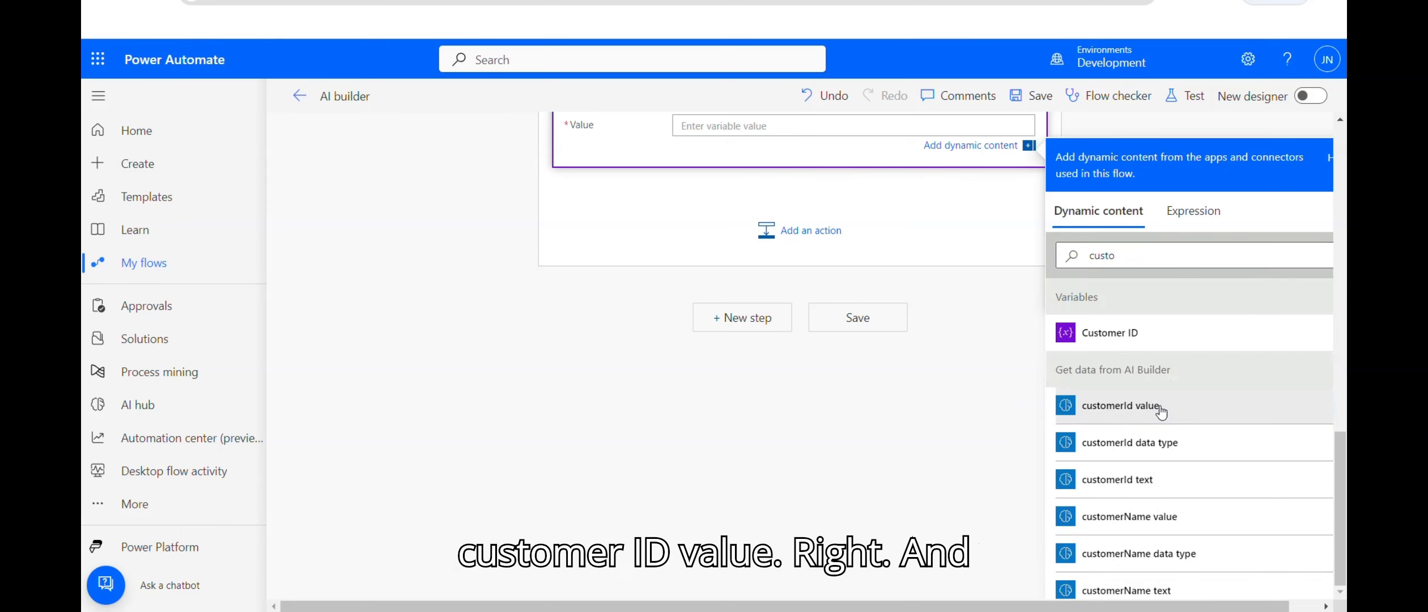
Step: Add a third Set variable step assigning Date the invoiceDate value
{"action": "left_click", "coordinate": [808, 232]}
{"action": "type", "text": "varia"}
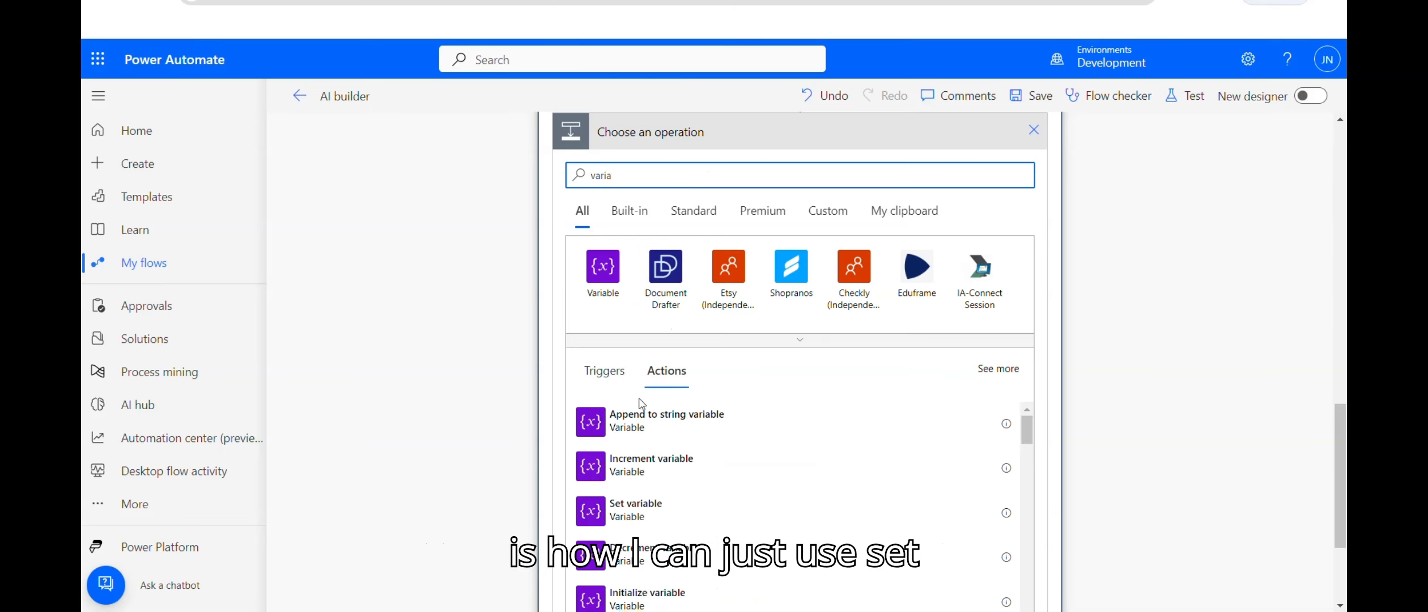
{"action": "left_click", "coordinate": [648, 517]}
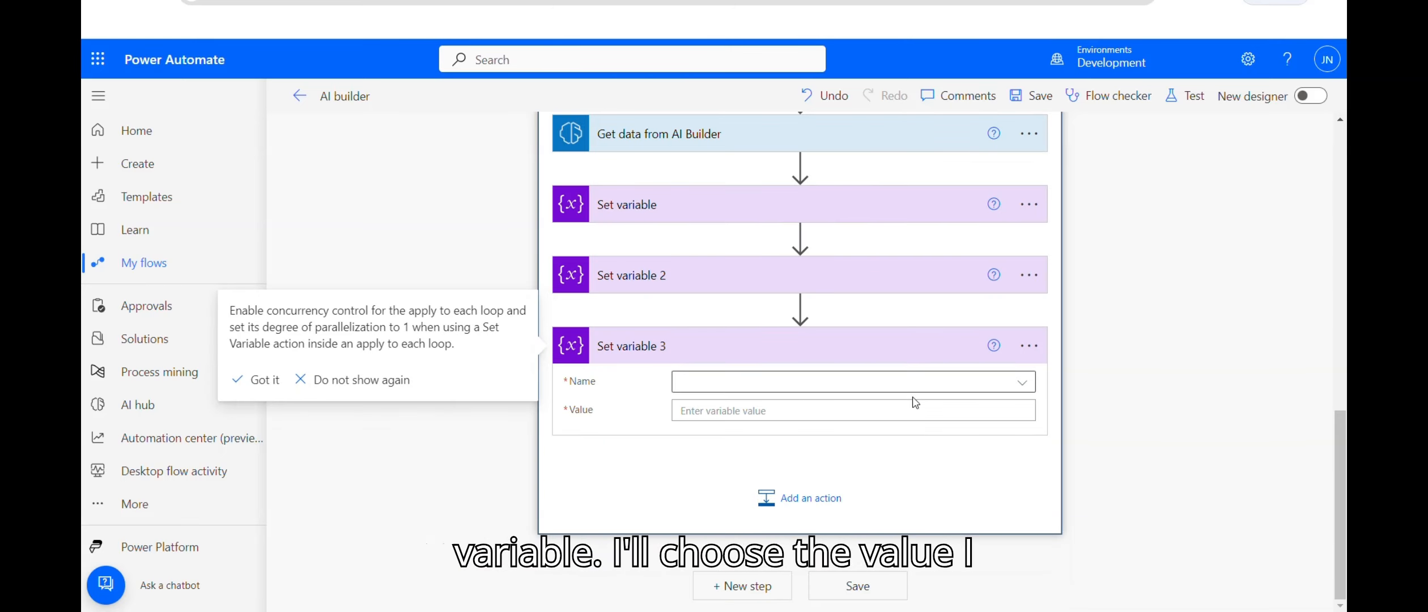
{"action": "left_click", "coordinate": [1022, 385]}
{"action": "left_click", "coordinate": [712, 525]}
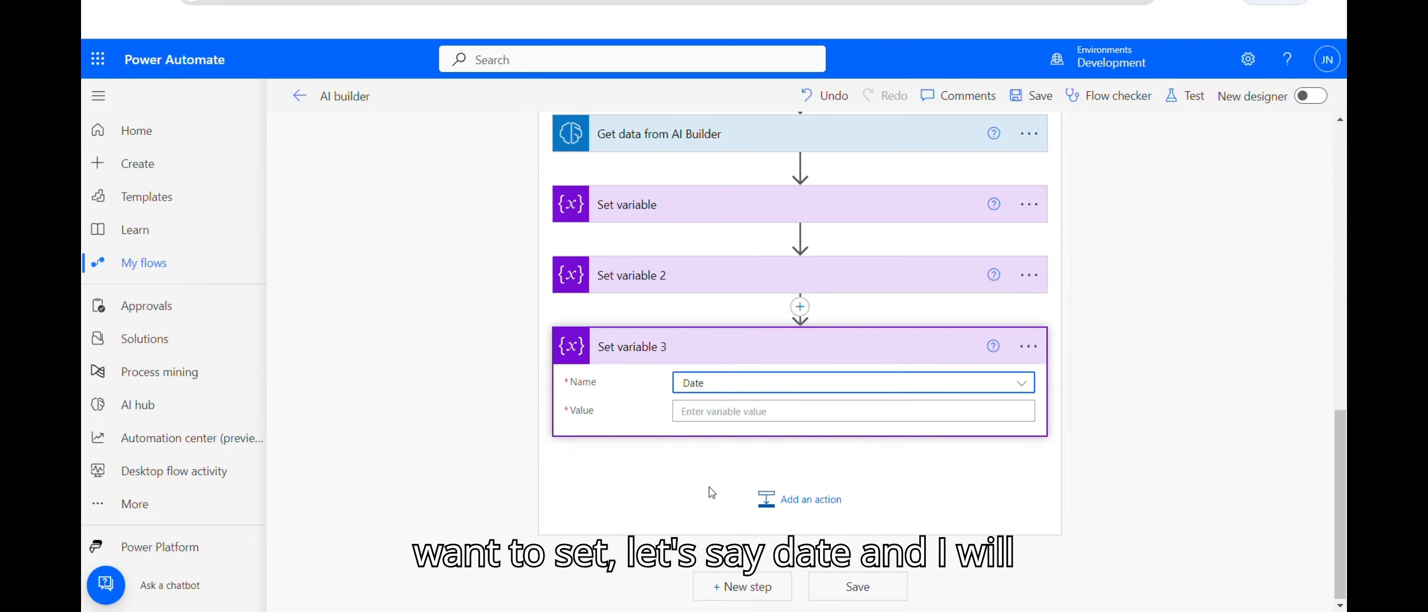
{"action": "left_click", "coordinate": [737, 415]}
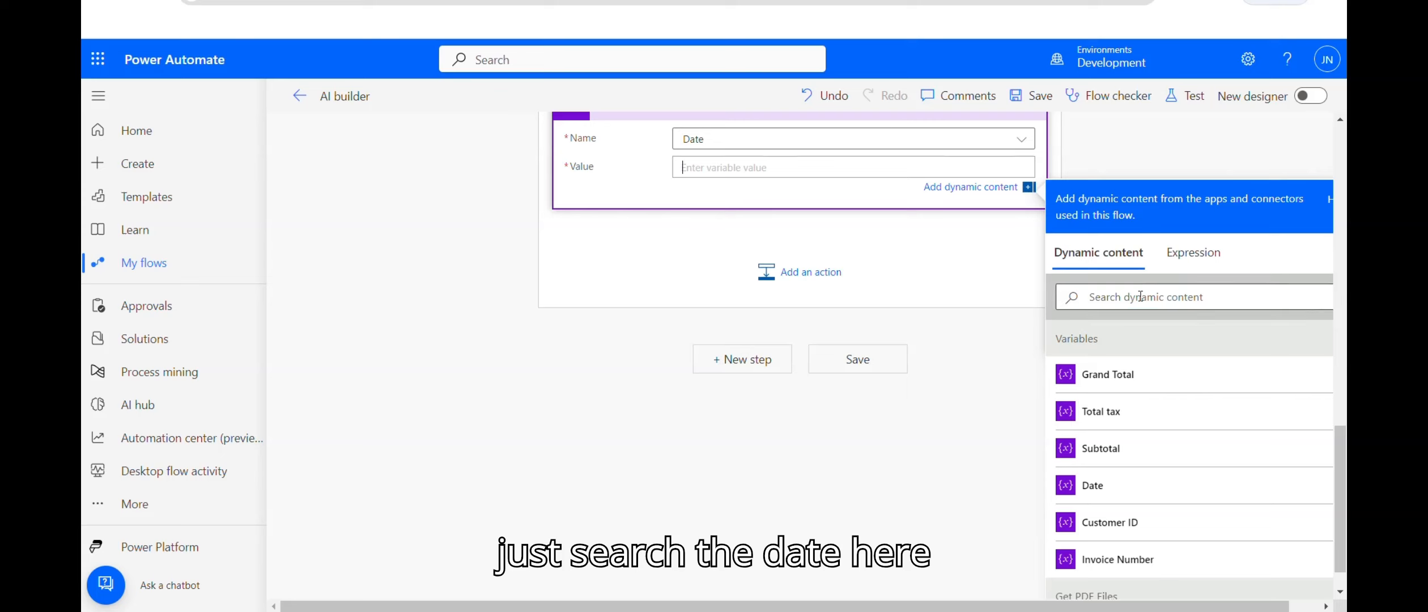
{"action": "left_click", "coordinate": [1140, 296]}
{"action": "type", "text": "date"}
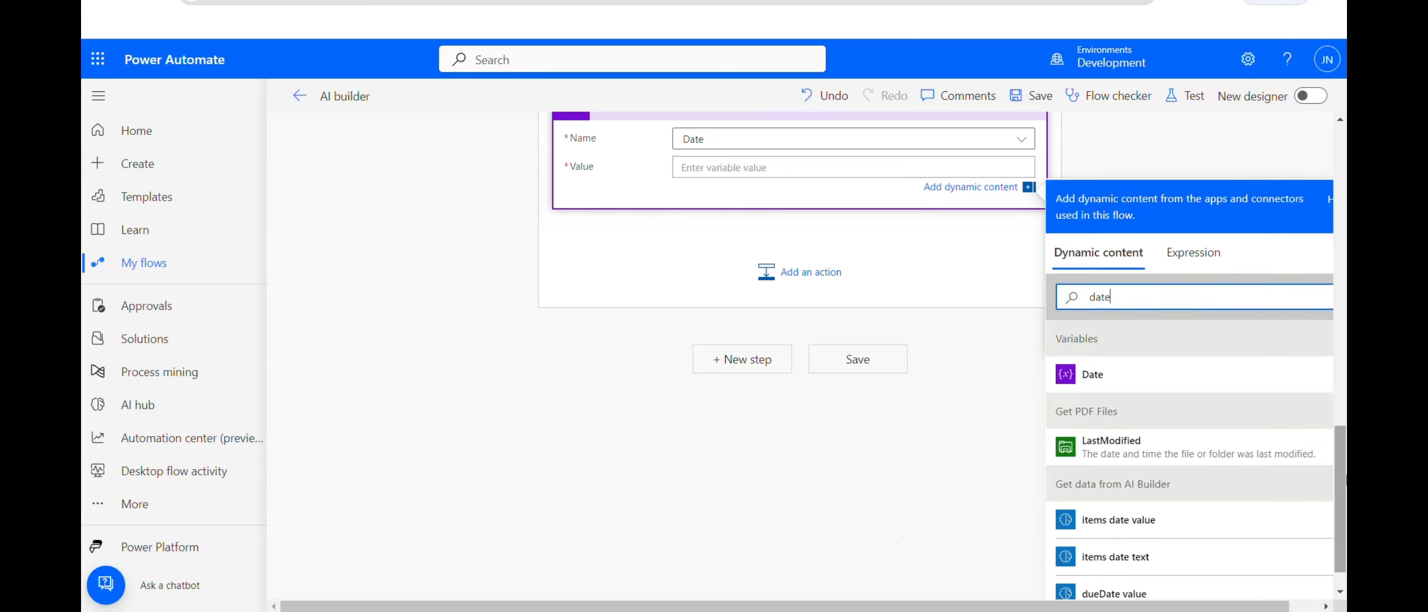
{"action": "left_click_drag", "start_coordinate": [1341, 487], "coordinate": [1337, 539]}
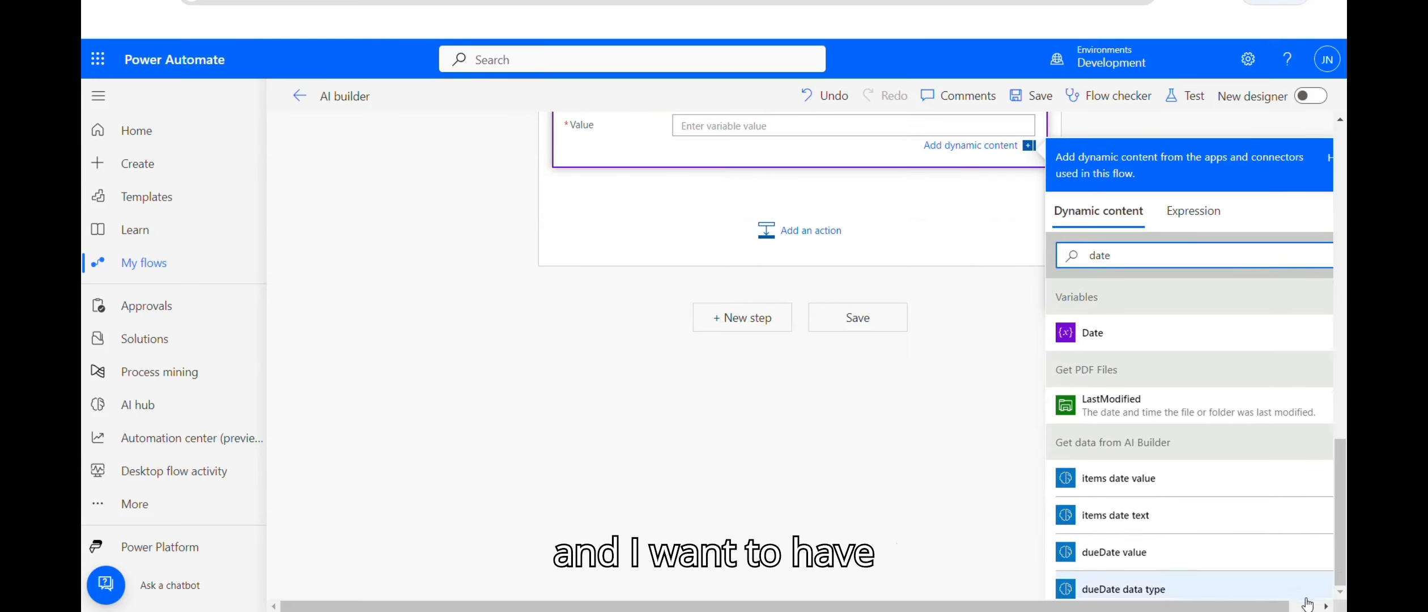
{"action": "left_click_drag", "start_coordinate": [1279, 606], "coordinate": [1310, 578]}
{"action": "left_click_drag", "start_coordinate": [1327, 322], "coordinate": [1330, 411]}
{"action": "left_click", "coordinate": [1102, 478]}
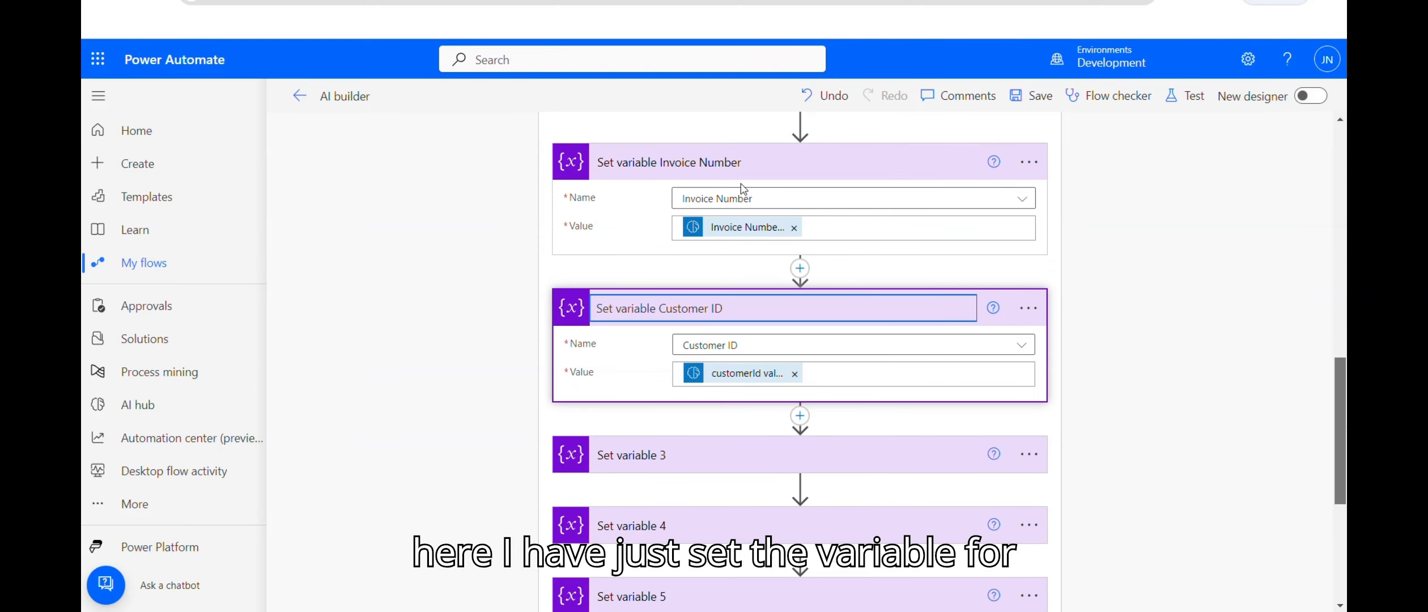
Step: Retitle the Set variable 3 step as date
{"action": "mouse_move", "coordinate": [762, 236]}
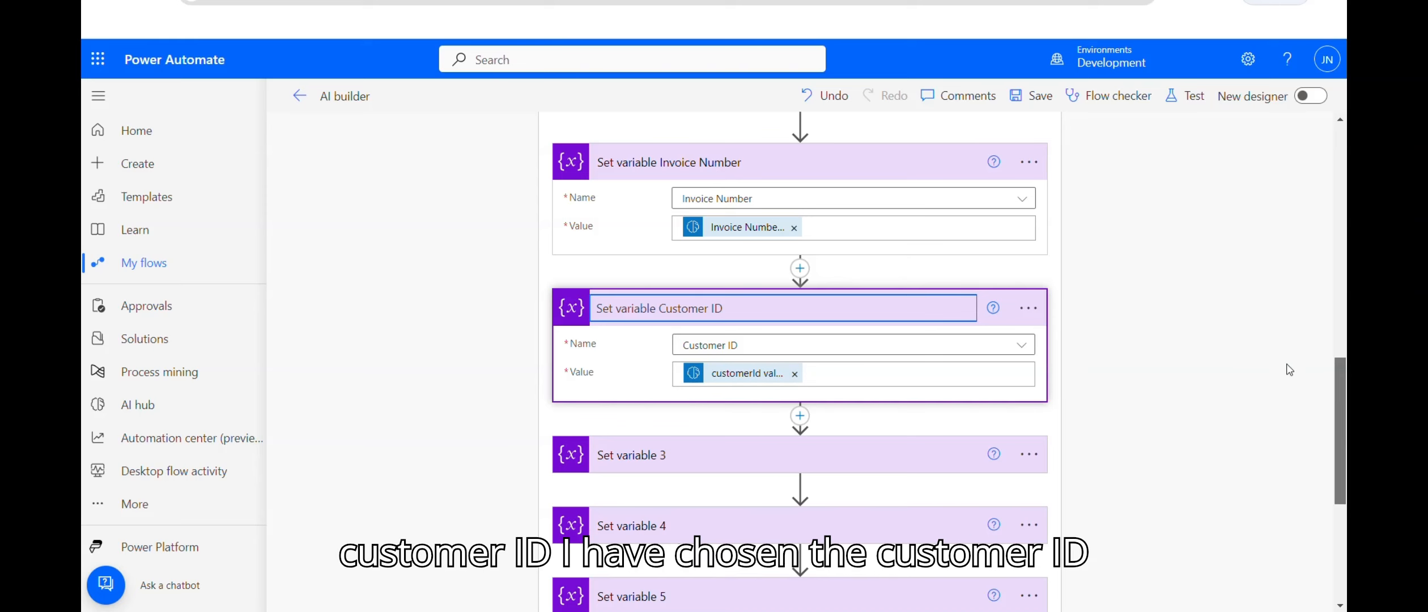
{"action": "scroll", "coordinate": [799, 363], "scroll_direction": "down", "scroll_amount": 2}
{"action": "left_click", "coordinate": [787, 319]}
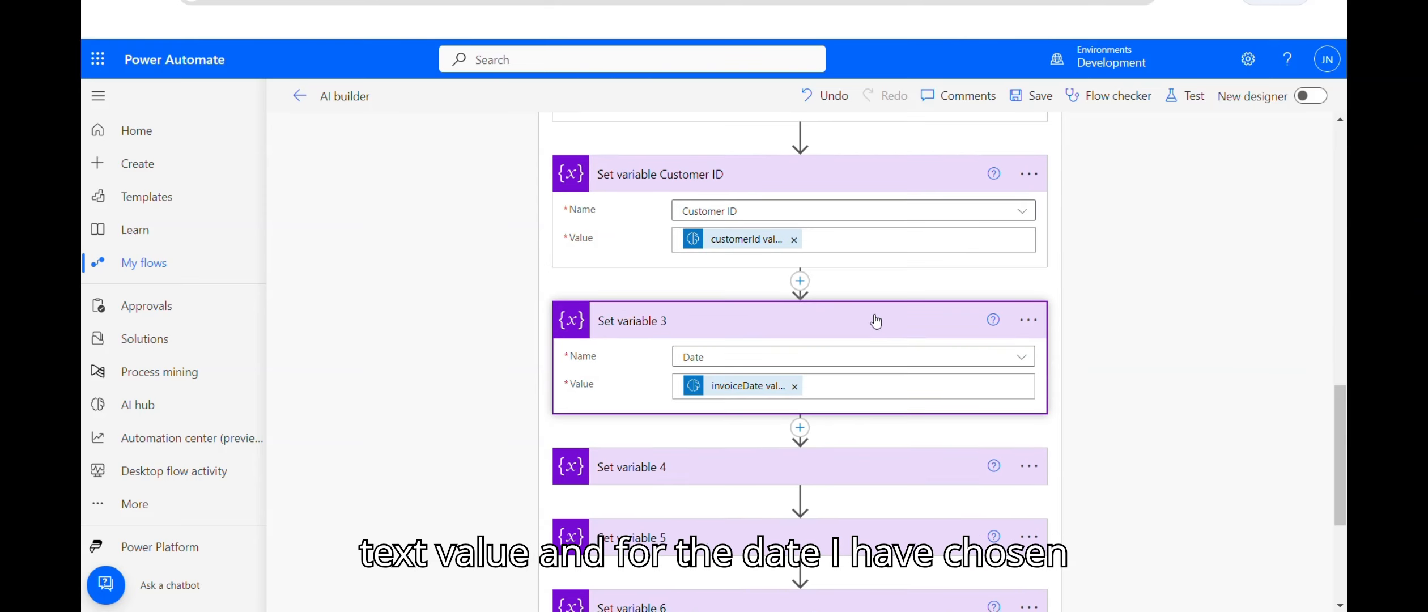
{"action": "left_click", "coordinate": [1043, 335]}
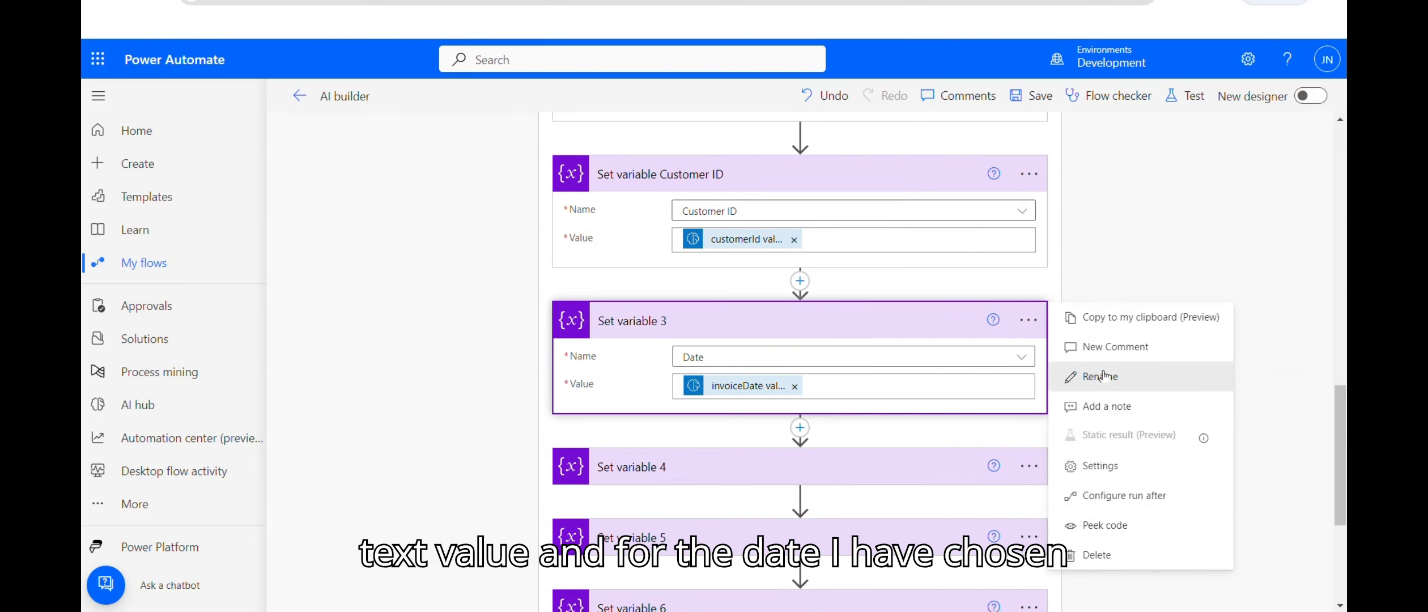
{"action": "left_click", "coordinate": [1079, 372]}
{"action": "left_click", "coordinate": [677, 326]}
{"action": "key", "text": "BackSpace"}
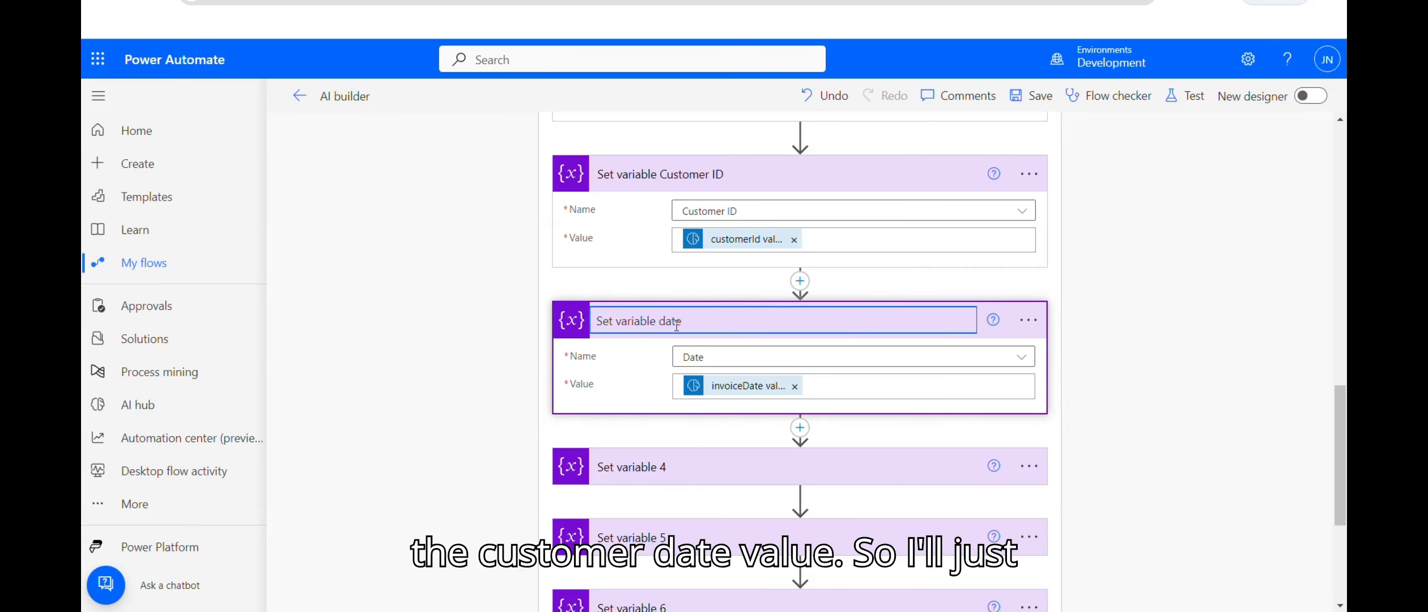
{"action": "key", "text": "Return"}
Step: Retitle the Set variable 4 step as Subtotal, discarding an accidental empty comment
{"action": "left_click", "coordinate": [901, 476]}
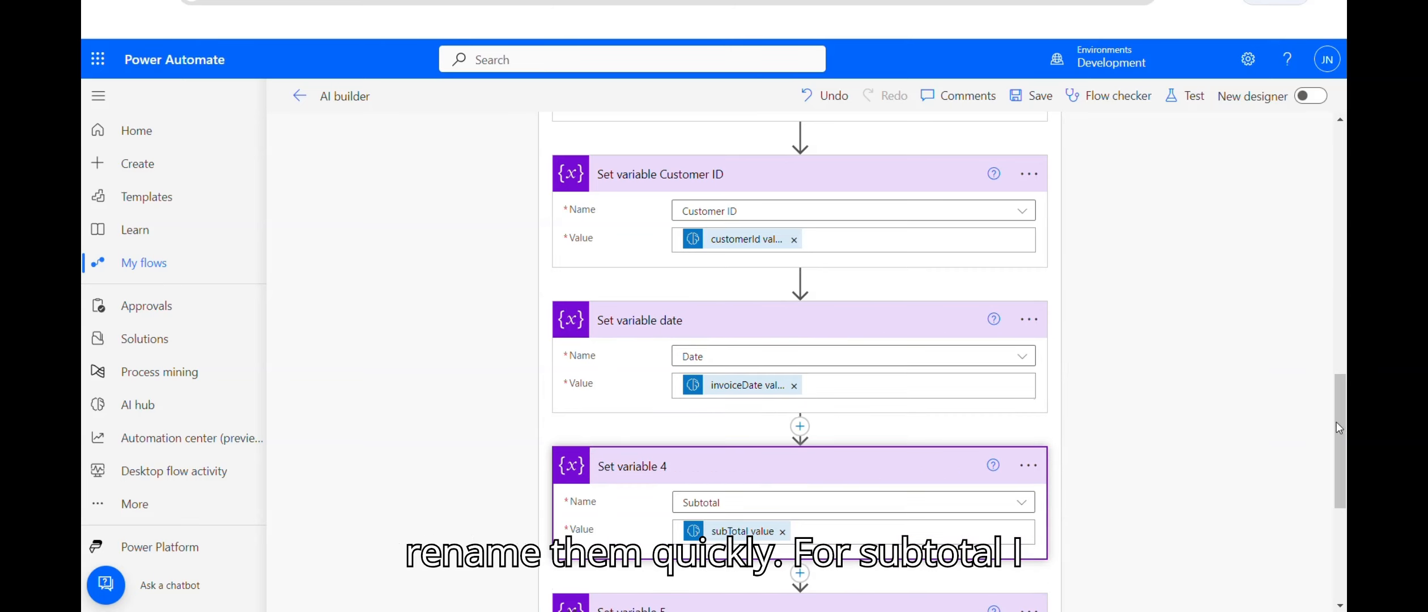
{"action": "left_click_drag", "start_coordinate": [1337, 422], "coordinate": [1346, 495]}
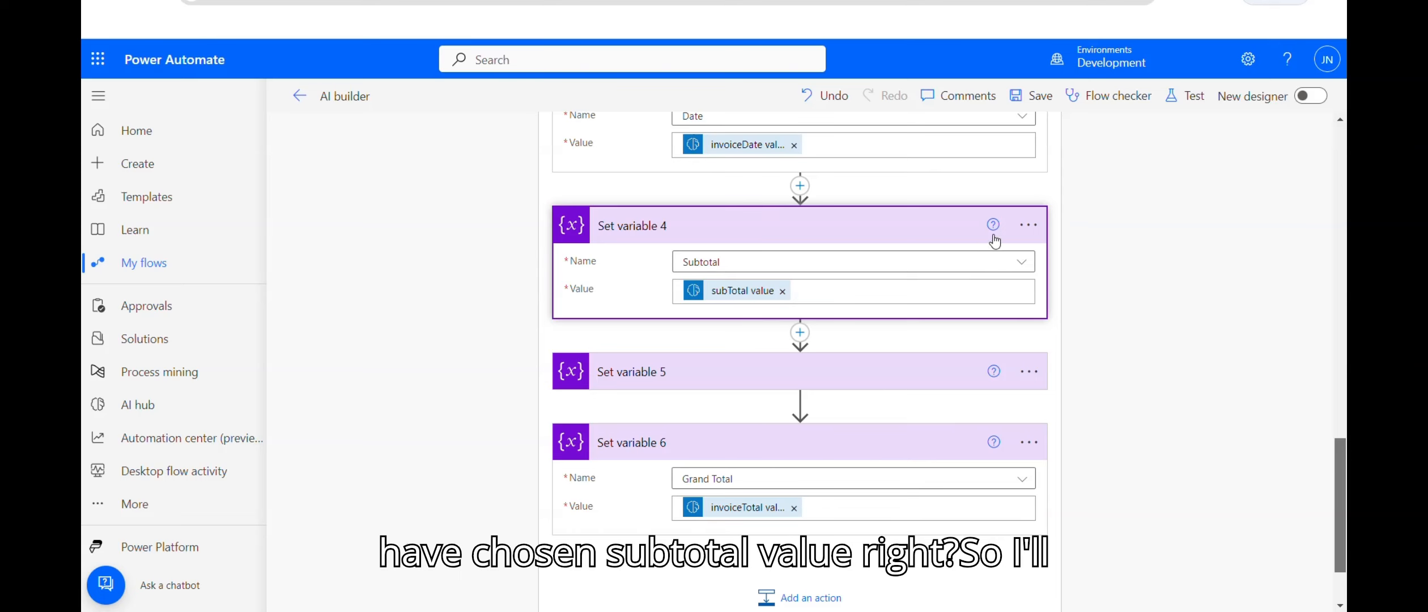
{"action": "left_click", "coordinate": [1028, 225]}
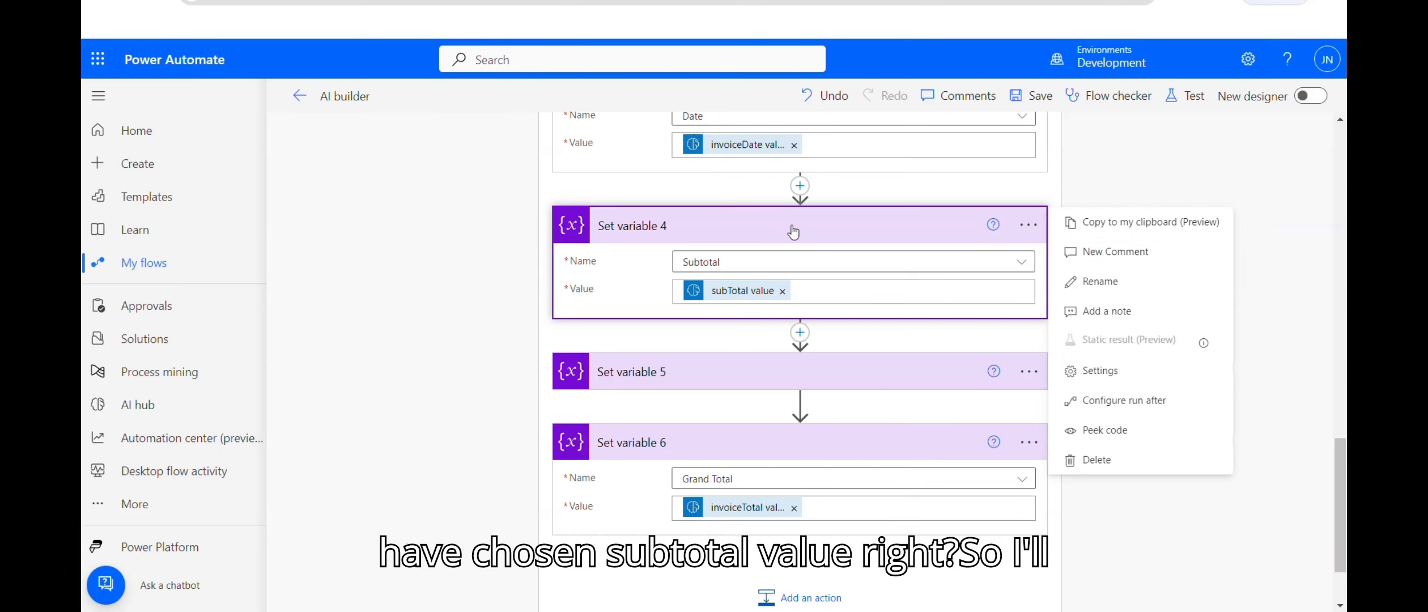
{"action": "left_click", "coordinate": [1096, 252]}
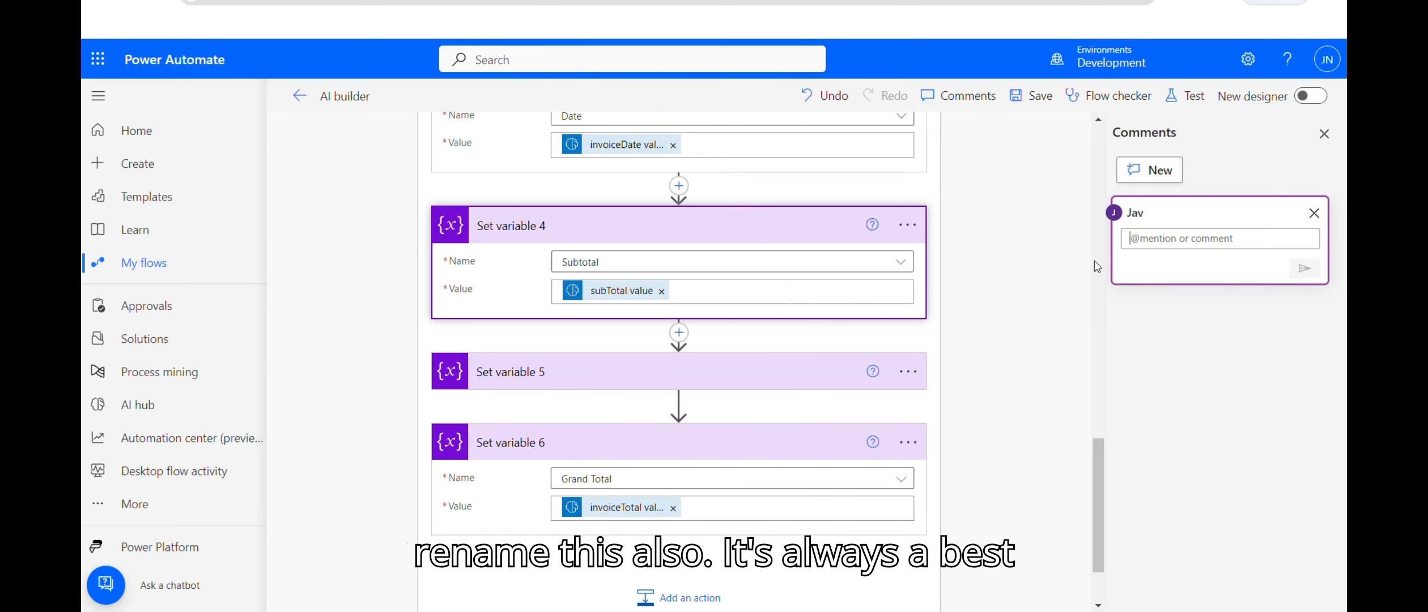
{"action": "left_click", "coordinate": [1314, 213]}
{"action": "left_click", "coordinate": [909, 227]}
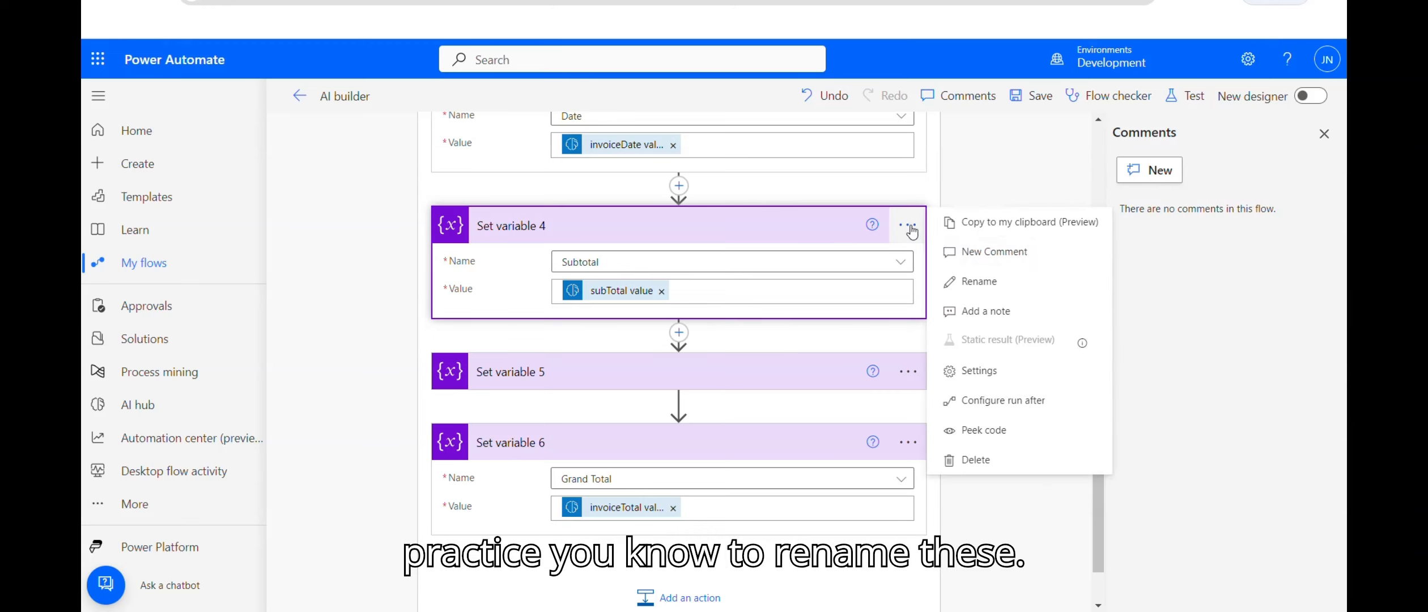
{"action": "left_click", "coordinate": [979, 281]}
{"action": "left_click", "coordinate": [586, 227]}
{"action": "key", "text": "BackSpace"}
{"action": "type", "text": "Subtotal"}
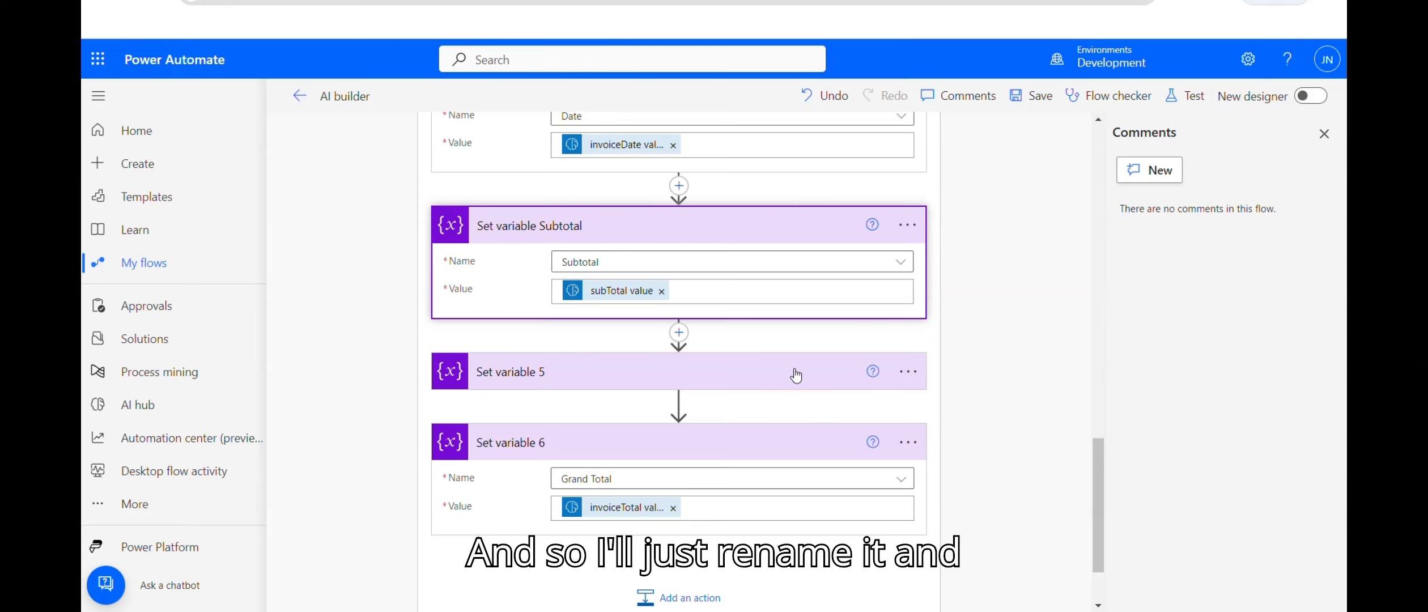
{"action": "left_click", "coordinate": [821, 373]}
Step: Retitle Set variable 5 and 6 as Tax and Total, save the flow, and close the Comments pane
{"action": "left_click", "coordinate": [907, 371]}
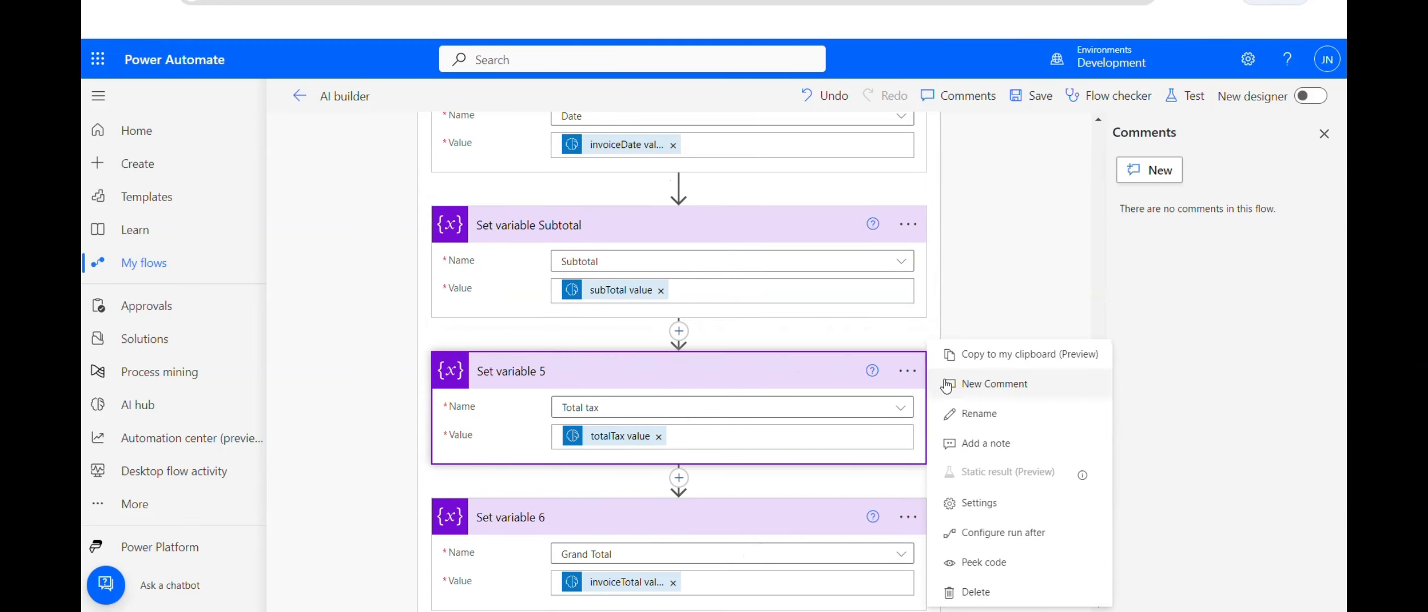
{"action": "left_click", "coordinate": [979, 414]}
{"action": "left_click", "coordinate": [555, 372]}
{"action": "key", "text": "BackSpace"}
{"action": "type", "text": "To"}
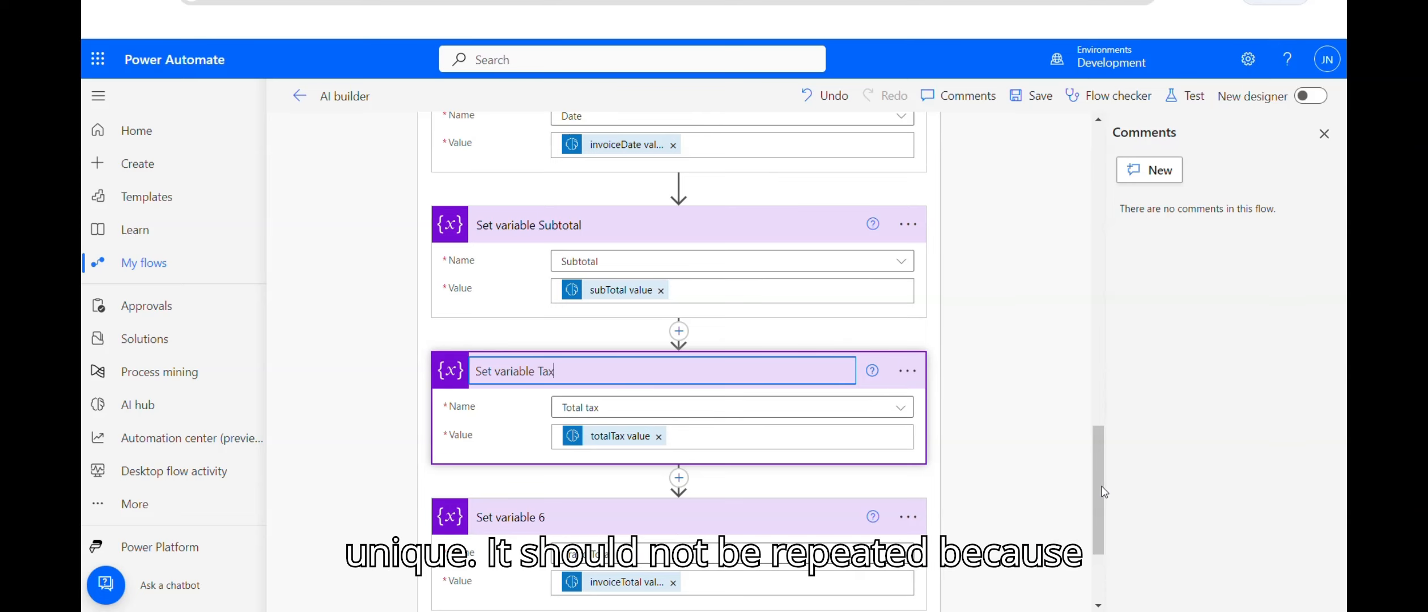
{"action": "scroll", "coordinate": [824, 377], "scroll_direction": "down", "scroll_amount": 3}
{"action": "left_click", "coordinate": [907, 369]}
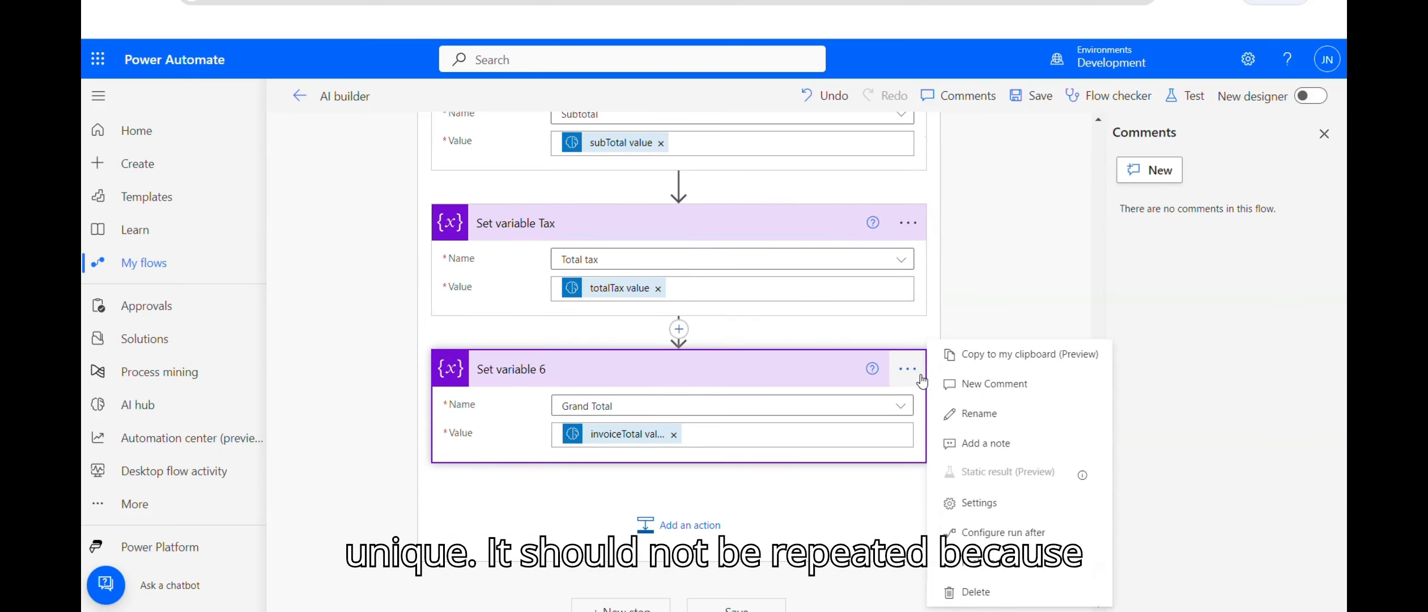
{"action": "left_click", "coordinate": [982, 416]}
{"action": "left_click", "coordinate": [595, 371]}
{"action": "key", "text": "BackSpace"}
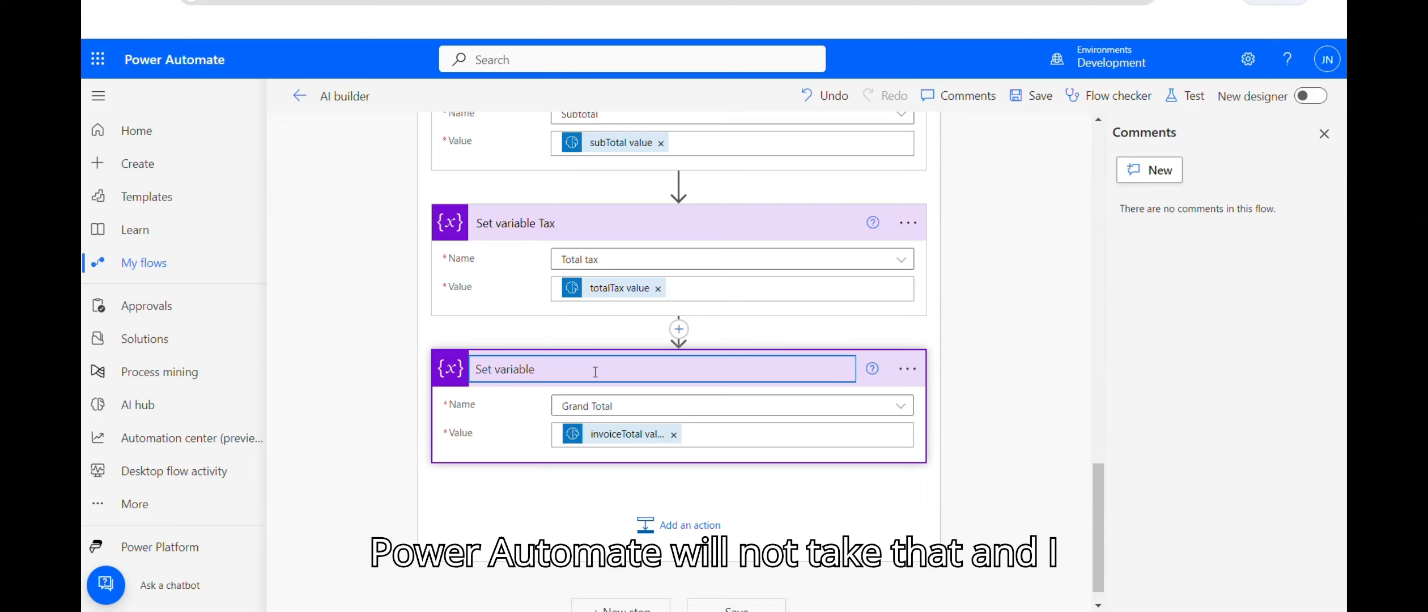
{"action": "type", "text": "Total"}
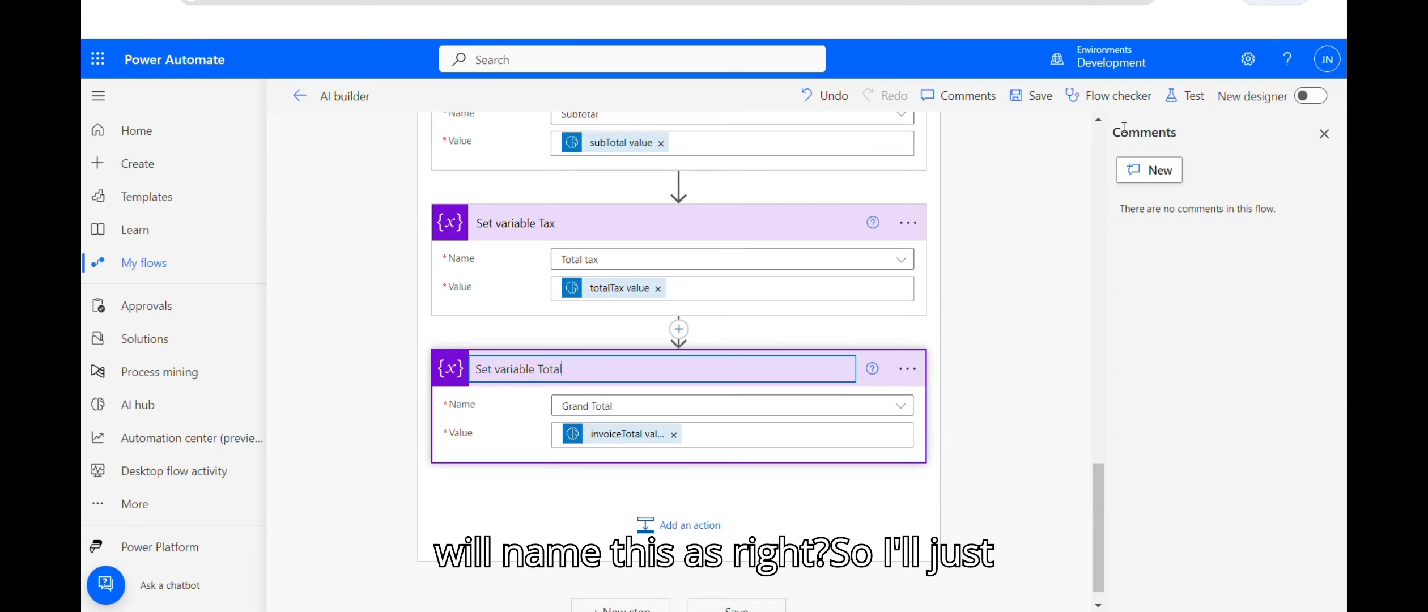
{"action": "left_click", "coordinate": [1031, 95]}
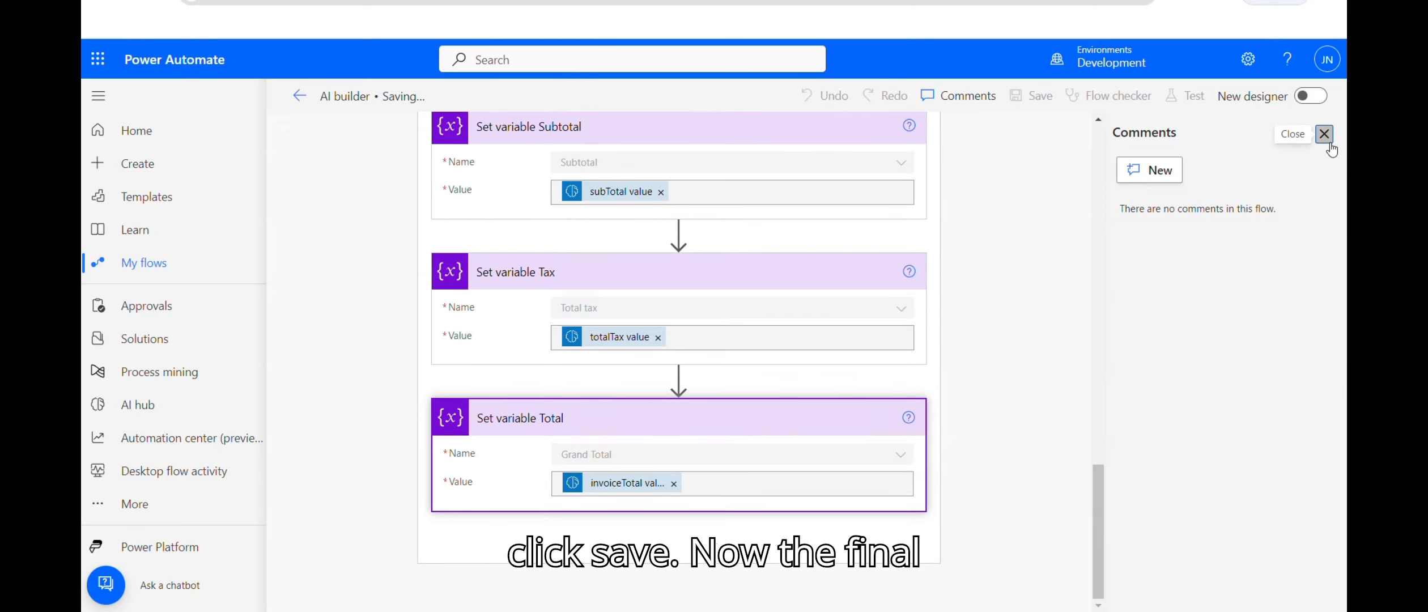
{"action": "left_click", "coordinate": [1323, 133]}
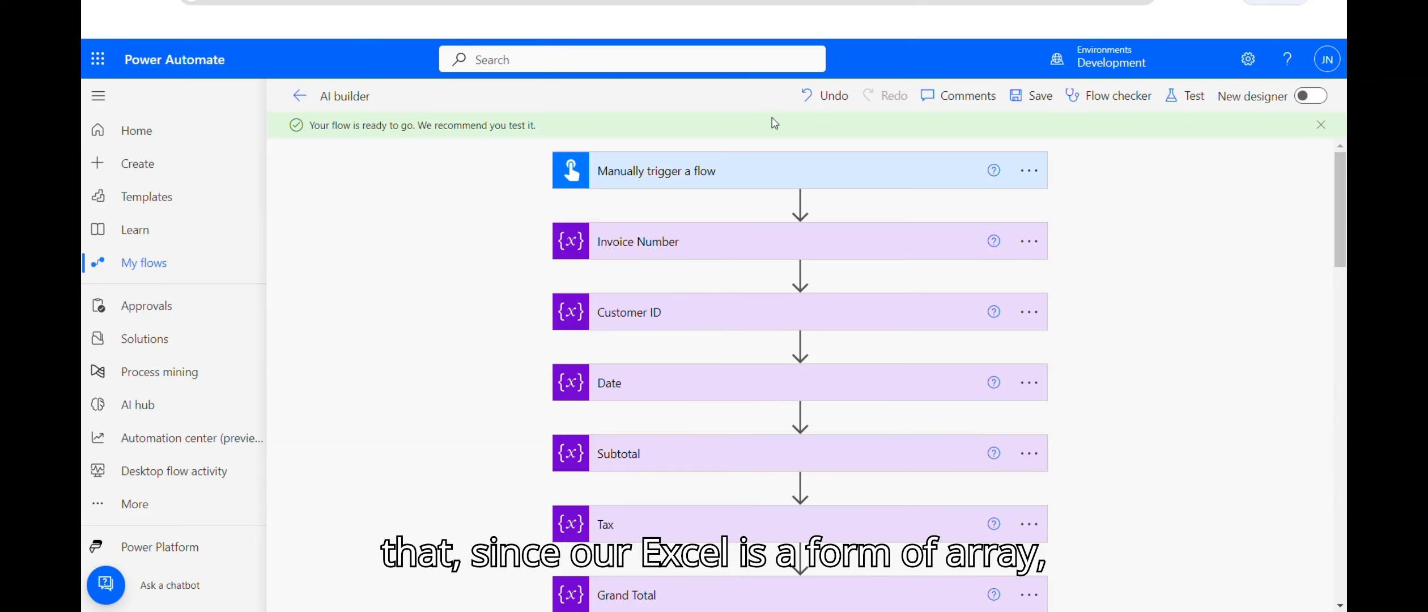
Step: Add an Initialize variable step after the trigger for Array variable CSV data, and save the flow
{"action": "left_click", "coordinate": [799, 202]}
{"action": "left_click", "coordinate": [789, 222]}
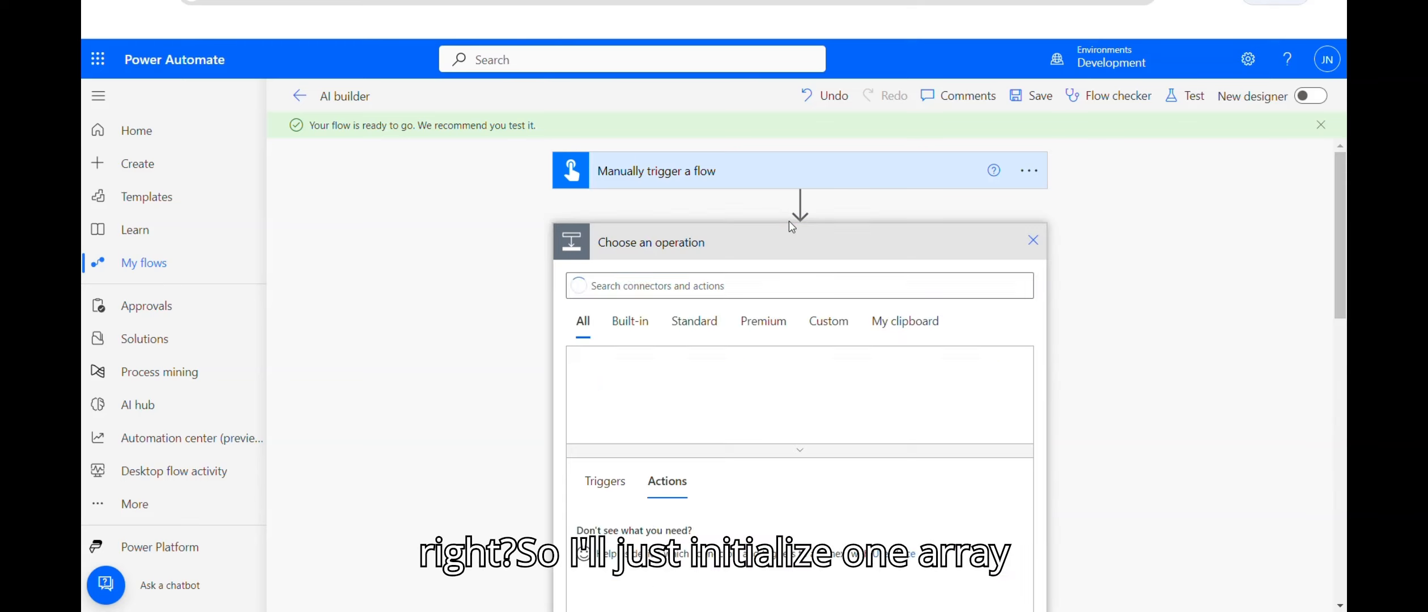
{"action": "type", "text": "init"}
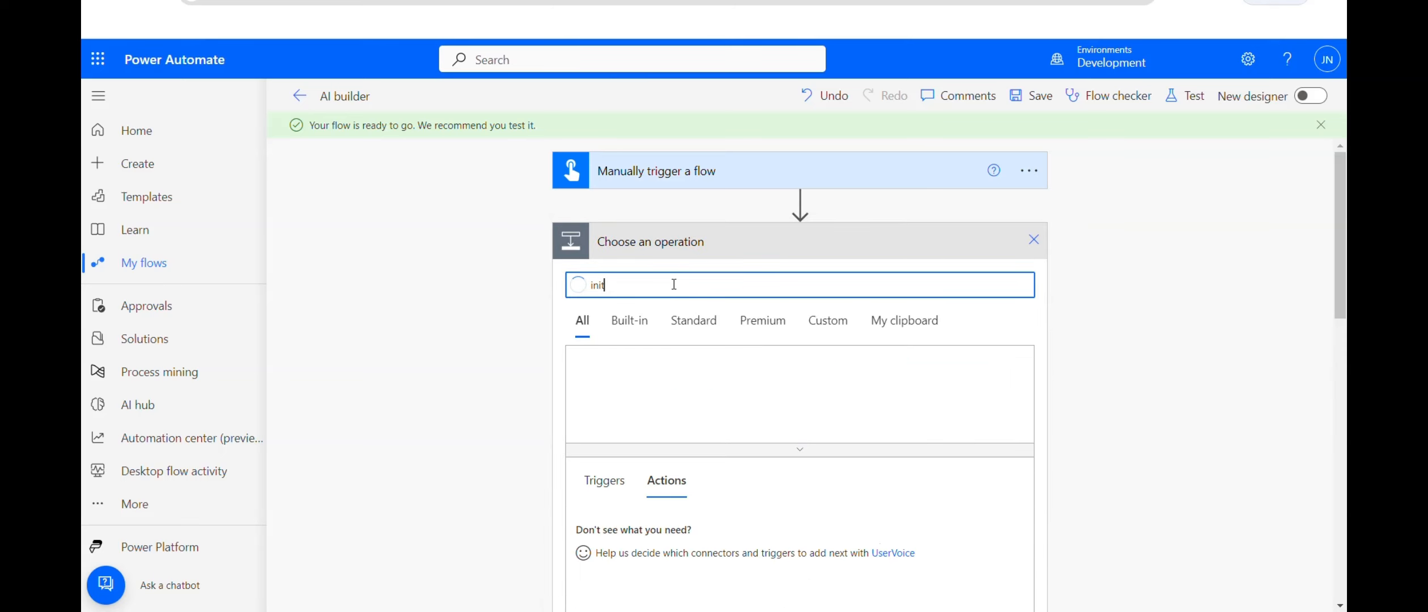
{"action": "scroll", "coordinate": [1254, 283], "scroll_direction": "down", "scroll_amount": 5}
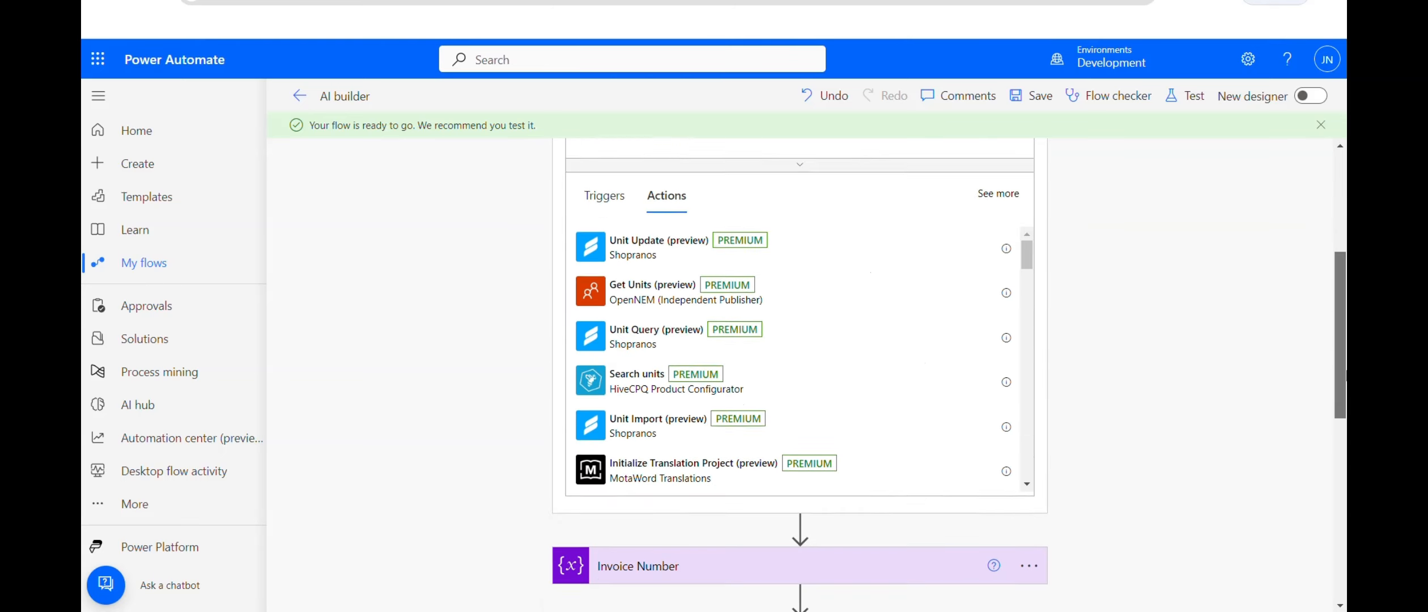
{"action": "scroll", "coordinate": [1254, 283], "scroll_direction": "up", "scroll_amount": 5}
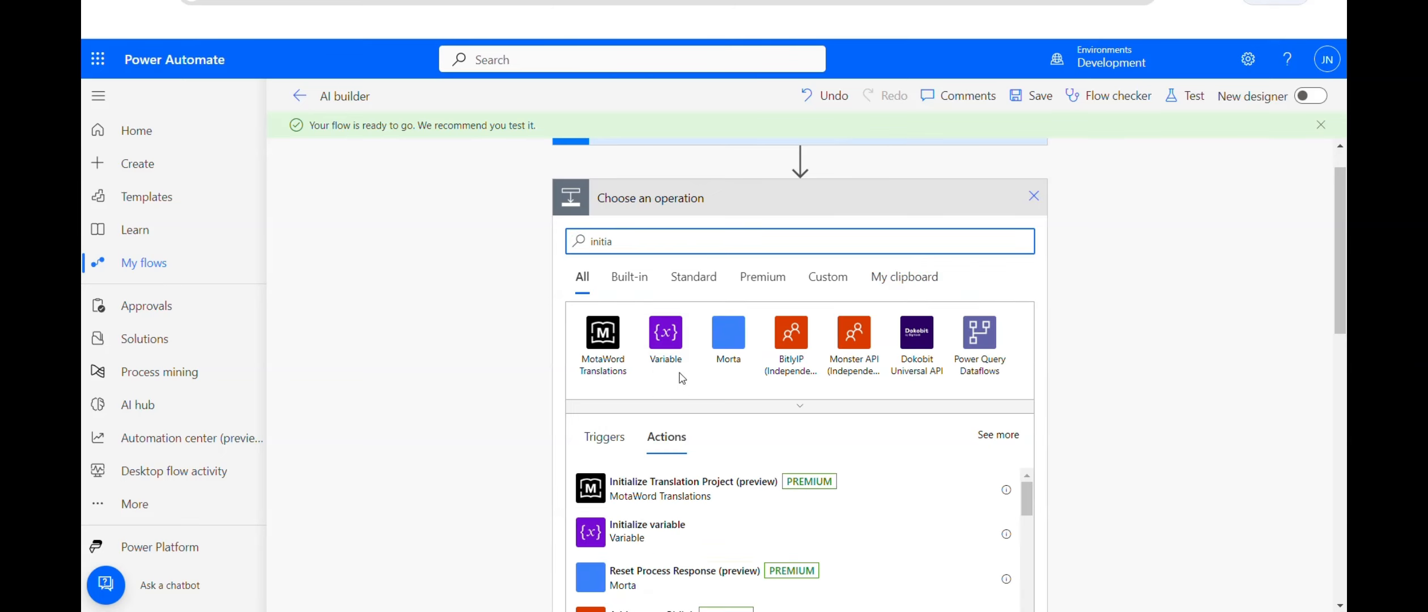
{"action": "left_click", "coordinate": [647, 526]}
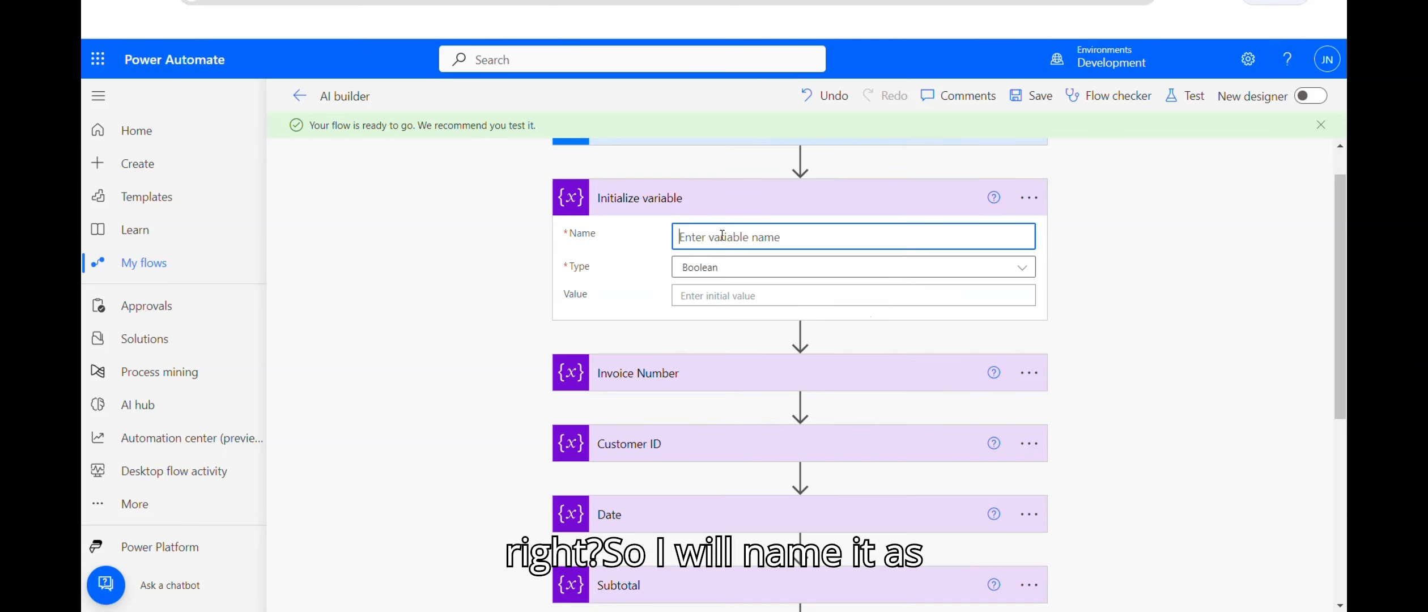
{"action": "type", "text": "CSV data"}
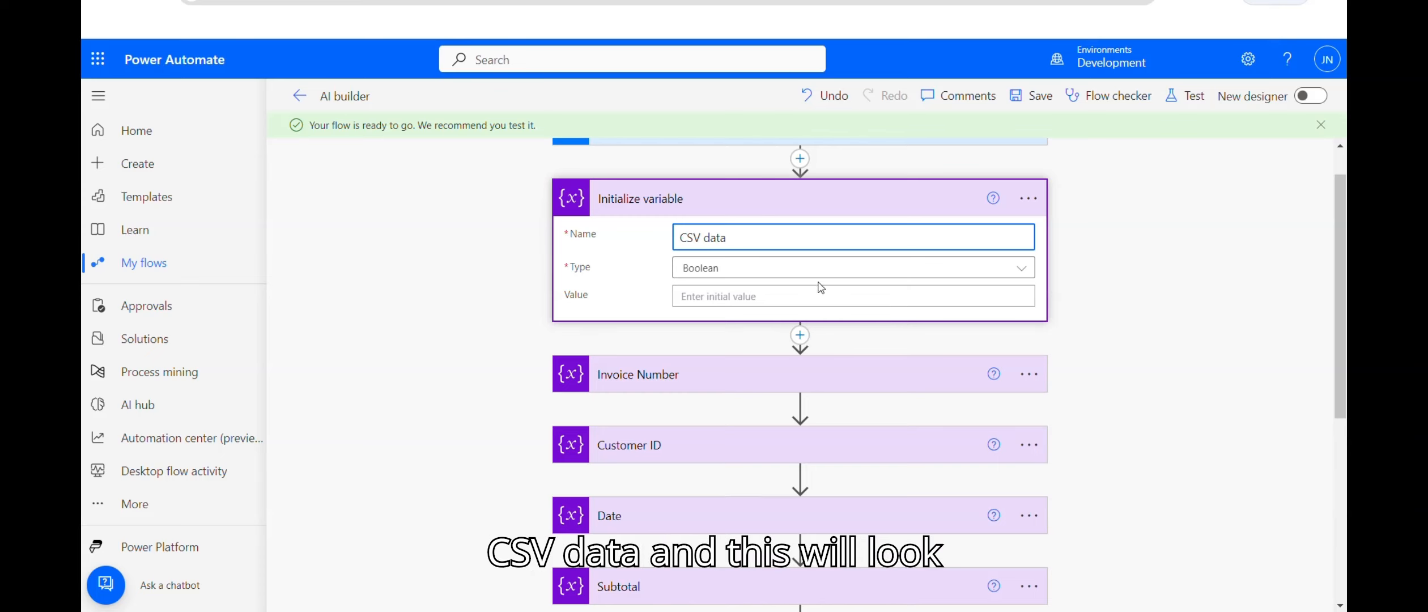
{"action": "left_click", "coordinate": [844, 270]}
{"action": "left_click", "coordinate": [855, 440]}
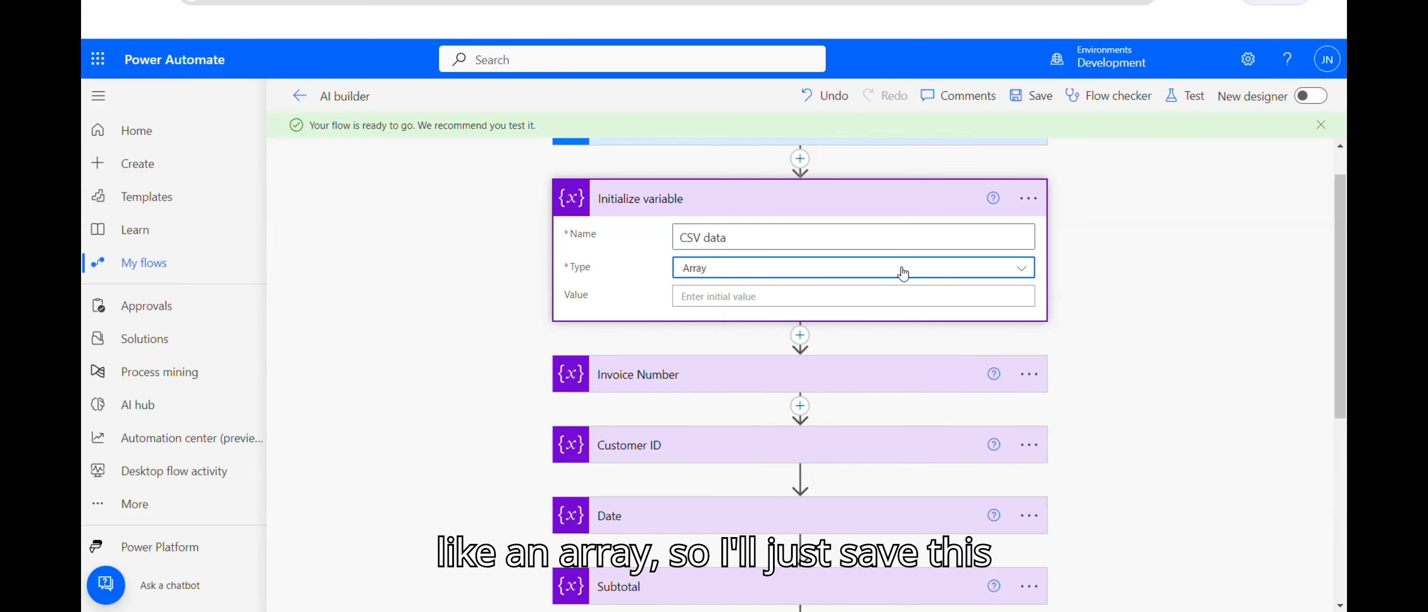
{"action": "left_click", "coordinate": [1032, 96]}
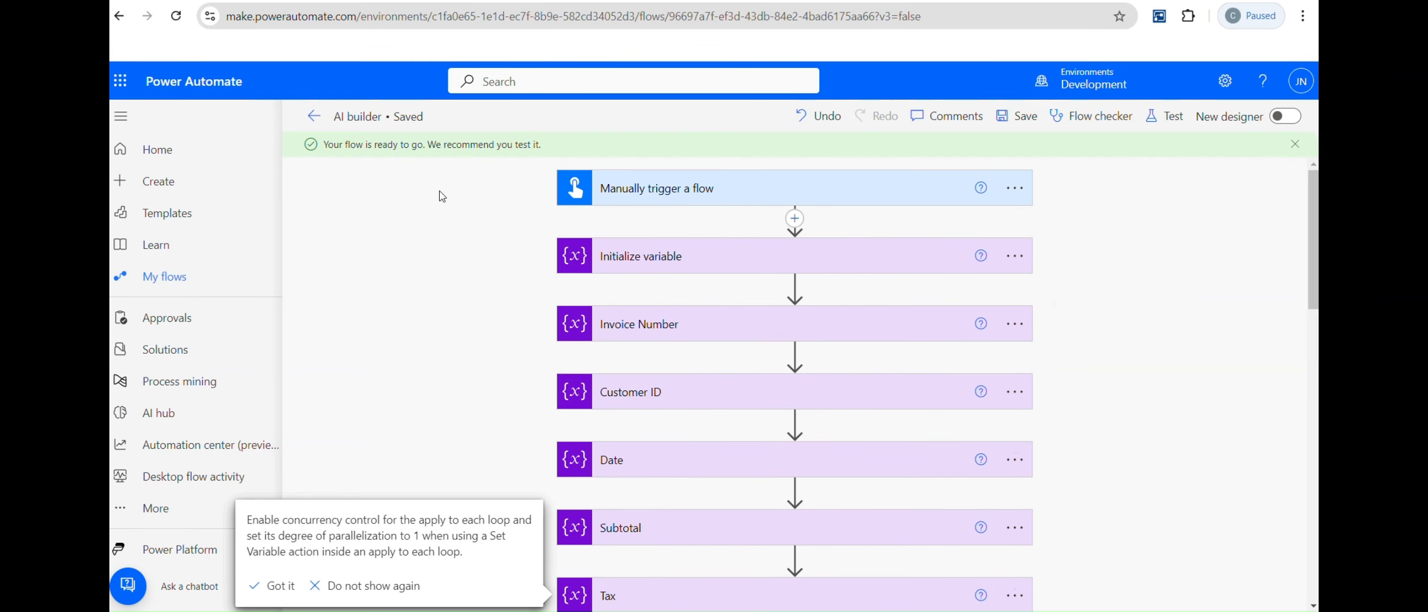
Step: Rename the Initialize variable action to Array CSV
{"action": "left_click", "coordinate": [794, 263]}
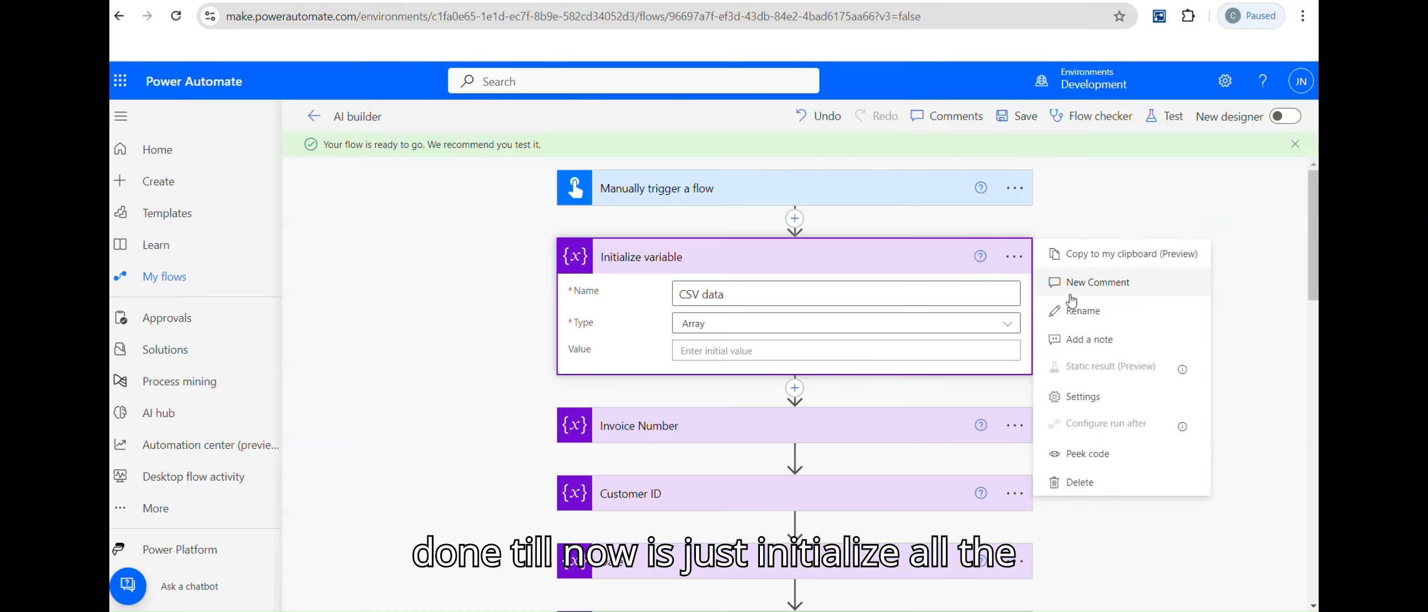
{"action": "left_click", "coordinate": [1079, 311]}
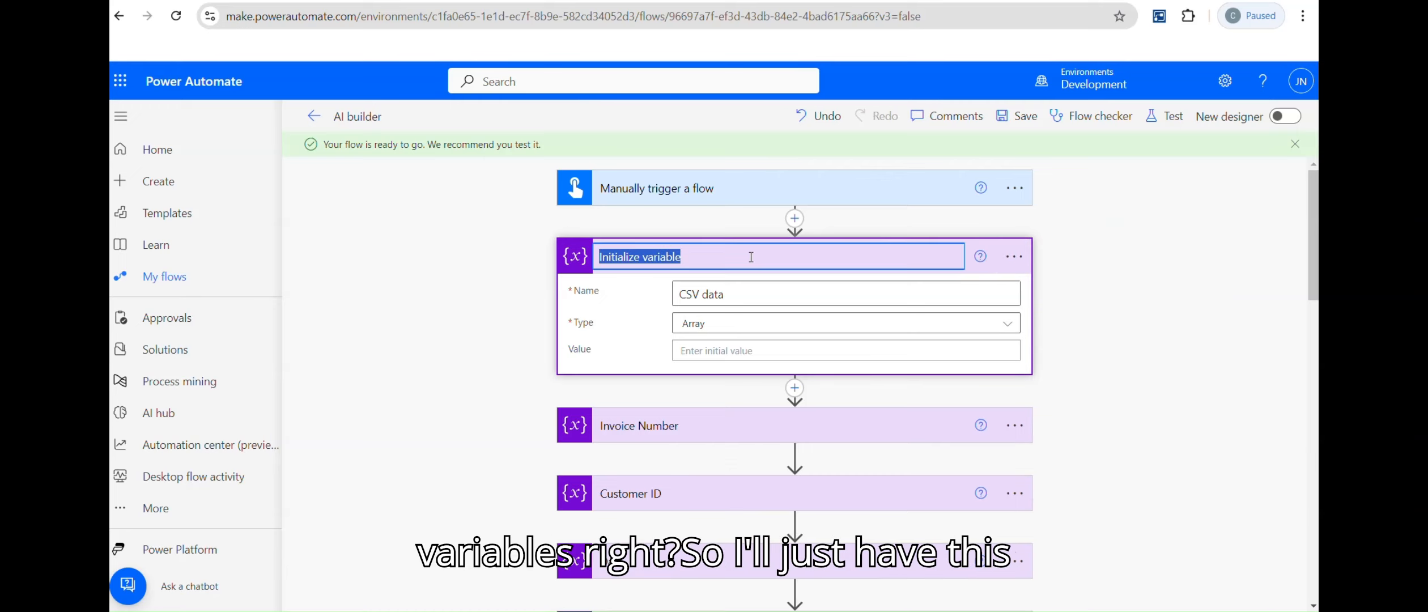
{"action": "type", "text": "Array CSV"}
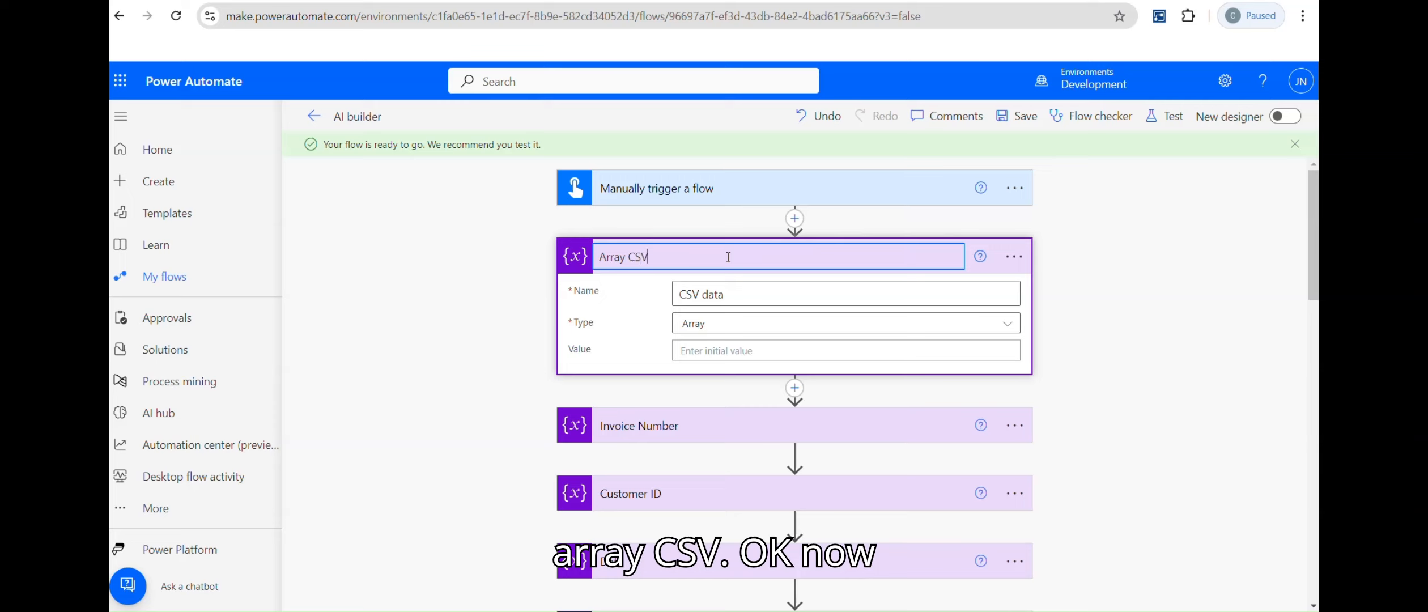
{"action": "left_click", "coordinate": [1228, 332]}
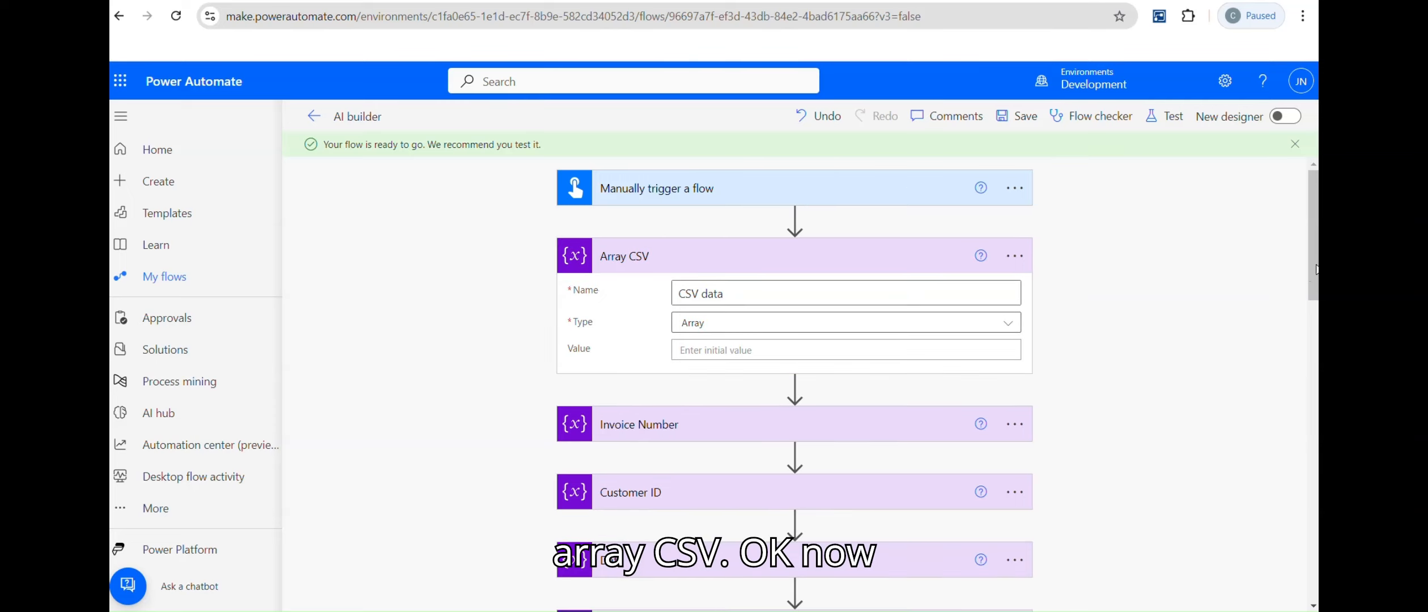
{"action": "left_click_drag", "start_coordinate": [1314, 269], "coordinate": [1315, 519]}
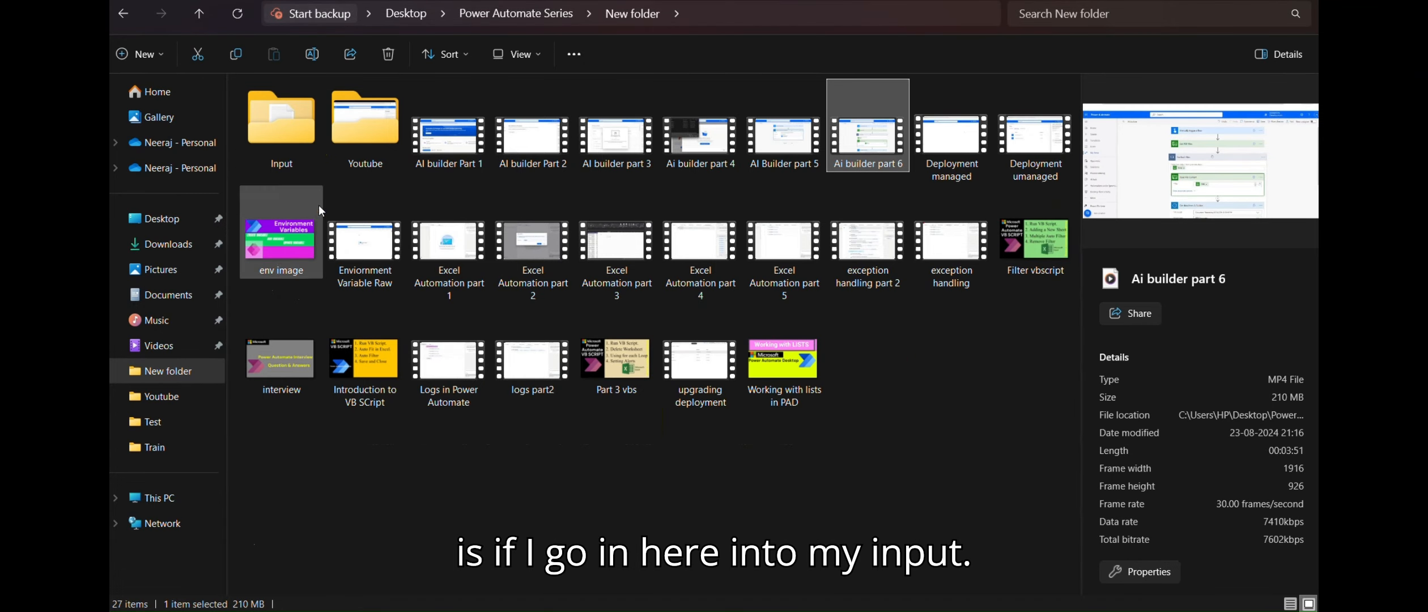
Step: Open the Output workbook from the Input folder in Excel
{"action": "double_click", "coordinate": [281, 122]}
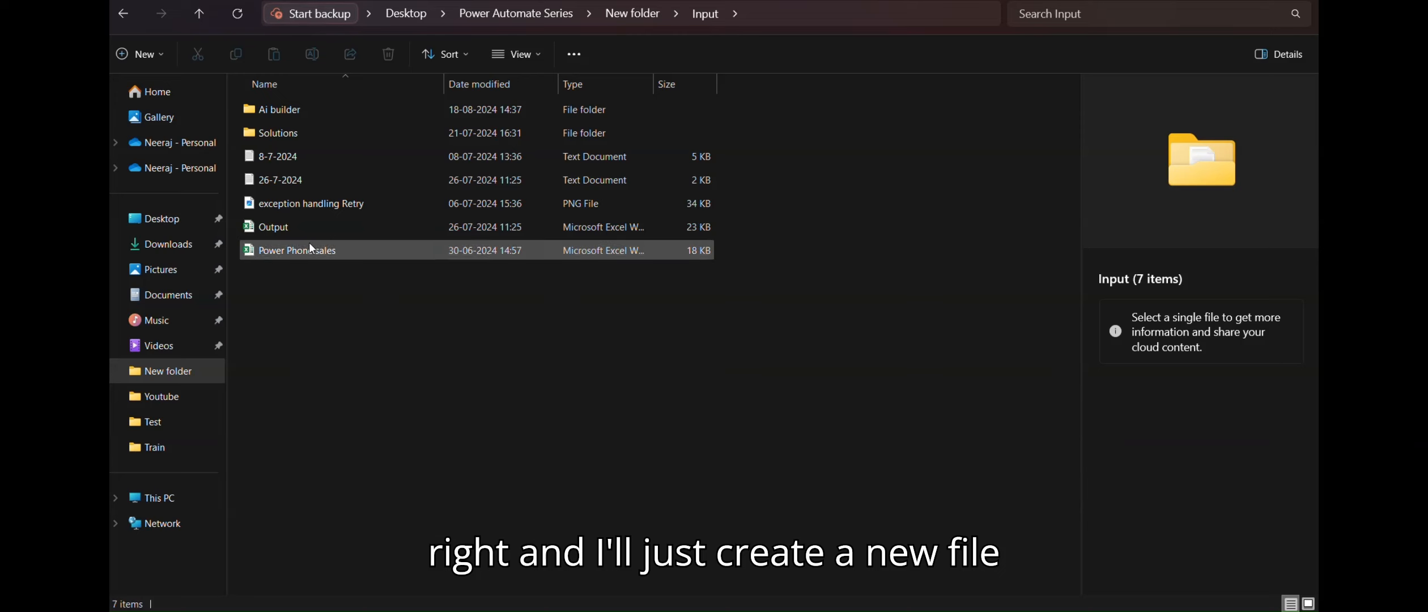
{"action": "left_click", "coordinate": [301, 226]}
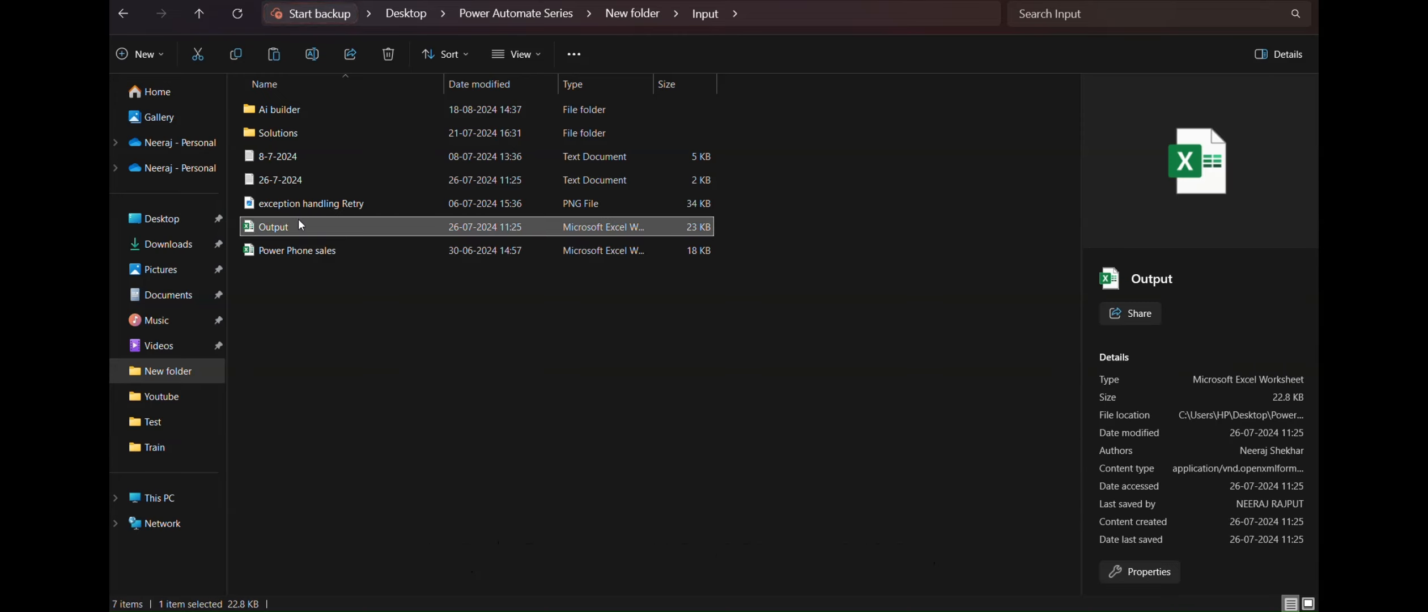
{"action": "double_click", "coordinate": [300, 225]}
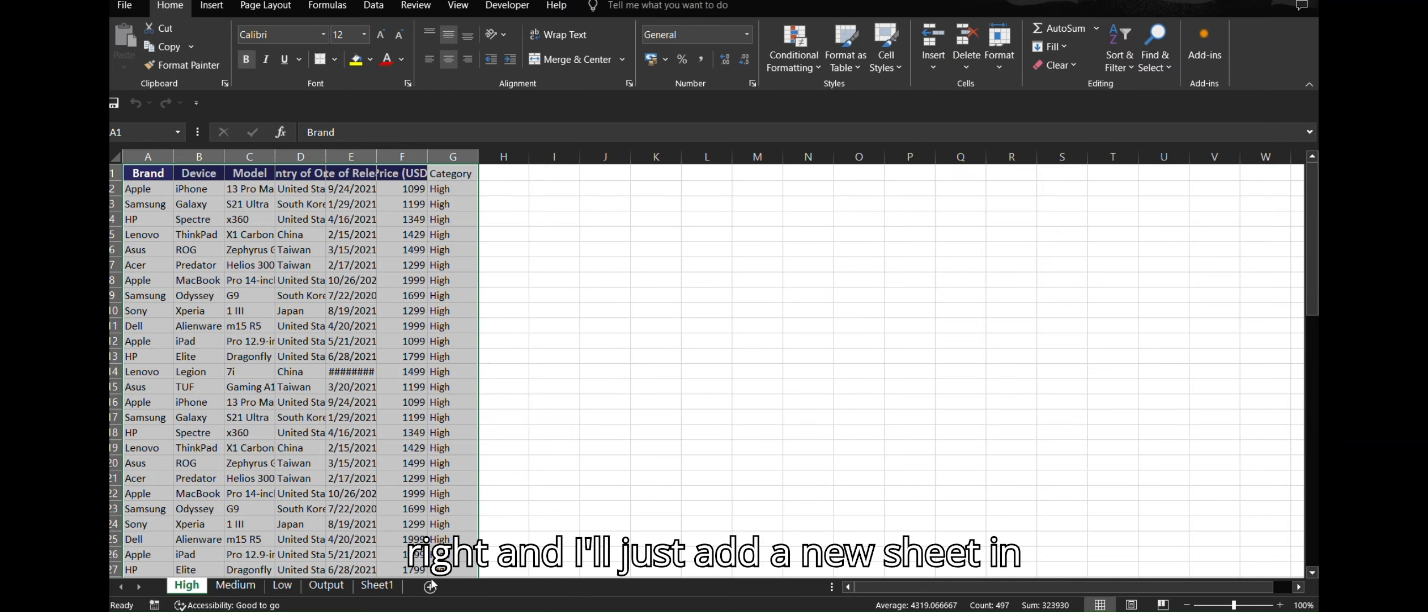
Step: Add a new sheet with 'Invoice Number' and 'Customer id' headers in A1 and B1
{"action": "left_click", "coordinate": [430, 587]}
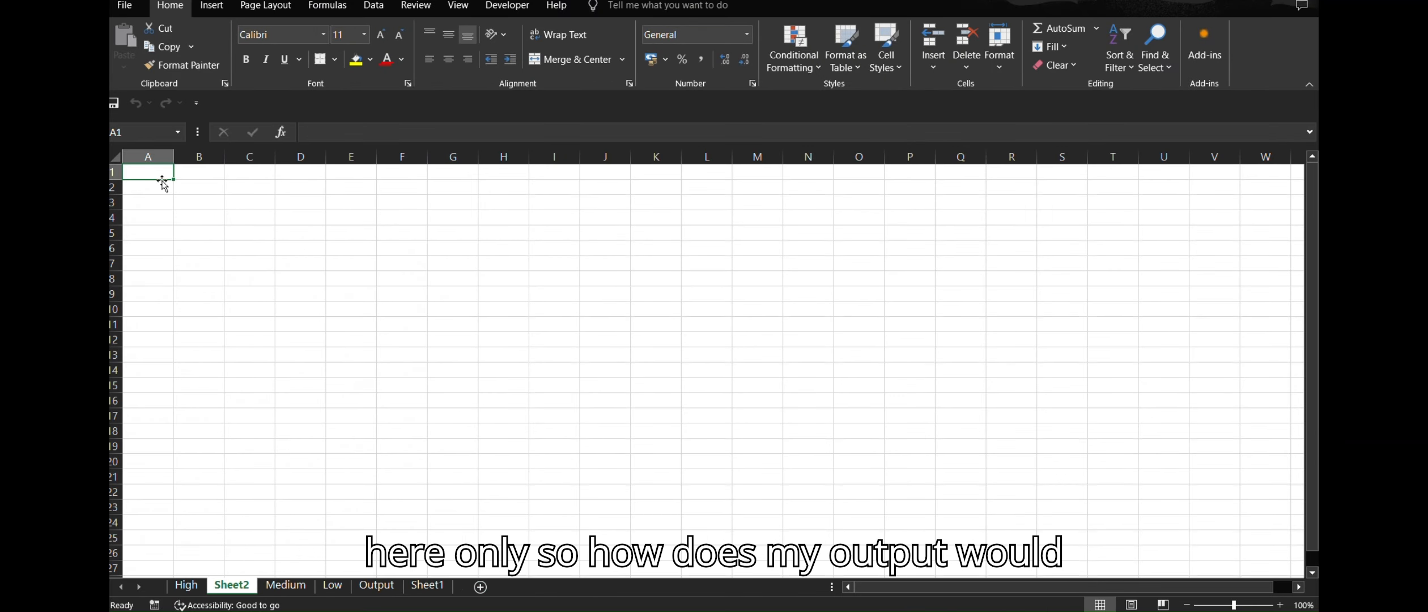
{"action": "type", "text": "I"}
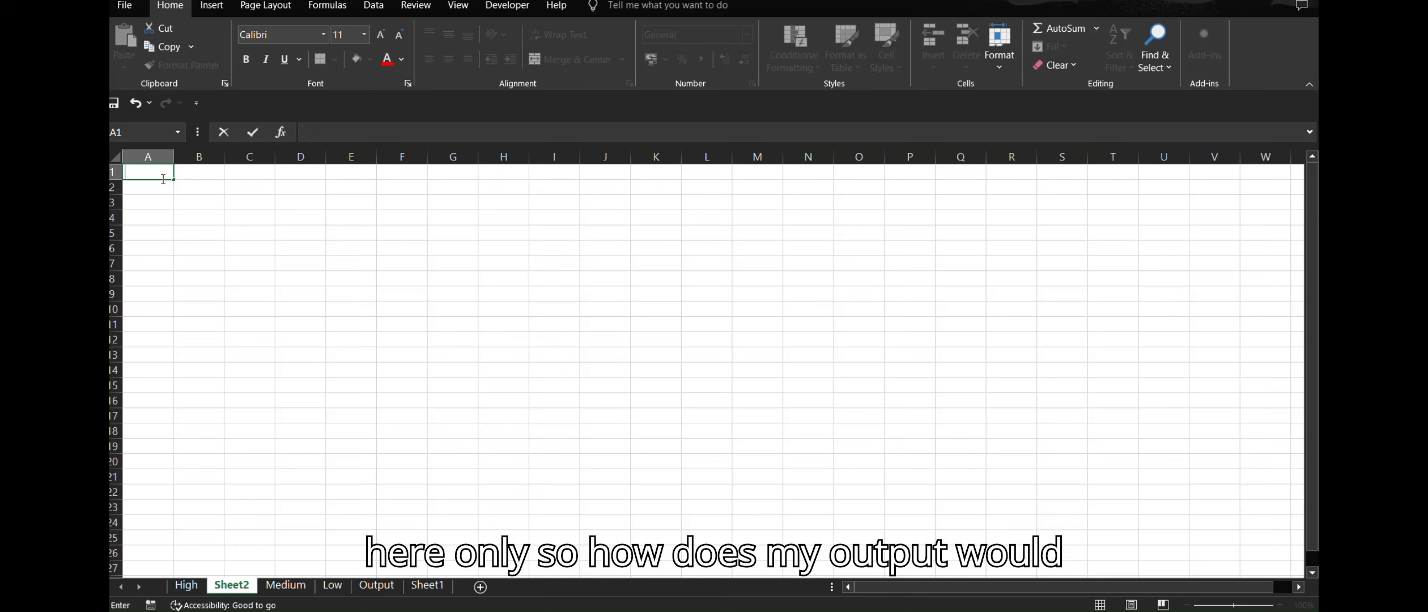
{"action": "type", "text": "invoice Number"}
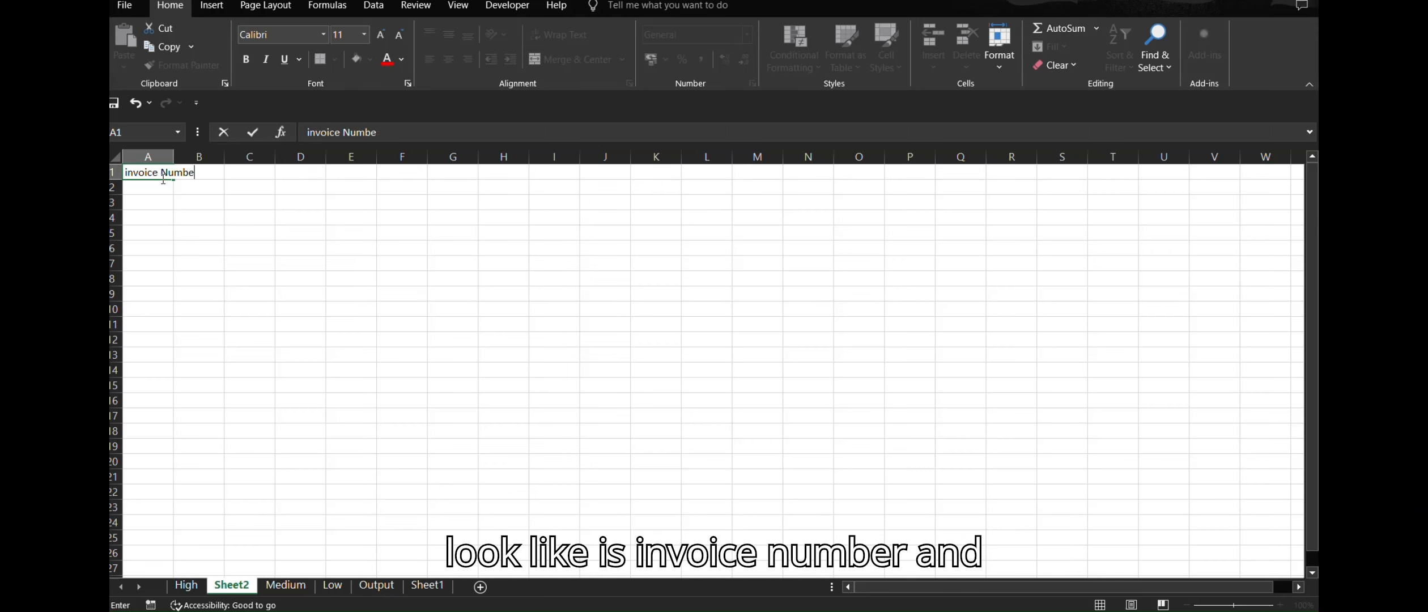
{"action": "key", "text": "Return"}
{"action": "key", "text": "Up"}
{"action": "key", "text": "Right"}
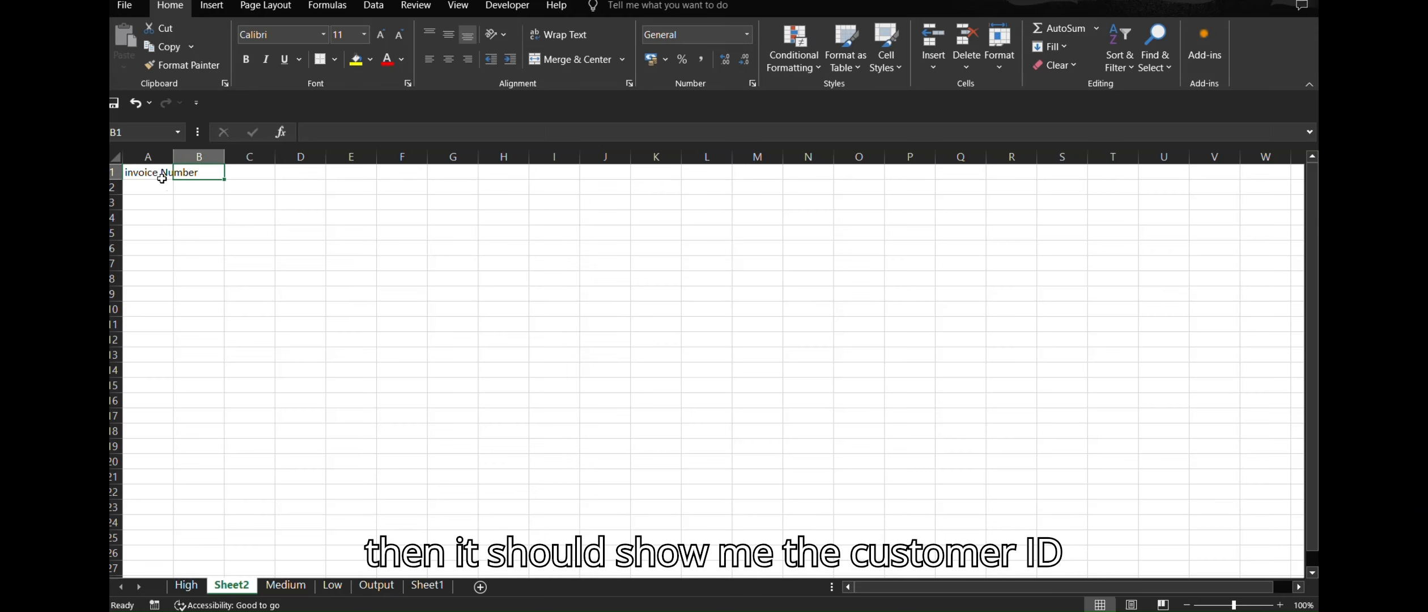
{"action": "type", "text": "Customer id"}
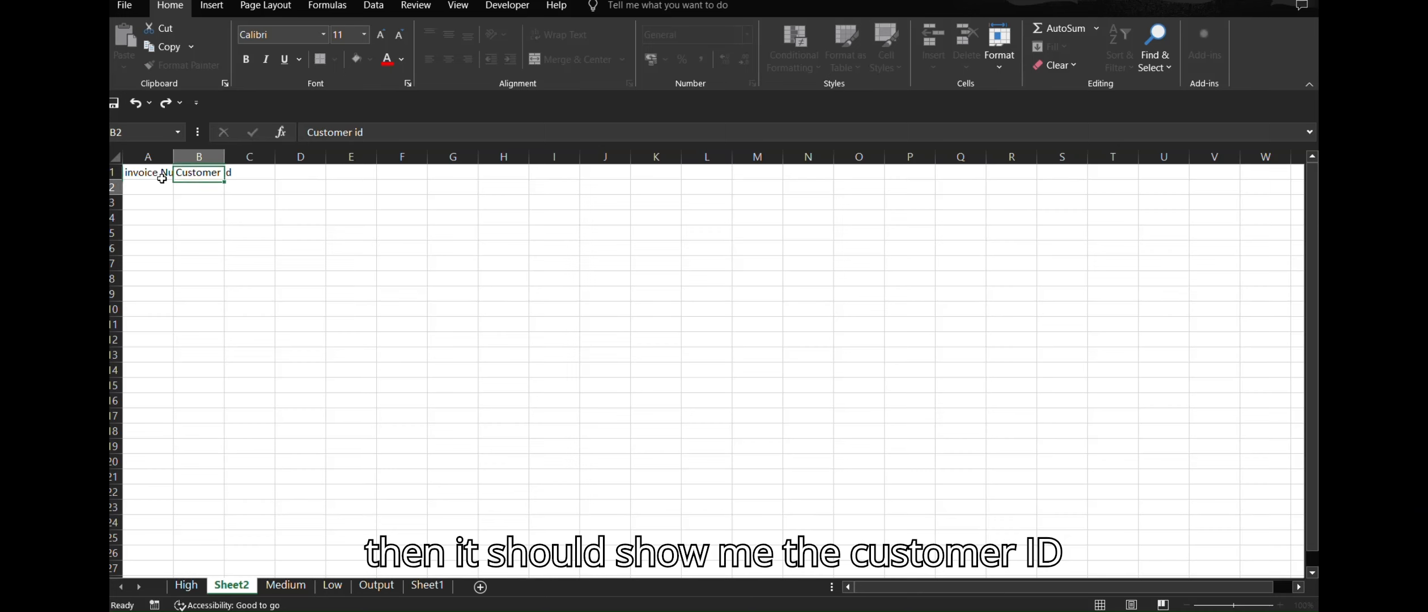
{"action": "key", "text": "Tab"}
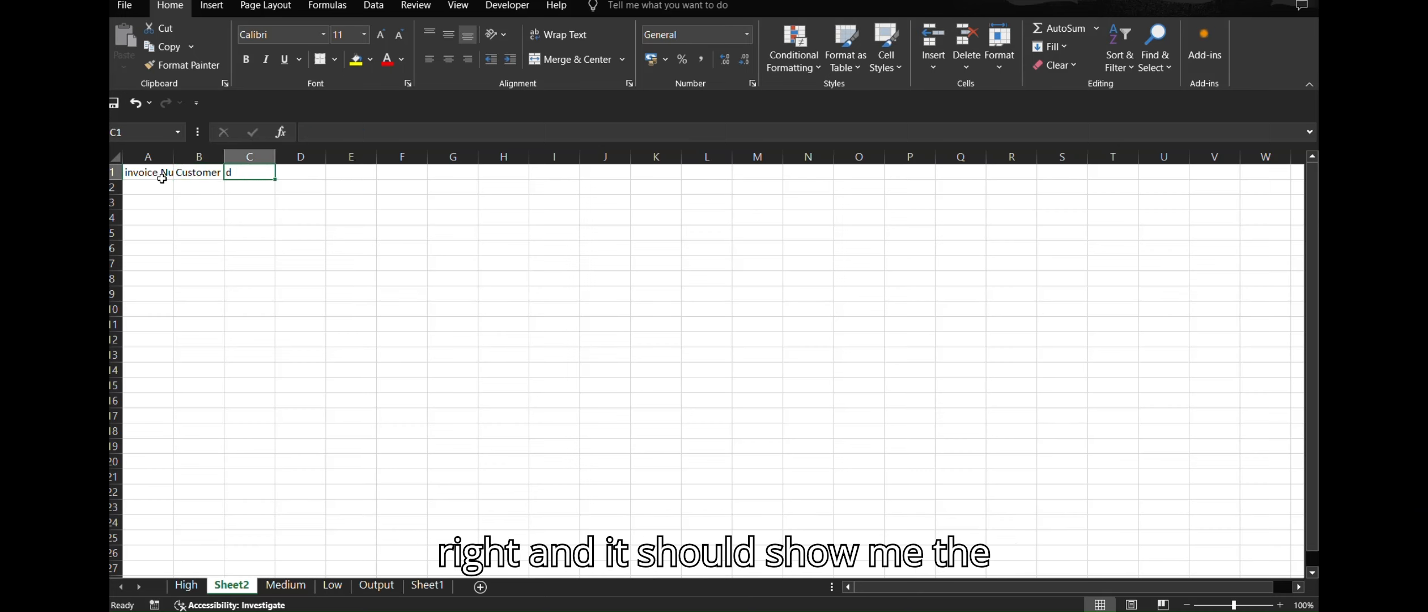
Step: Add the date, tax, total and Subtotal headers across the rest of row 1
{"action": "type", "text": "date"}
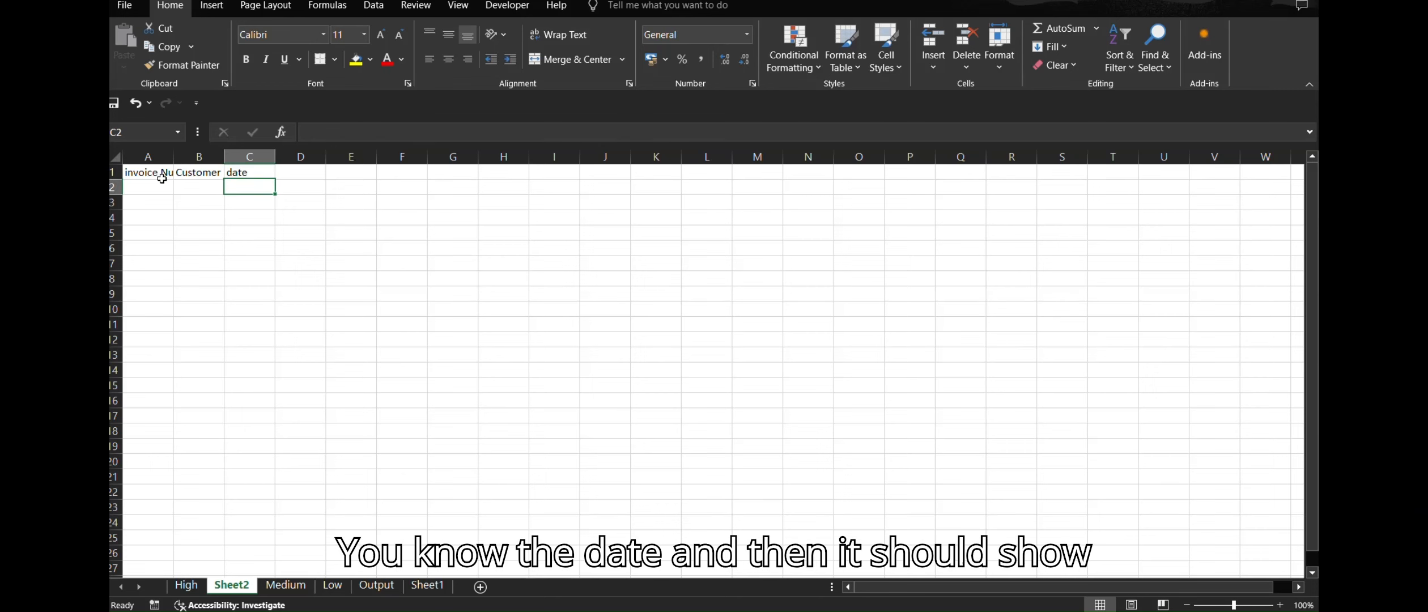
{"action": "key", "text": "Tab"}
{"action": "key", "text": "Tab"}
{"action": "type", "text": "tax"}
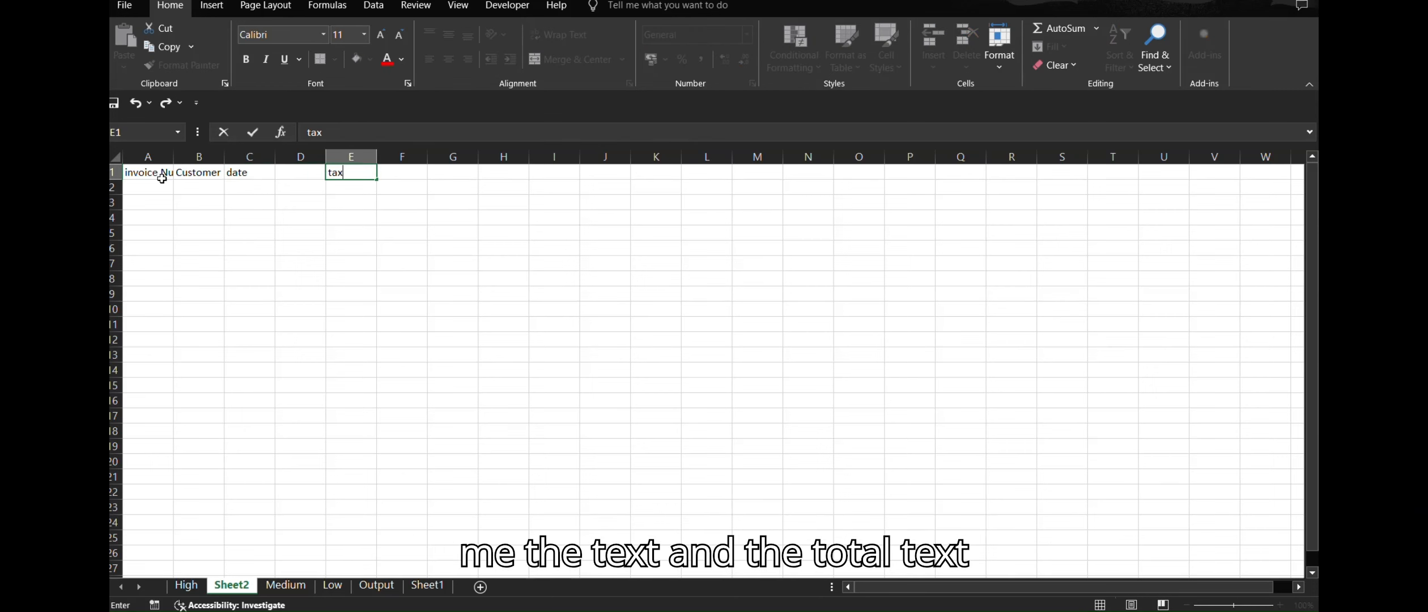
{"action": "key", "text": "Tab"}
{"action": "type", "text": "totla"}
{"action": "key", "text": "Return"}
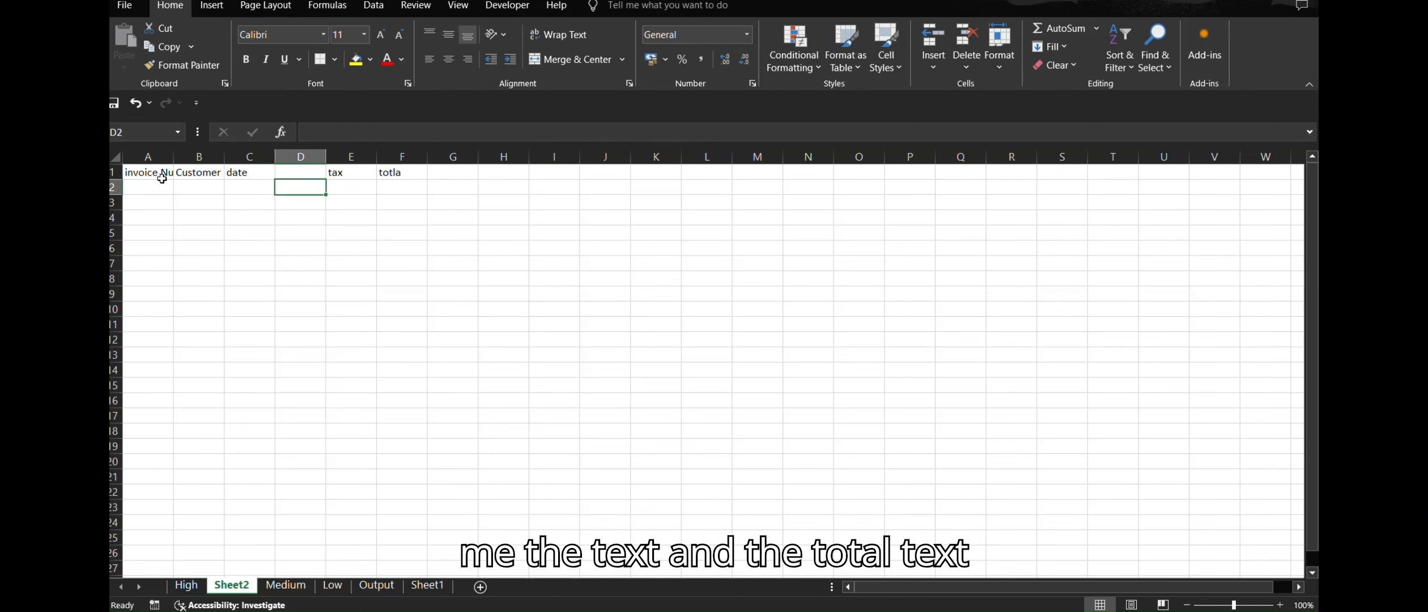
{"action": "key", "text": "Up"}
{"action": "type", "text": "Subtotal"}
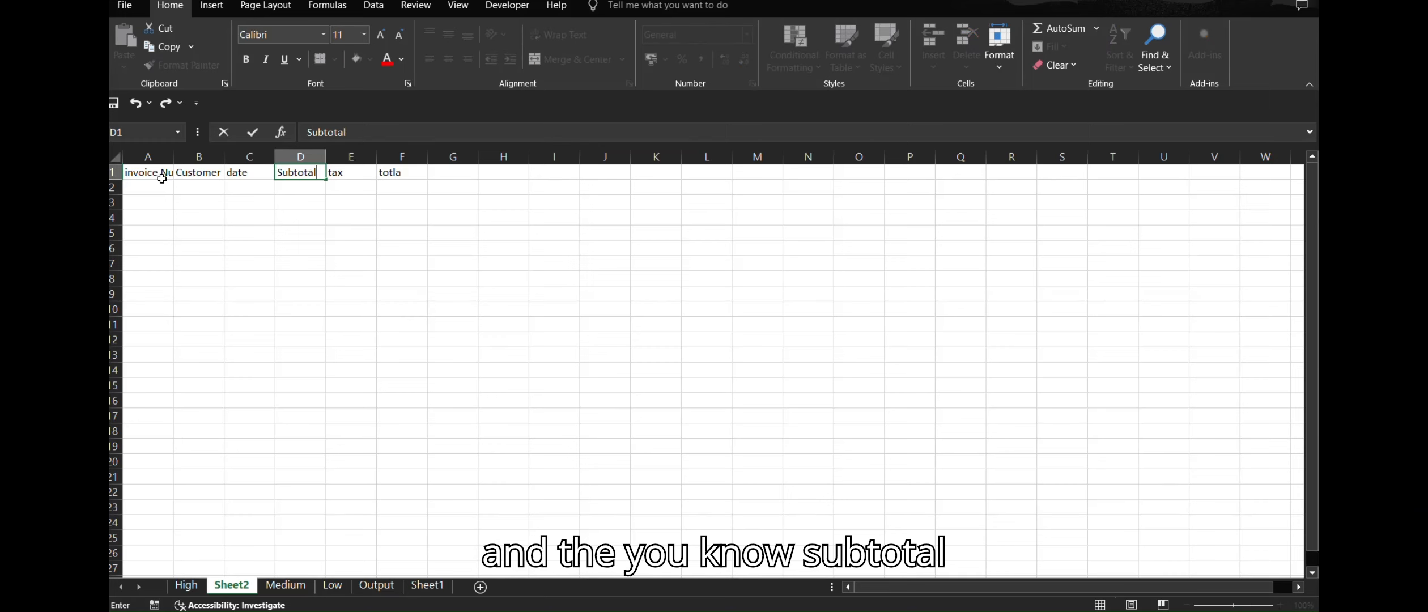
{"action": "key", "text": "Return"}
Step: Enter a sample value in A2, then close Output.xlsx without saving
{"action": "left_click", "coordinate": [162, 182]}
{"action": "type", "text": "q"}
{"action": "key", "text": "ctrl+Return"}
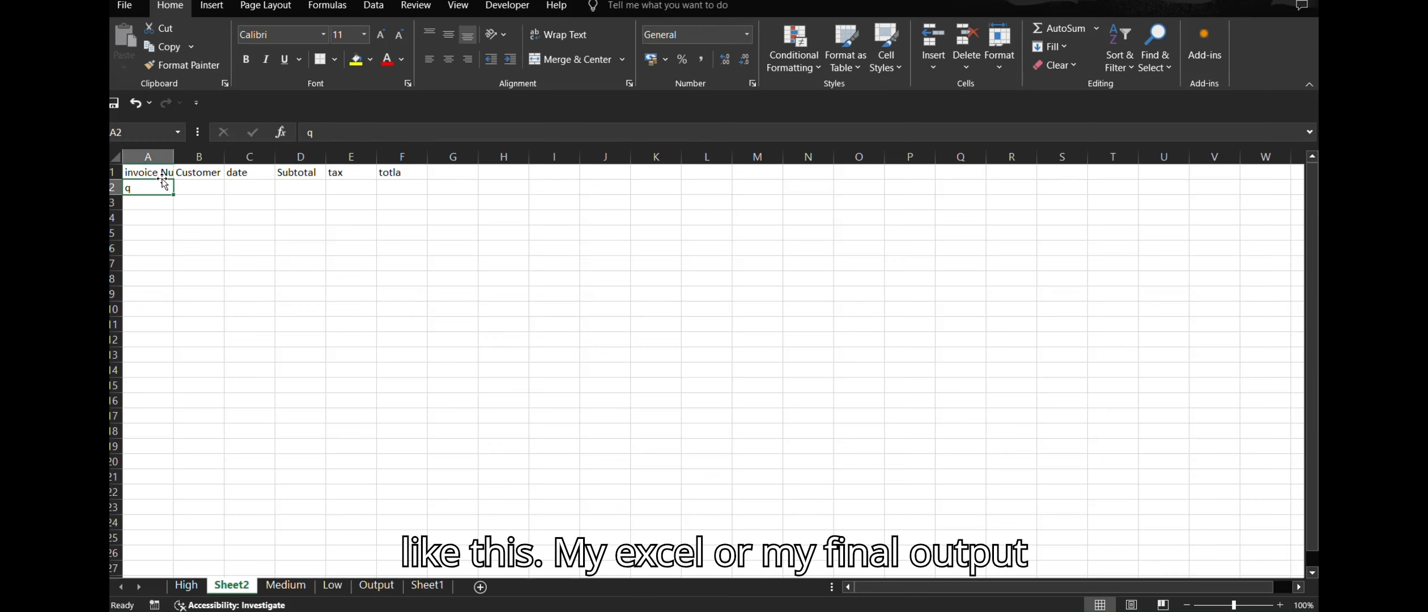
{"action": "key", "text": "Right"}
{"action": "key", "text": "Right"}
{"action": "left_click", "coordinate": [471, 278]}
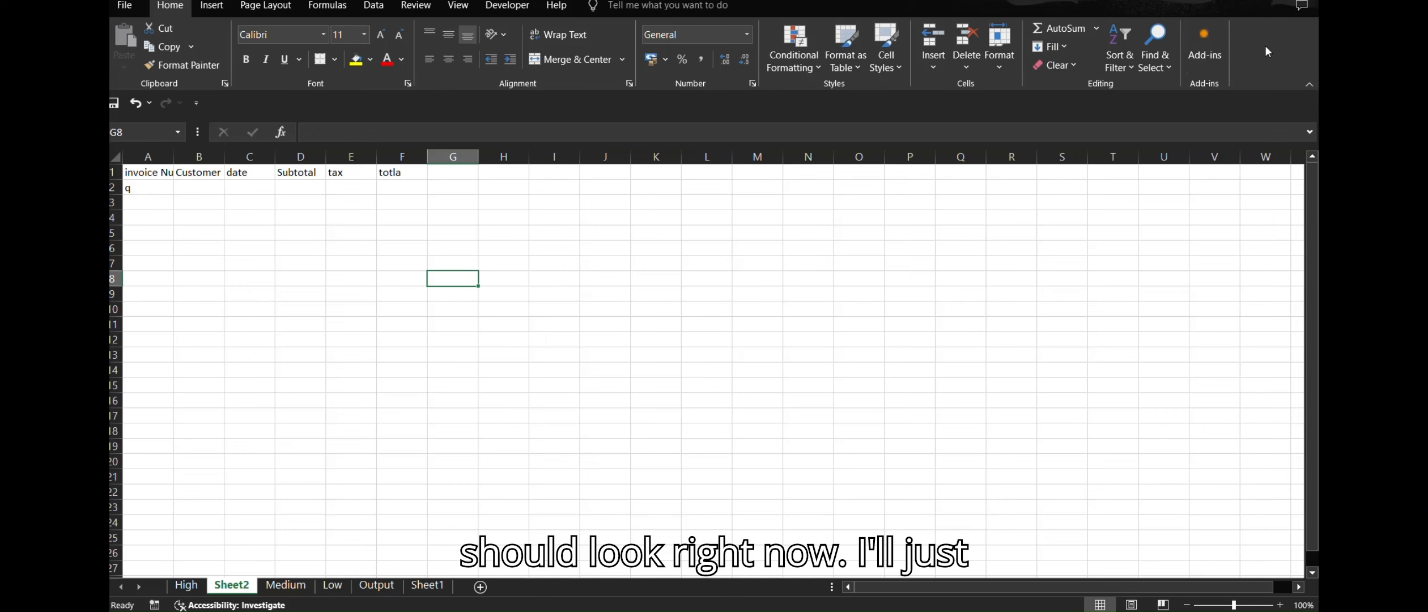
{"action": "key", "text": "alt+F4"}
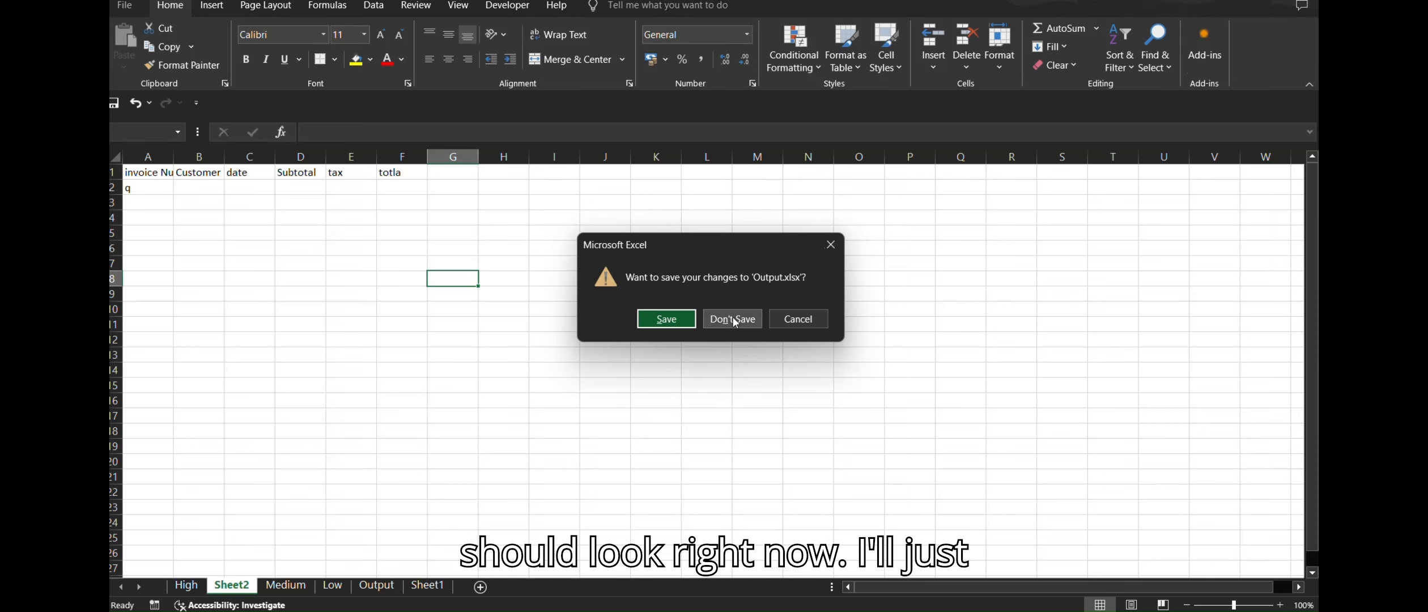
{"action": "left_click", "coordinate": [733, 319]}
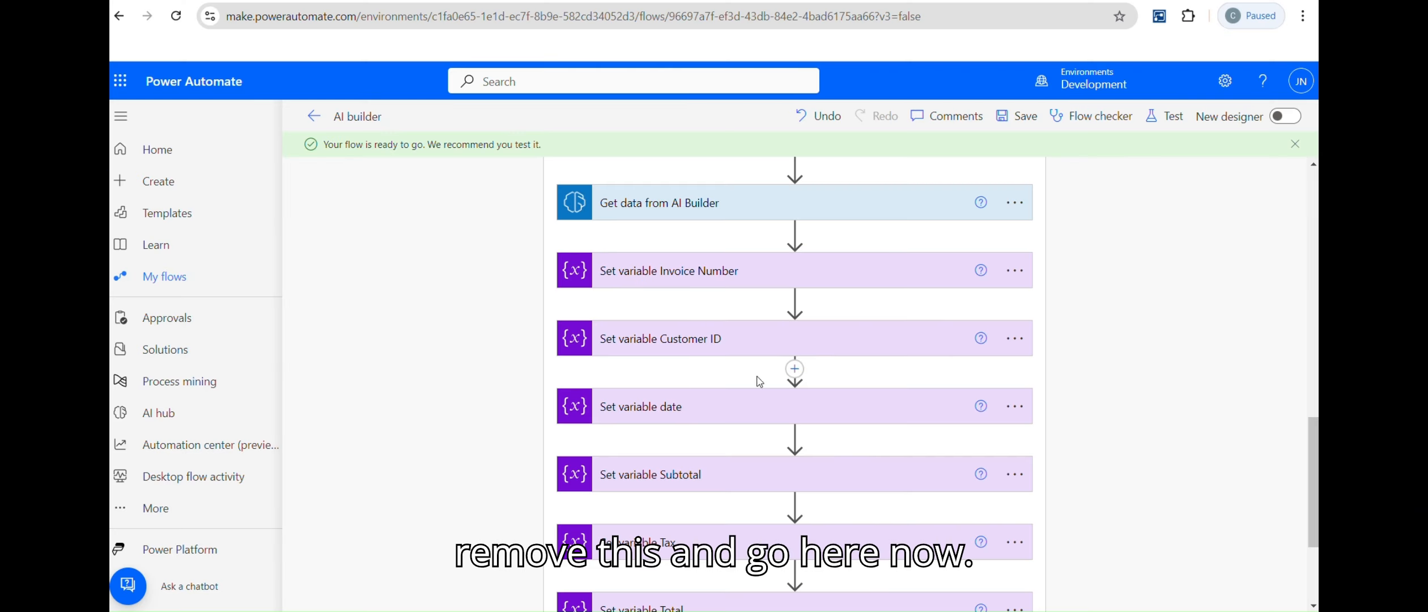
Step: Leave the flow editor without saving and open the 9:26 PM test run
{"action": "scroll", "coordinate": [795, 385], "scroll_direction": "down", "scroll_amount": 3}
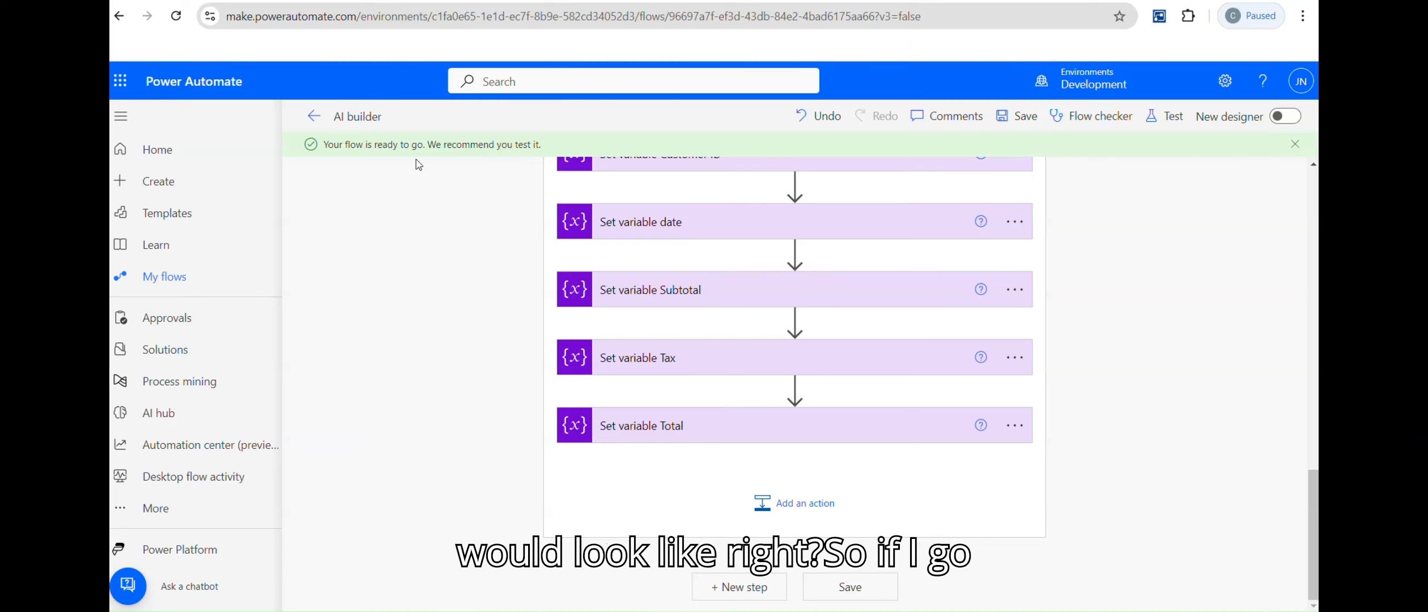
{"action": "left_click", "coordinate": [313, 116]}
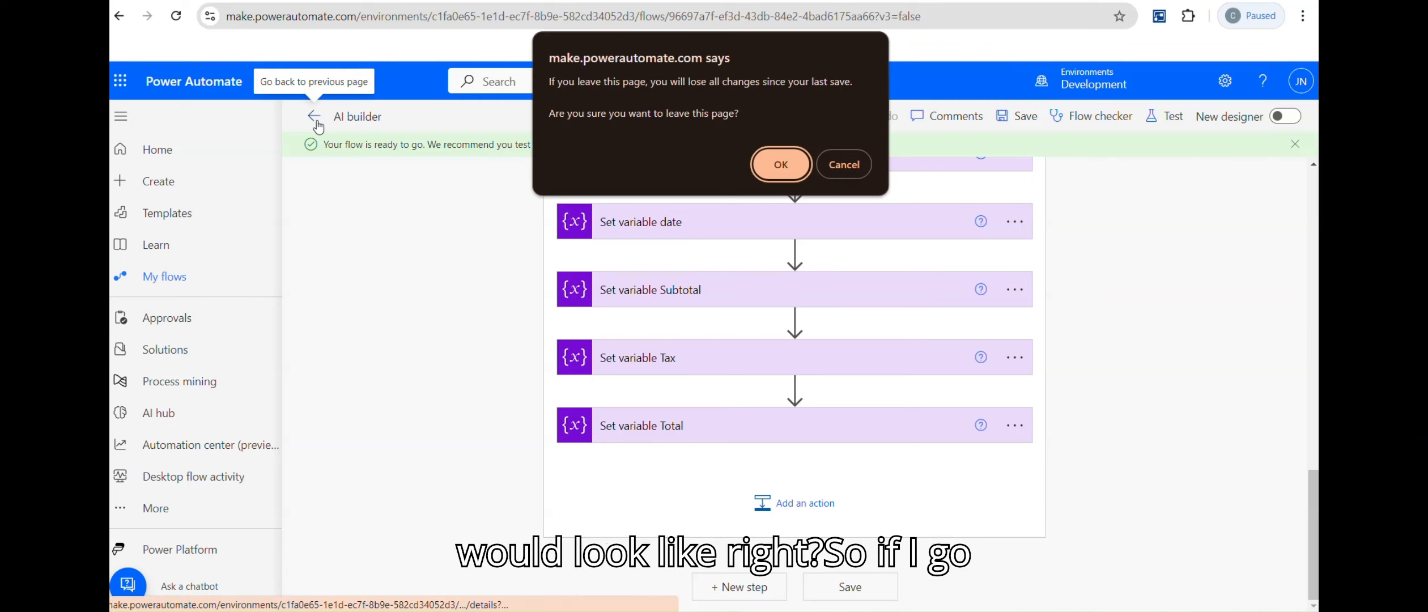
{"action": "left_click", "coordinate": [781, 163]}
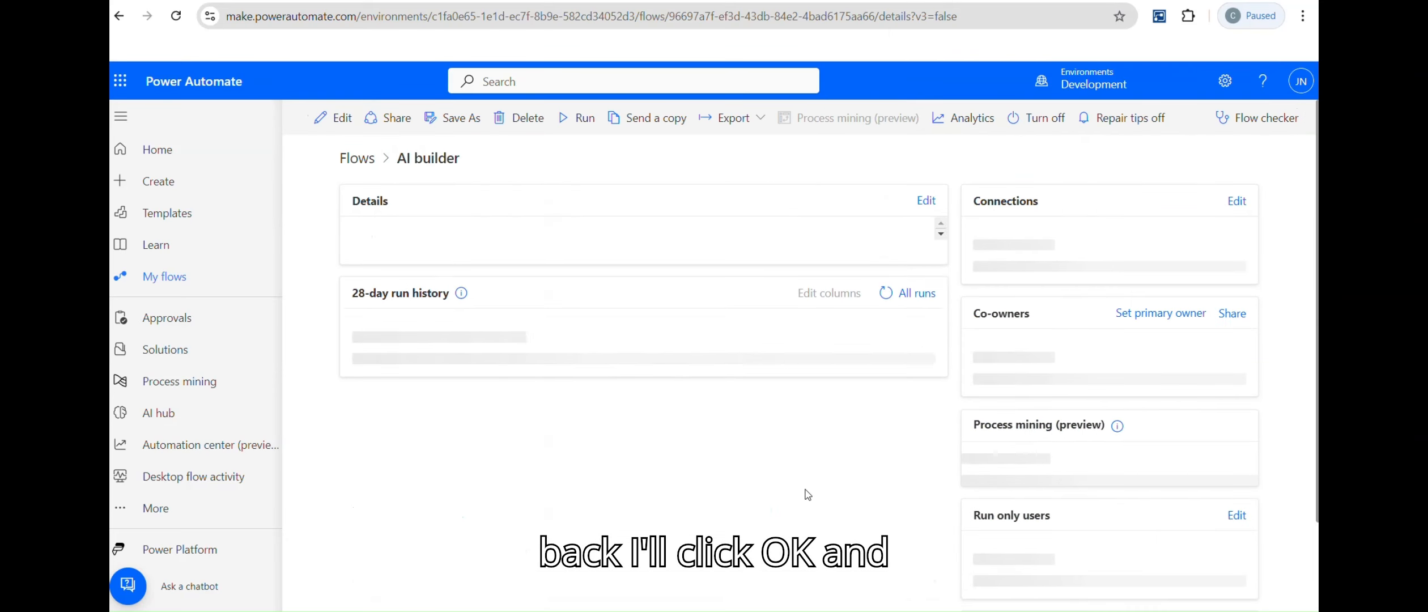
{"action": "scroll", "coordinate": [553, 499], "scroll_direction": "down", "scroll_amount": 3}
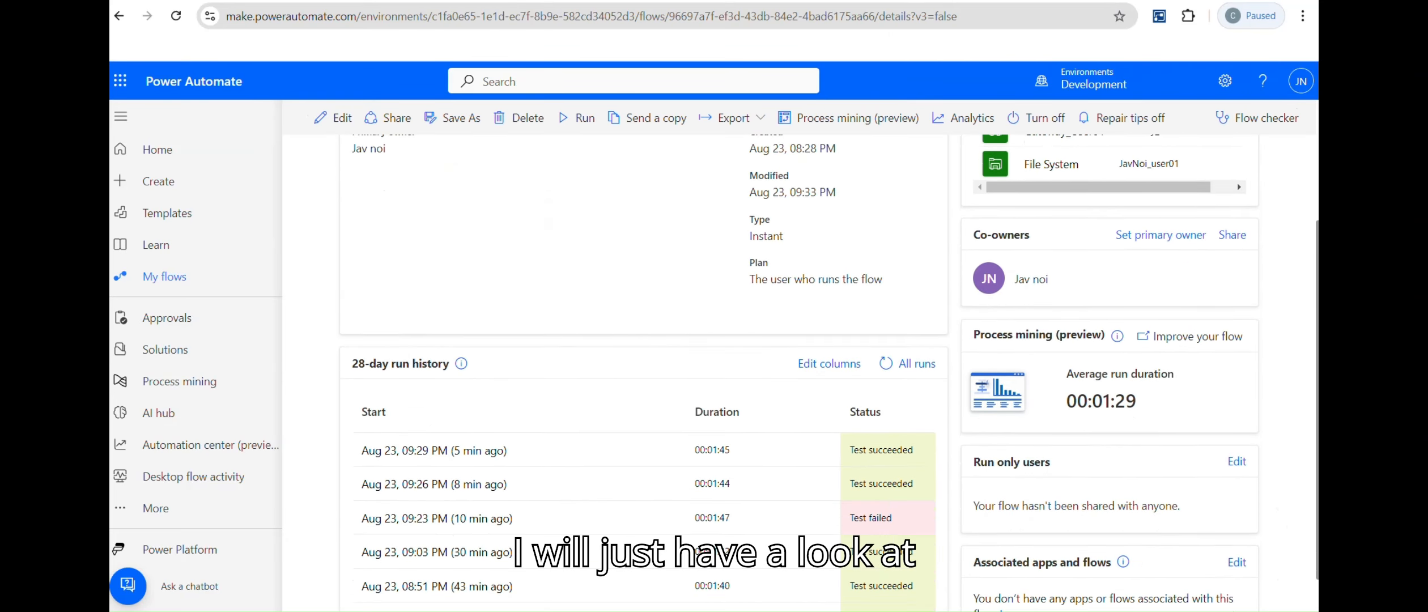
{"action": "left_click", "coordinate": [420, 476]}
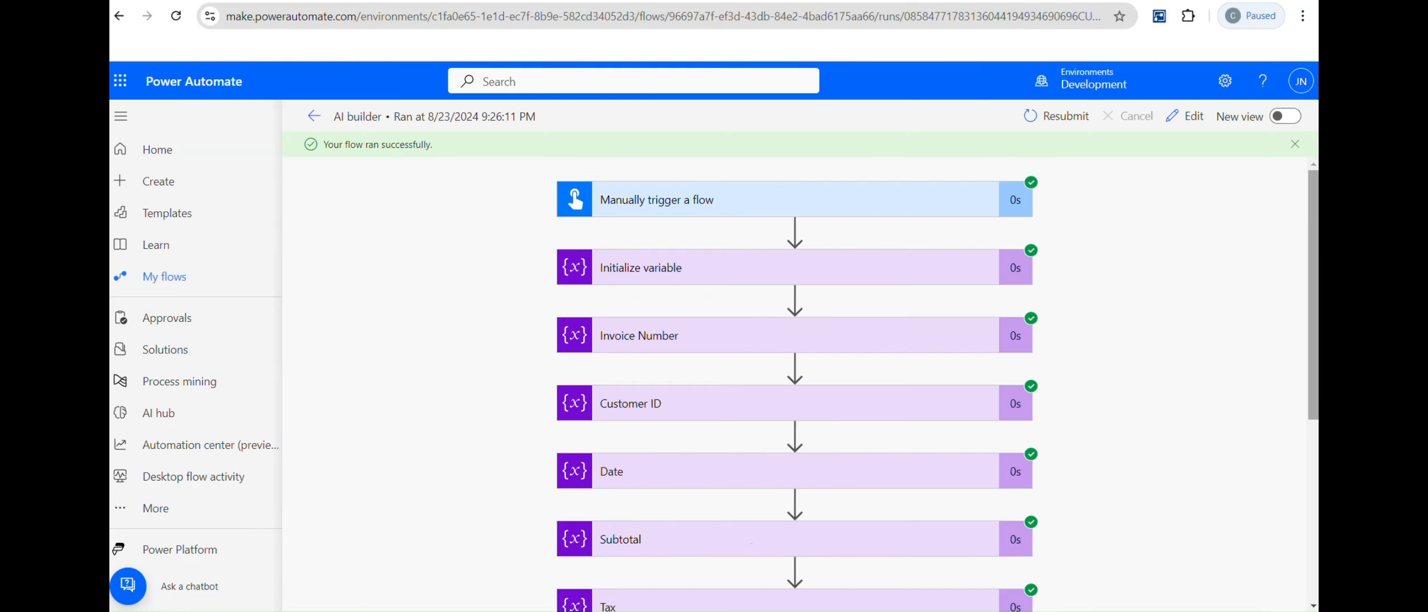
Step: Show the raw outputs of the Get PDF Files step and select all of its JSON
{"action": "left_click_drag", "start_coordinate": [1313, 282], "coordinate": [1312, 297]}
{"action": "scroll", "coordinate": [867, 487], "scroll_direction": "down", "scroll_amount": 4}
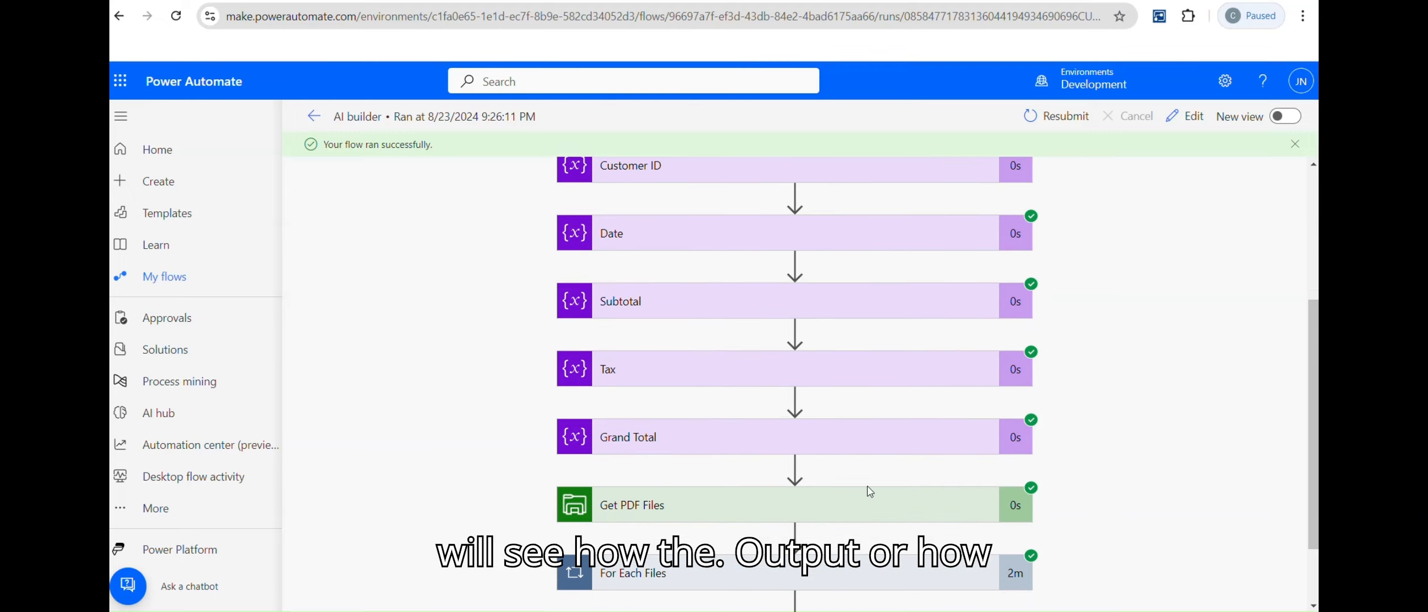
{"action": "left_click", "coordinate": [744, 502]}
{"action": "scroll", "coordinate": [1284, 446], "scroll_direction": "down", "scroll_amount": 7}
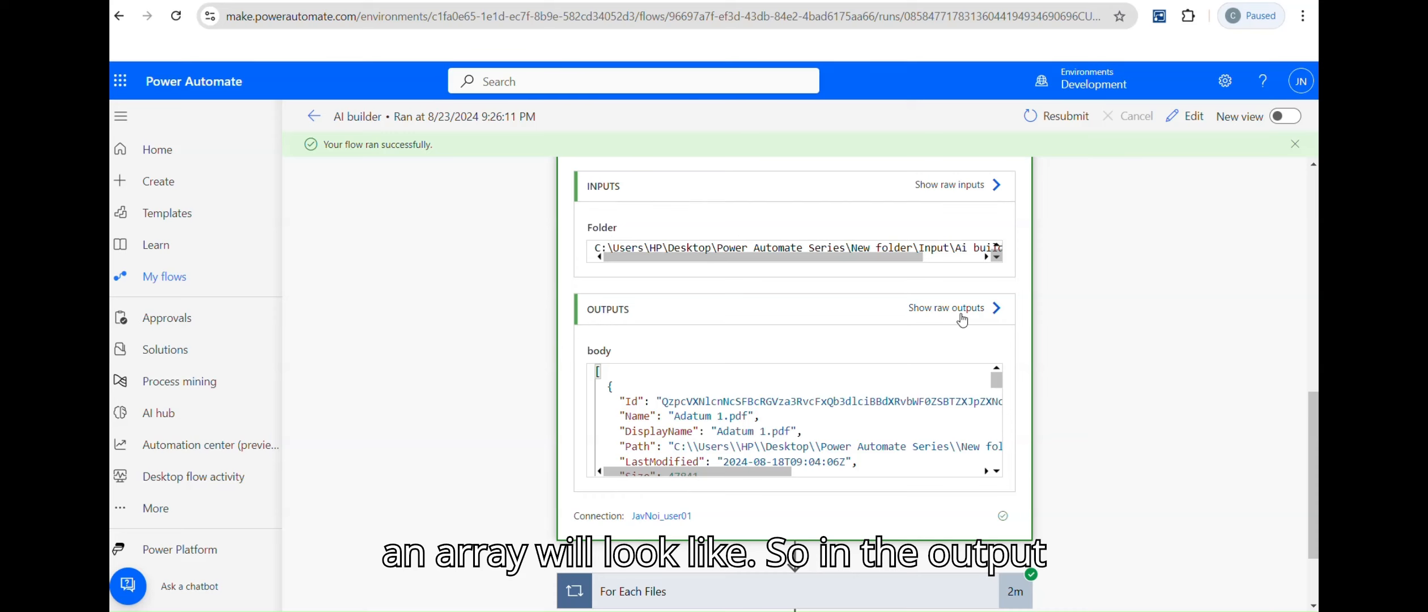
{"action": "left_click", "coordinate": [995, 308]}
{"action": "key", "text": "ctrl+a"}
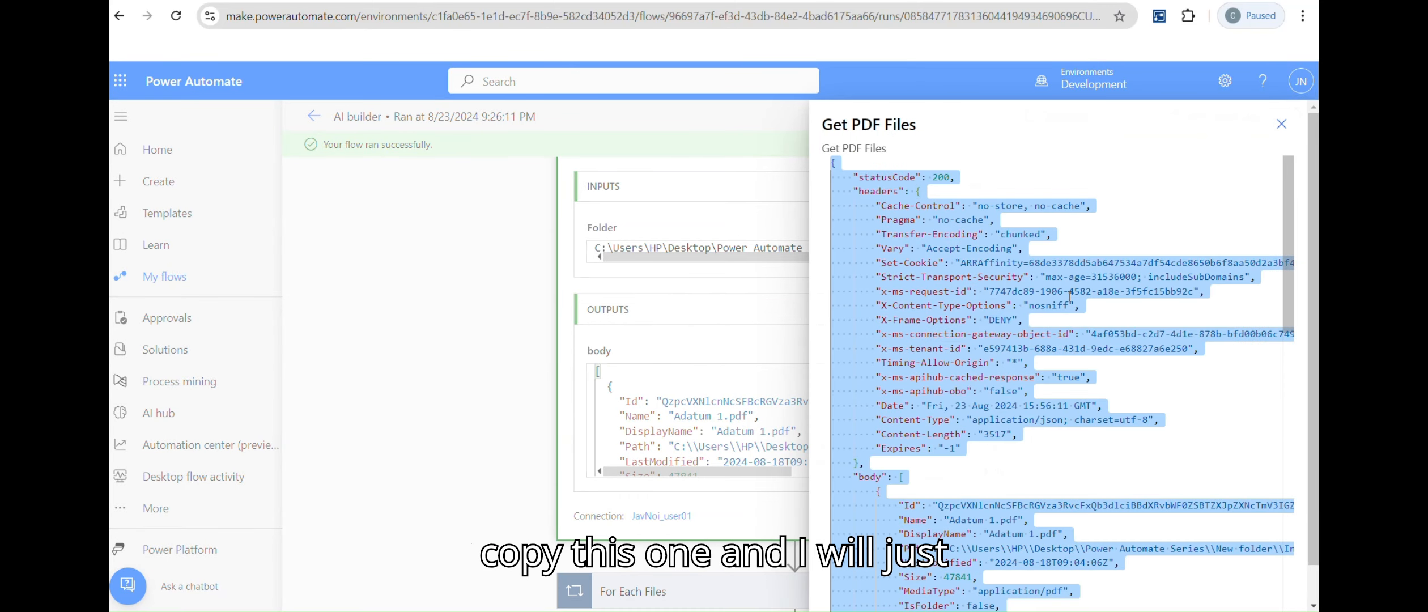
Step: Discard the old notes, paste the JSON output into a new maximized Notepad window
{"action": "mouse_move", "coordinate": [886, 610]}
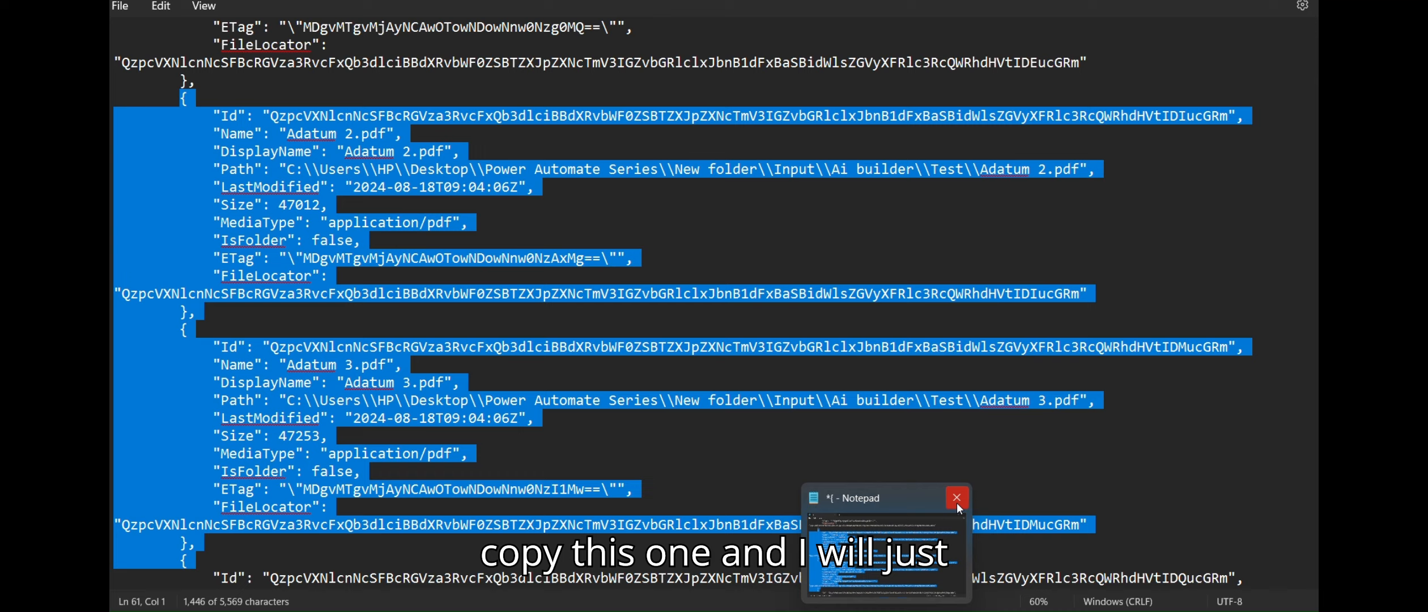
{"action": "left_click", "coordinate": [956, 500]}
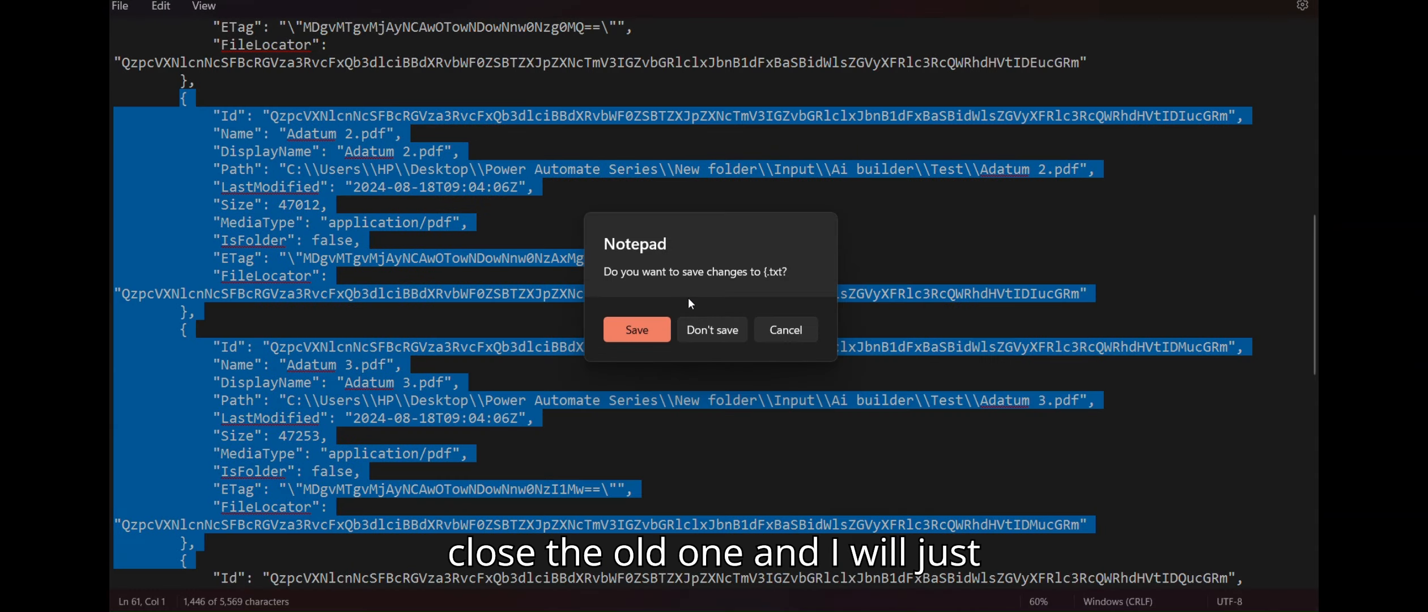
{"action": "left_click", "coordinate": [710, 341]}
{"action": "key", "text": "super"}
{"action": "type", "text": "not"}
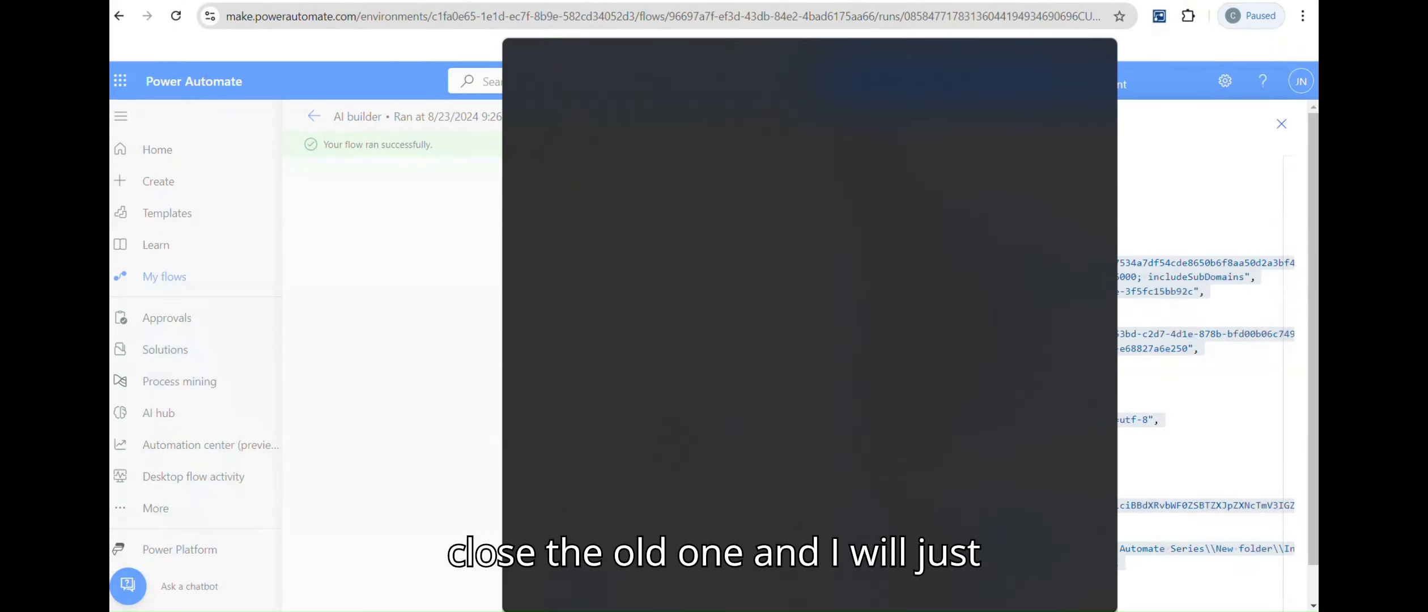
{"action": "key", "text": "Return"}
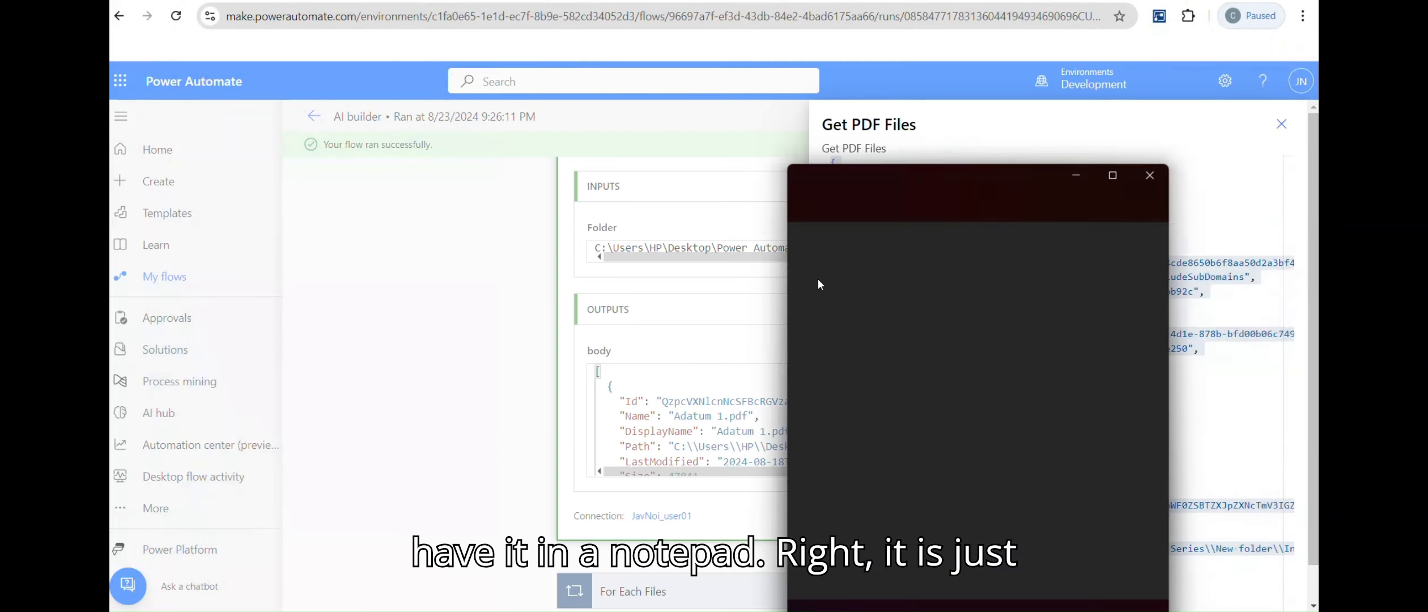
{"action": "key", "text": "ctrl+v"}
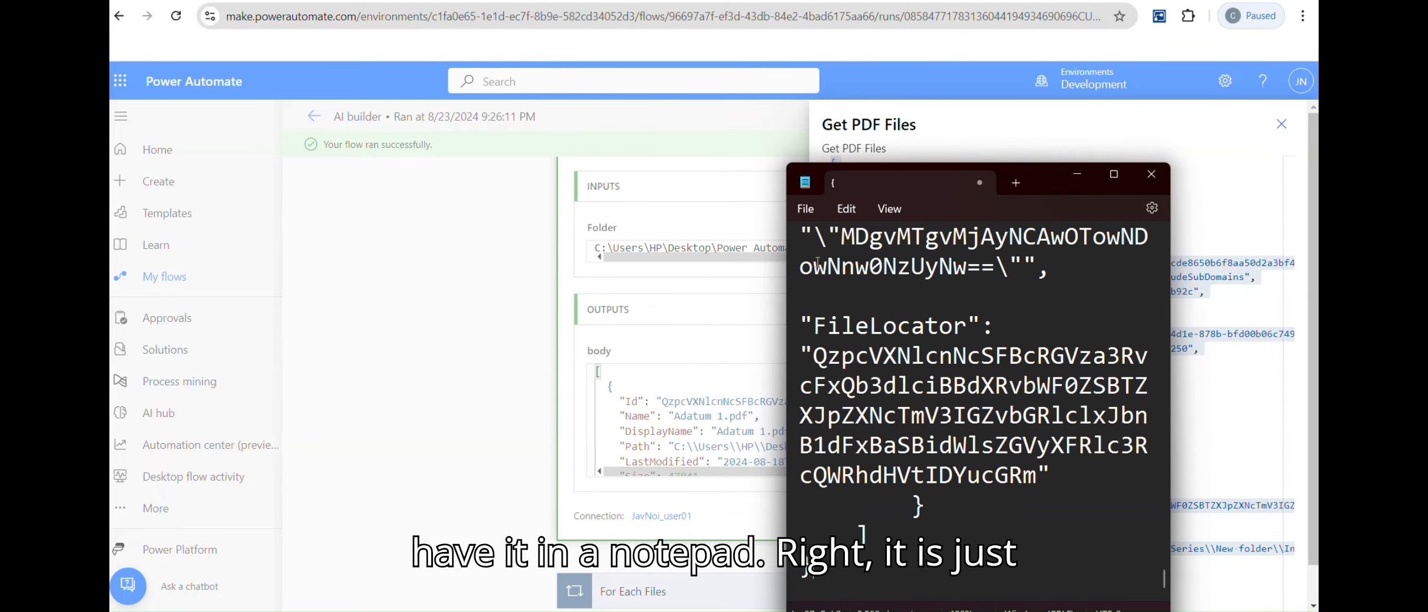
{"action": "left_click", "coordinate": [1110, 173]}
{"action": "scroll", "coordinate": [601, 159], "scroll_direction": "down", "scroll_amount": 4}
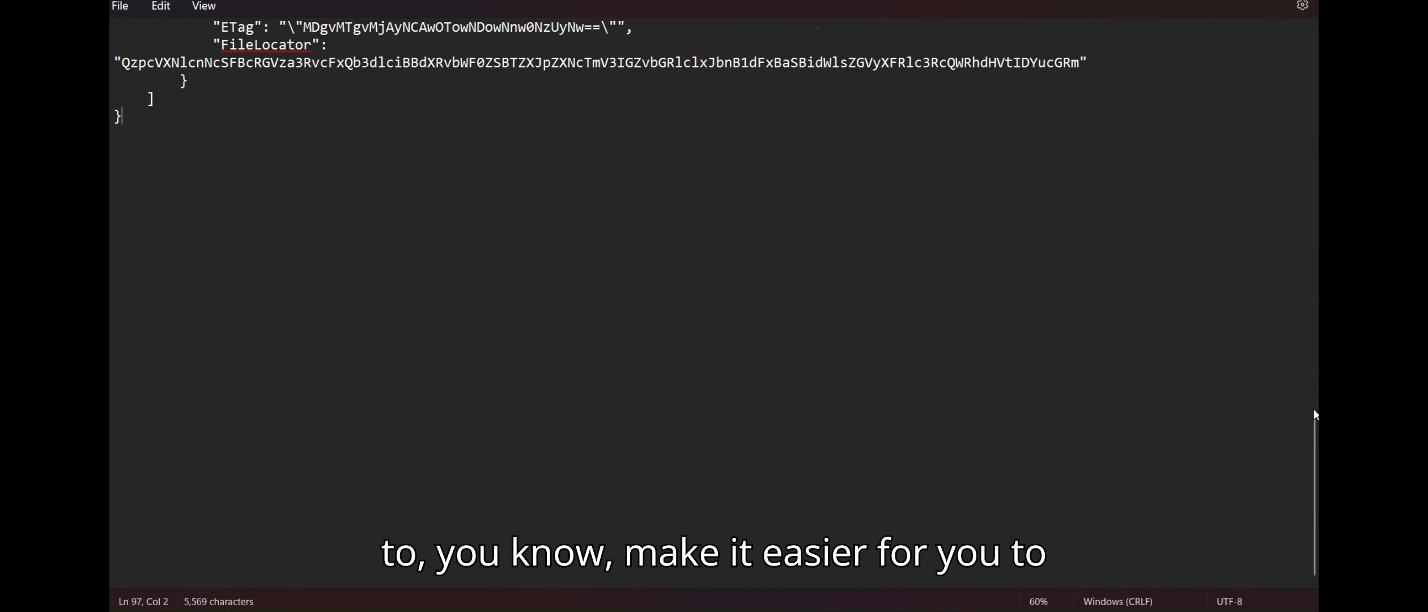
{"action": "left_click_drag", "start_coordinate": [1316, 415], "coordinate": [1314, 30]}
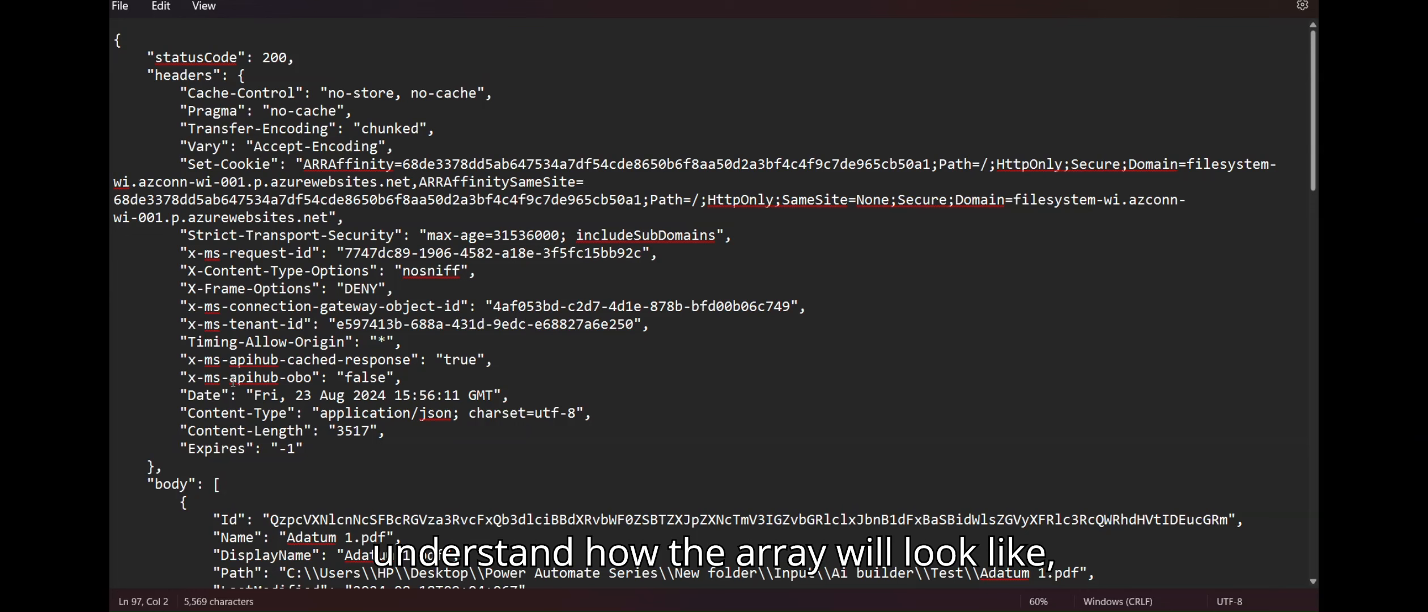
Step: Inspect the response header and the body array's opening bracket and file entries
{"action": "left_click_drag", "start_coordinate": [115, 40], "coordinate": [347, 456]}
{"action": "triple_click", "coordinate": [164, 489]}
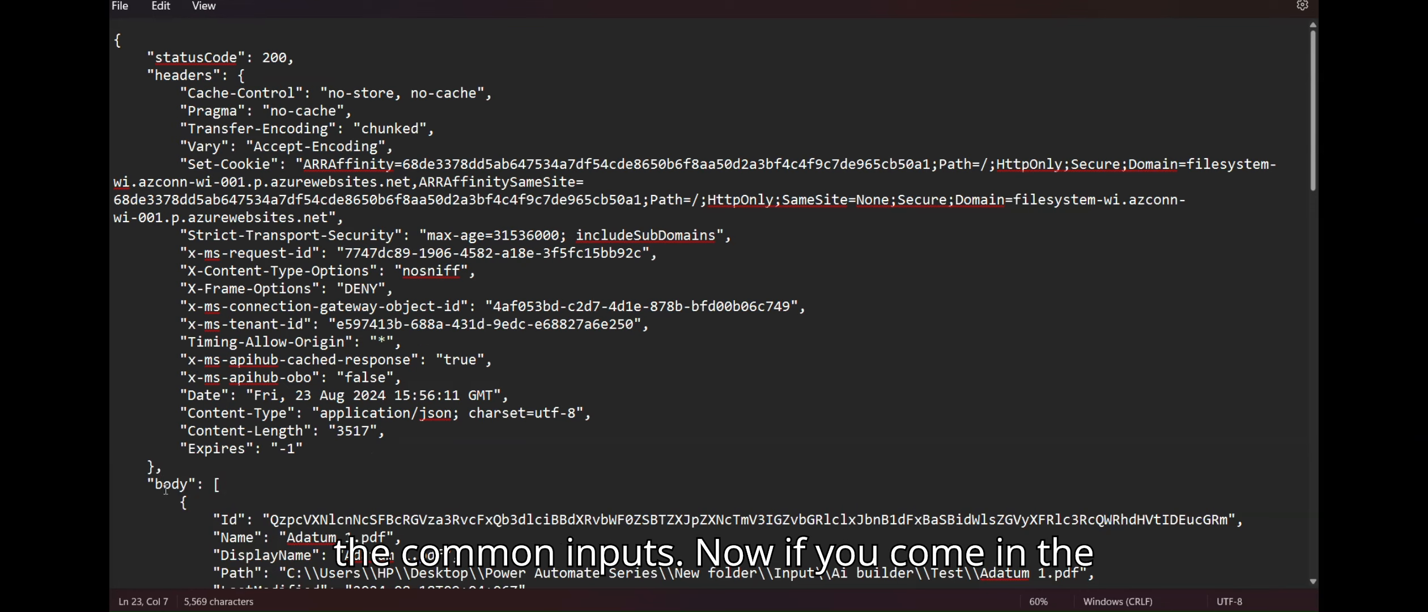
{"action": "key", "text": "Down"}
{"action": "key", "text": "Down"}
{"action": "key", "text": "Down"}
{"action": "key", "text": "Down"}
{"action": "key", "text": "Down"}
{"action": "key", "text": "Down"}
{"action": "key", "text": "Down"}
{"action": "key", "text": "Down"}
{"action": "key", "text": "Down"}
{"action": "key", "text": "Down"}
{"action": "key", "text": "Down"}
{"action": "key", "text": "Down"}
{"action": "key", "text": "Down"}
{"action": "key", "text": "Down"}
{"action": "key", "text": "Down"}
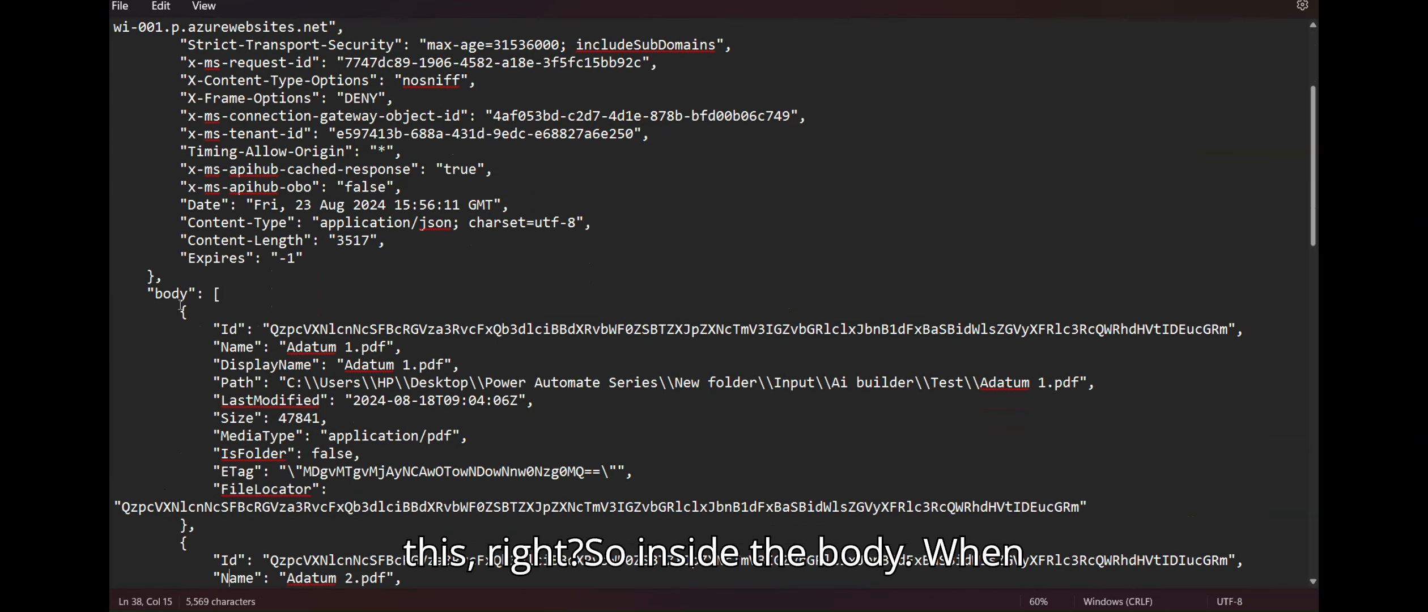
{"action": "left_click", "coordinate": [227, 297]}
{"action": "left_click_drag", "start_coordinate": [226, 293], "coordinate": [197, 535]}
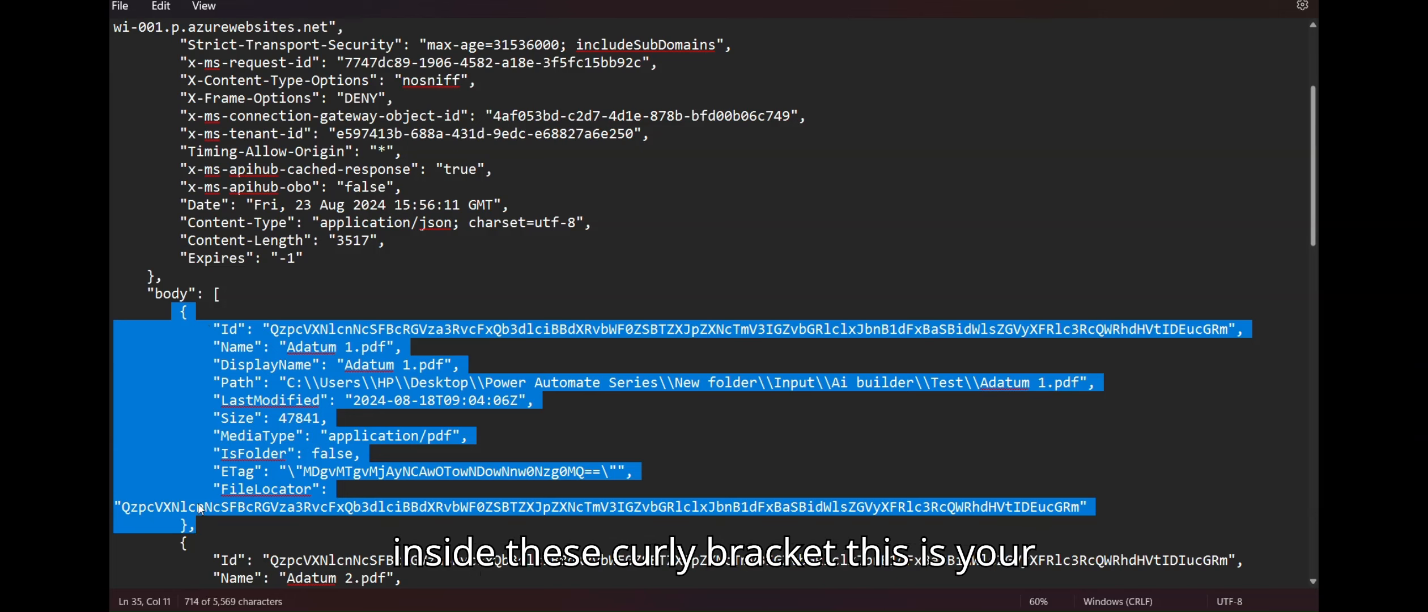
{"action": "left_click_drag", "start_coordinate": [194, 543], "coordinate": [193, 544]}
{"action": "scroll", "coordinate": [194, 546], "scroll_direction": "down", "scroll_amount": 3}
{"action": "scroll", "coordinate": [193, 544], "scroll_direction": "down", "scroll_amount": 1}
{"action": "left_click", "coordinate": [193, 544]}
{"action": "scroll", "coordinate": [193, 544], "scroll_direction": "down", "scroll_amount": 1}
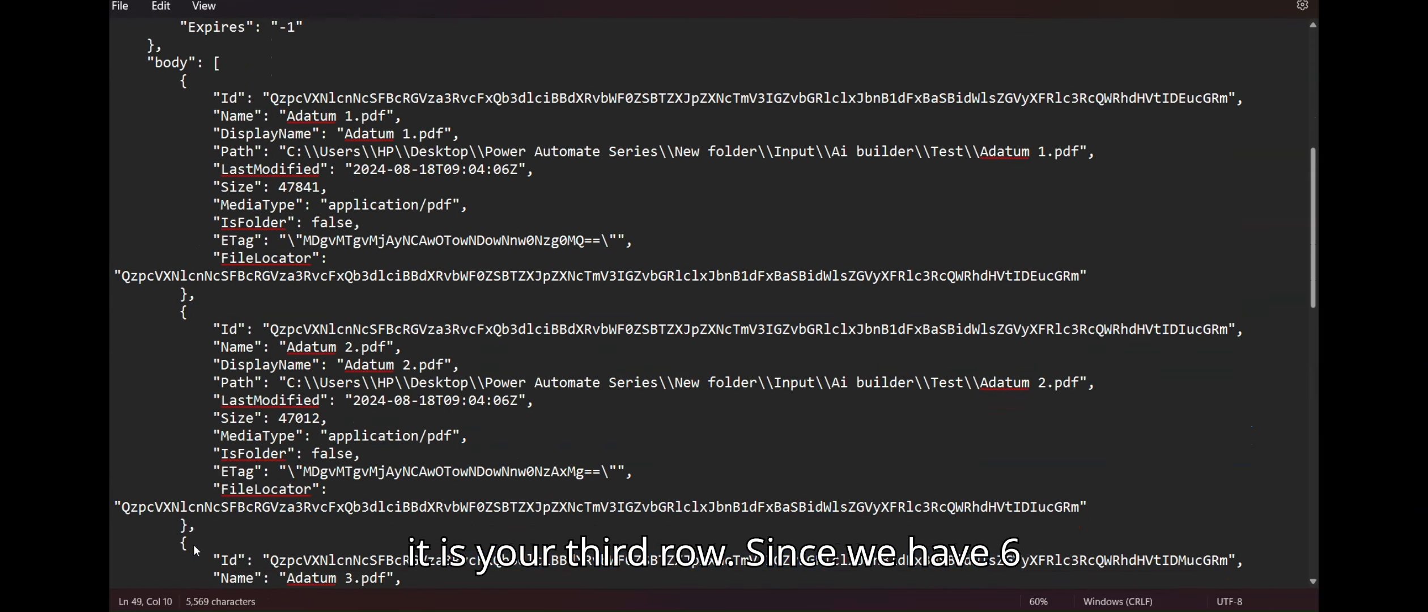
{"action": "key", "text": "Up"}
{"action": "key", "text": "Up"}
{"action": "key", "text": "Up"}
{"action": "key", "text": "Up"}
{"action": "key", "text": "Up"}
{"action": "key", "text": "Up"}
{"action": "key", "text": "Up"}
{"action": "key", "text": "Up"}
{"action": "key", "text": "Up"}
{"action": "key", "text": "Up"}
{"action": "key", "text": "Up"}
{"action": "key", "text": "Up"}
{"action": "key", "text": "Up"}
{"action": "key", "text": "Up"}
{"action": "key", "text": "Up"}
{"action": "key", "text": "Up"}
{"action": "key", "text": "Up"}
{"action": "key", "text": "Up"}
{"action": "key", "text": "Up"}
{"action": "key", "text": "Up"}
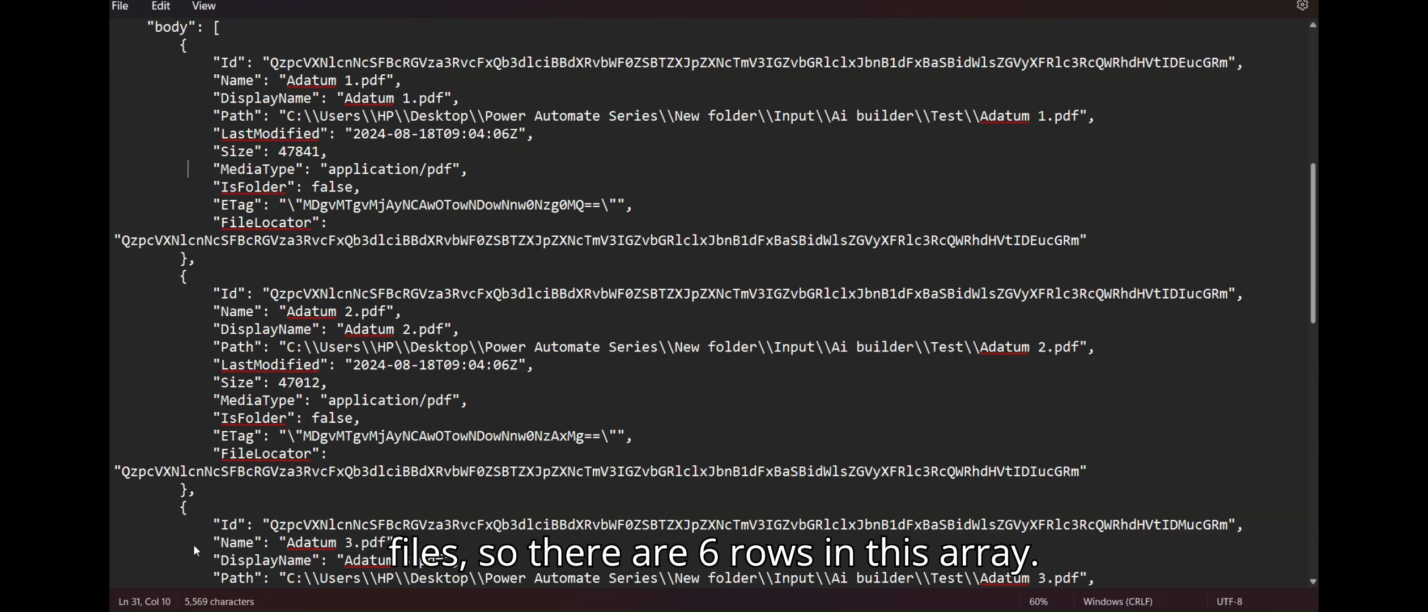
{"action": "scroll", "coordinate": [193, 545], "scroll_direction": "up", "scroll_amount": 1}
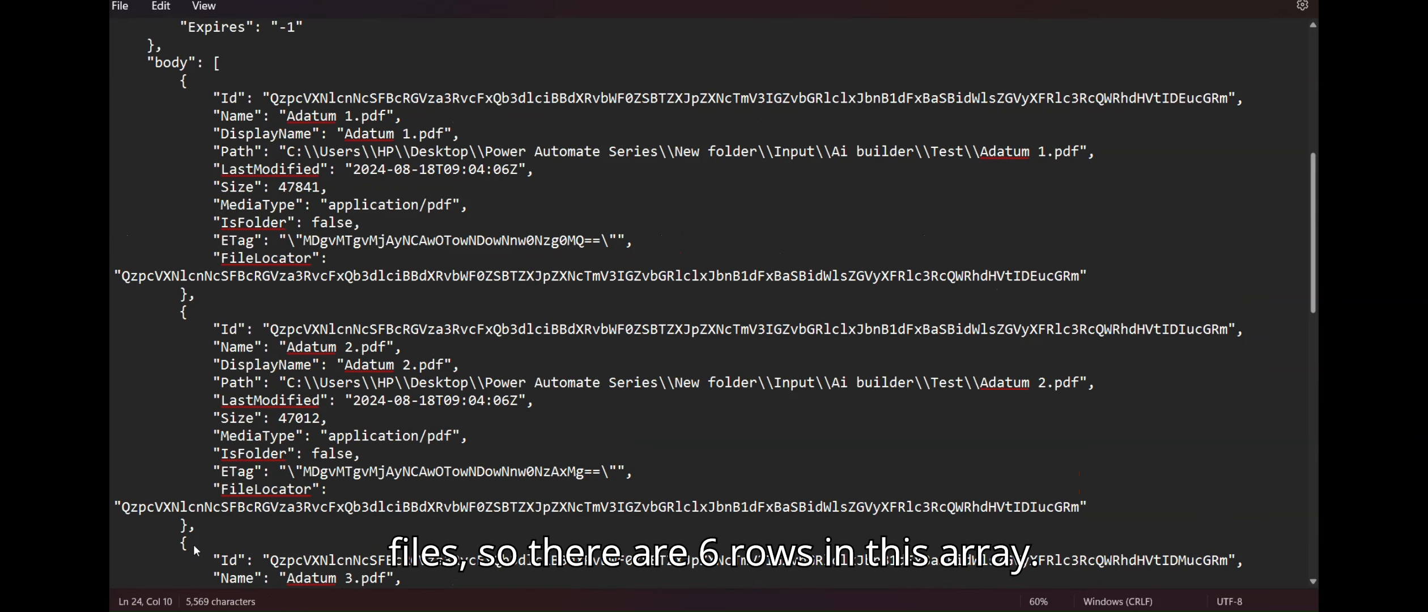
Step: Inspect the first file entry's Id and Name (Adatum 1.pdf), then close the Get PDF Files output panel
{"action": "double_click", "coordinate": [232, 100]}
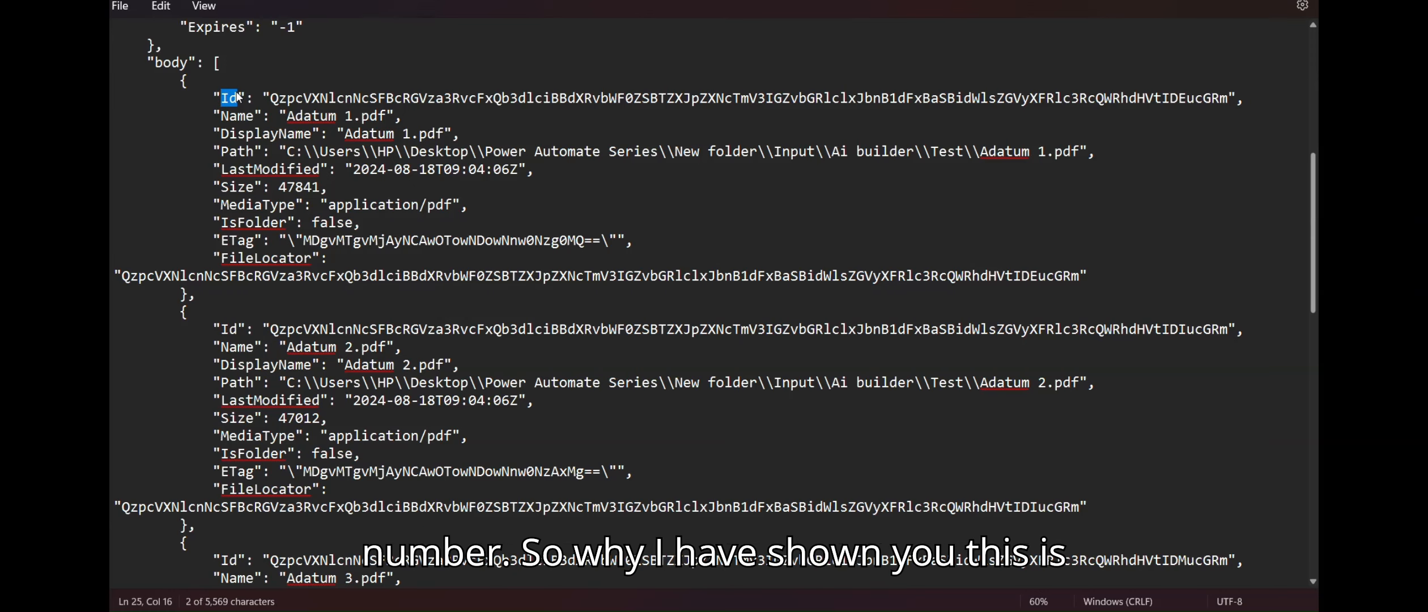
{"action": "left_click_drag", "start_coordinate": [215, 98], "coordinate": [1312, 105]}
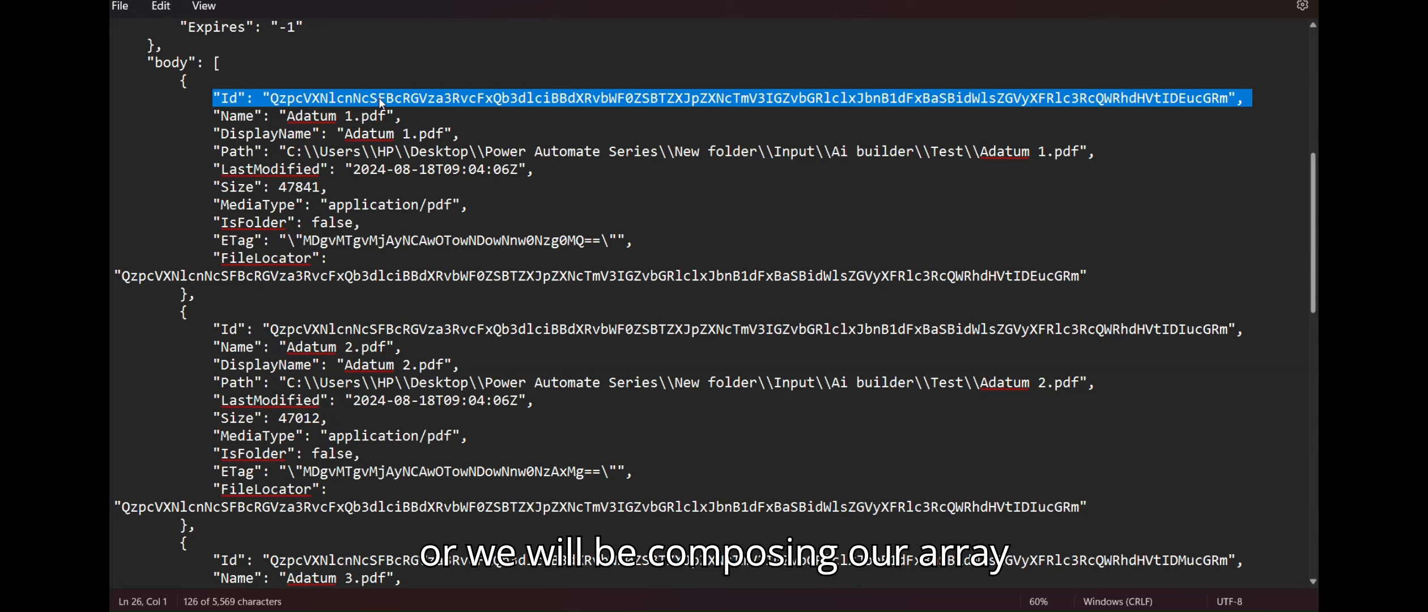
{"action": "double_click", "coordinate": [233, 101]}
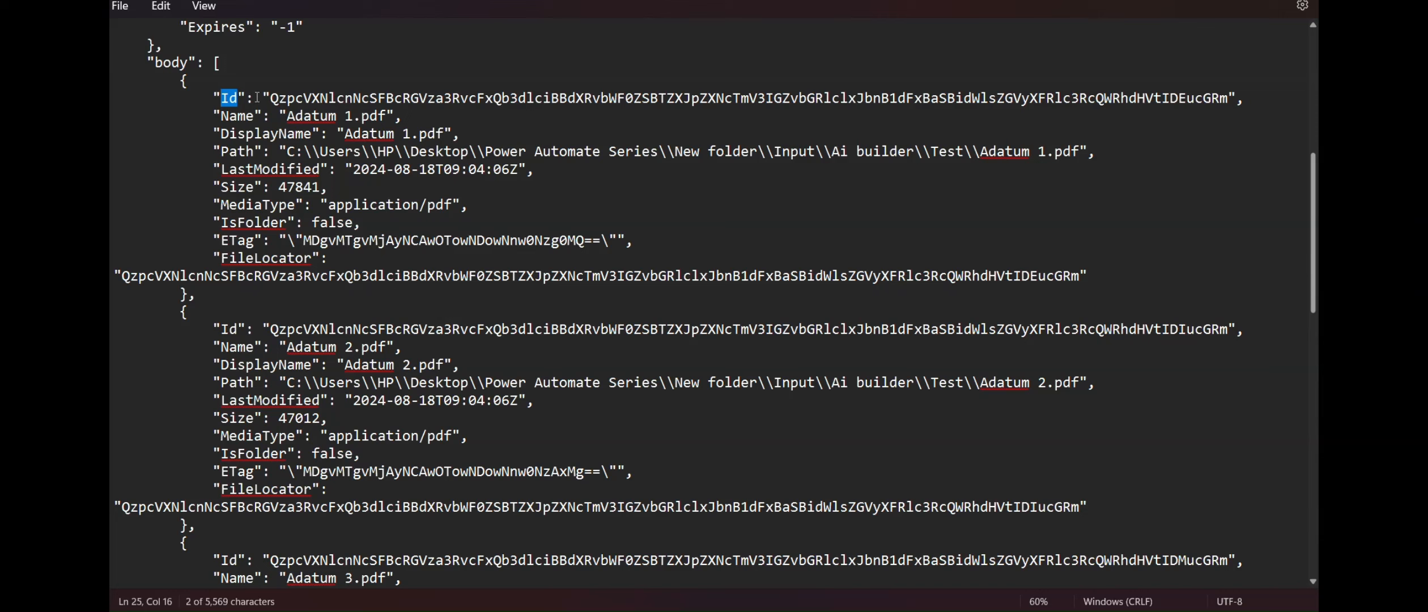
{"action": "left_click_drag", "start_coordinate": [270, 98], "coordinate": [739, 121]}
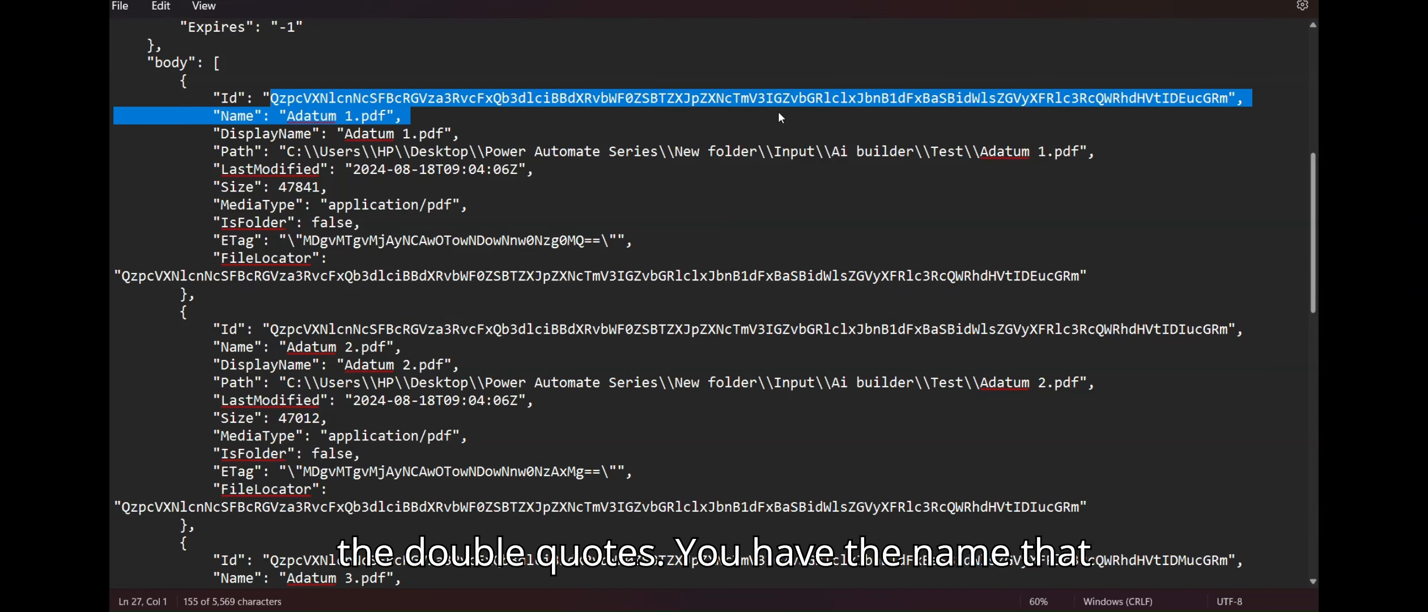
{"action": "double_click", "coordinate": [238, 117]}
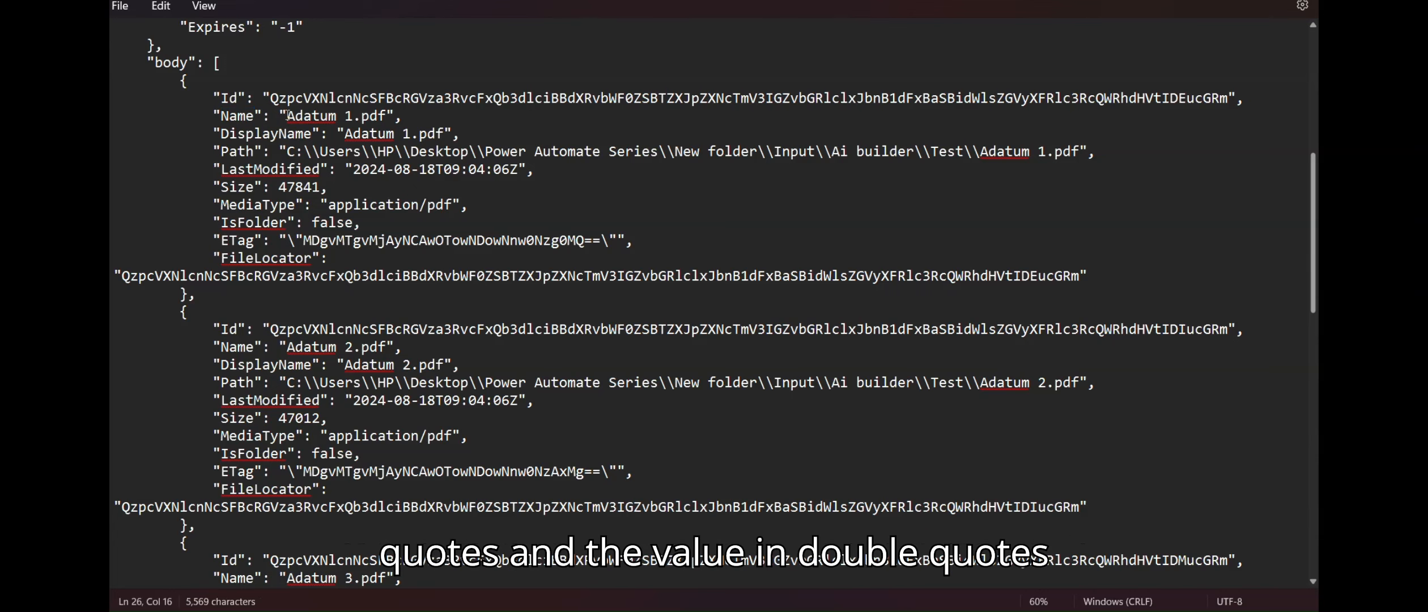
{"action": "left_click_drag", "start_coordinate": [287, 117], "coordinate": [396, 116]}
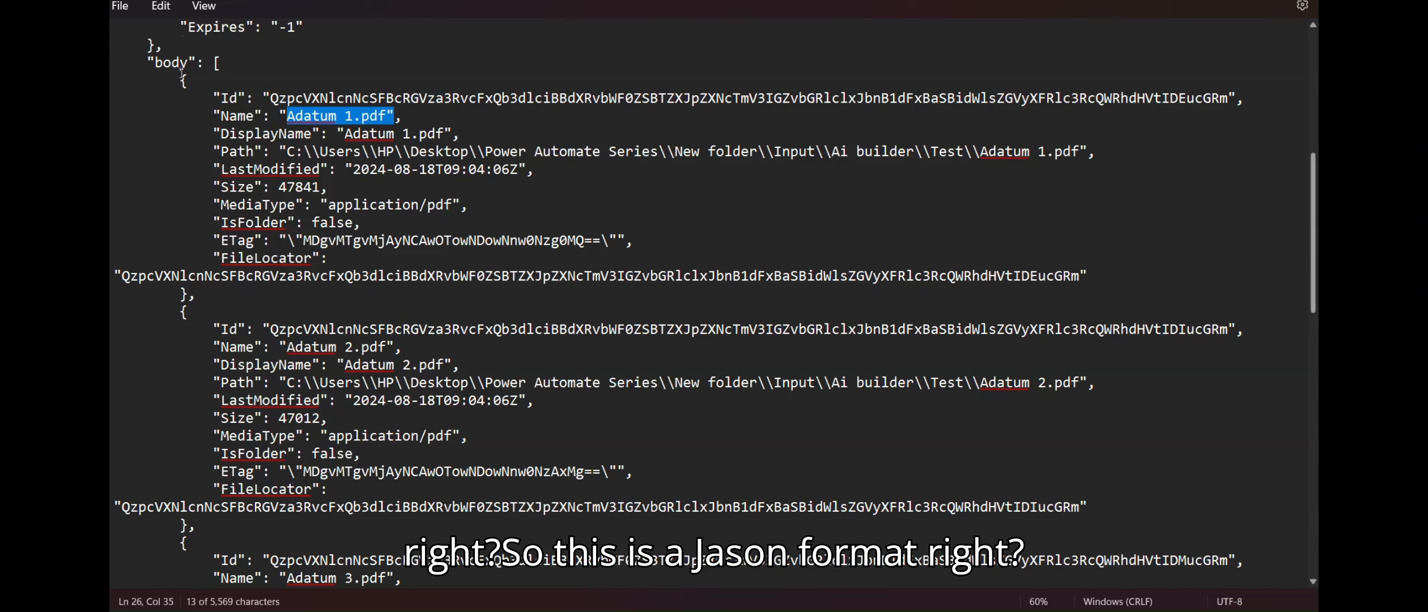
{"action": "left_click_drag", "start_coordinate": [181, 79], "coordinate": [336, 276]}
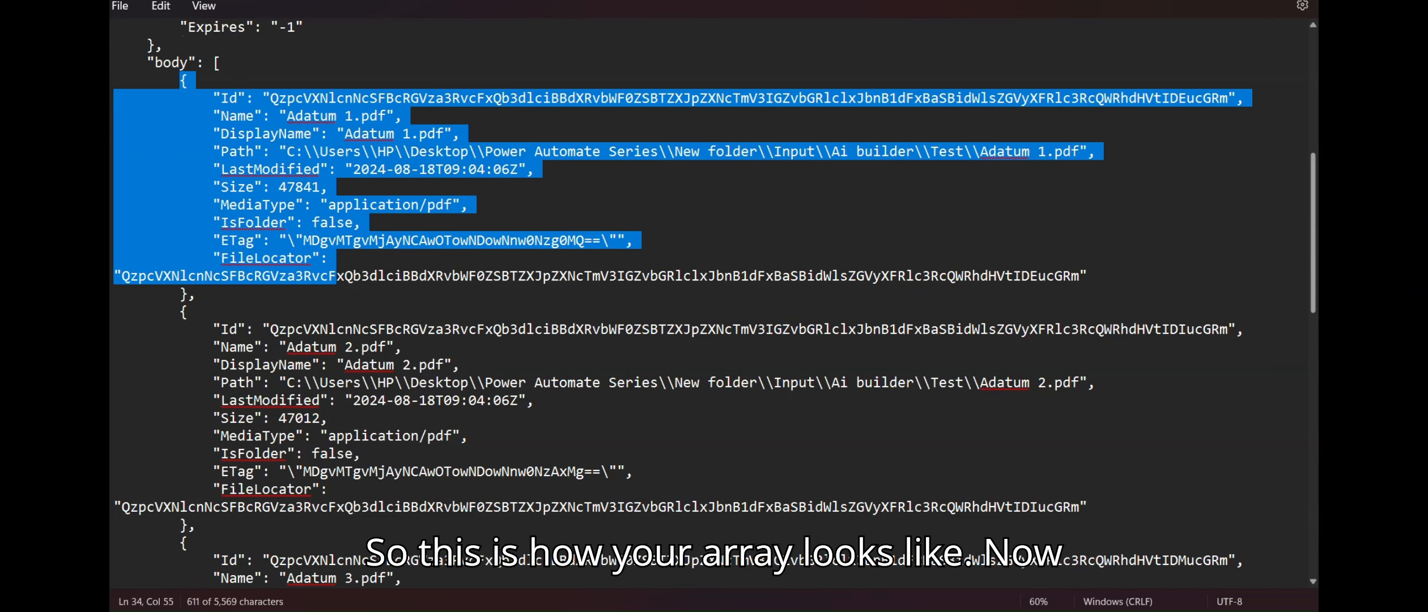
{"action": "key", "text": "alt+Tab"}
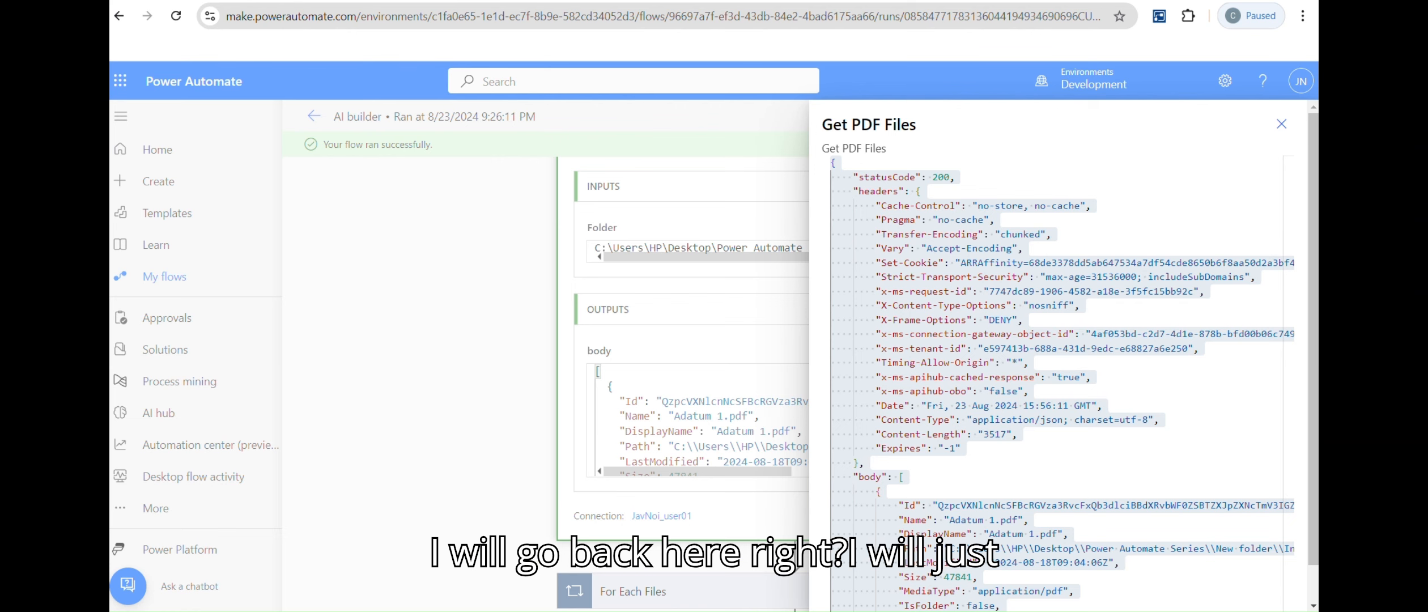
{"action": "left_click", "coordinate": [1282, 124]}
Step: Add an Append to array variable step for CSV data after Set variable Total
{"action": "left_click", "coordinate": [1188, 117]}
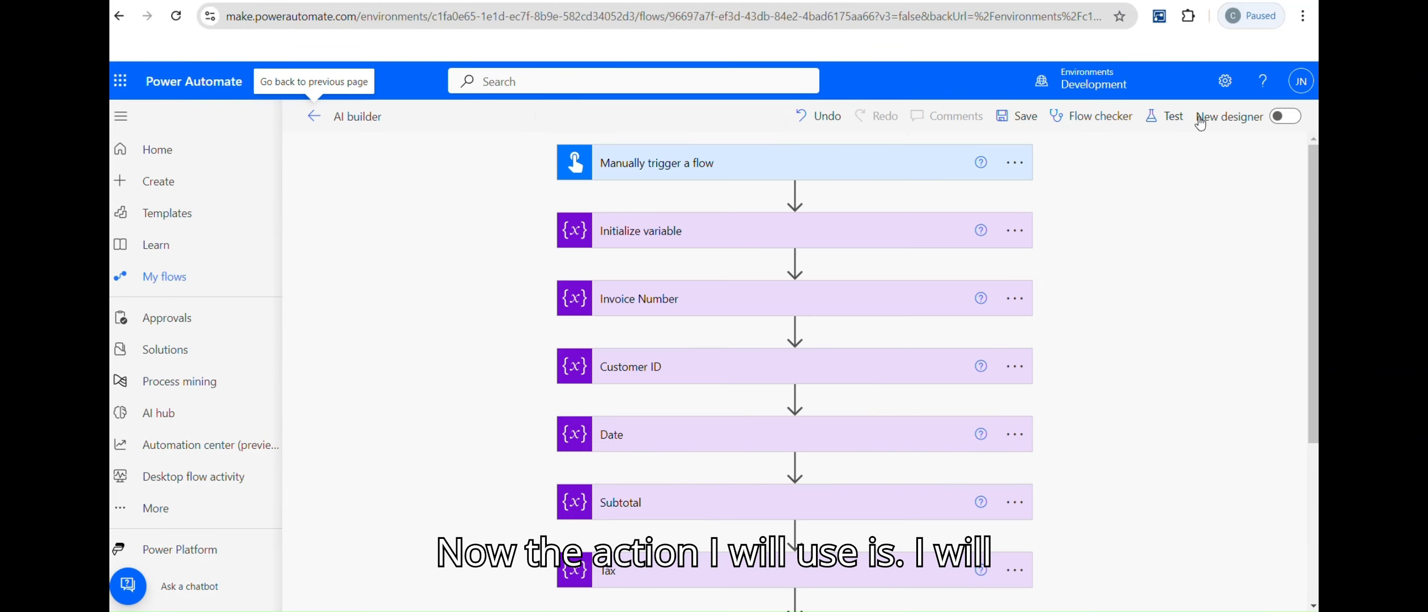
{"action": "scroll", "coordinate": [793, 369], "scroll_direction": "down", "scroll_amount": 5}
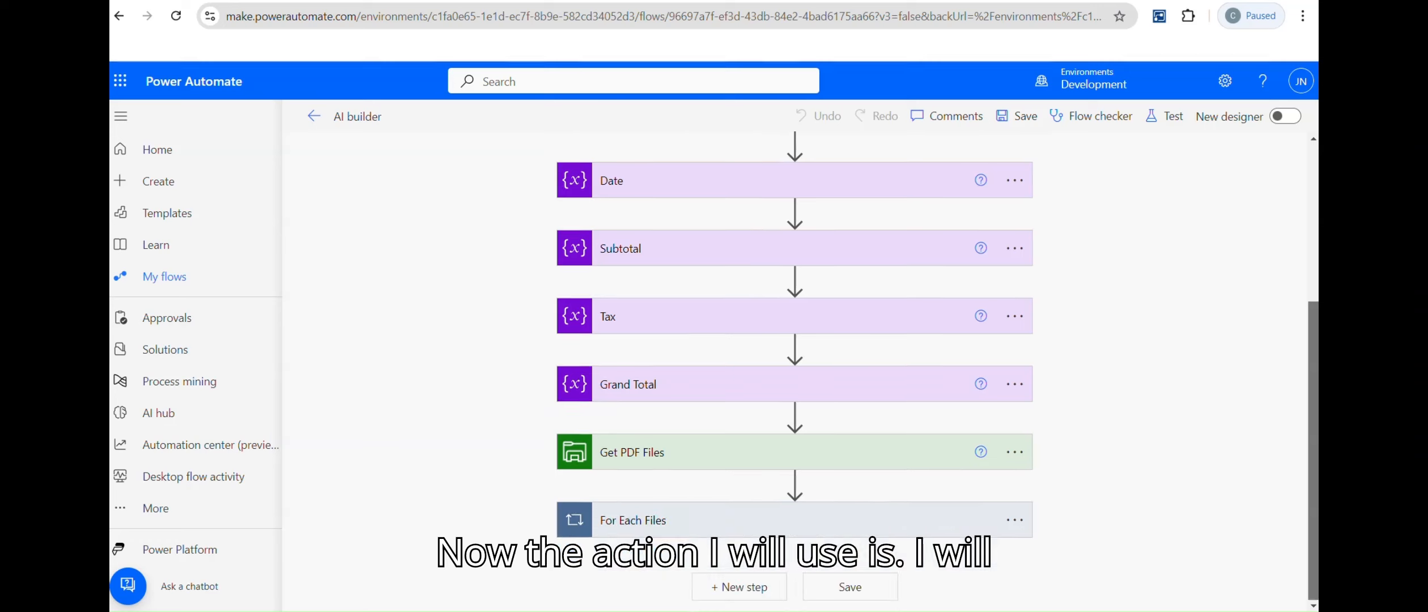
{"action": "left_click", "coordinate": [778, 523]}
{"action": "scroll", "coordinate": [779, 523], "scroll_direction": "down", "scroll_amount": 1}
{"action": "scroll", "coordinate": [793, 340], "scroll_direction": "down", "scroll_amount": 10}
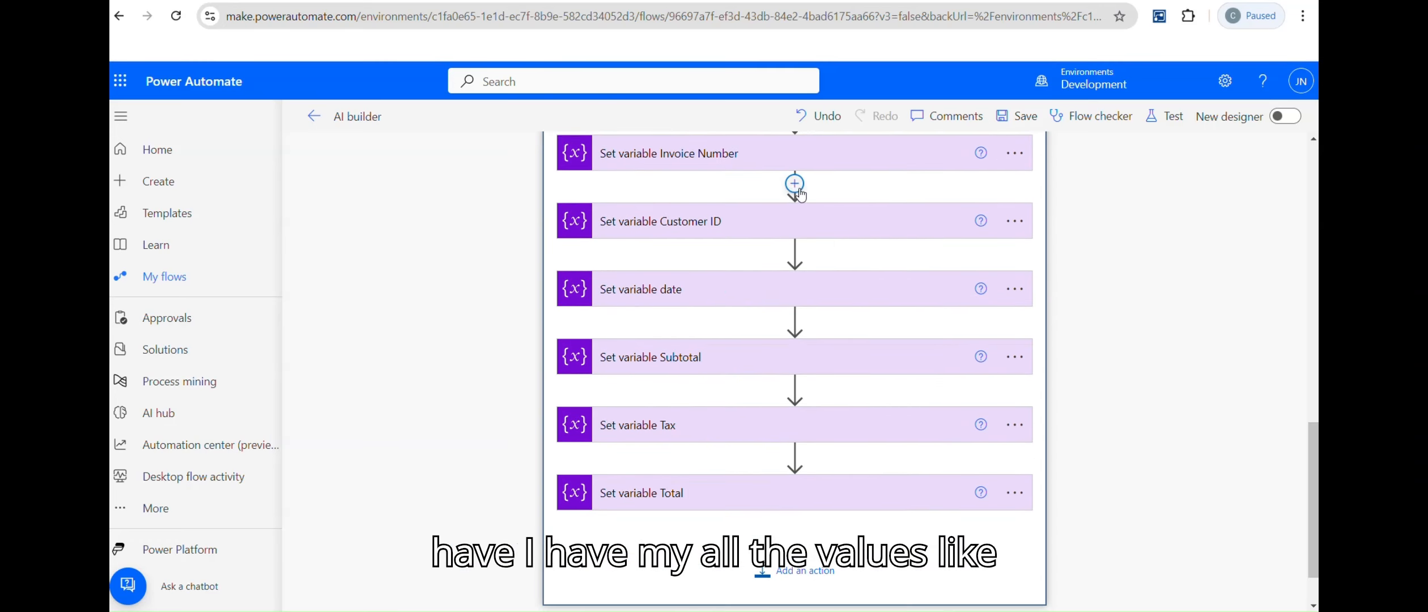
{"action": "left_click", "coordinate": [798, 571]}
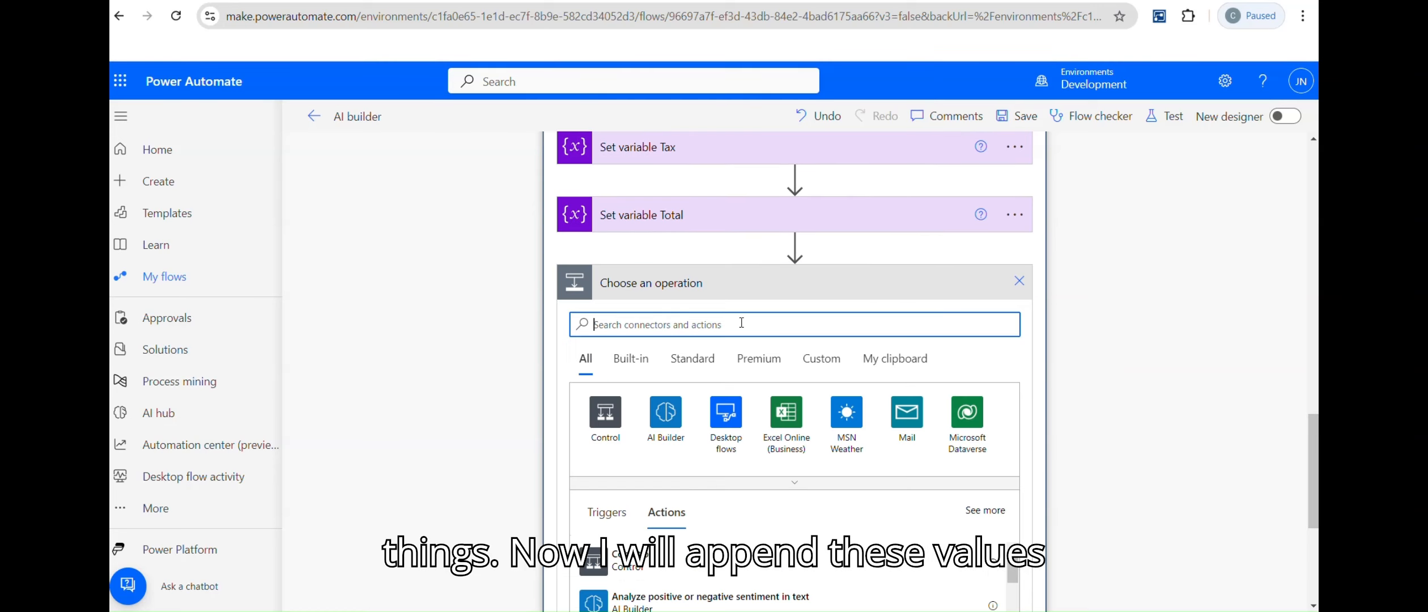
{"action": "type", "text": "Append"}
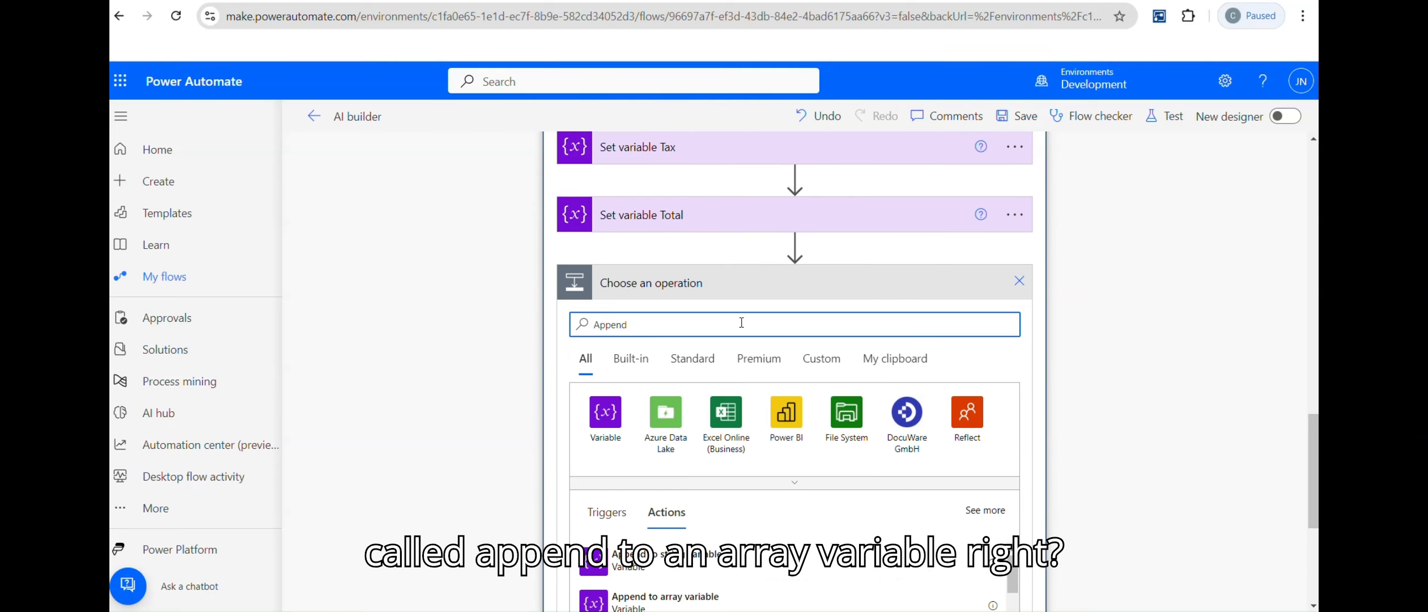
{"action": "left_click", "coordinate": [669, 602]}
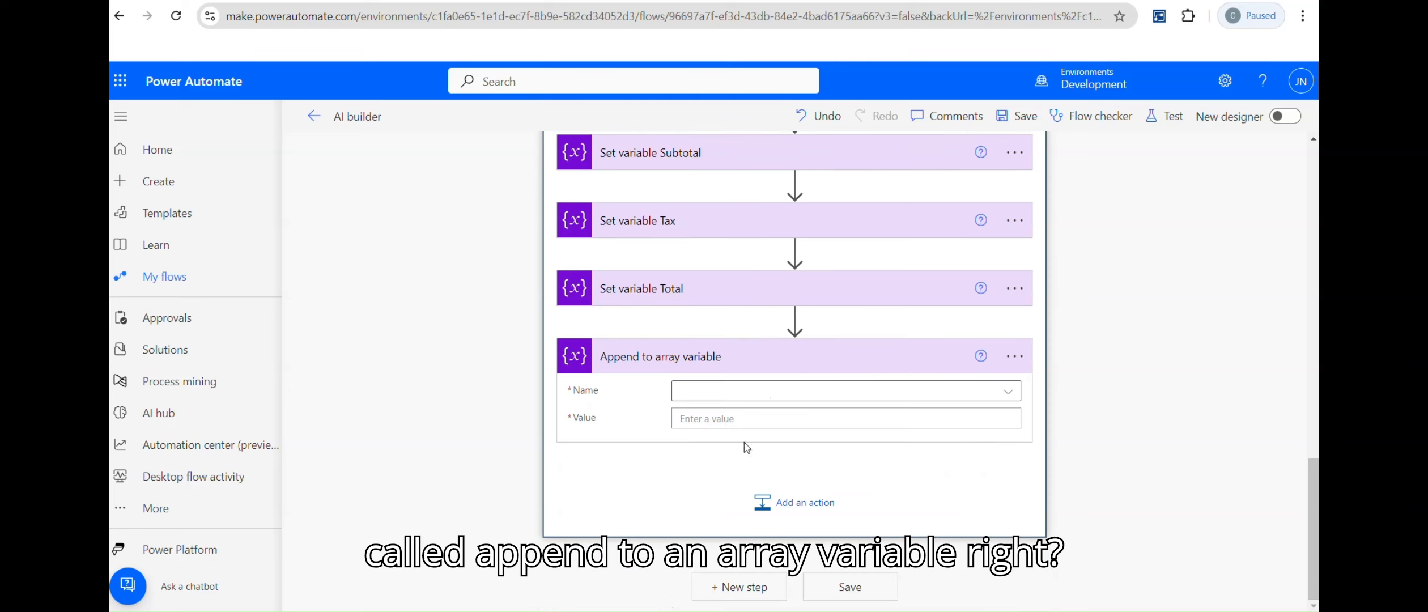
{"action": "left_click", "coordinate": [1007, 392]}
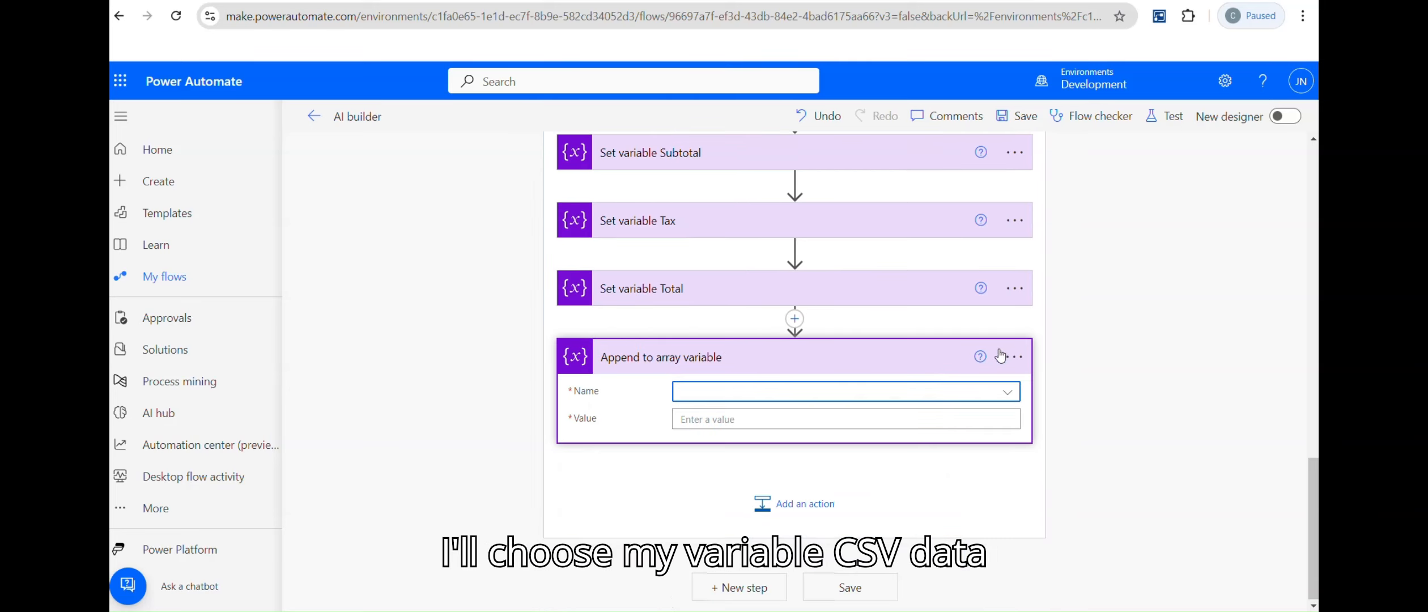
{"action": "left_click", "coordinate": [1007, 393]}
{"action": "left_click", "coordinate": [744, 443]}
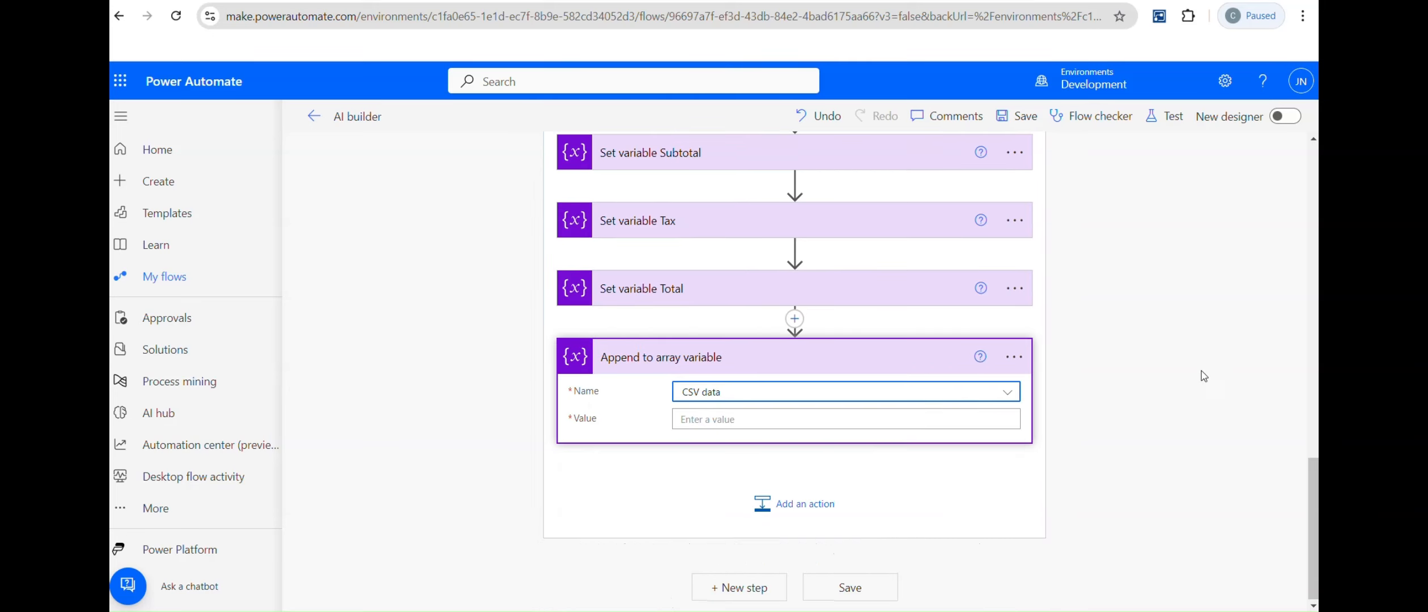
Step: Begin the Value as a JSON object with the "Invoice Number" key and a colon
{"action": "left_click", "coordinate": [805, 408]}
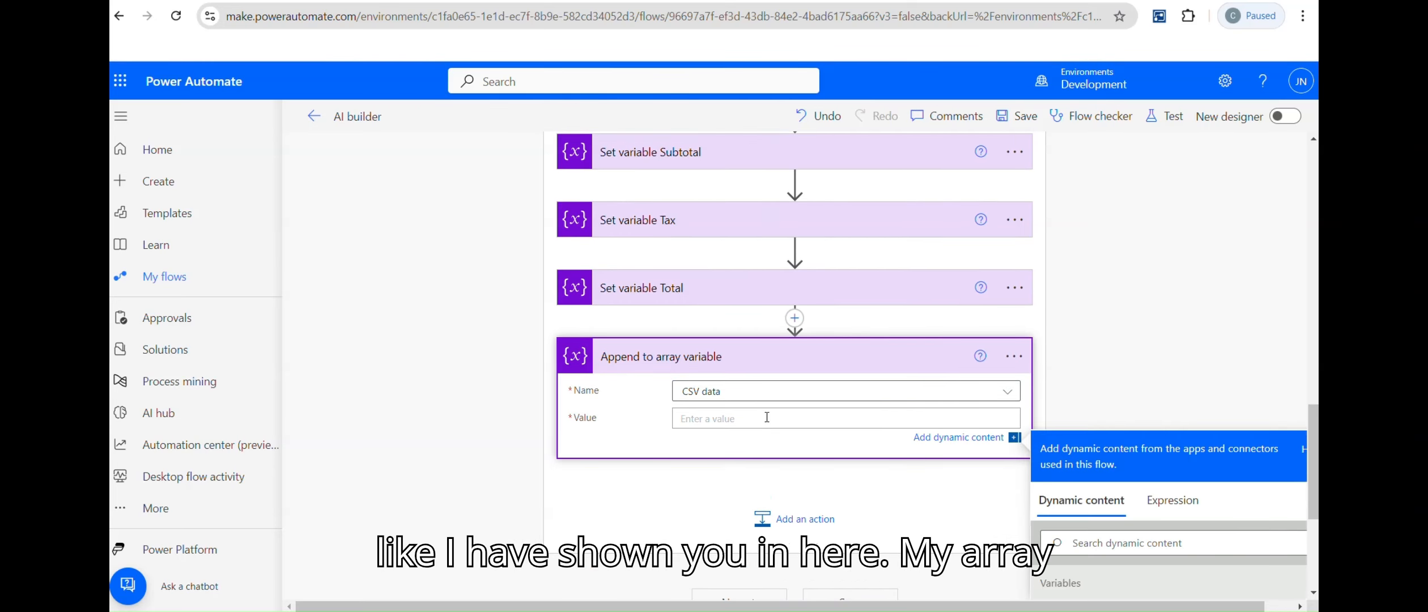
{"action": "key", "text": "alt+Tab"}
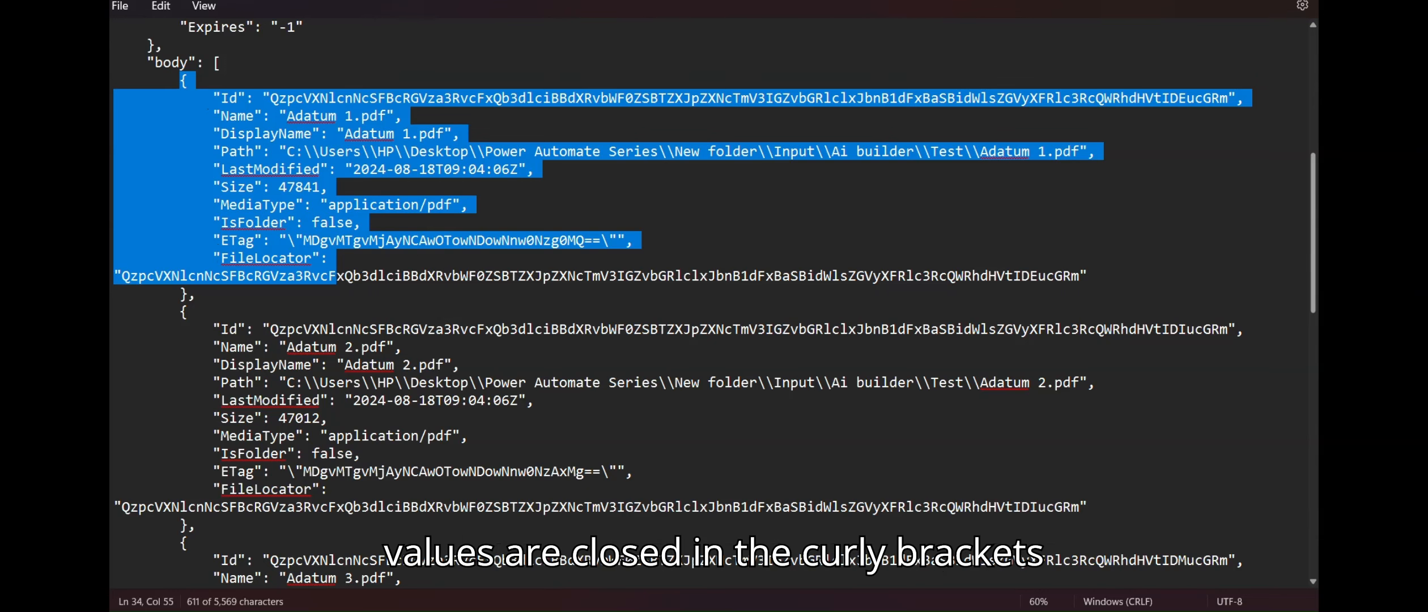
{"action": "key", "text": "alt+Tab"}
{"action": "type", "text": "{}"}
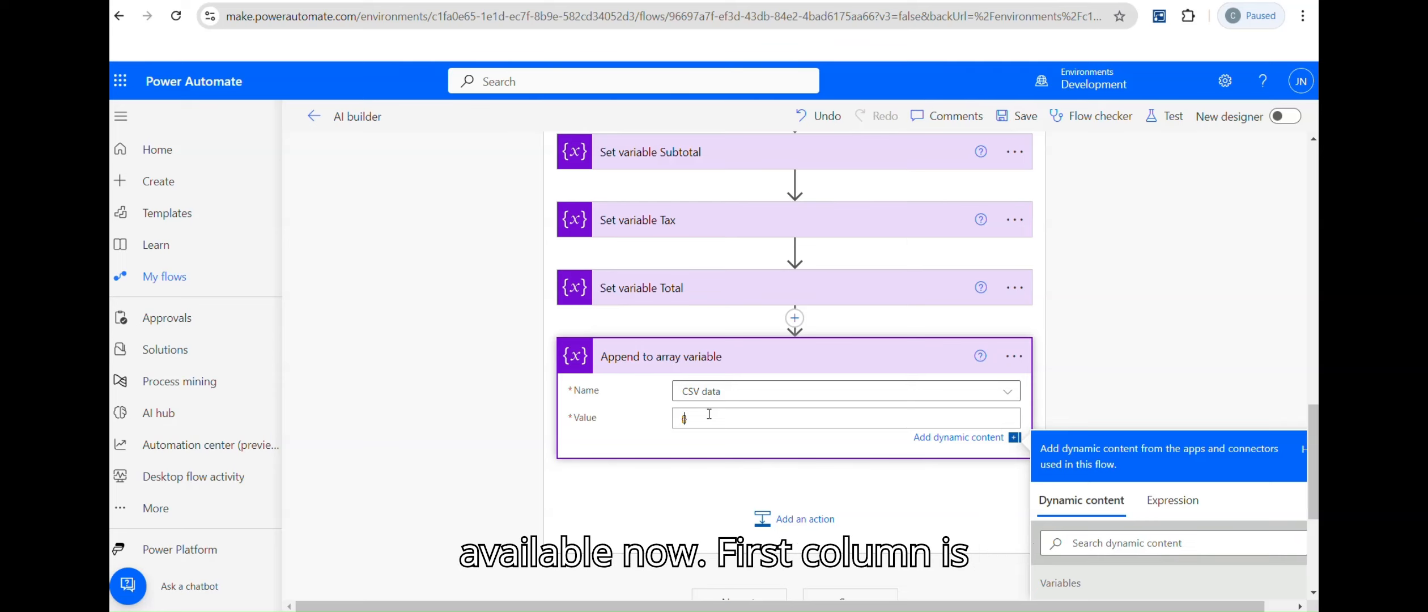
{"action": "type", "text": "\"Invoice Number"}
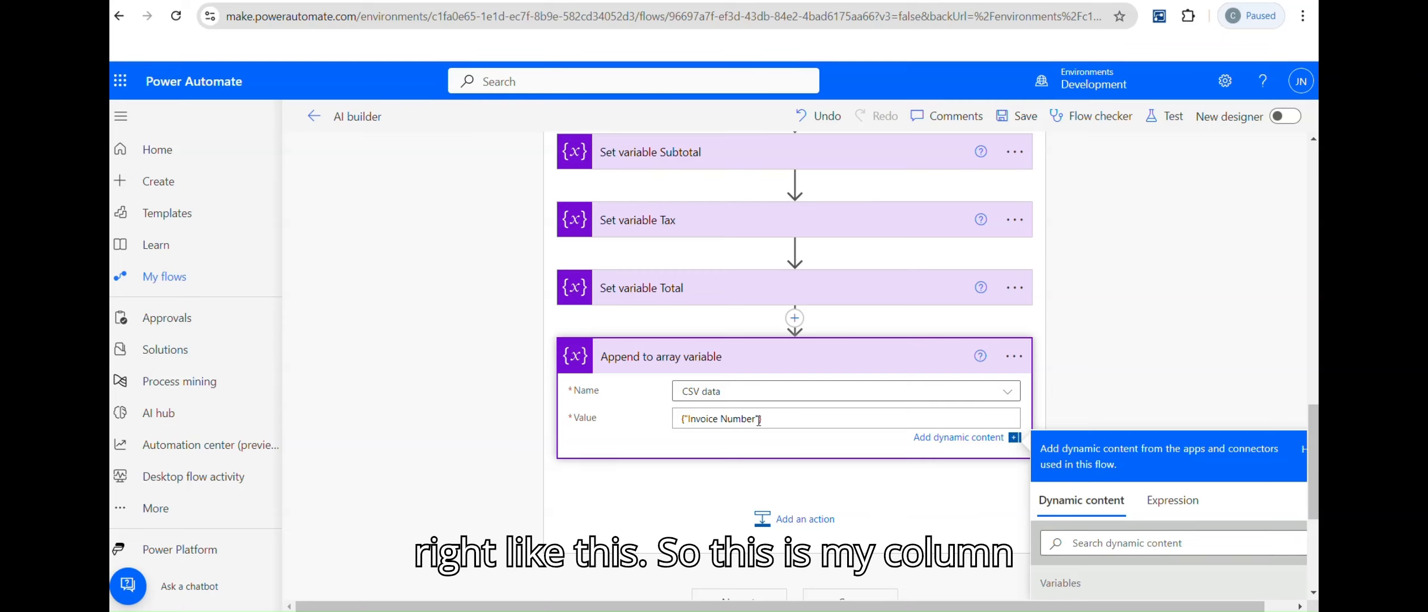
{"action": "type", "text": ":"}
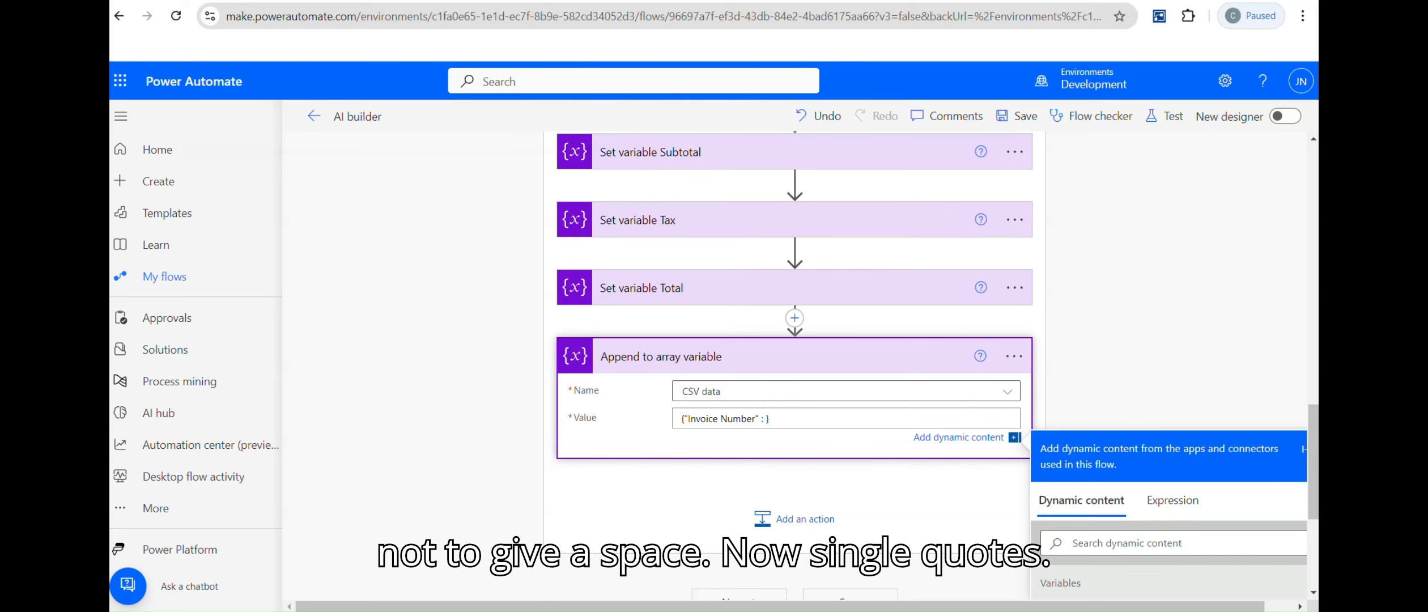
Step: Map "Invoice Number" to the Invoice Number variable, then add the "Customer ID" key
{"action": "key", "text": "alt+Tab"}
{"action": "left_click", "coordinate": [264, 107]}
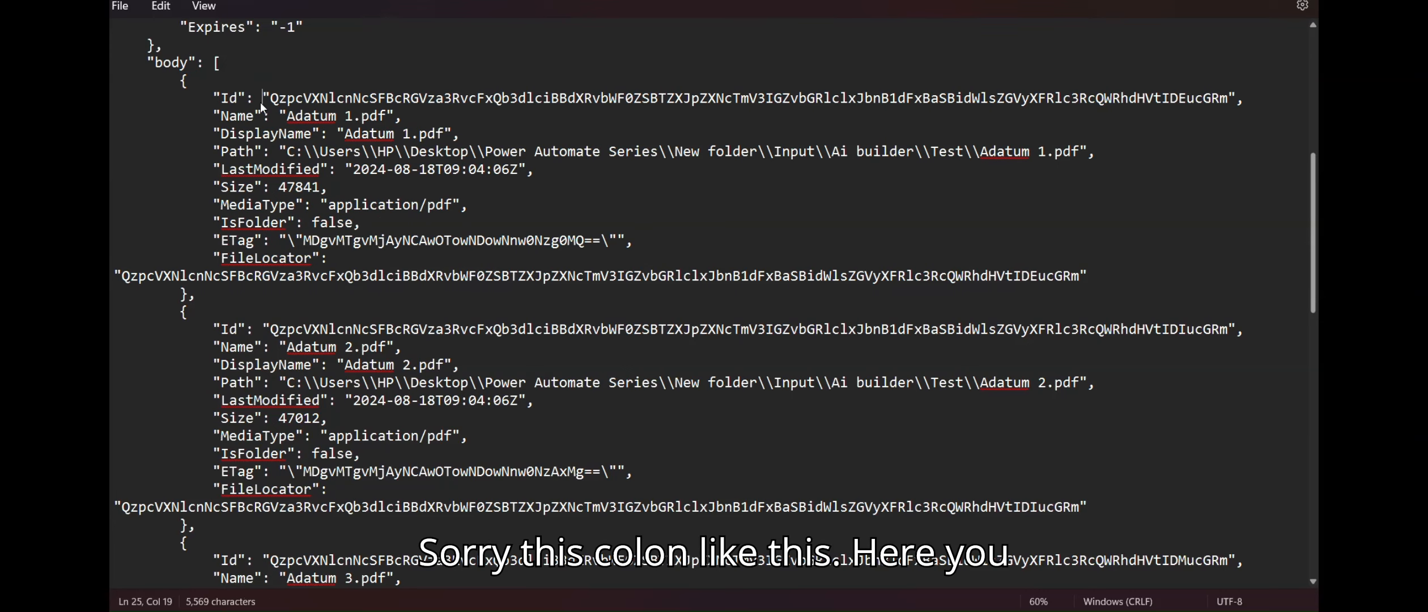
{"action": "left_click_drag", "start_coordinate": [246, 99], "coordinate": [485, 98]}
{"action": "key", "text": "alt+Tab"}
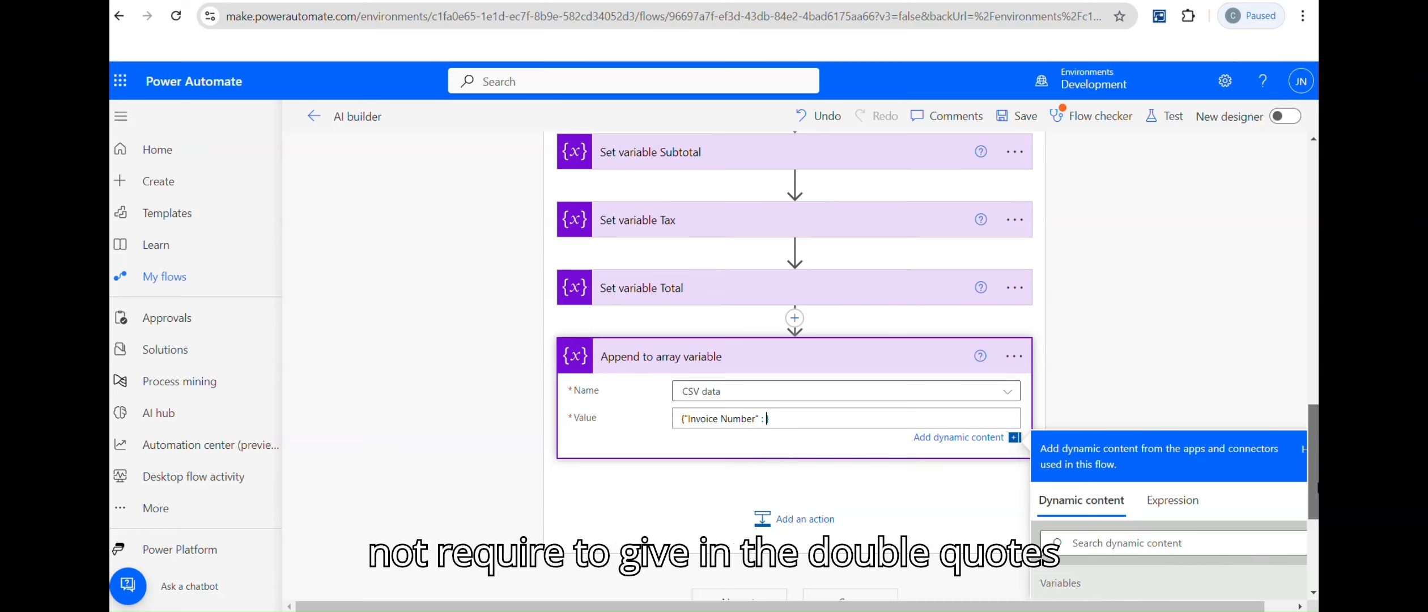
{"action": "scroll", "coordinate": [1306, 487], "scroll_direction": "down", "scroll_amount": 5}
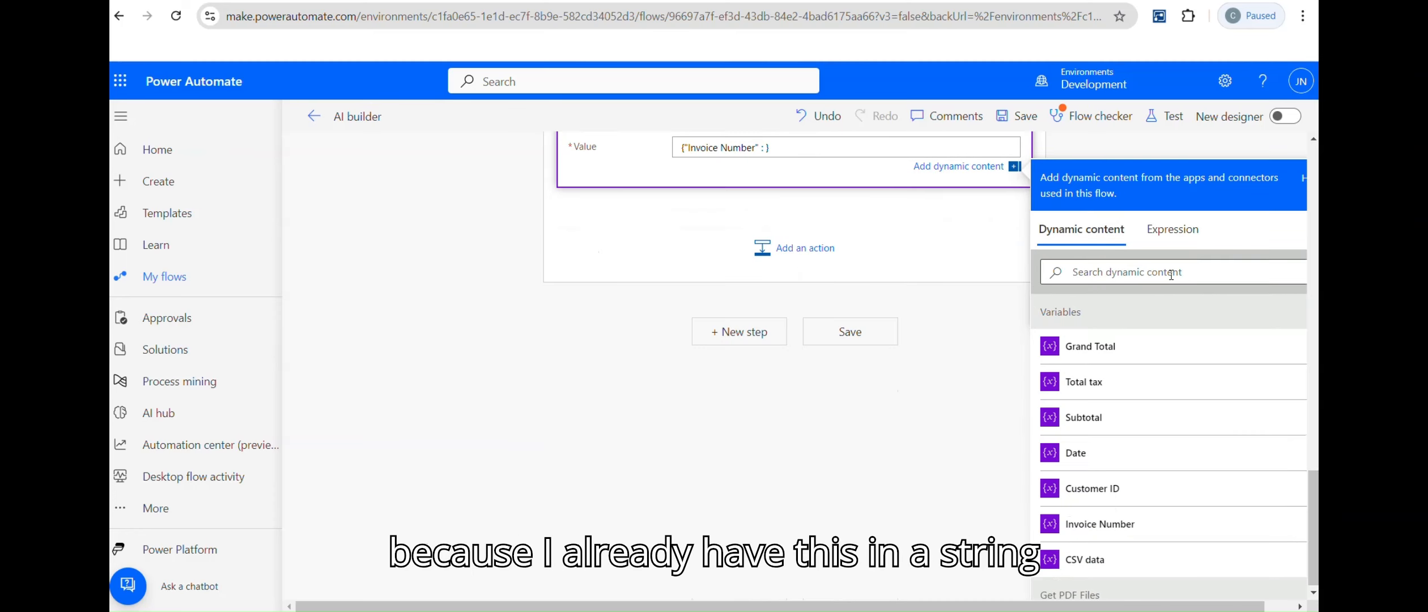
{"action": "left_click", "coordinate": [1127, 524]}
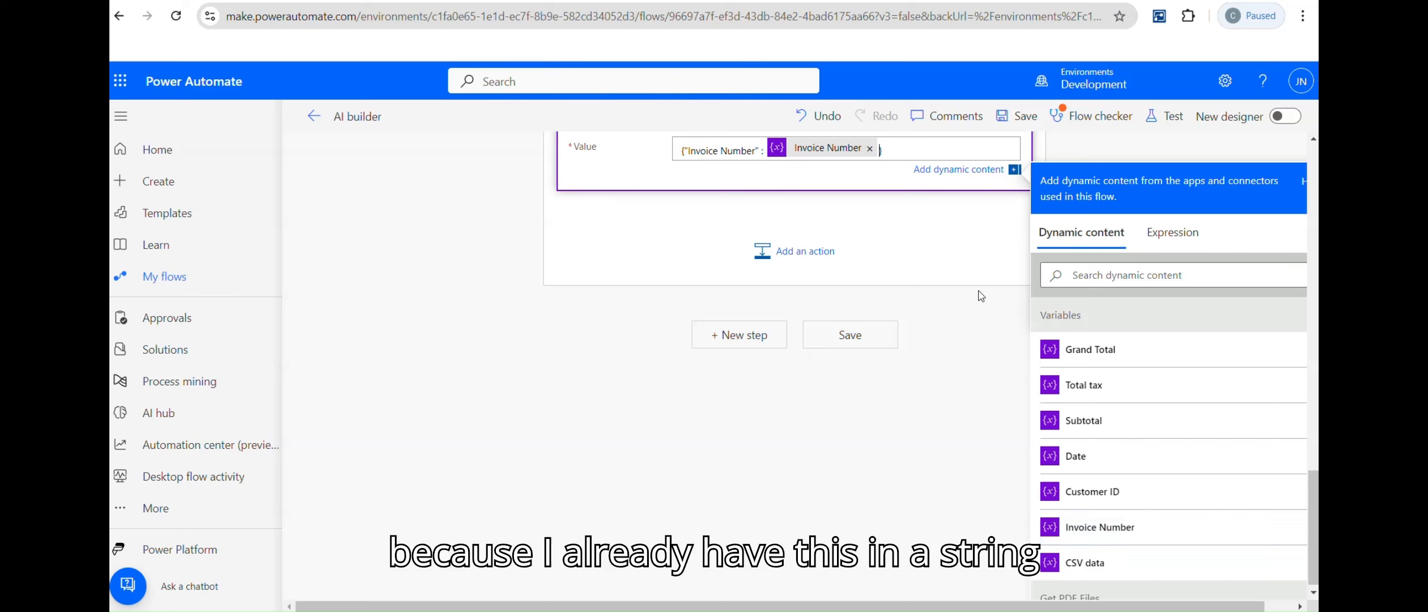
{"action": "key", "text": "alt+Tab"}
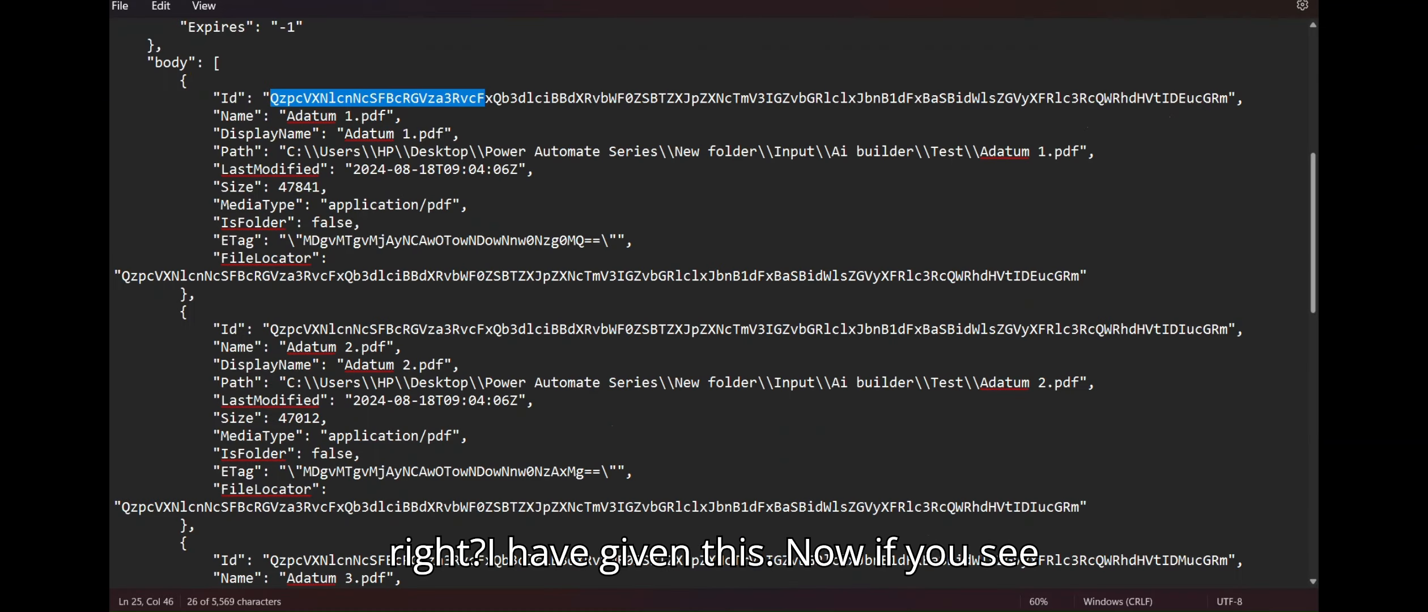
{"action": "left_click_drag", "start_coordinate": [1260, 102], "coordinate": [1240, 105]}
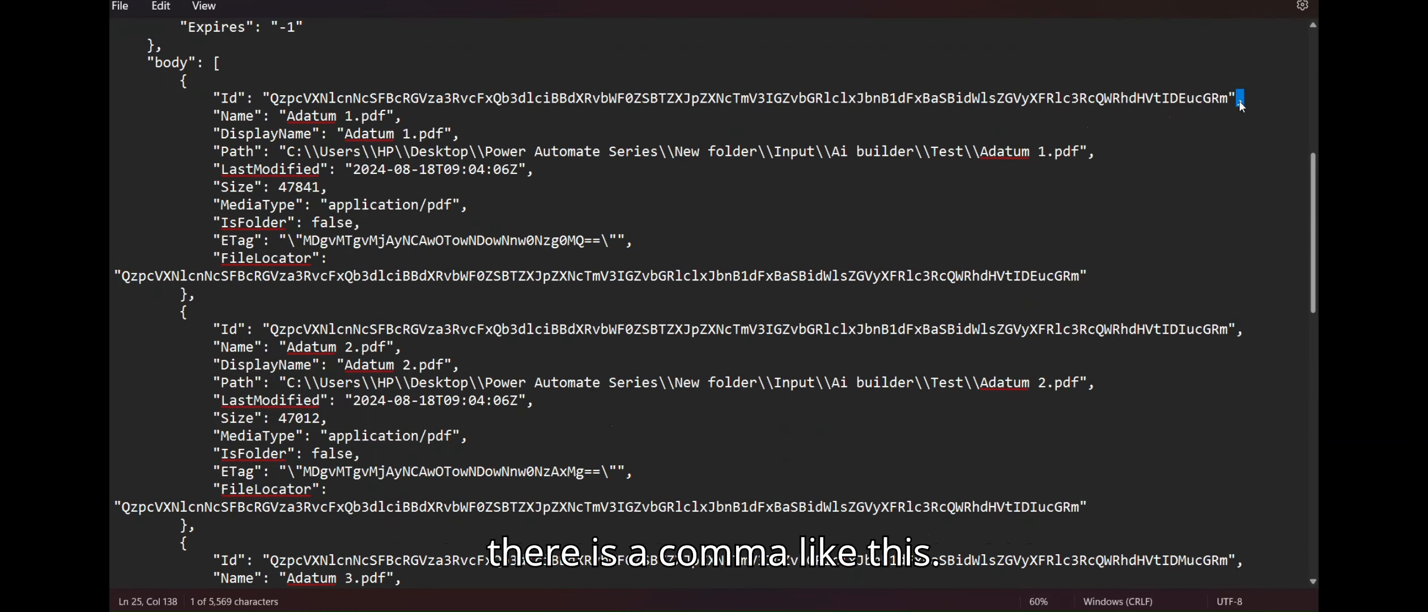
{"action": "key", "text": "alt+Tab"}
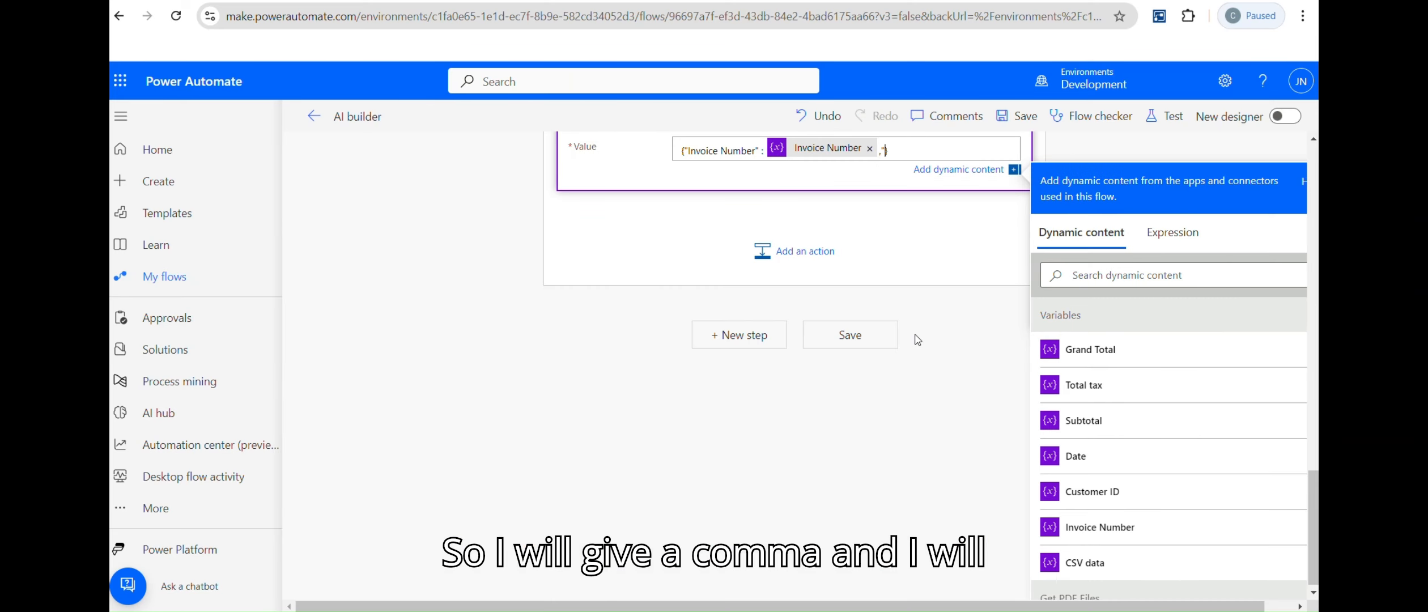
{"action": "type", "text": "Cus"}
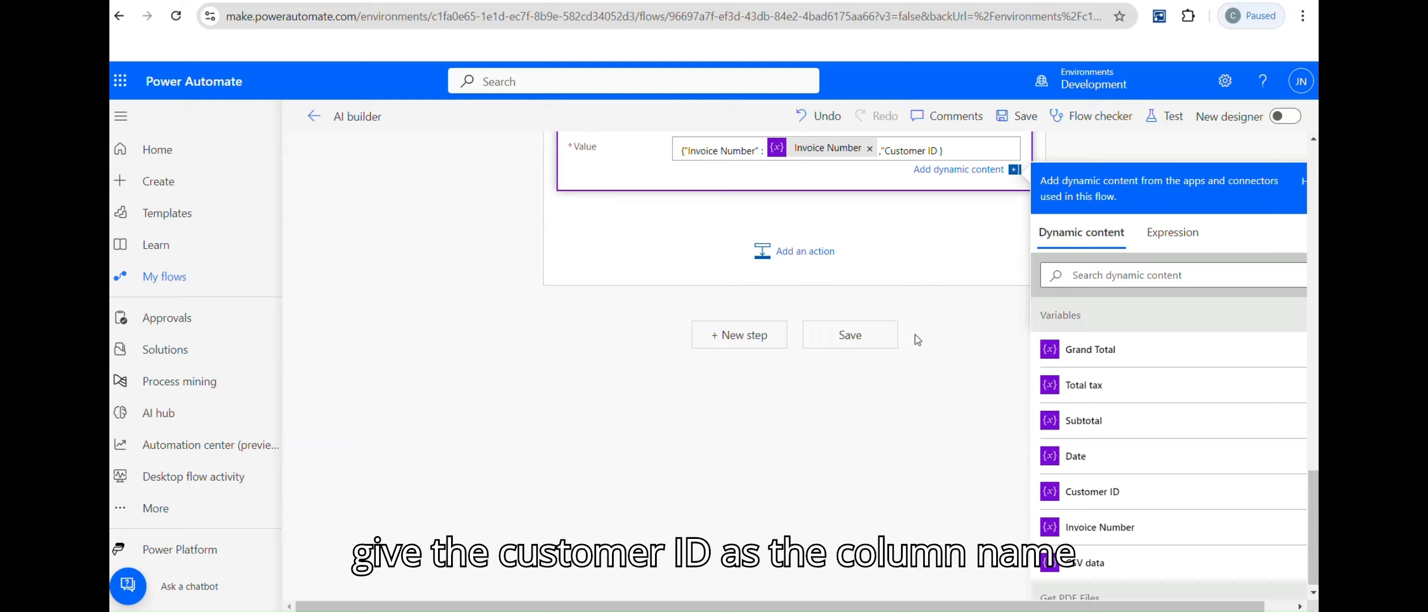
{"action": "type", "text": "tomer ID\""}
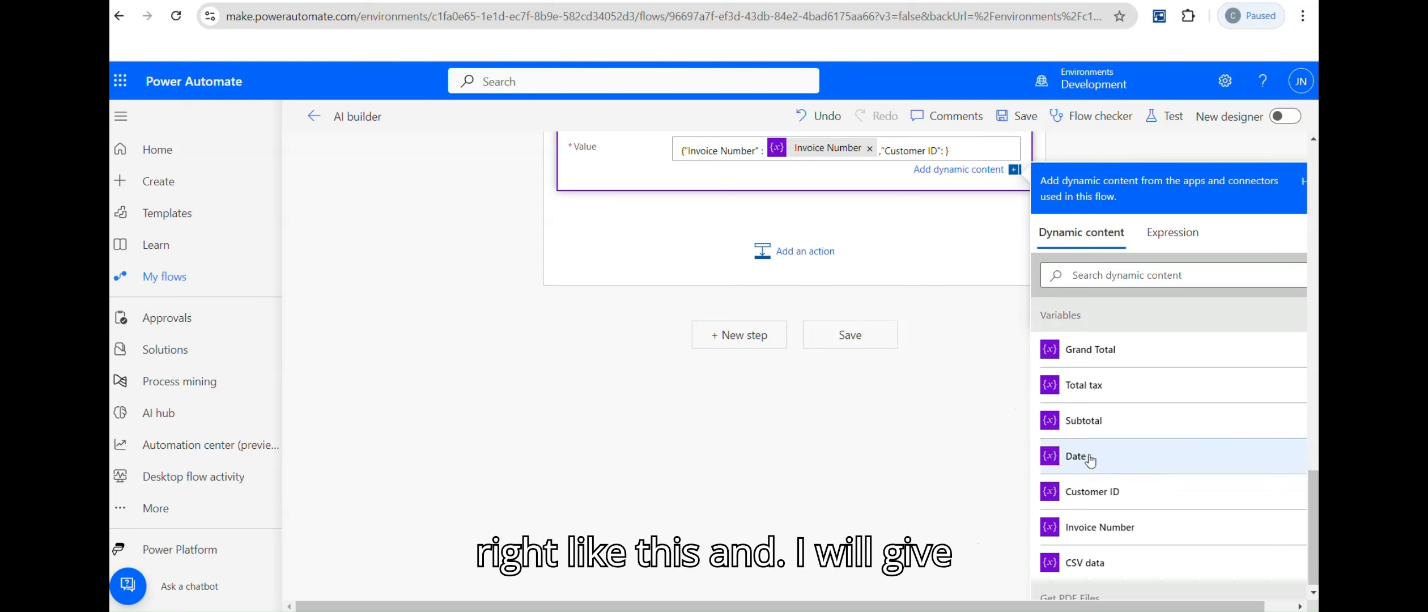
{"action": "type", "text": ":"}
Step: Map Customer ID, Date, Subtotal and Tax keys to their respective variables
{"action": "left_click", "coordinate": [1092, 491]}
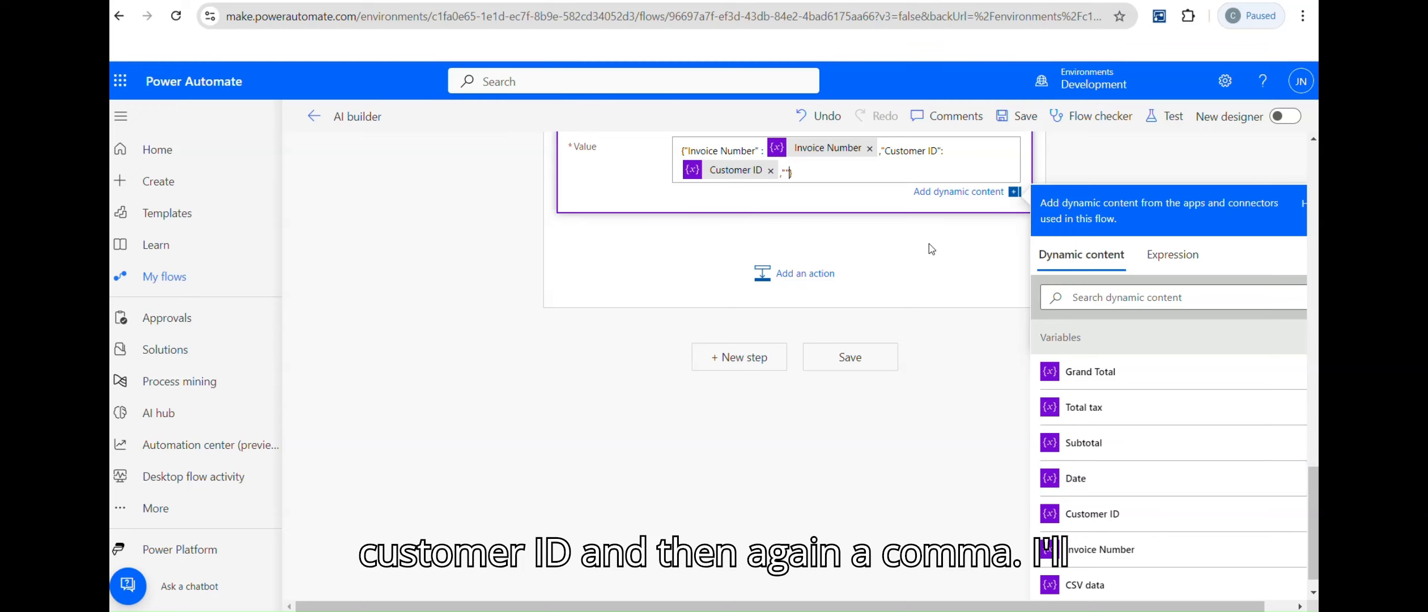
{"action": "type", "text": ",\"Date"}
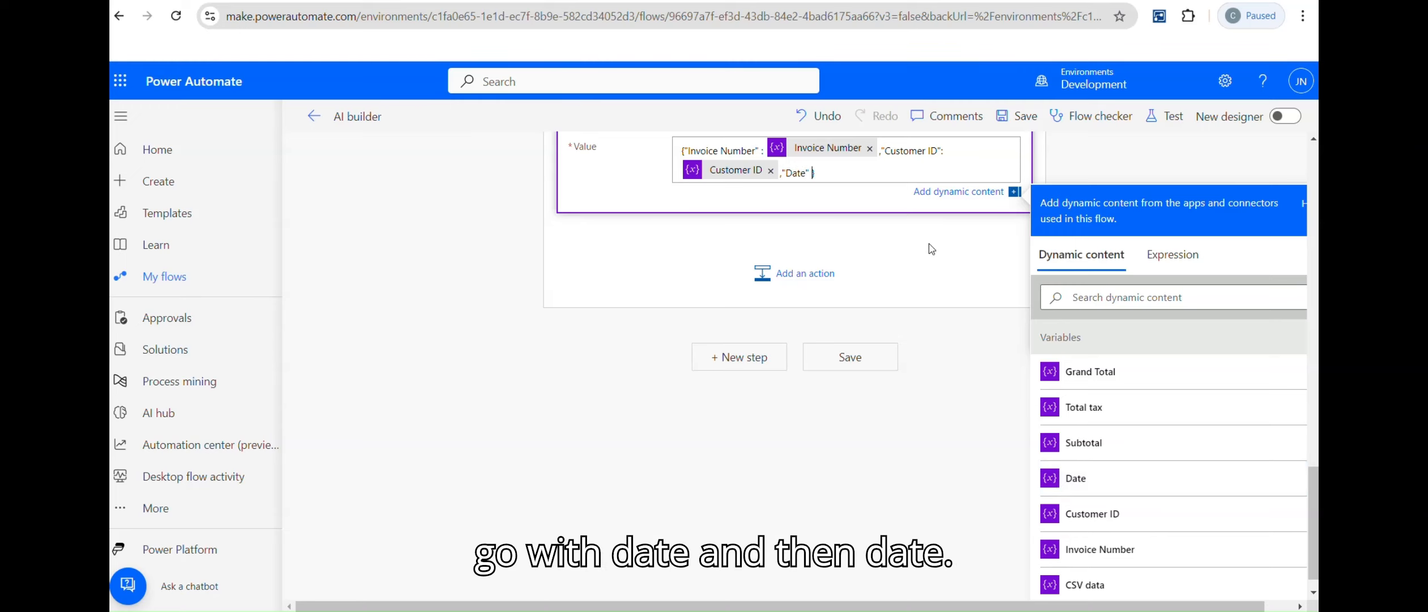
{"action": "type", "text": "\" :"}
{"action": "left_click", "coordinate": [1082, 480]}
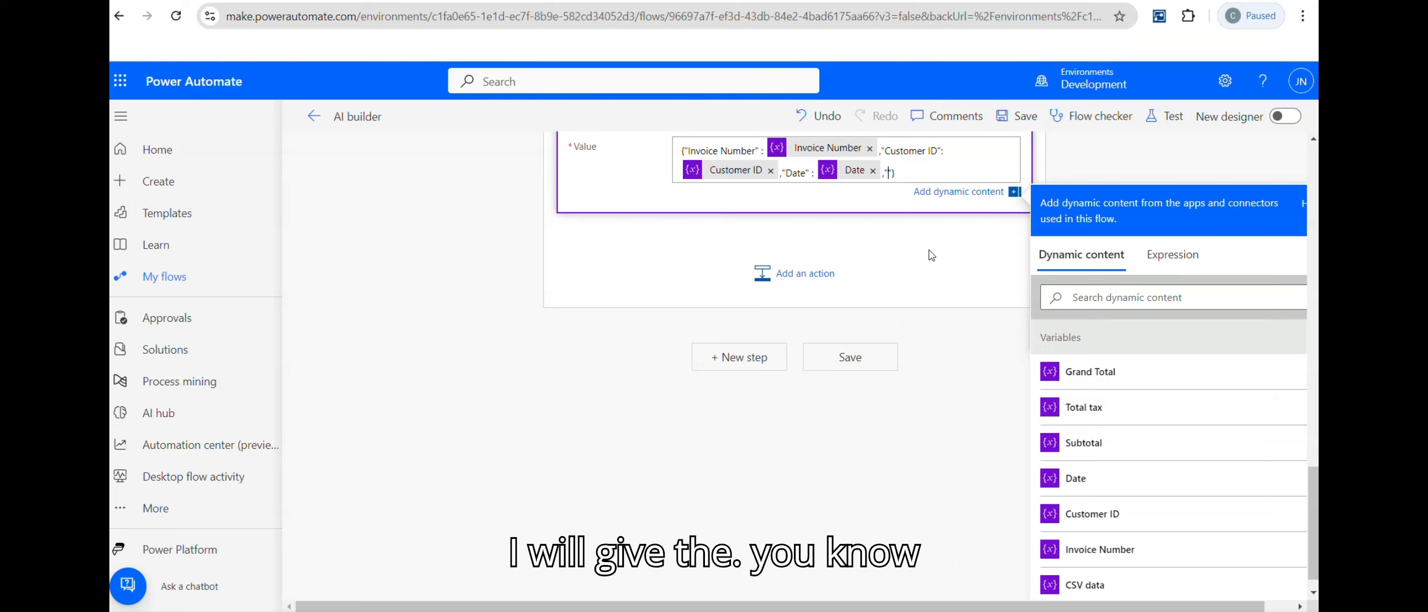
{"action": "type", "text": ",\"Subtotal\" :"}
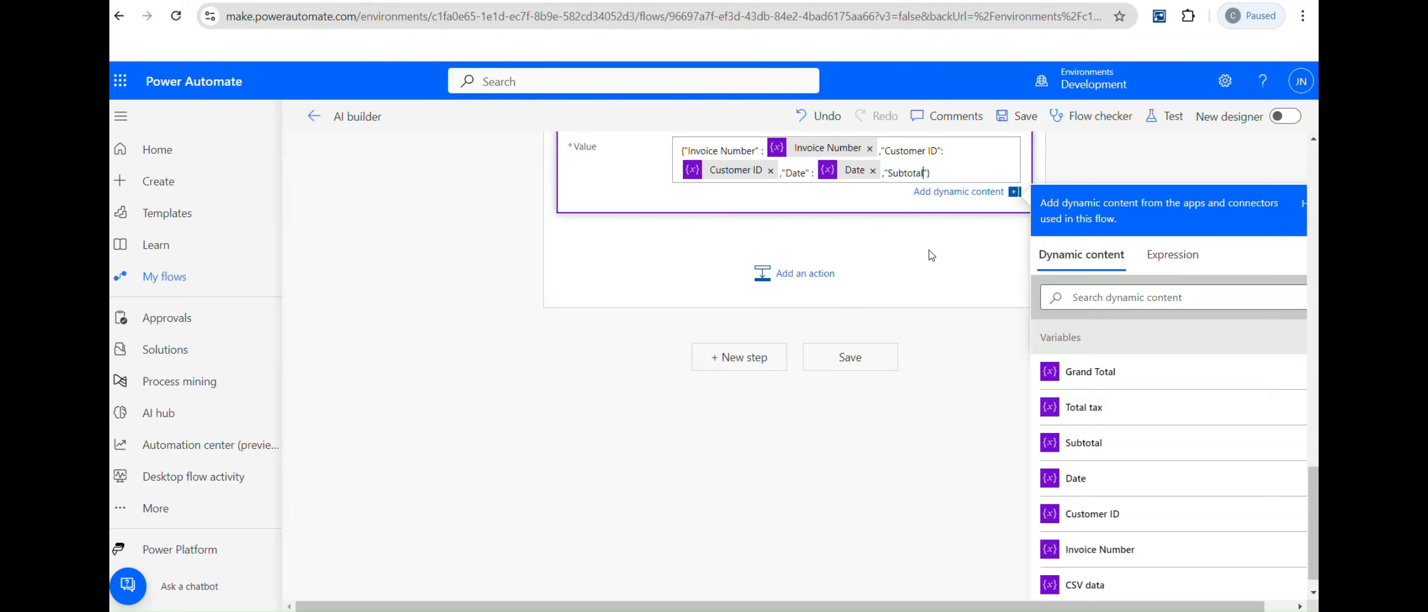
{"action": "left_click", "coordinate": [1080, 442]}
{"action": "type", "text": ",\"Tax\":"}
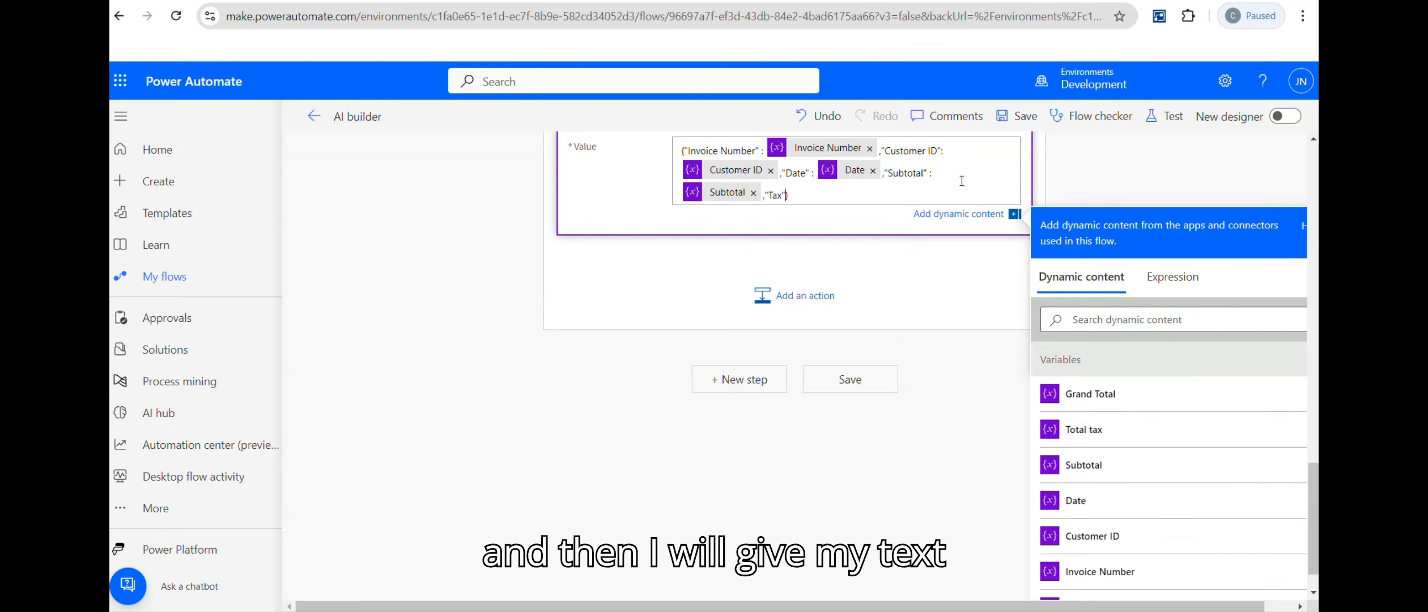
{"action": "left_click", "coordinate": [1083, 429]}
Step: Add the "Total" key mapped to Grand Total, replacing a wrong token, and save the flow
{"action": "type", "text": ",Tota"}
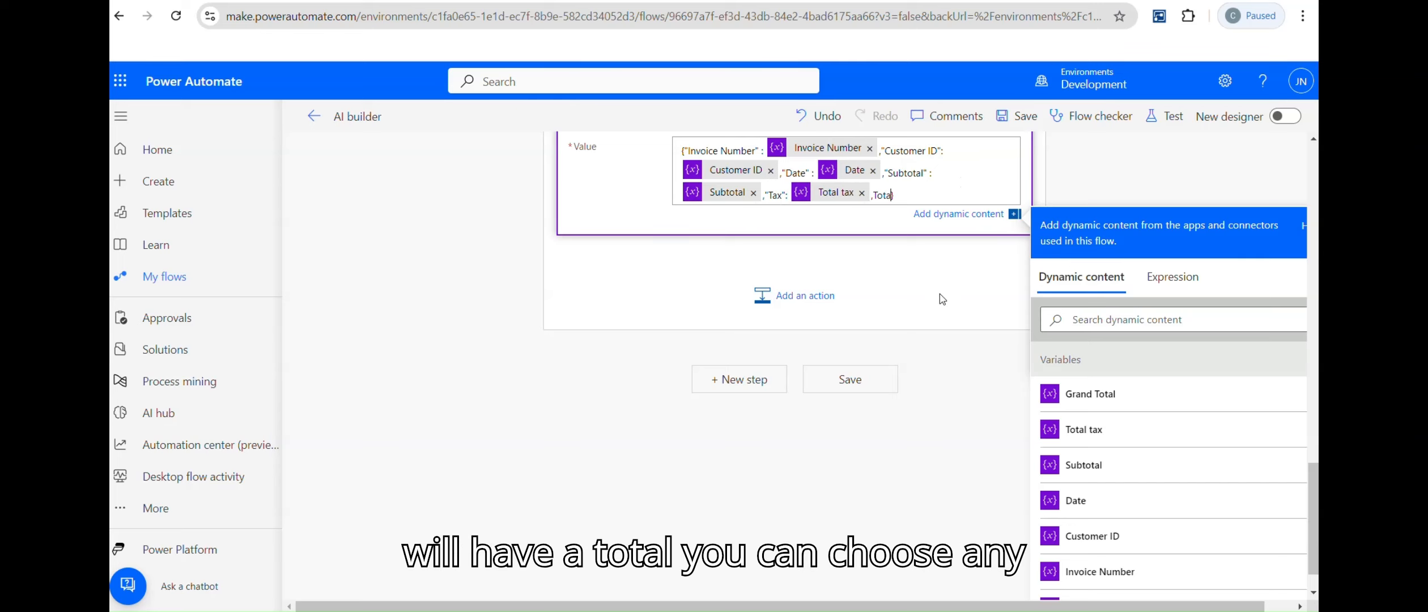
{"action": "type", "text": "l"}
{"action": "key", "text": "BackSpace"}
{"action": "key", "text": "BackSpace"}
{"action": "key", "text": "BackSpace"}
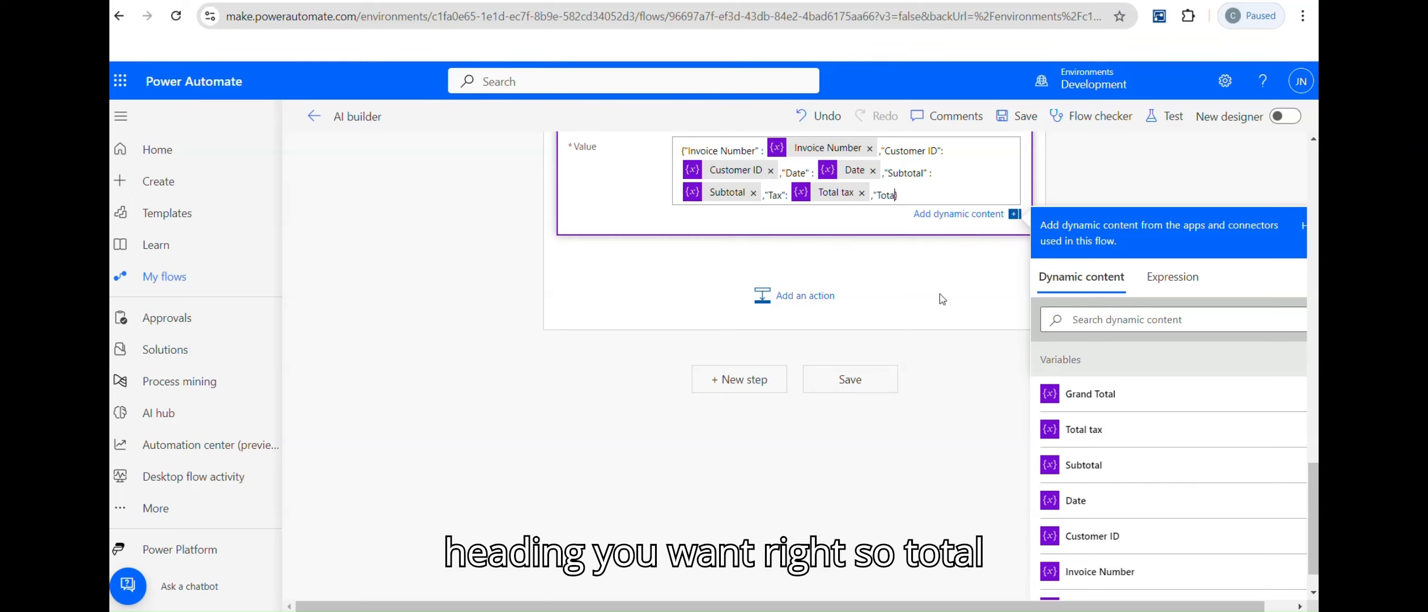
{"action": "type", "text": "\"Total\" :"}
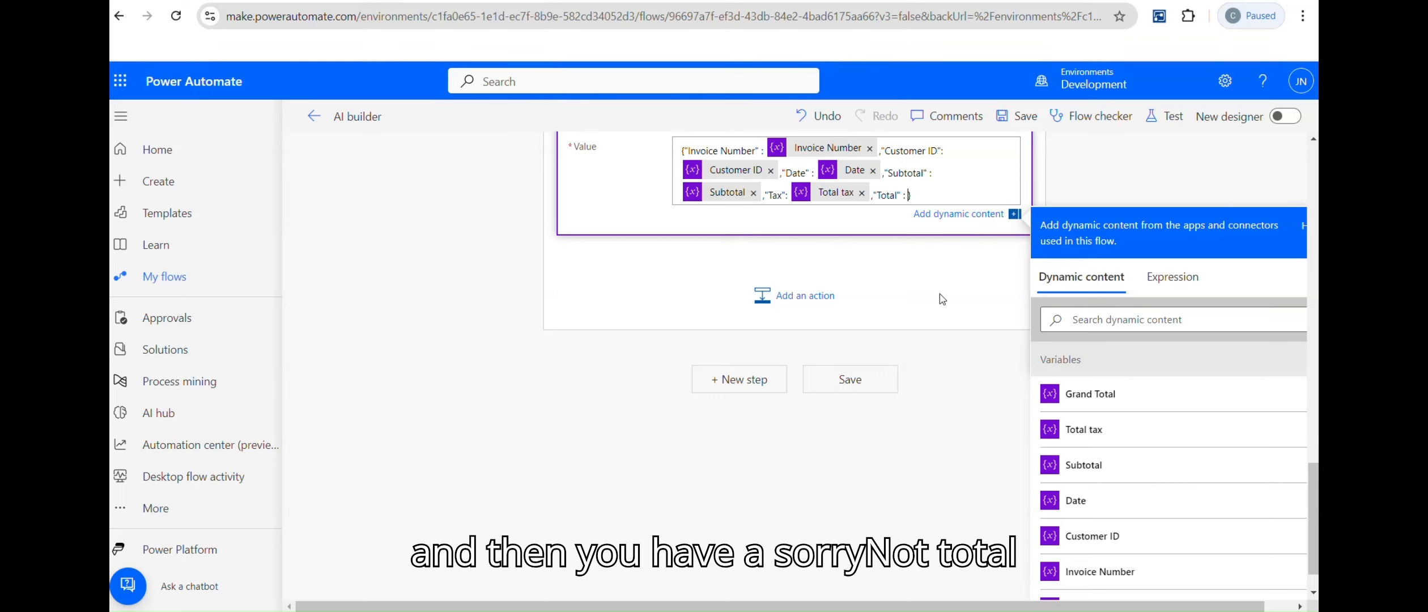
{"action": "left_click", "coordinate": [1096, 432]}
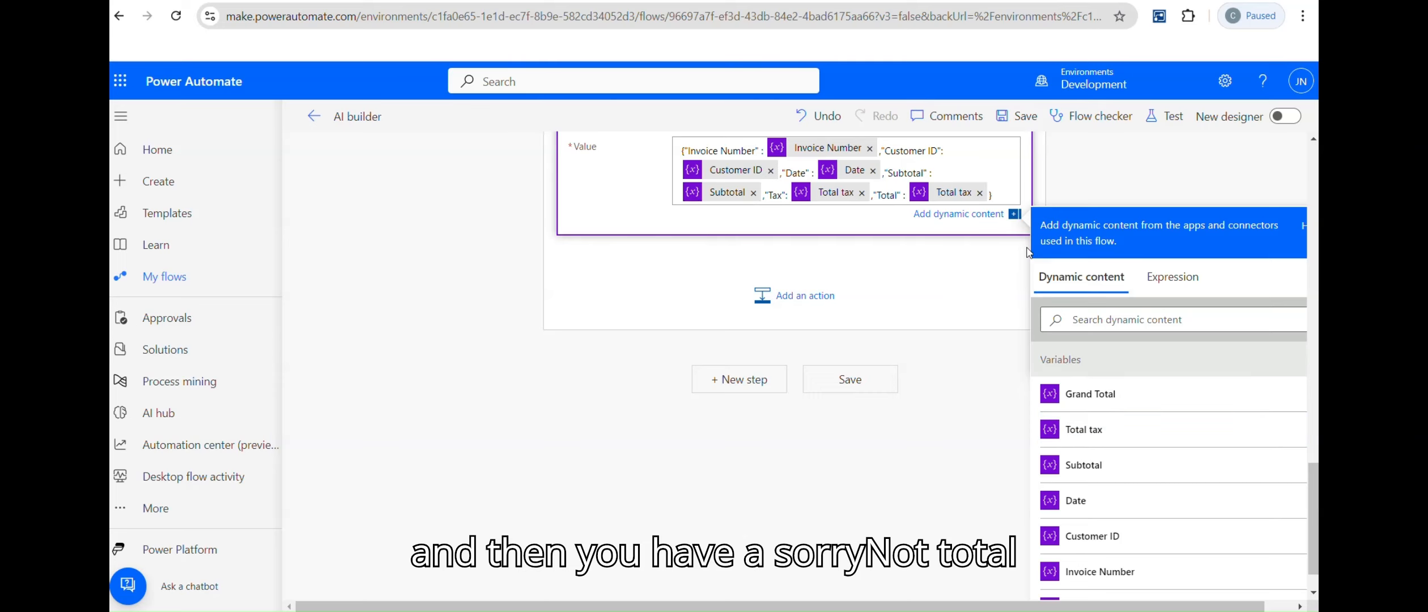
{"action": "left_click", "coordinate": [980, 194]}
{"action": "left_click", "coordinate": [1082, 392]}
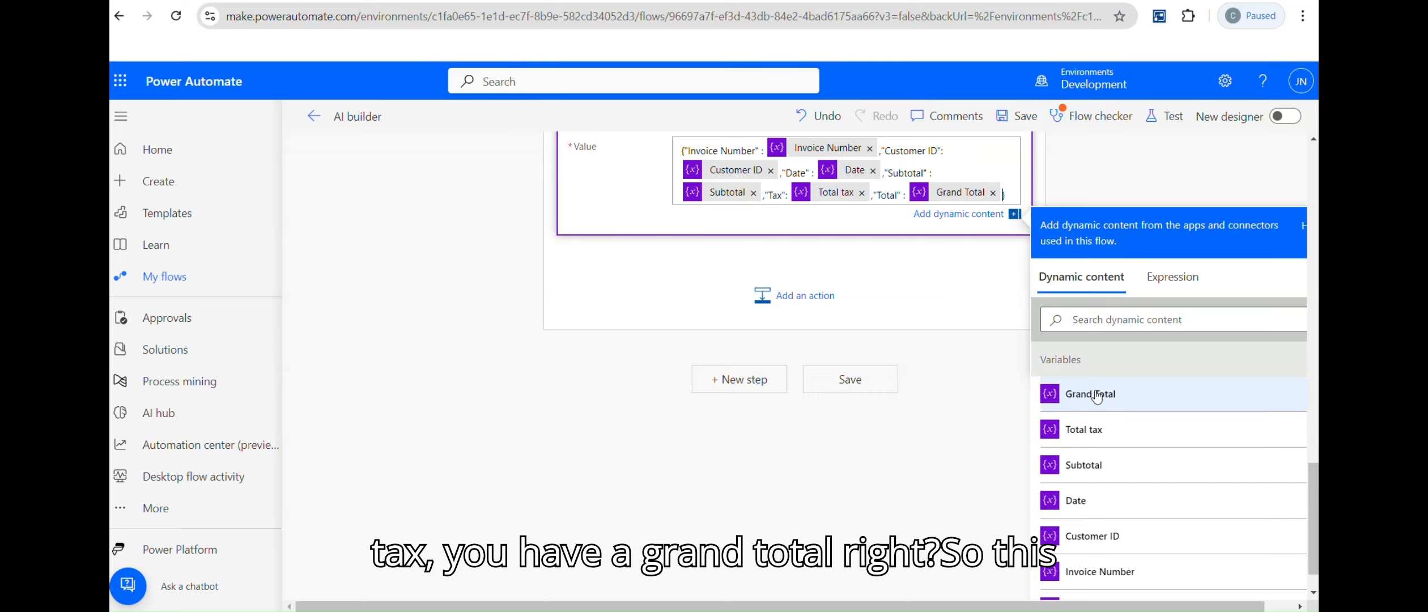
{"action": "scroll", "coordinate": [1196, 242], "scroll_direction": "up", "scroll_amount": 1}
{"action": "scroll", "coordinate": [731, 239], "scroll_direction": "up", "scroll_amount": 4}
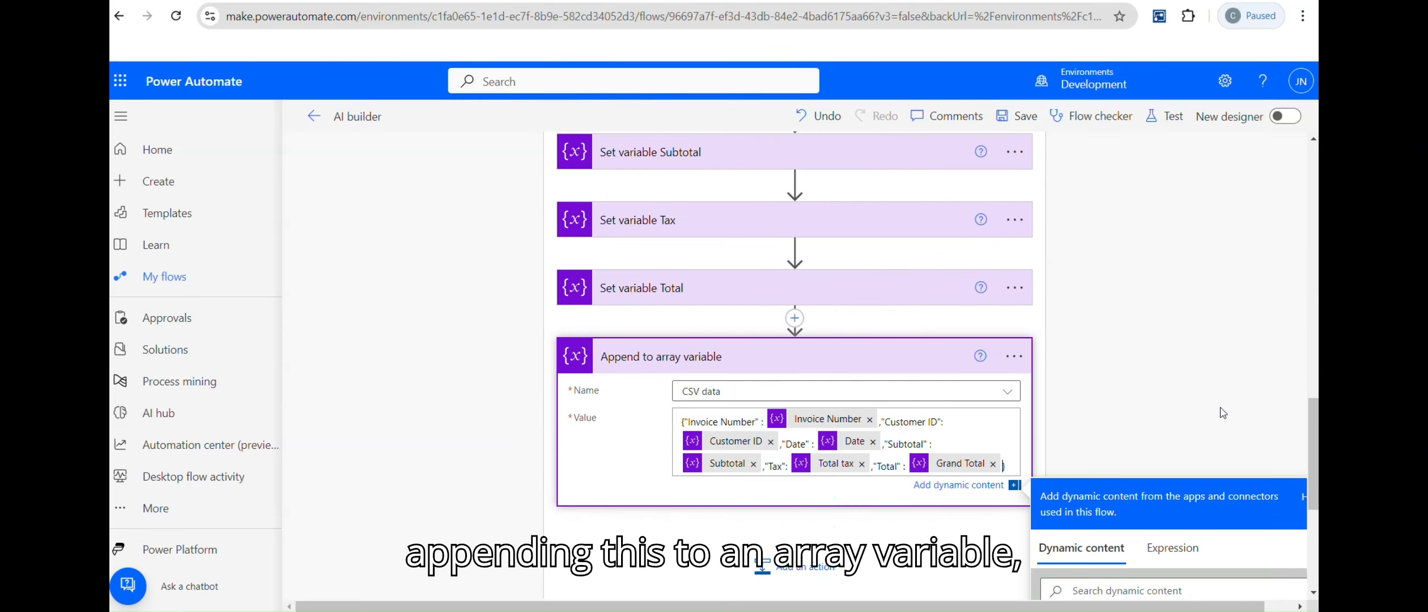
{"action": "left_click", "coordinate": [1020, 122]}
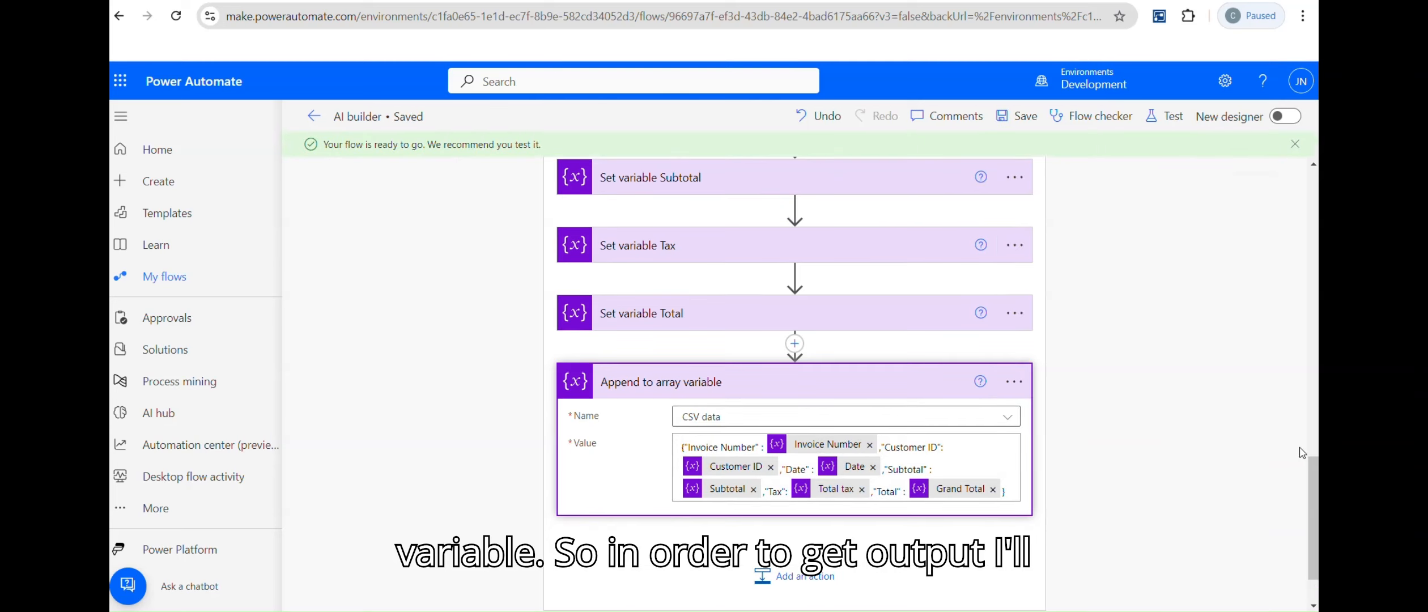
Step: Add a Compose step after the For Each Files loop with CSV data as its input
{"action": "left_click_drag", "start_coordinate": [1313, 525], "coordinate": [1311, 338]}
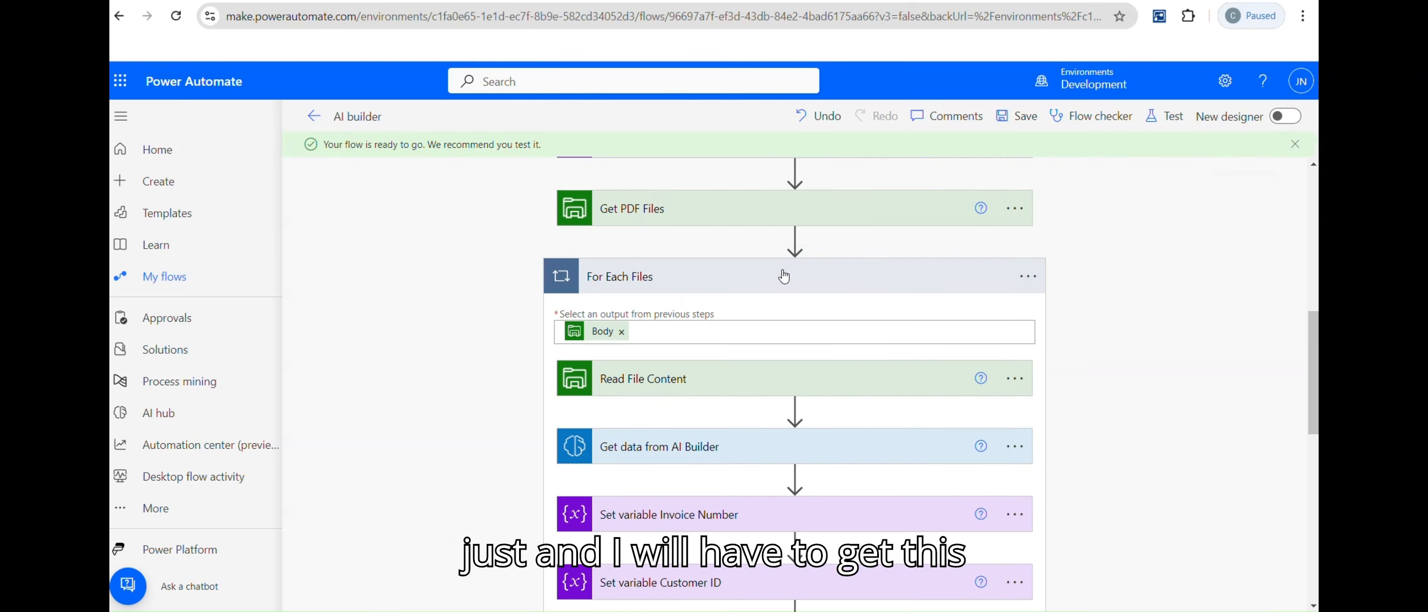
{"action": "scroll", "coordinate": [785, 276], "scroll_direction": "up", "scroll_amount": 4}
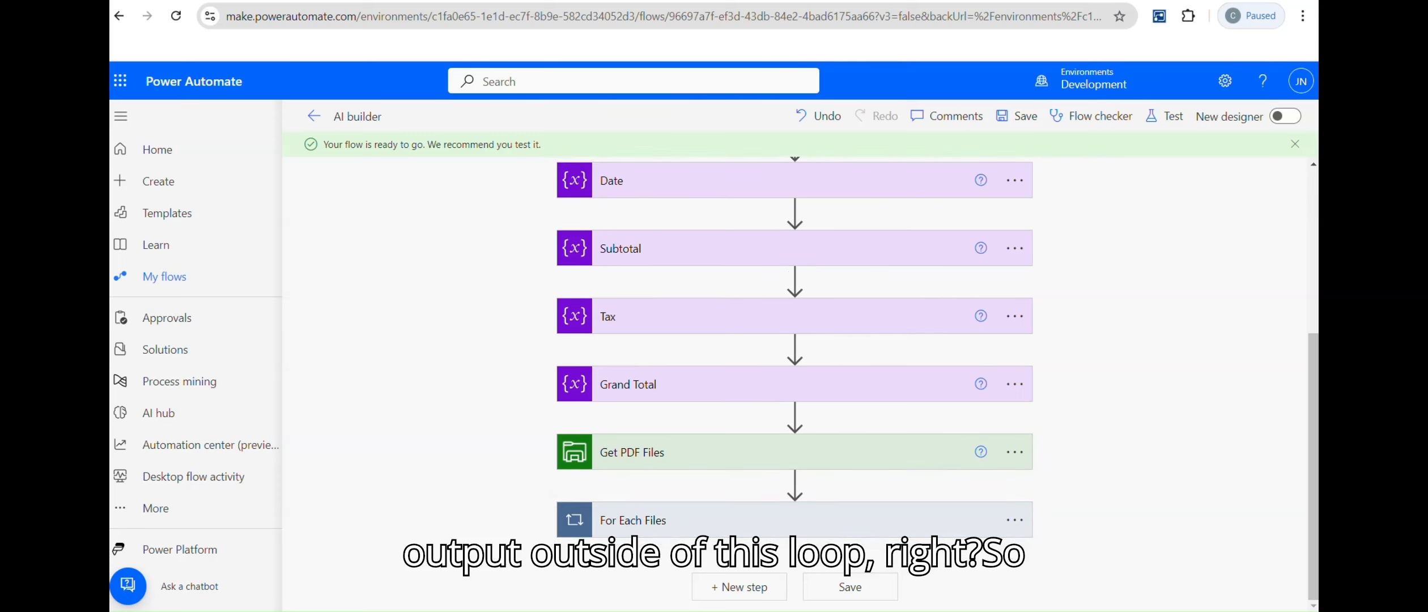
{"action": "left_click", "coordinate": [737, 587]}
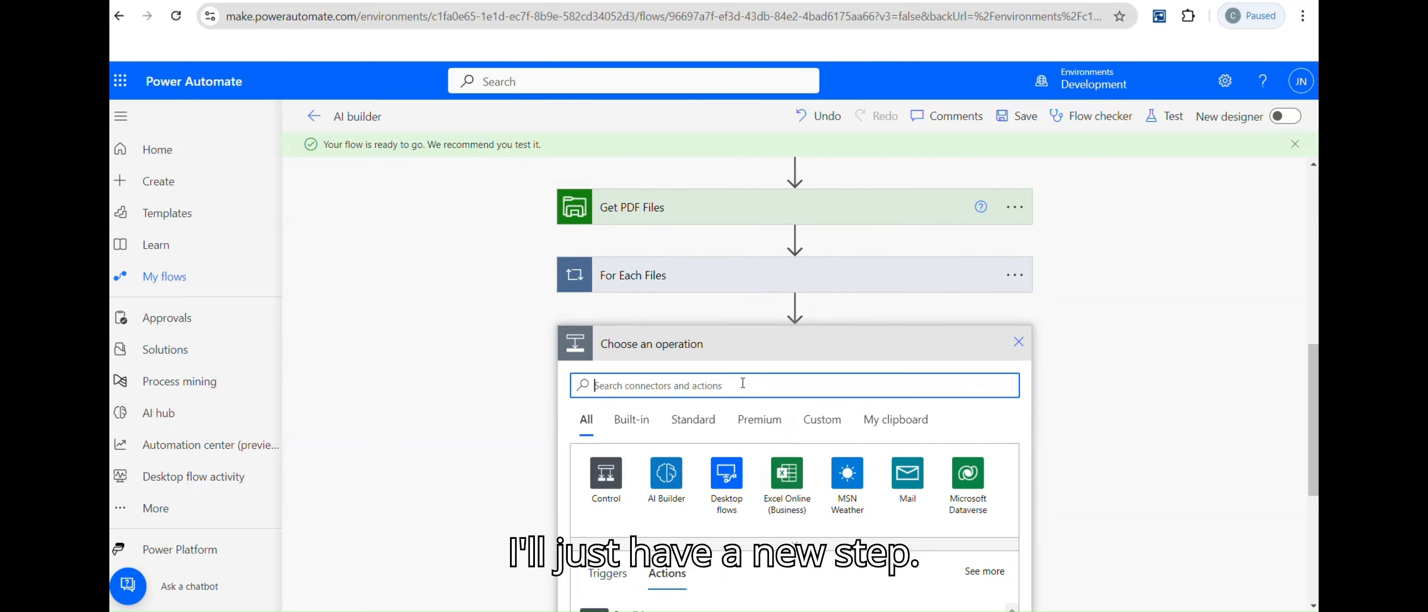
{"action": "type", "text": "compose"}
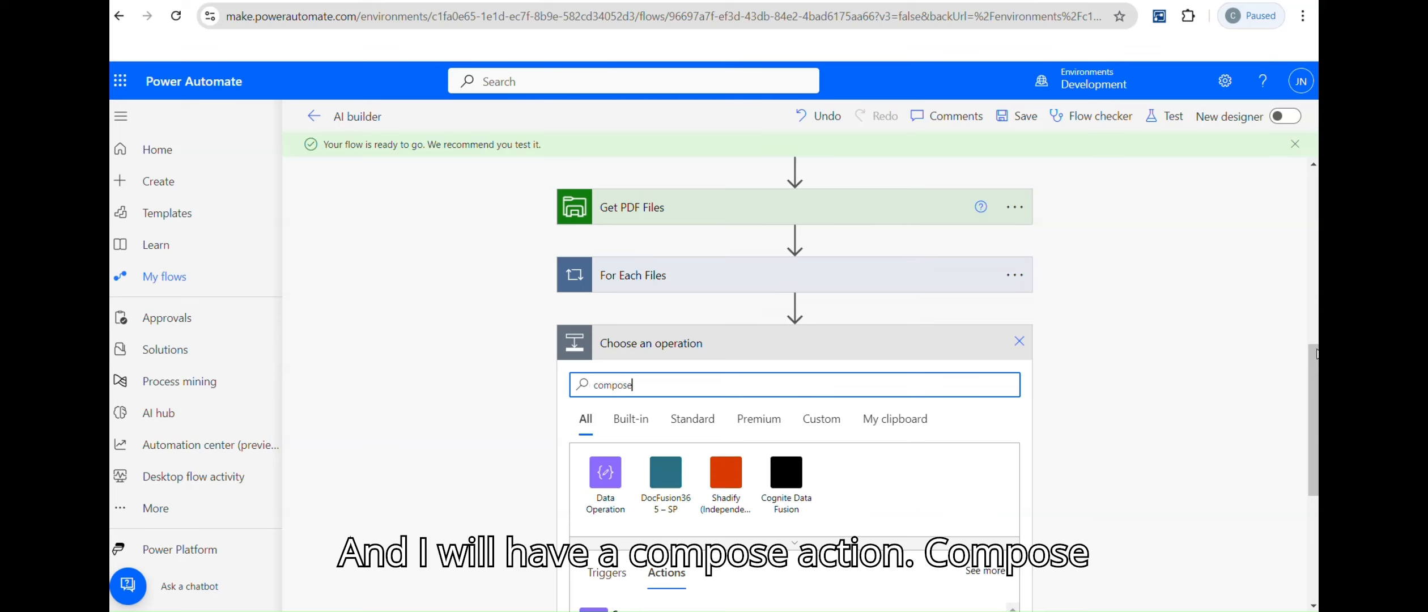
{"action": "scroll", "coordinate": [742, 383], "scroll_direction": "down", "scroll_amount": 2}
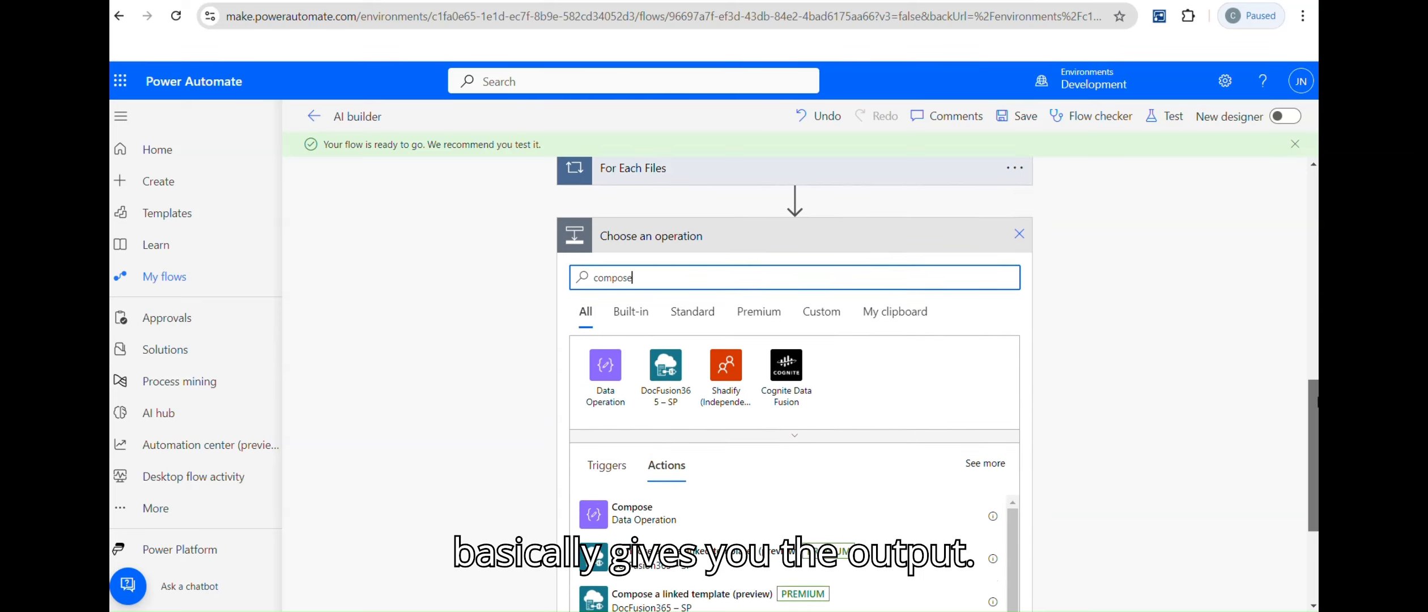
{"action": "left_click", "coordinate": [634, 499]}
{"action": "left_click", "coordinate": [728, 511]}
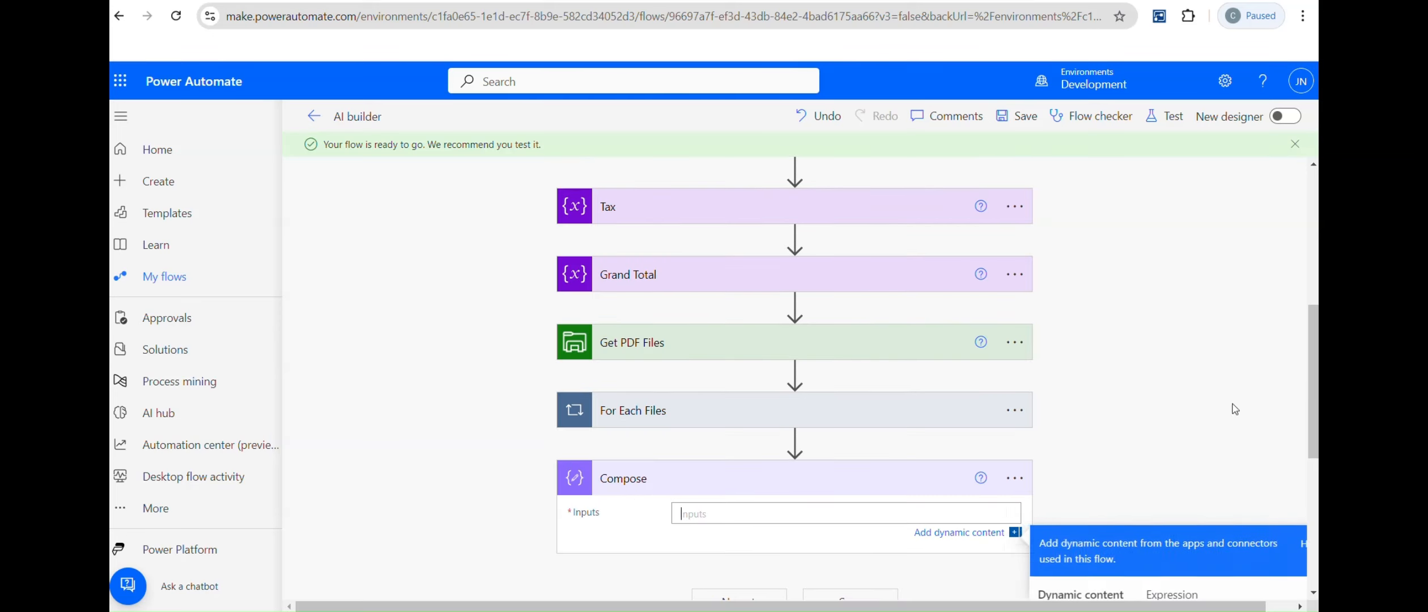
{"action": "left_click_drag", "start_coordinate": [1313, 506], "coordinate": [1313, 533]}
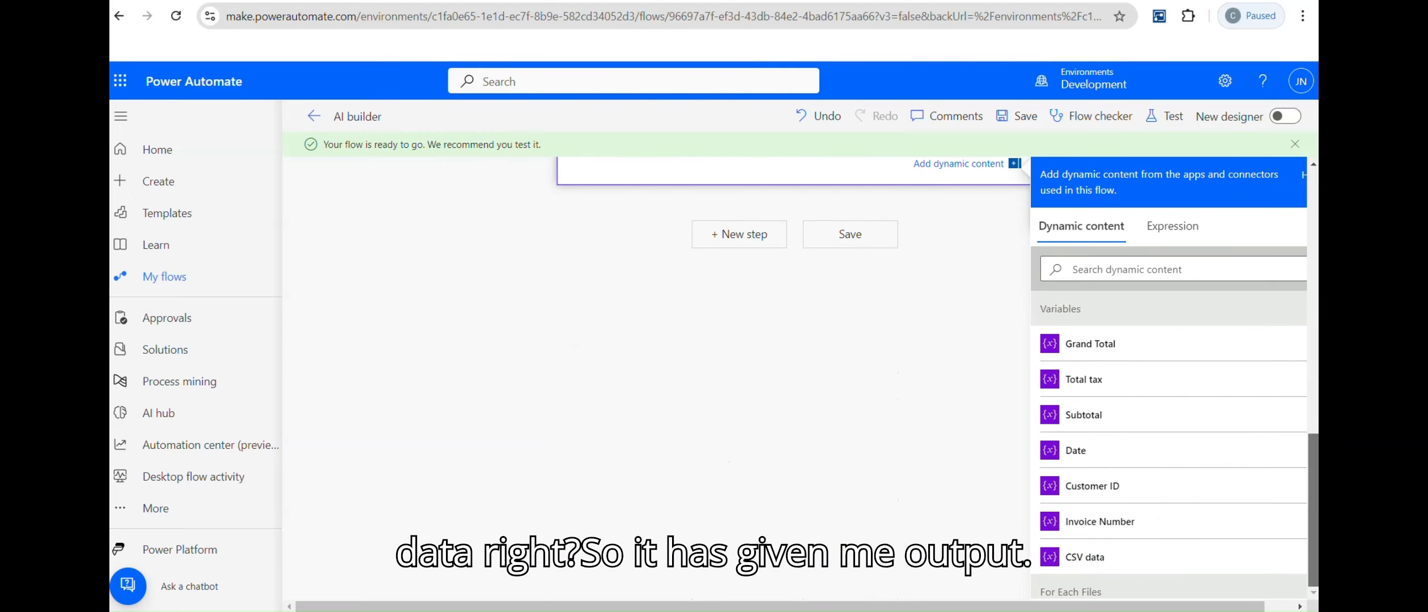
{"action": "left_click", "coordinate": [1250, 557]}
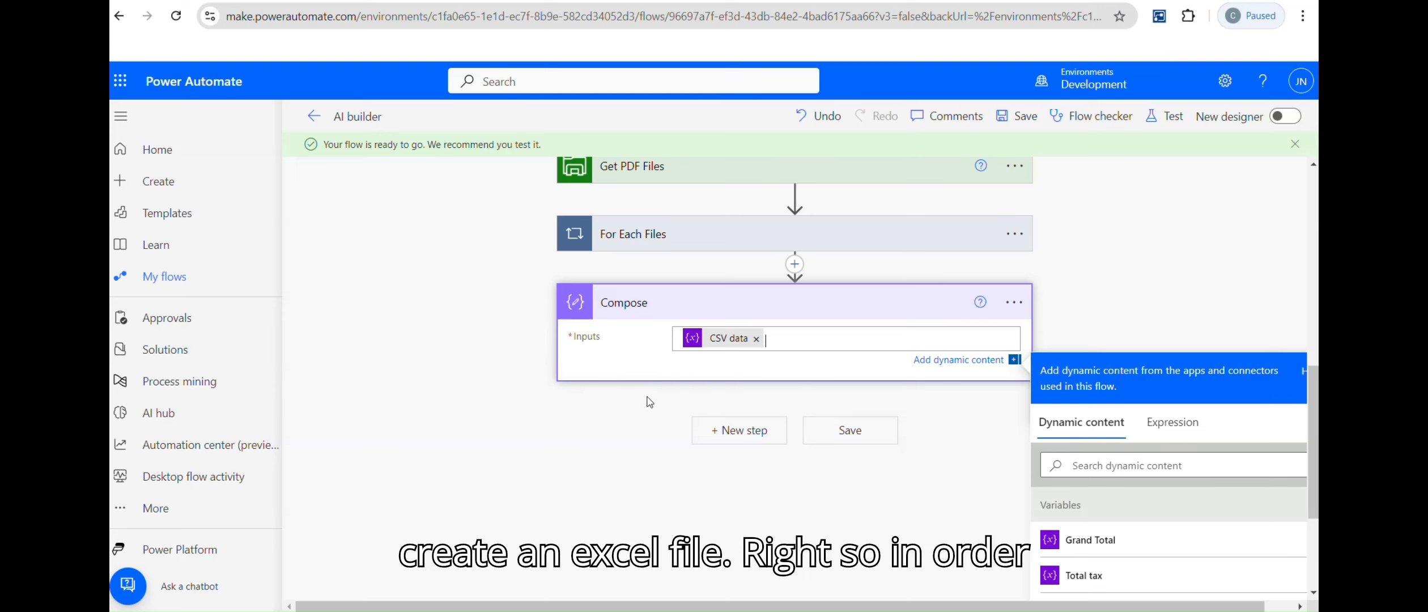
{"action": "left_click", "coordinate": [741, 430]}
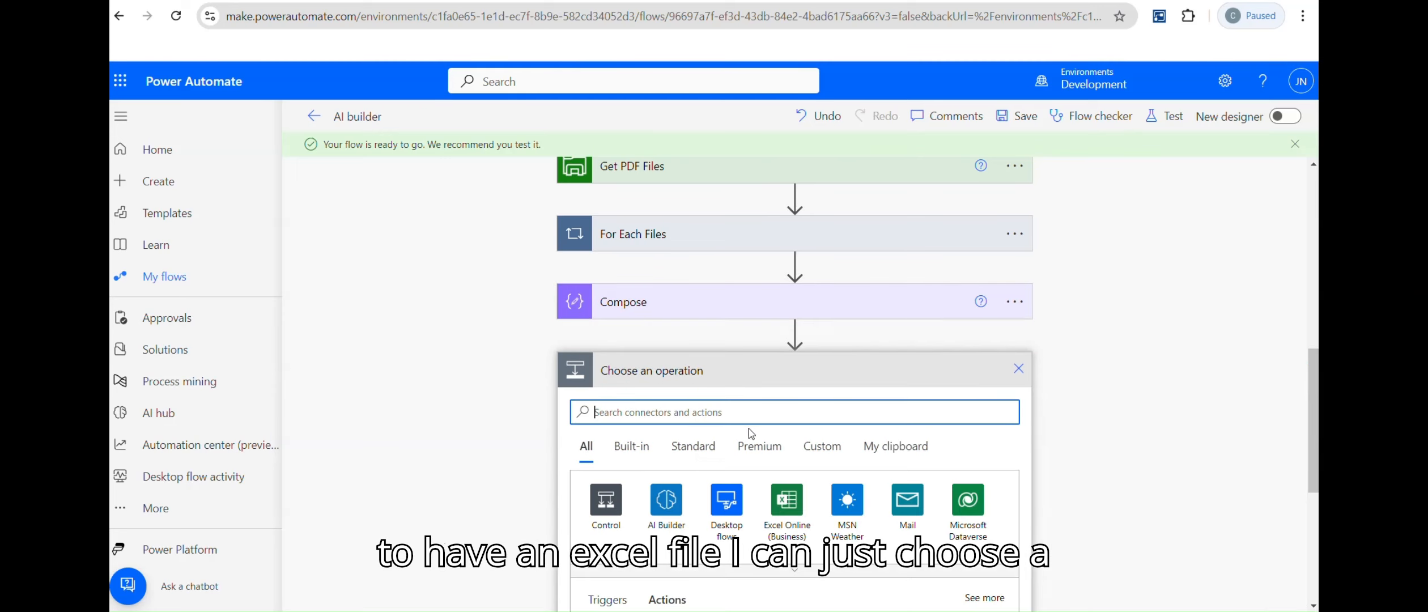
Step: Add a Create CSV table step with From set to Compose Outputs, then save
{"action": "type", "text": "c"}
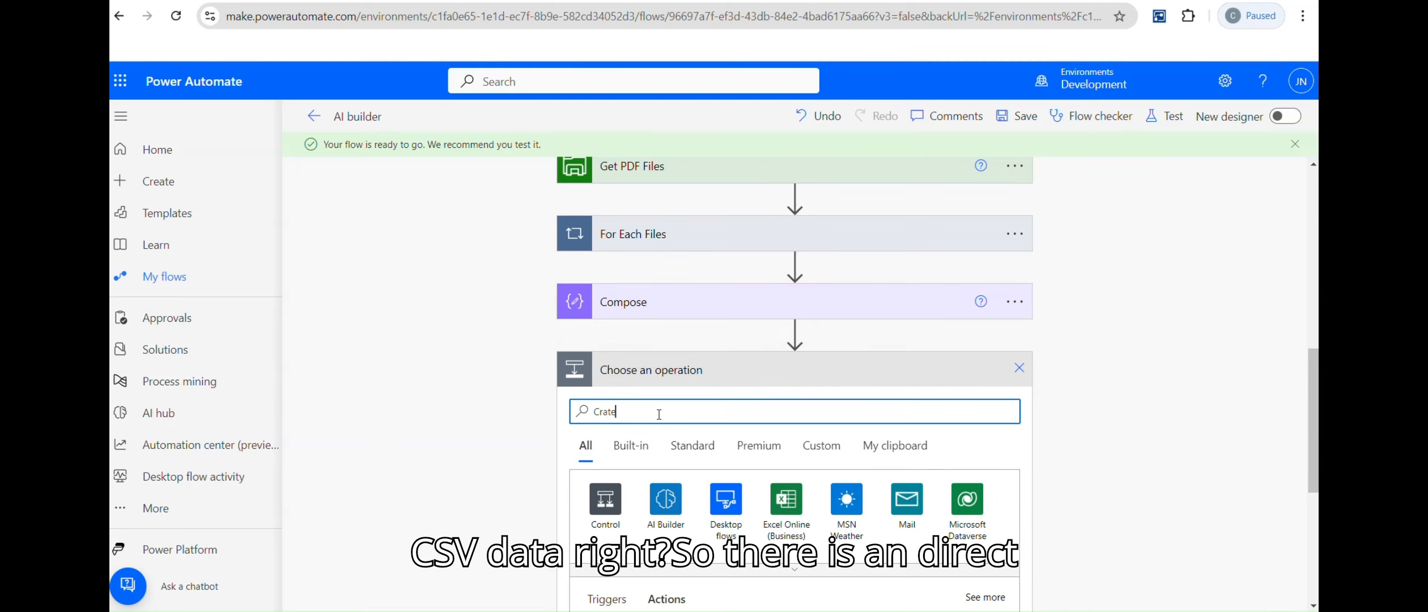
{"action": "key", "text": "BackSpace"}
{"action": "key", "text": "BackSpace"}
{"action": "key", "text": "BackSpace"}
{"action": "type", "text": "reate csv"}
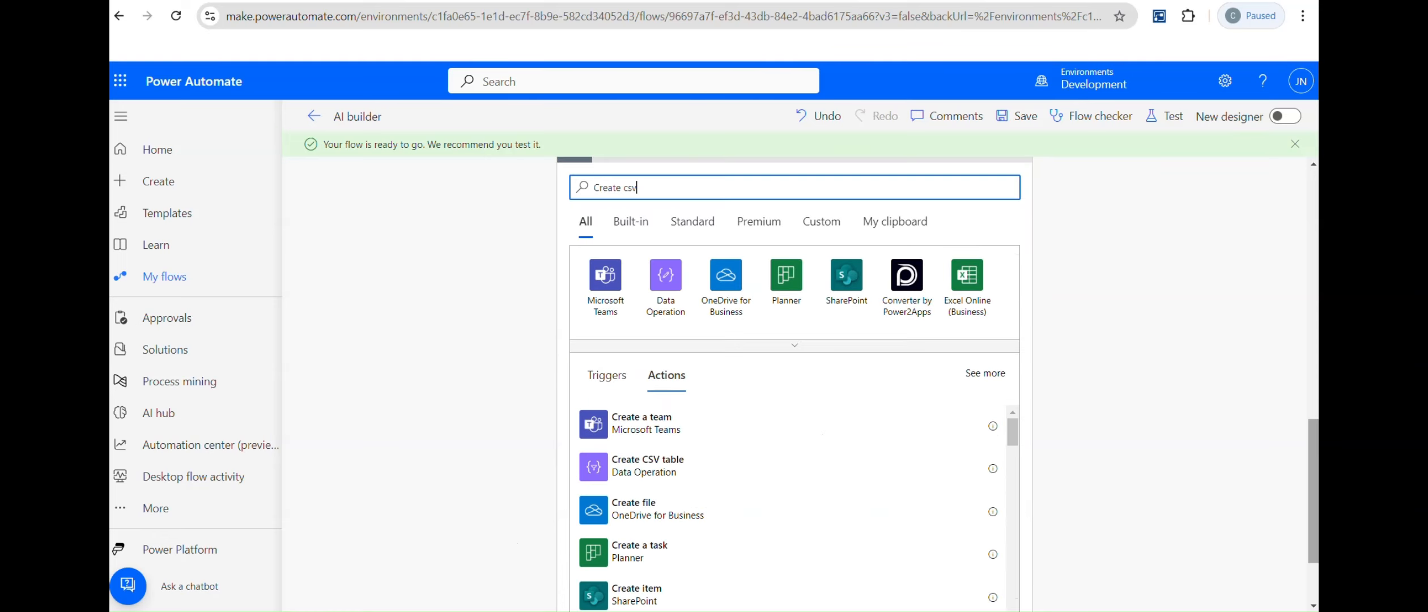
{"action": "left_click", "coordinate": [650, 465]}
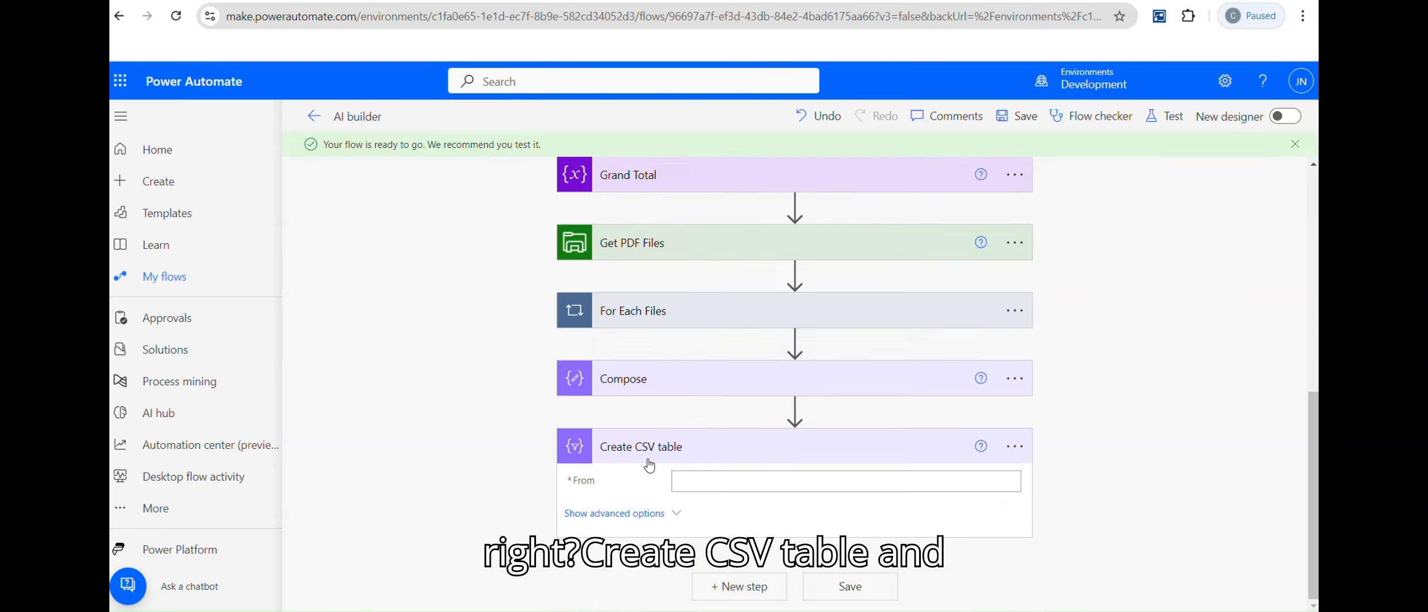
{"action": "left_click", "coordinate": [751, 476]}
{"action": "scroll", "coordinate": [889, 433], "scroll_direction": "down", "scroll_amount": 6}
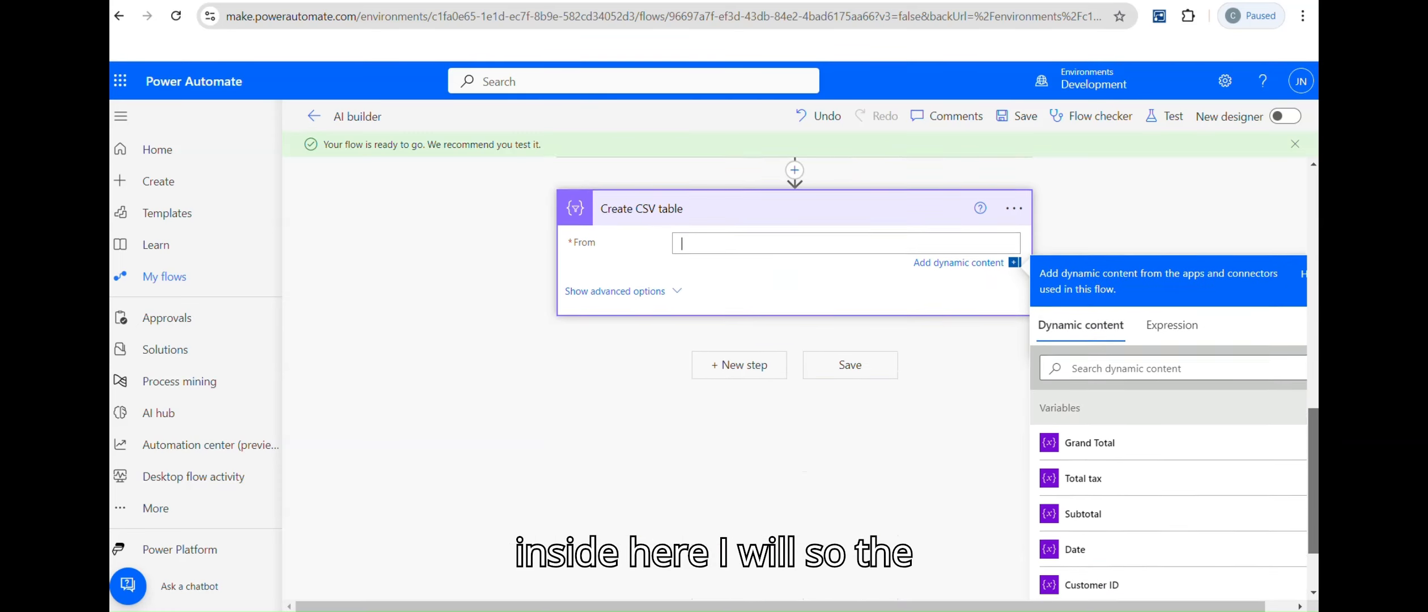
{"action": "left_click", "coordinate": [1285, 607]}
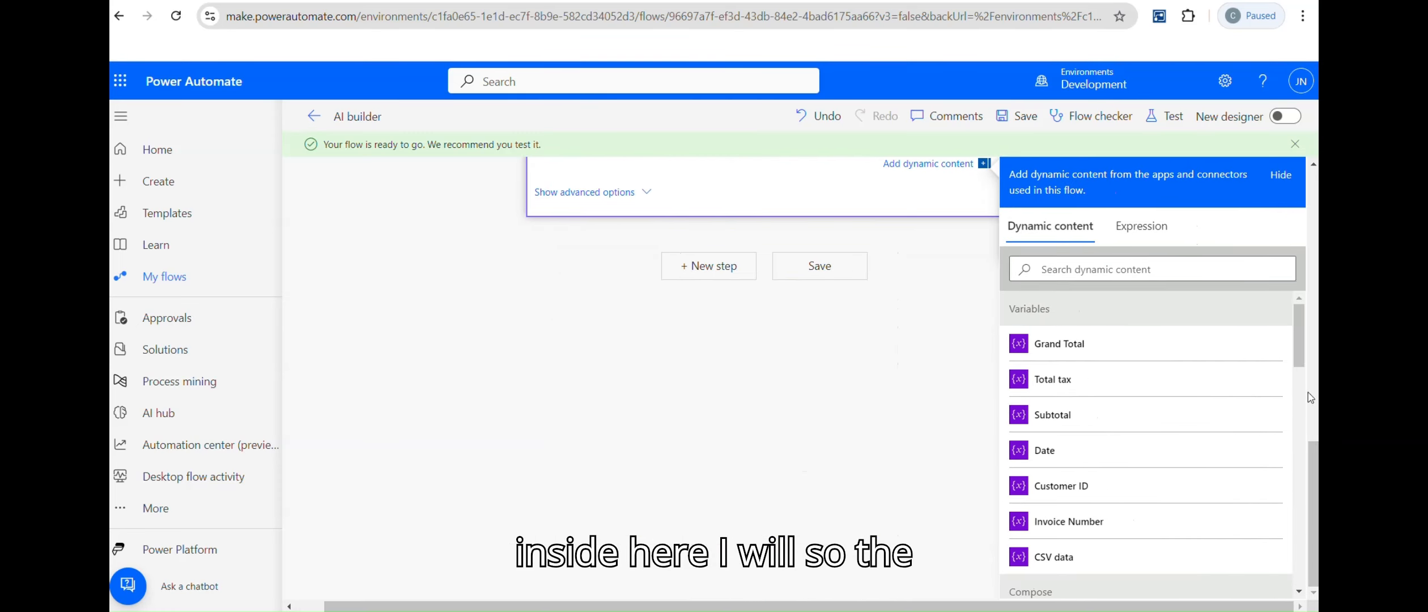
{"action": "left_click_drag", "start_coordinate": [1297, 342], "coordinate": [1297, 362]}
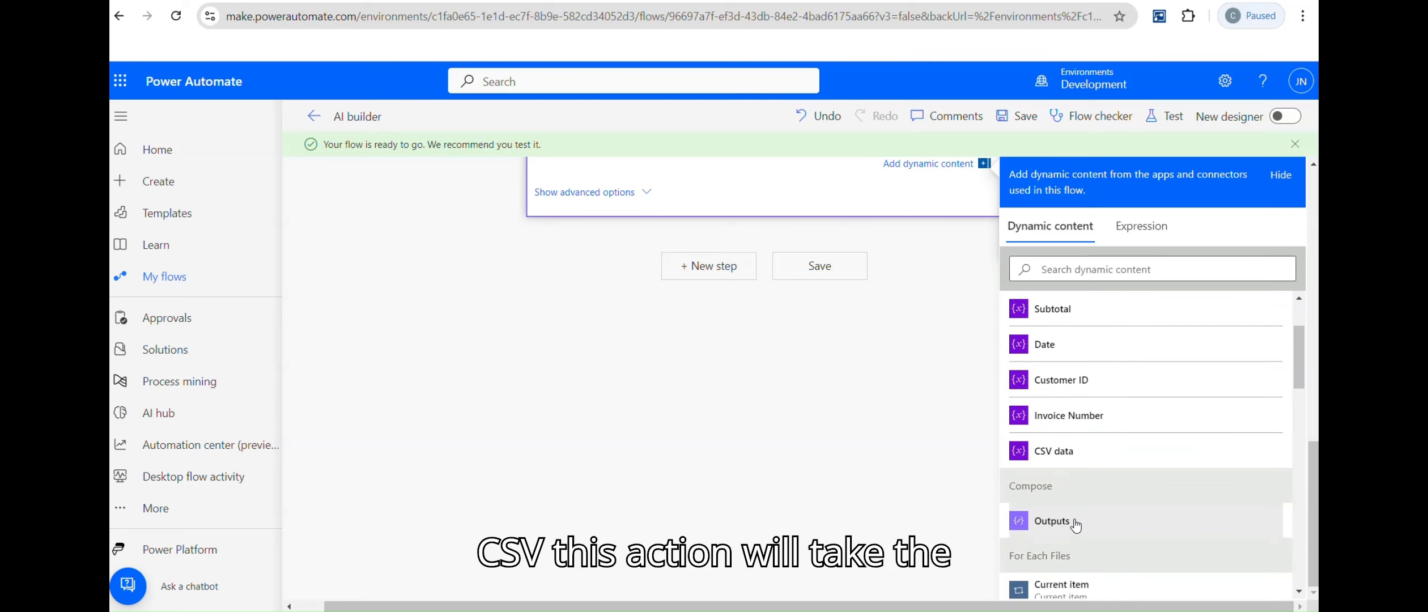
{"action": "left_click", "coordinate": [1091, 512]}
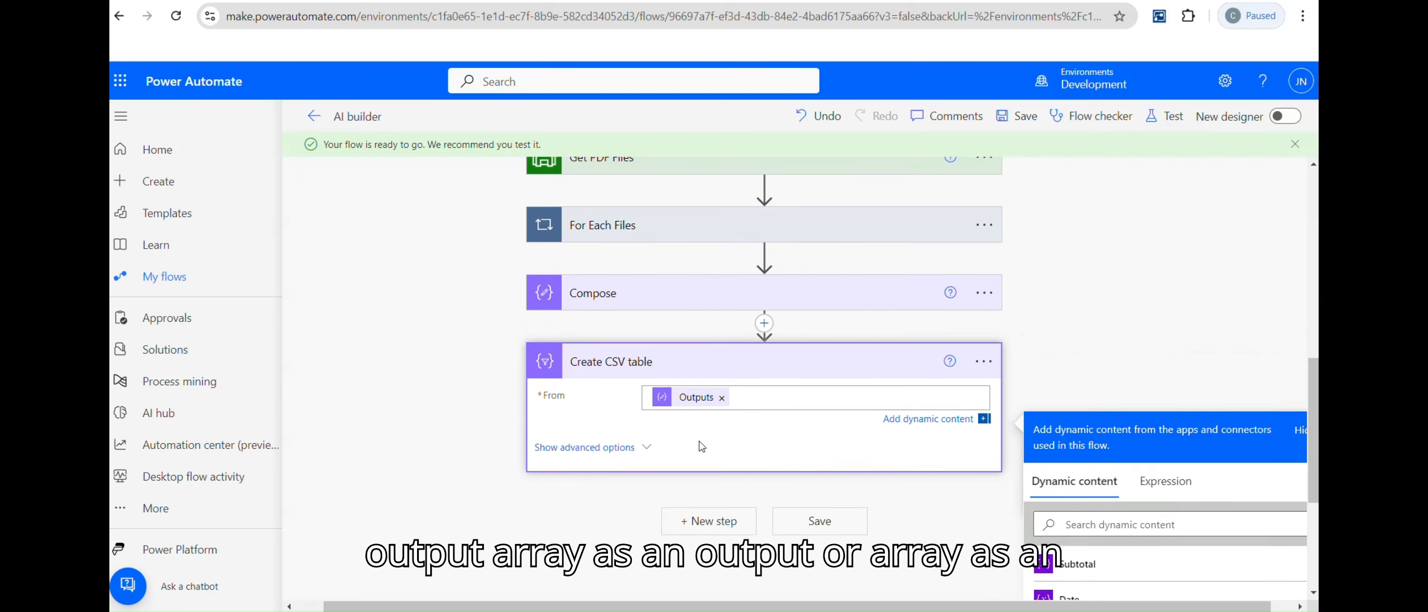
{"action": "left_click", "coordinate": [819, 521]}
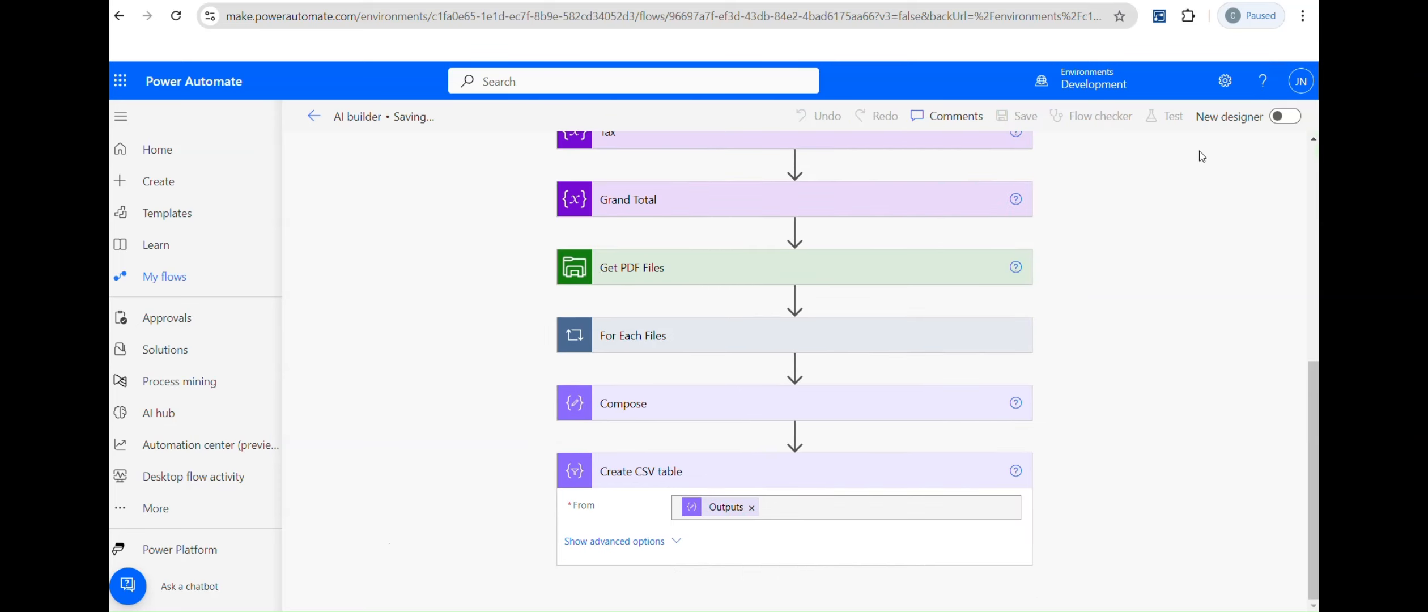
Step: Run a manual test of the flow
{"action": "left_click", "coordinate": [1167, 118]}
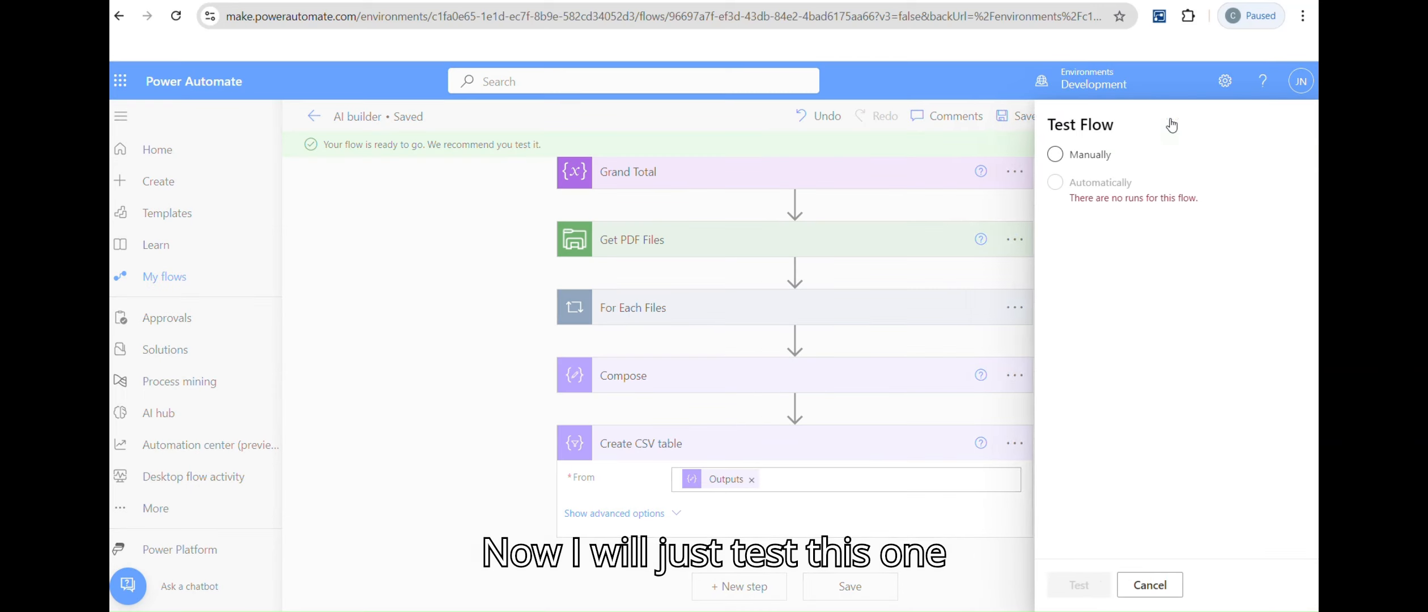
{"action": "left_click", "coordinate": [1045, 156]}
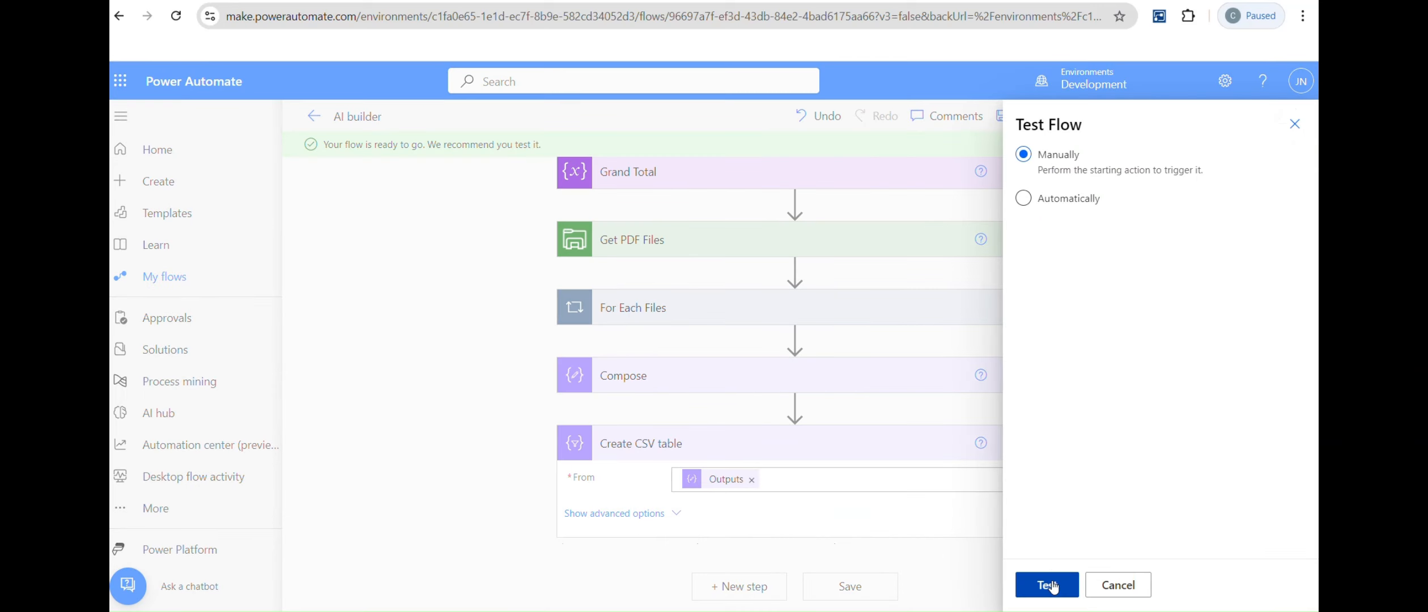
{"action": "left_click", "coordinate": [1093, 588]}
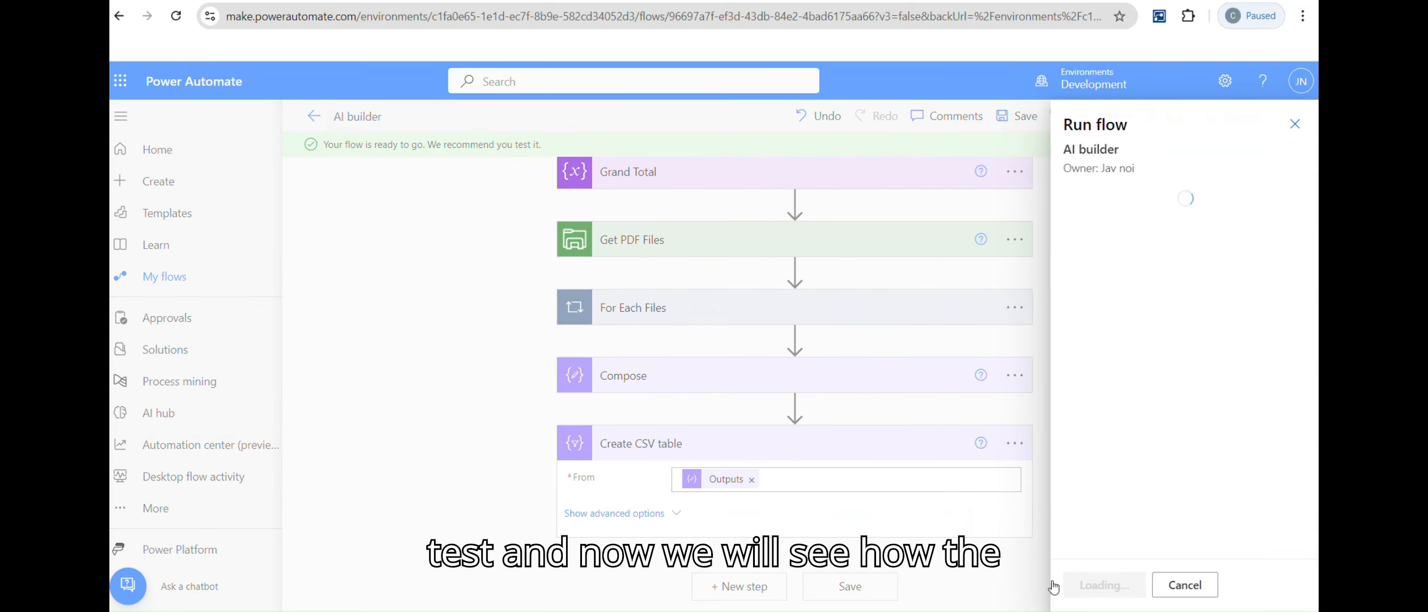
{"action": "left_click", "coordinate": [1098, 588]}
{"action": "left_click", "coordinate": [1090, 583]}
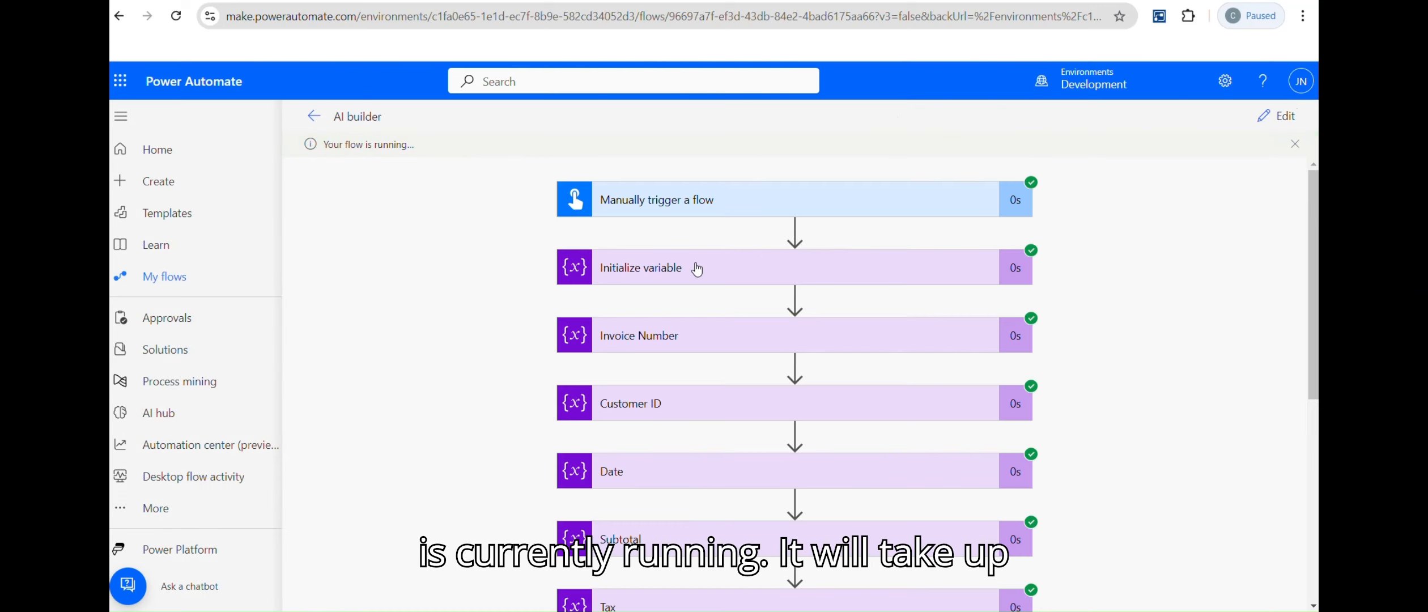
Step: Expand the Create CSV table step's run details to view its output
{"action": "scroll", "coordinate": [698, 269], "scroll_direction": "down", "scroll_amount": 5}
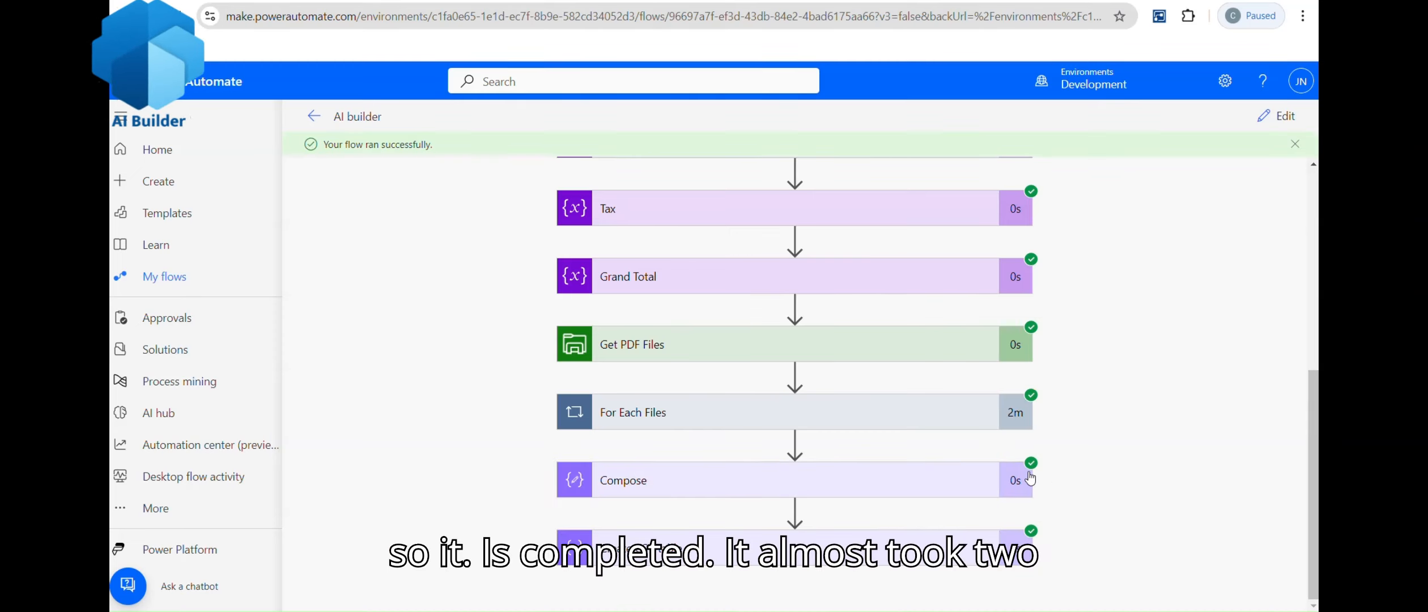
{"action": "left_click", "coordinate": [733, 414]}
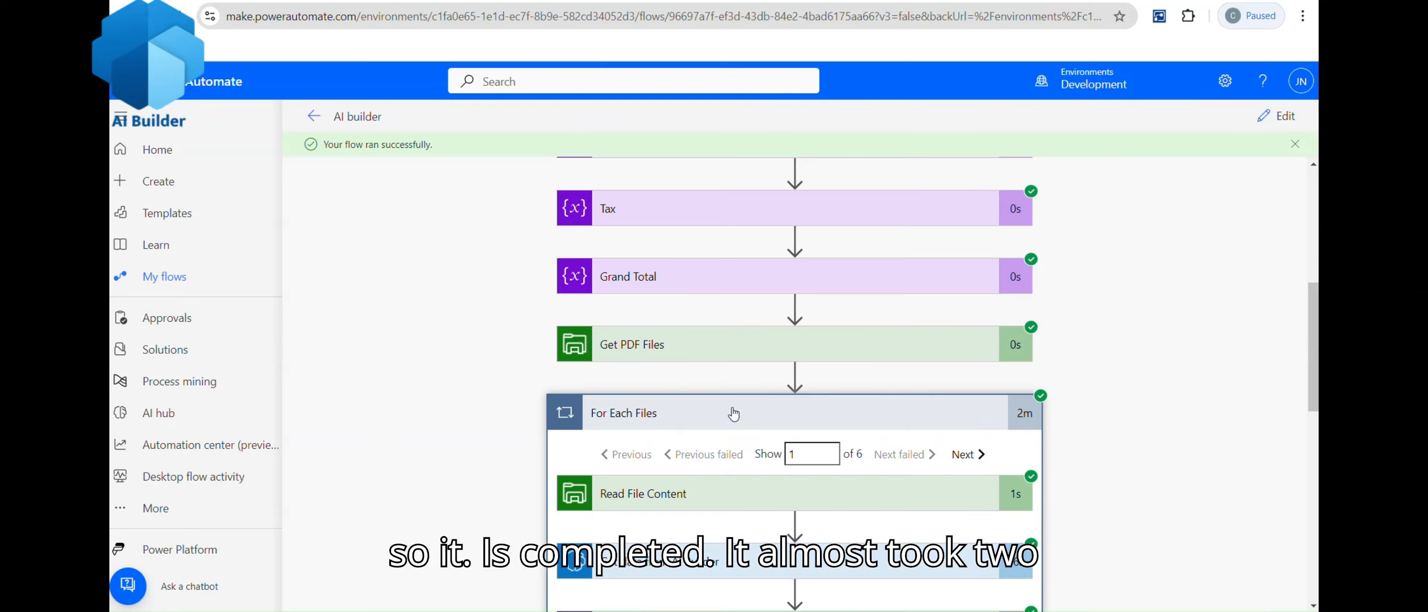
{"action": "left_click", "coordinate": [734, 414]}
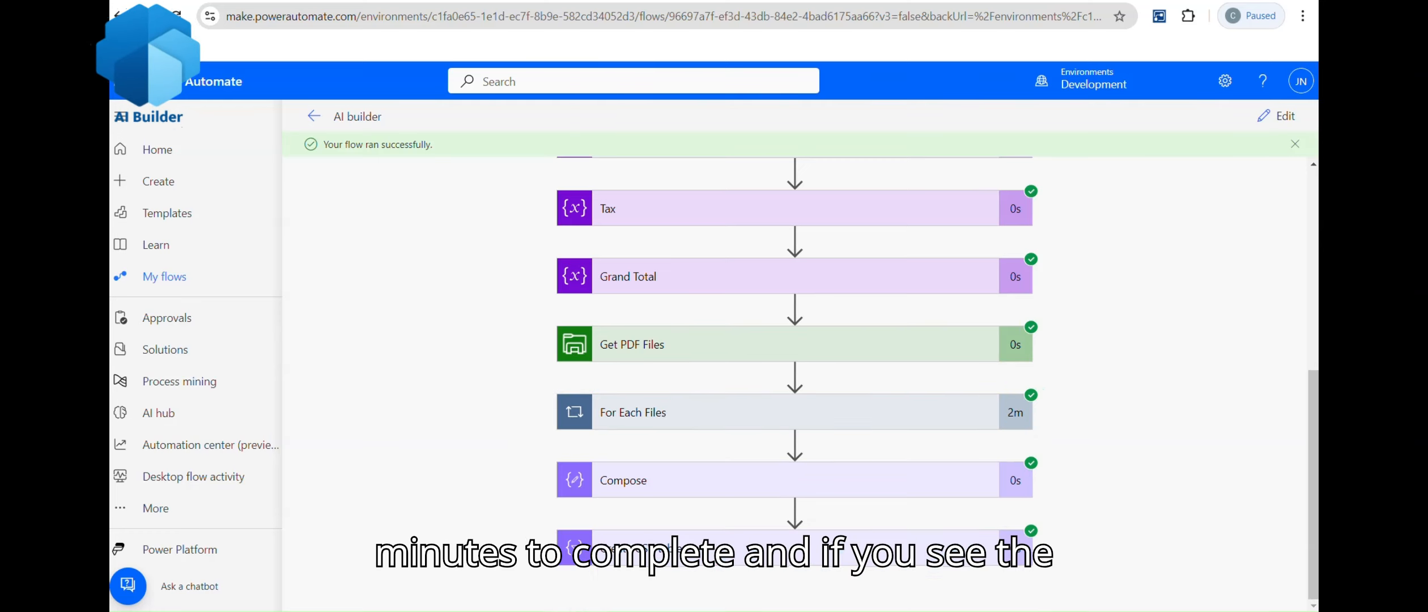
{"action": "left_click", "coordinate": [742, 548]}
{"action": "left_click_drag", "start_coordinate": [1315, 367], "coordinate": [1315, 513]}
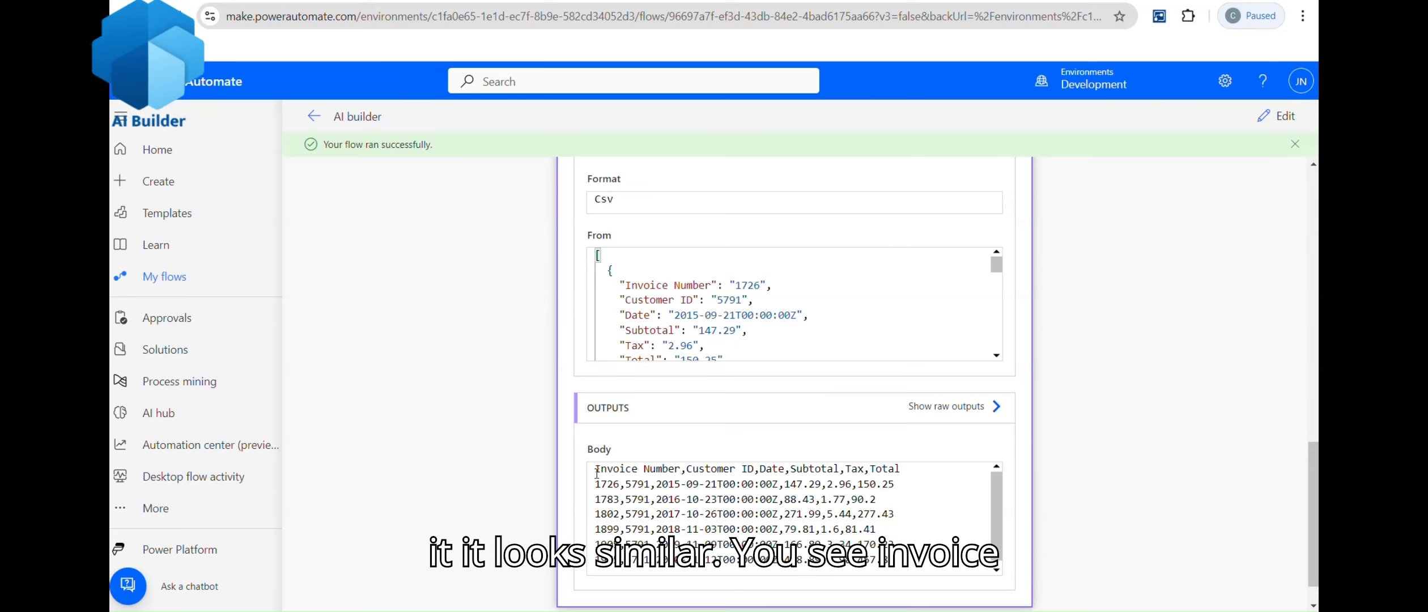
Step: Highlight each CSV column header and first-row values, like invoice 1726 and customer 5791
{"action": "left_click_drag", "start_coordinate": [596, 470], "coordinate": [673, 471]}
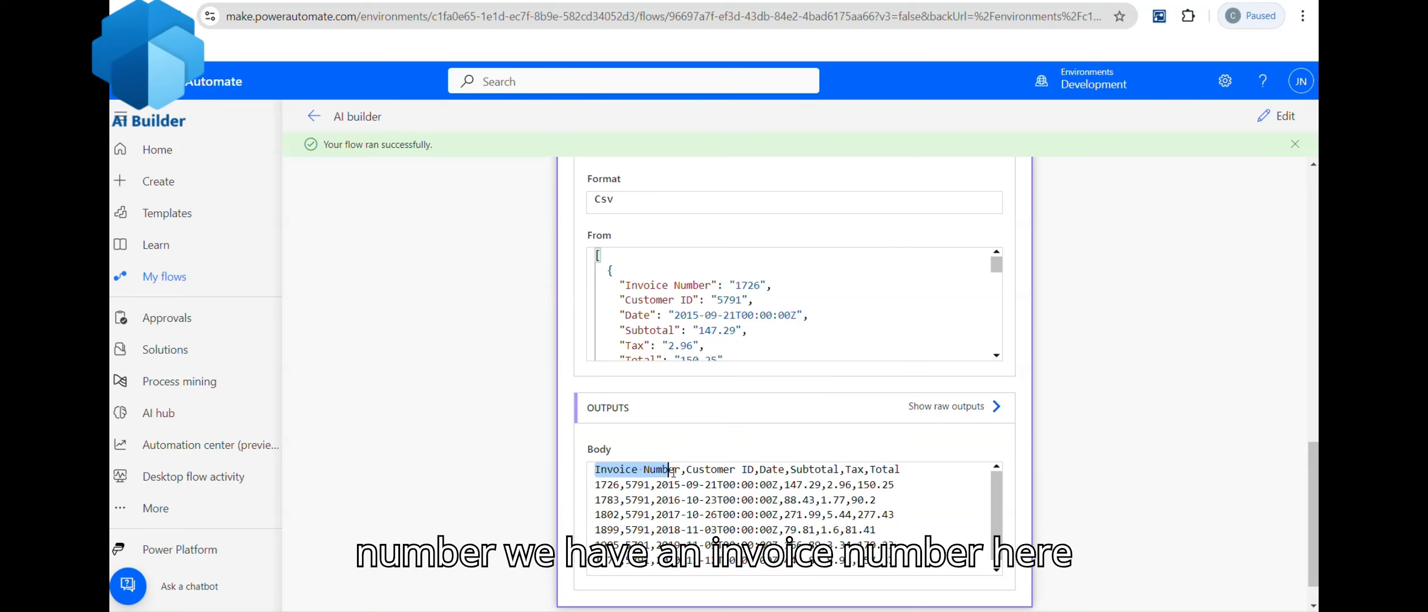
{"action": "double_click", "coordinate": [612, 486]}
{"action": "double_click", "coordinate": [706, 470]}
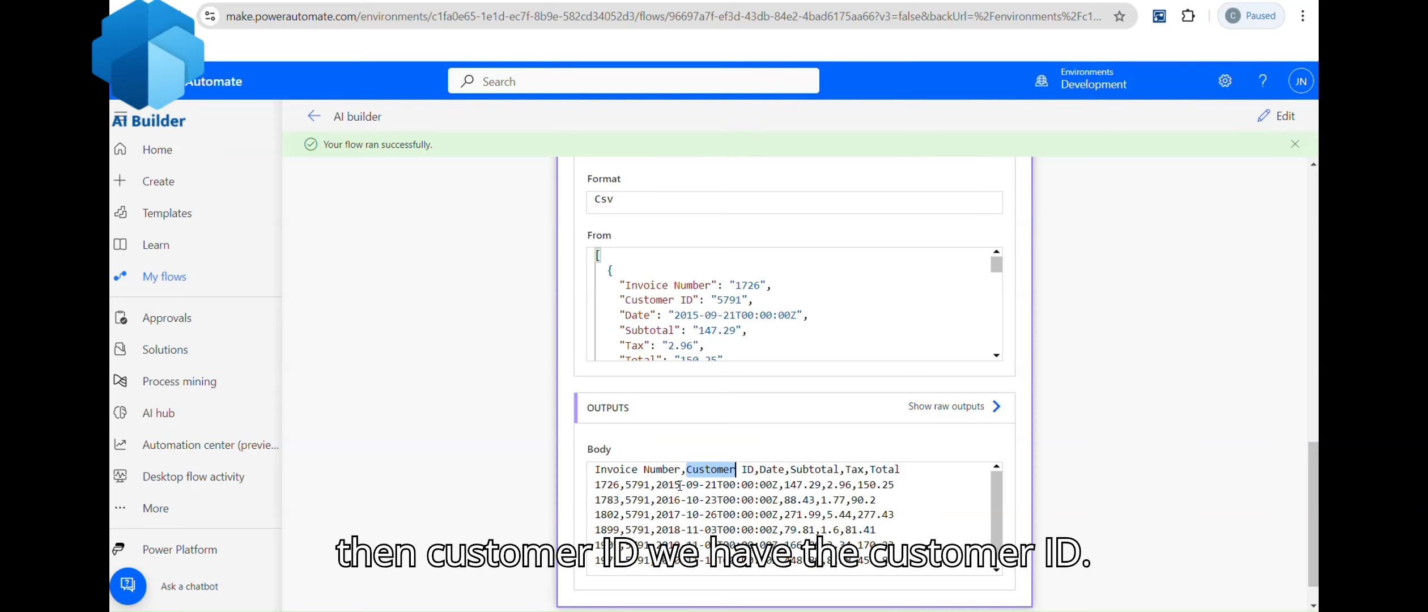
{"action": "double_click", "coordinate": [637, 485]}
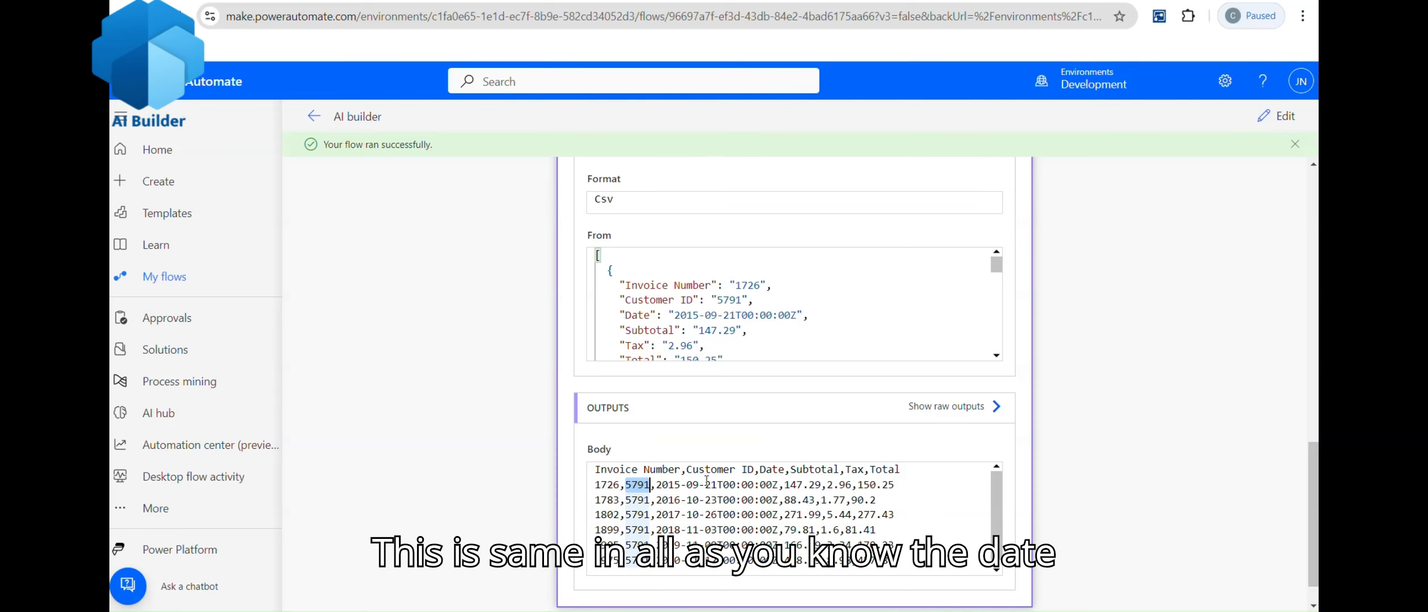
{"action": "double_click", "coordinate": [767, 471]}
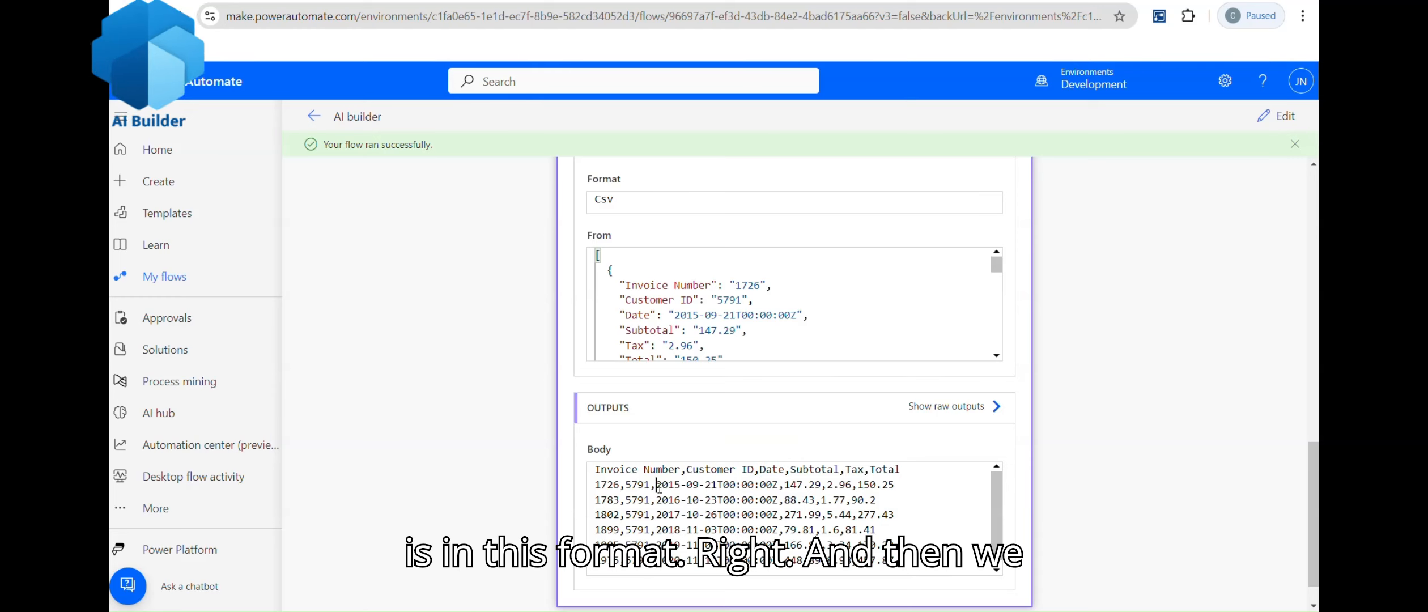
{"action": "left_click_drag", "start_coordinate": [656, 484], "coordinate": [791, 488]}
{"action": "double_click", "coordinate": [820, 472]}
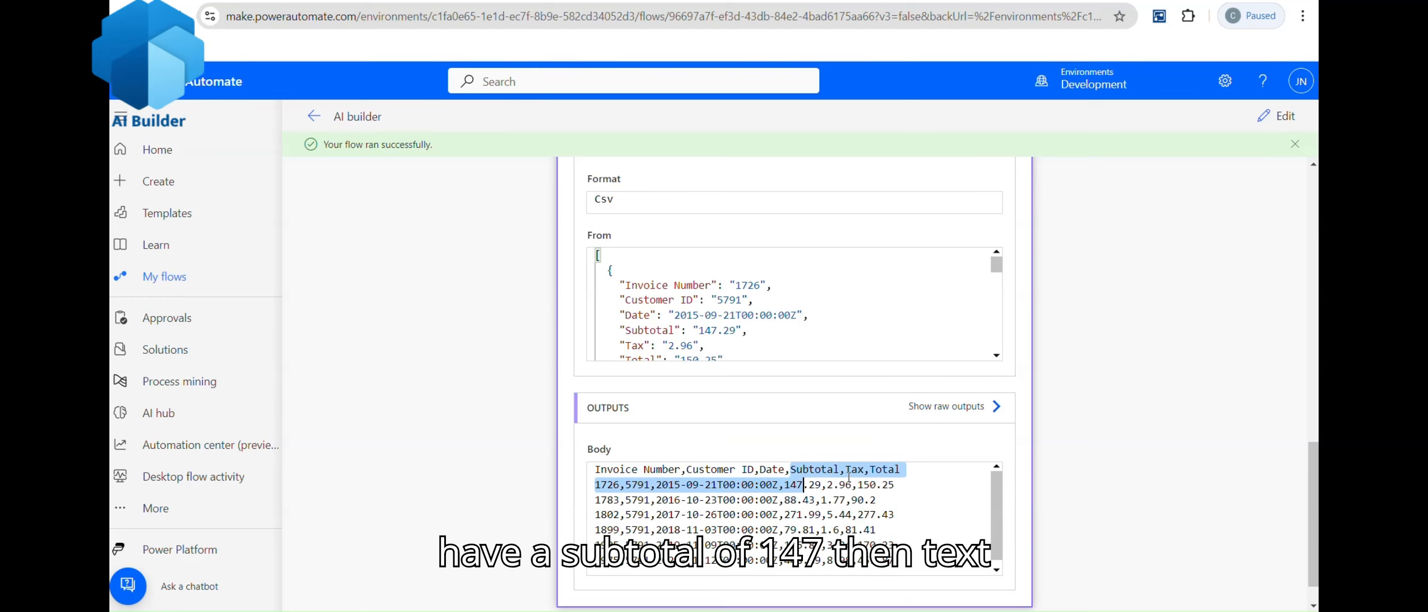
{"action": "left_click_drag", "start_coordinate": [870, 470], "coordinate": [888, 470]}
Step: Add a File System Create file step after Create CSV table
{"action": "left_click", "coordinate": [1275, 115]}
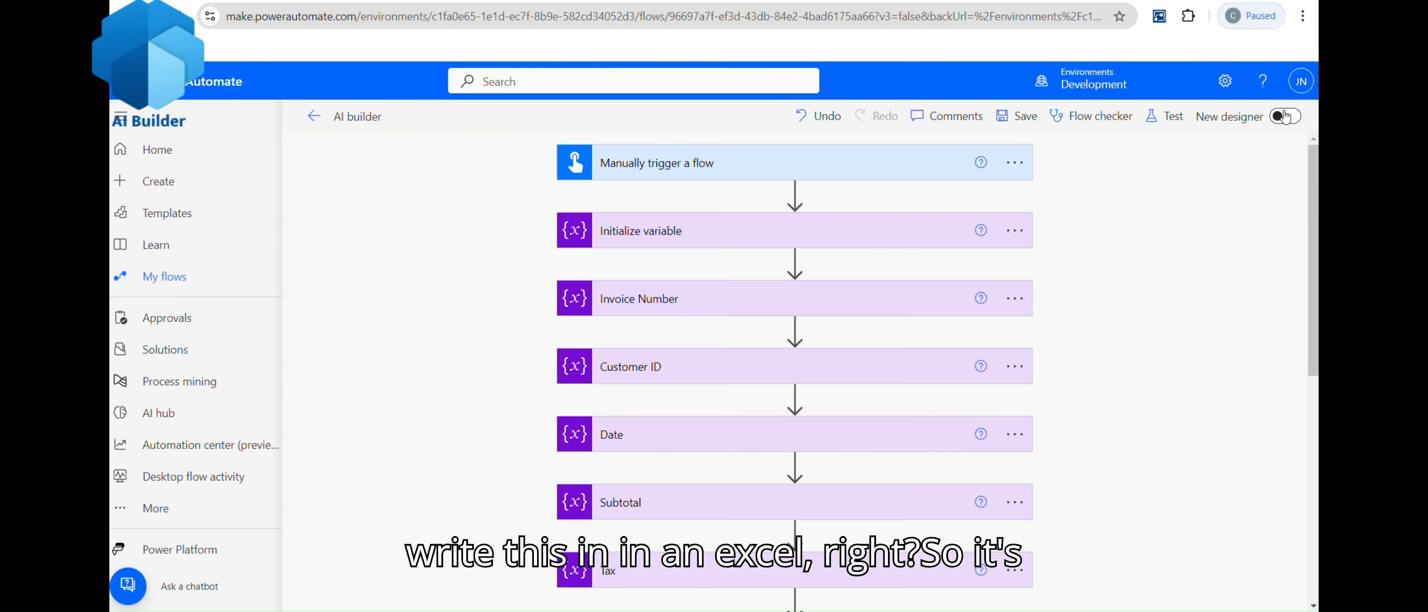
{"action": "scroll", "coordinate": [1315, 470], "scroll_direction": "down", "scroll_amount": 7}
{"action": "scroll", "coordinate": [1315, 470], "scroll_direction": "down", "scroll_amount": 2}
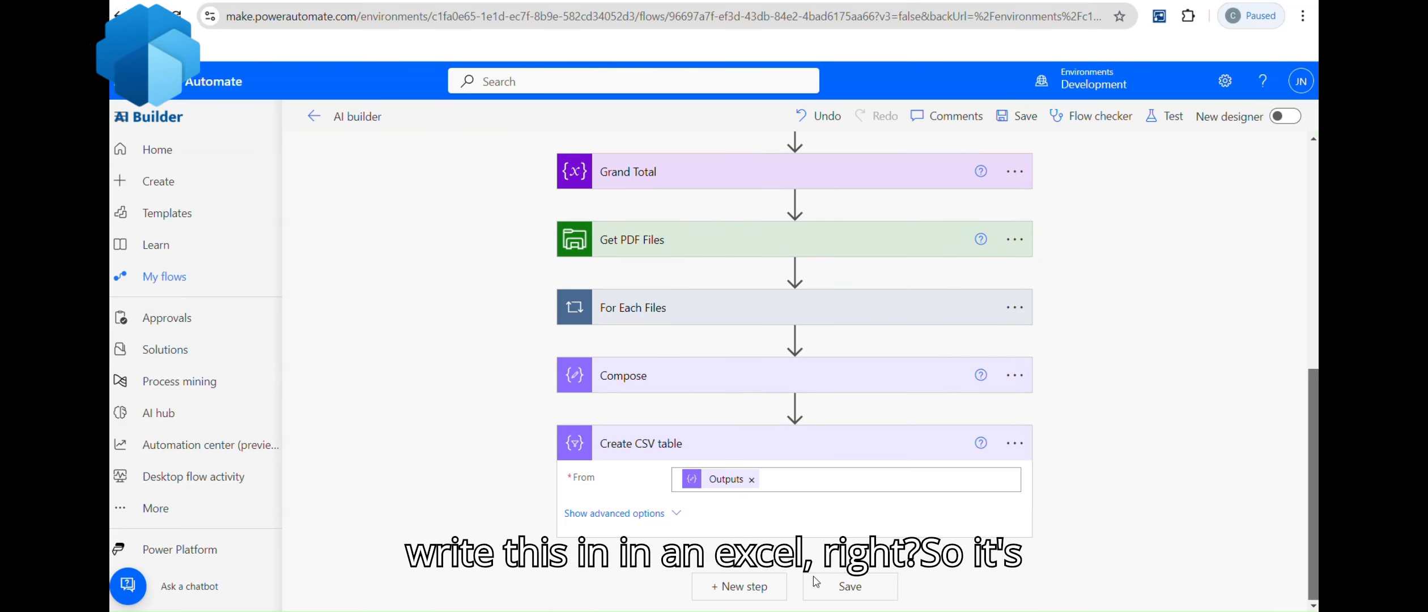
{"action": "left_click", "coordinate": [748, 592]}
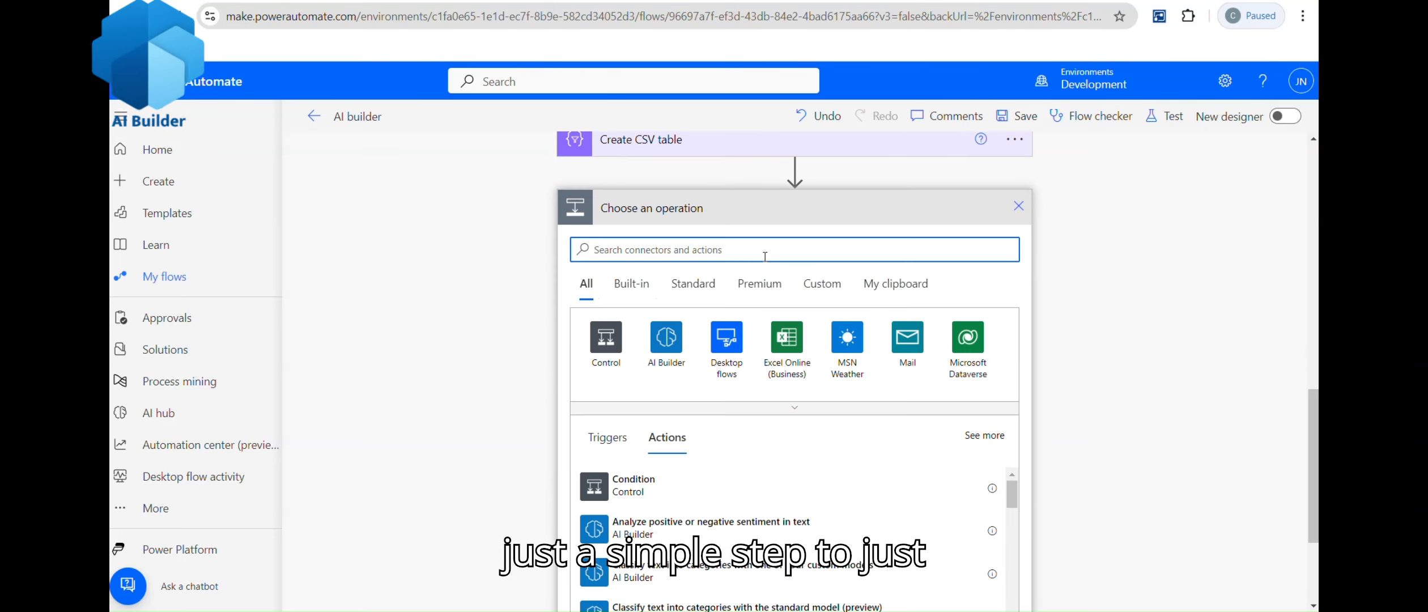
{"action": "type", "text": "file syste"}
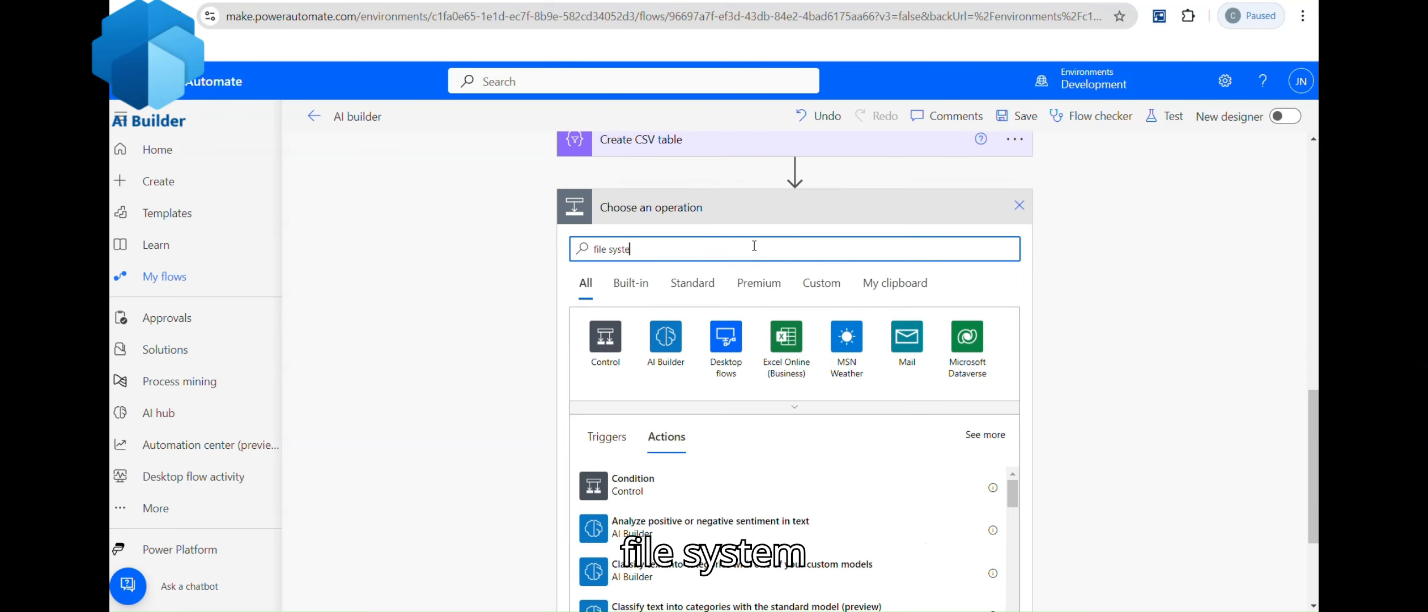
{"action": "type", "text": "m"}
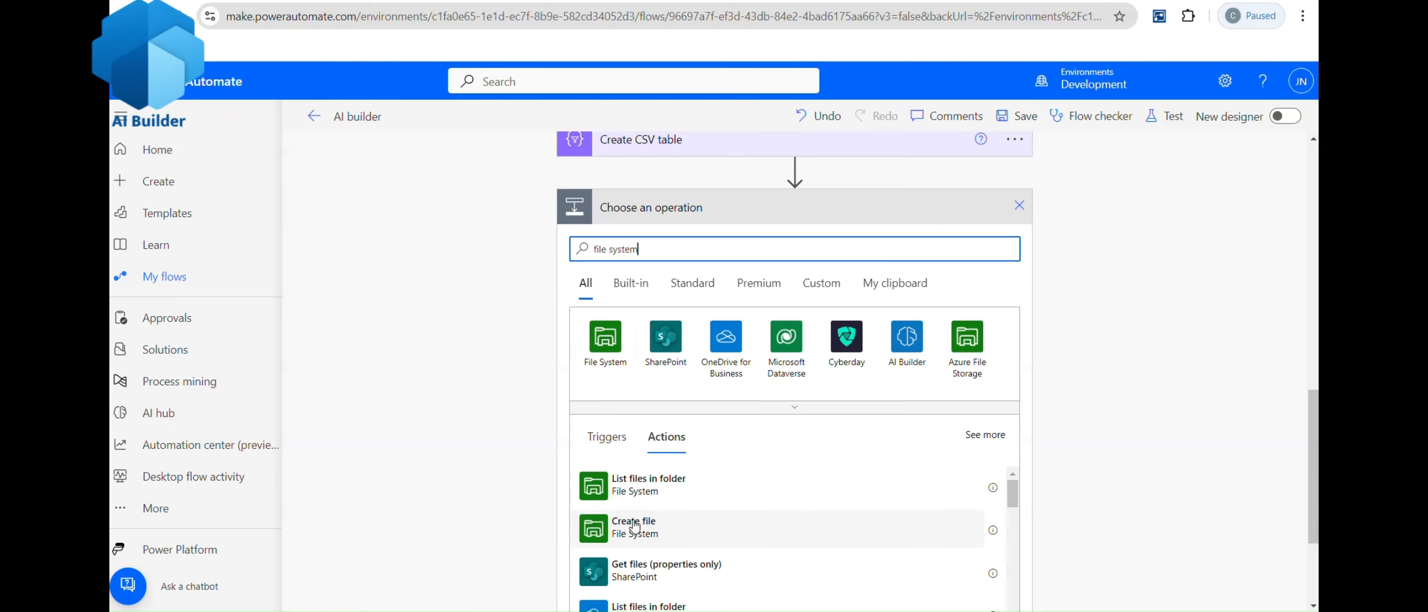
{"action": "left_click", "coordinate": [635, 526]}
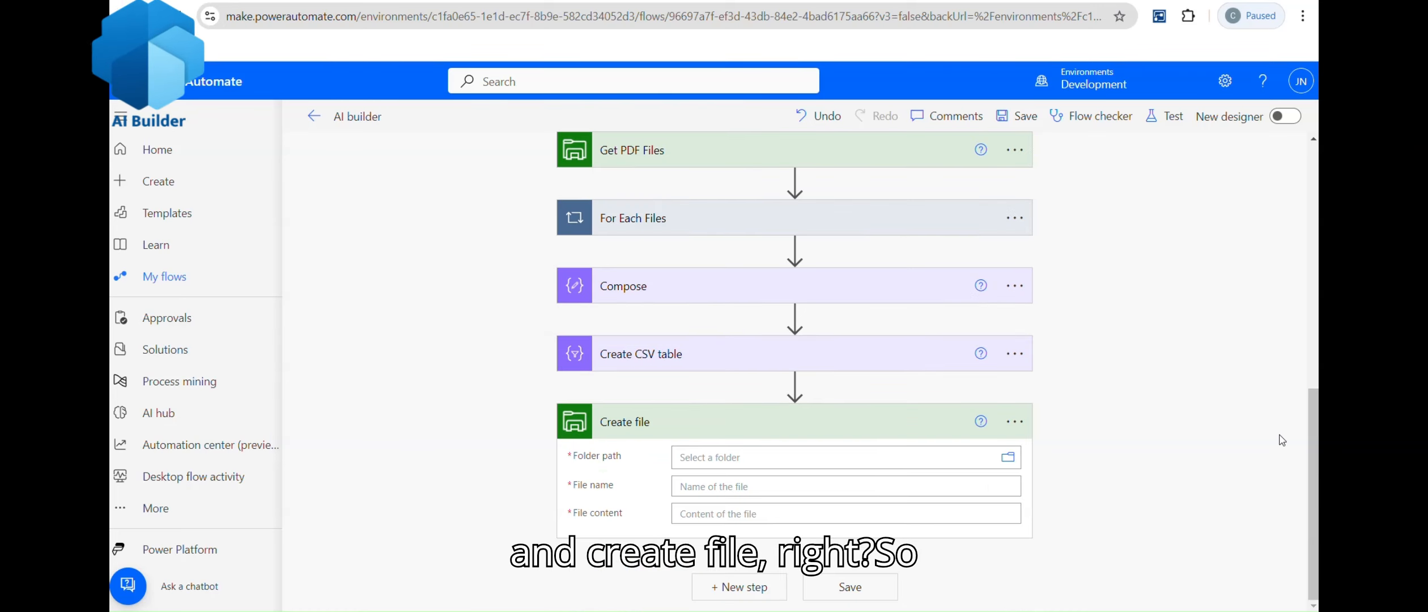
Step: Select the correct file system connection and browse to the Desktop for the folder path
{"action": "left_click", "coordinate": [1014, 421]}
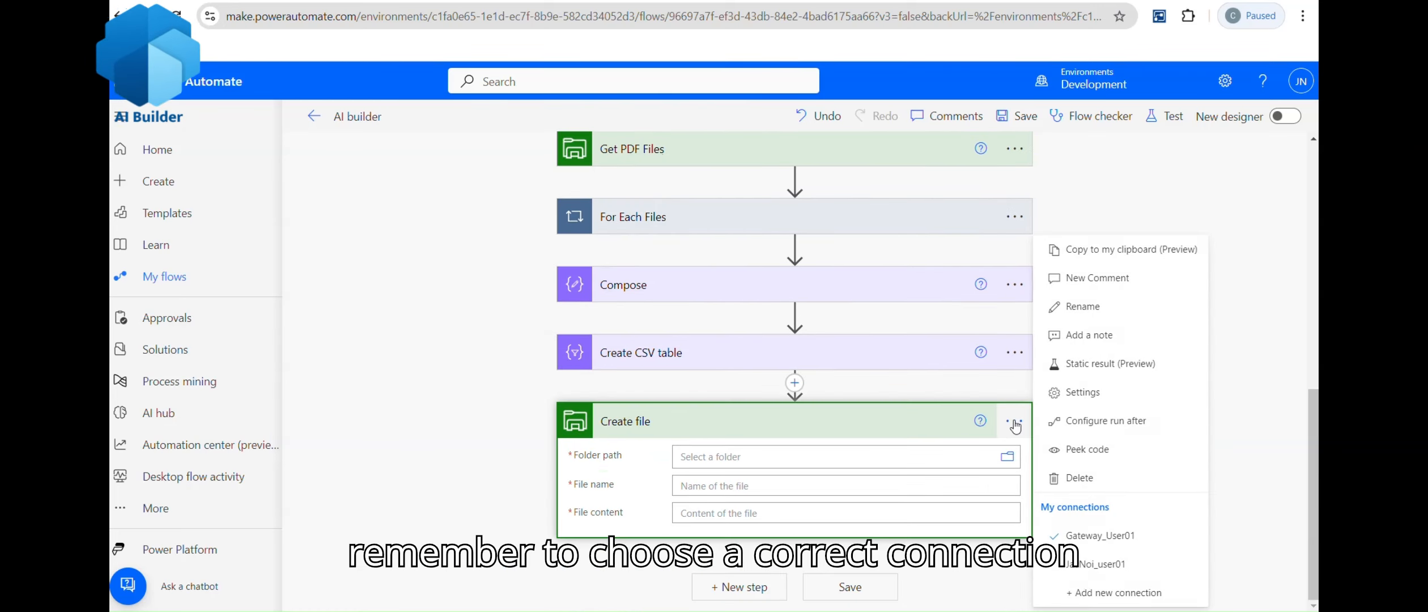
{"action": "left_click", "coordinate": [1079, 570]}
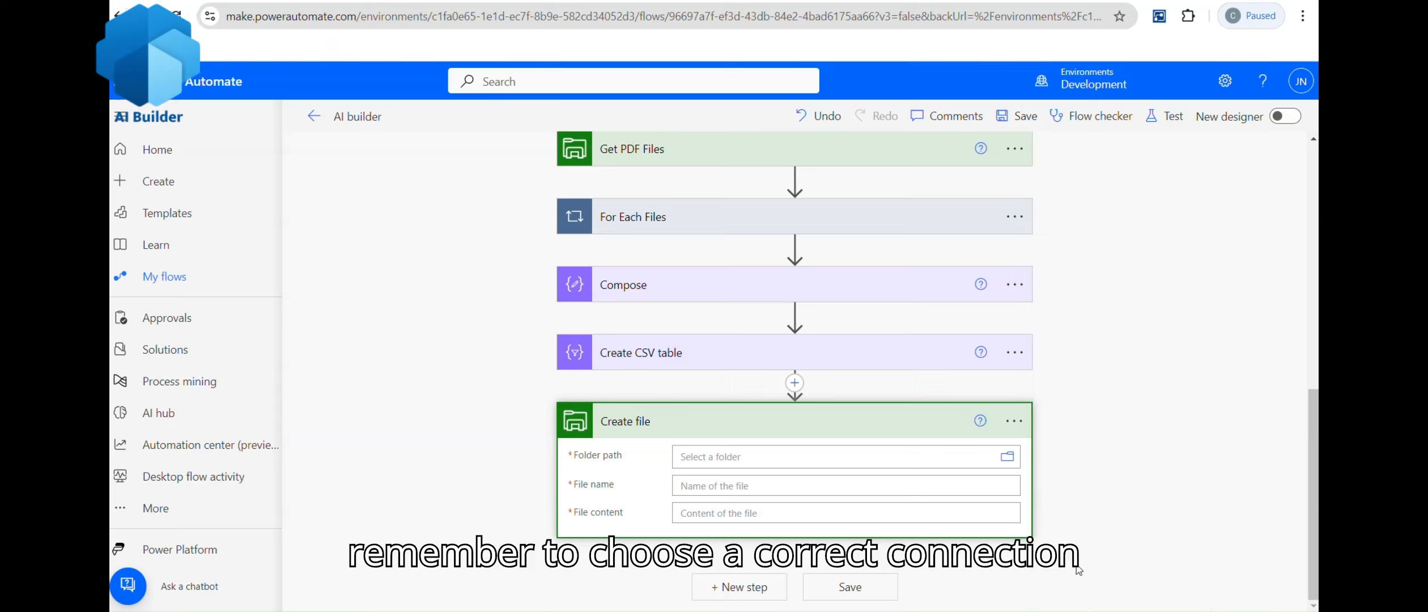
{"action": "left_click", "coordinate": [1007, 456]}
{"action": "left_click", "coordinate": [1242, 500]}
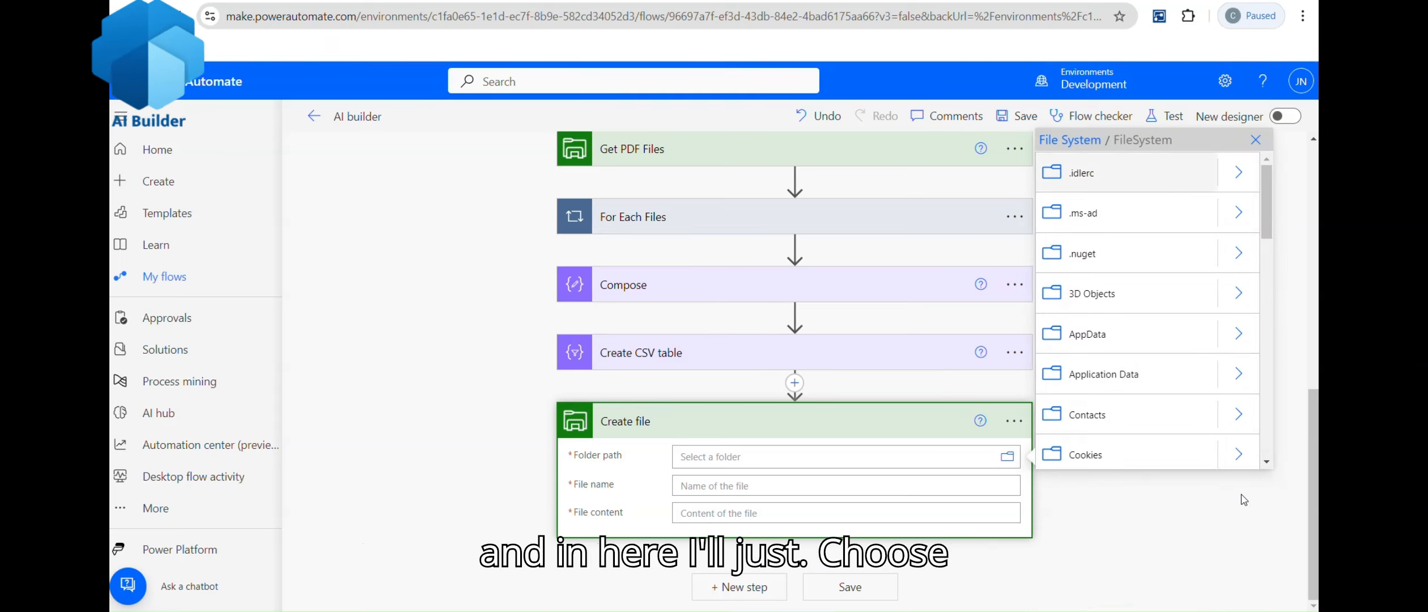
{"action": "scroll", "coordinate": [1252, 266], "scroll_direction": "down", "scroll_amount": 5}
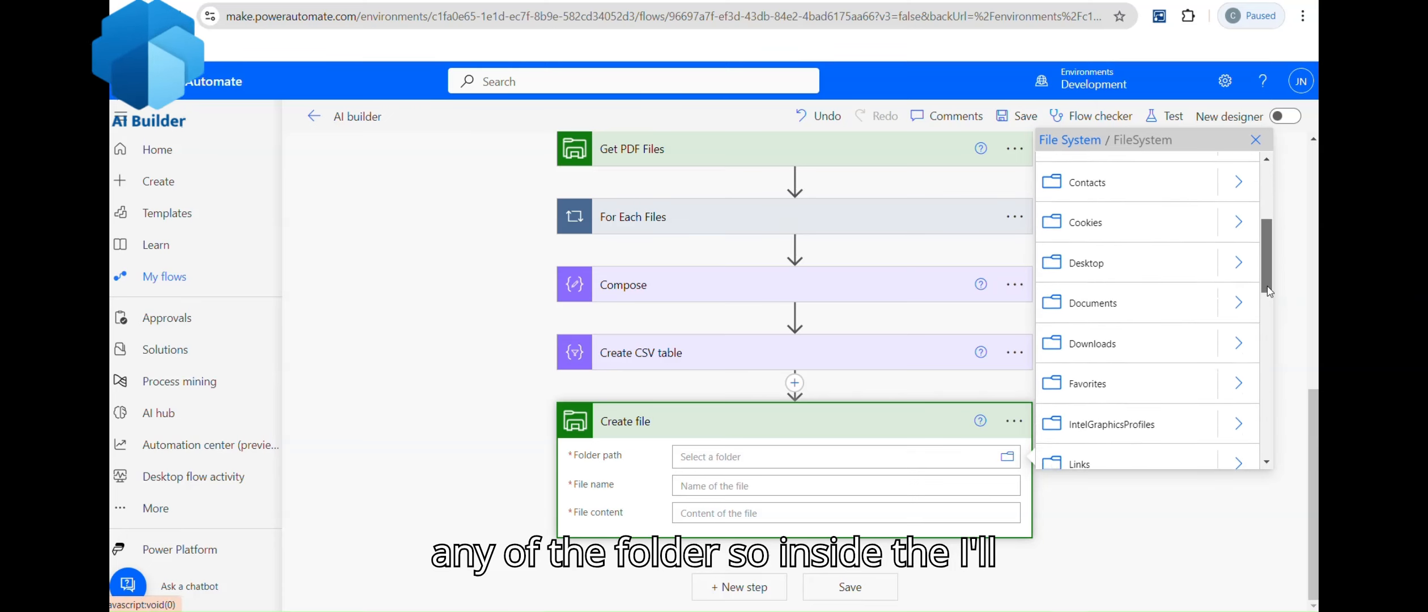
{"action": "left_click", "coordinate": [1240, 247]}
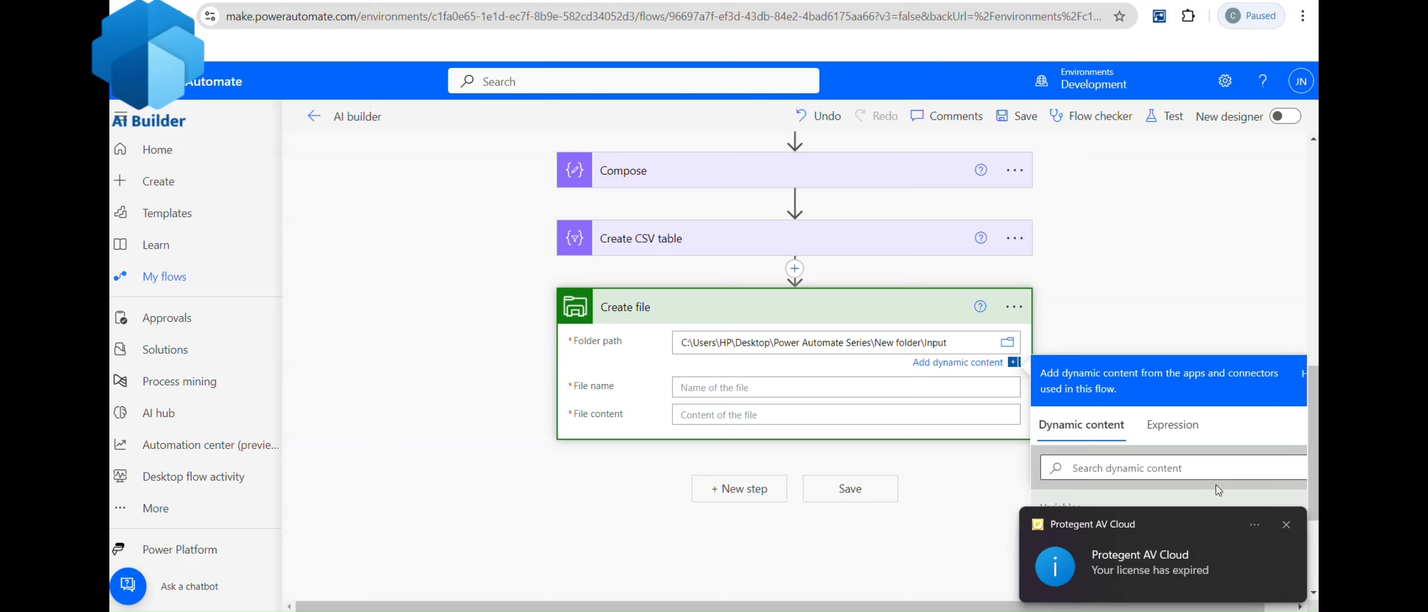
{"action": "left_click", "coordinate": [1288, 527]}
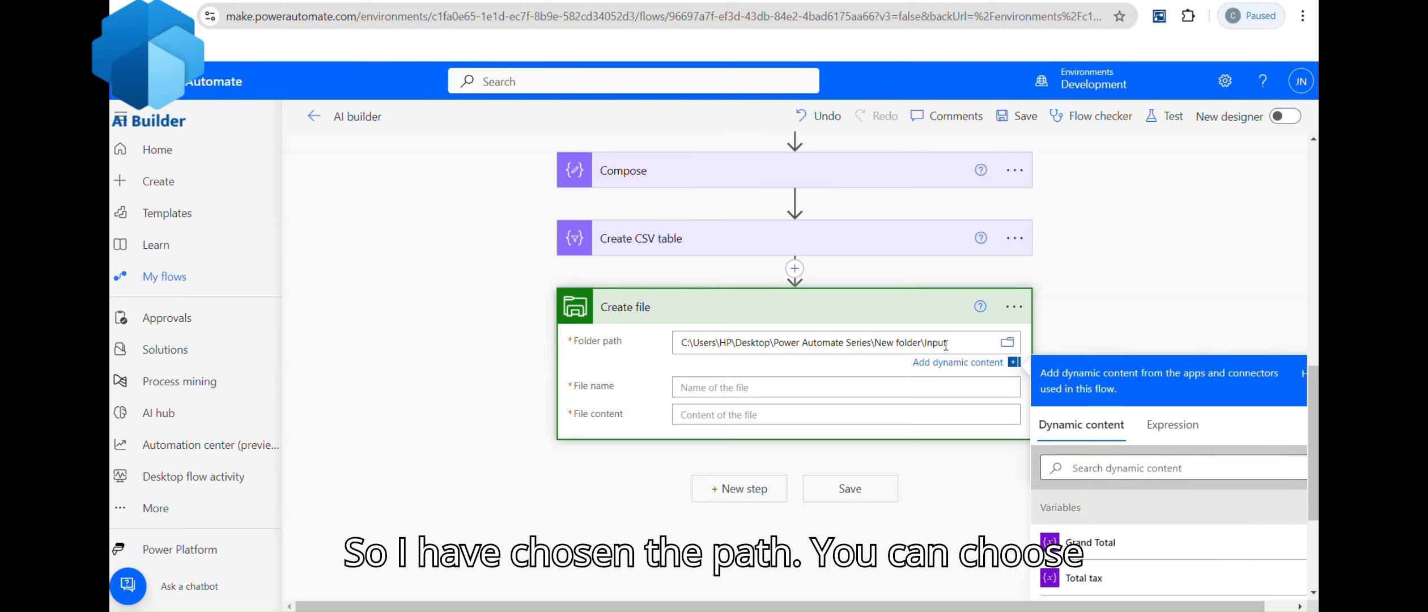
Step: Name the file AI Builder with the Create CSV table Output as content, save, and exit
{"action": "left_click", "coordinate": [714, 387]}
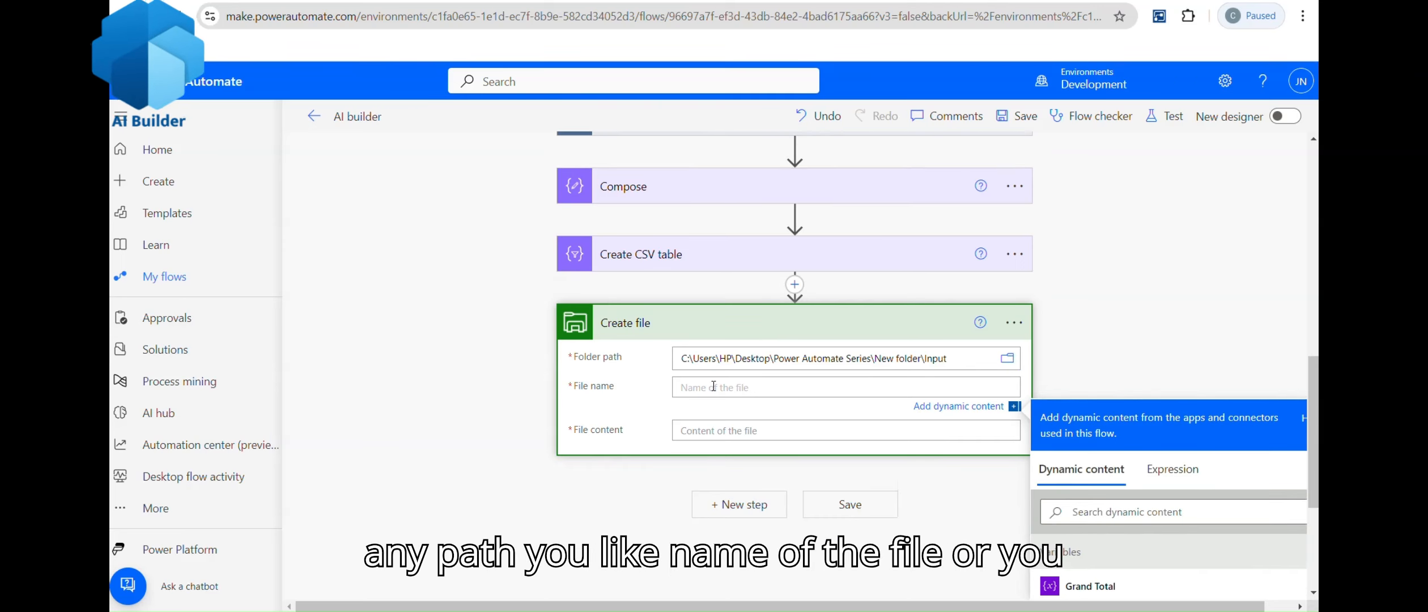
{"action": "type", "text": "A"}
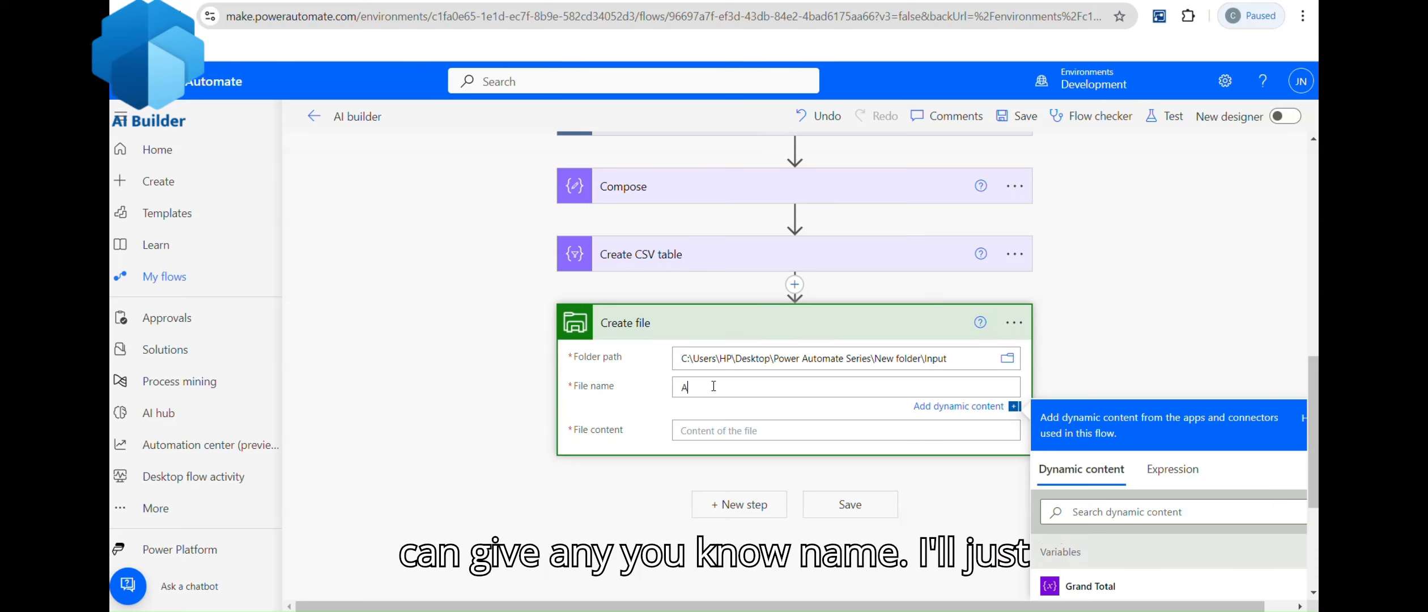
{"action": "type", "text": "I Builder.csv"}
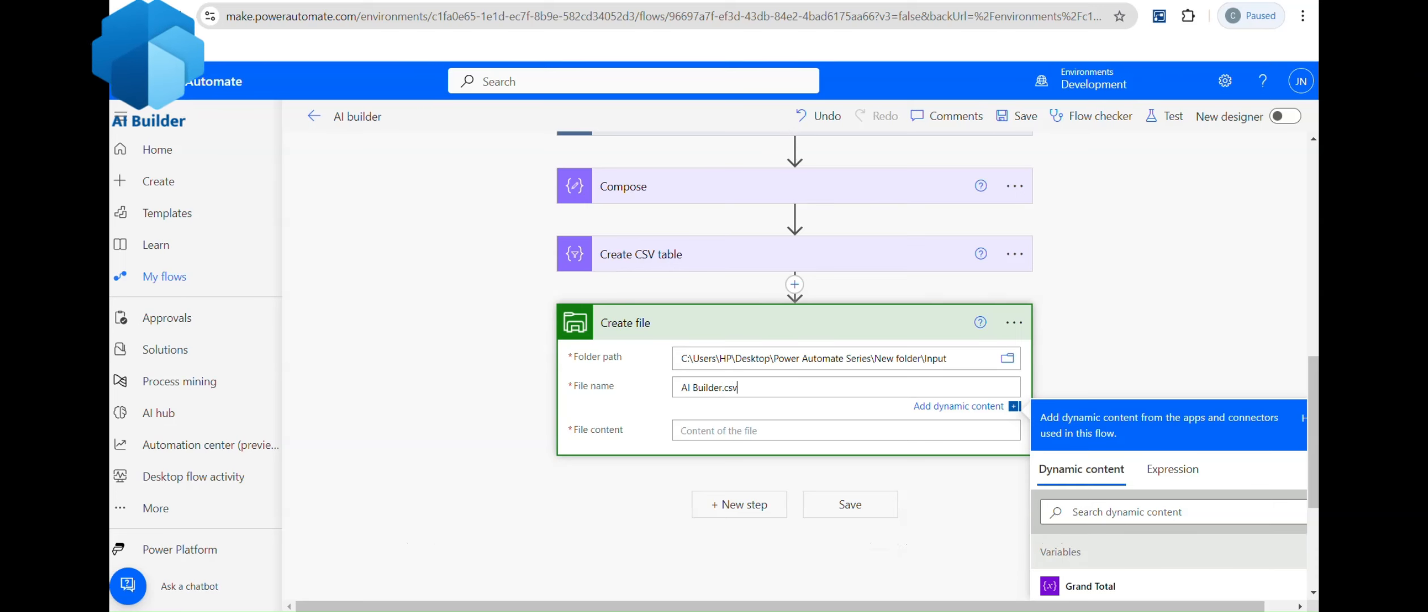
{"action": "scroll", "coordinate": [850, 396], "scroll_direction": "down", "scroll_amount": 1}
{"action": "left_click", "coordinate": [702, 378]}
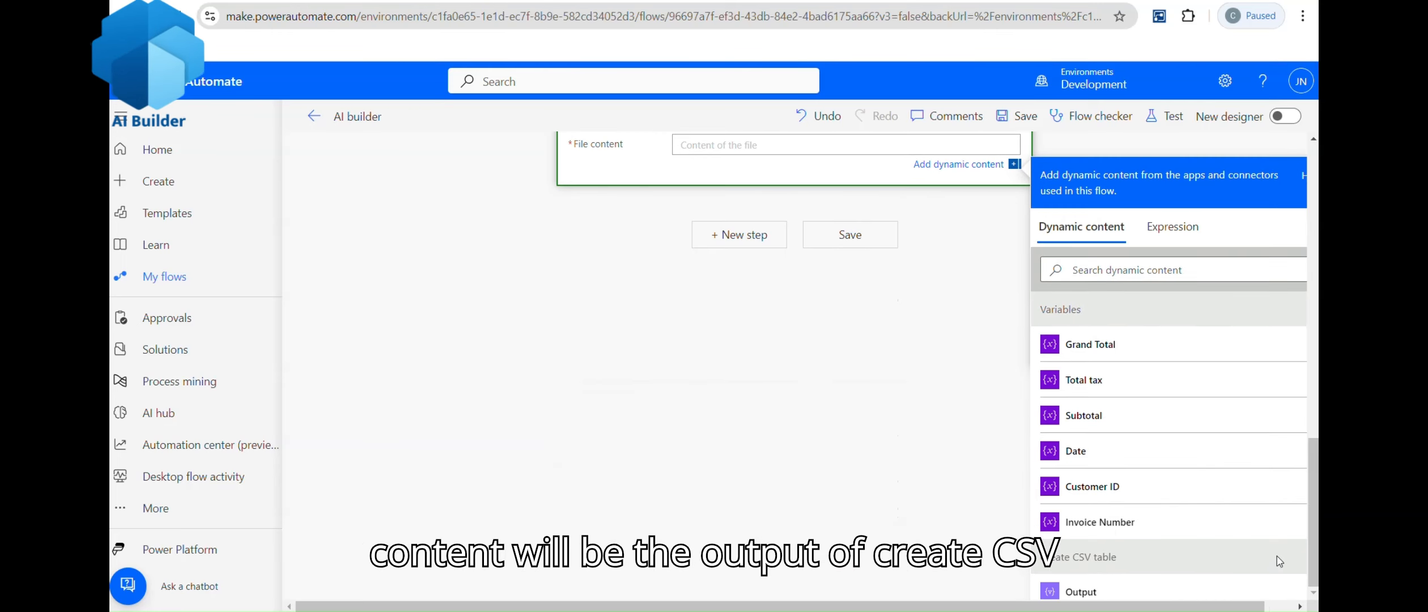
{"action": "left_click_drag", "start_coordinate": [1301, 374], "coordinate": [1269, 414]}
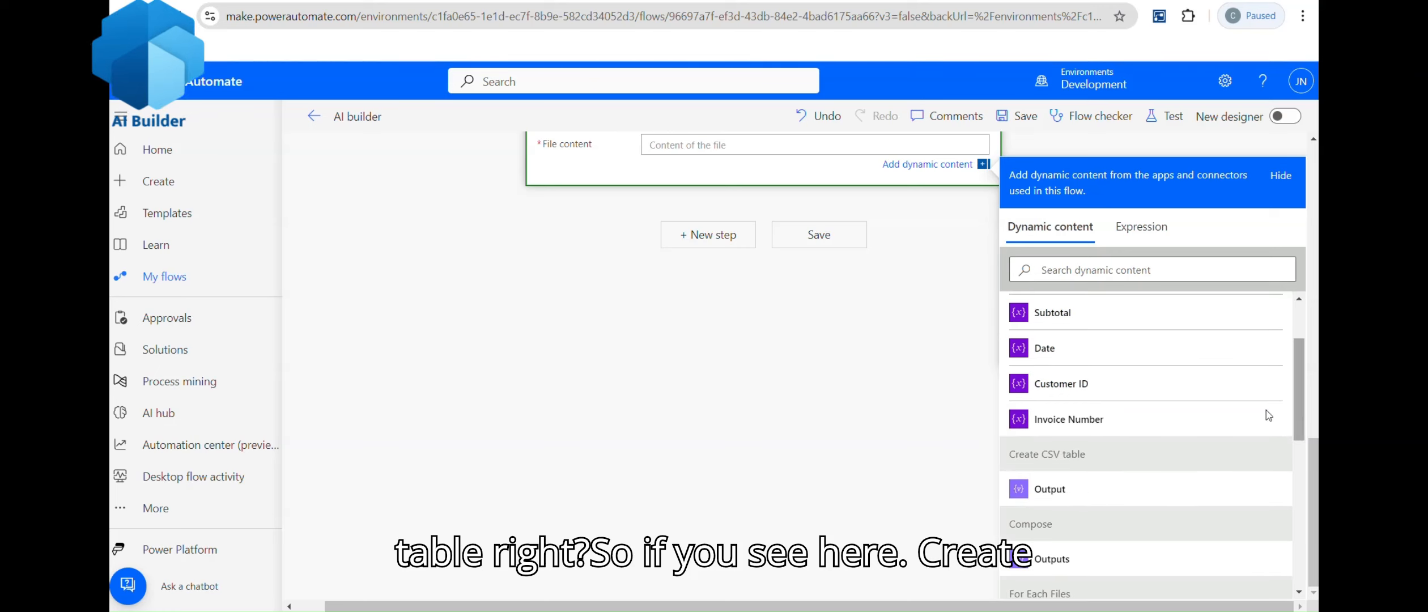
{"action": "left_click", "coordinate": [1054, 491]}
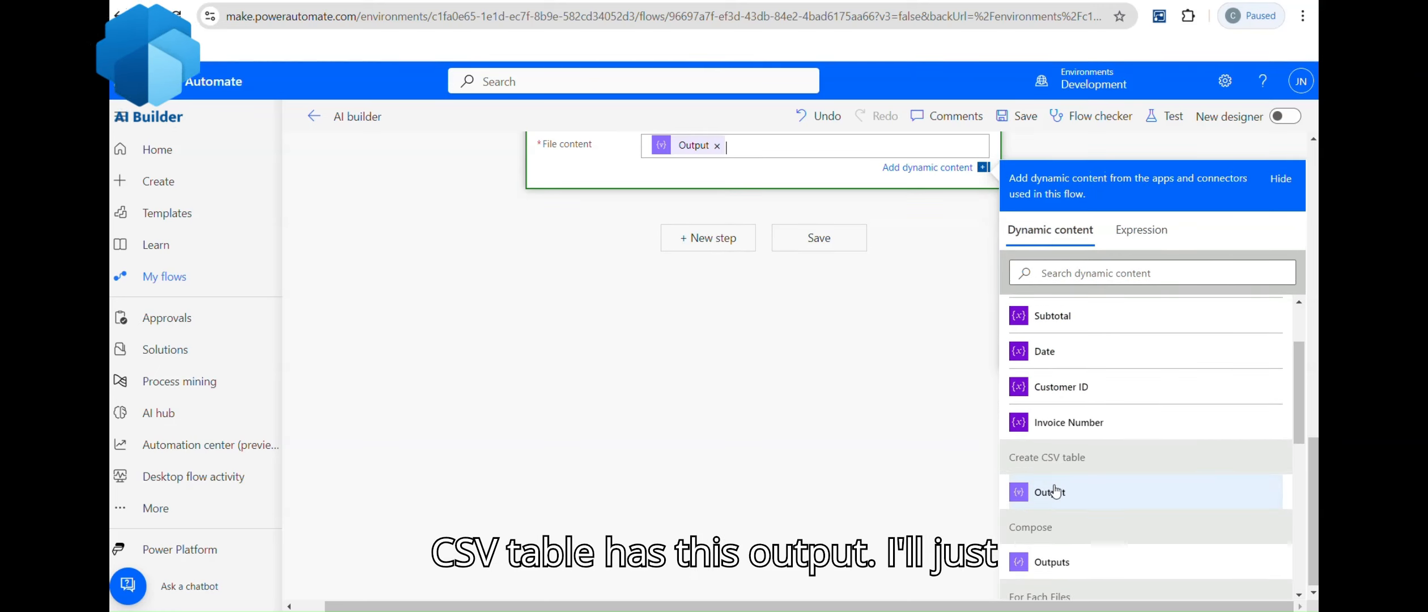
{"action": "left_click", "coordinate": [817, 239]}
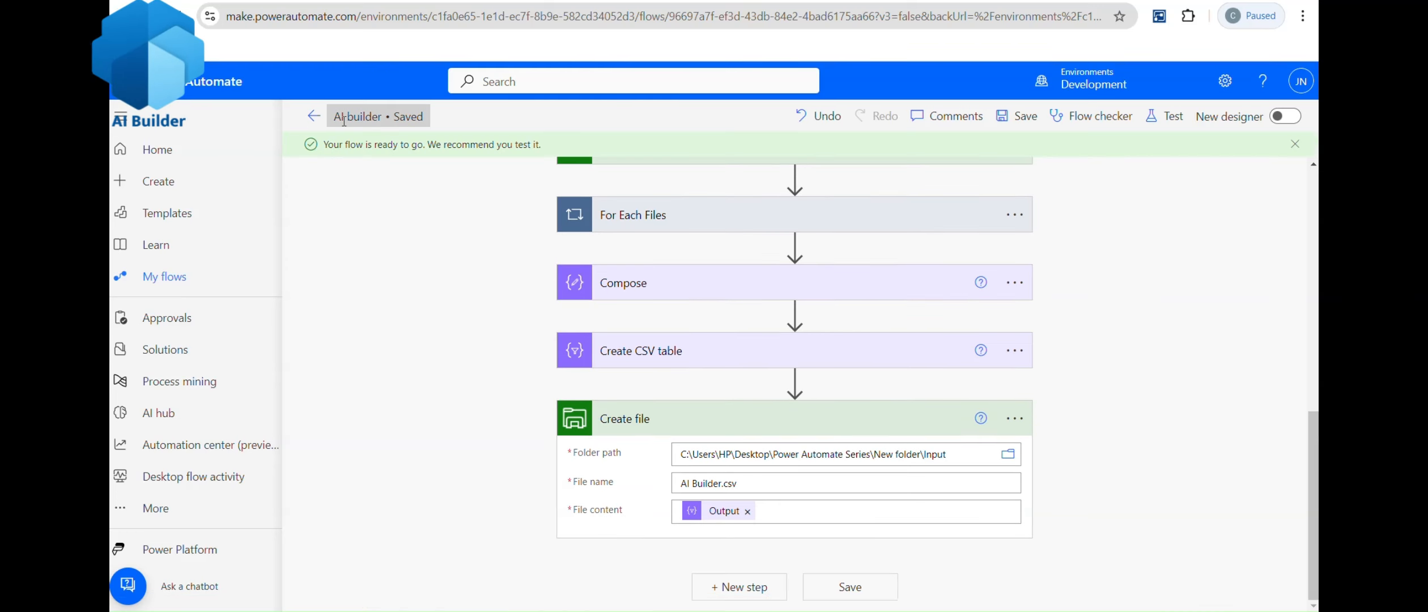
{"action": "left_click", "coordinate": [313, 116]}
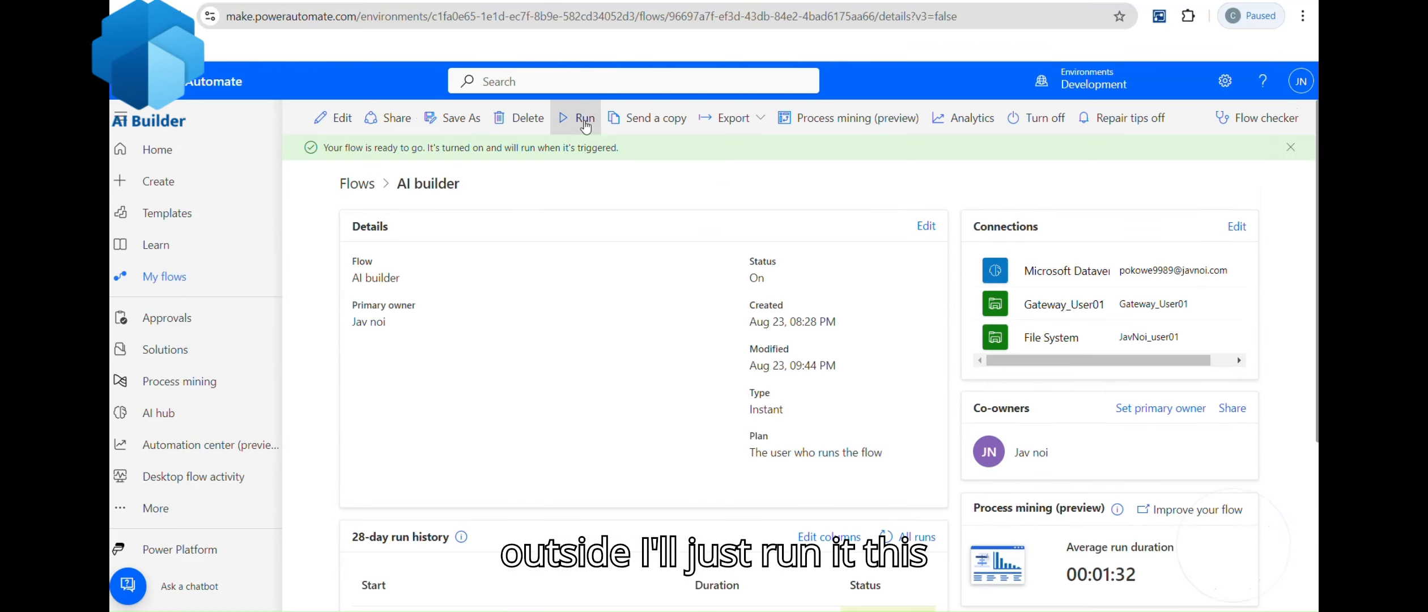
Step: Run the flow manually and refresh the run history
{"action": "left_click", "coordinate": [583, 119]}
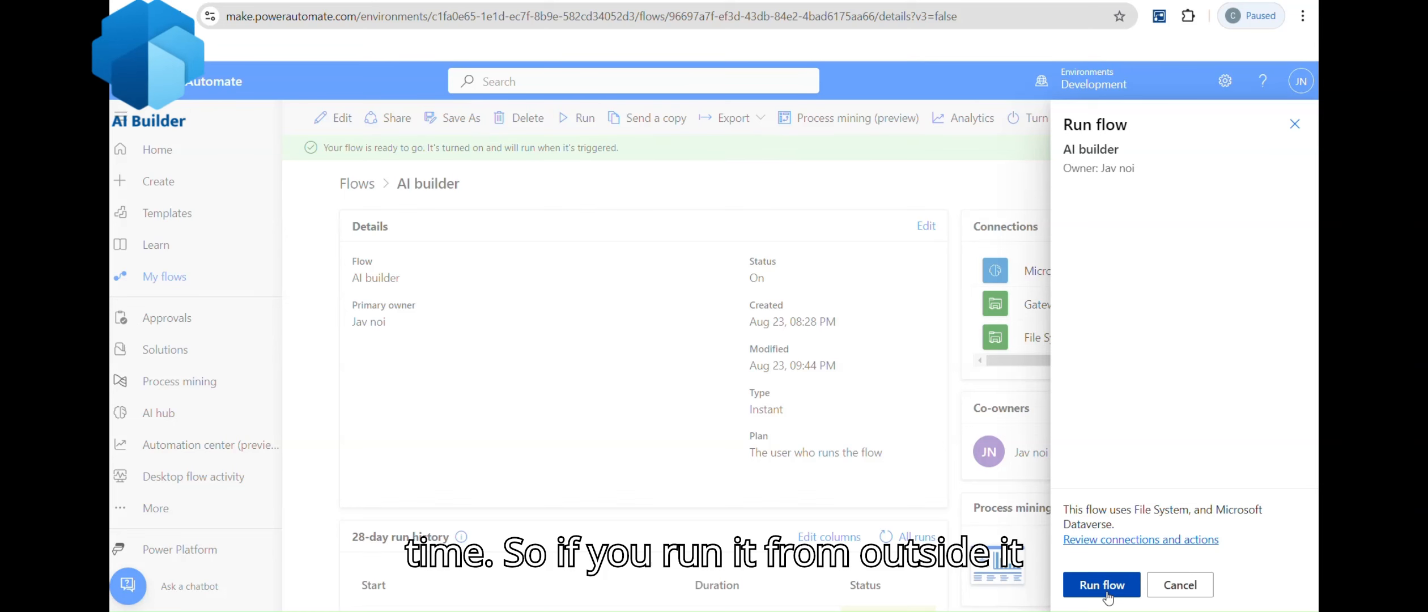
{"action": "left_click", "coordinate": [1101, 584]}
{"action": "left_click", "coordinate": [807, 383]}
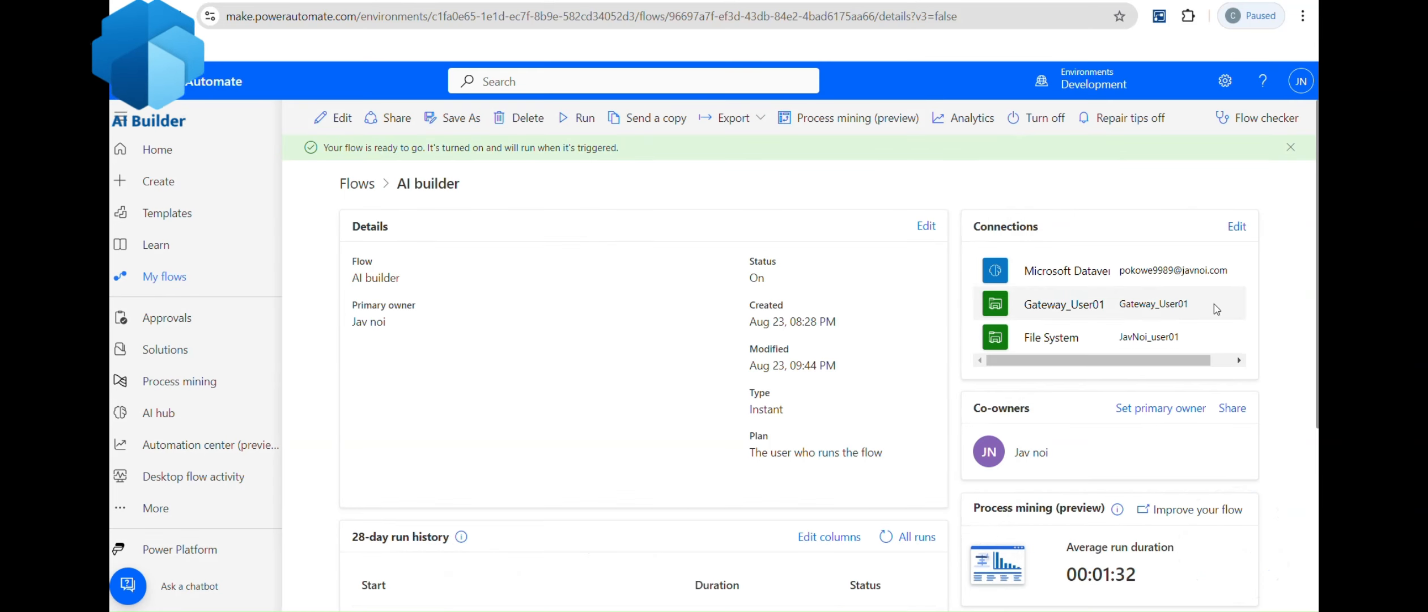
{"action": "scroll", "coordinate": [1214, 310], "scroll_direction": "down", "scroll_amount": 2}
{"action": "scroll", "coordinate": [1214, 310], "scroll_direction": "down", "scroll_amount": 1}
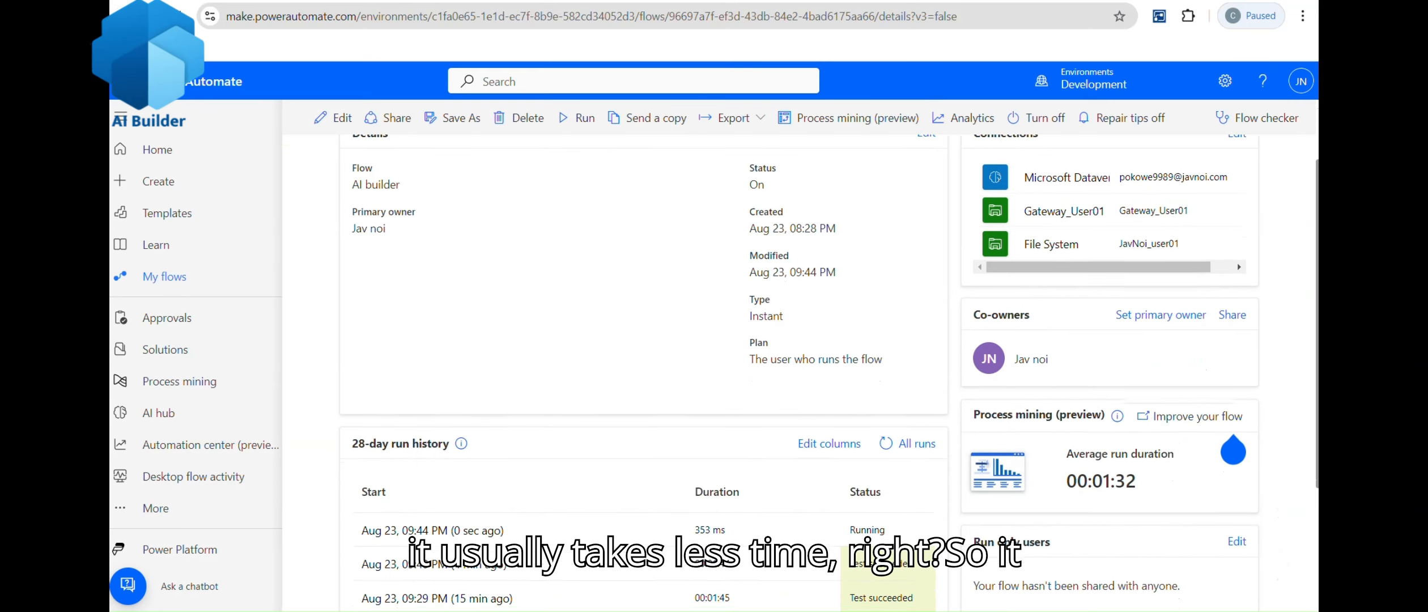
{"action": "left_click", "coordinate": [882, 441]}
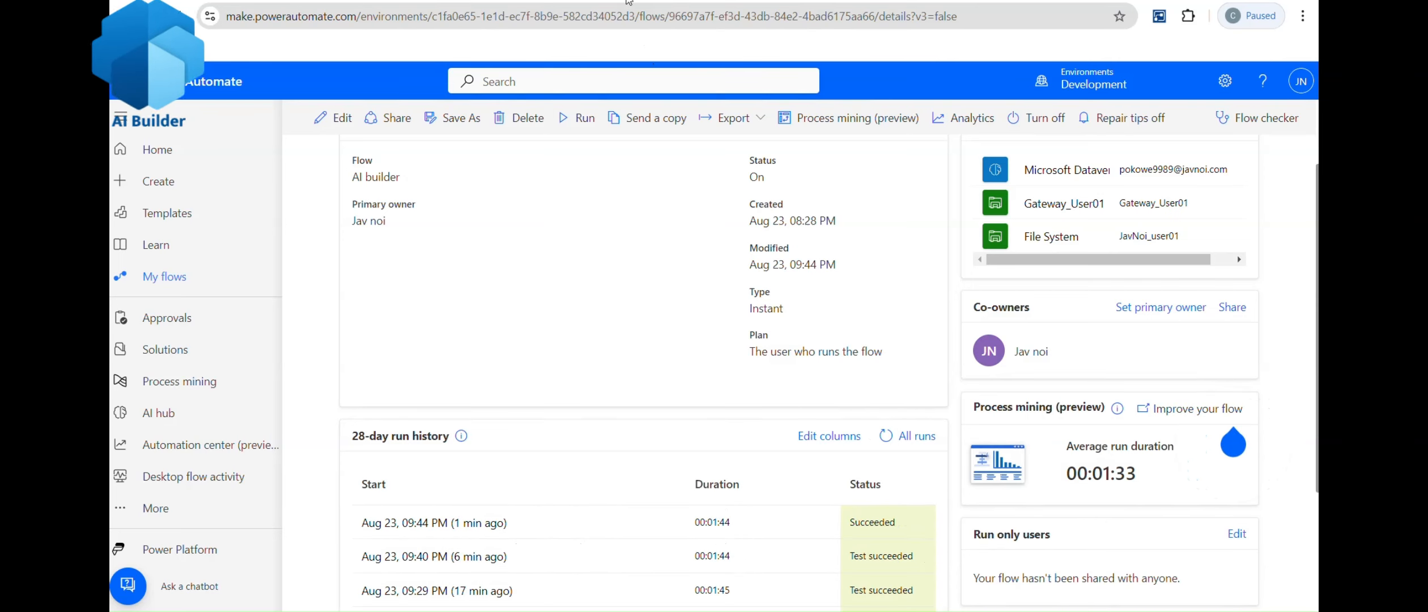
Step: Check the latest run's Create file output, then open AI Builder.csv from the Input folder
{"action": "left_click", "coordinate": [433, 527]}
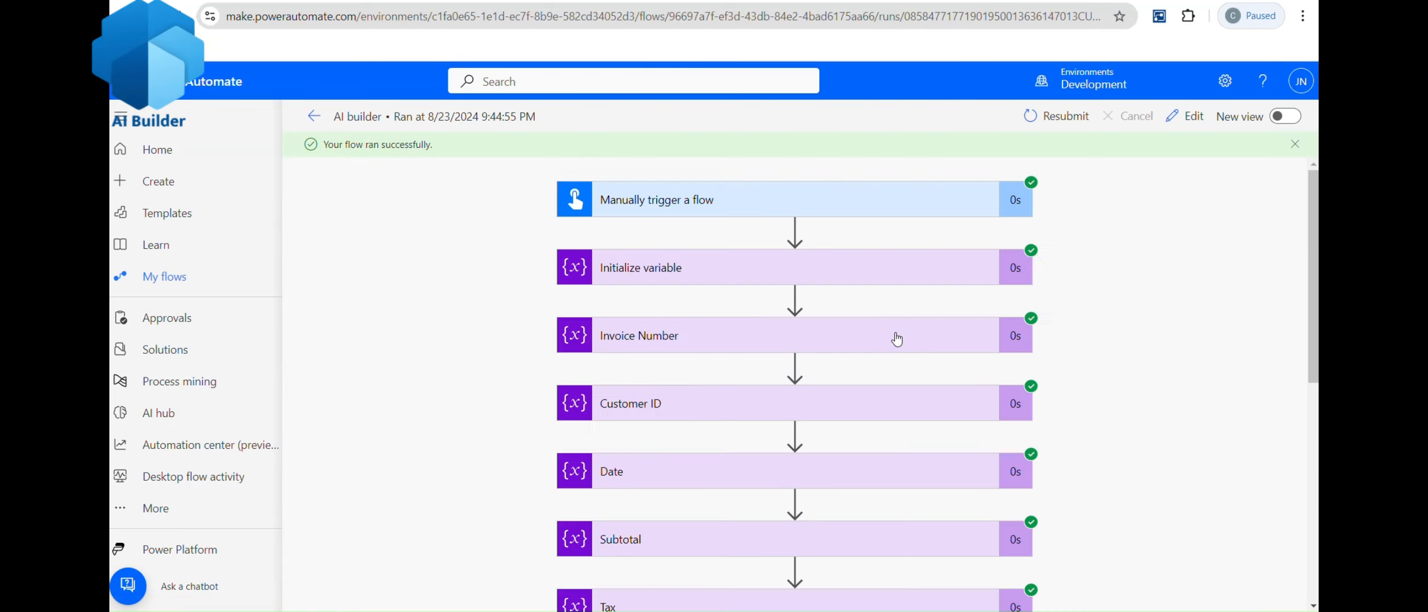
{"action": "left_click_drag", "start_coordinate": [1312, 308], "coordinate": [1313, 533]}
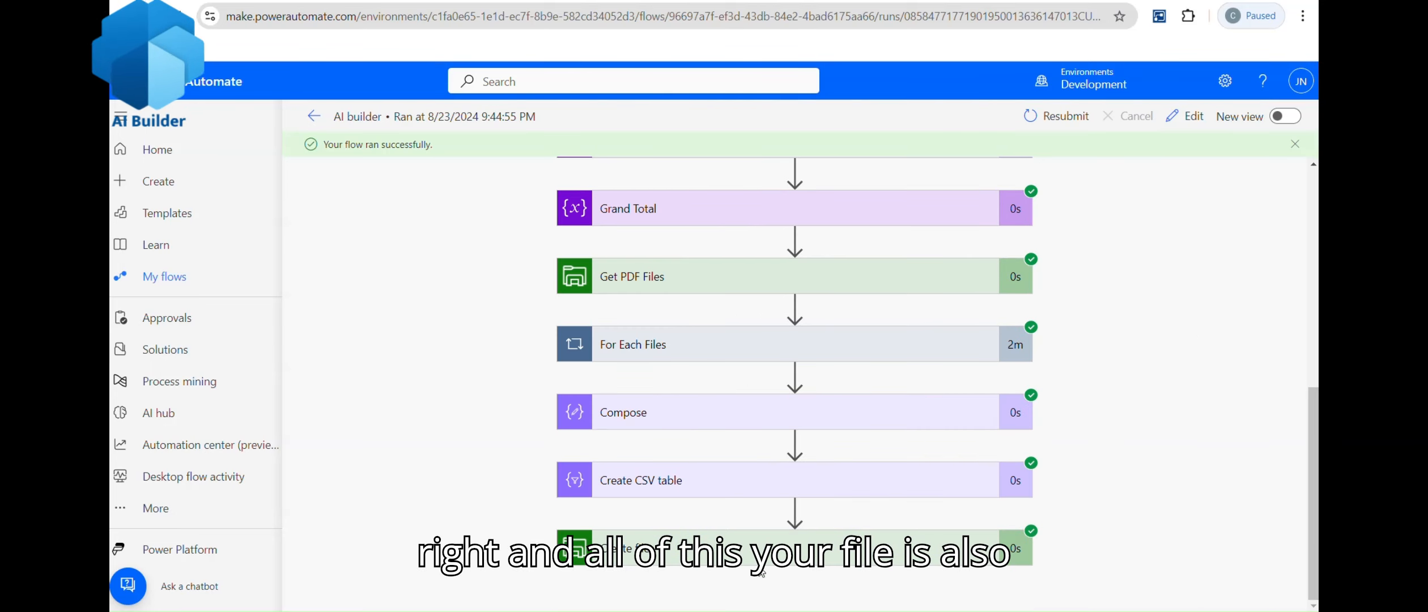
{"action": "left_click", "coordinate": [806, 537]}
{"action": "scroll", "coordinate": [793, 386], "scroll_direction": "down", "scroll_amount": 10}
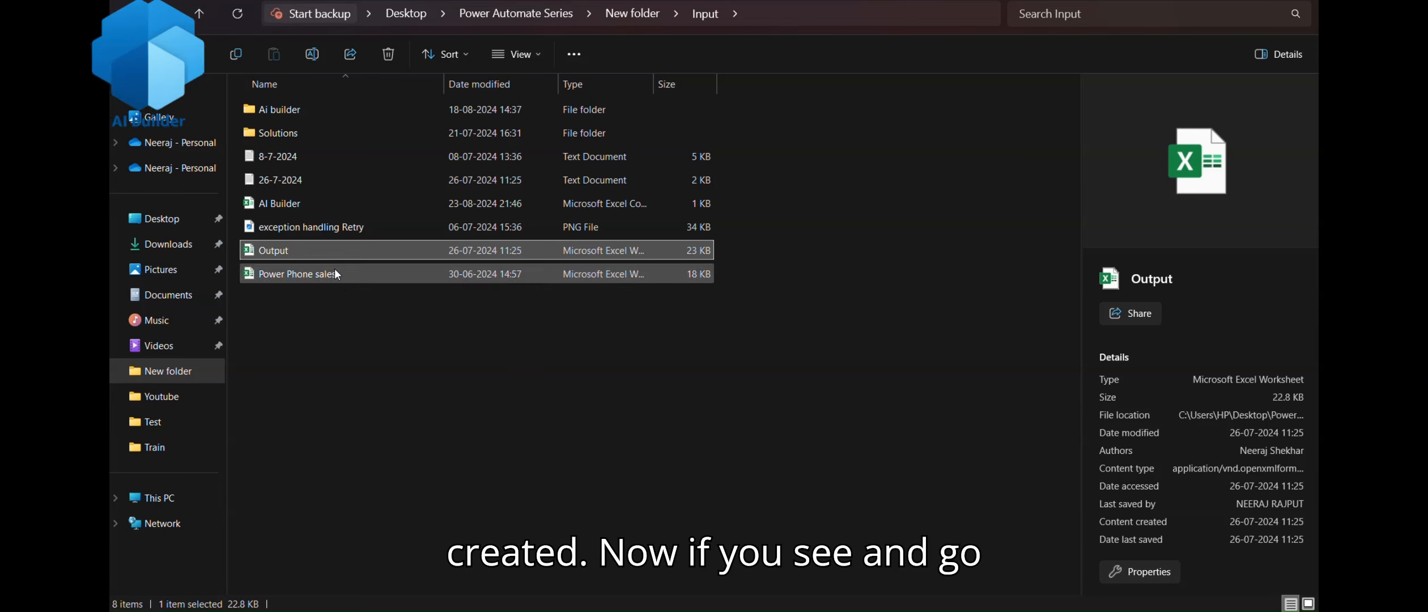
{"action": "left_click", "coordinate": [307, 202]}
{"action": "double_click", "coordinate": [309, 204]}
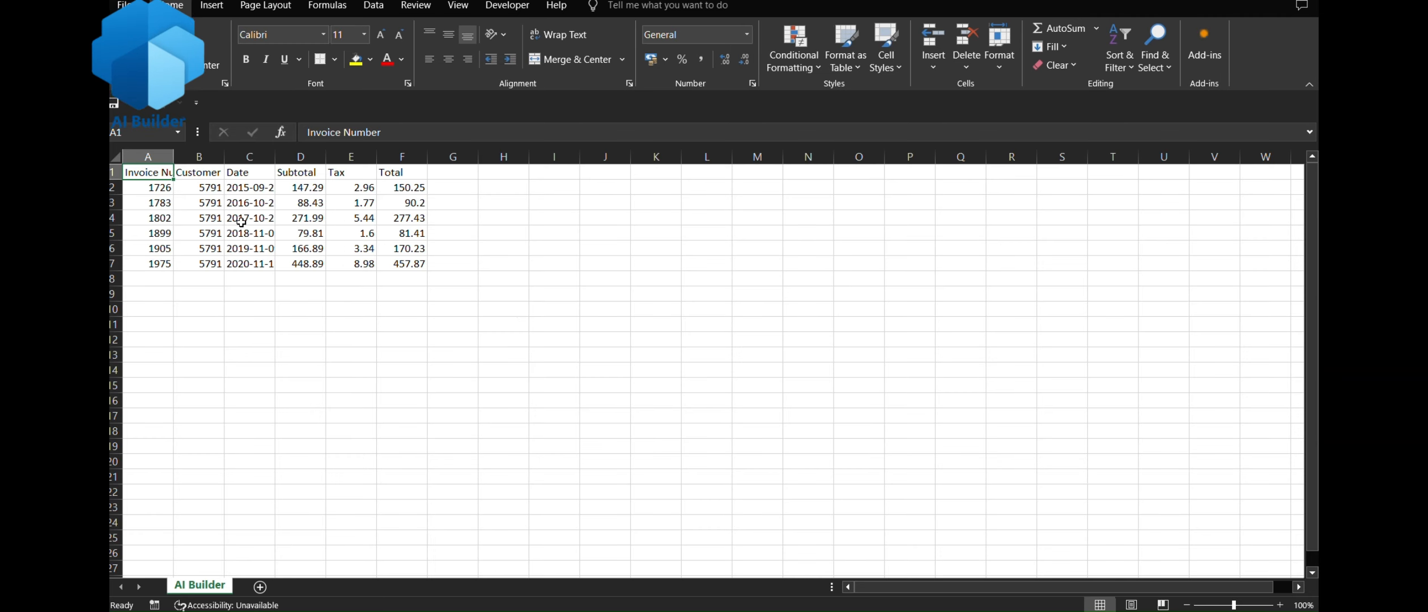
Step: Autofit all worksheet columns and review the Invoice Number through Total values
{"action": "left_click", "coordinate": [120, 160]}
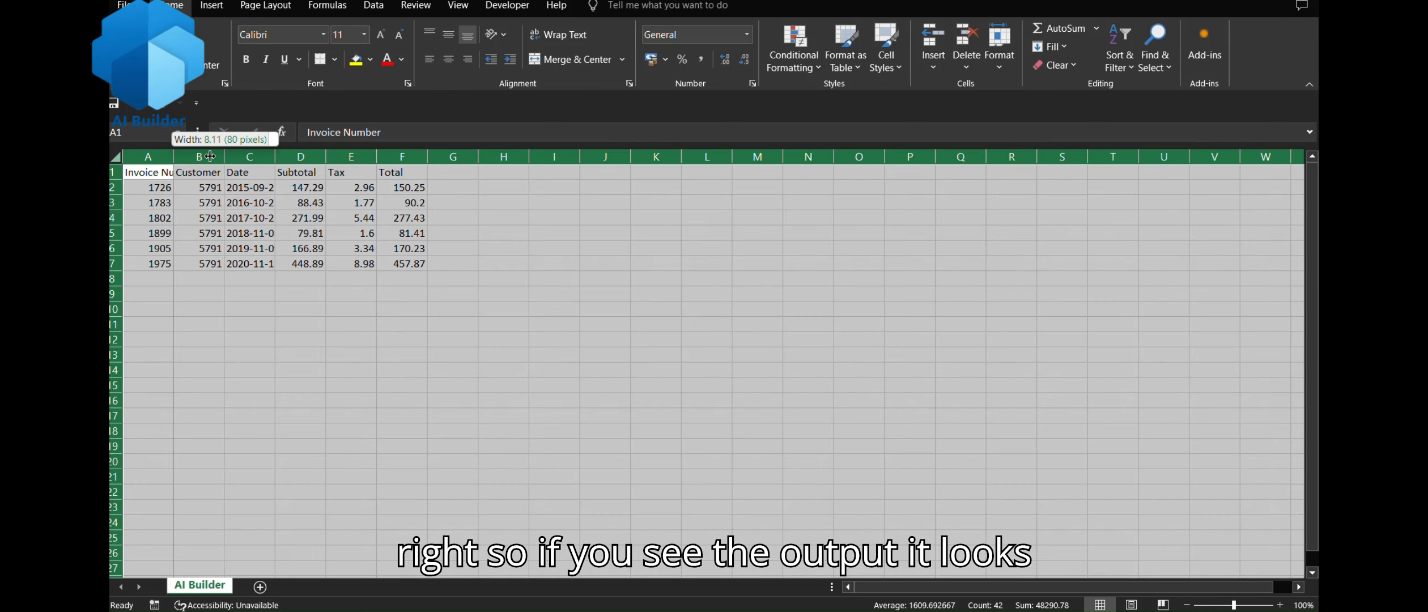
{"action": "double_click", "coordinate": [170, 156]}
{"action": "left_click", "coordinate": [446, 300]}
{"action": "left_click_drag", "start_coordinate": [257, 187], "coordinate": [257, 279]}
{"action": "left_click_drag", "start_coordinate": [397, 188], "coordinate": [397, 281]}
{"action": "left_click_drag", "start_coordinate": [547, 187], "coordinate": [561, 263]}
{"action": "left_click_drag", "start_coordinate": [694, 188], "coordinate": [1133, 399]}
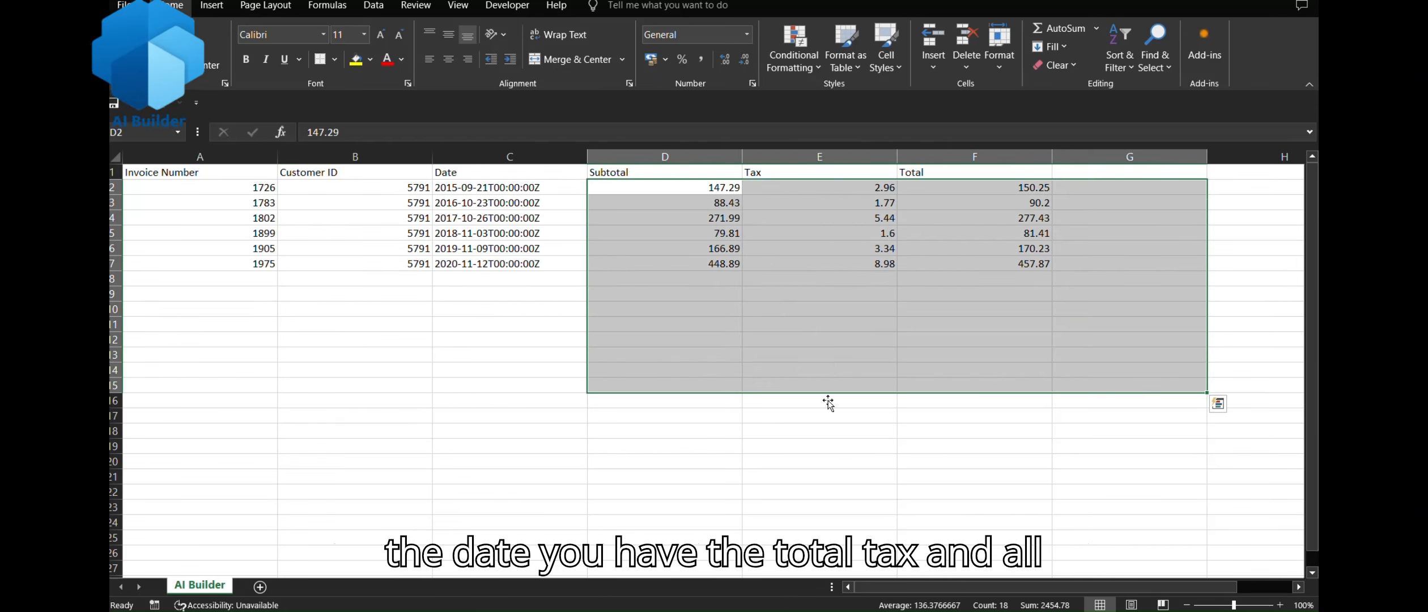
{"action": "left_click", "coordinate": [543, 349]}
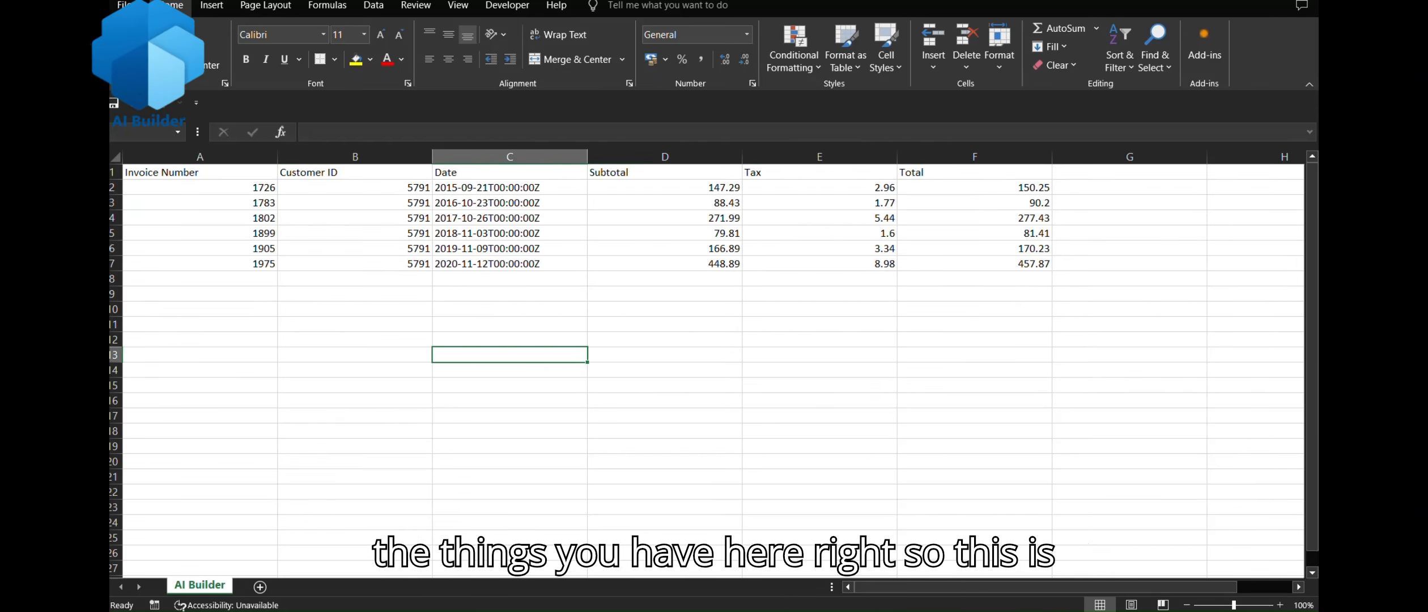
Step: Close AI Builder.csv, saving the changes
{"action": "key", "text": "alt+F4"}
{"action": "left_click", "coordinate": [666, 319]}
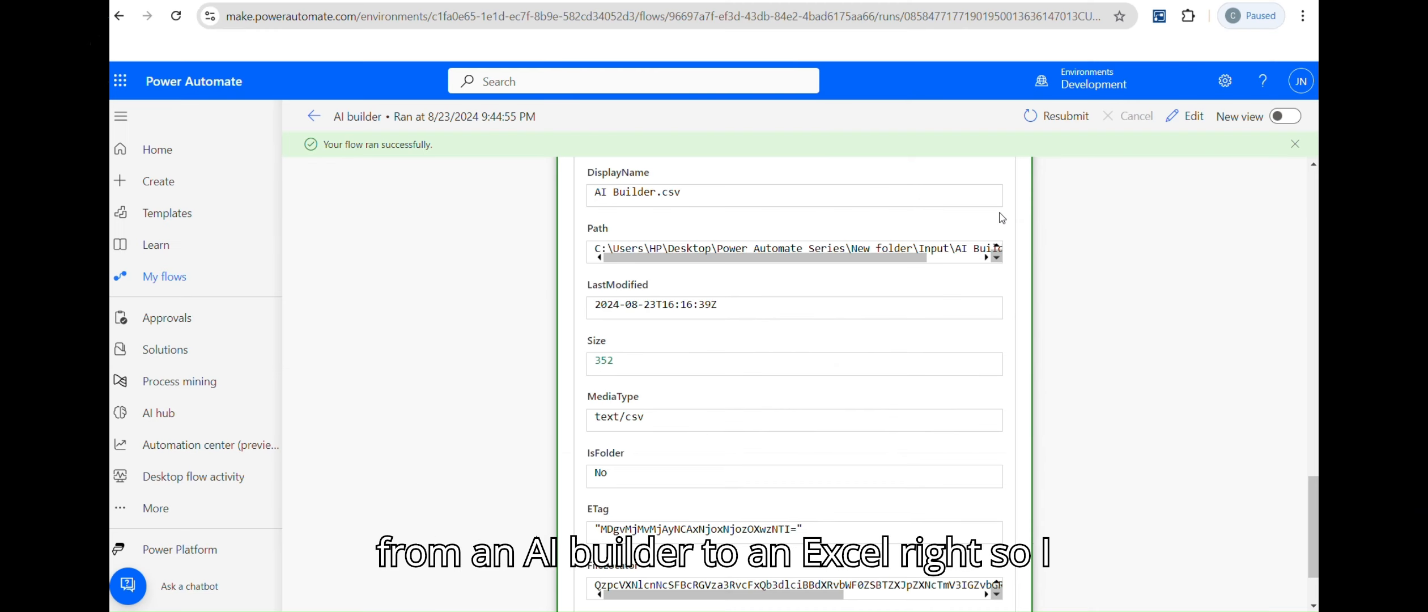
{"action": "left_click_drag", "start_coordinate": [1313, 521], "coordinate": [1261, 196]}
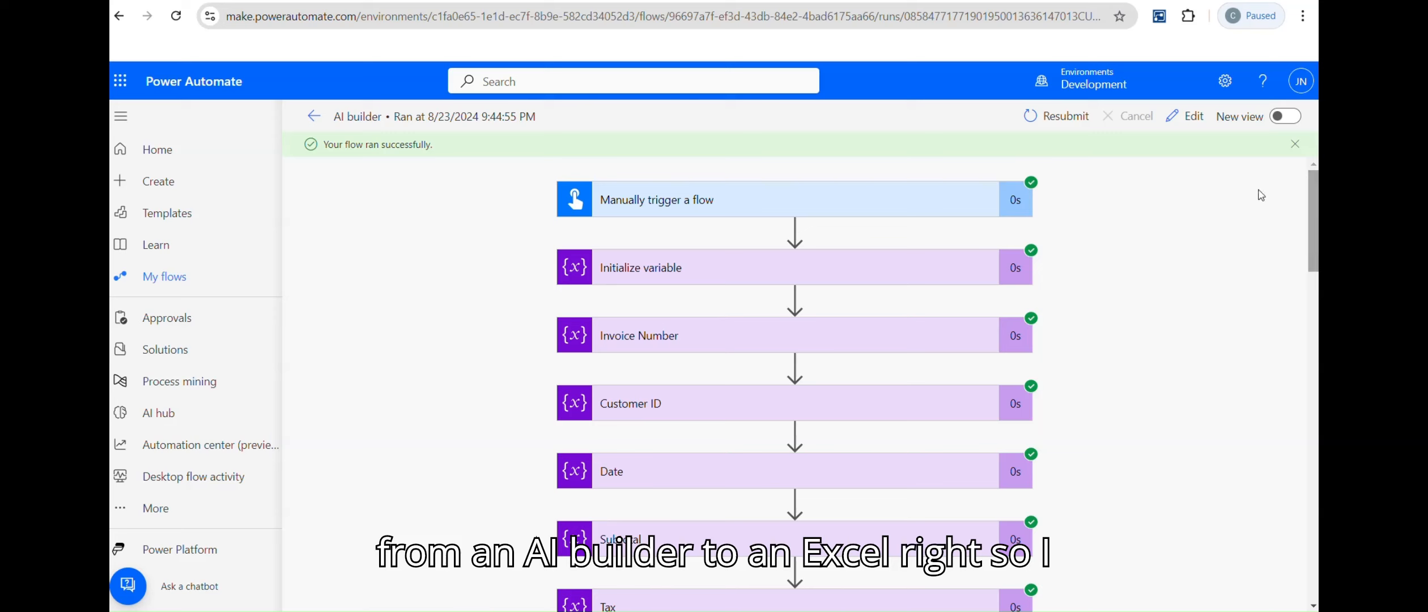